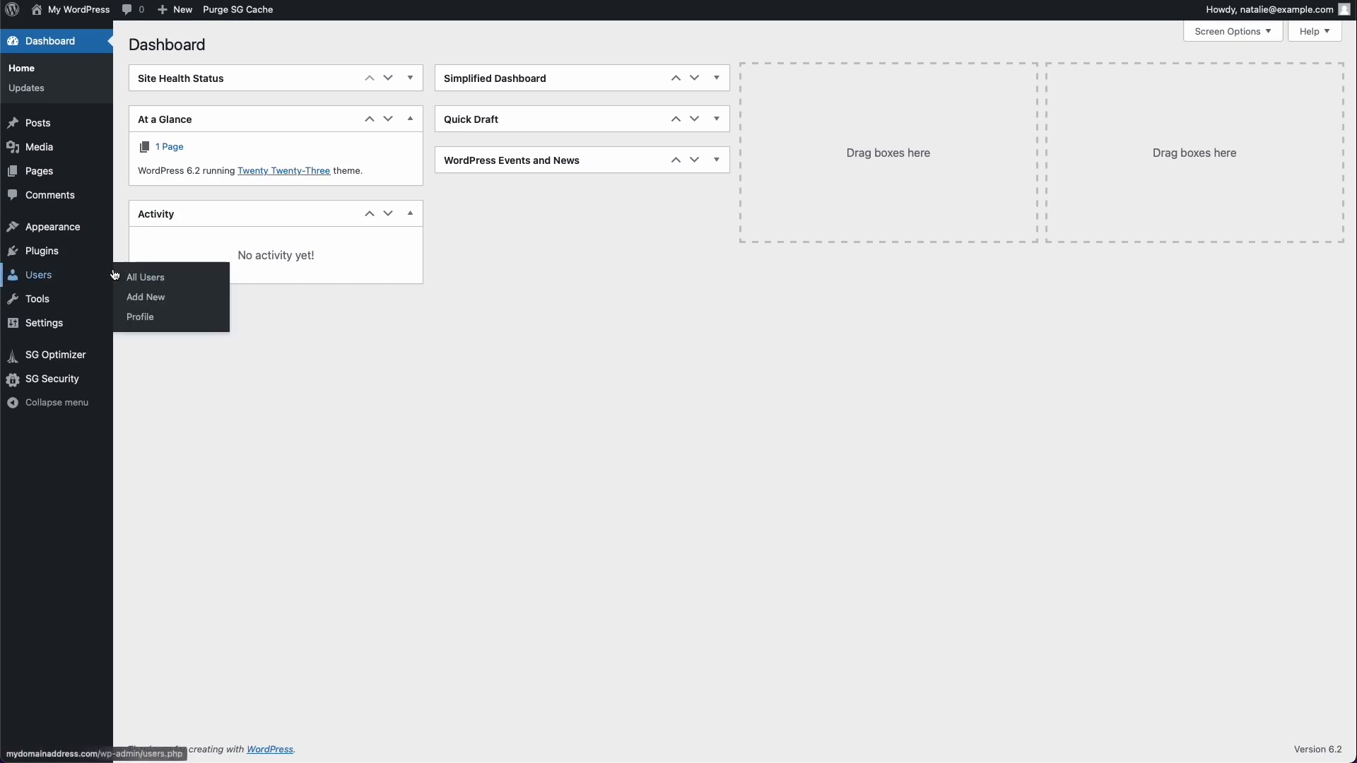
# Step: Search the plugin directory for "elementor", and install and activate the Elementor Website Builder plugin
pyautogui.click(67, 263)
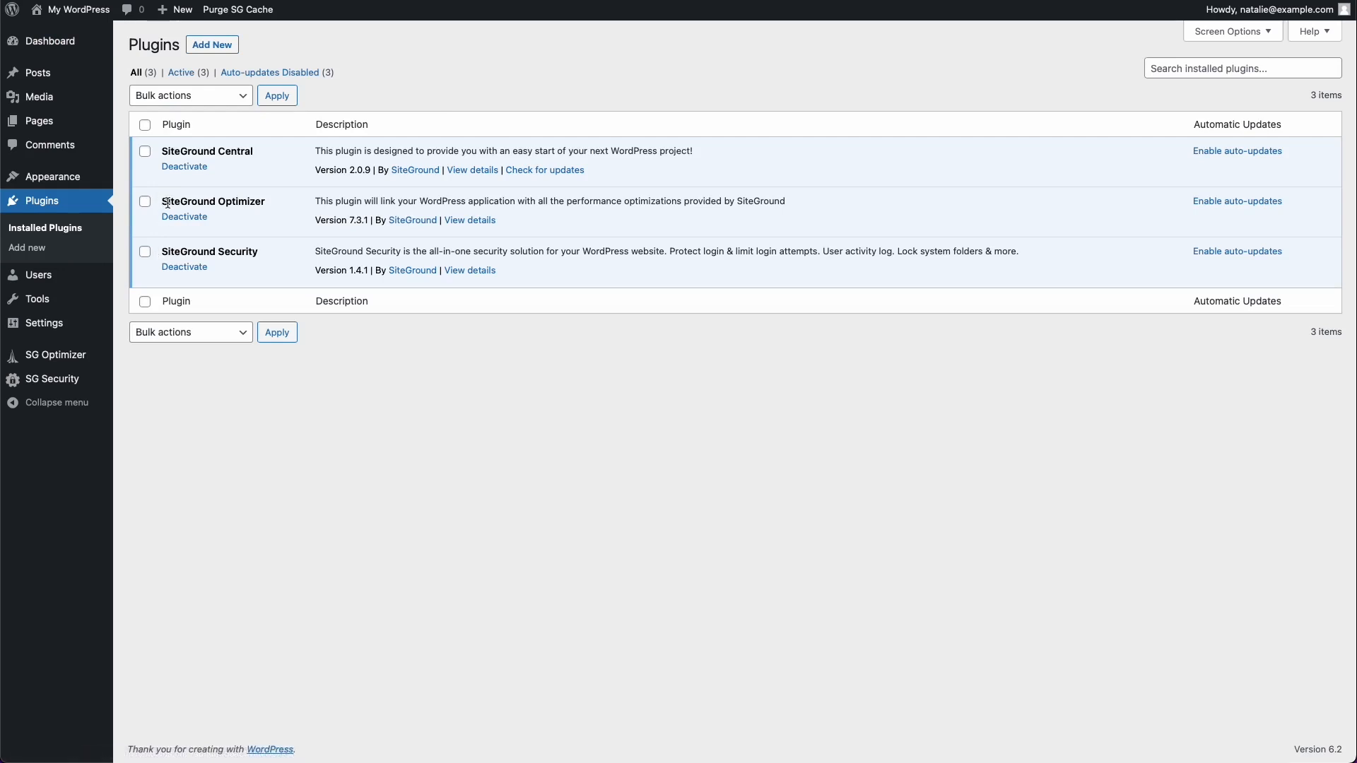
pyautogui.click(216, 52)
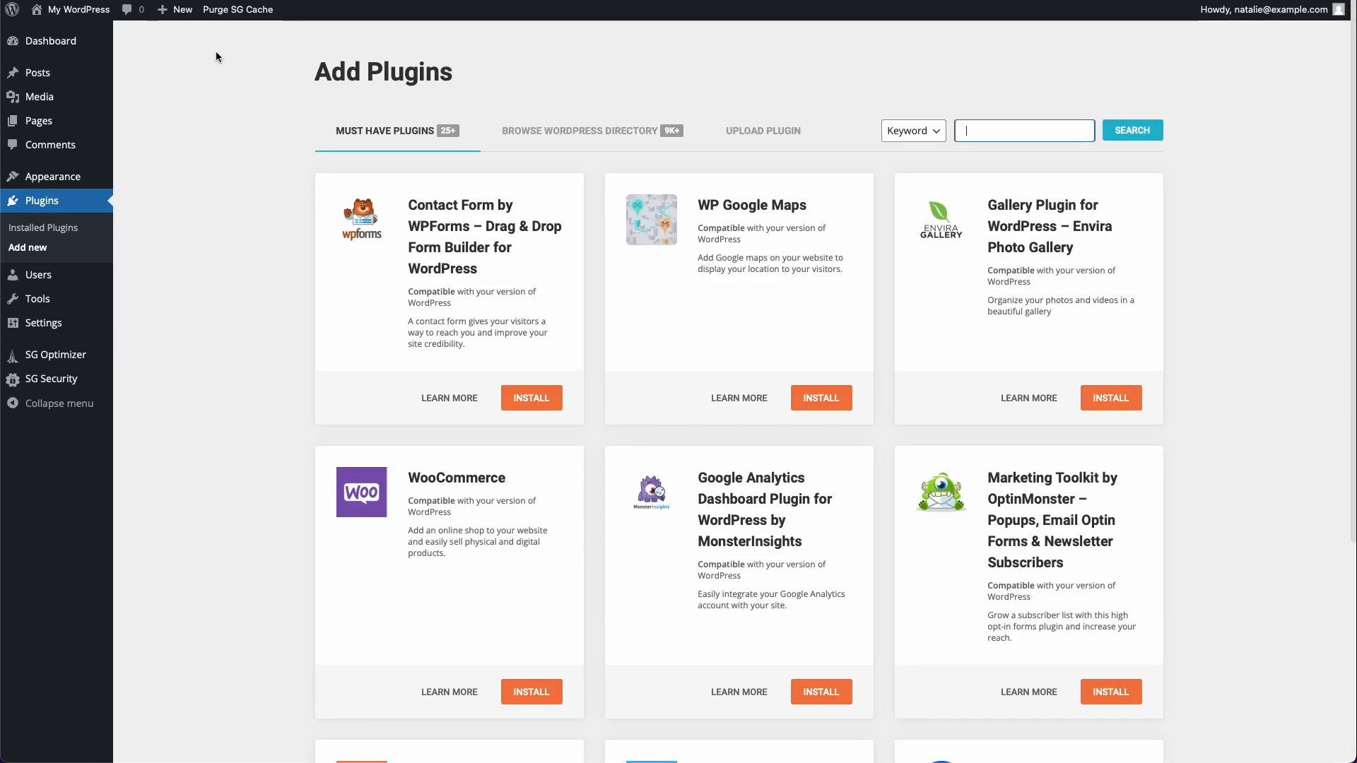
pyautogui.write('elementor')
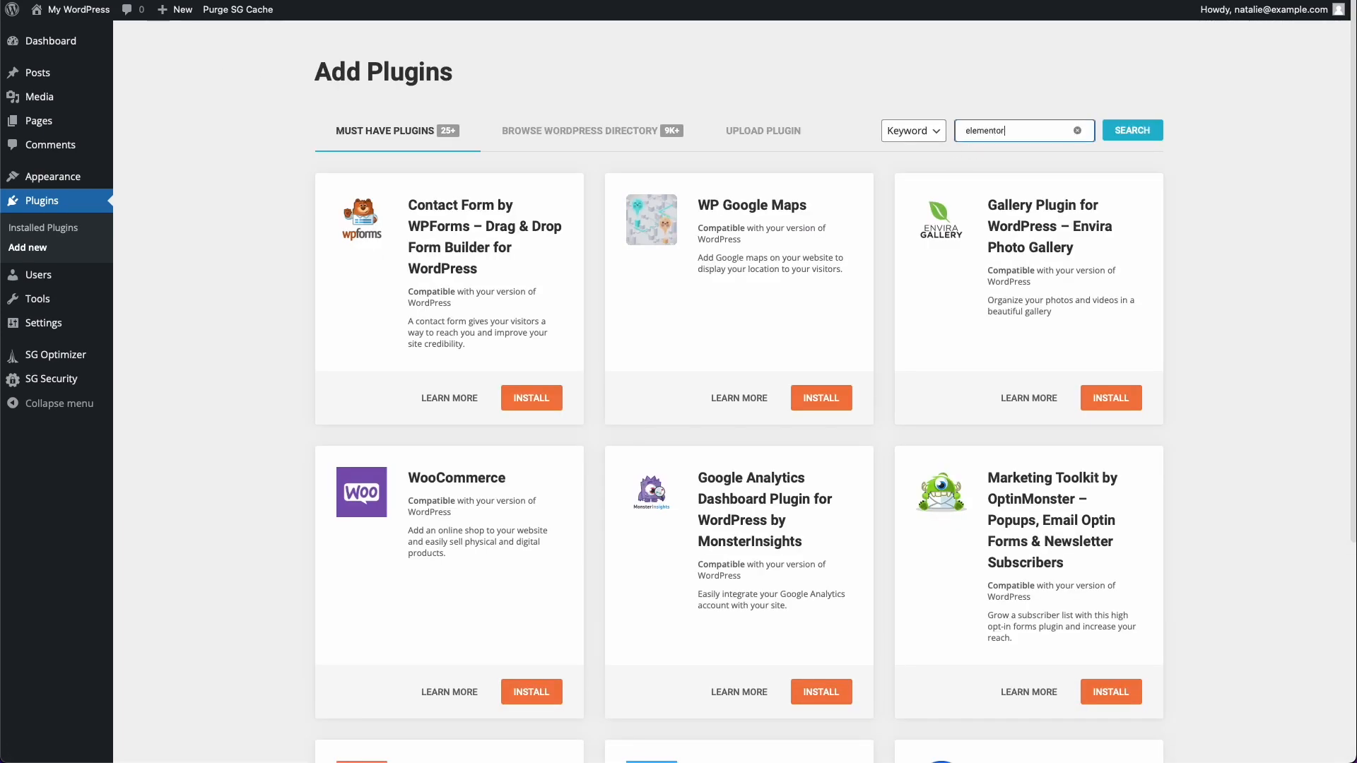
pyautogui.press('Return')
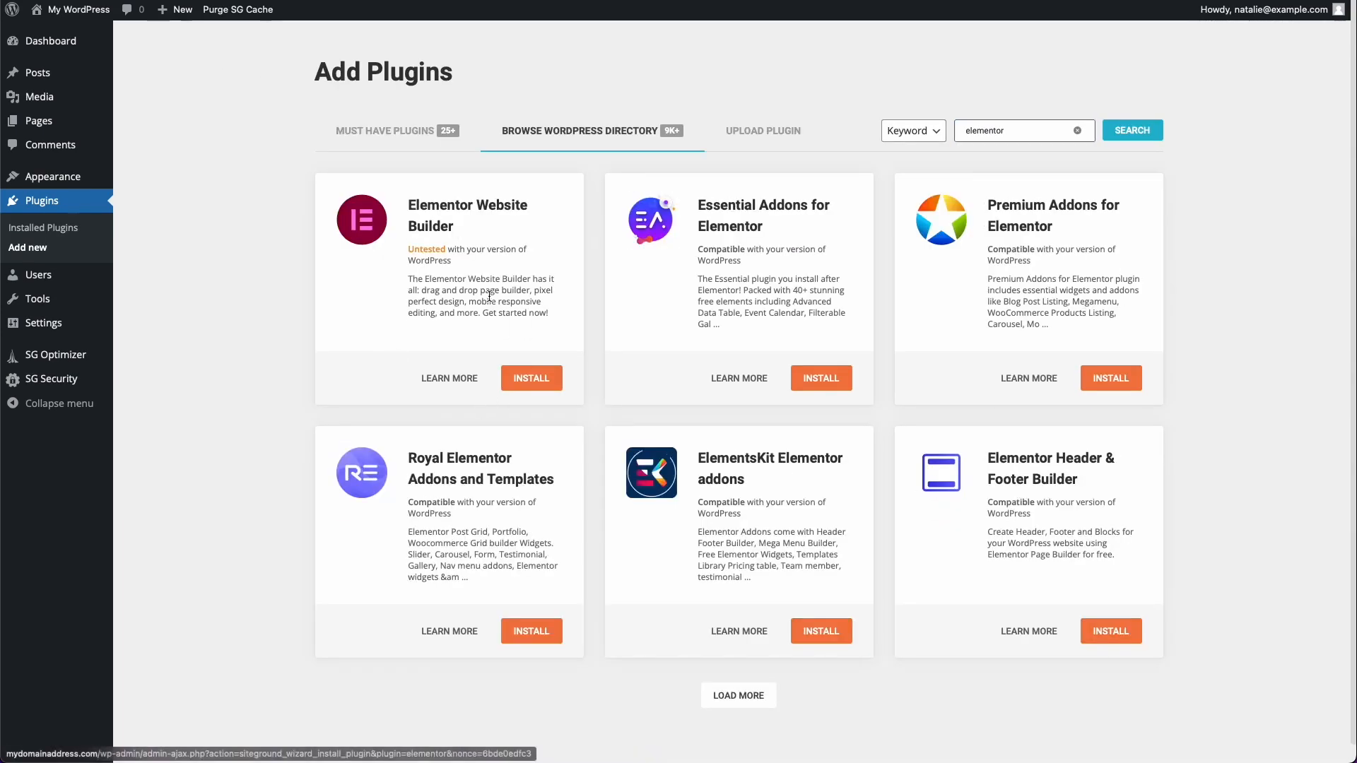
pyautogui.click(529, 379)
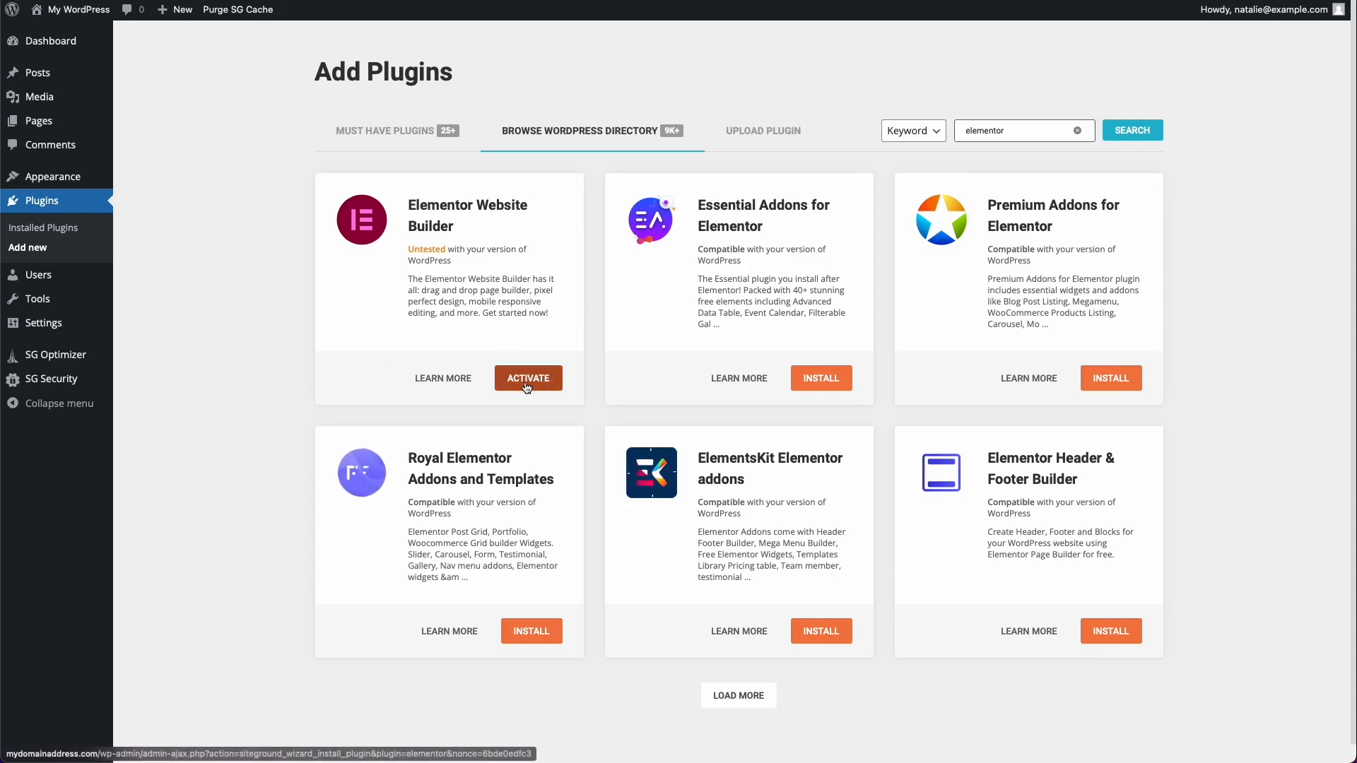
pyautogui.click(526, 382)
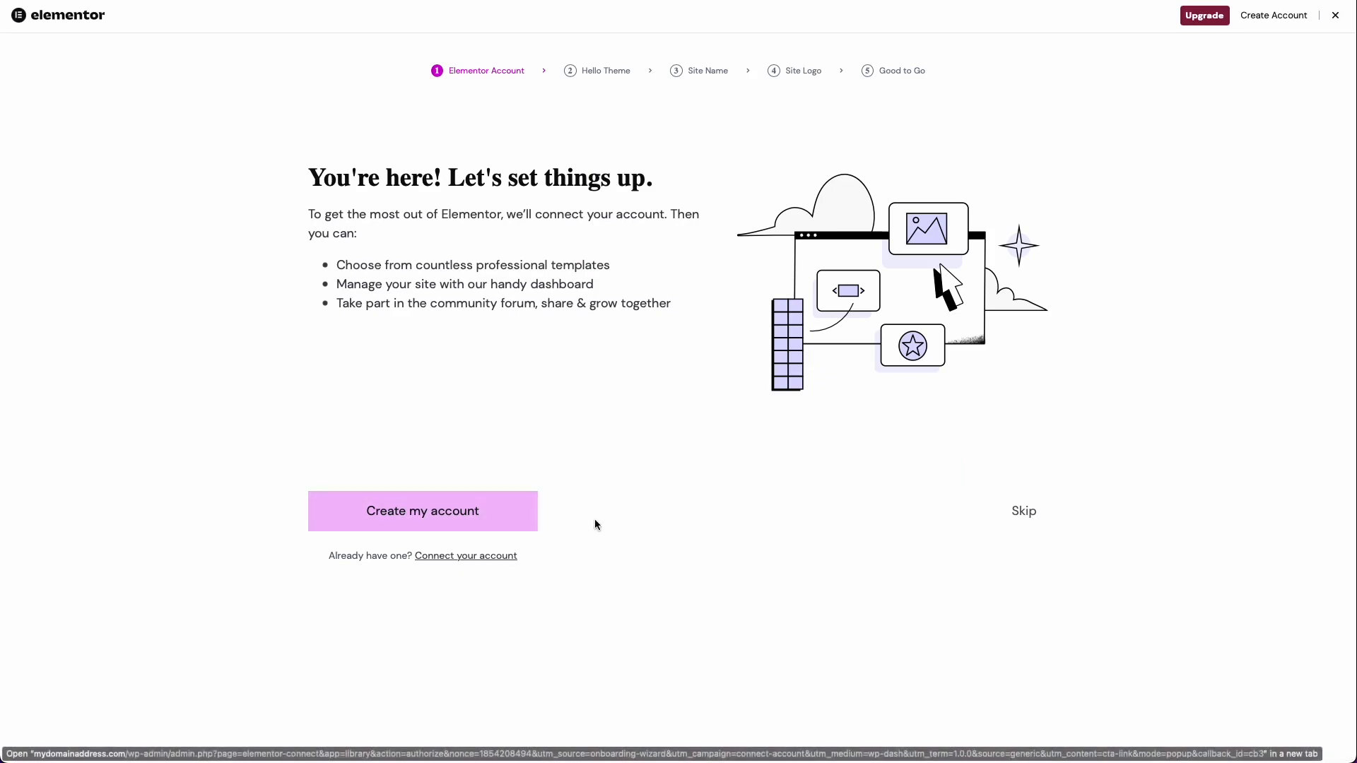
# Step: In the setup wizard, skip the account creation, continue with the Hello Theme and name the site Faded Memories
pyautogui.click(1035, 513)
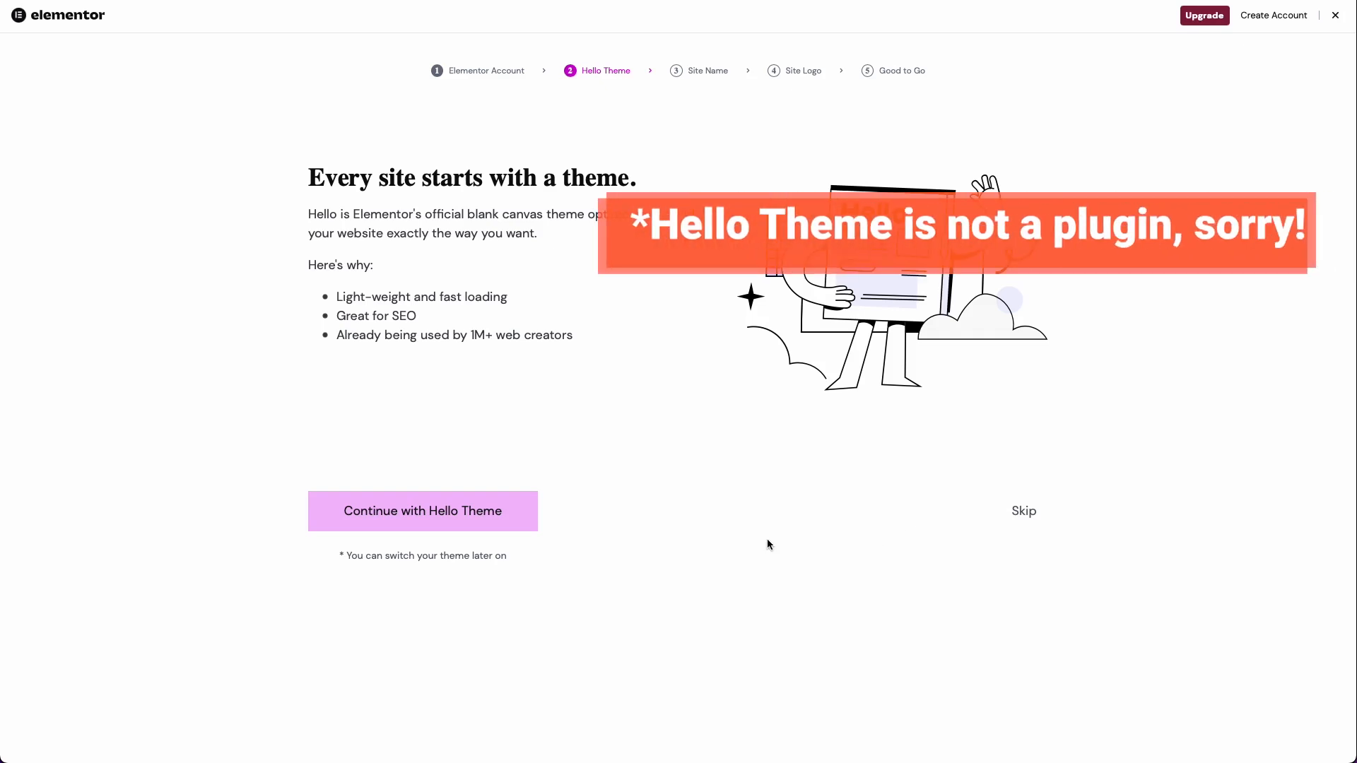
pyautogui.click(499, 503)
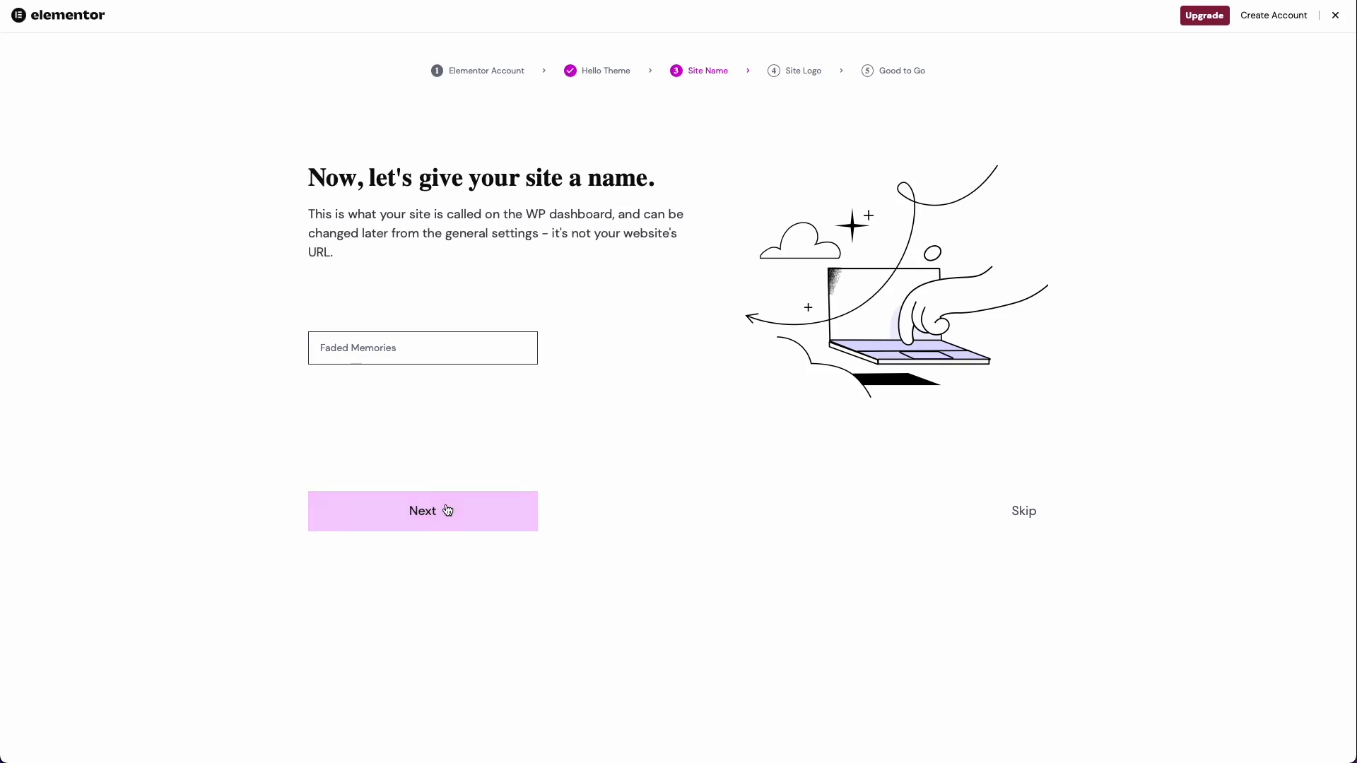
pyautogui.click(448, 510)
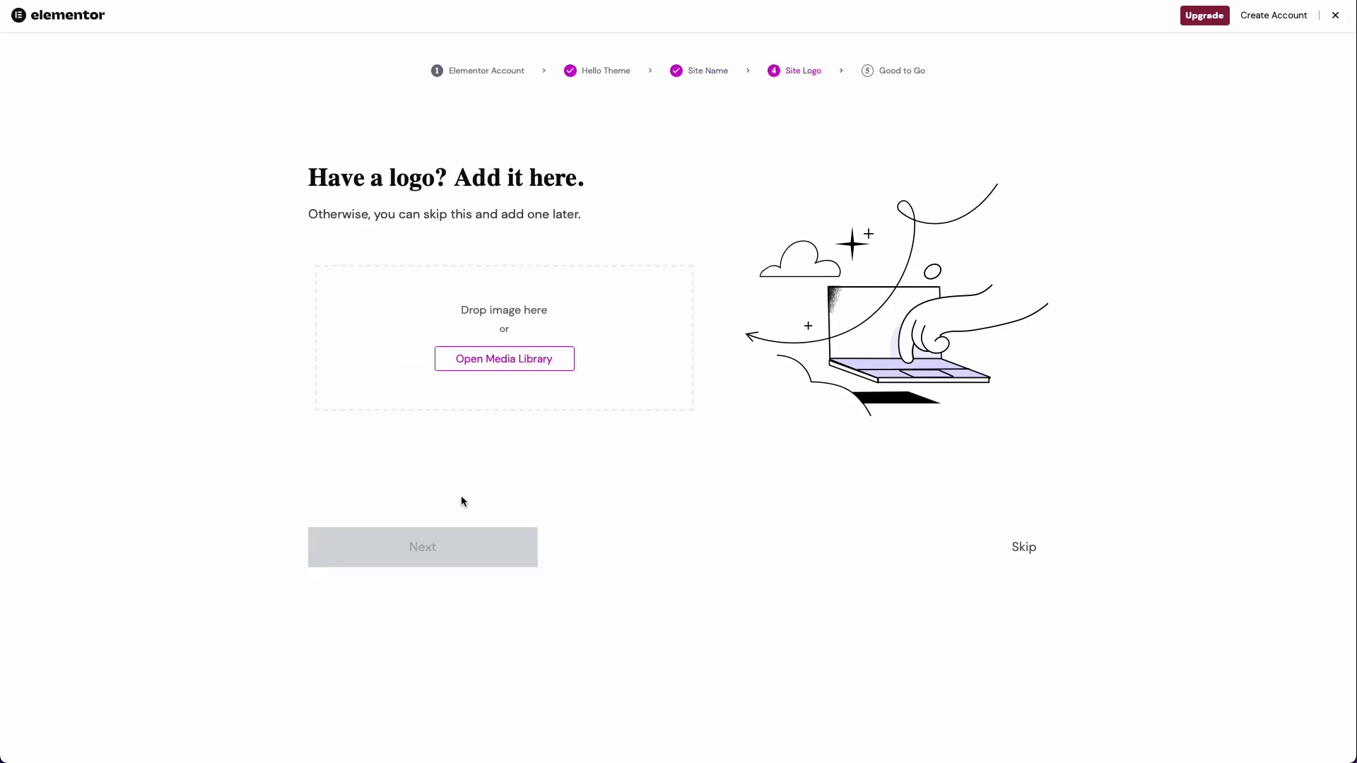
# Step: Upload camera-emoji.png to the media library and set it as the site logo in the setup wizard
pyautogui.click(473, 366)
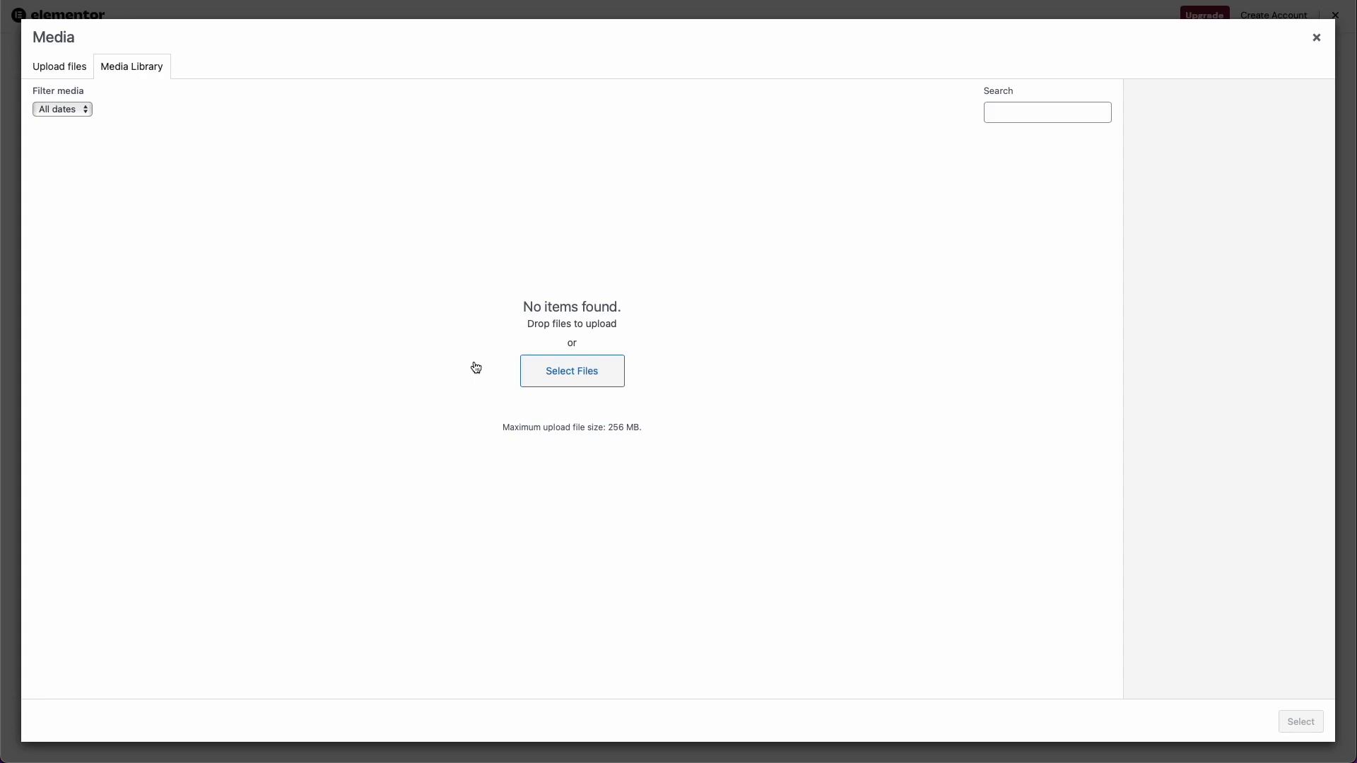
pyautogui.click(74, 71)
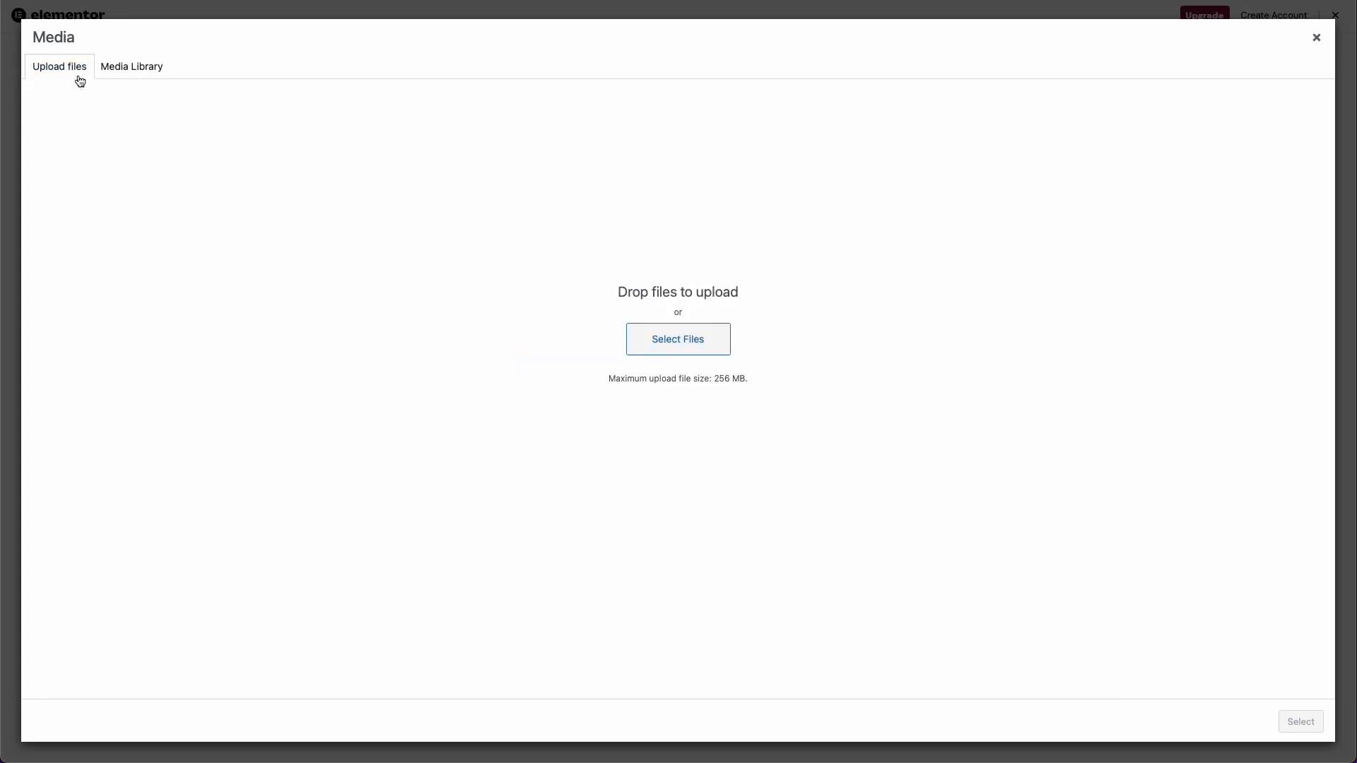
pyautogui.moveTo(0, 374); pyautogui.dragTo(215, 365)
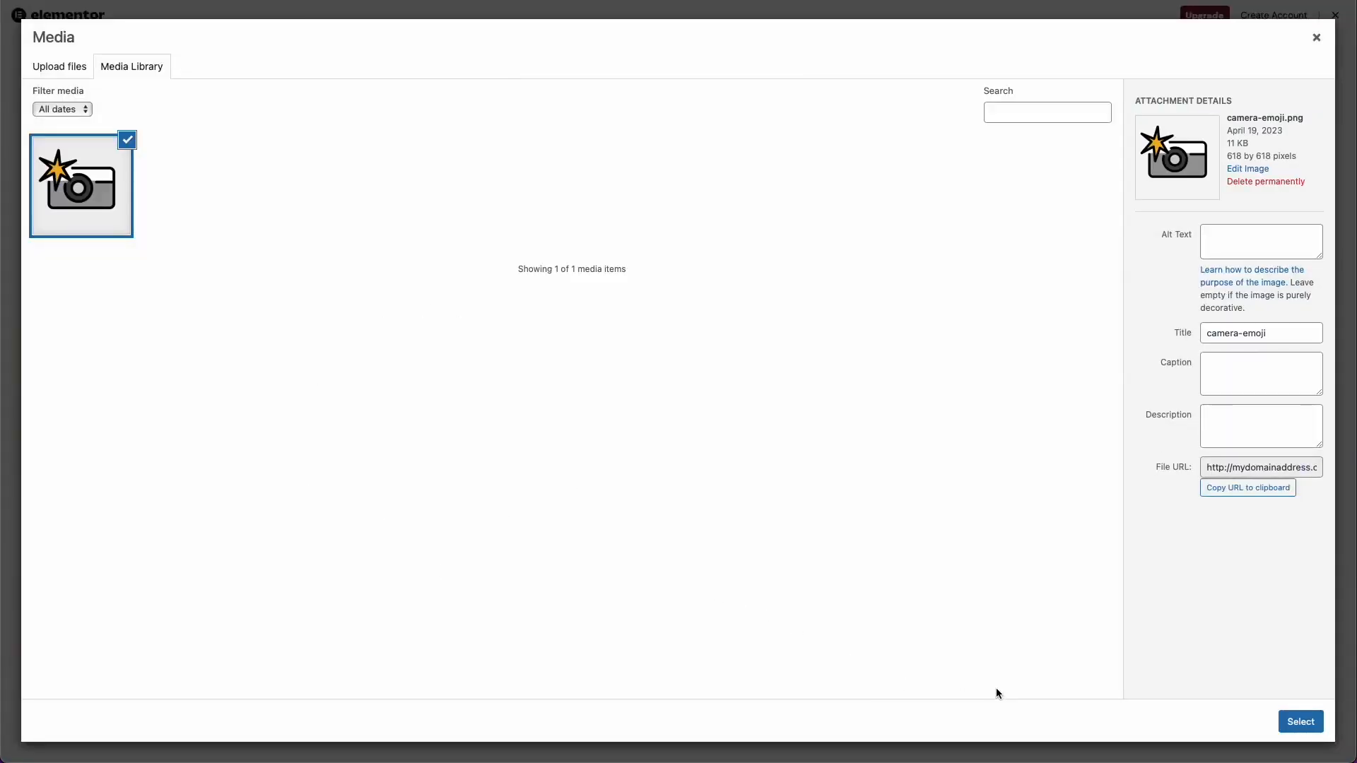
pyautogui.click(1300, 721)
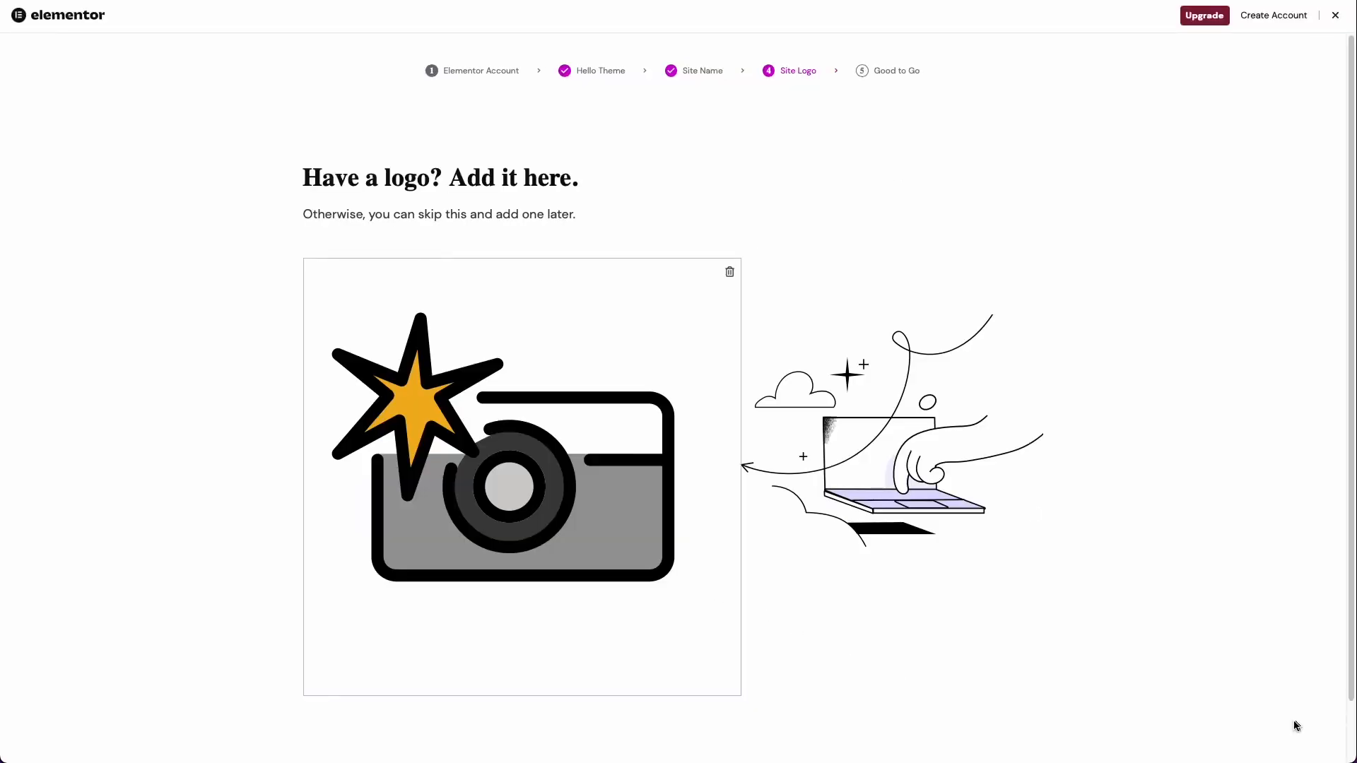
pyautogui.scroll(-1, 1034, 598)
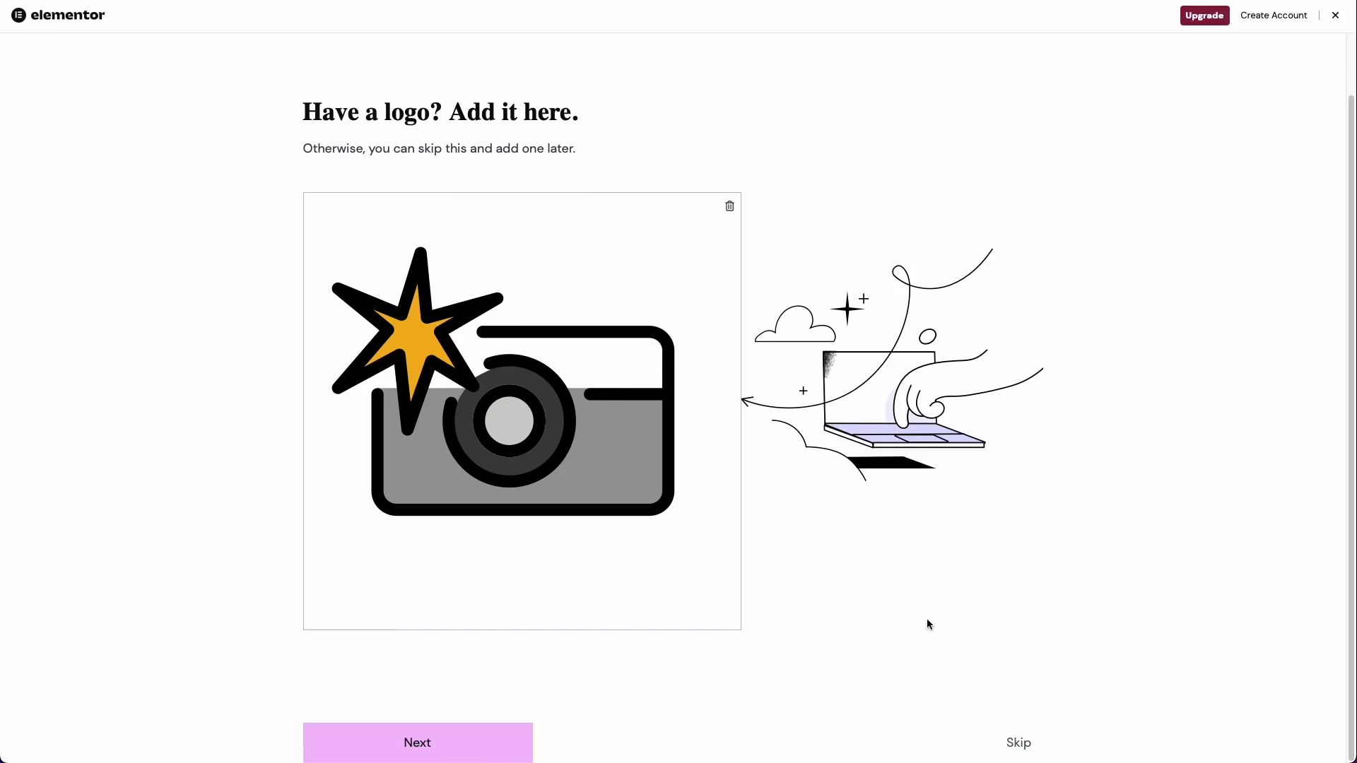
pyautogui.click(487, 732)
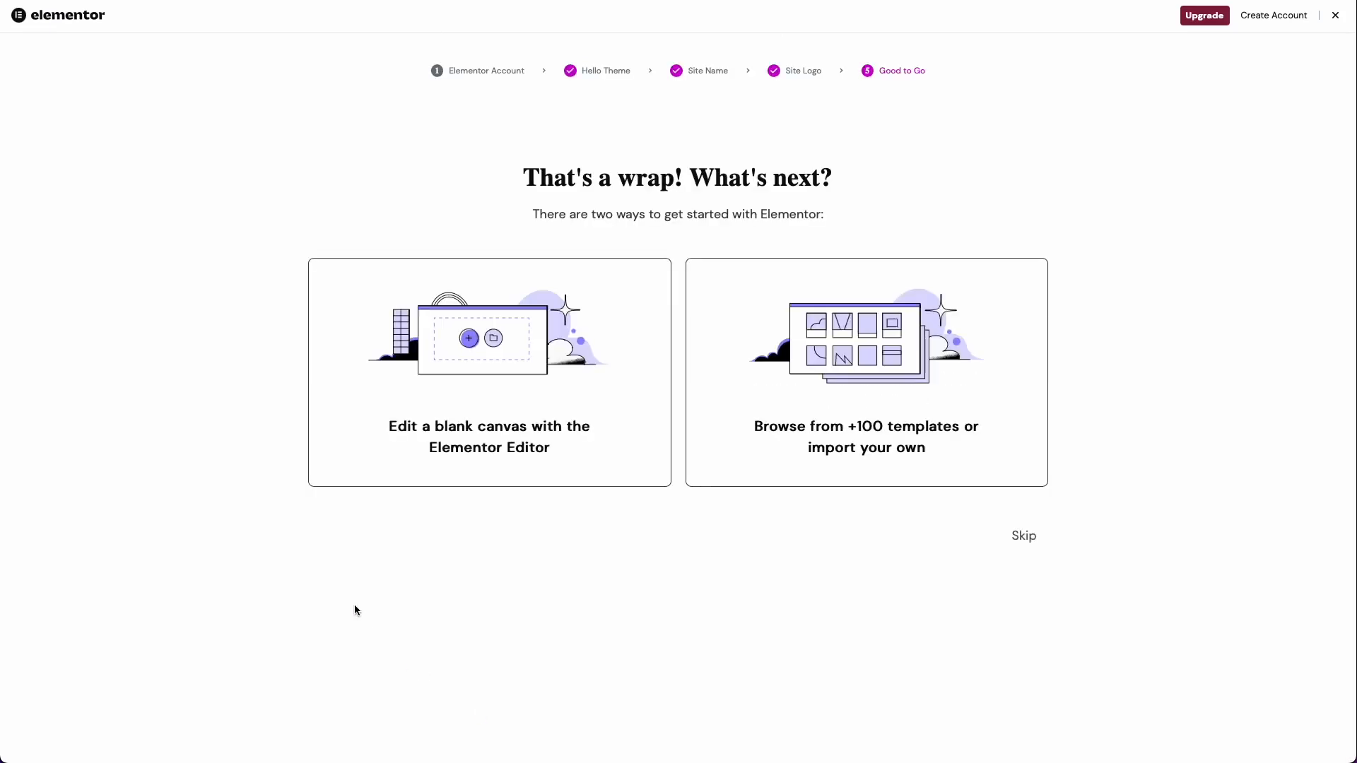
# Step: Start a blank canvas with the Elementor Editor and look through the available Basic and Pro widgets
pyautogui.click(482, 441)
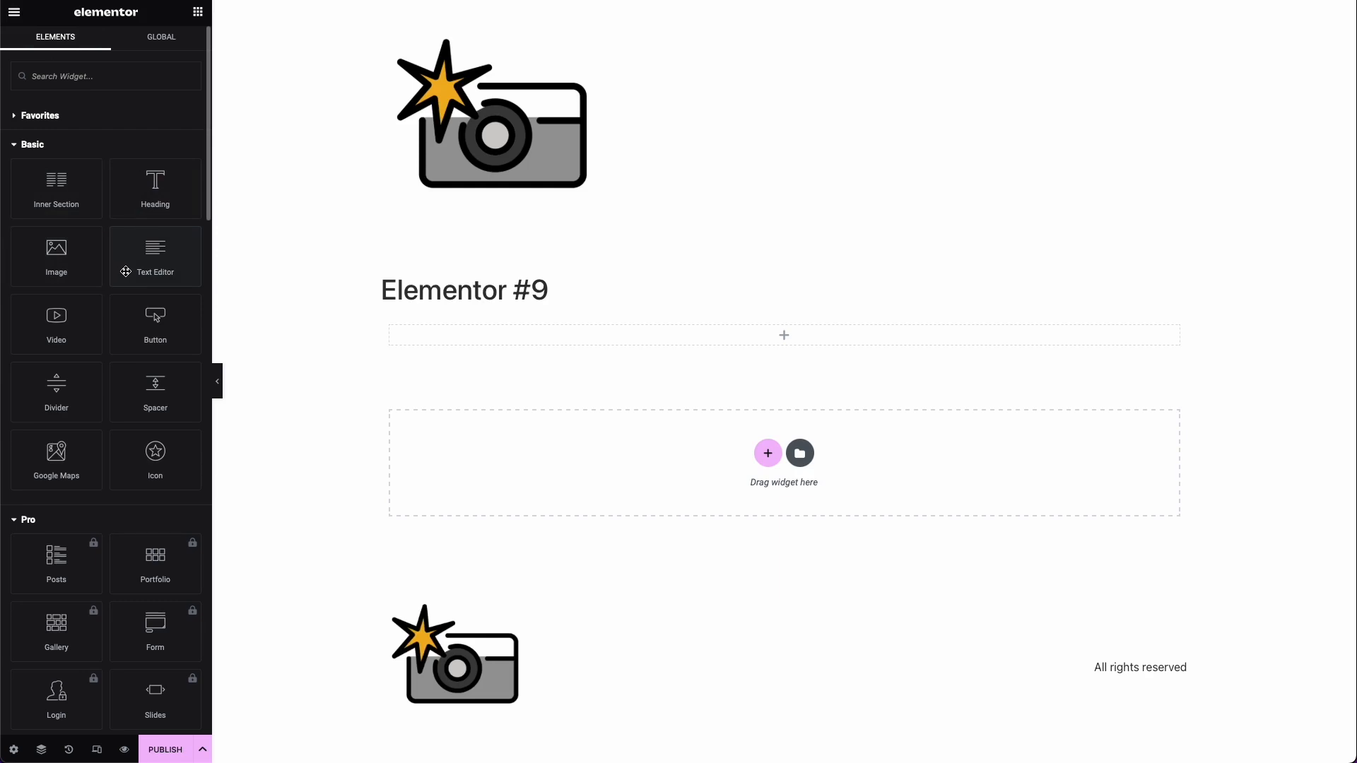
pyautogui.scroll(-1, 165, 436)
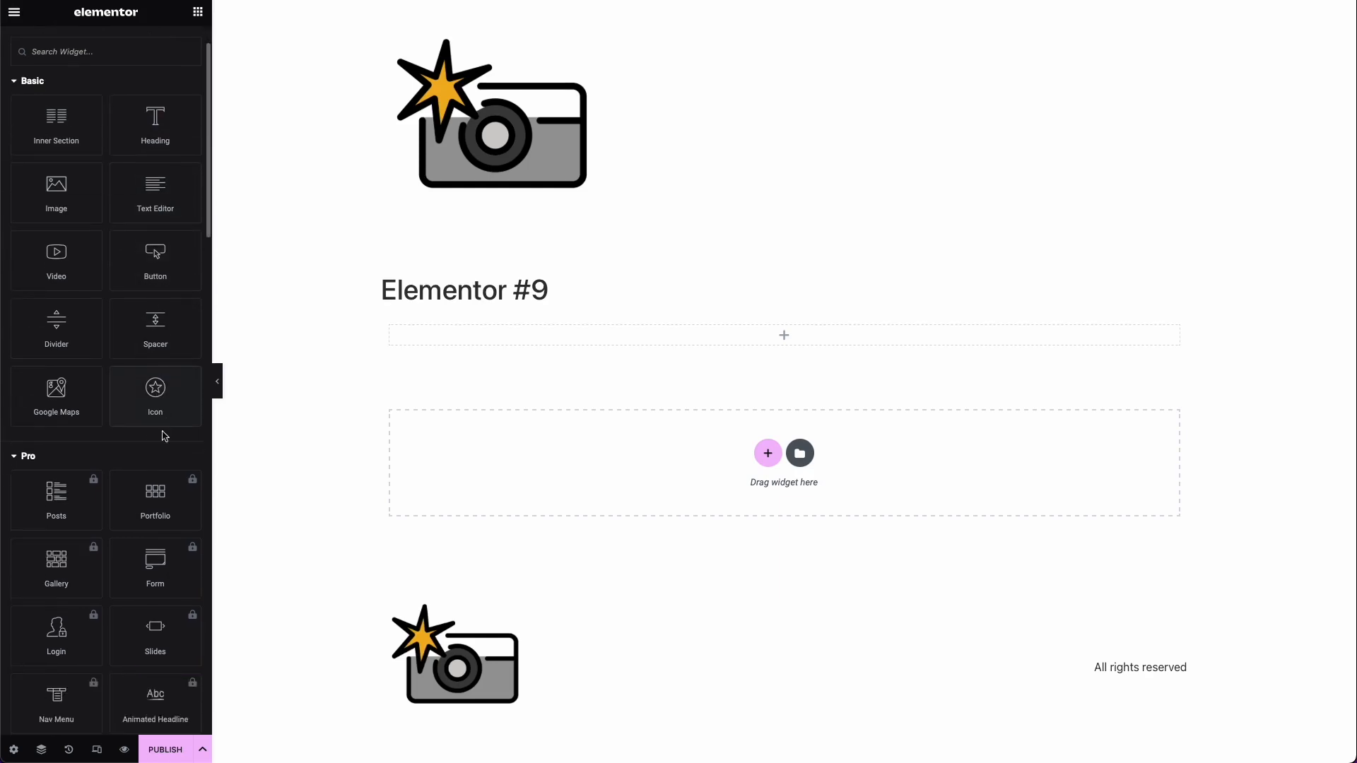
pyautogui.scroll(1, 165, 436)
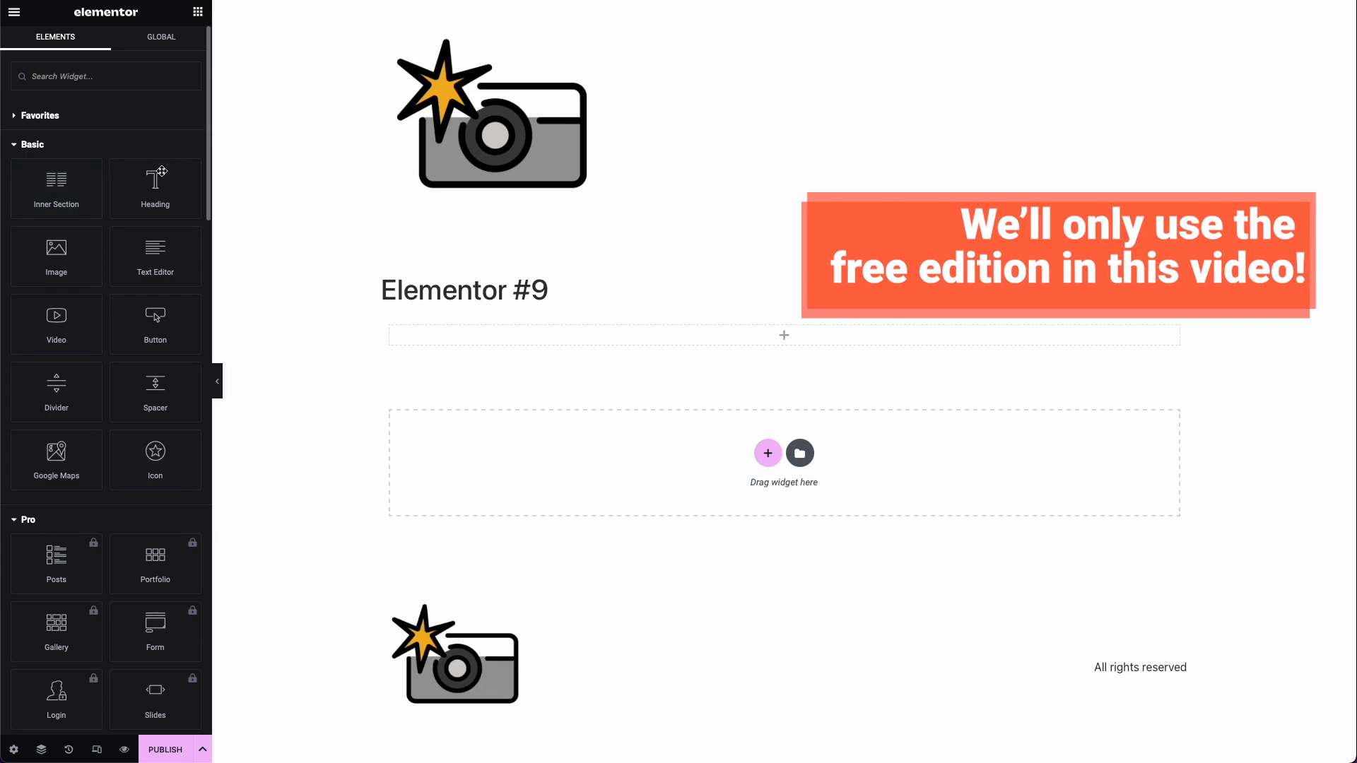
pyautogui.scroll(-7, 172, 436)
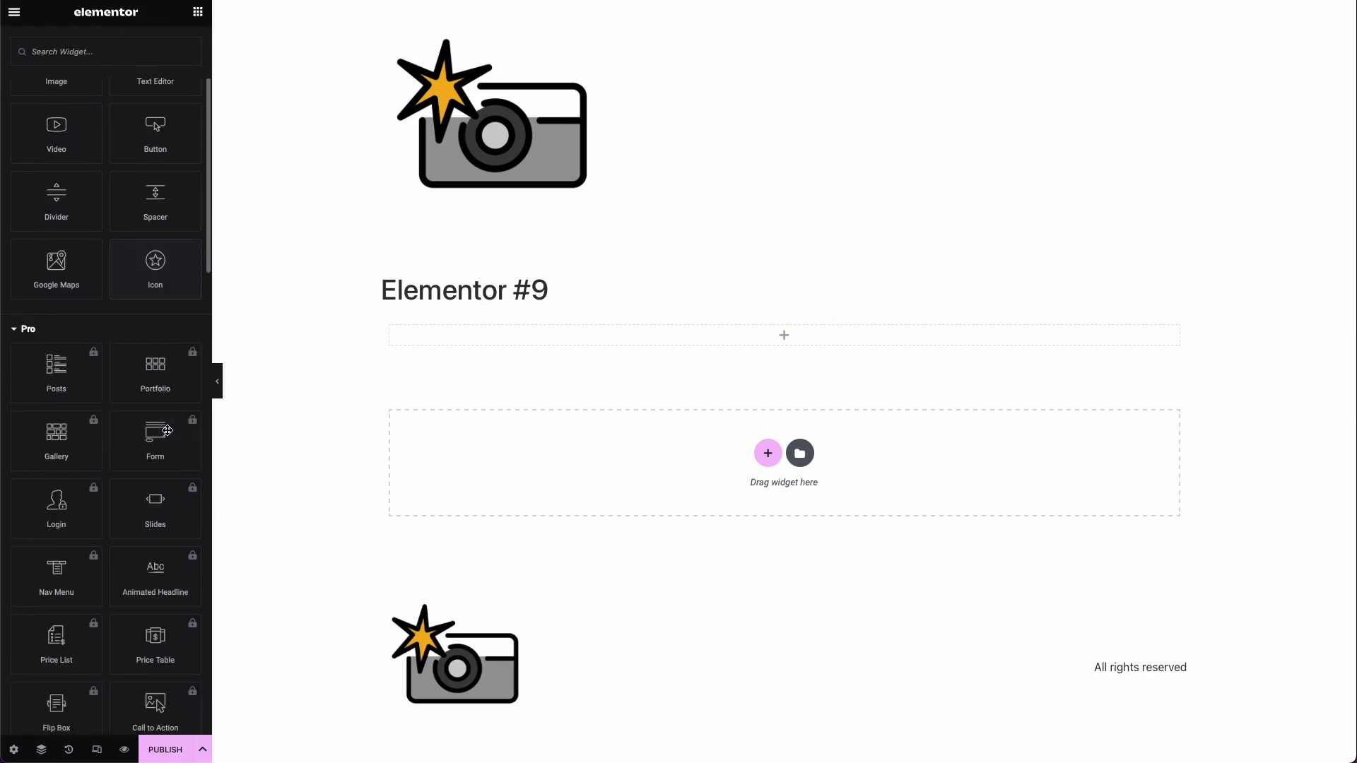
pyautogui.scroll(-5, 161, 441)
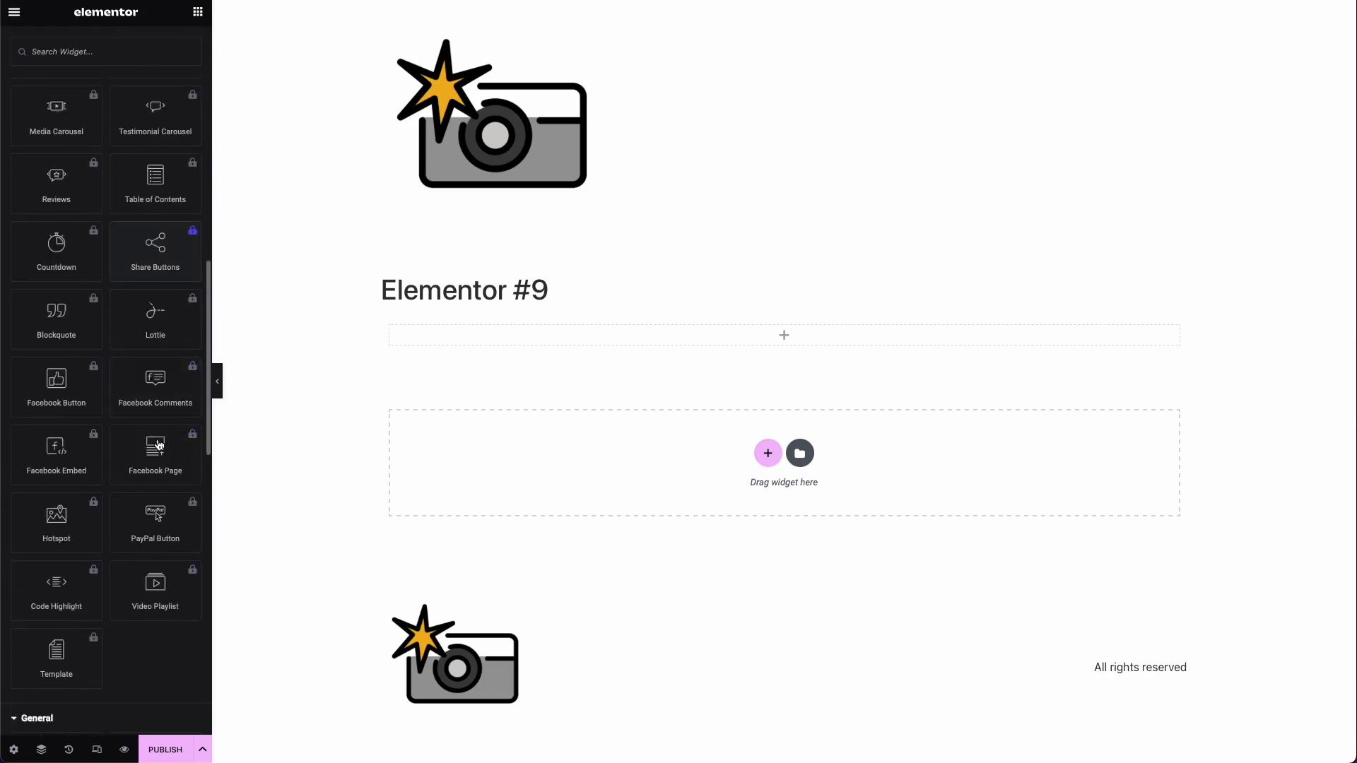
pyautogui.scroll(12, 159, 446)
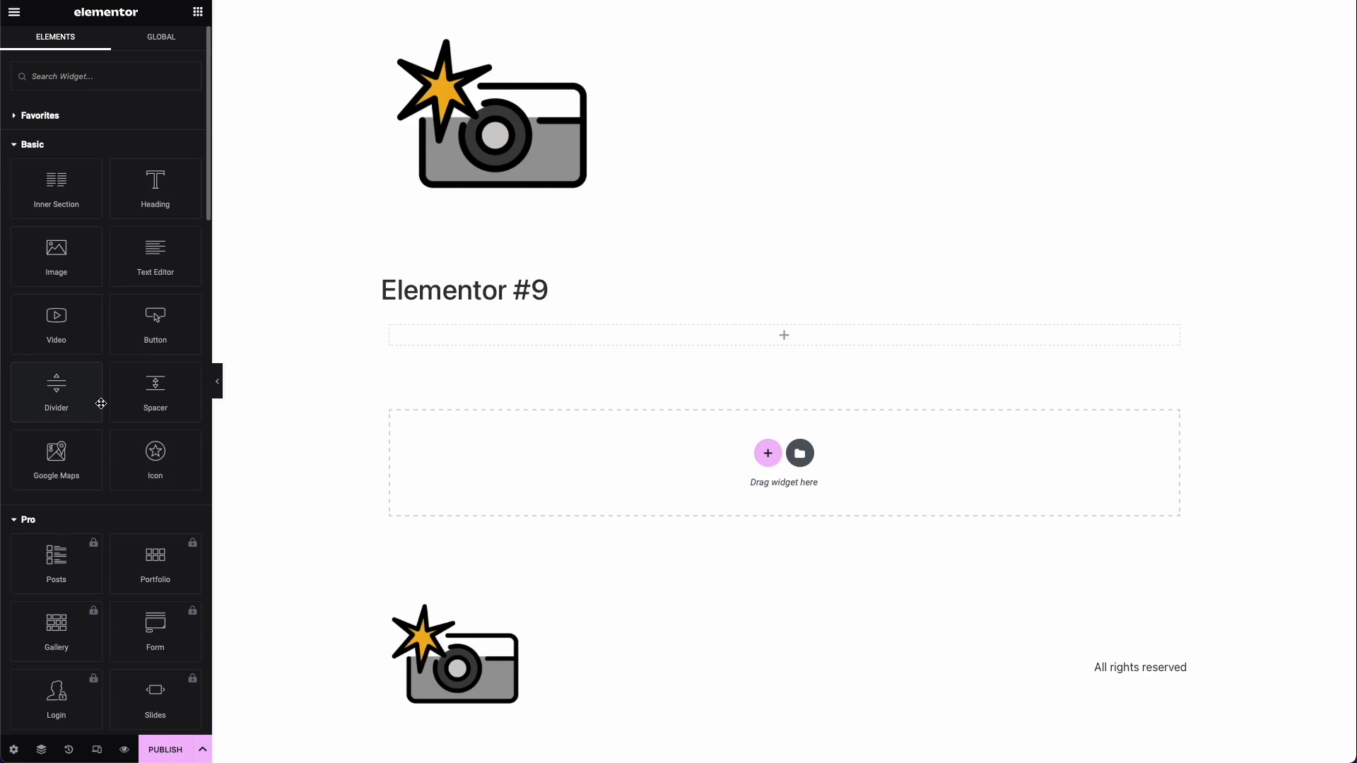
# Step: Hide the page title and set the page layout to Elementor Canvas in the post settings
pyautogui.click(13, 750)
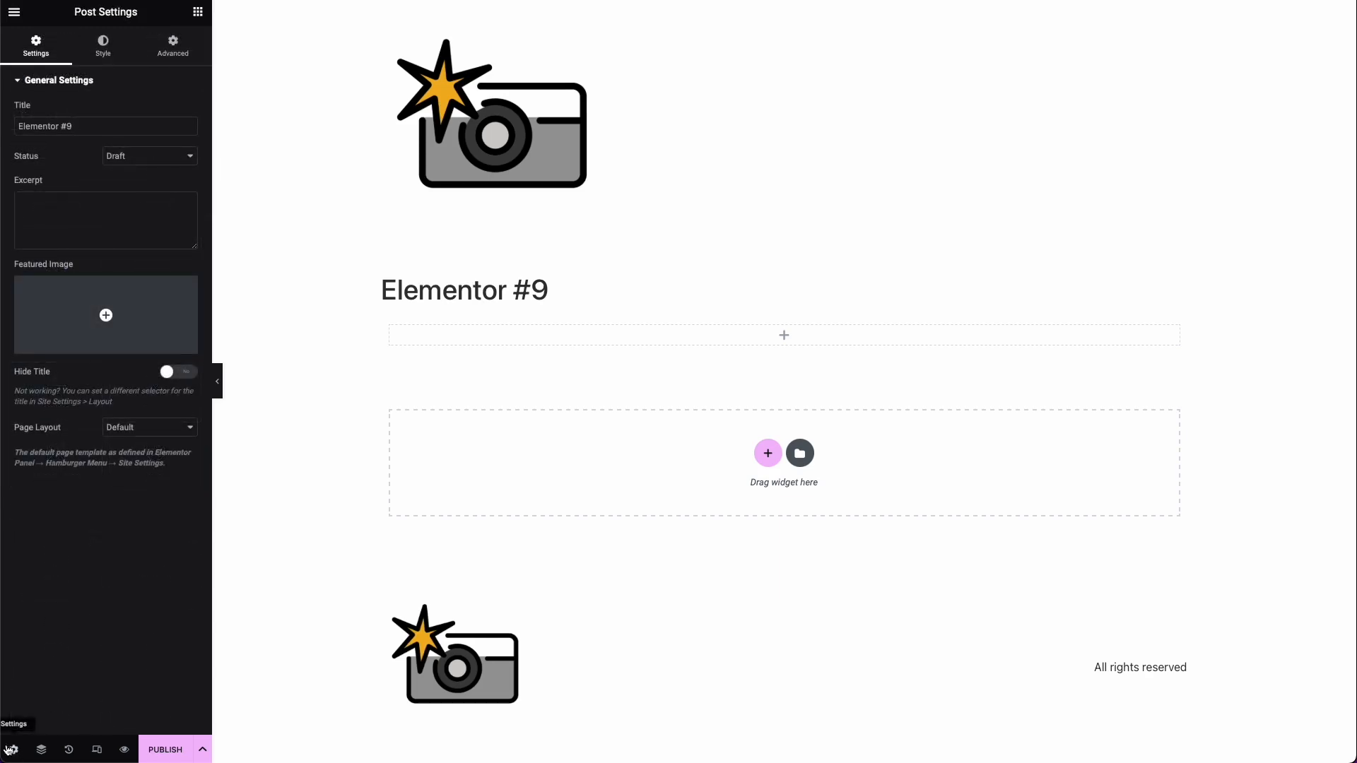
pyautogui.click(122, 125)
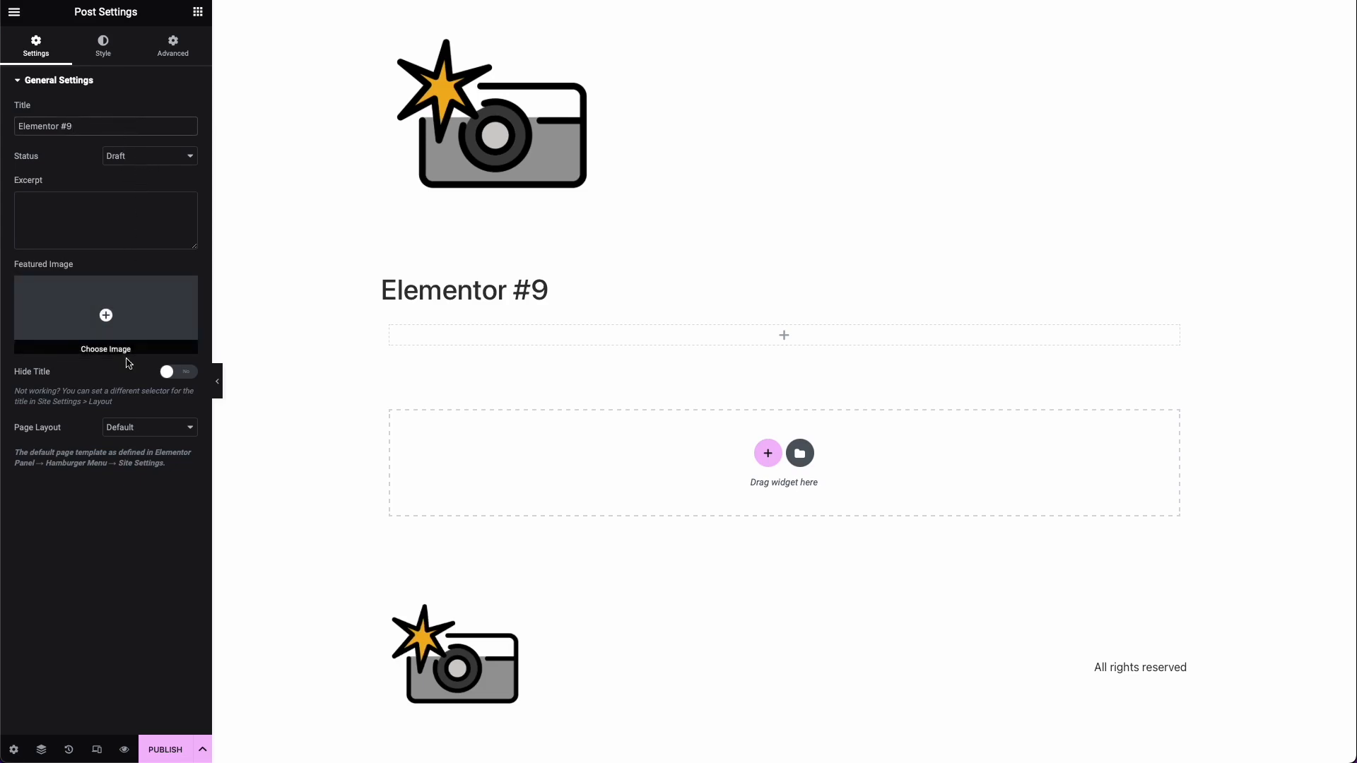
pyautogui.click(177, 373)
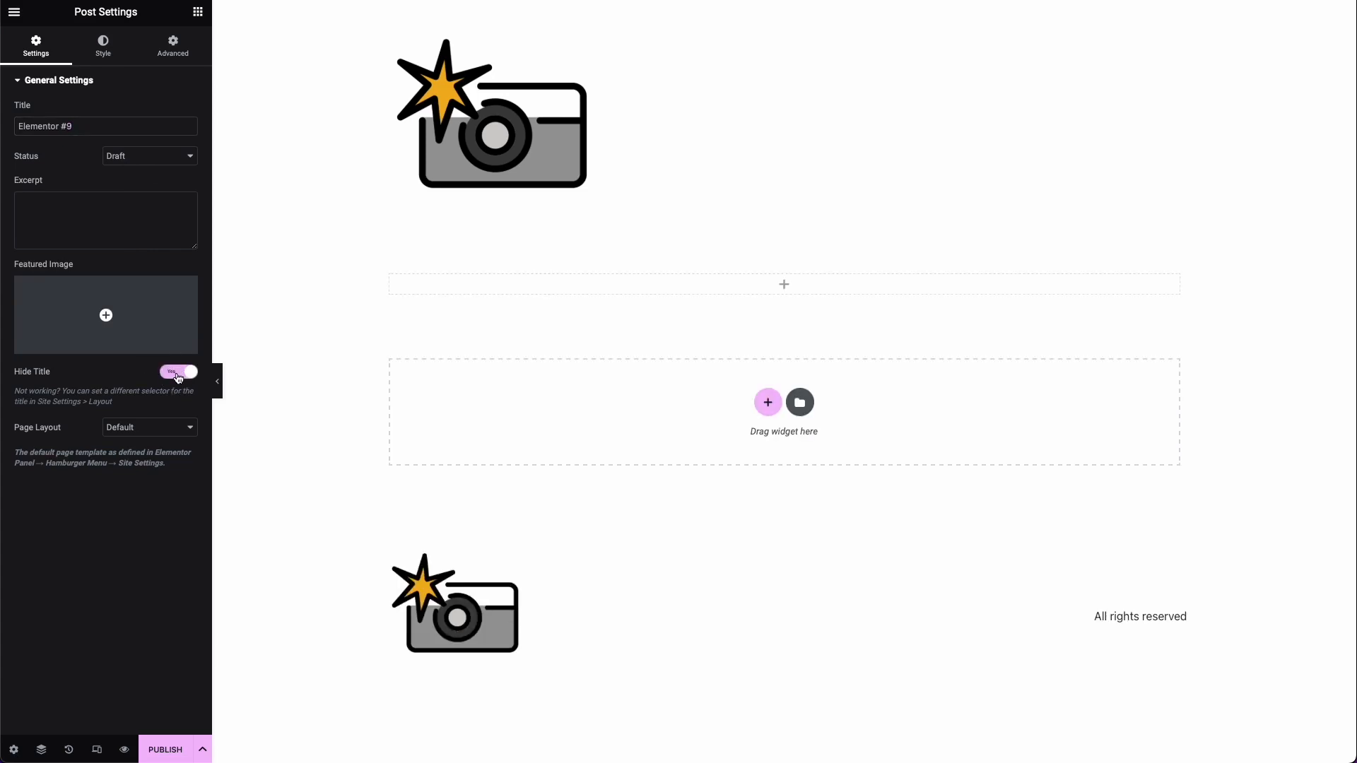
pyautogui.click(152, 428)
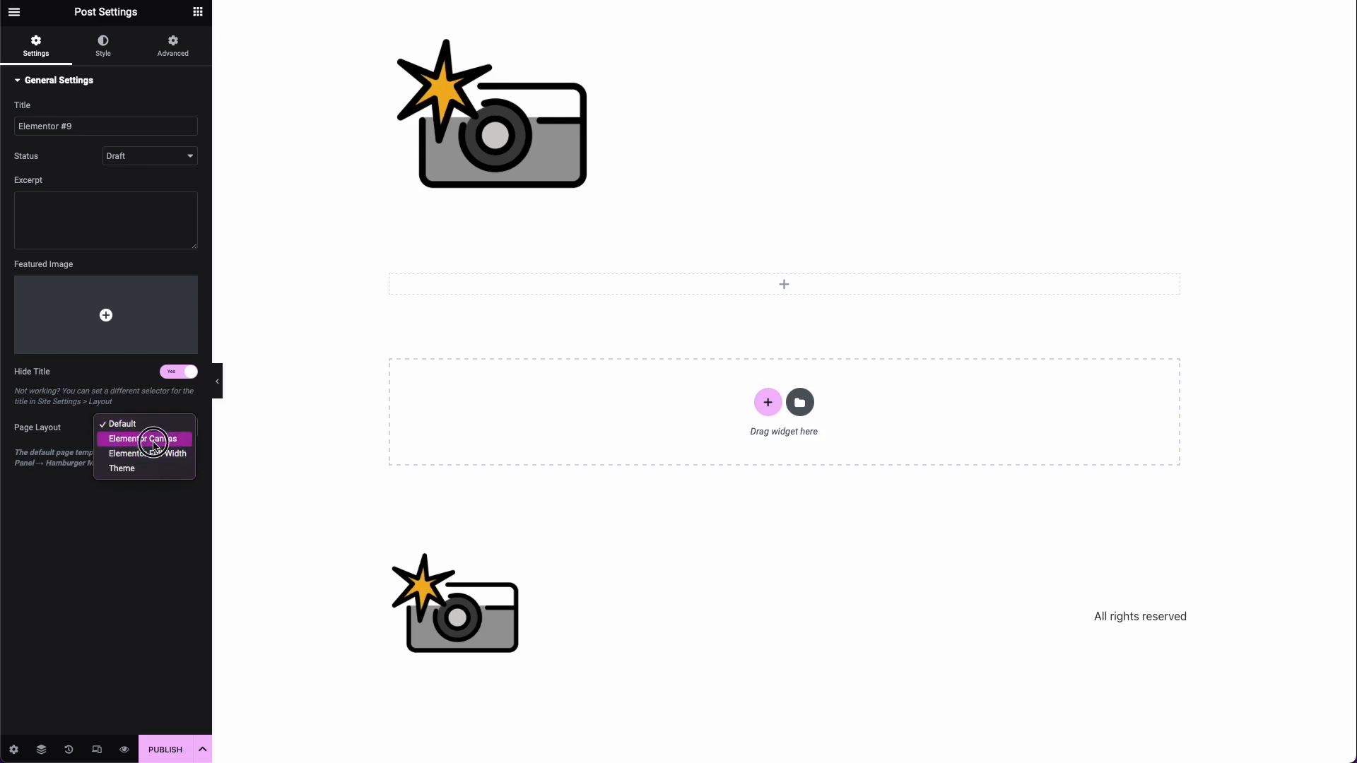
pyautogui.click(150, 441)
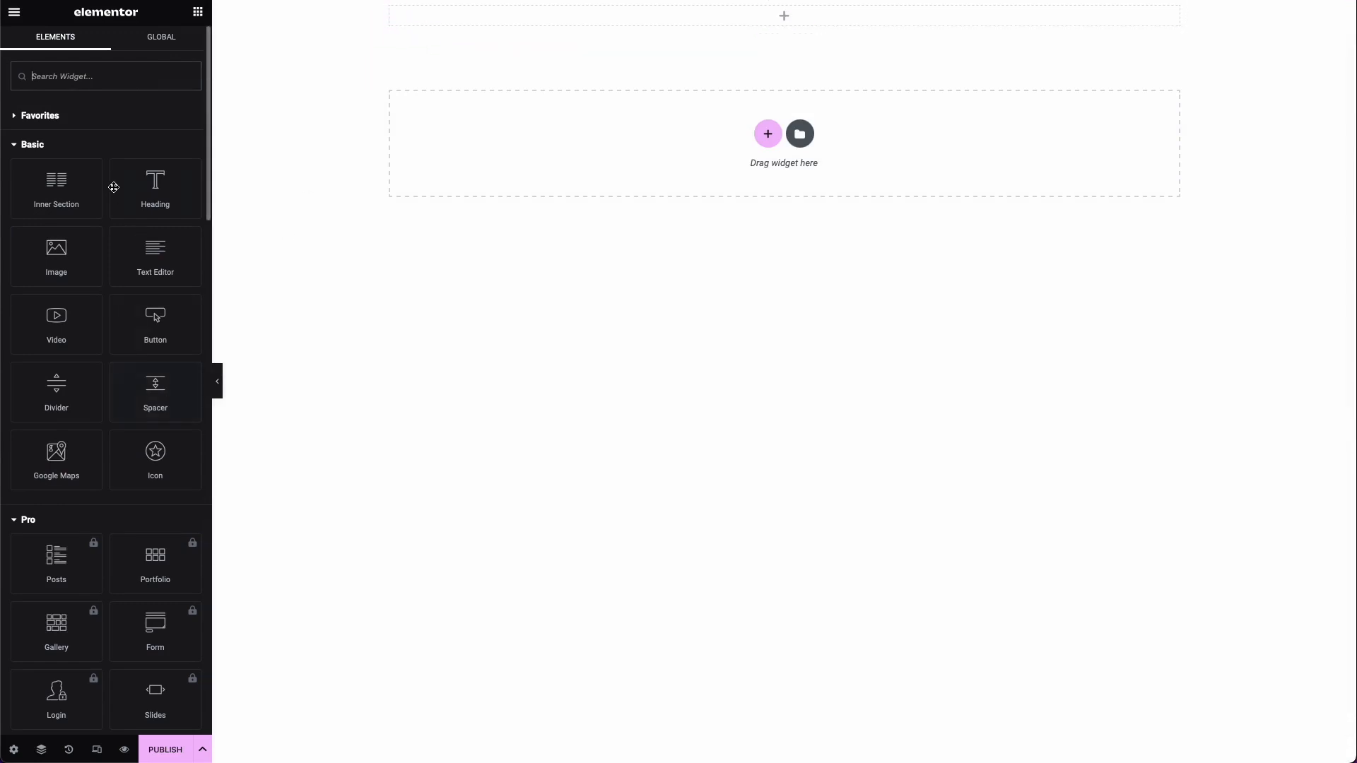
# Step: Review the page's body style and custom CSS options, and return to its general settings
pyautogui.click(13, 749)
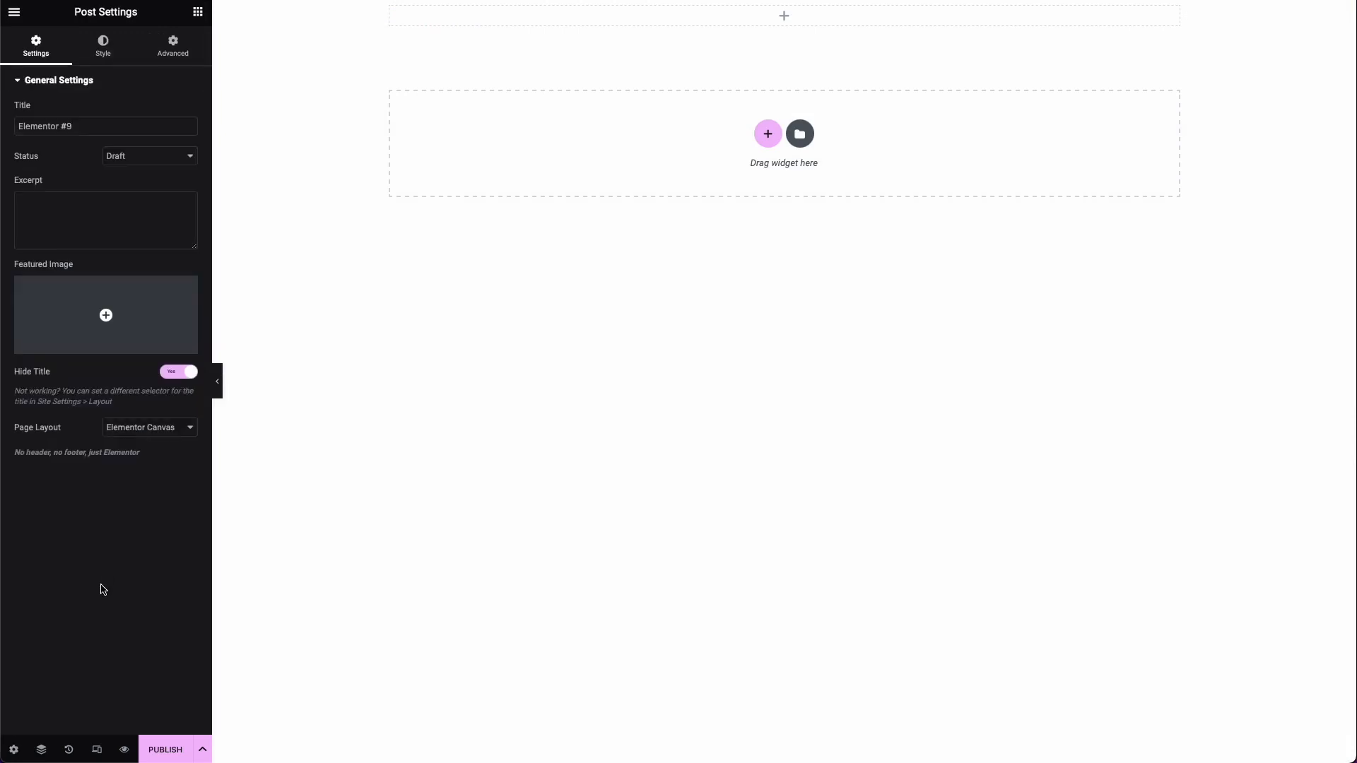
pyautogui.click(116, 62)
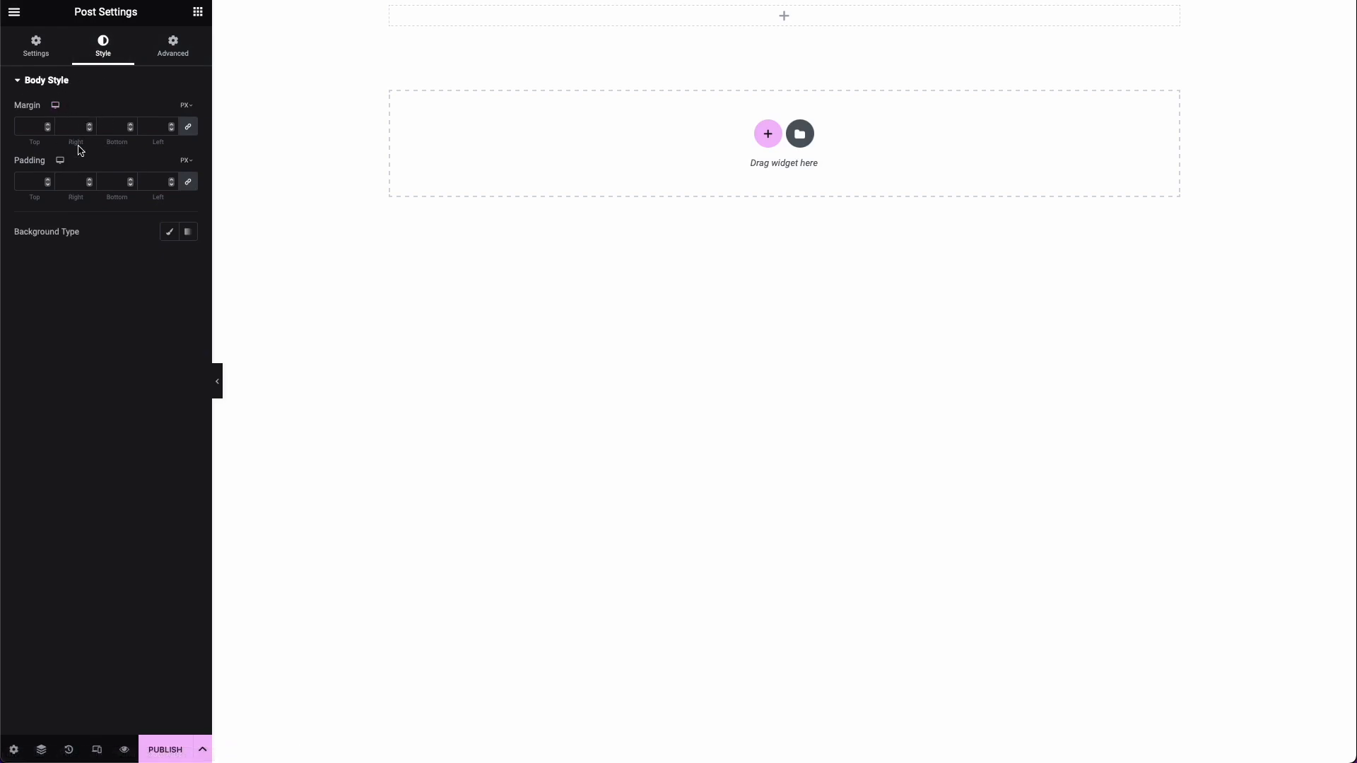
pyautogui.click(170, 62)
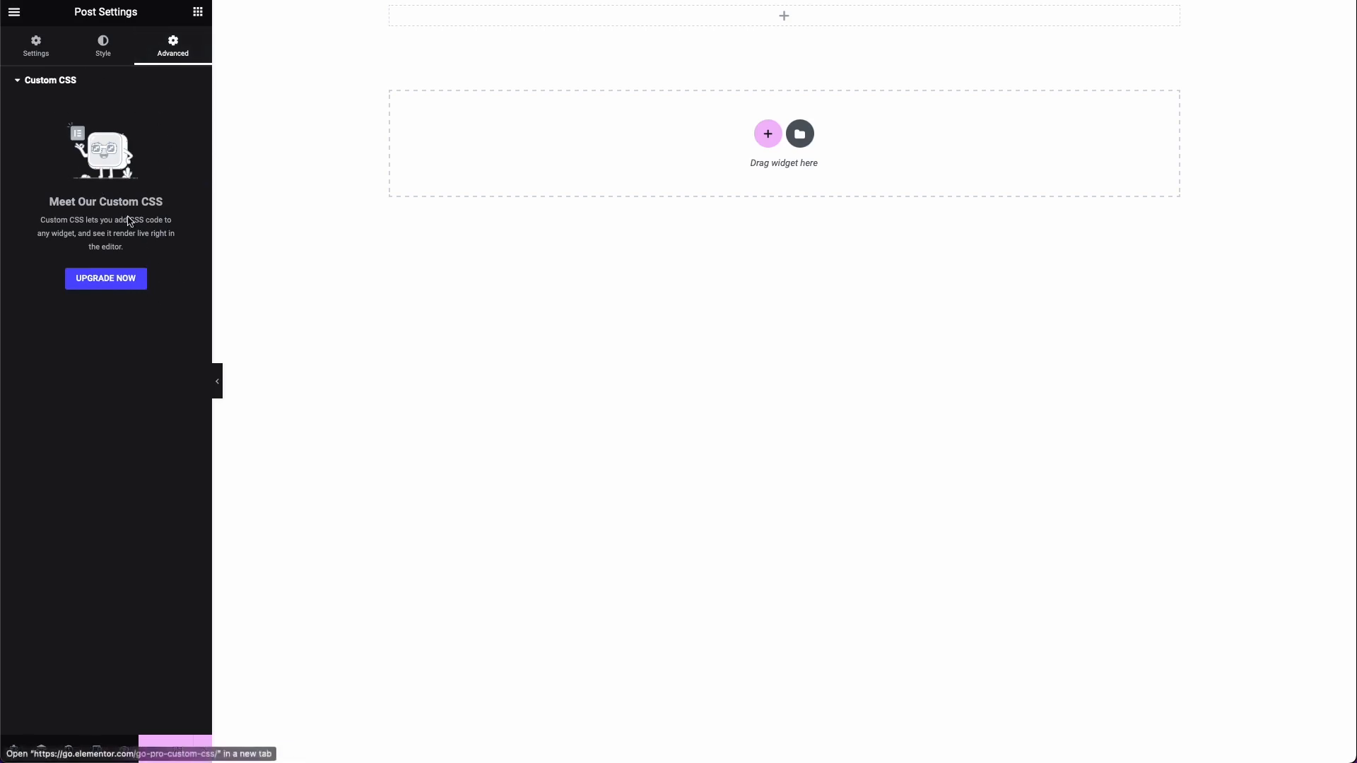
pyautogui.click(40, 56)
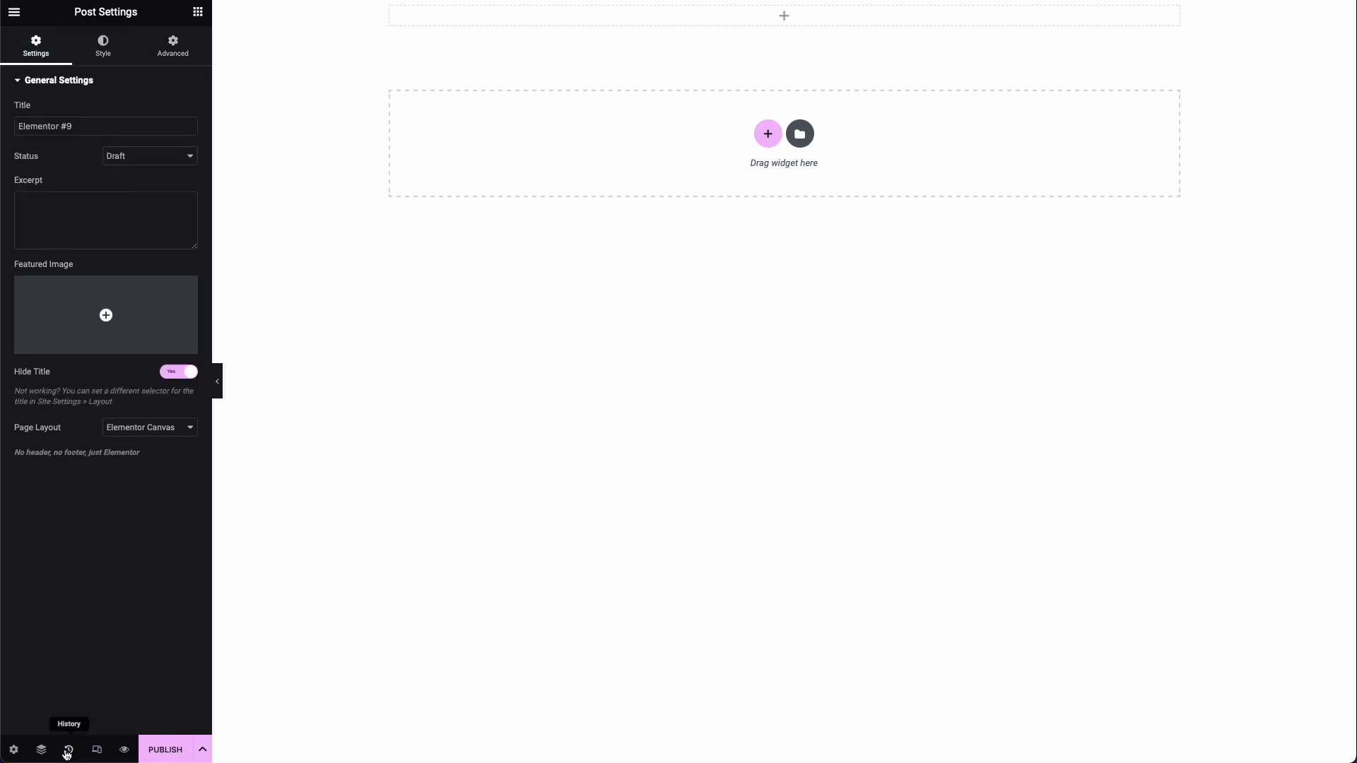
# Step: Examine the section structure in the Navigator, and the page's history of actions and revisions
pyautogui.click(42, 750)
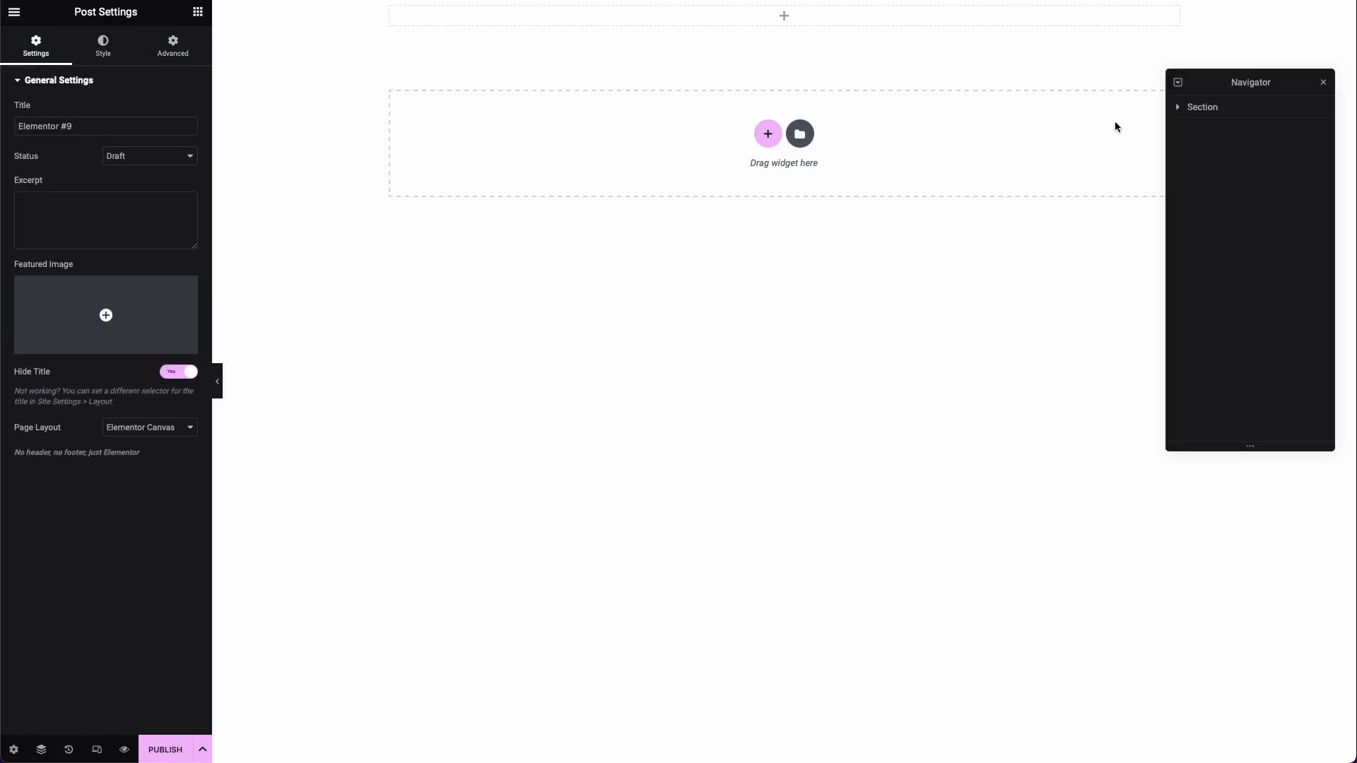
pyautogui.click(1179, 107)
pyautogui.click(1186, 131)
pyautogui.click(1187, 133)
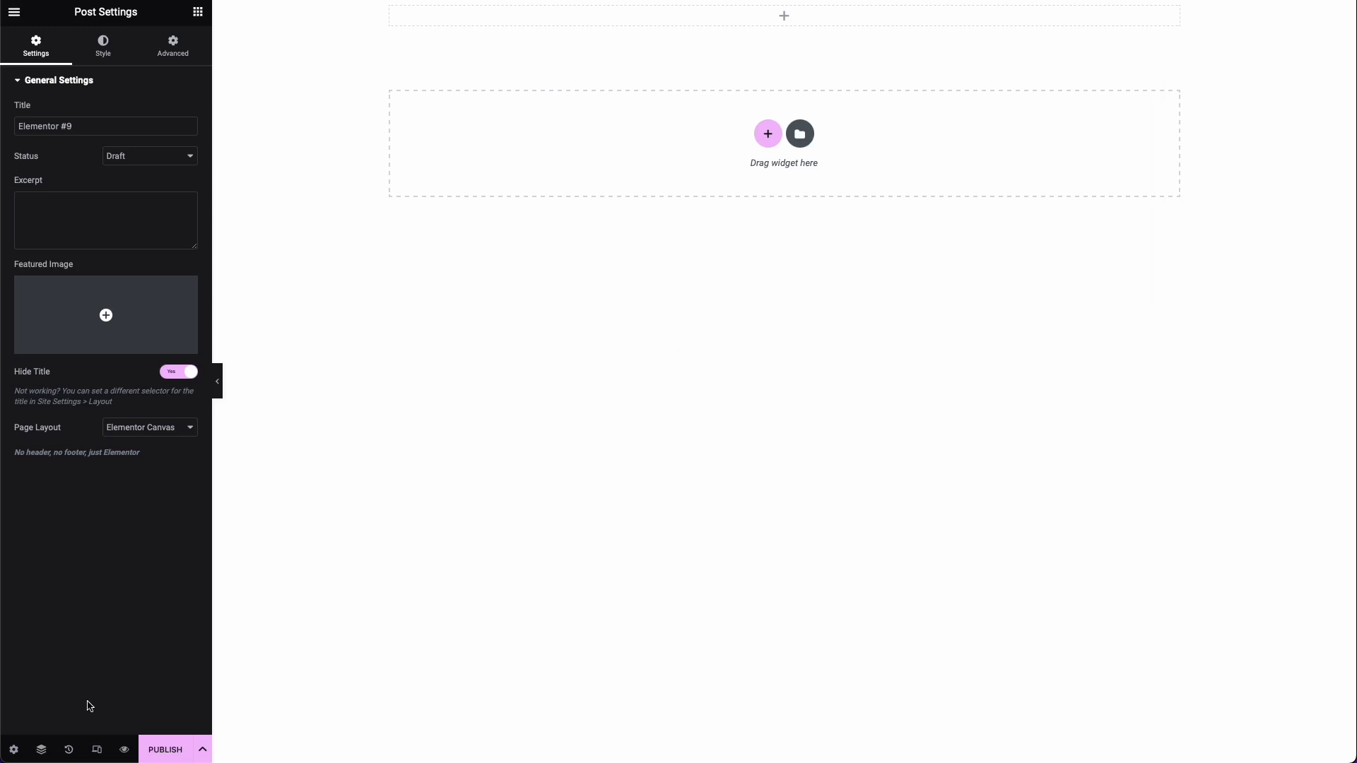
pyautogui.click(69, 751)
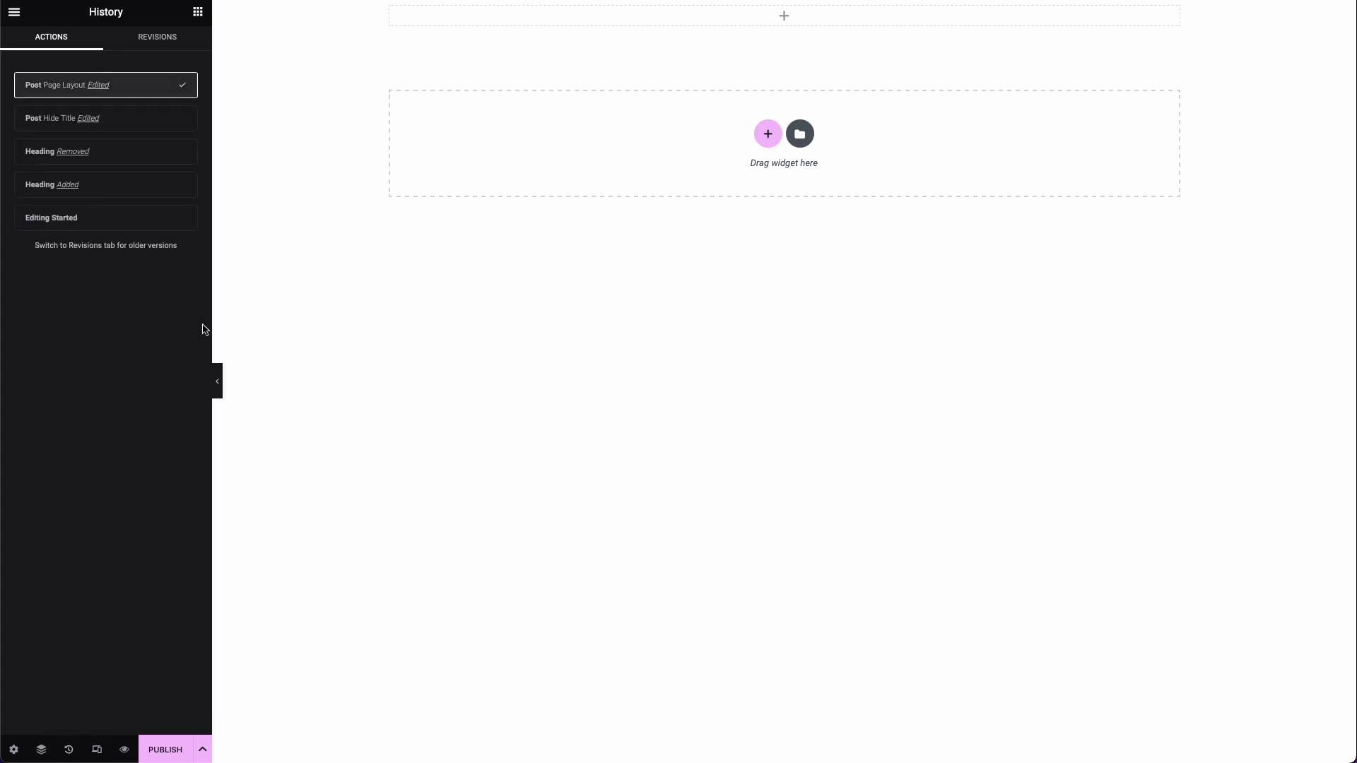
pyautogui.click(195, 37)
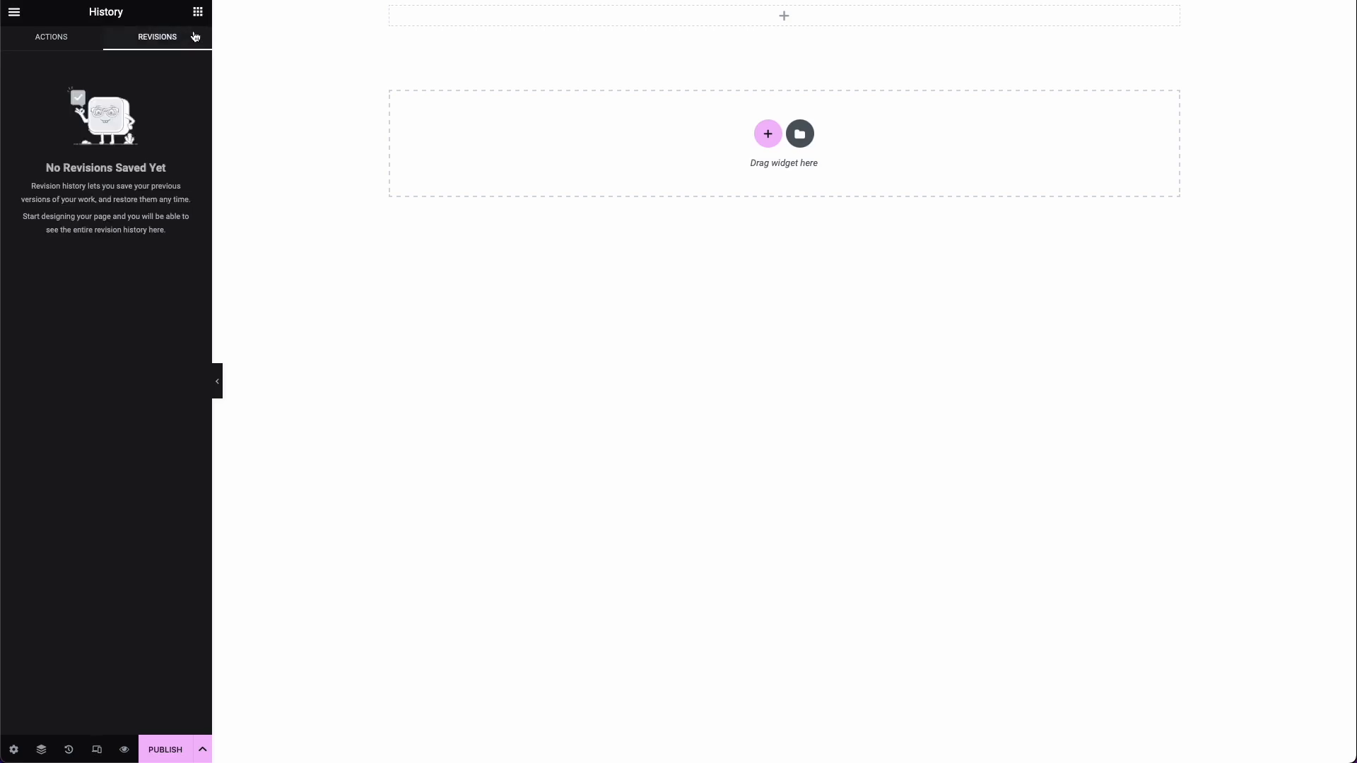
pyautogui.click(89, 41)
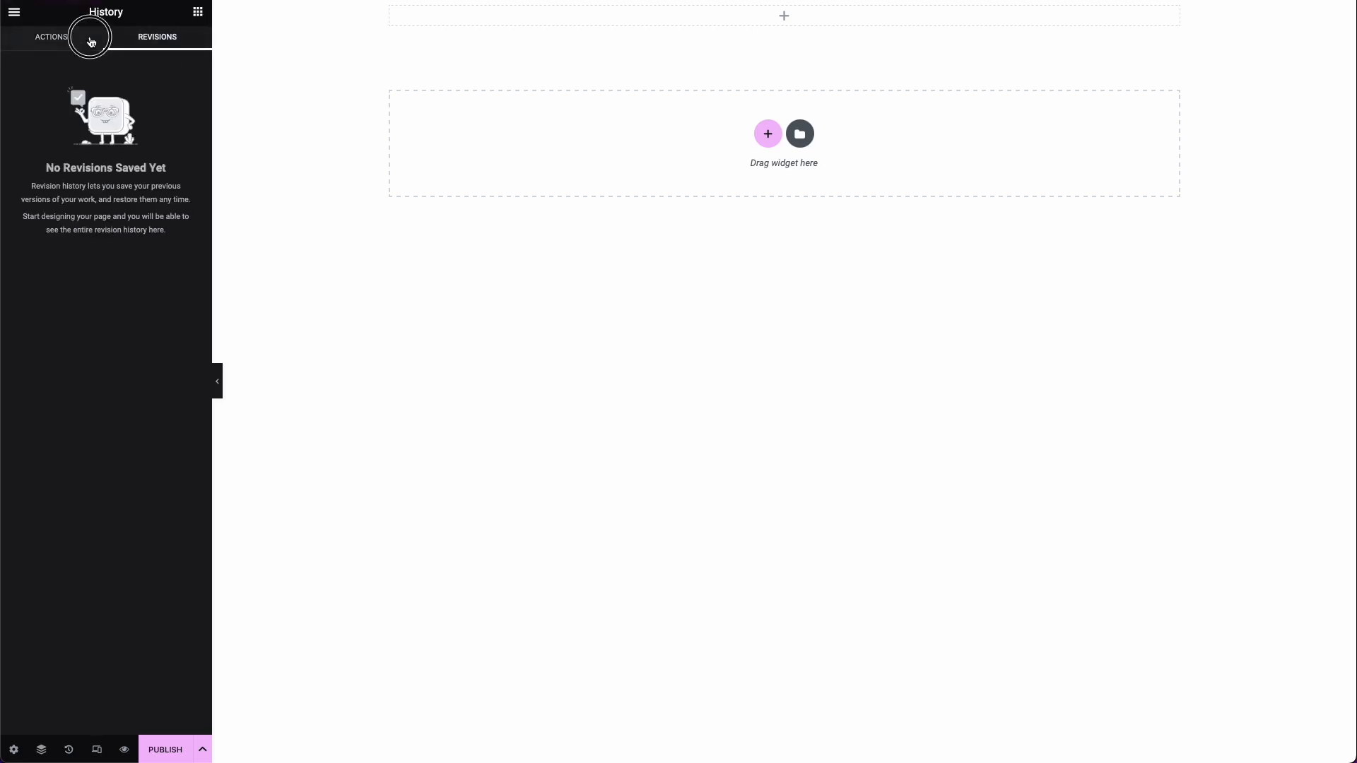
# Step: Turn on responsive mode, preview the page's changes in a separate tab and return to the editor
pyautogui.click(96, 748)
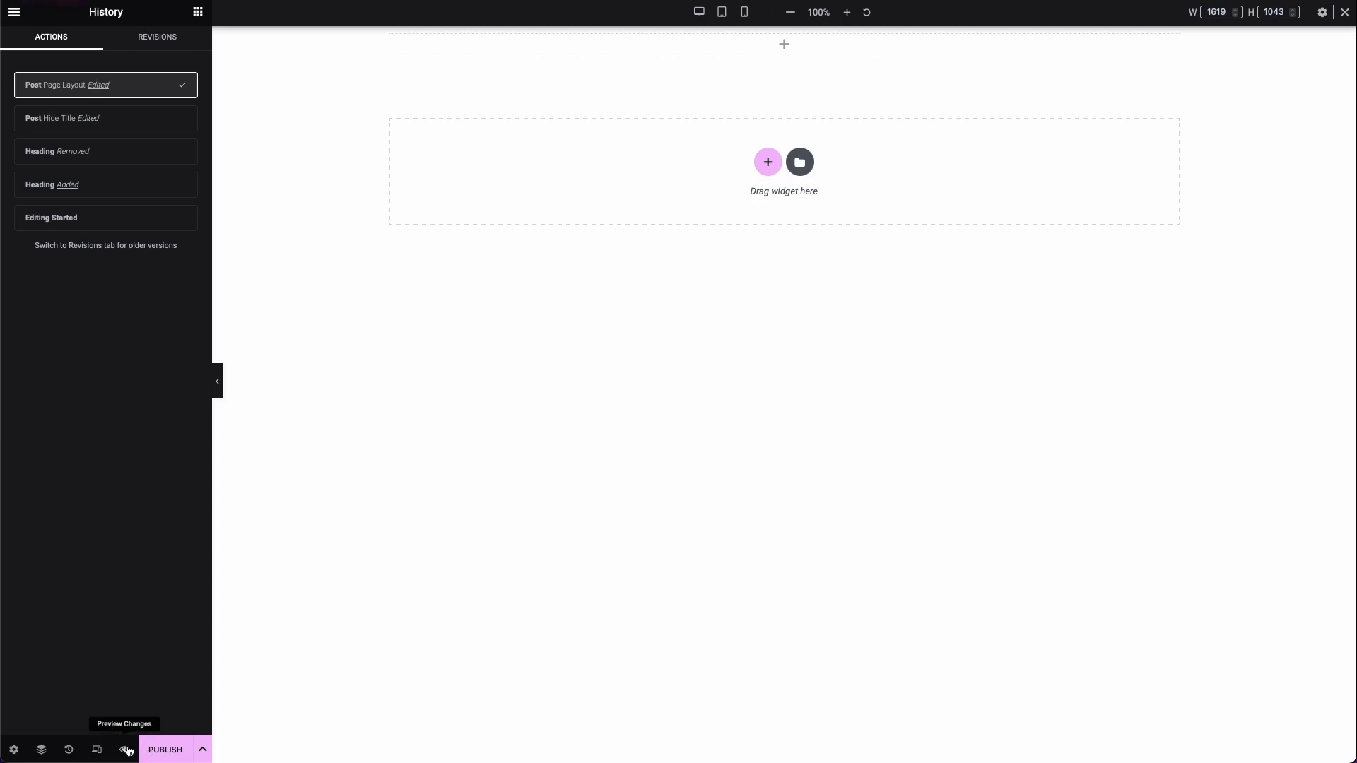
pyautogui.click(125, 750)
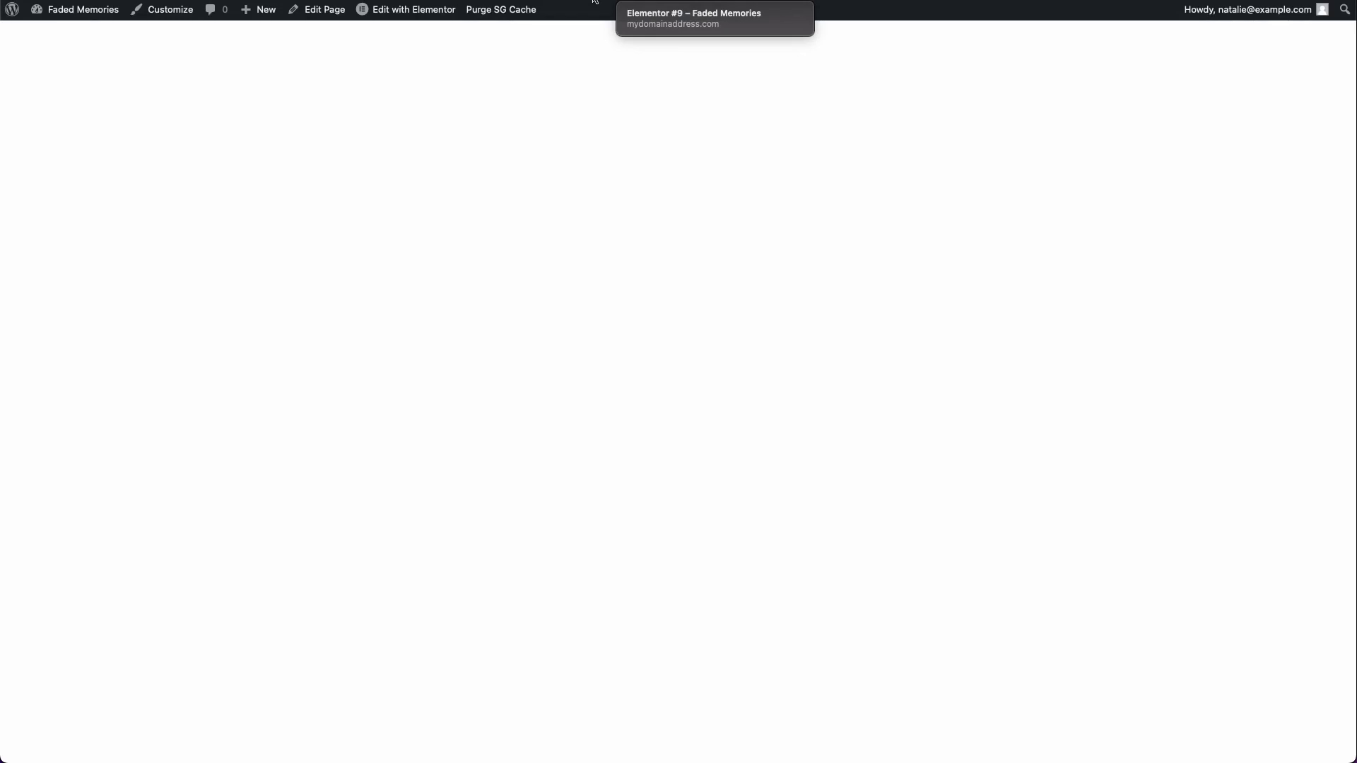
pyautogui.click(594, 0)
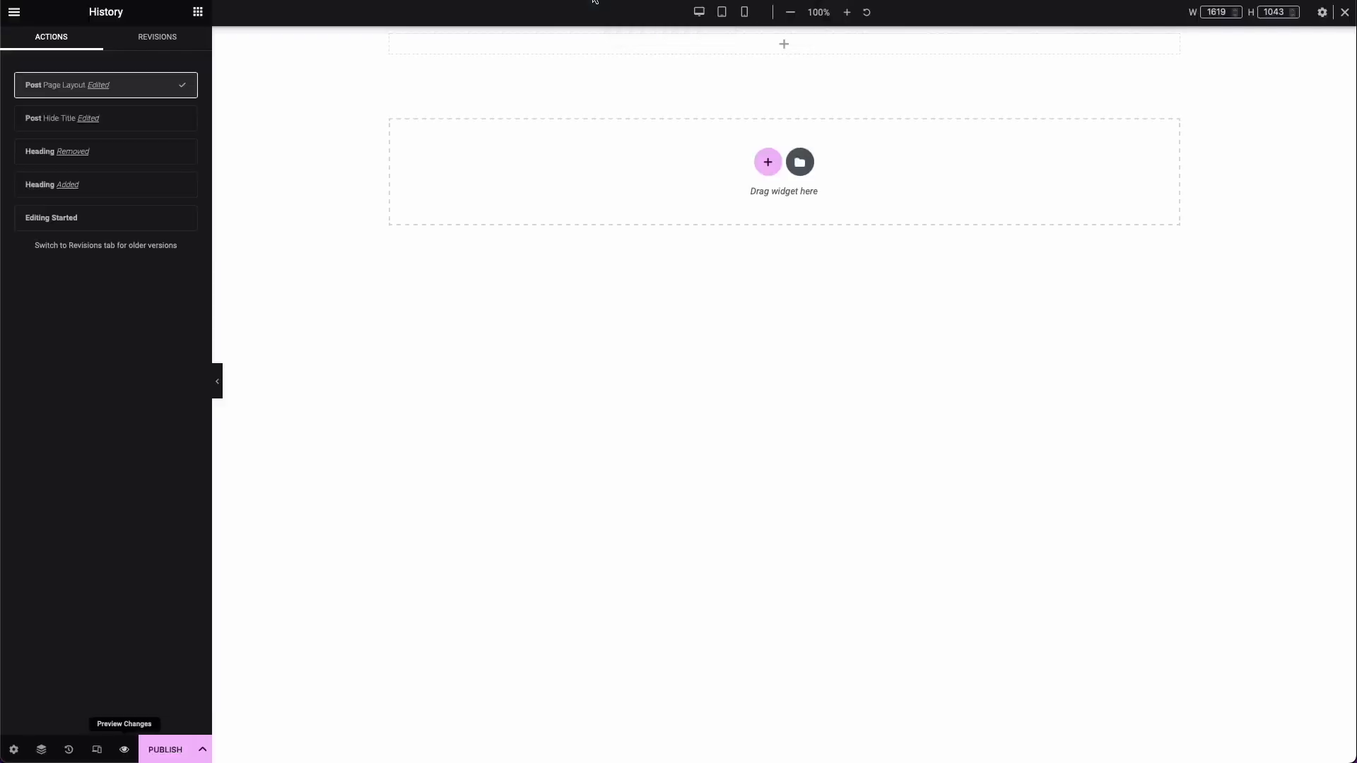
# Step: Look over the editor's main menu and add a Heading widget to the empty section
pyautogui.click(13, 12)
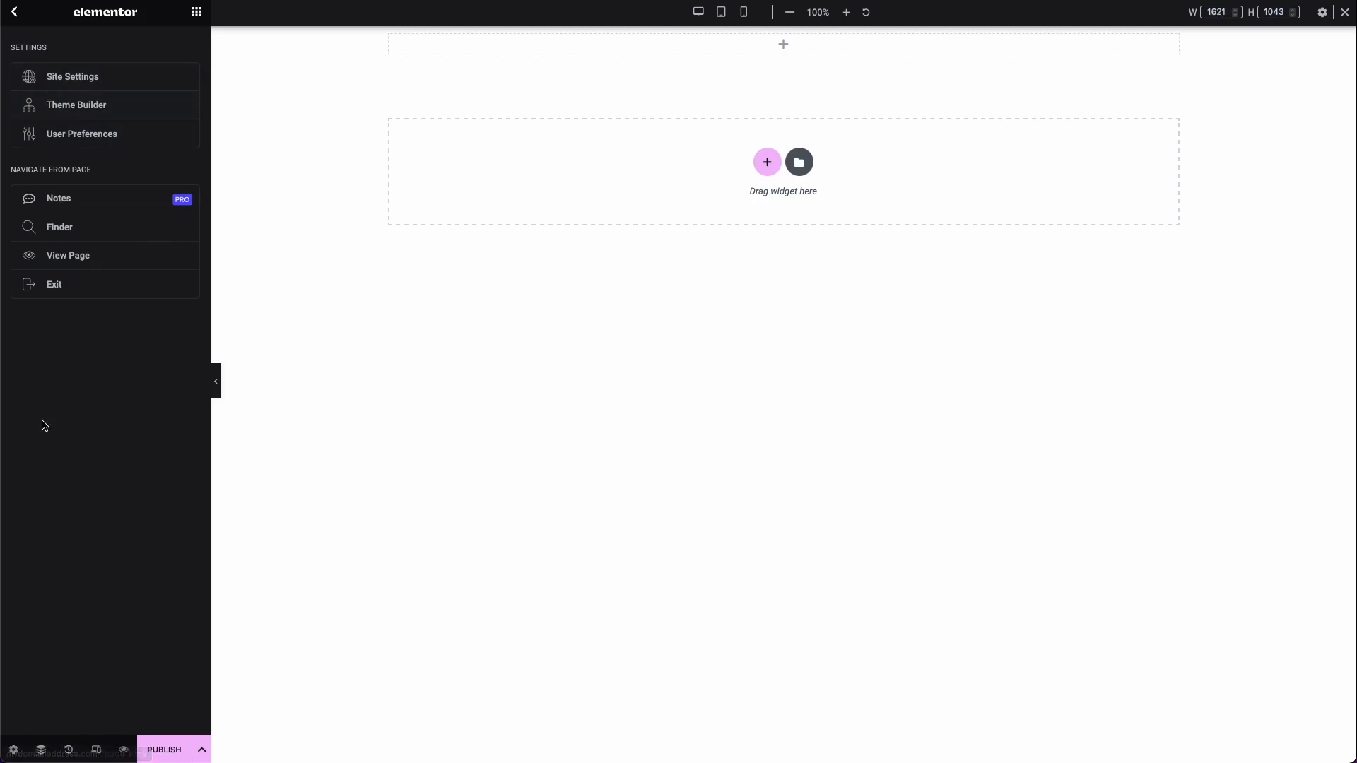
pyautogui.click(196, 13)
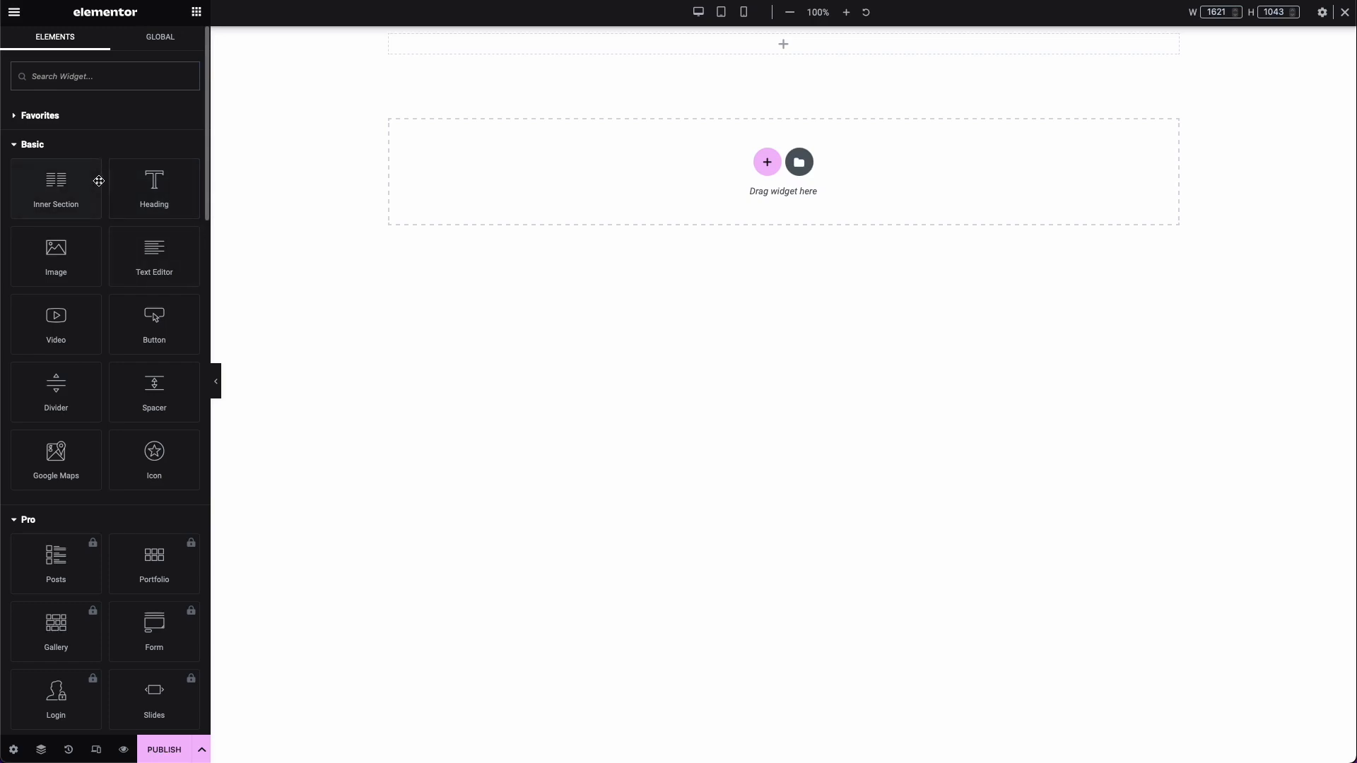
pyautogui.moveTo(119, 193); pyautogui.dragTo(410, 49)
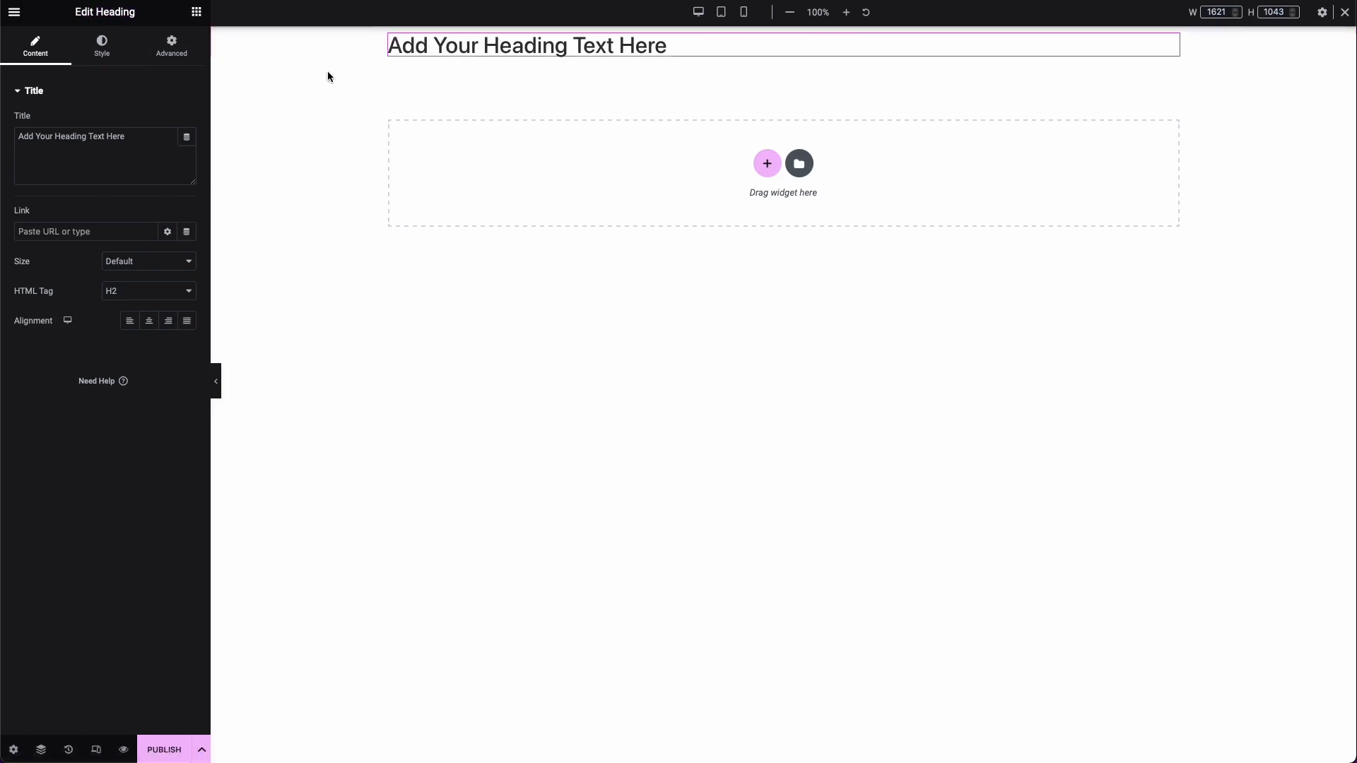
# Step: Examine the heading's Content, Style and Advanced options, including its Responsive visibility settings
pyautogui.click(112, 46)
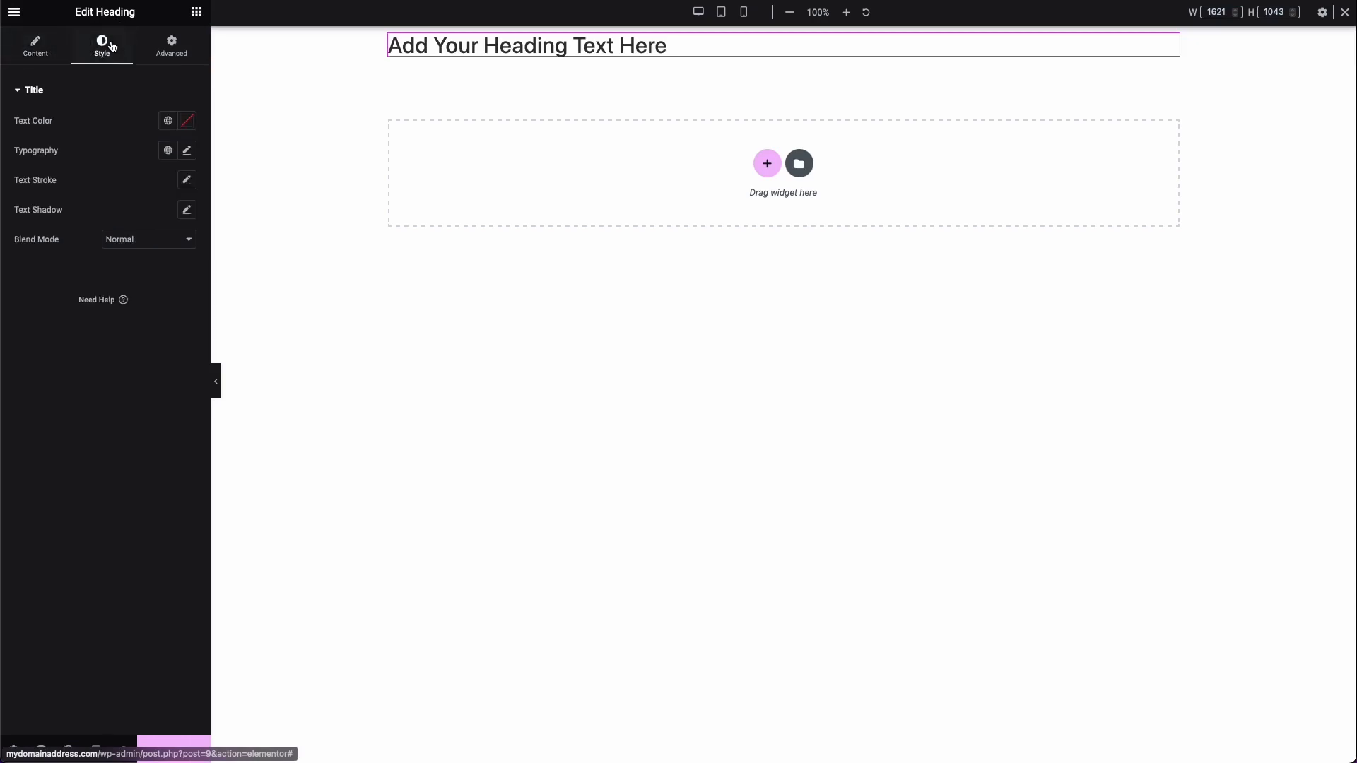
pyautogui.click(170, 48)
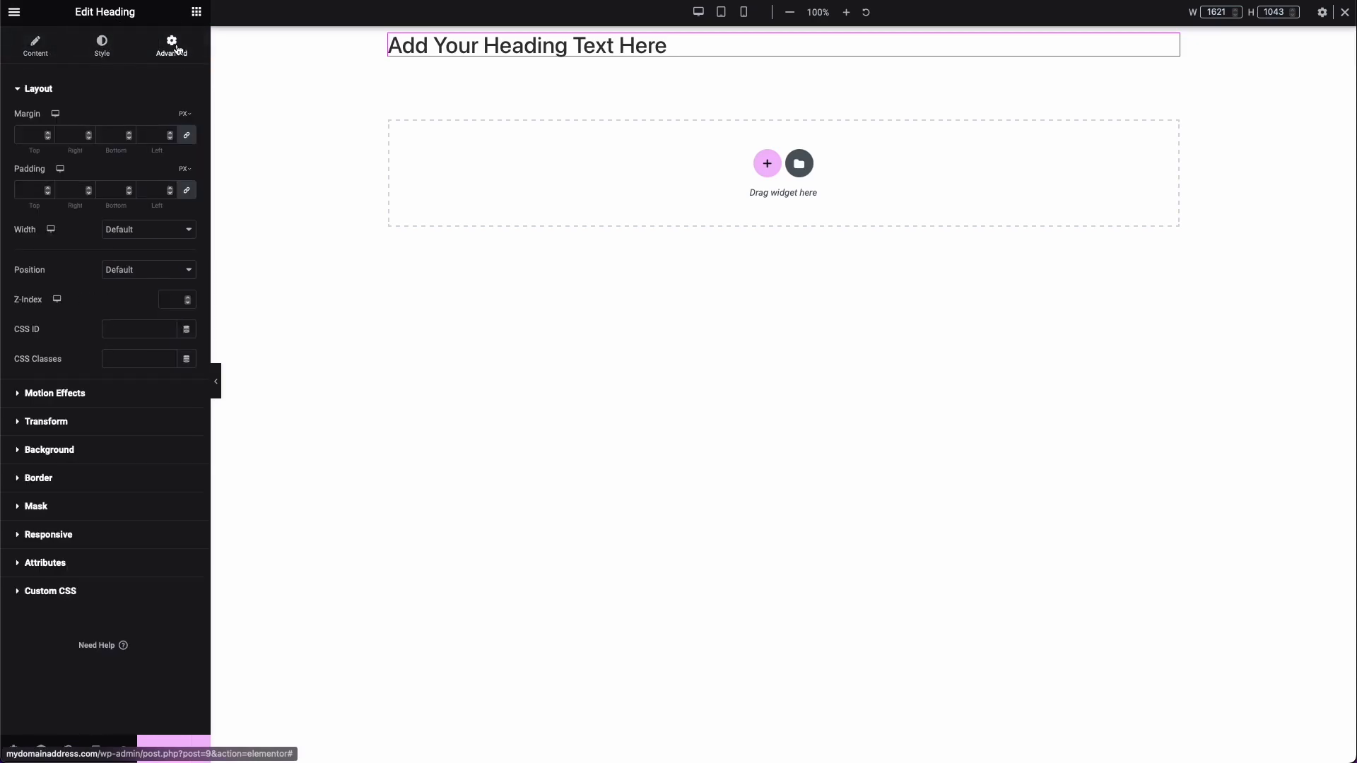
pyautogui.click(33, 63)
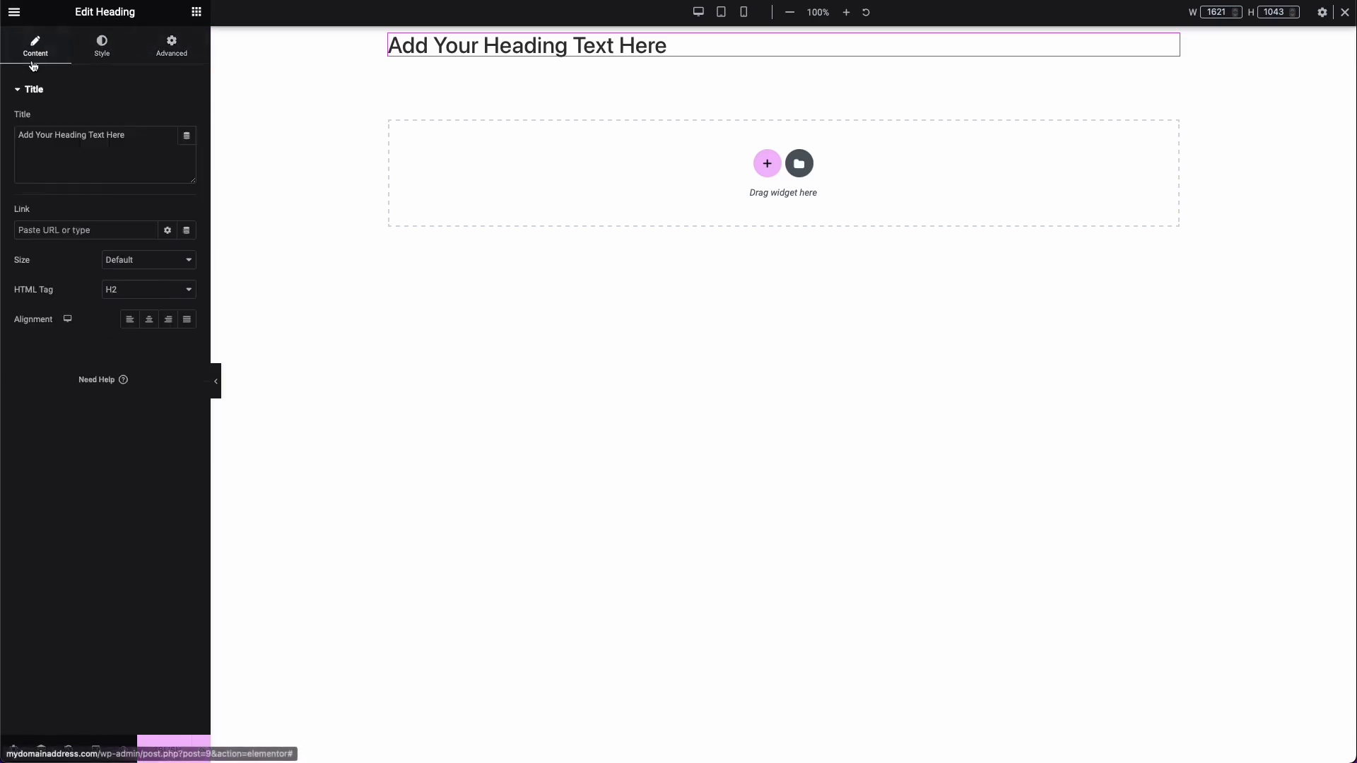
pyautogui.click(45, 151)
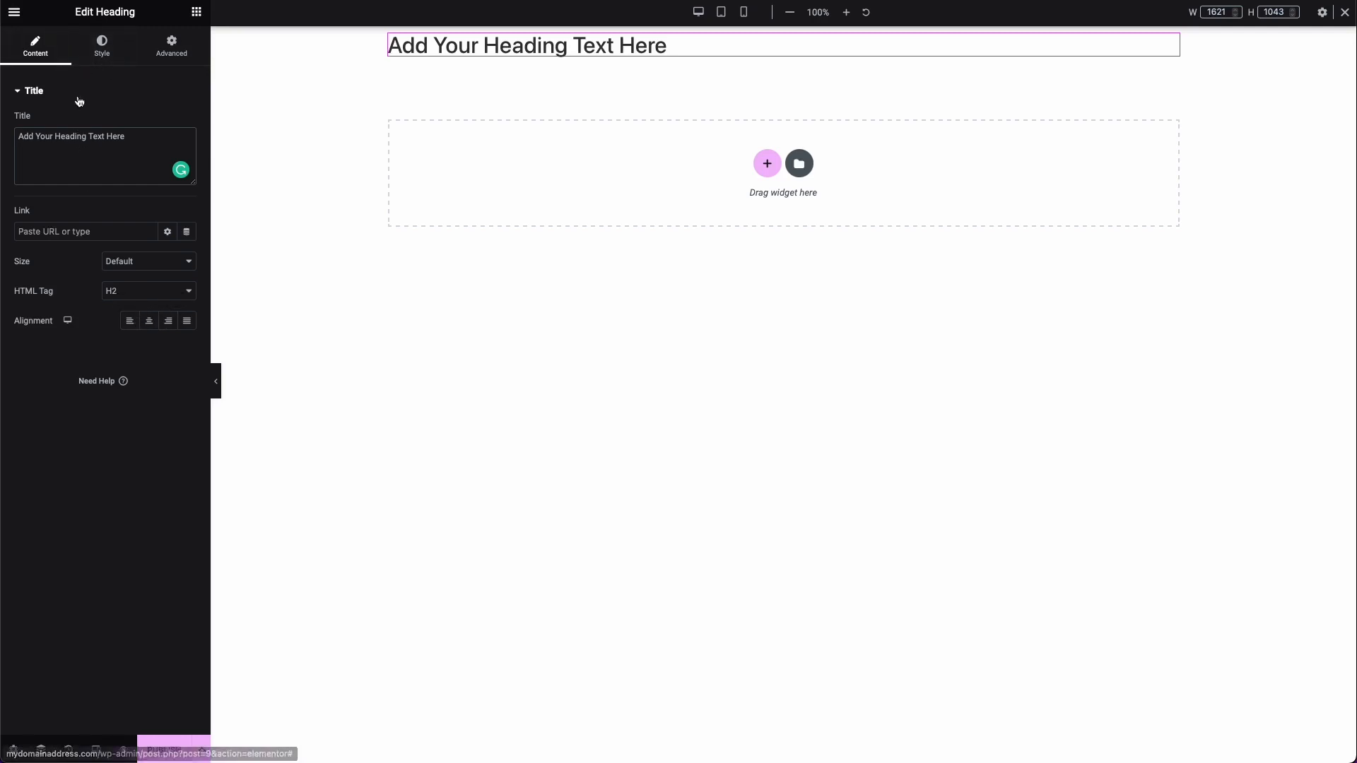
pyautogui.click(100, 58)
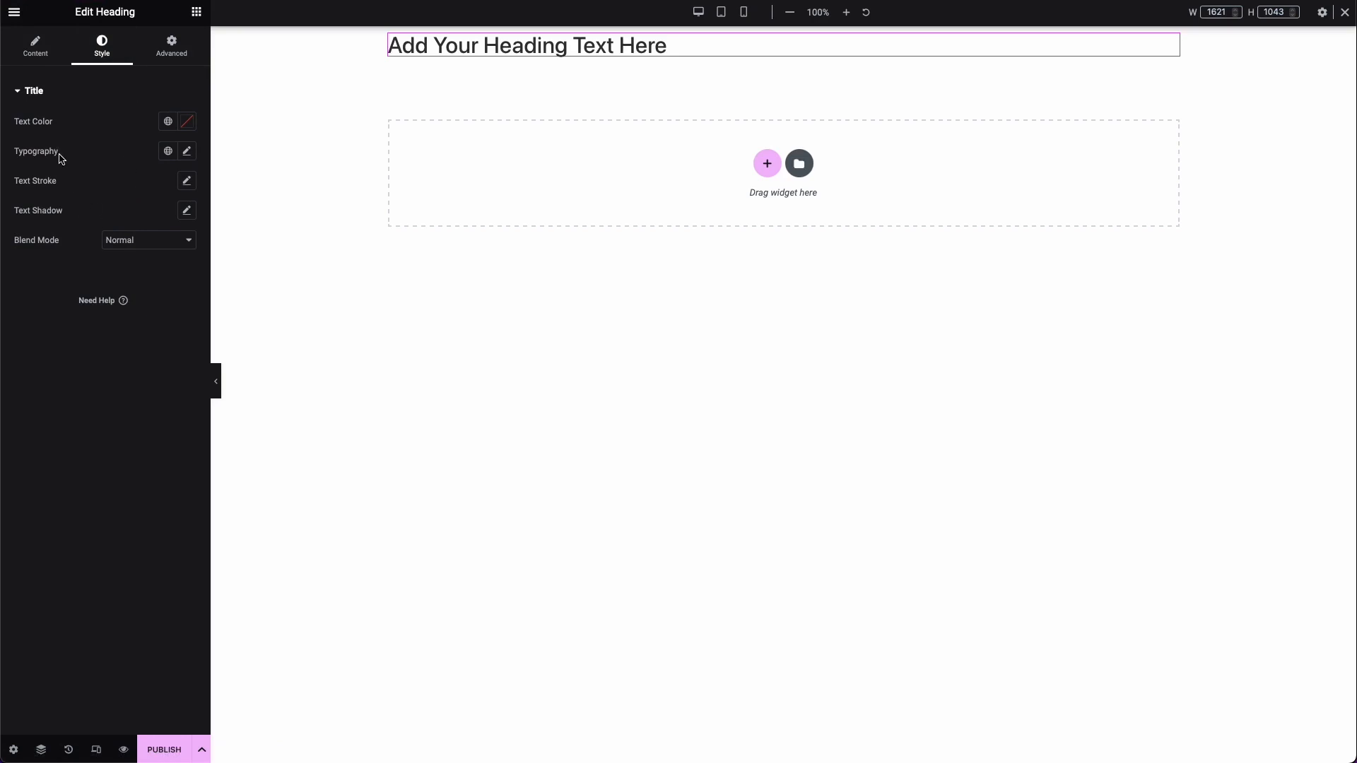
pyautogui.click(166, 48)
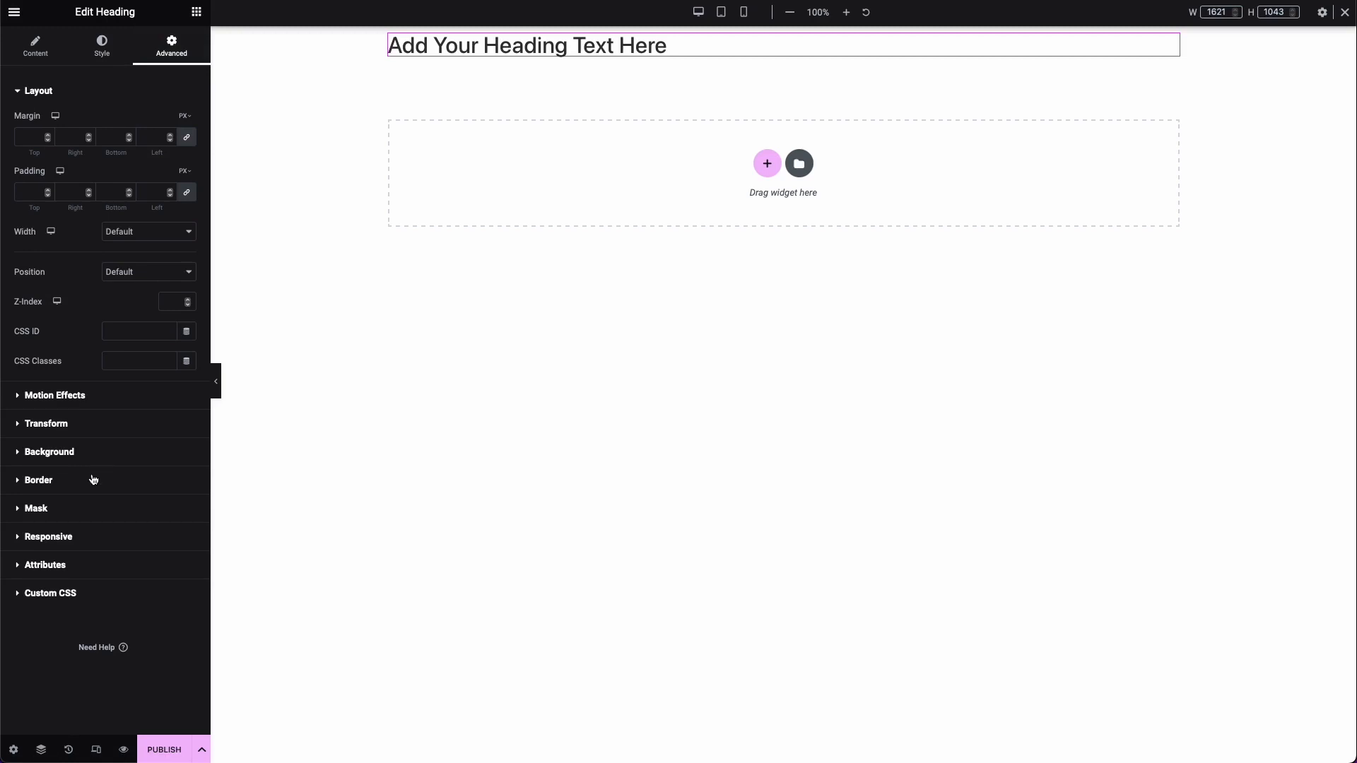
pyautogui.click(75, 536)
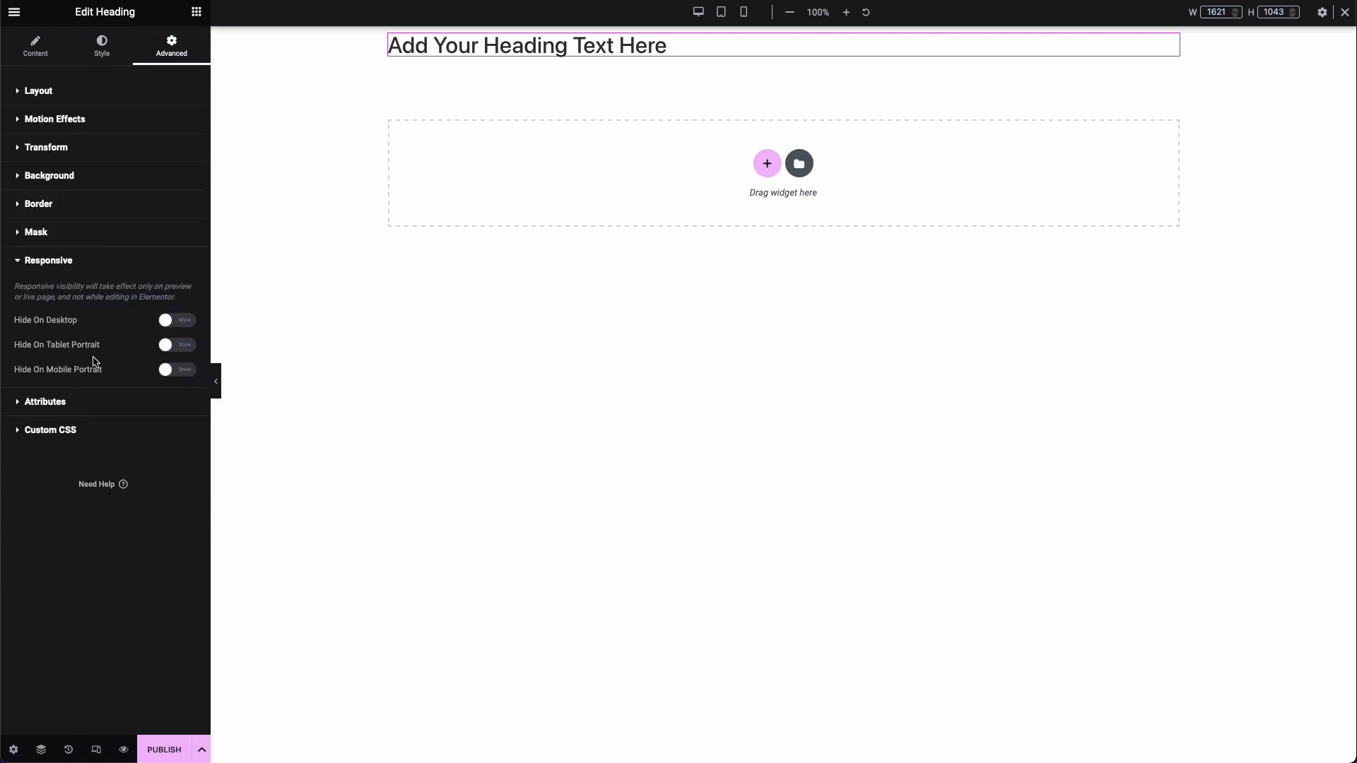
pyautogui.click(97, 268)
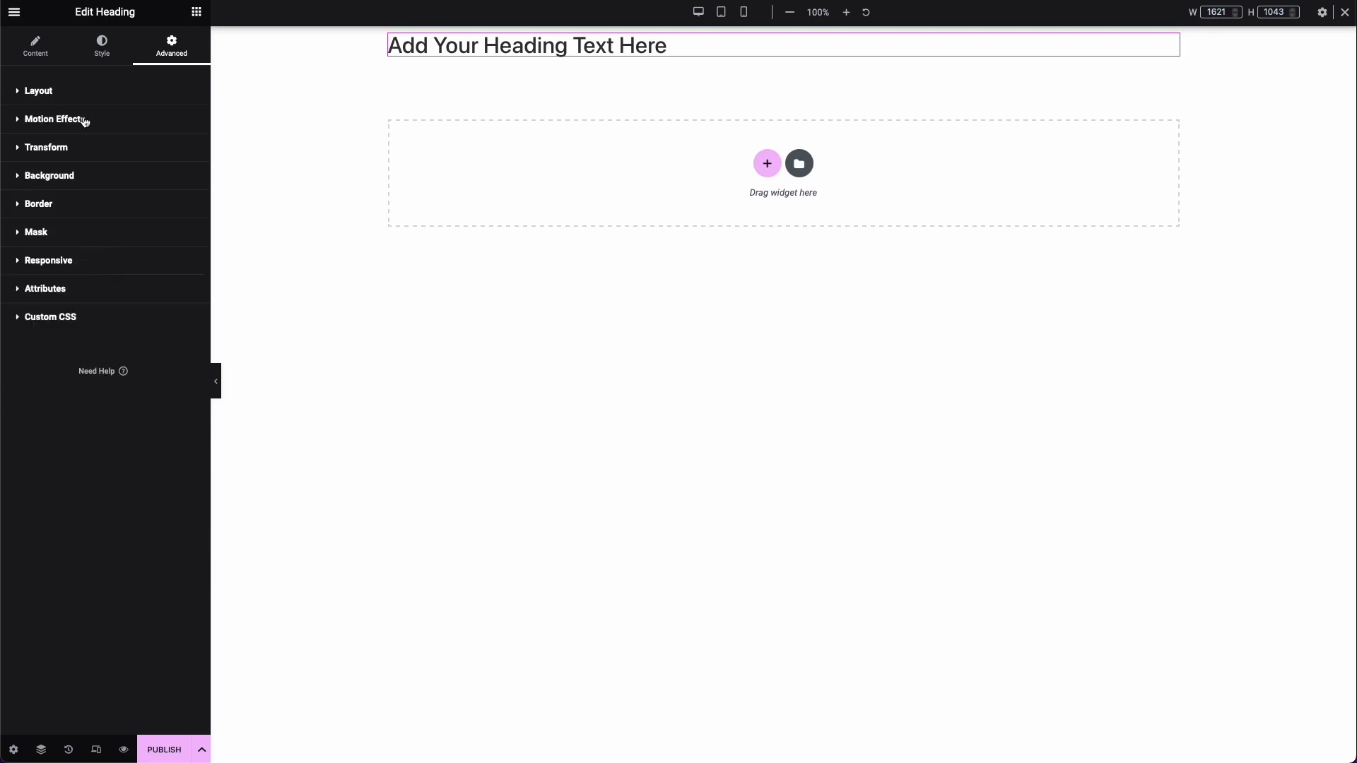
pyautogui.click(62, 54)
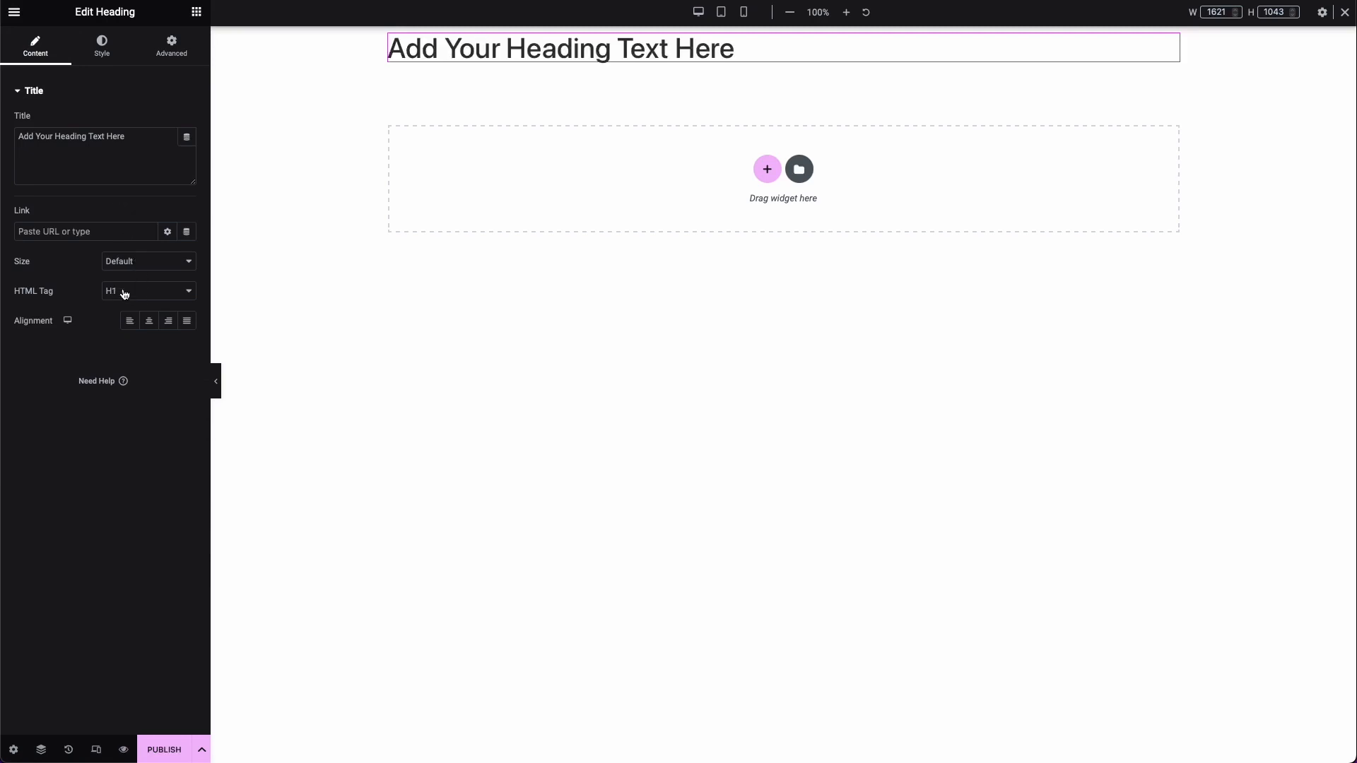
# Step: Set the heading's HTML tag to H1 and duplicate it twice, with the copies tagged H2 and H3
pyautogui.click(123, 289)
pyautogui.click(125, 289)
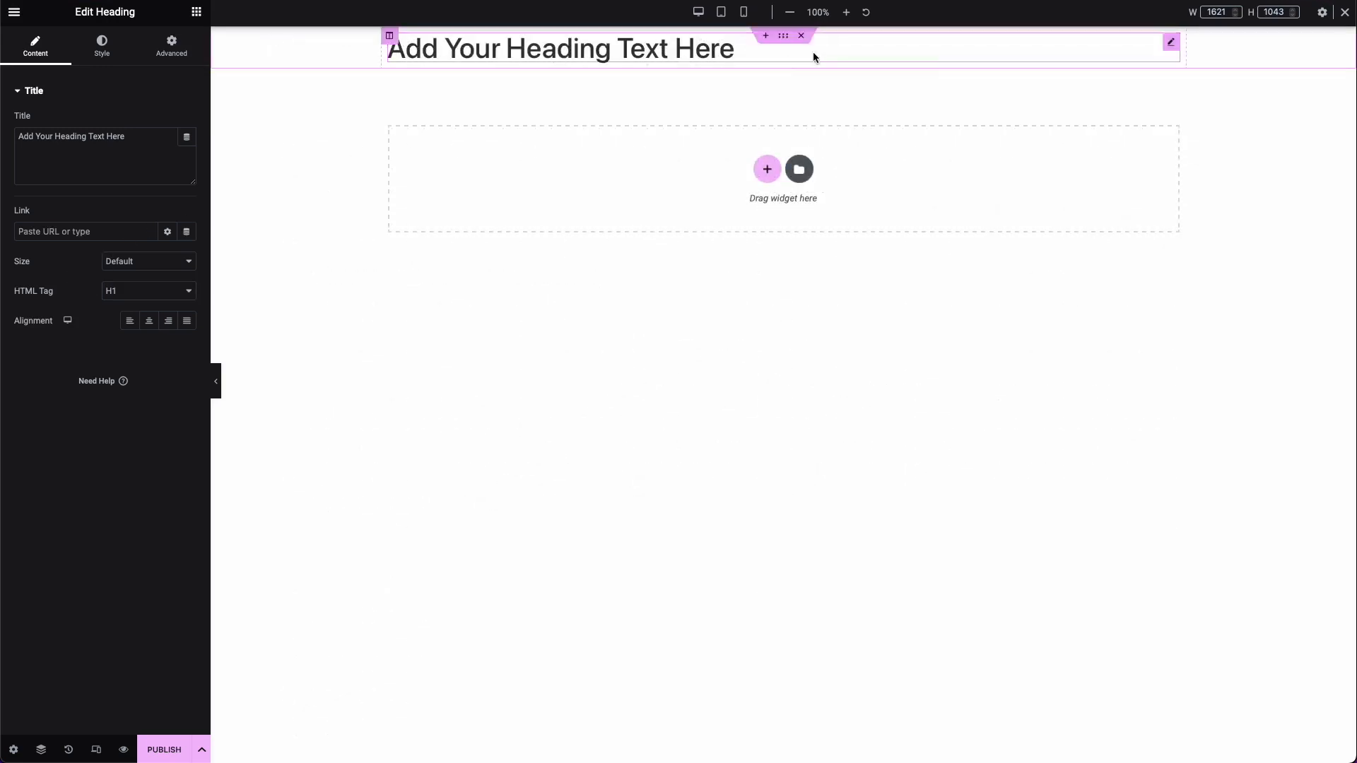
pyautogui.rightClick(1171, 44)
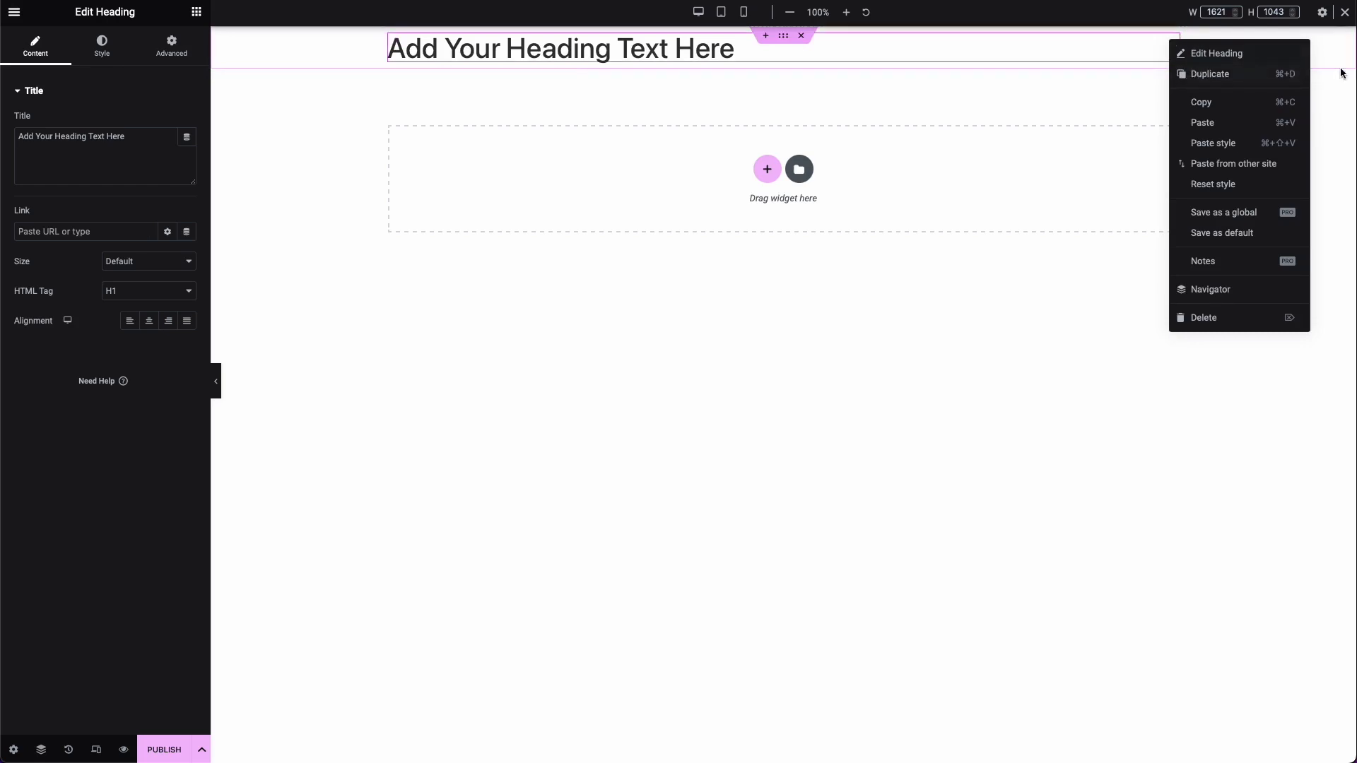
pyautogui.click(1229, 75)
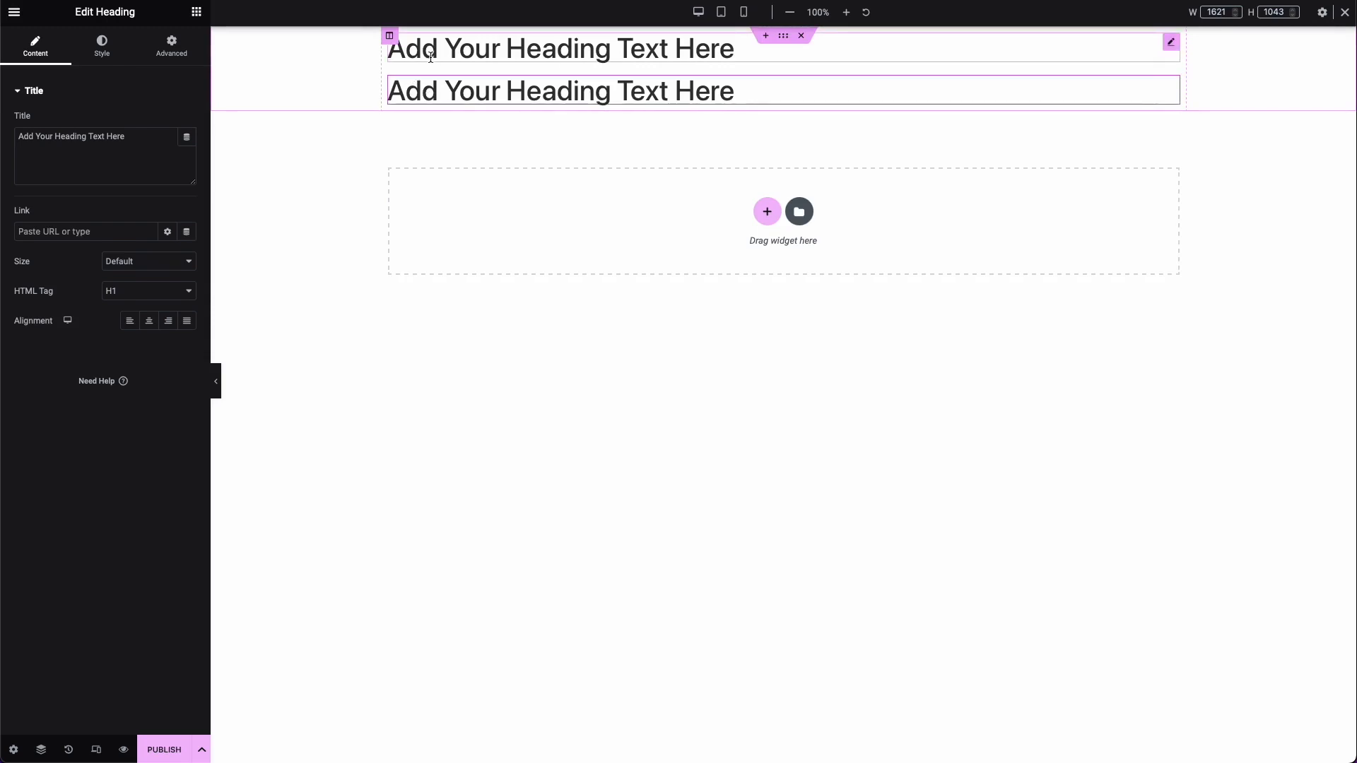
pyautogui.click(148, 290)
pyautogui.click(136, 302)
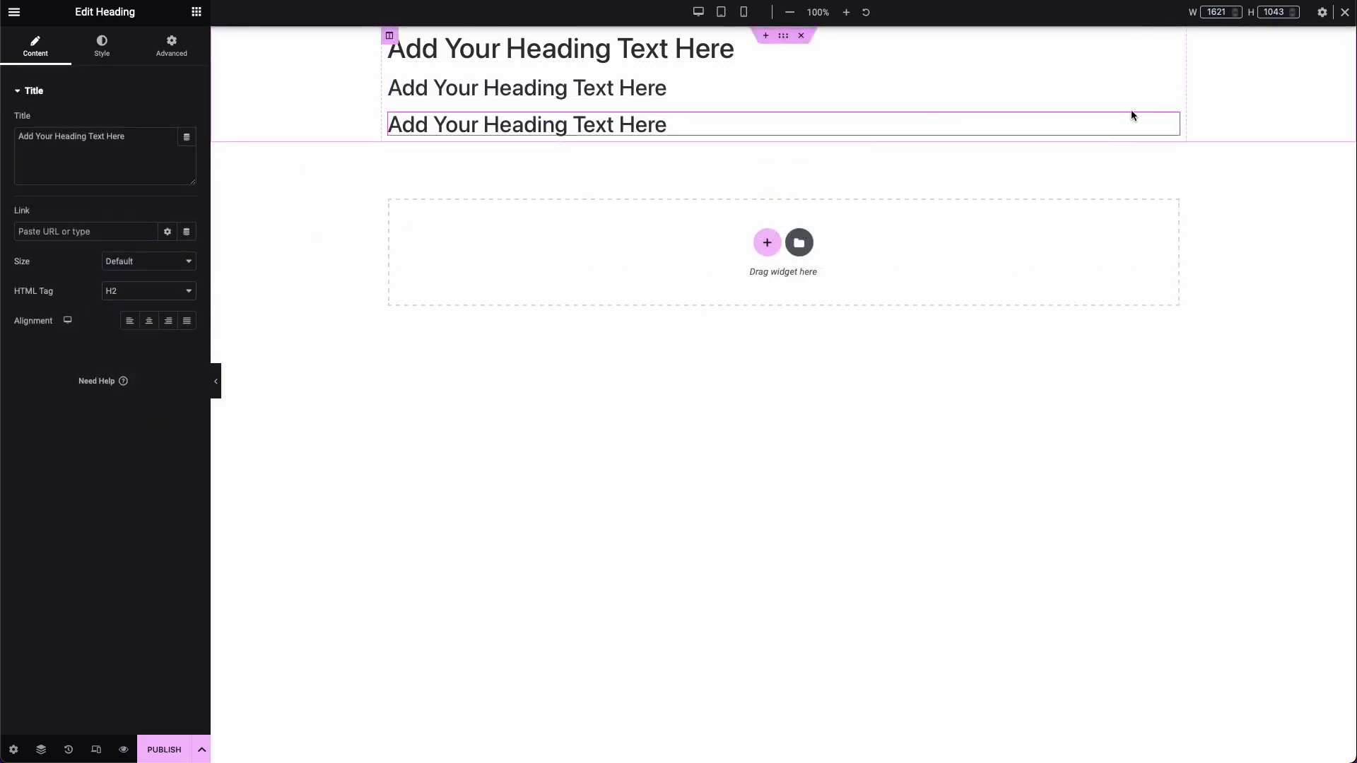
pyautogui.click(159, 291)
pyautogui.click(160, 303)
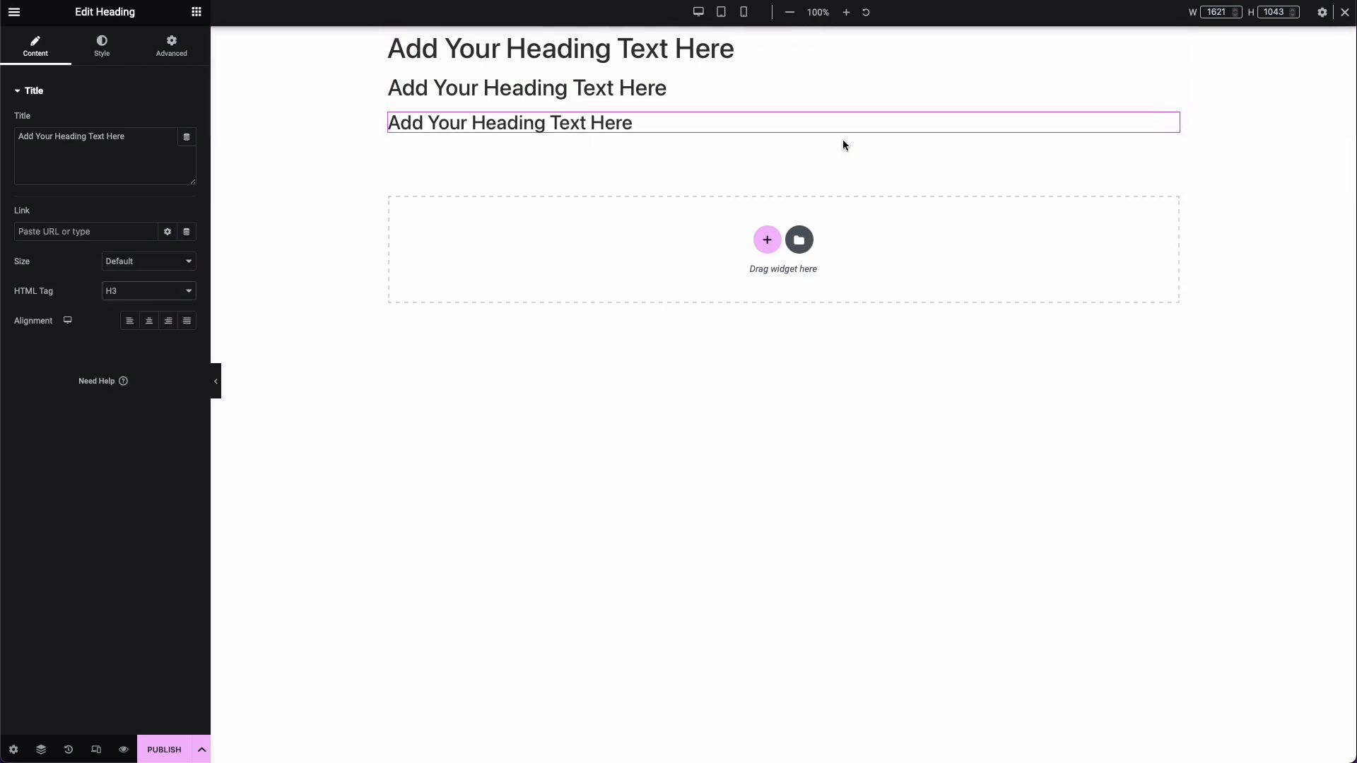
# Step: Add a Text Editor widget below the H3 heading and a Button widget below the text
pyautogui.click(198, 14)
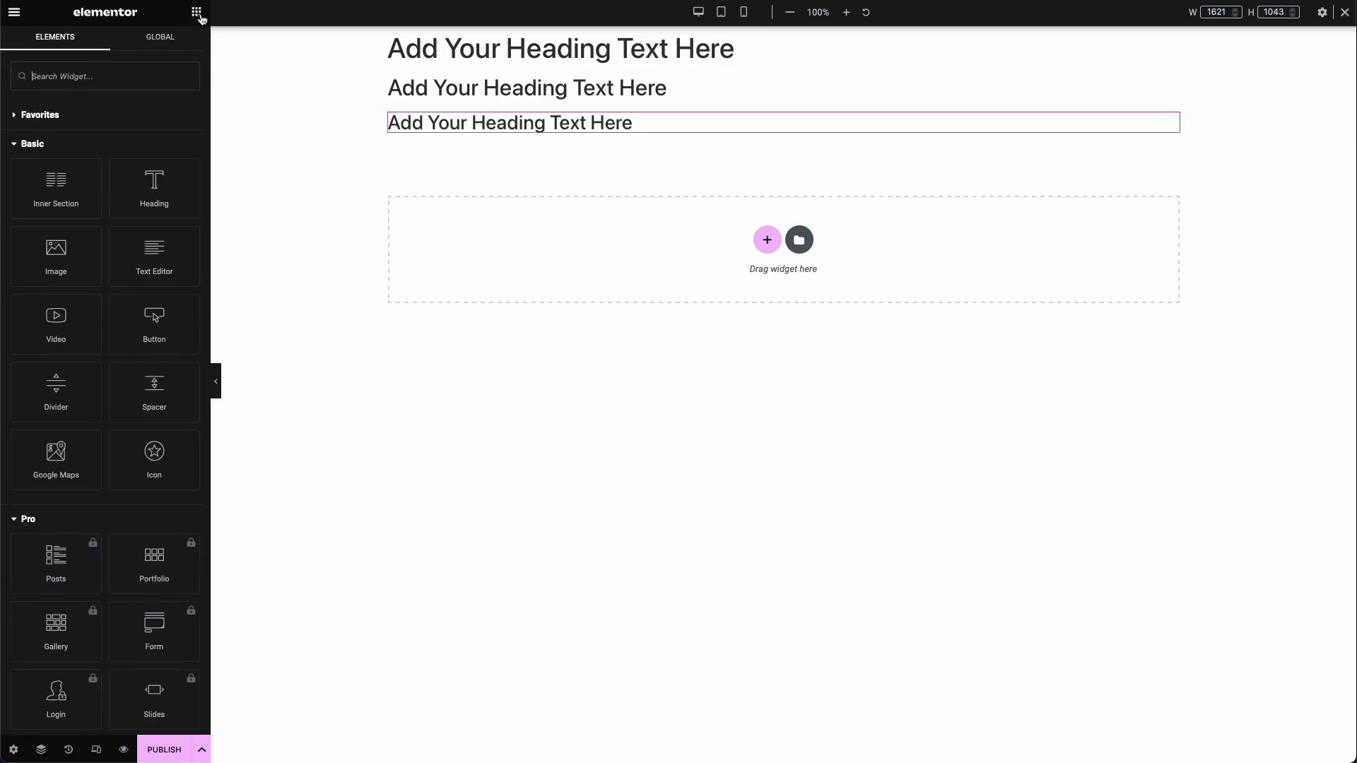
pyautogui.moveTo(168, 244); pyautogui.dragTo(542, 128)
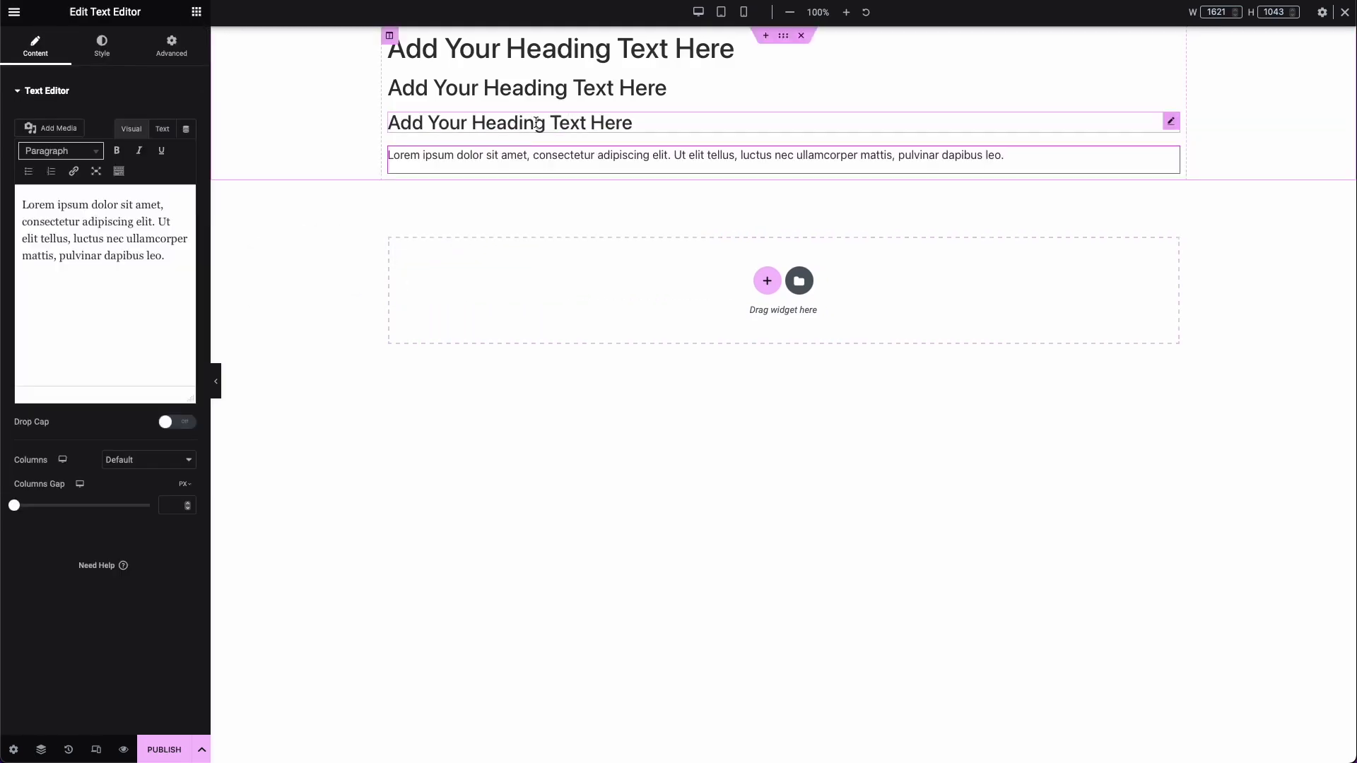
pyautogui.click(197, 12)
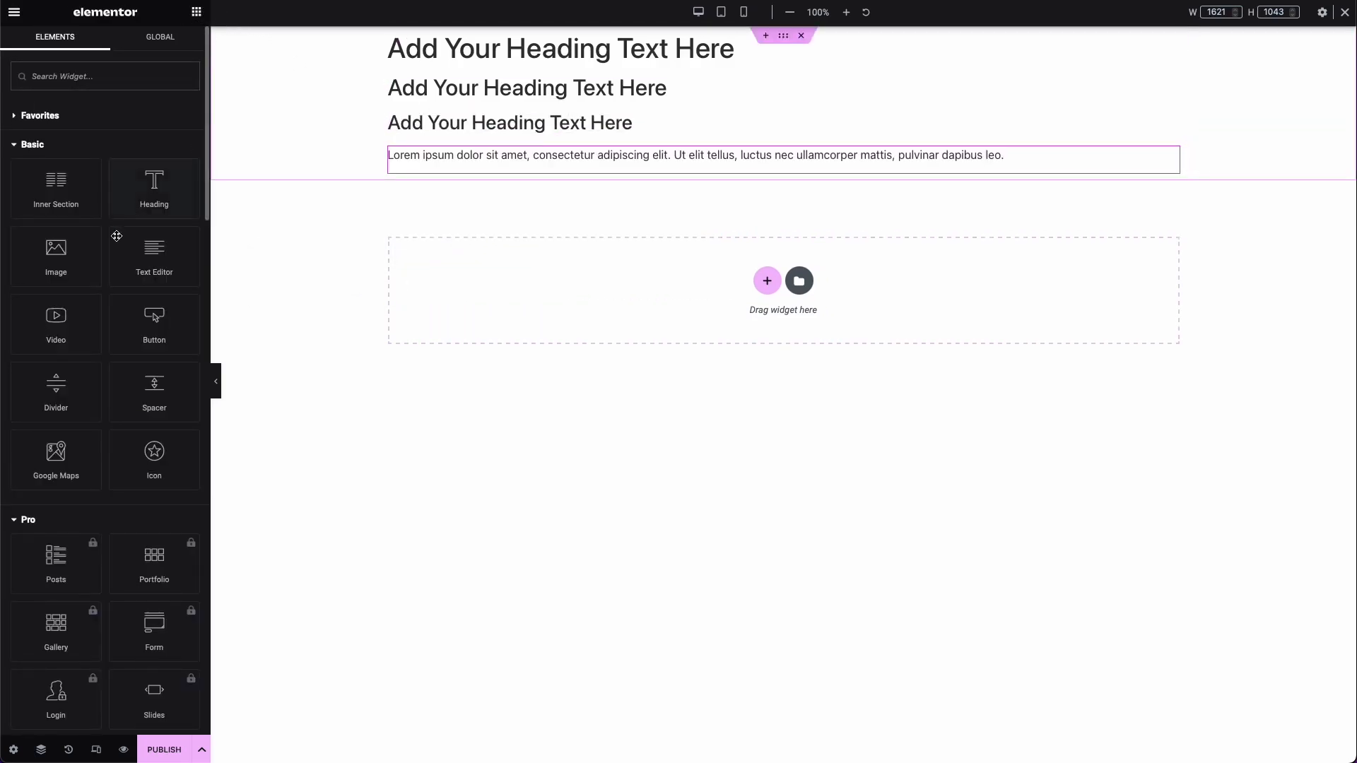
pyautogui.moveTo(150, 329); pyautogui.dragTo(532, 177)
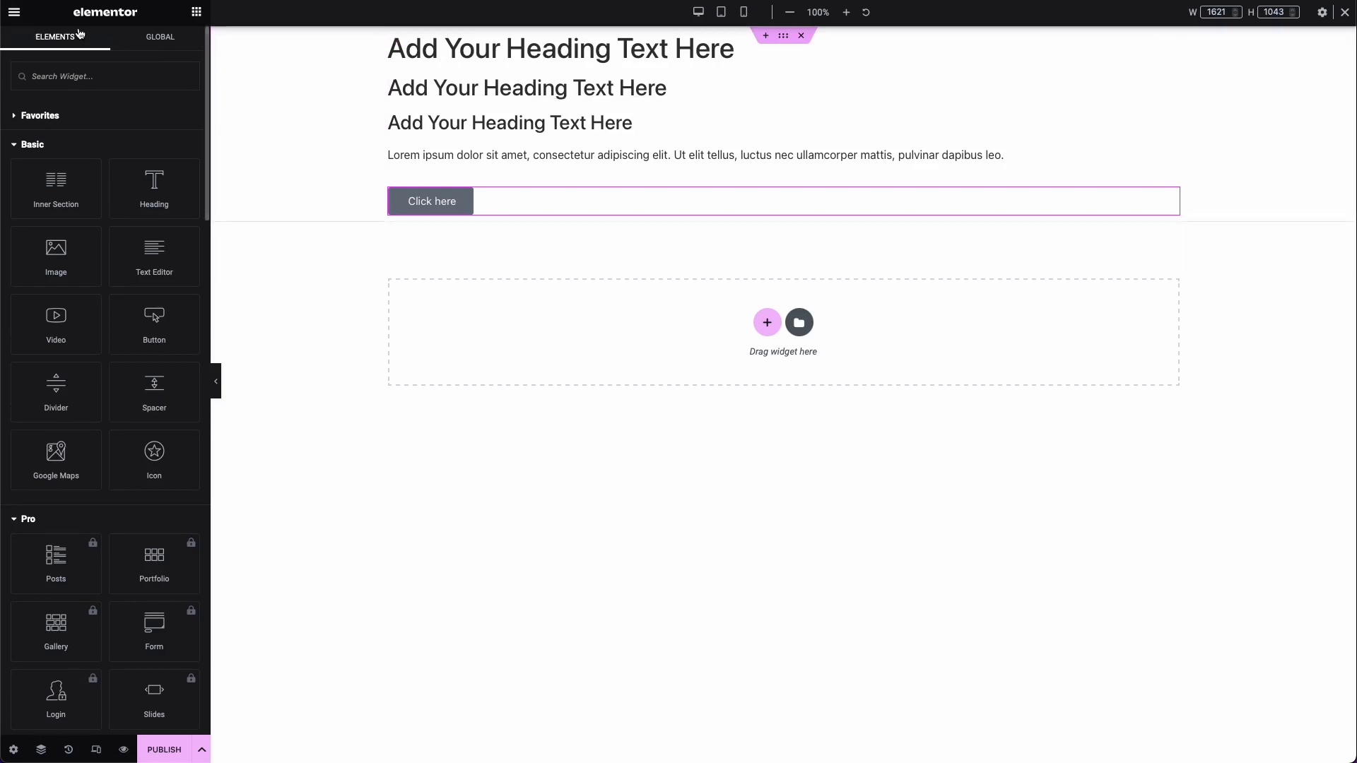
# Step: Set the site's global colors to Primary #669BBC, Secondary #003049, Text #303030 and Accent #780000, and save them
pyautogui.click(16, 14)
pyautogui.click(51, 77)
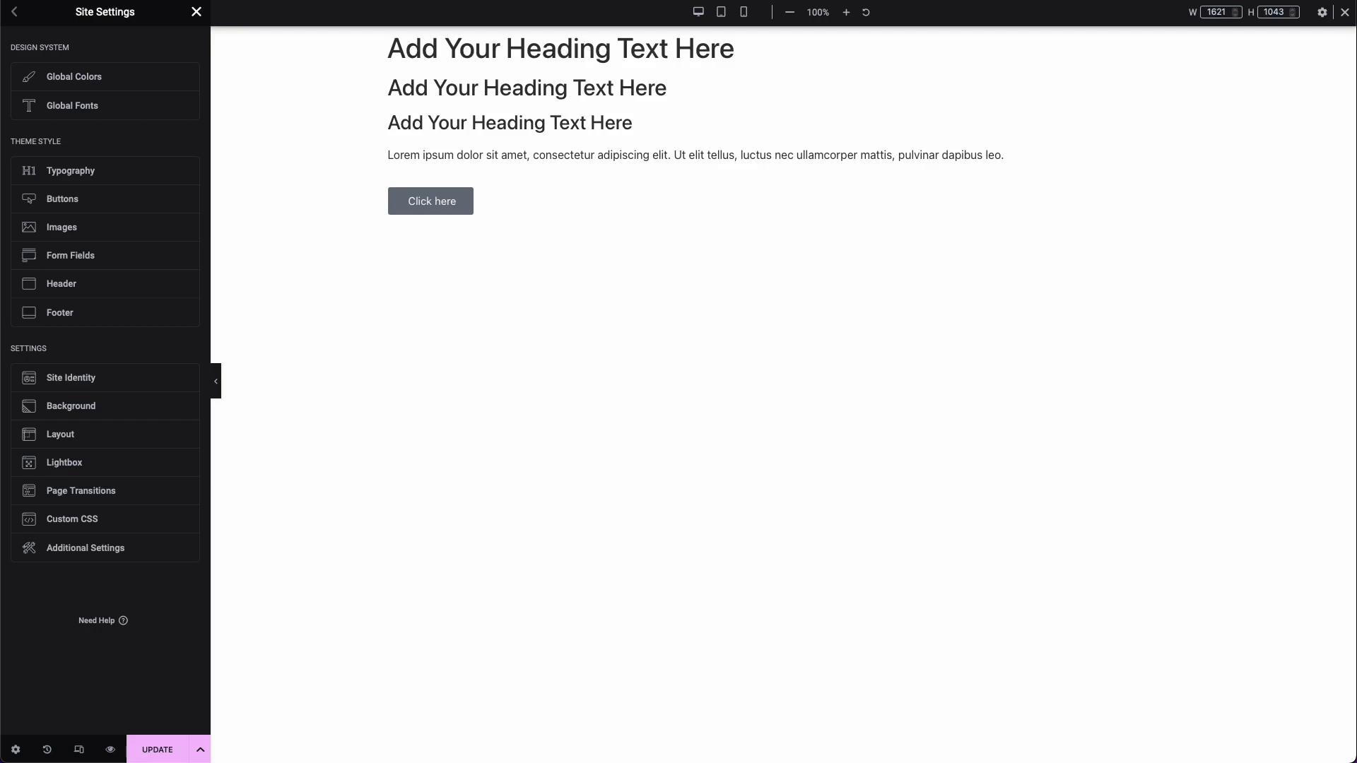
pyautogui.click(117, 82)
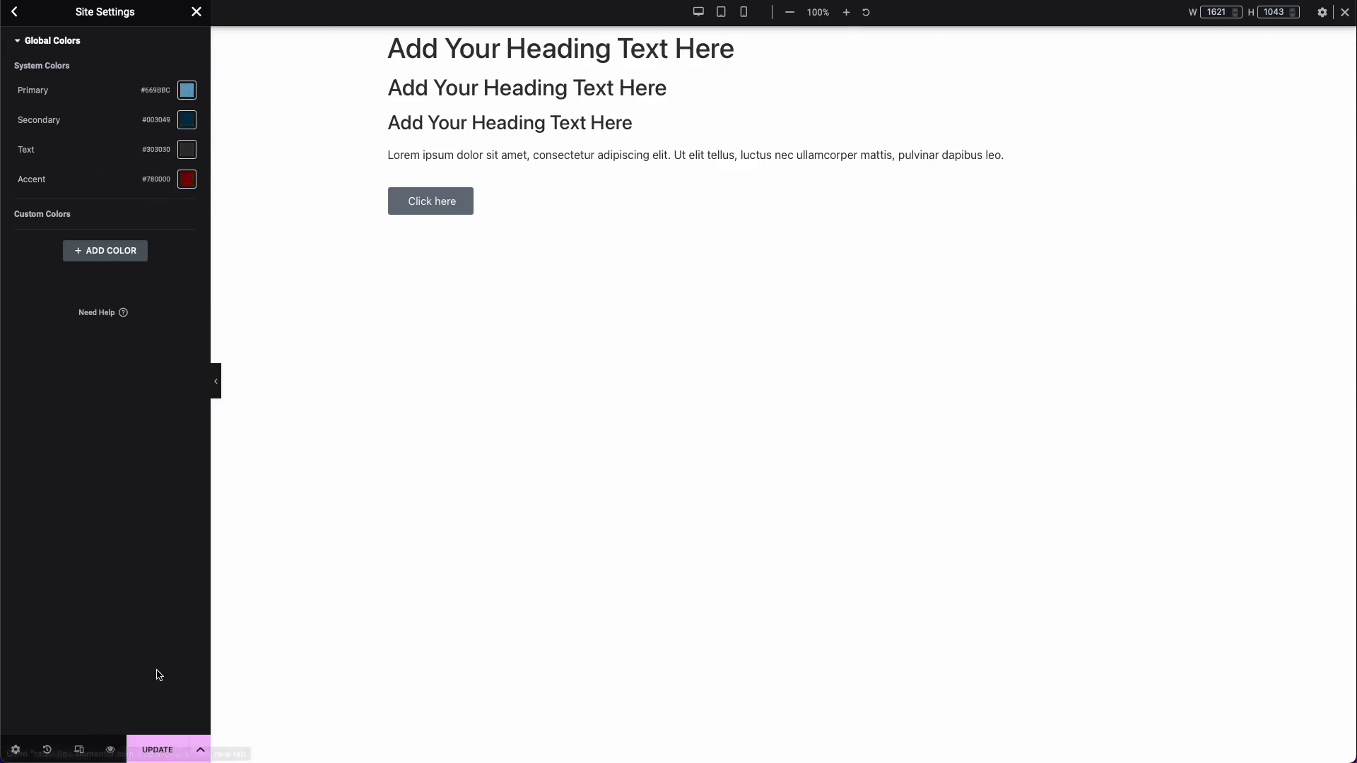
pyautogui.click(158, 742)
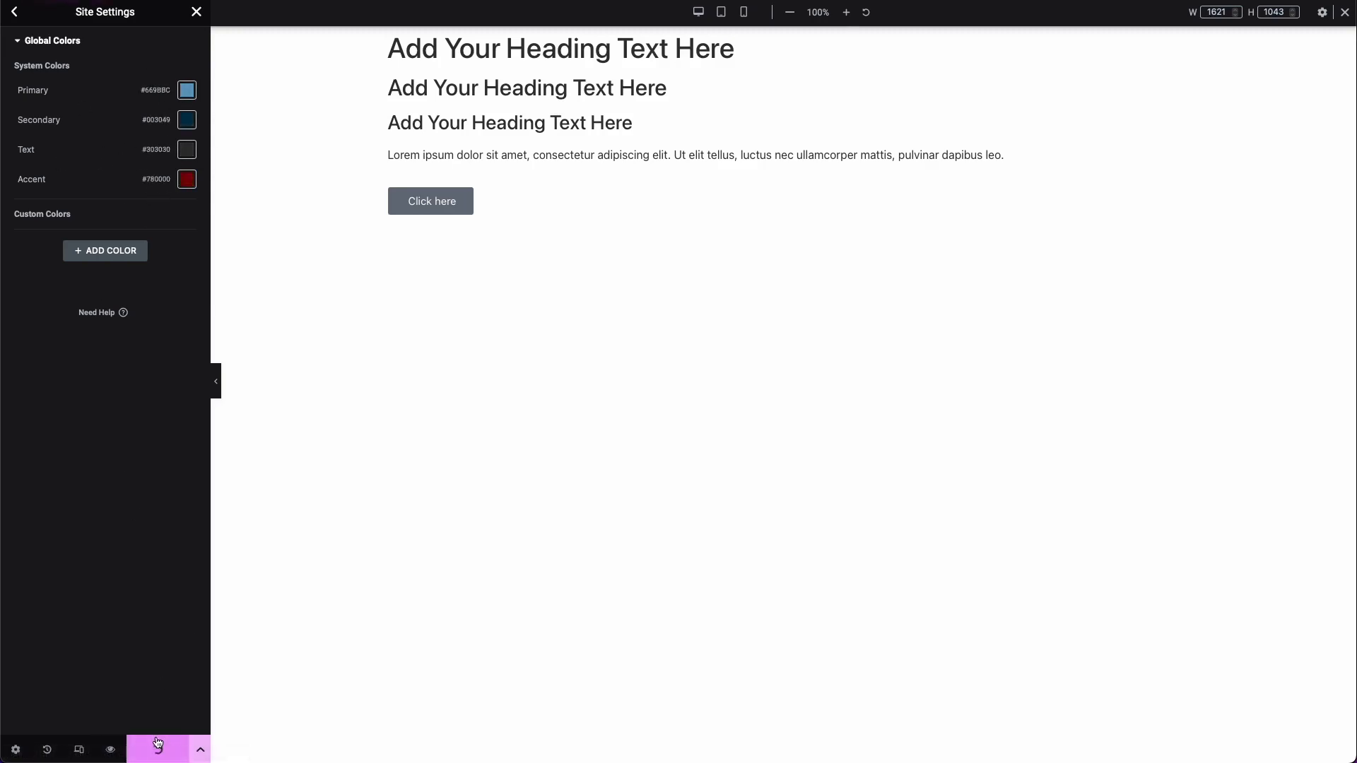
pyautogui.click(16, 12)
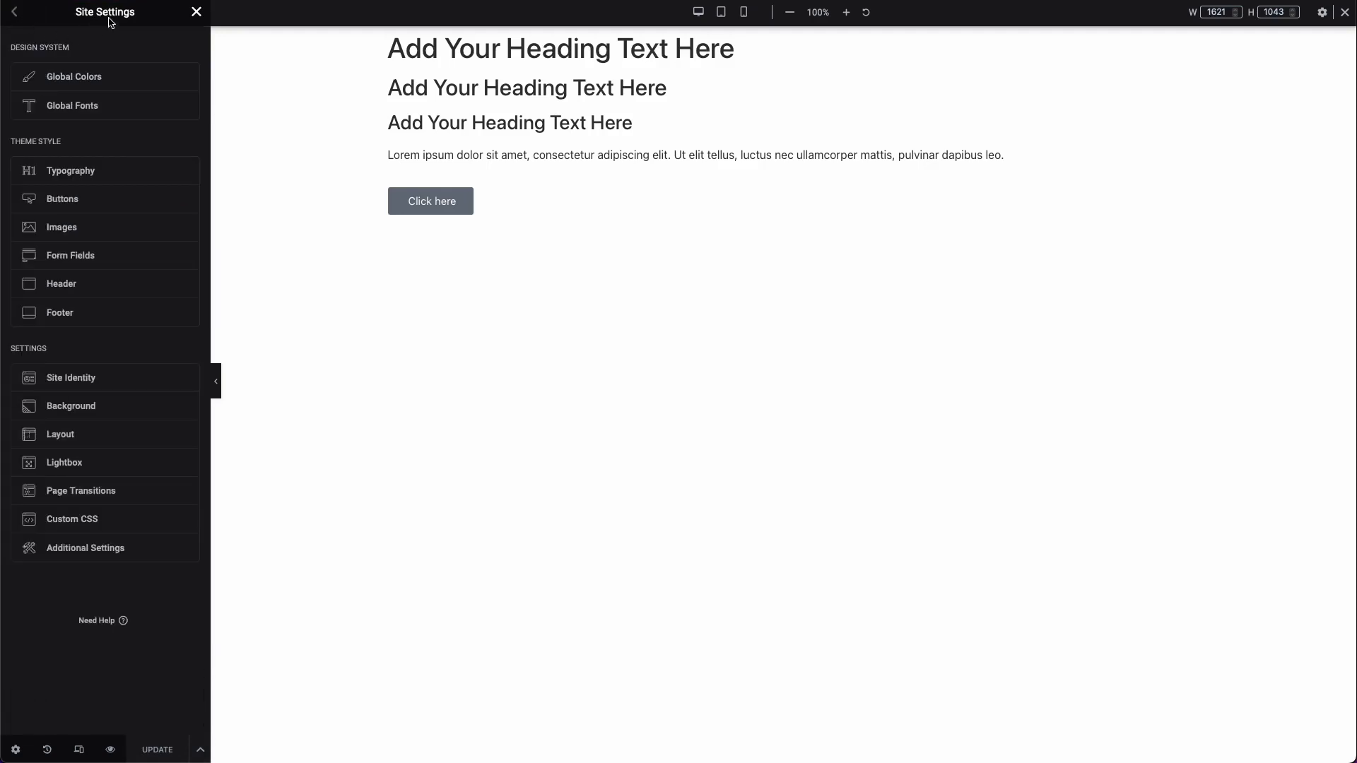
# Step: Choose the Primary global font's family by searching for "specia", and save the site's global fonts
pyautogui.click(134, 107)
pyautogui.click(186, 90)
pyautogui.click(150, 153)
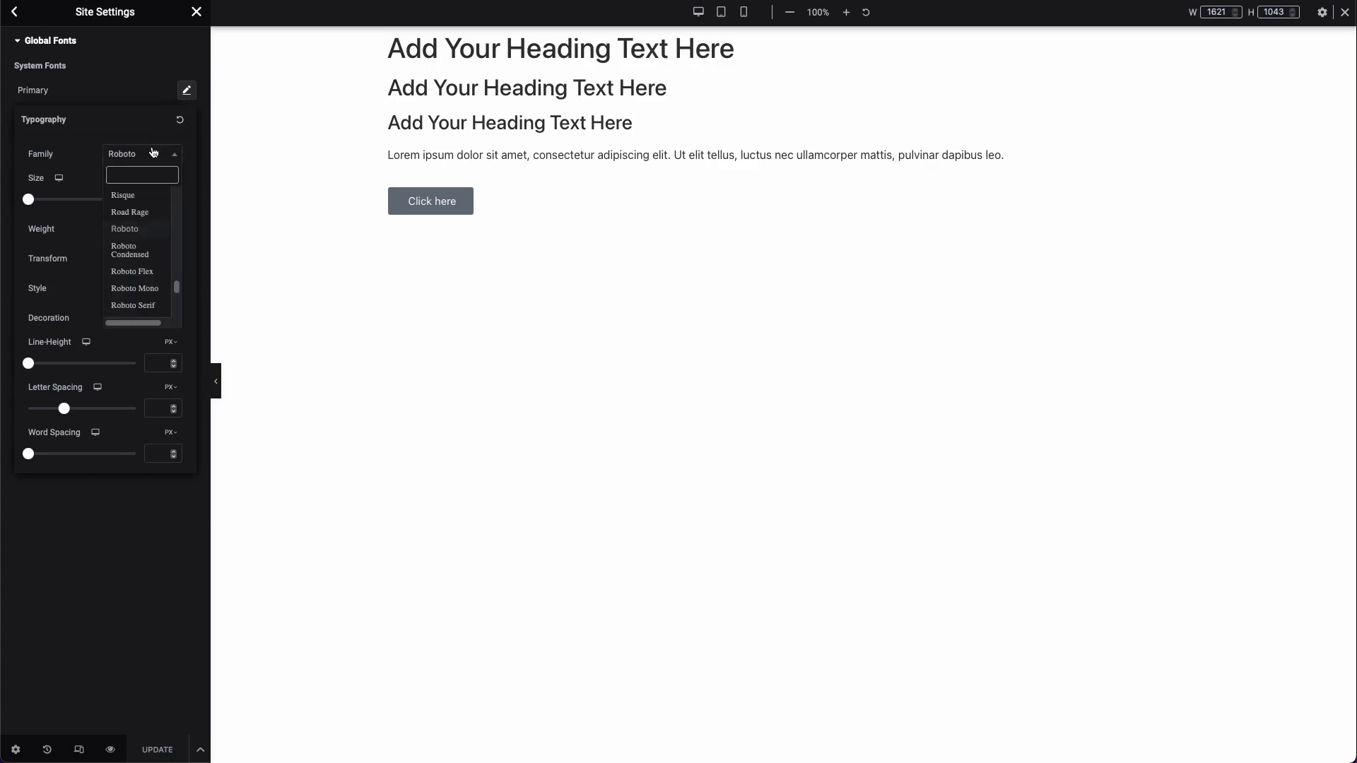
pyautogui.click(145, 175)
pyautogui.click(142, 153)
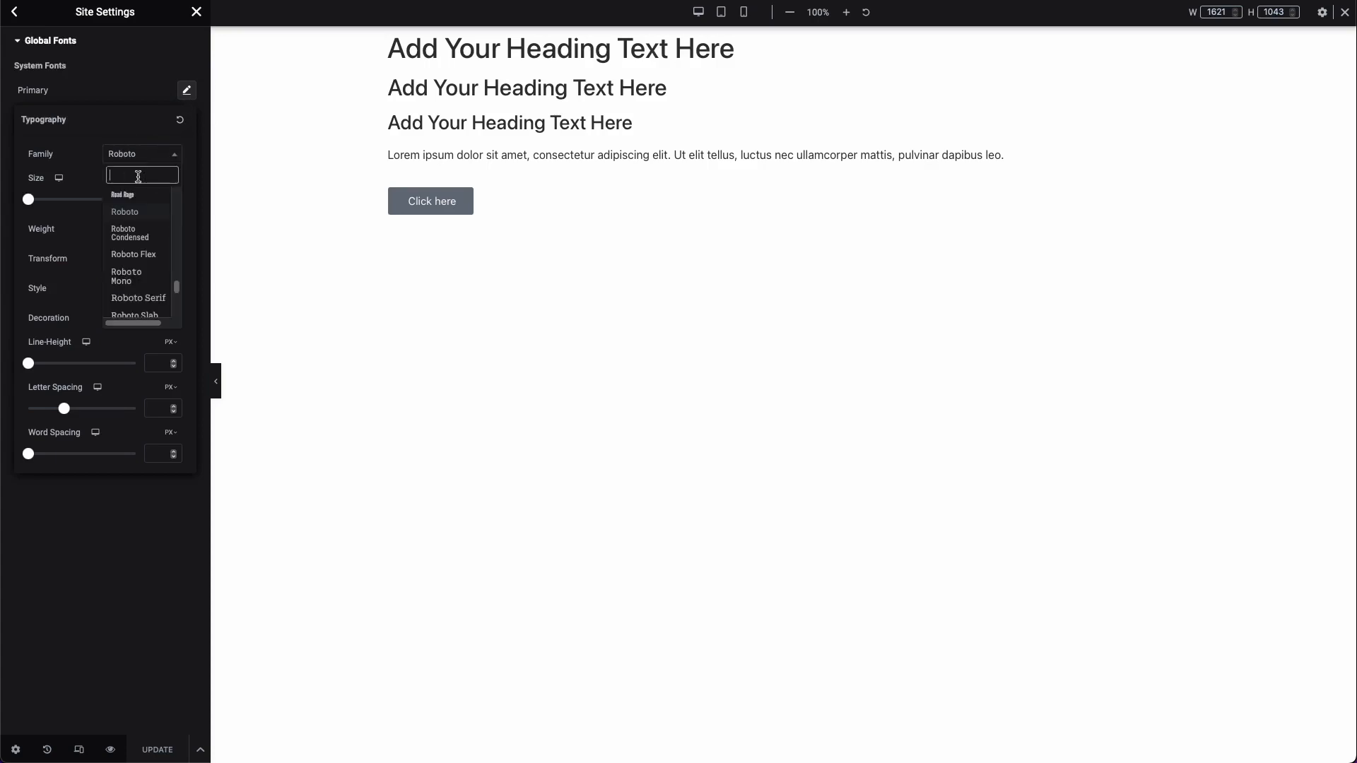
pyautogui.write('specia')
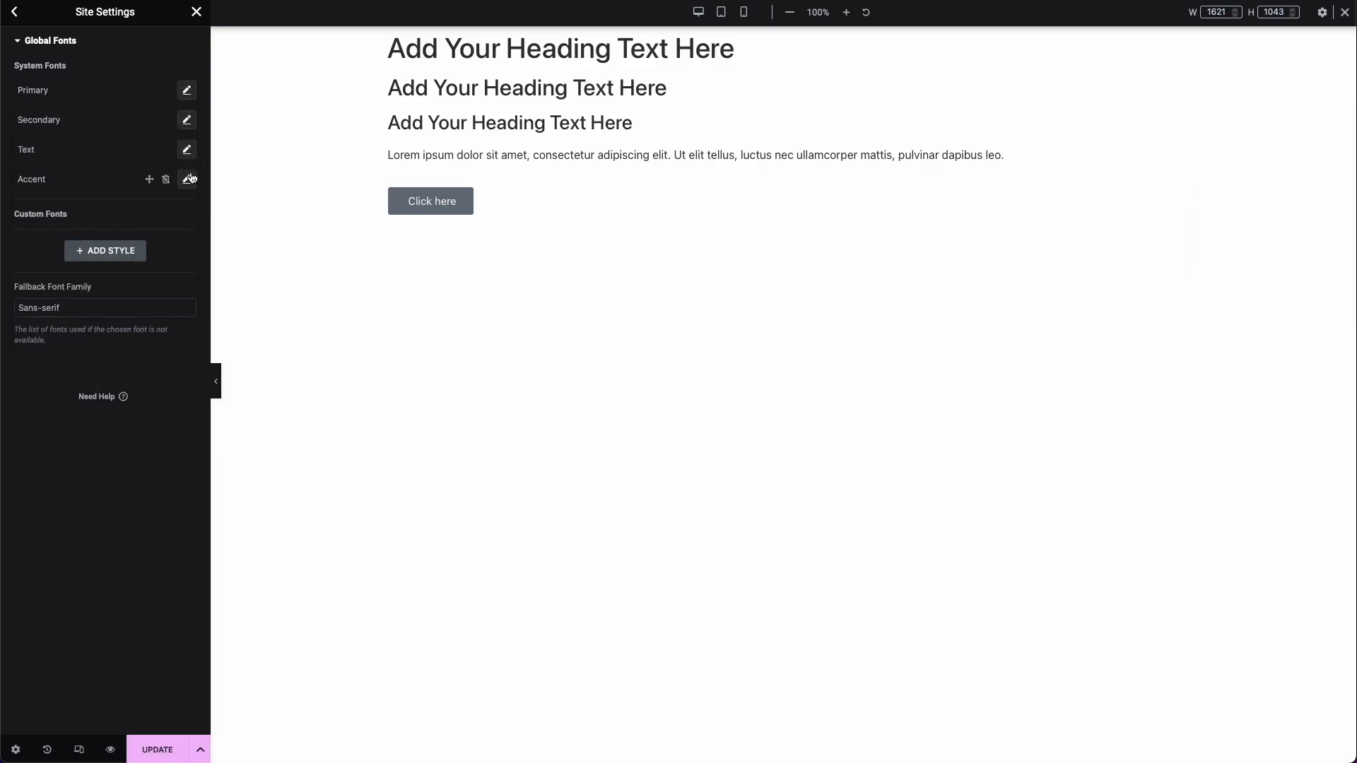
pyautogui.click(174, 751)
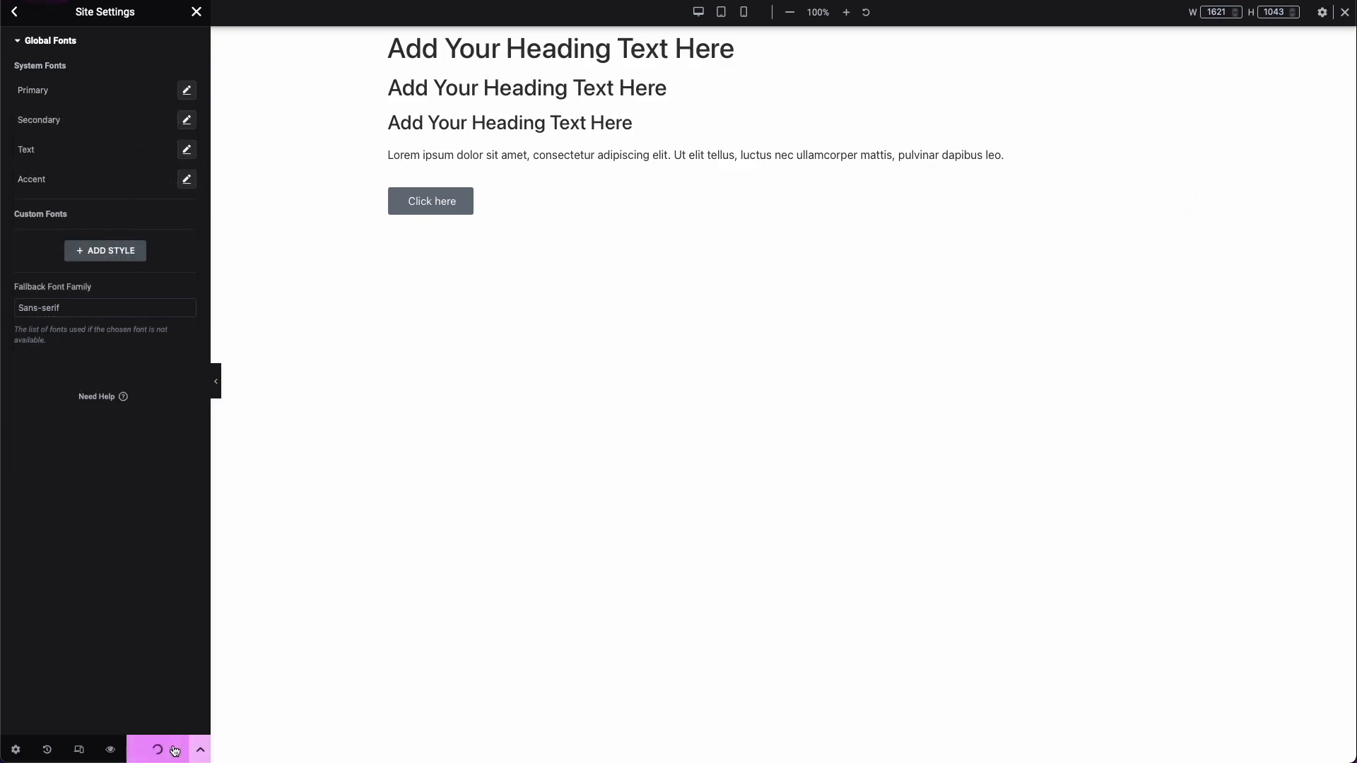
pyautogui.click(16, 20)
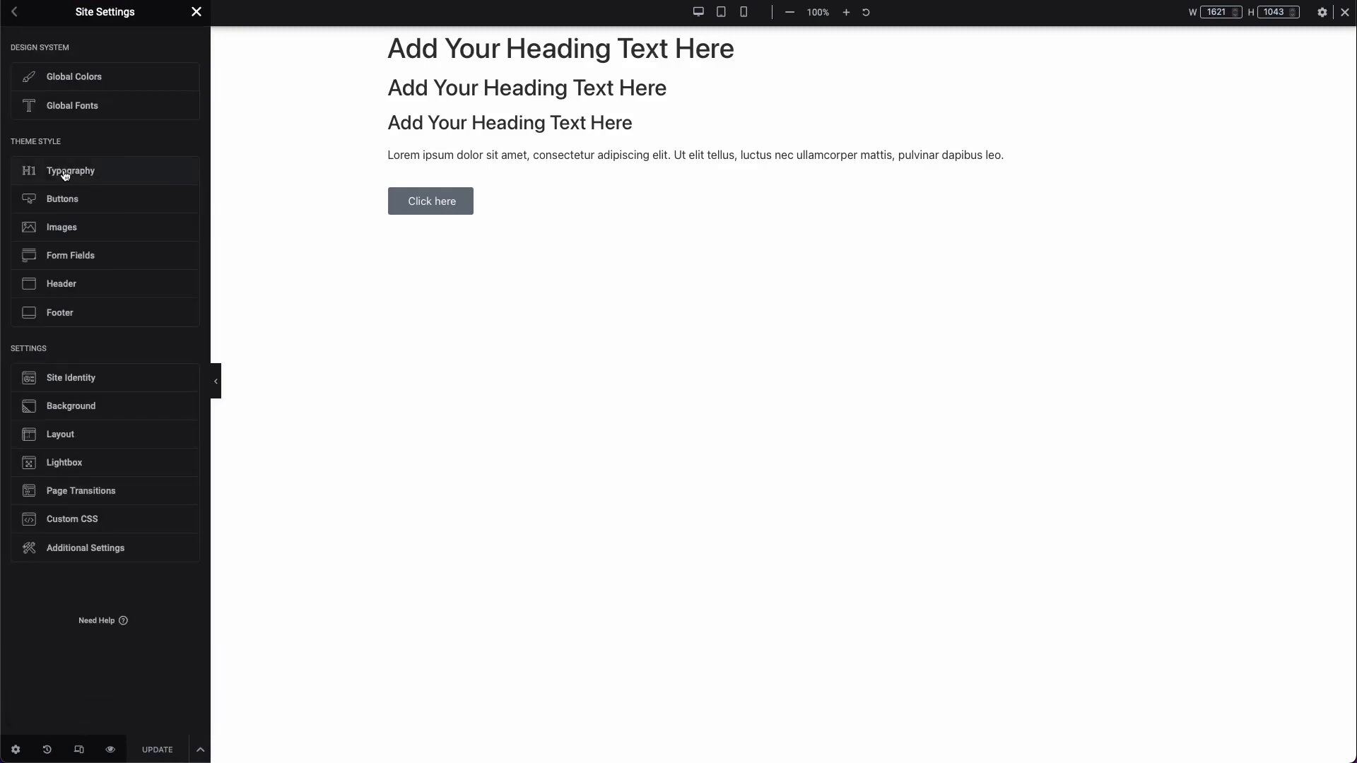
# Step: In the theme style Typography settings, set the body text color to the Text global color and body typography to the Text global font
pyautogui.click(125, 179)
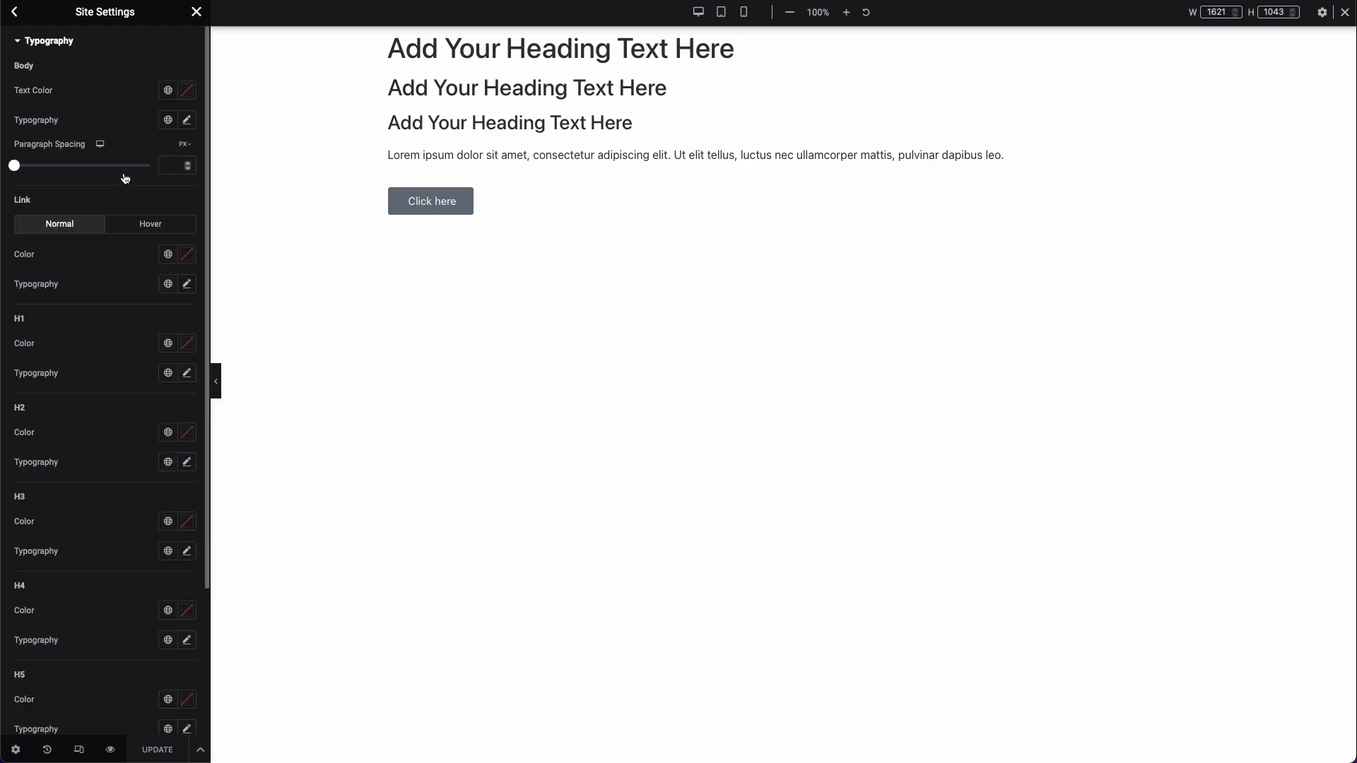
pyautogui.scroll(-2, 137, 332)
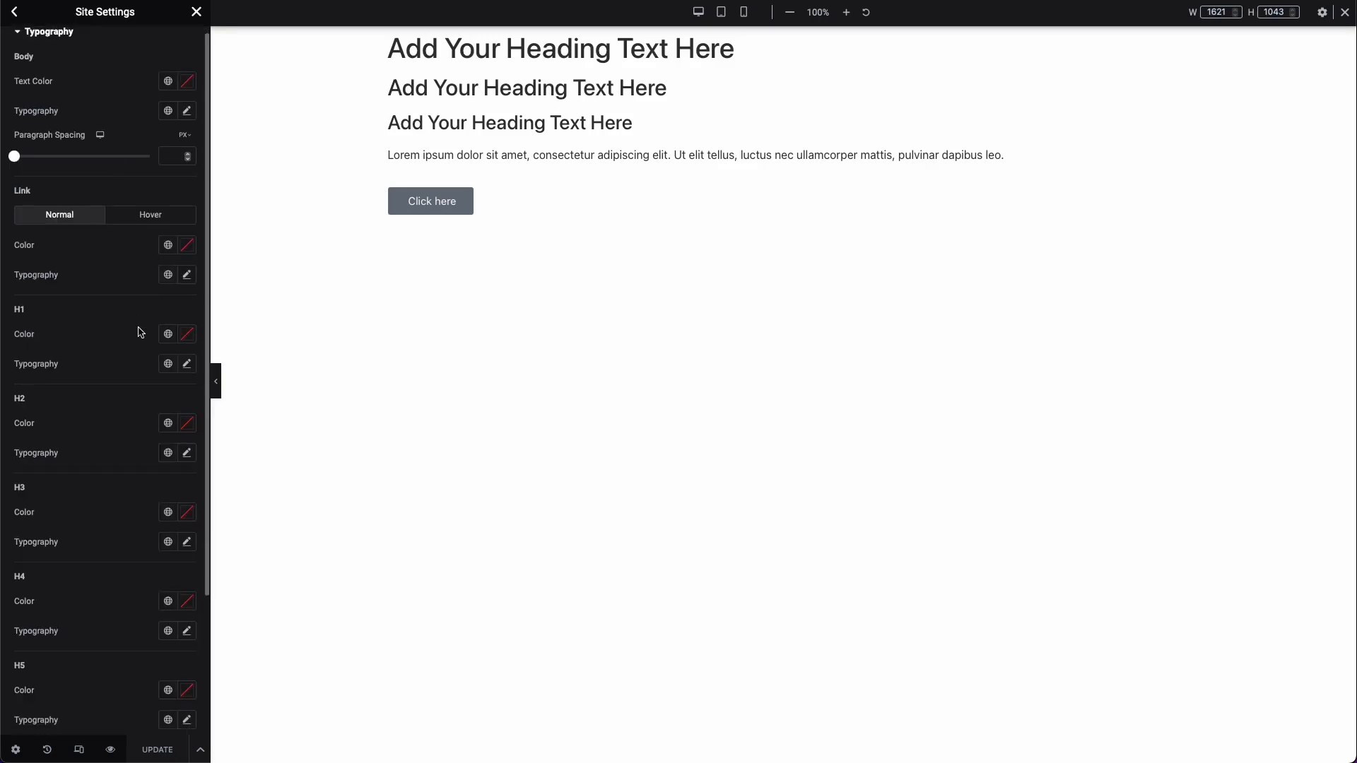
pyautogui.scroll(2, 138, 332)
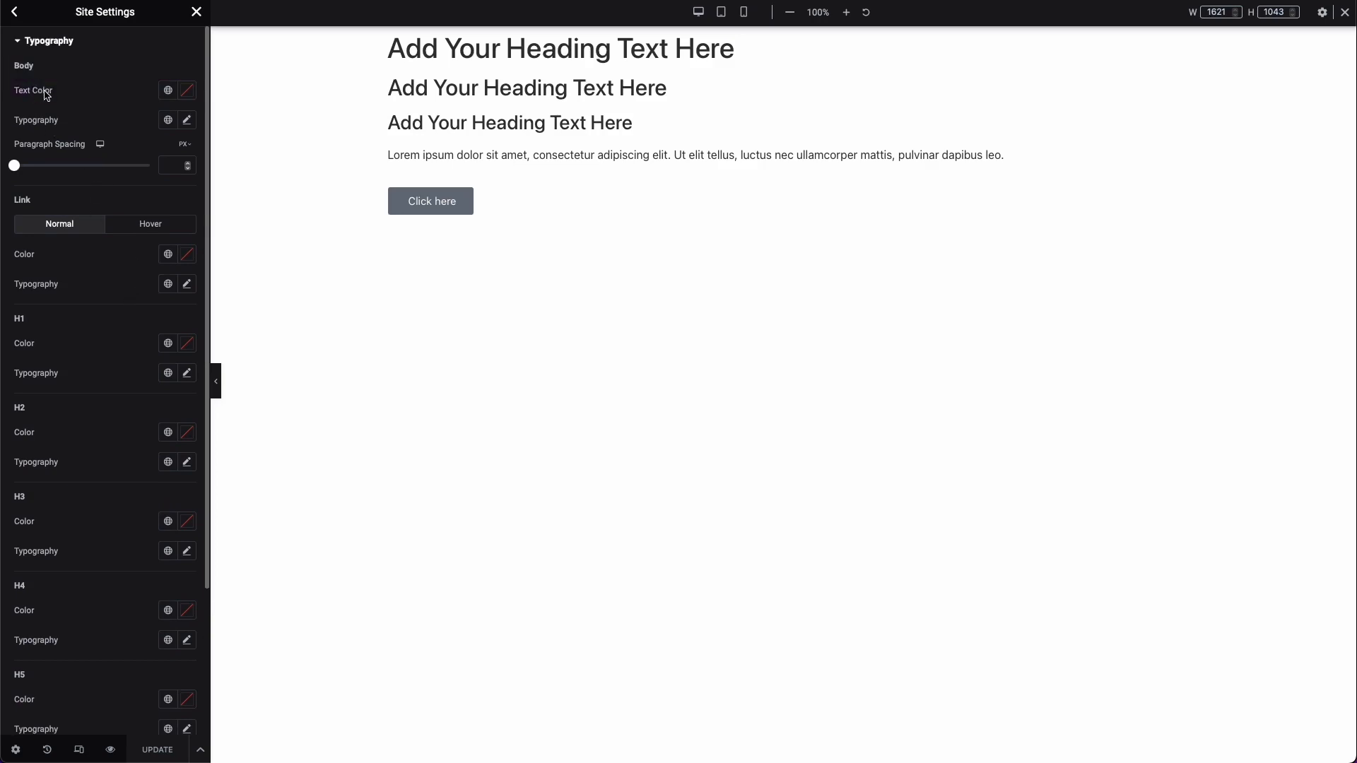
pyautogui.tripleClick(449, 157)
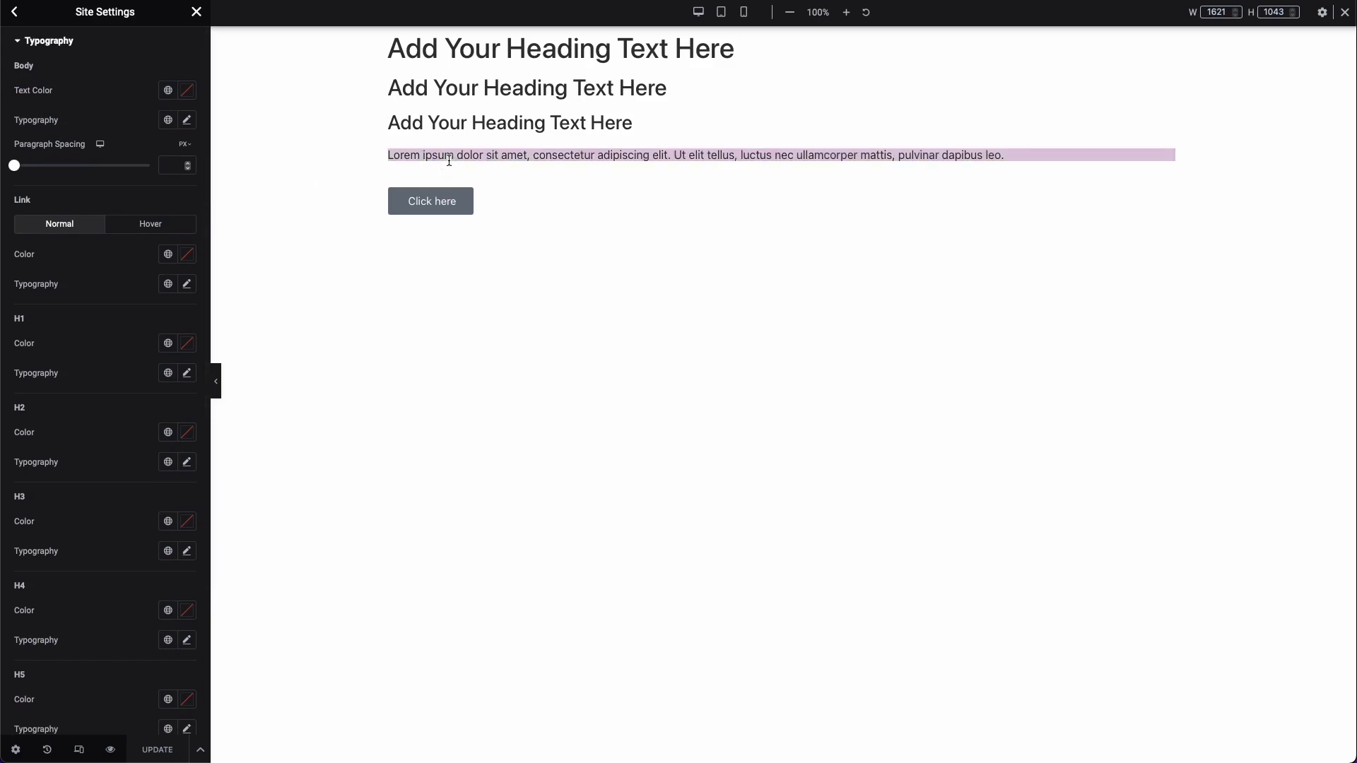
pyautogui.click(168, 95)
pyautogui.click(103, 206)
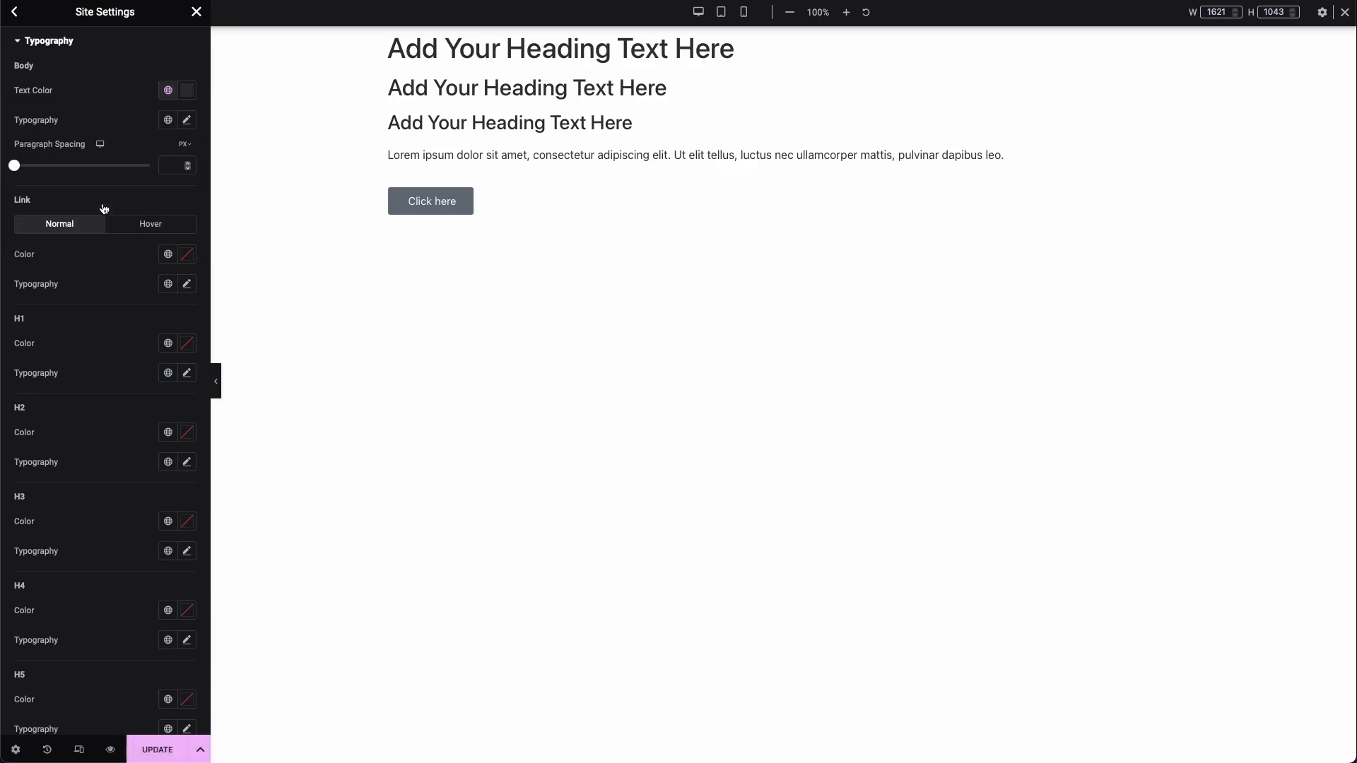
pyautogui.click(167, 120)
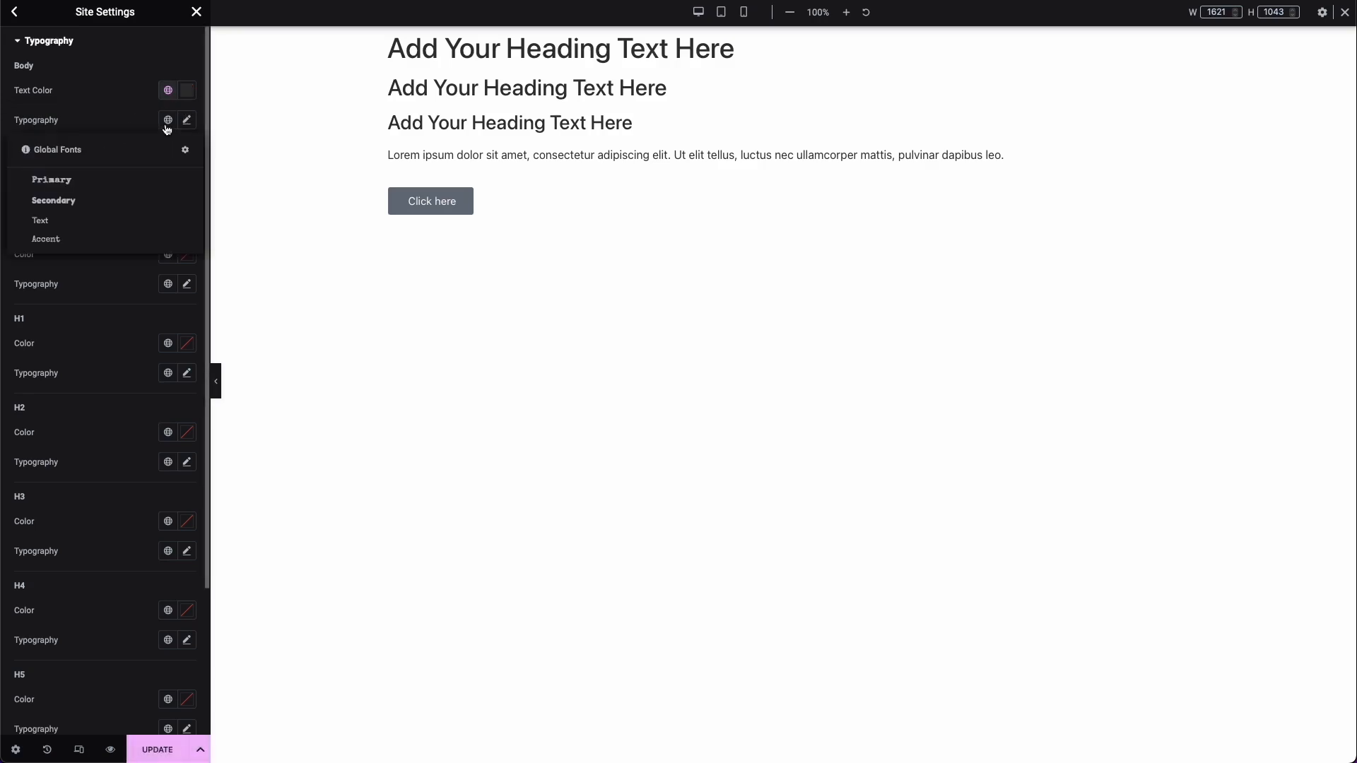
pyautogui.click(60, 220)
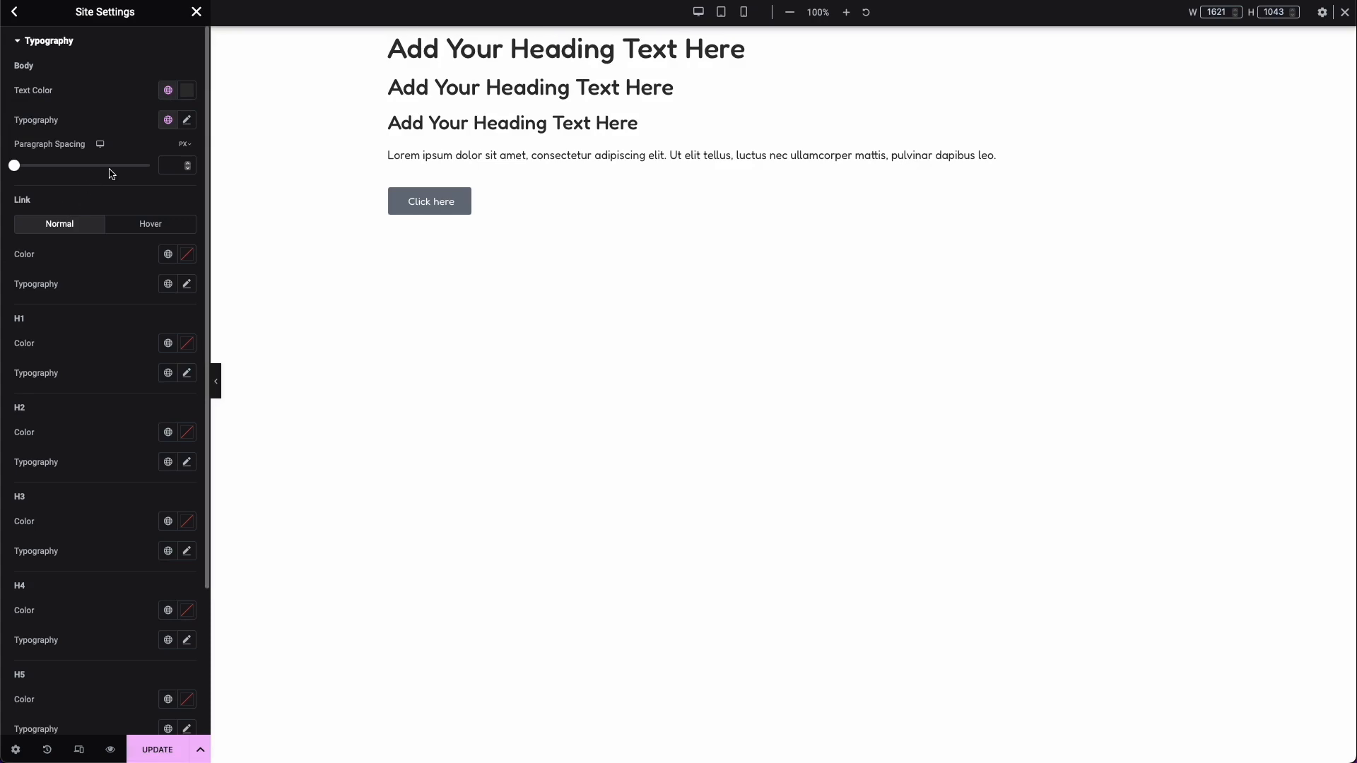
# Step: Examine the body text's global font, custom color, custom typography and global color options without choosing new values
pyautogui.click(168, 122)
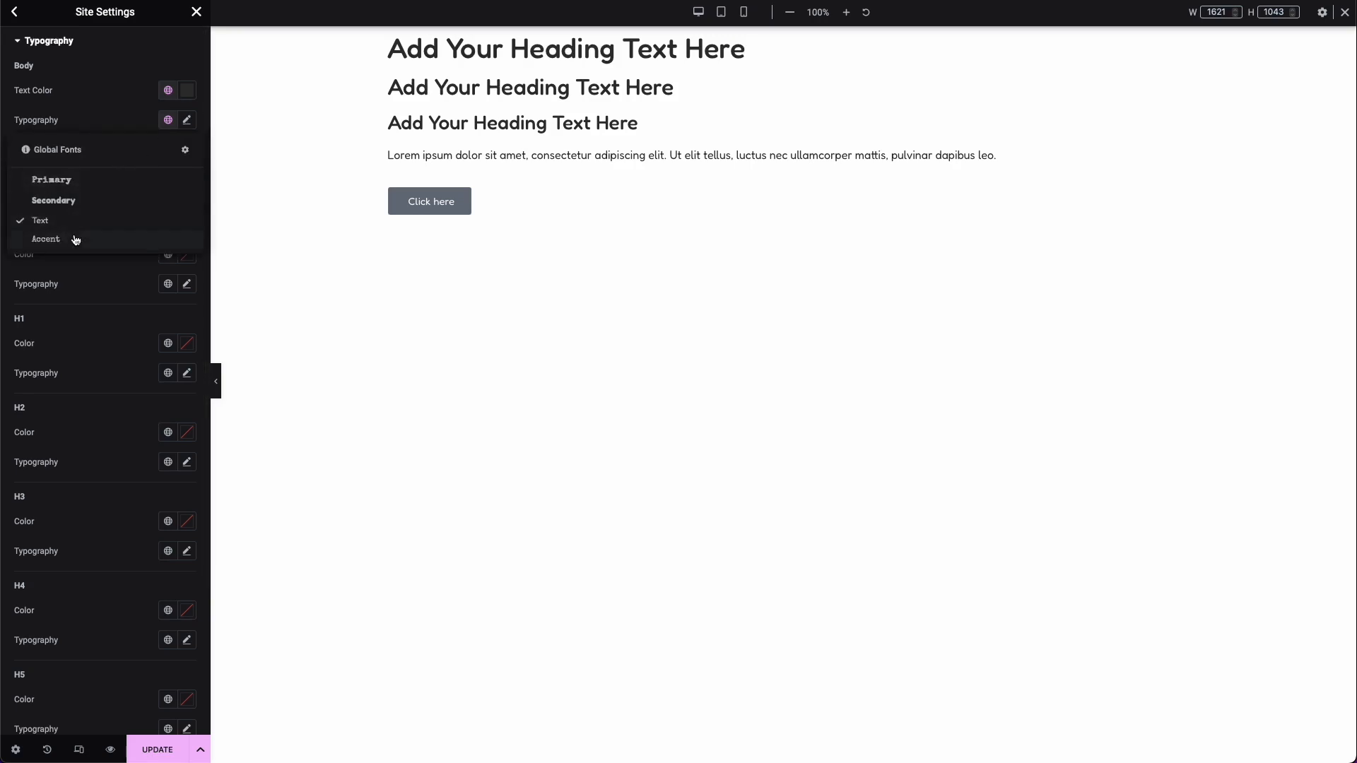
pyautogui.click(99, 115)
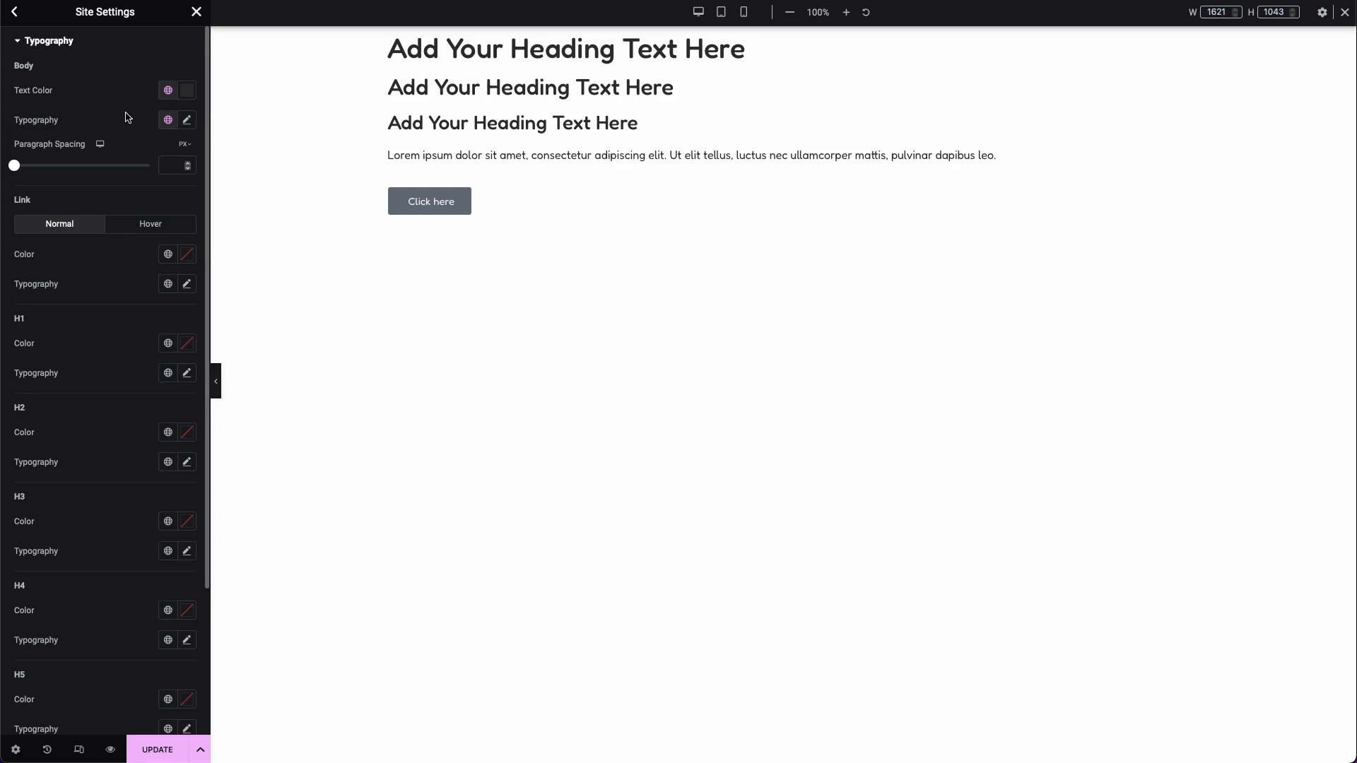
pyautogui.click(186, 89)
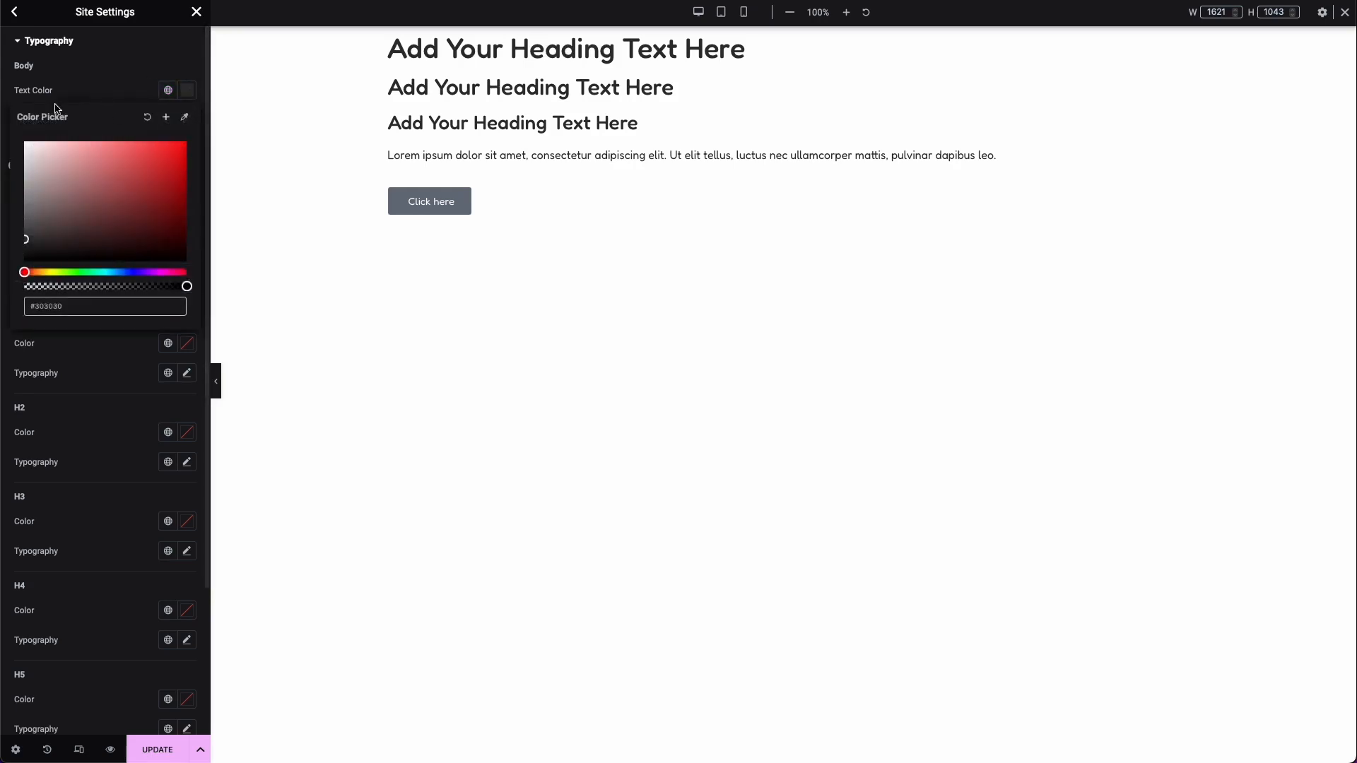
pyautogui.click(186, 119)
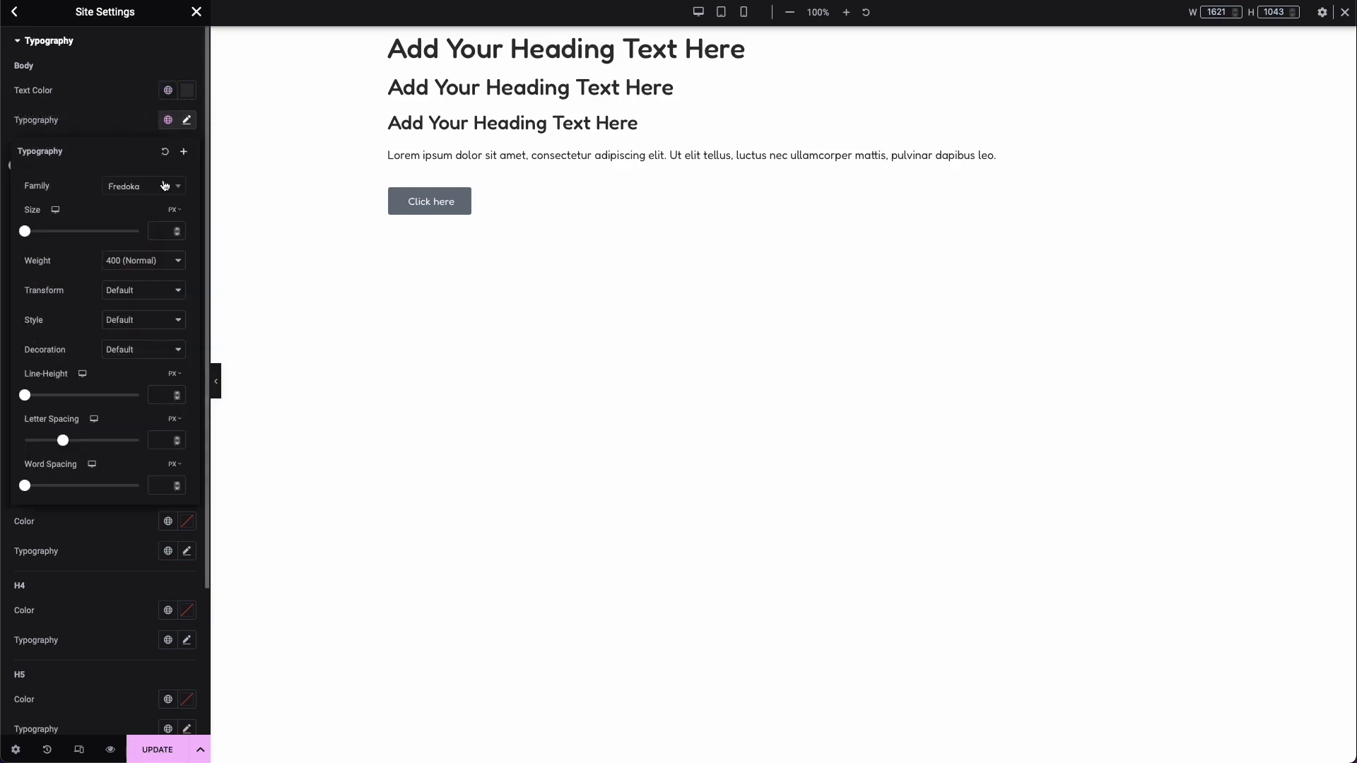
pyautogui.click(101, 107)
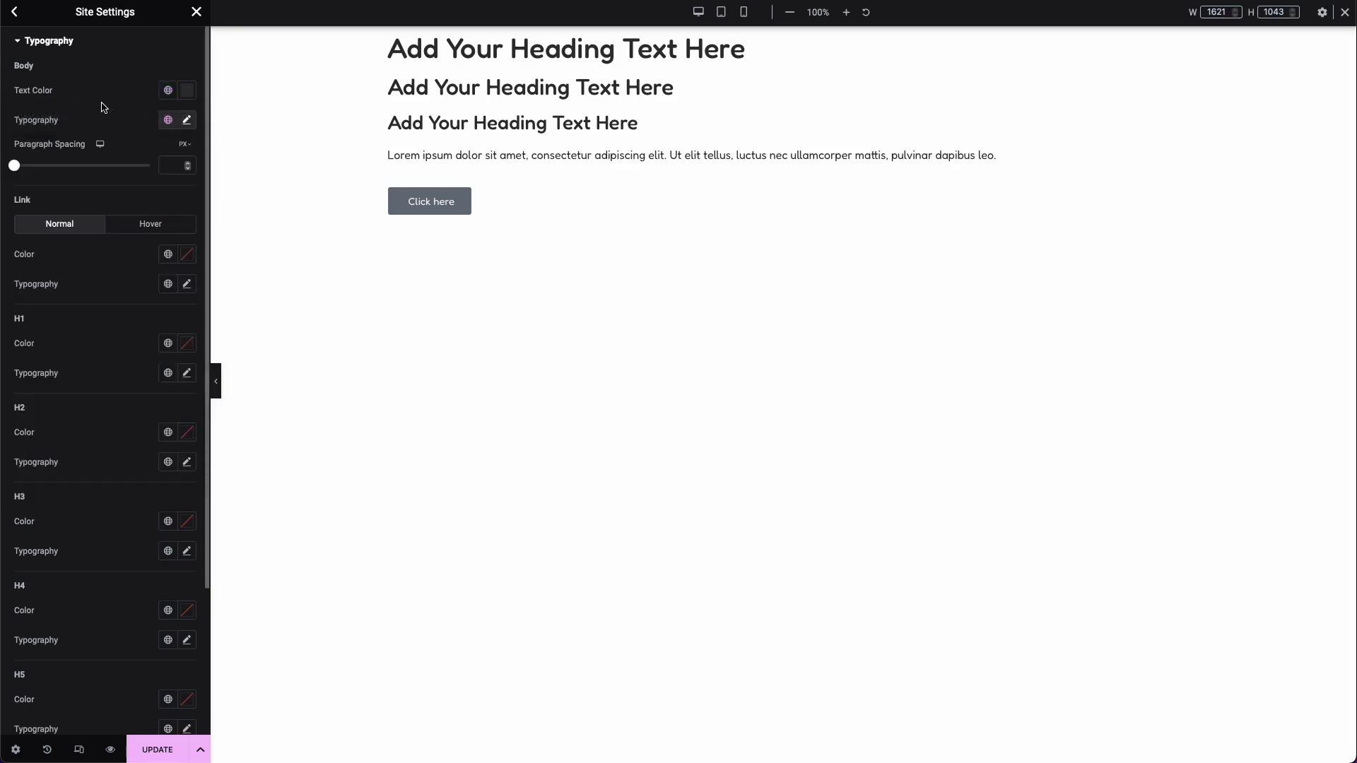
pyautogui.click(168, 90)
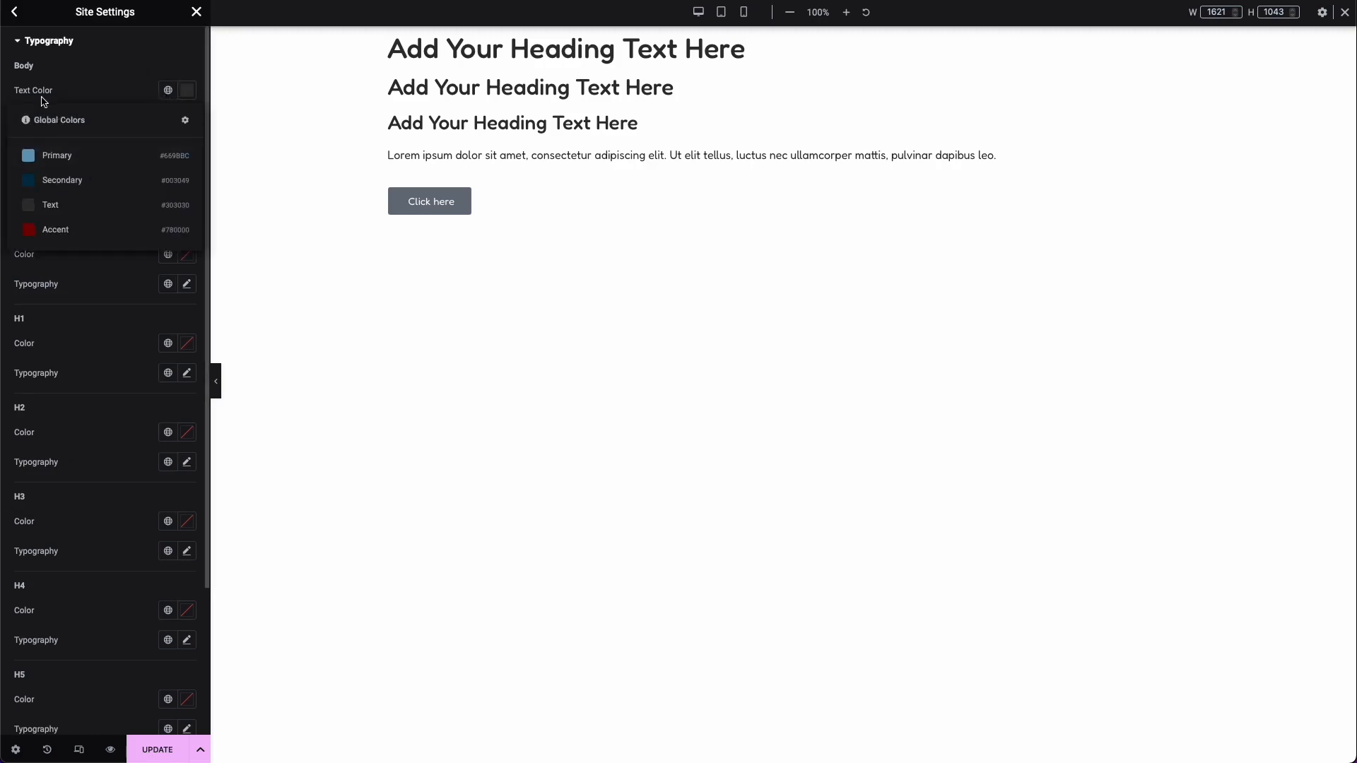
pyautogui.click(106, 94)
# Step: Set the link color to Accent and the H1, H2 and H3 colors to Secondary, assign global fonts to them, and save
pyautogui.scroll(-2, 39, 258)
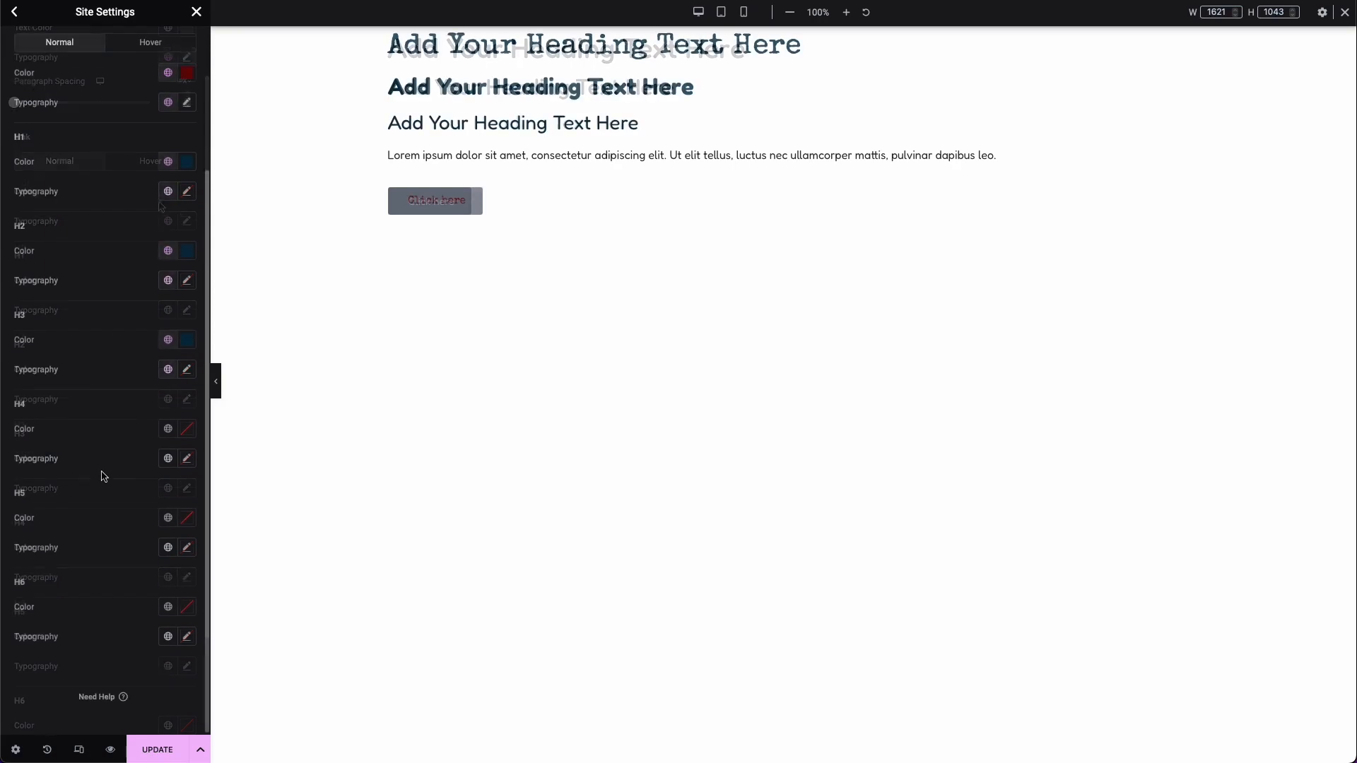
pyautogui.scroll(3, 103, 476)
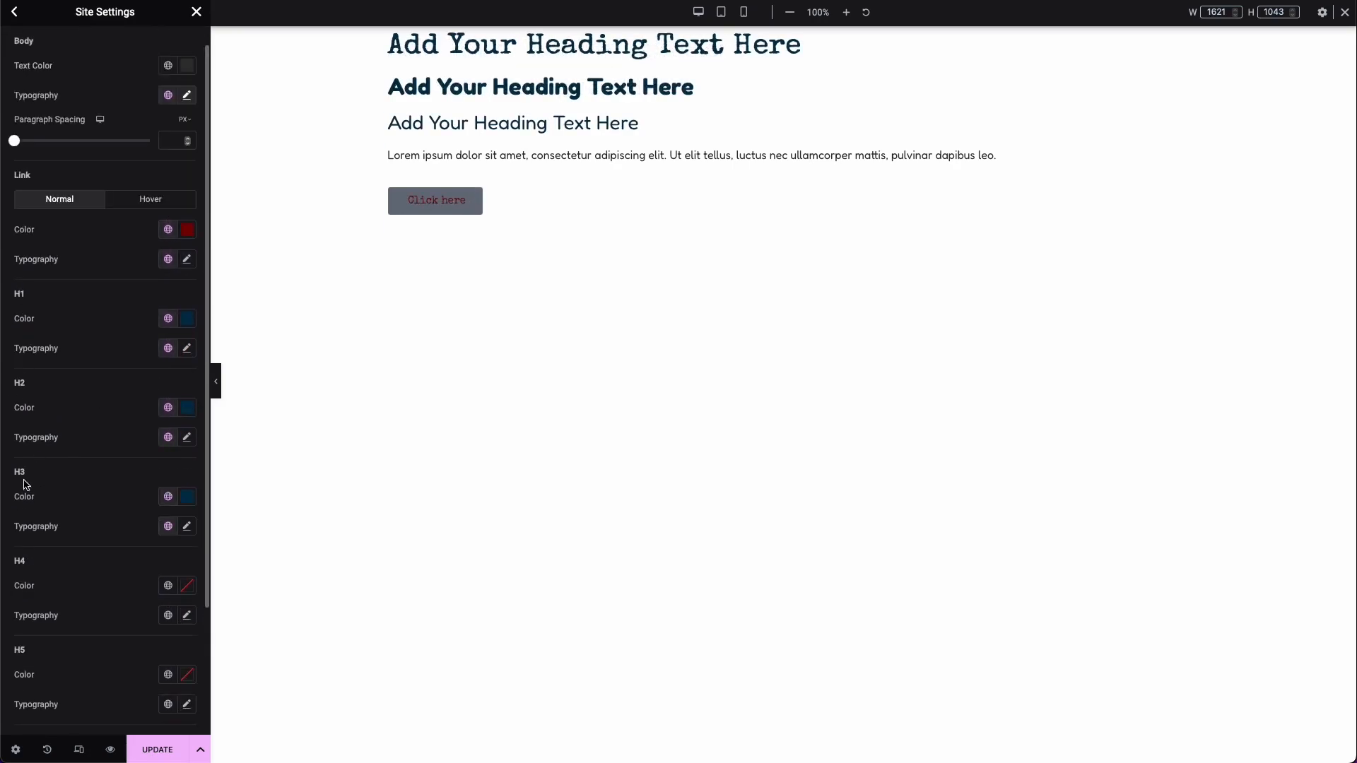
pyautogui.scroll(-1, 29, 484)
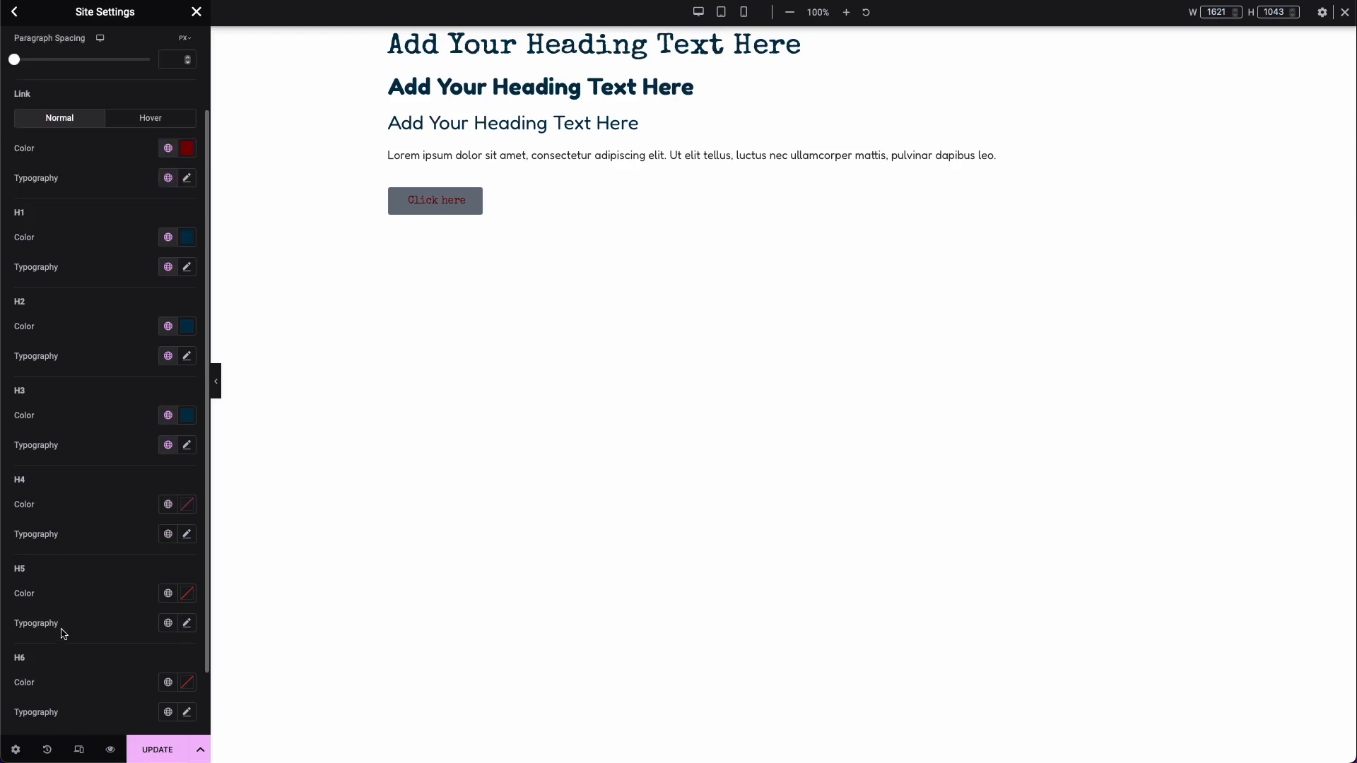
pyautogui.scroll(-1, 68, 605)
pyautogui.scroll(2, 74, 605)
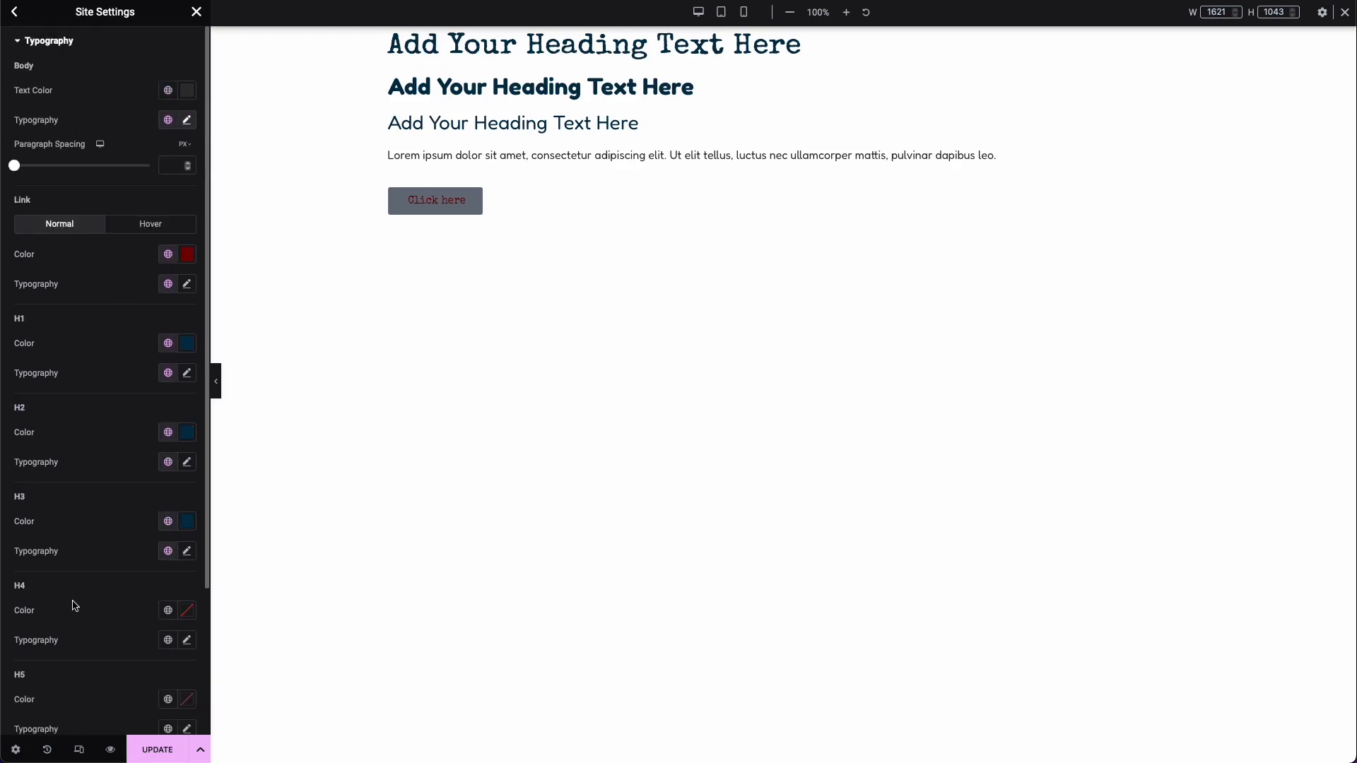
pyautogui.click(150, 755)
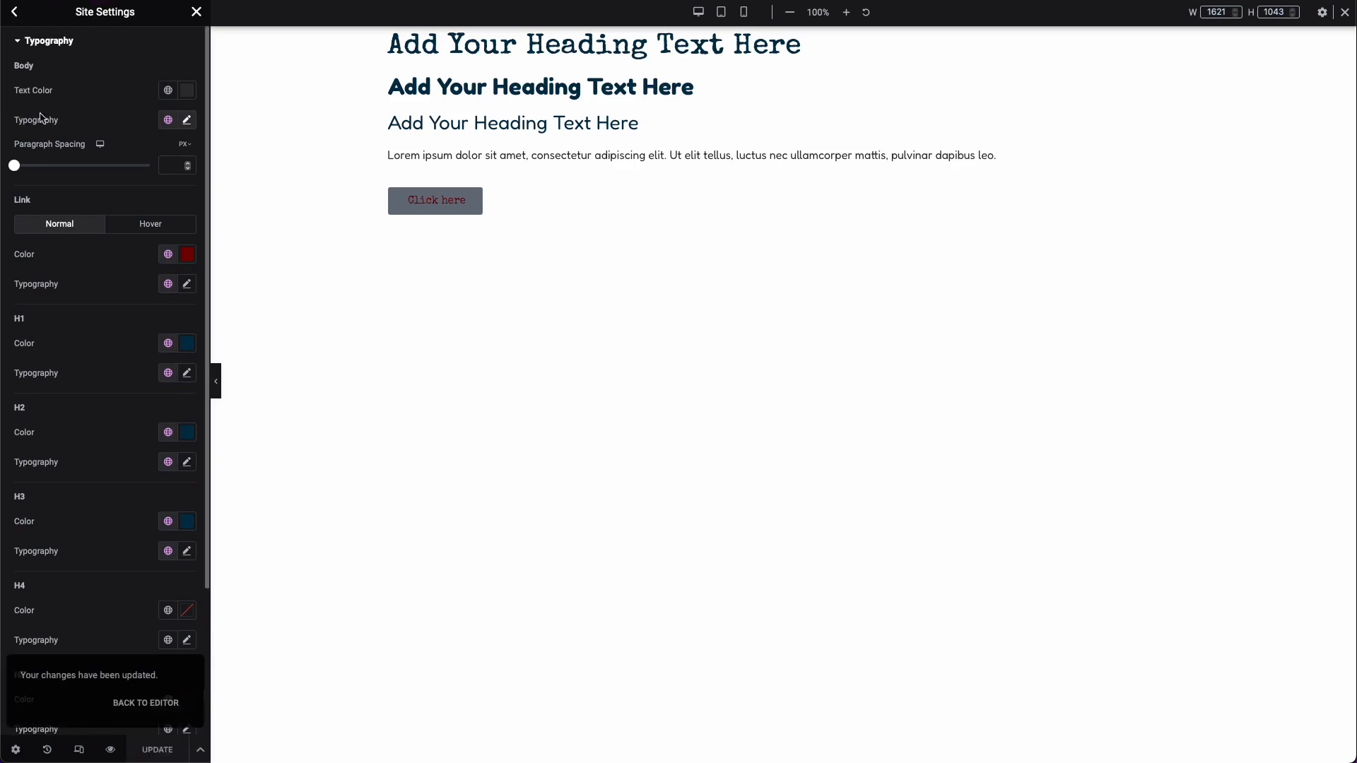
# Step: In the theme style Buttons settings, set the normal-state text color to white
pyautogui.click(14, 11)
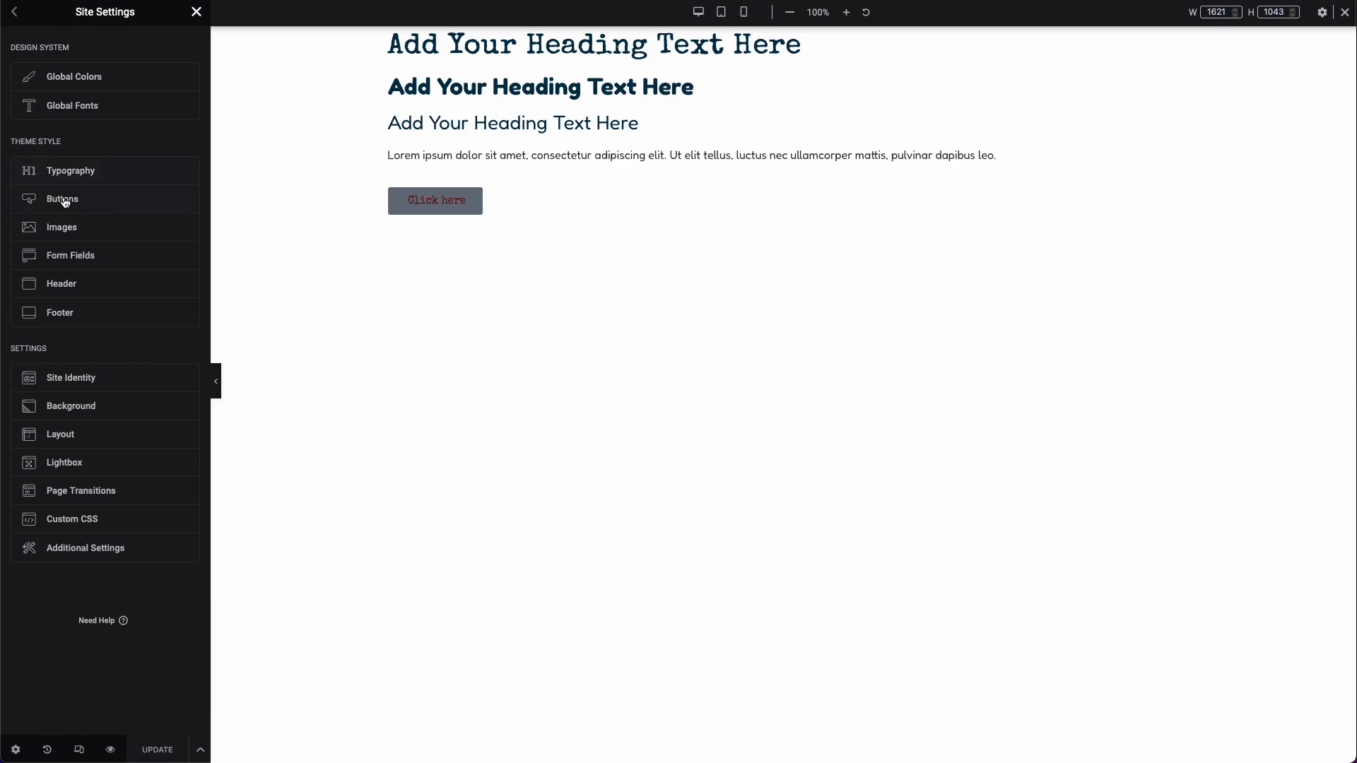
pyautogui.click(119, 205)
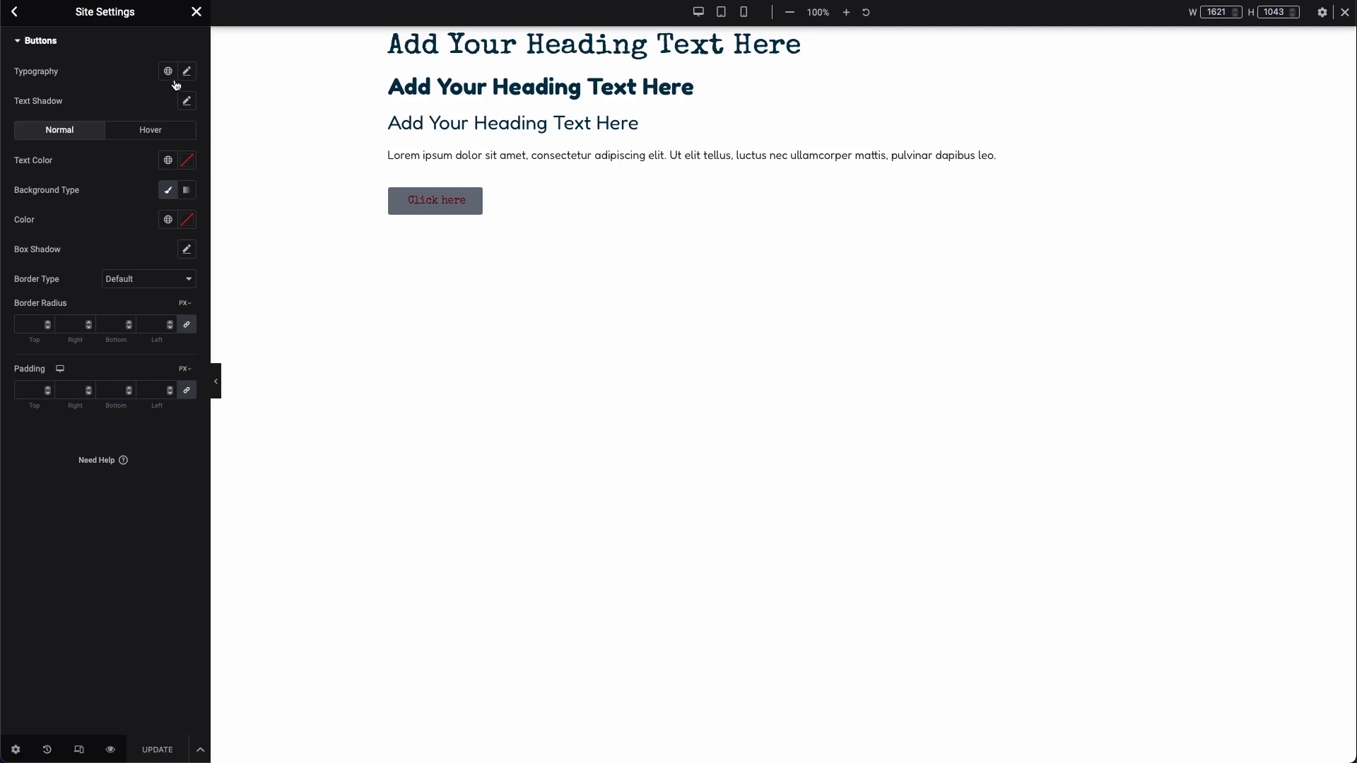
pyautogui.click(171, 162)
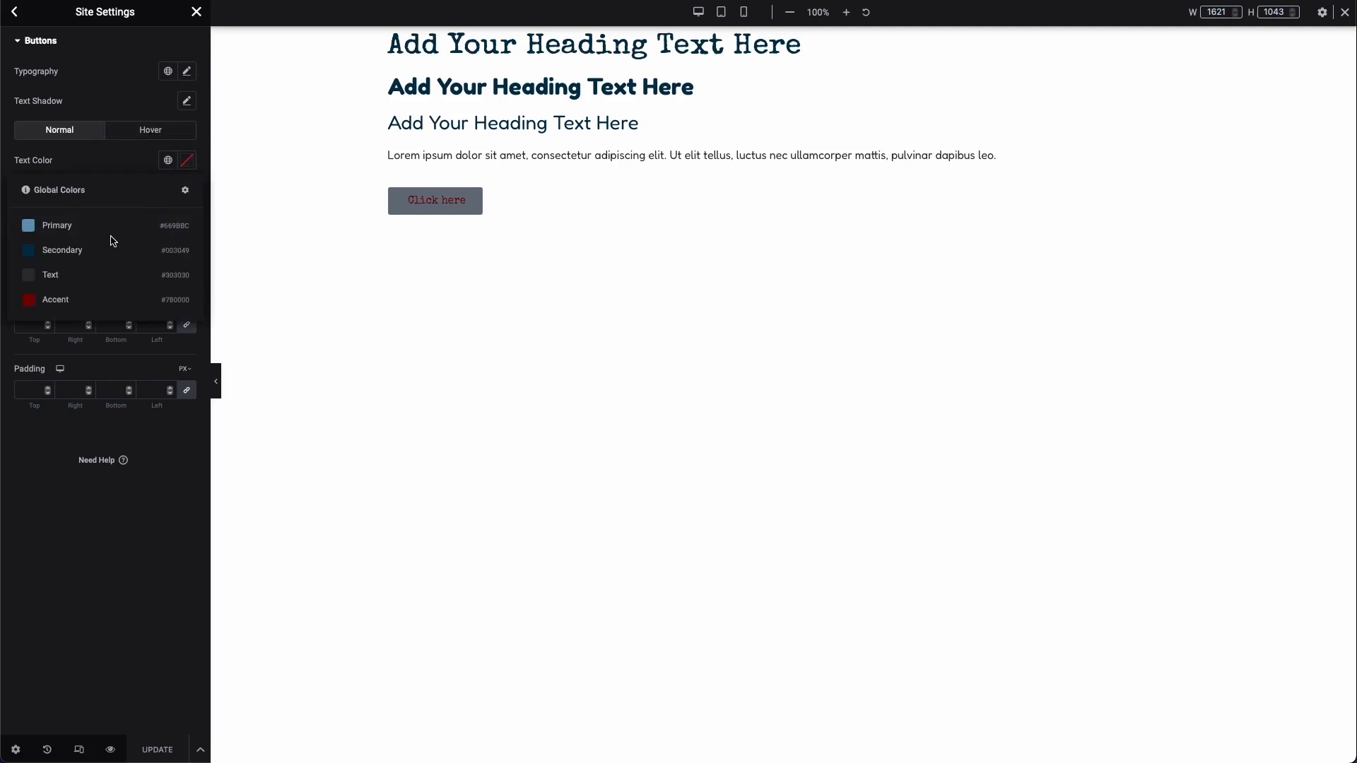
pyautogui.click(187, 161)
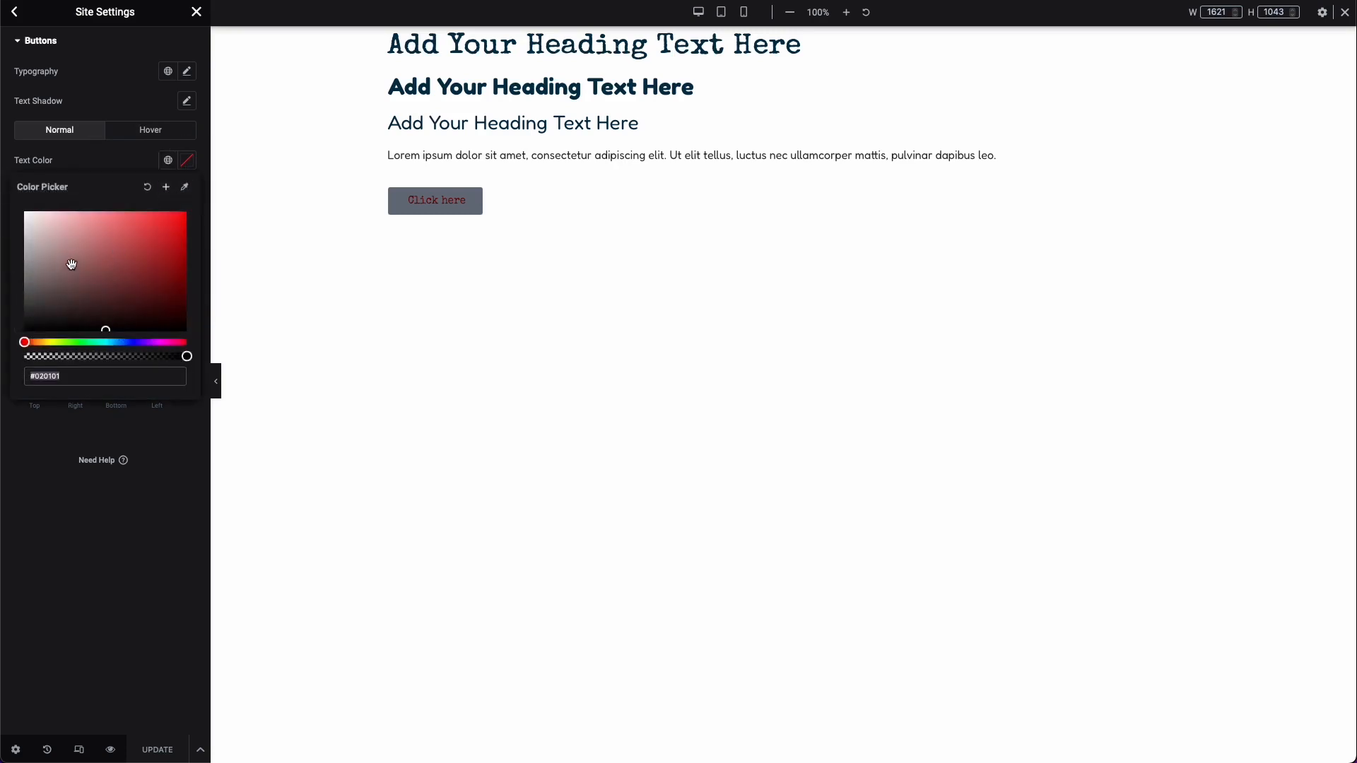
pyautogui.moveTo(71, 264); pyautogui.dragTo(16, 212)
pyautogui.click(15, 212)
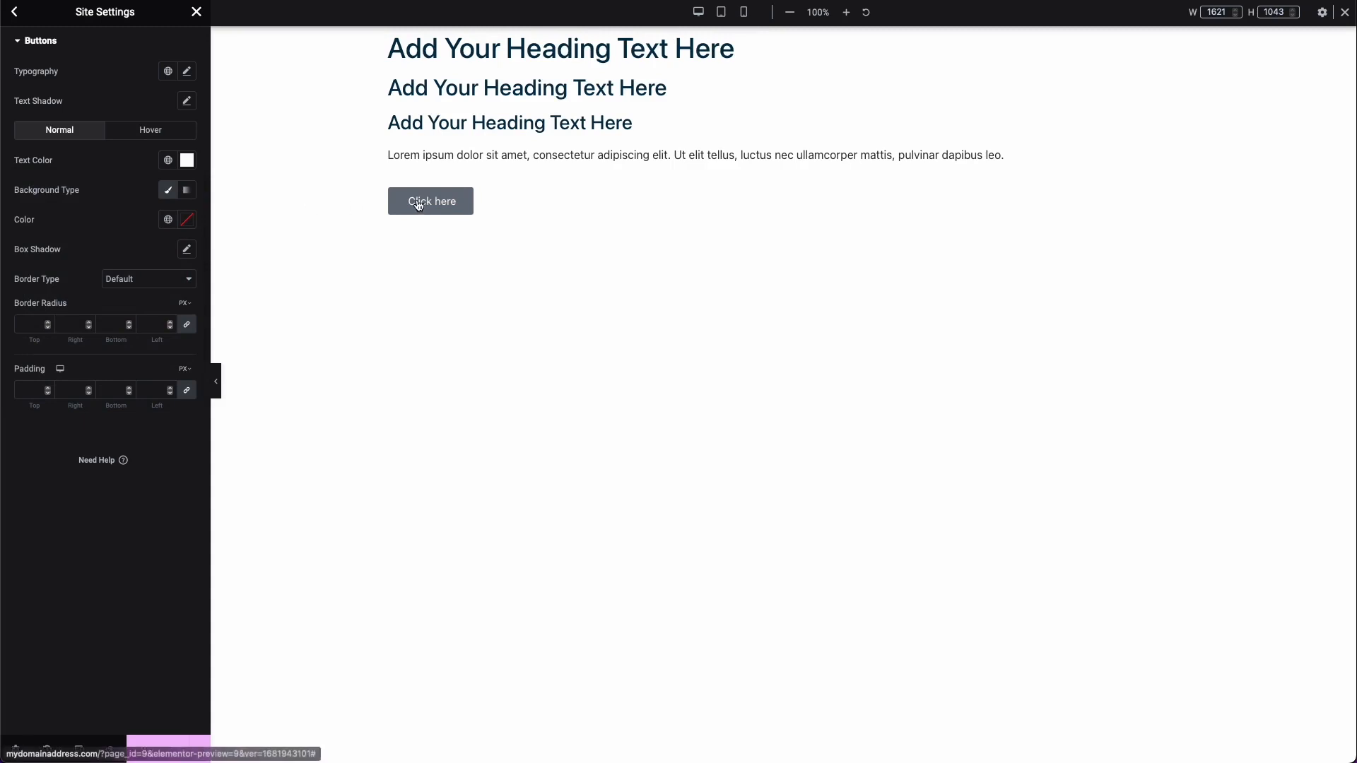
# Step: Apply the Accent global font to the buttons' typography and the Accent global color to their normal-state background
pyautogui.click(168, 73)
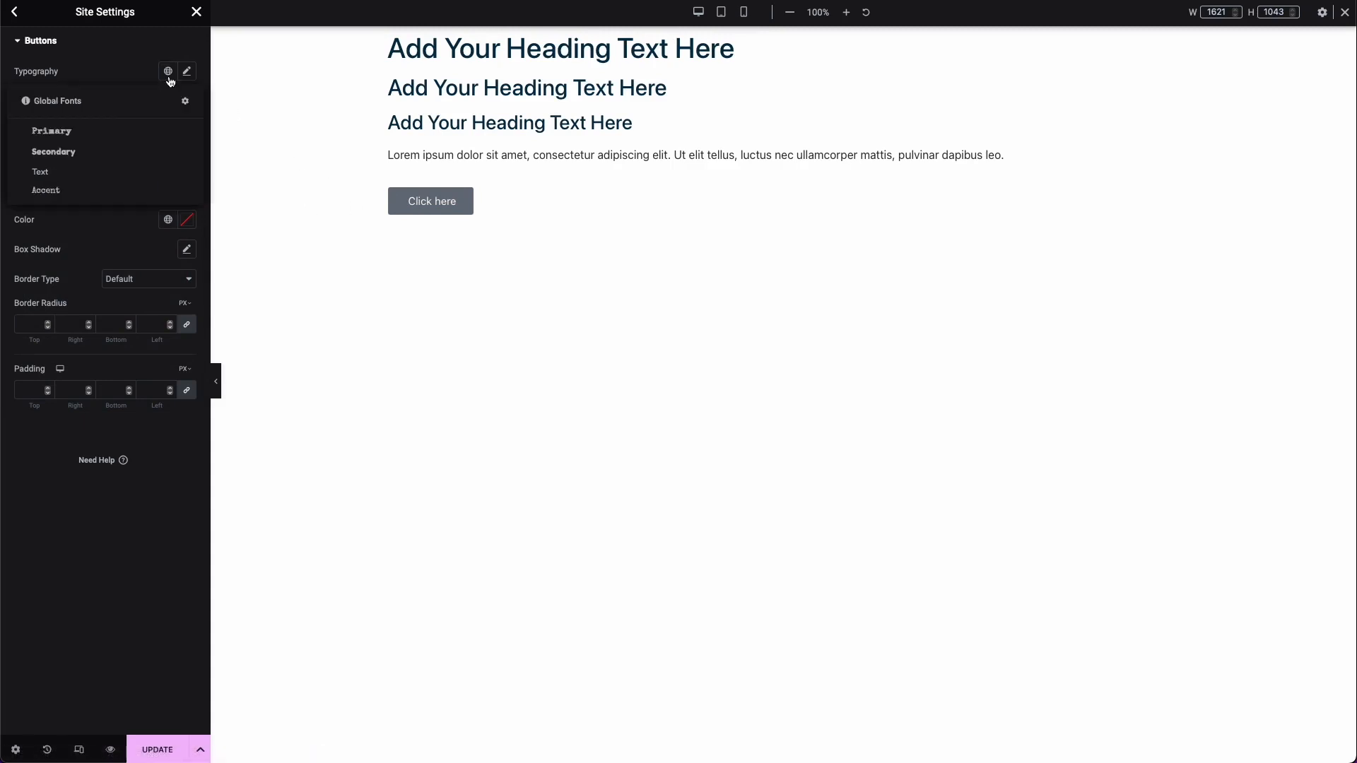
pyautogui.click(73, 191)
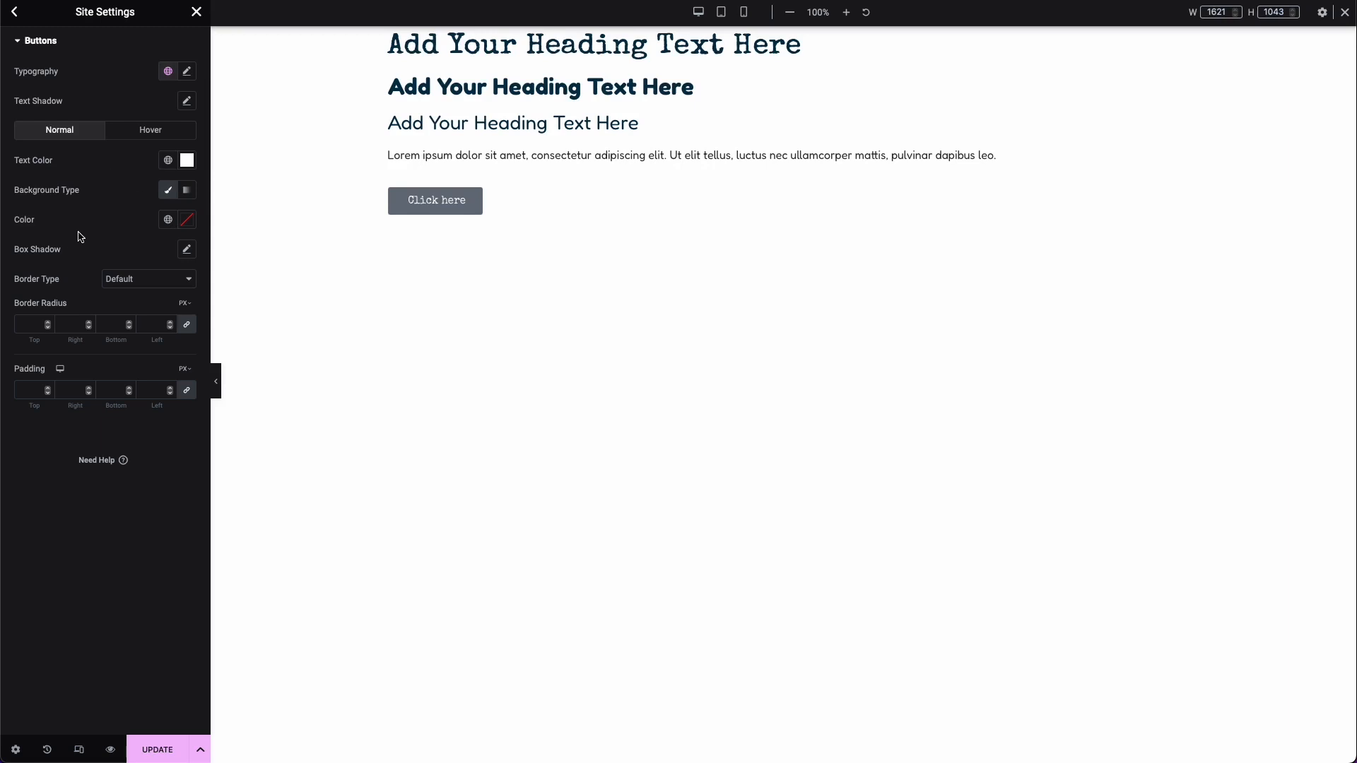
pyautogui.click(168, 220)
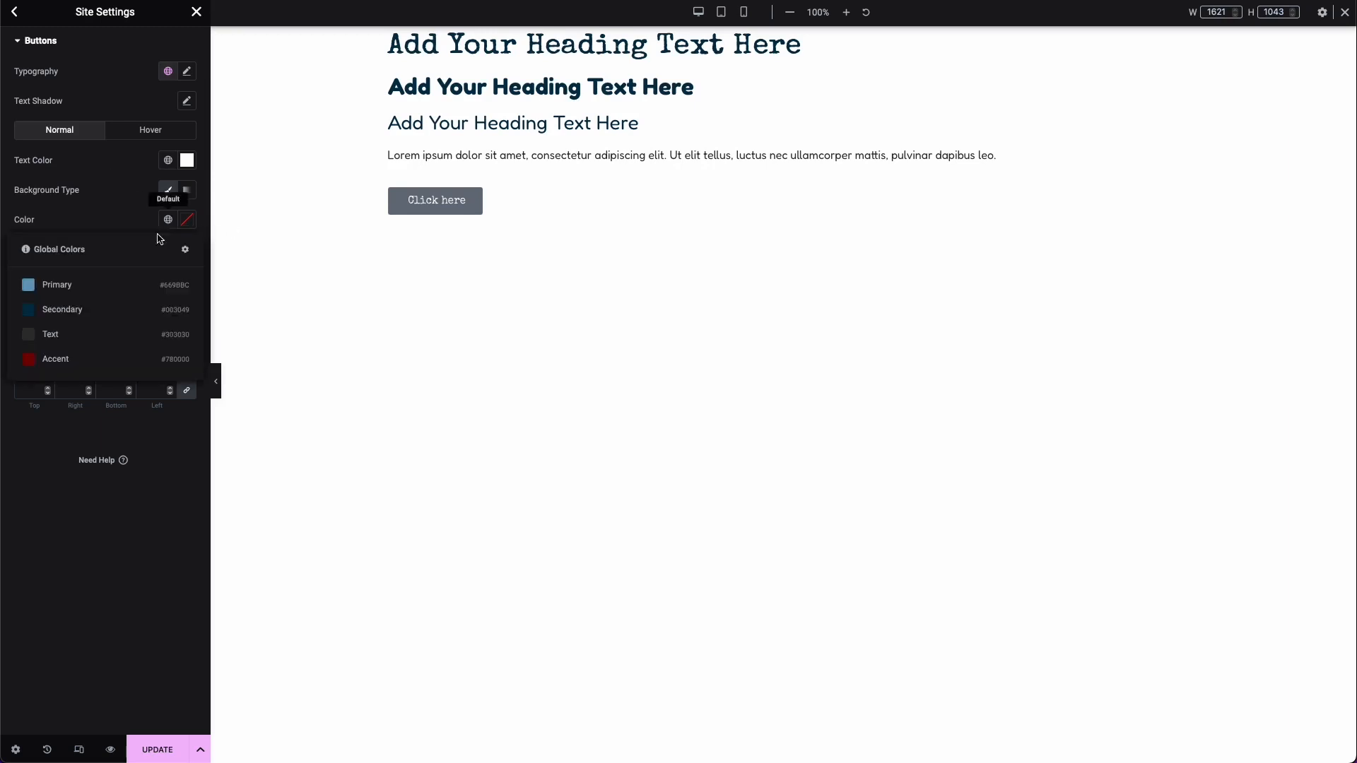
pyautogui.click(63, 357)
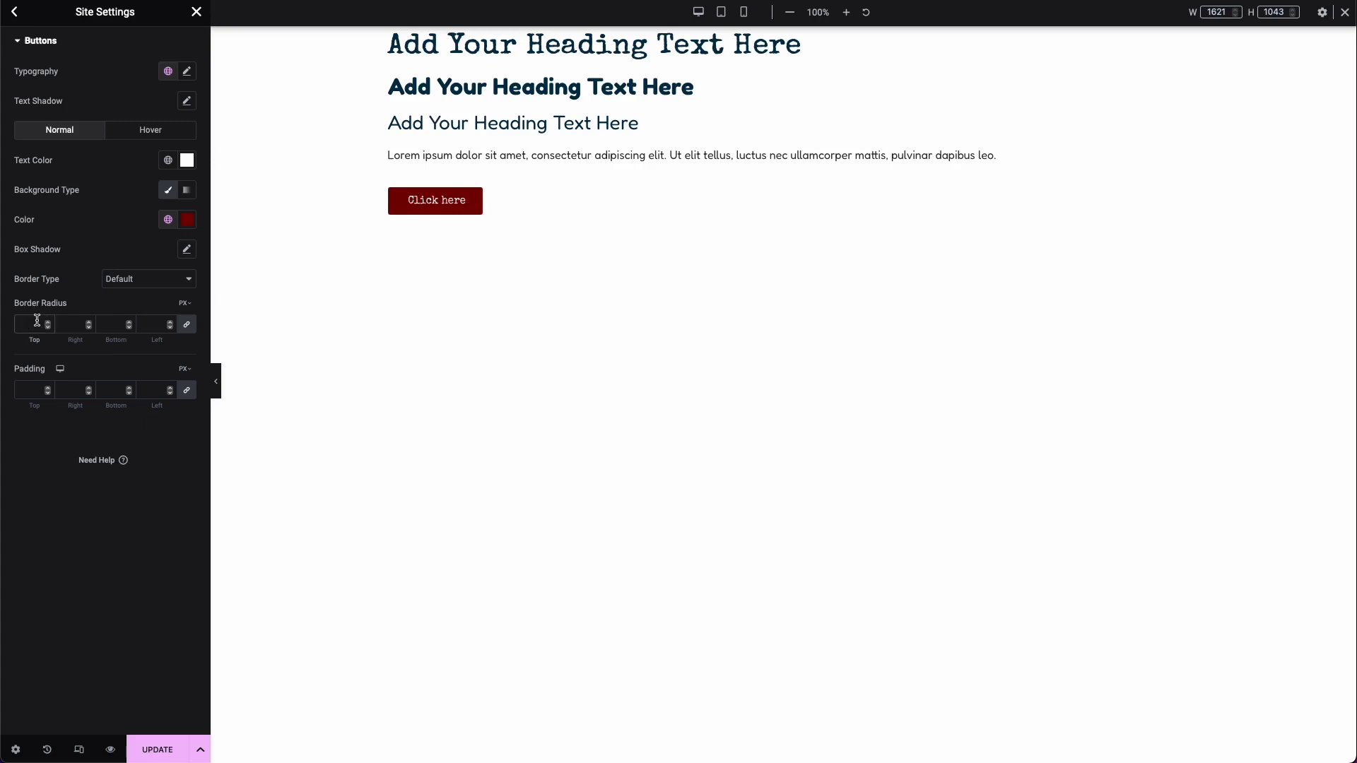
# Step: Set the buttons' border radius to 52 px on all corners and keep the border type at Default
pyautogui.press('Up')
pyautogui.write('5')
pyautogui.press('Up')
pyautogui.press('Up')
pyautogui.click(140, 280)
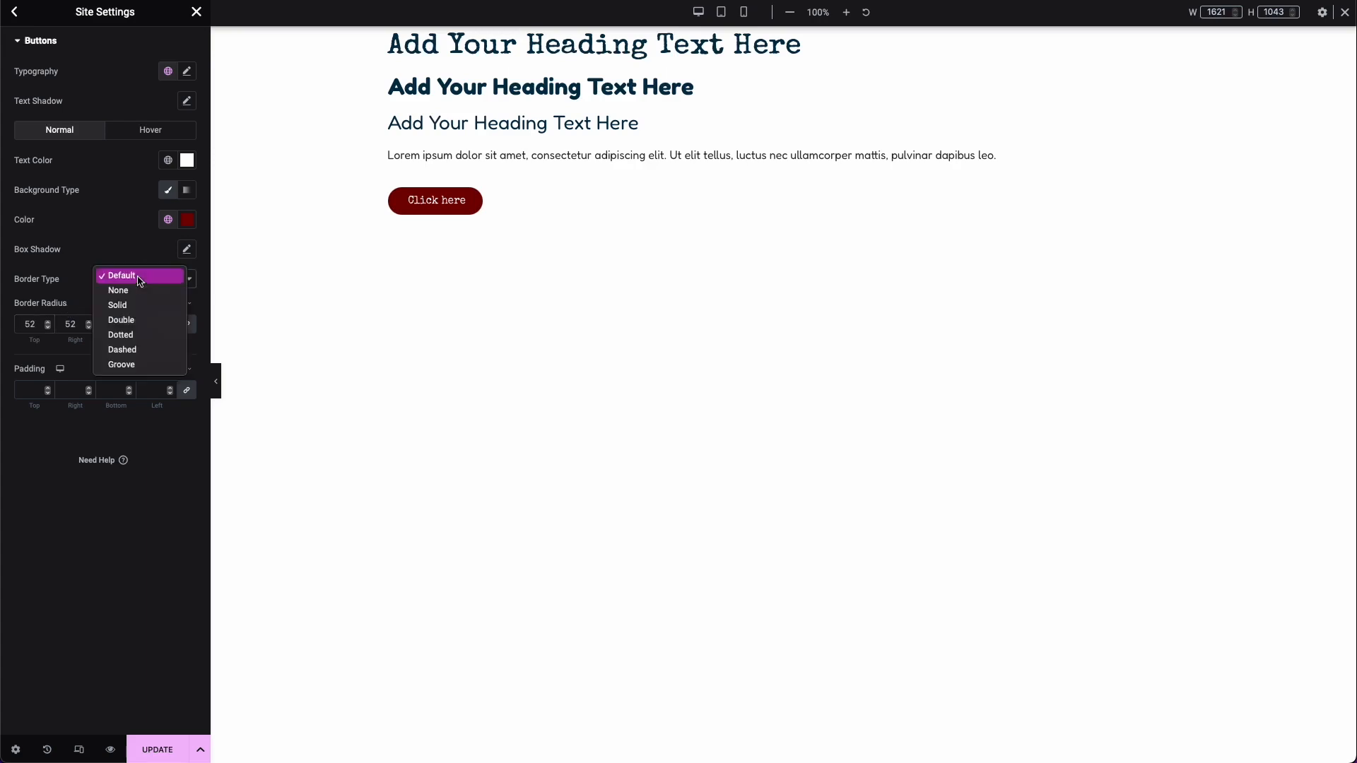
pyautogui.click(140, 280)
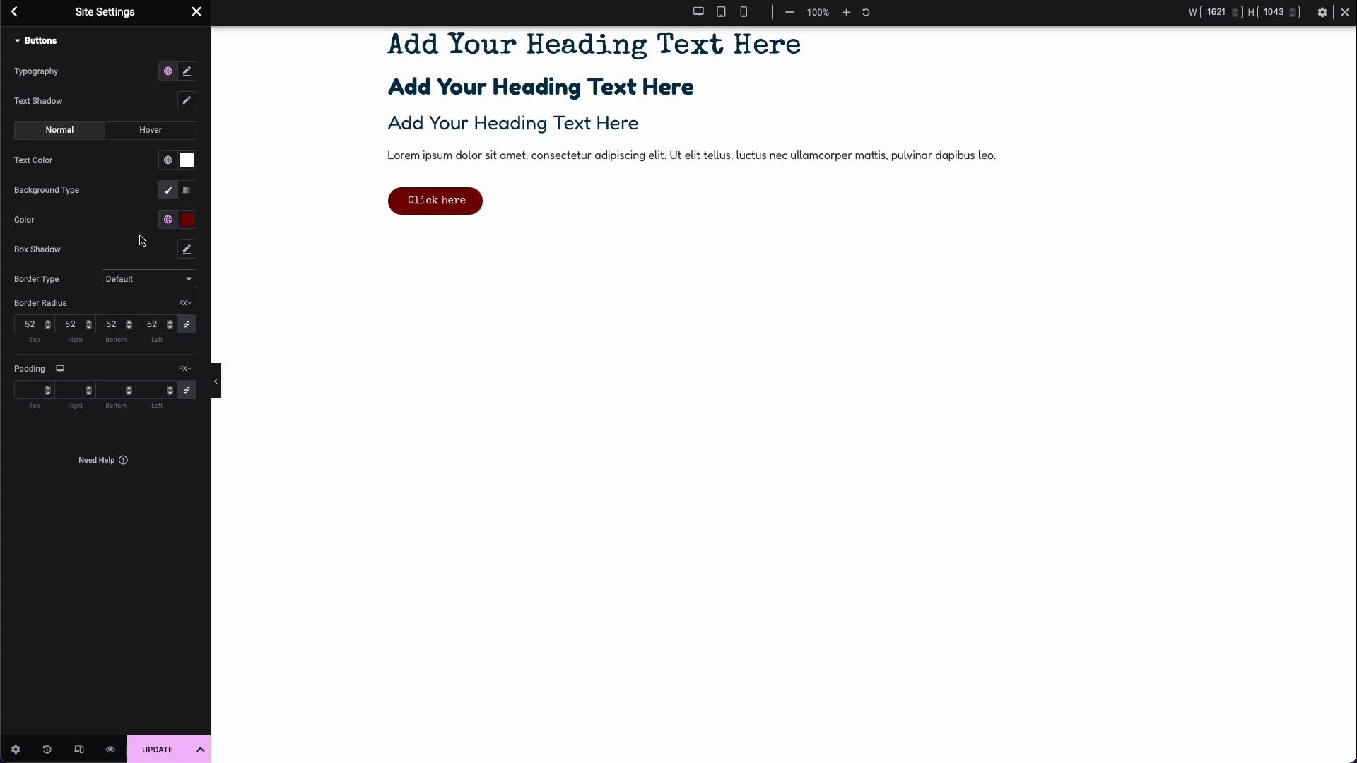
# Step: Set the buttons' hover-state background color to the Secondary global color
pyautogui.click(131, 134)
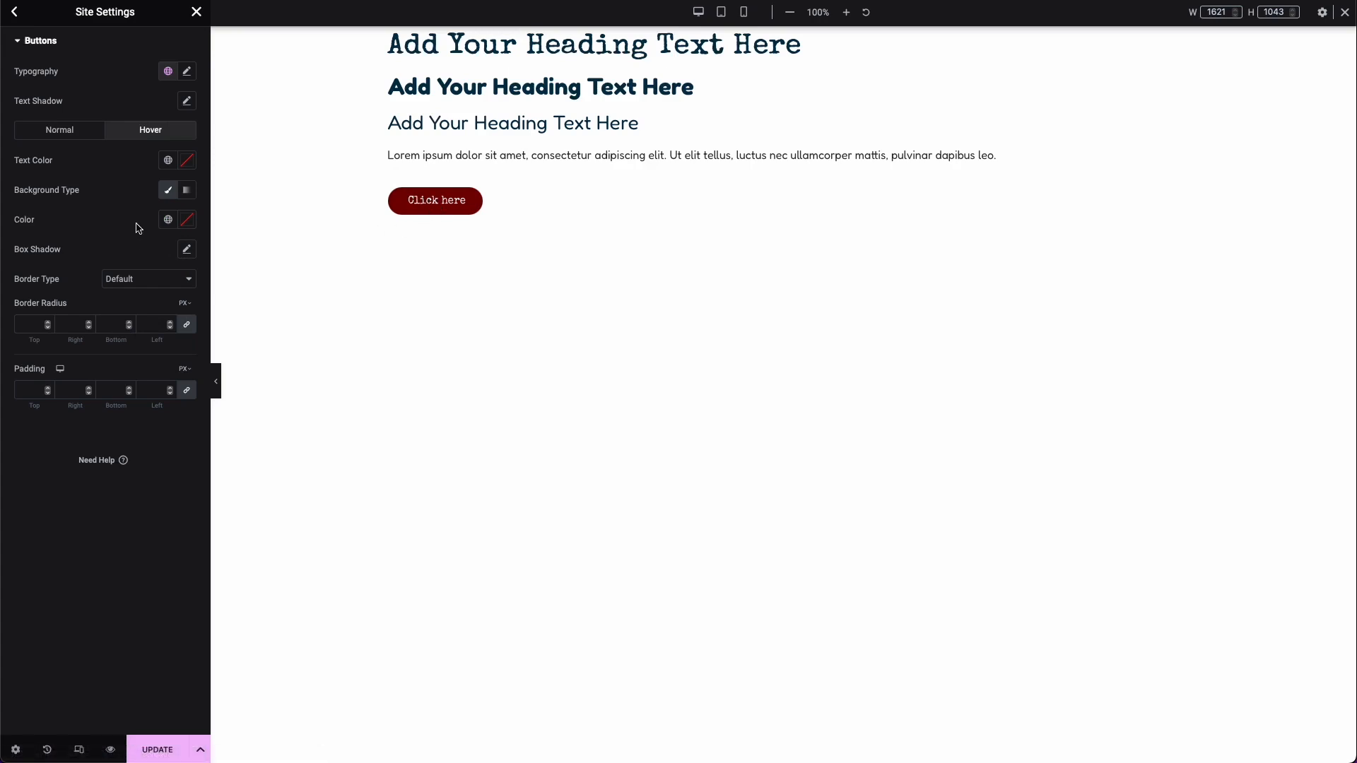
pyautogui.click(168, 219)
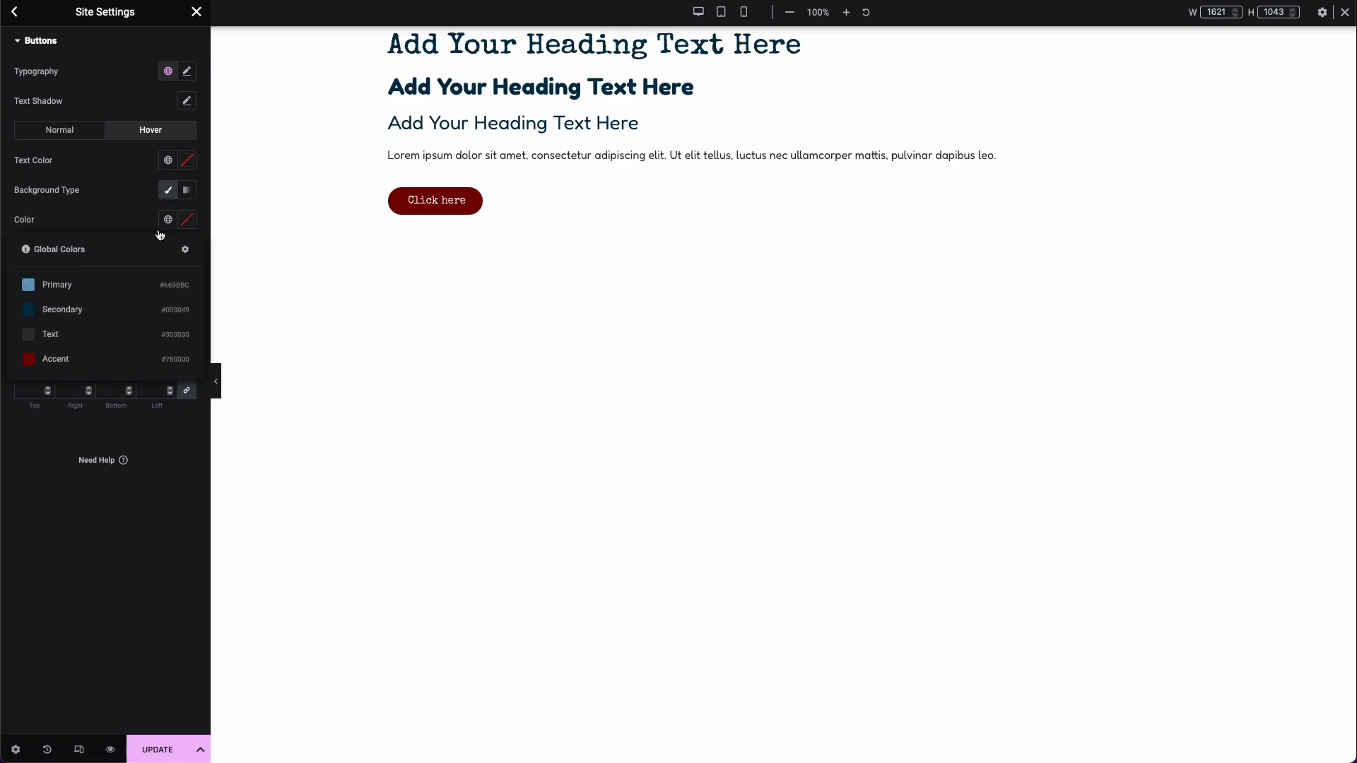
pyautogui.click(89, 284)
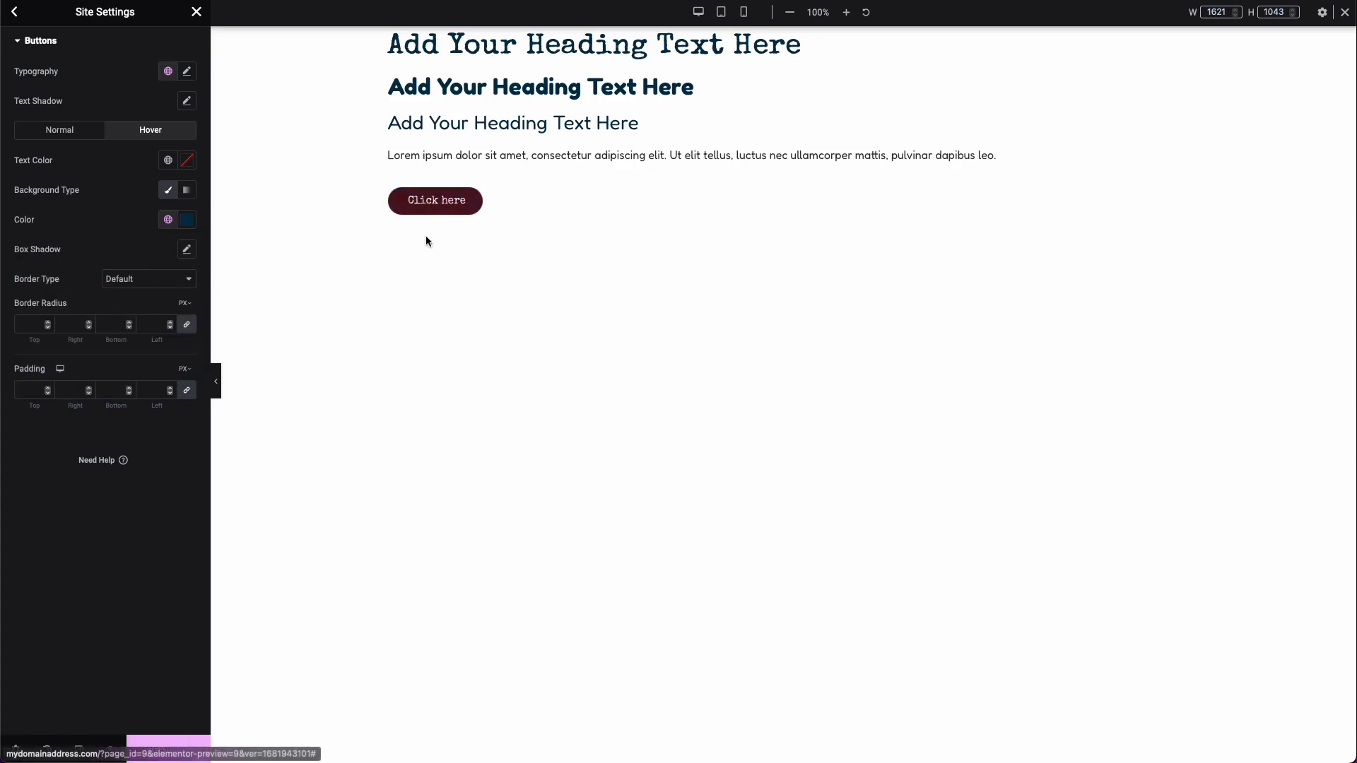
# Step: Set the buttons' padding to unlinked values of 15 px top and bottom and 25 px right and left
pyautogui.click(35, 392)
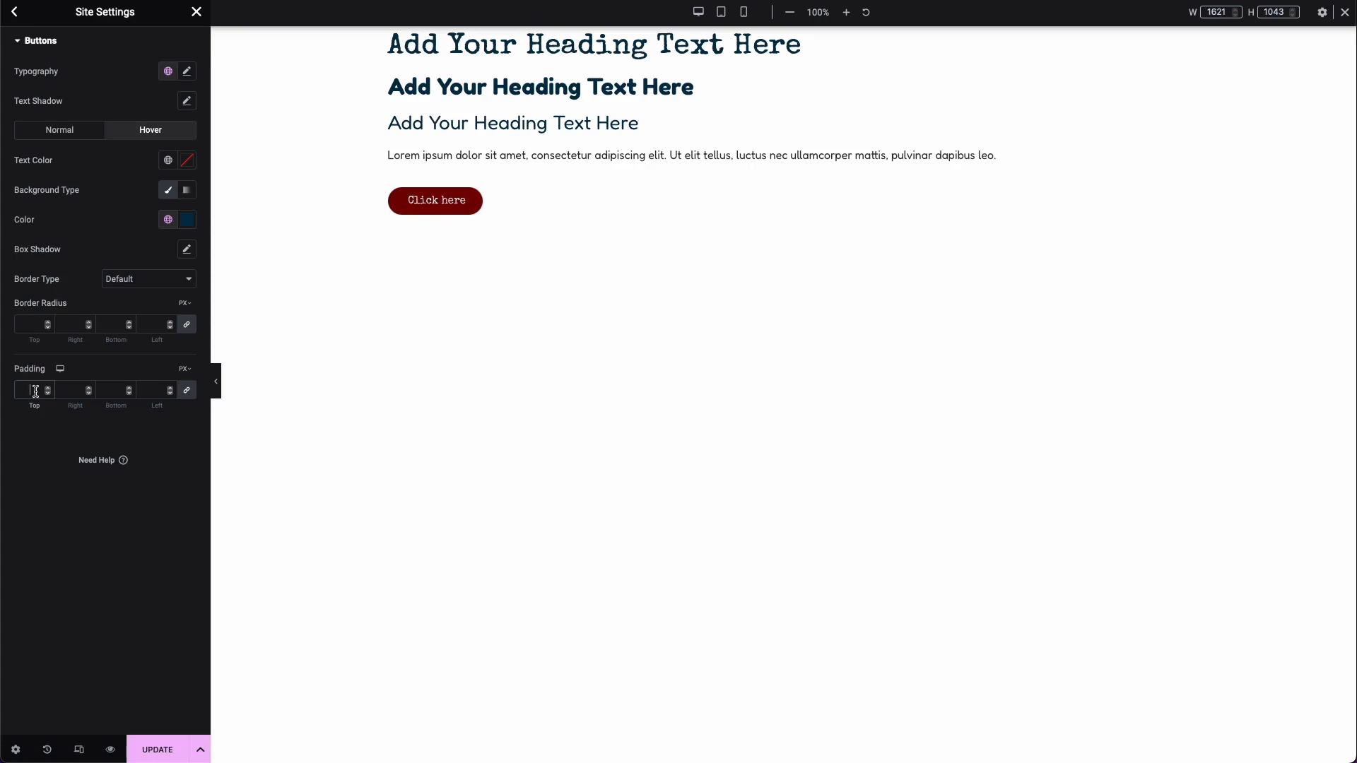
pyautogui.write('5')
pyautogui.write('0')
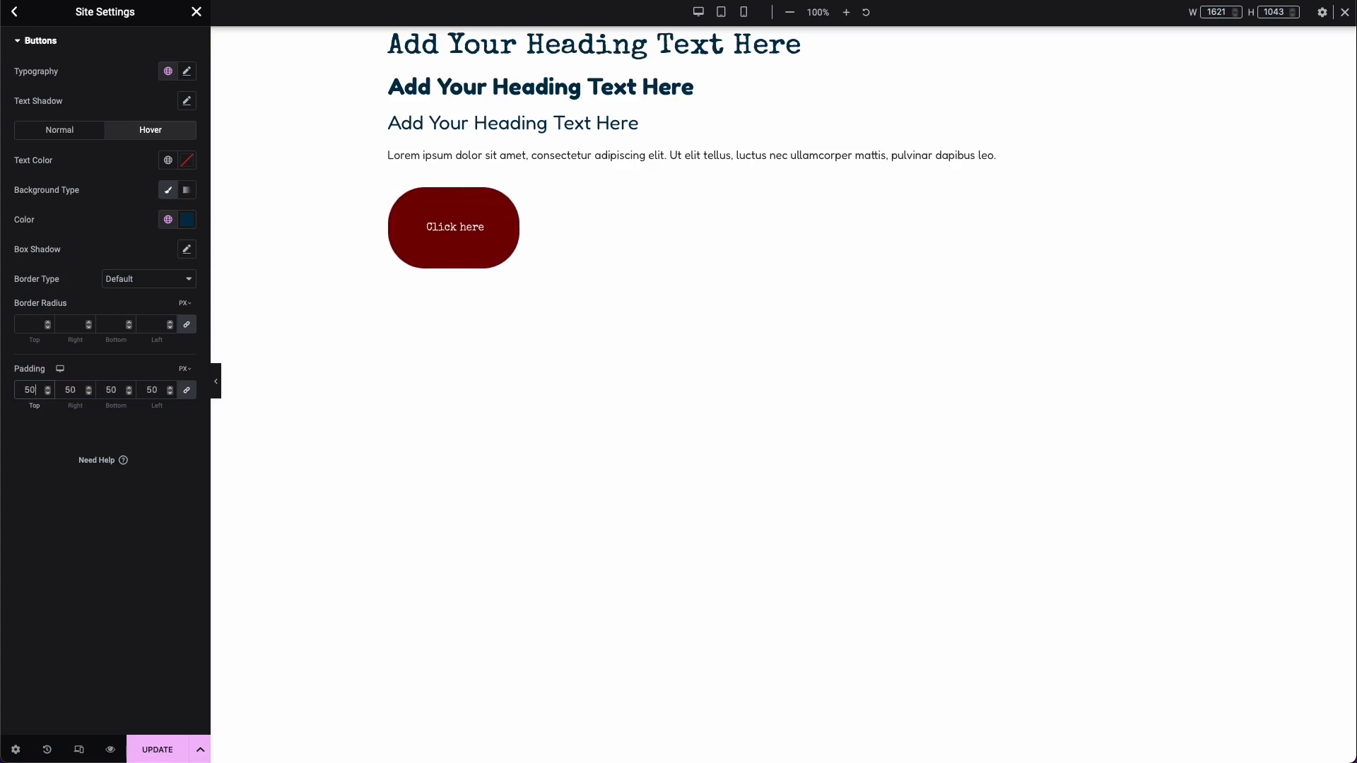
pyautogui.press('BackSpace')
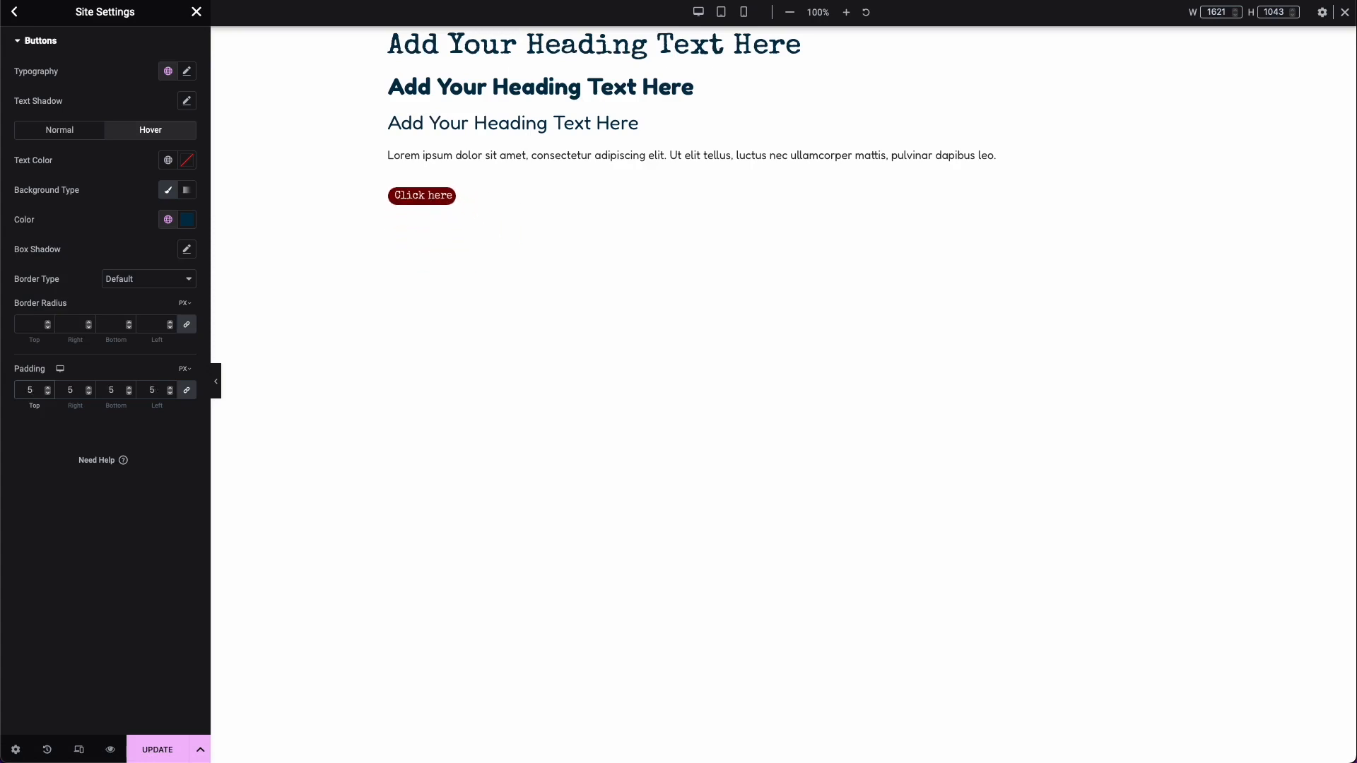
pyautogui.press('BackSpace')
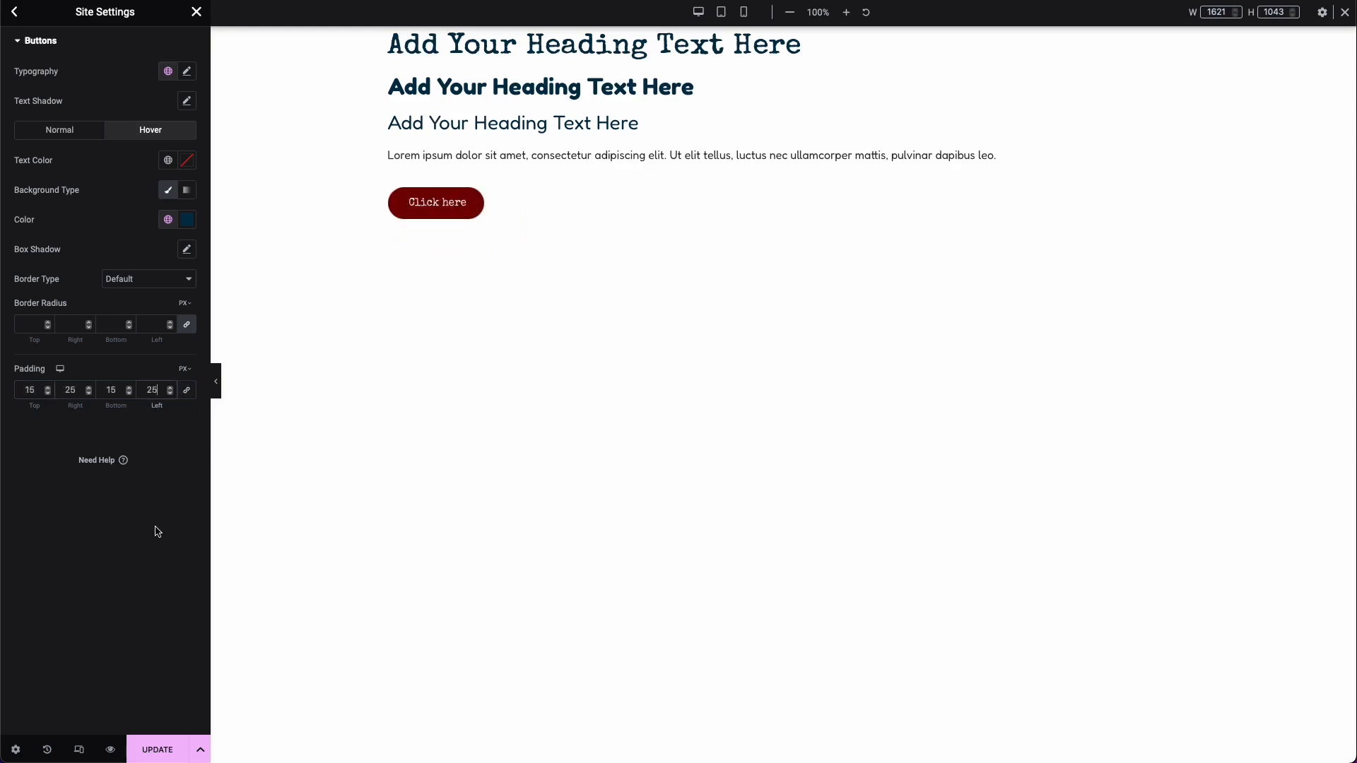
pyautogui.click(154, 527)
# Step: Save the button style changes and examine the theme style's Images settings in both normal and hover states
pyautogui.click(159, 744)
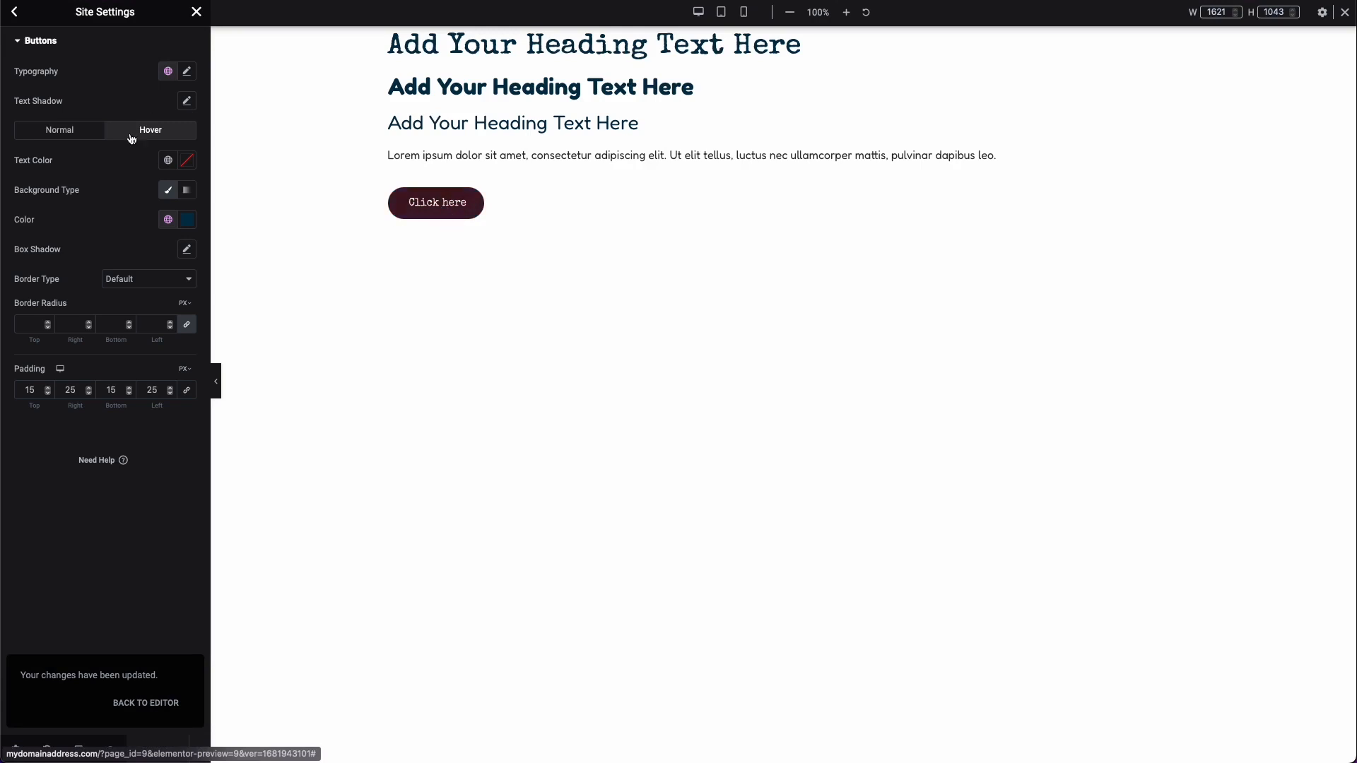
pyautogui.click(15, 12)
pyautogui.click(107, 225)
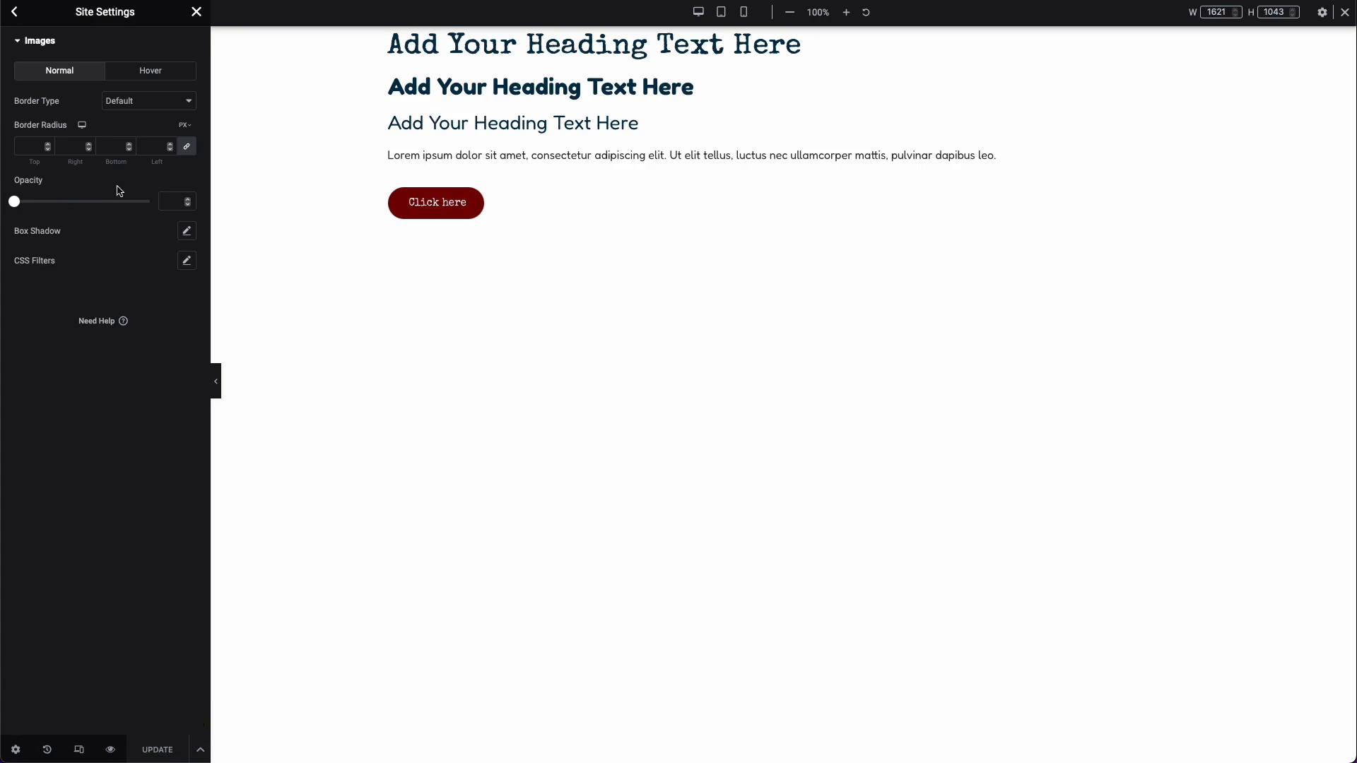
pyautogui.click(125, 86)
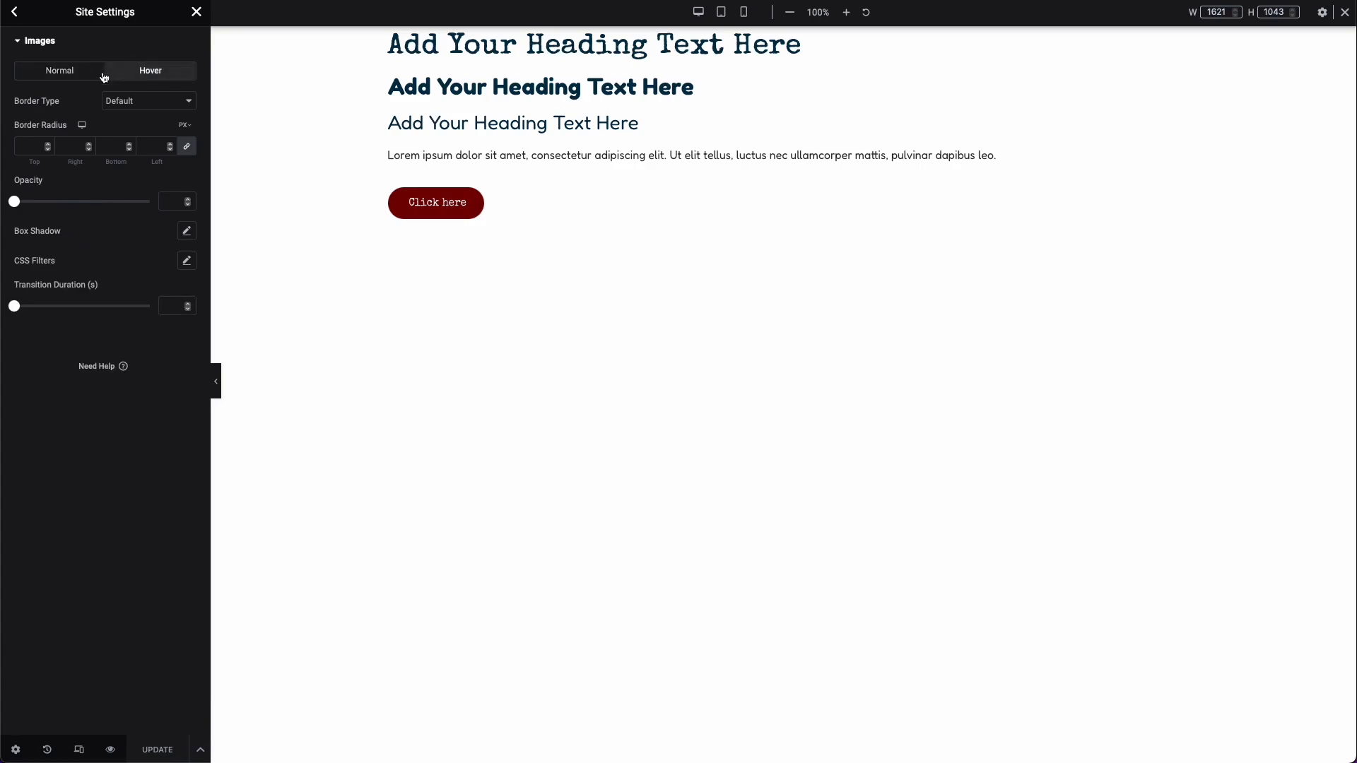
pyautogui.click(104, 75)
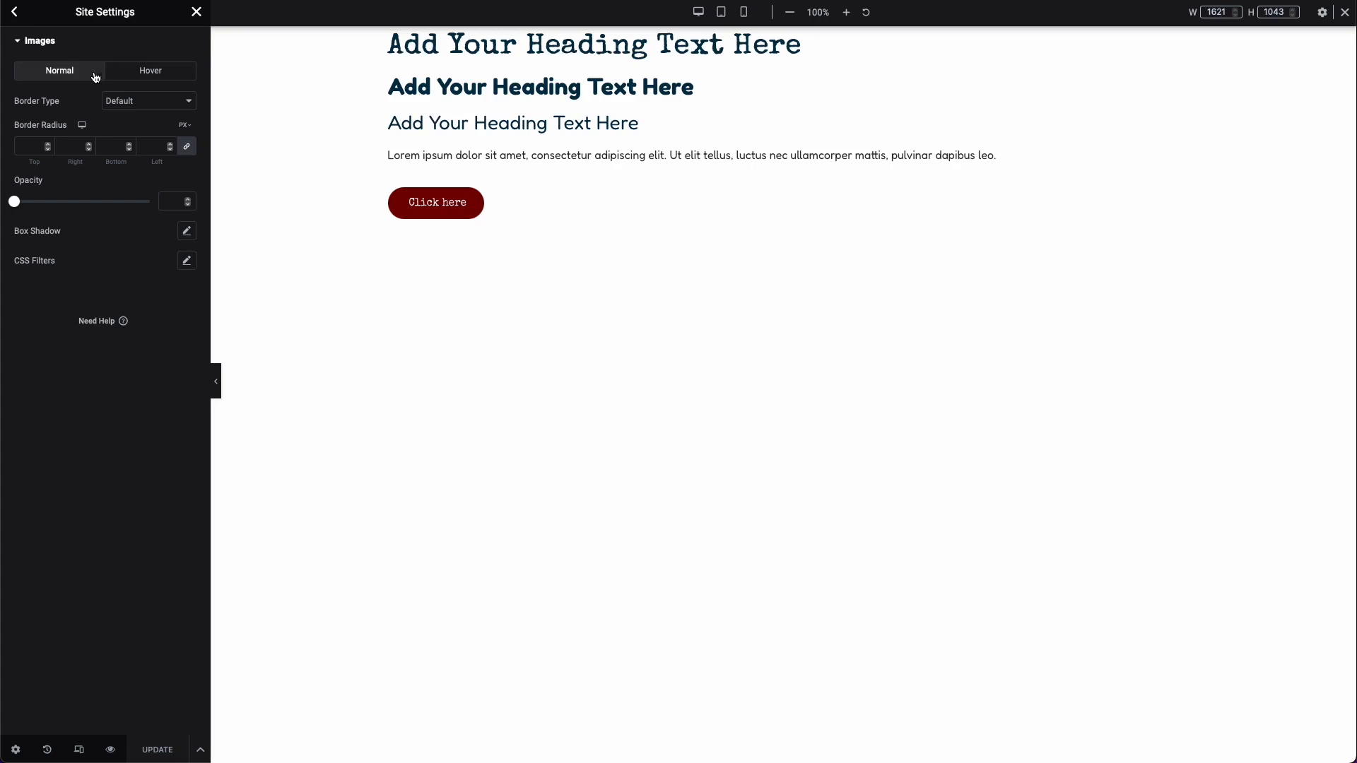
pyautogui.click(15, 12)
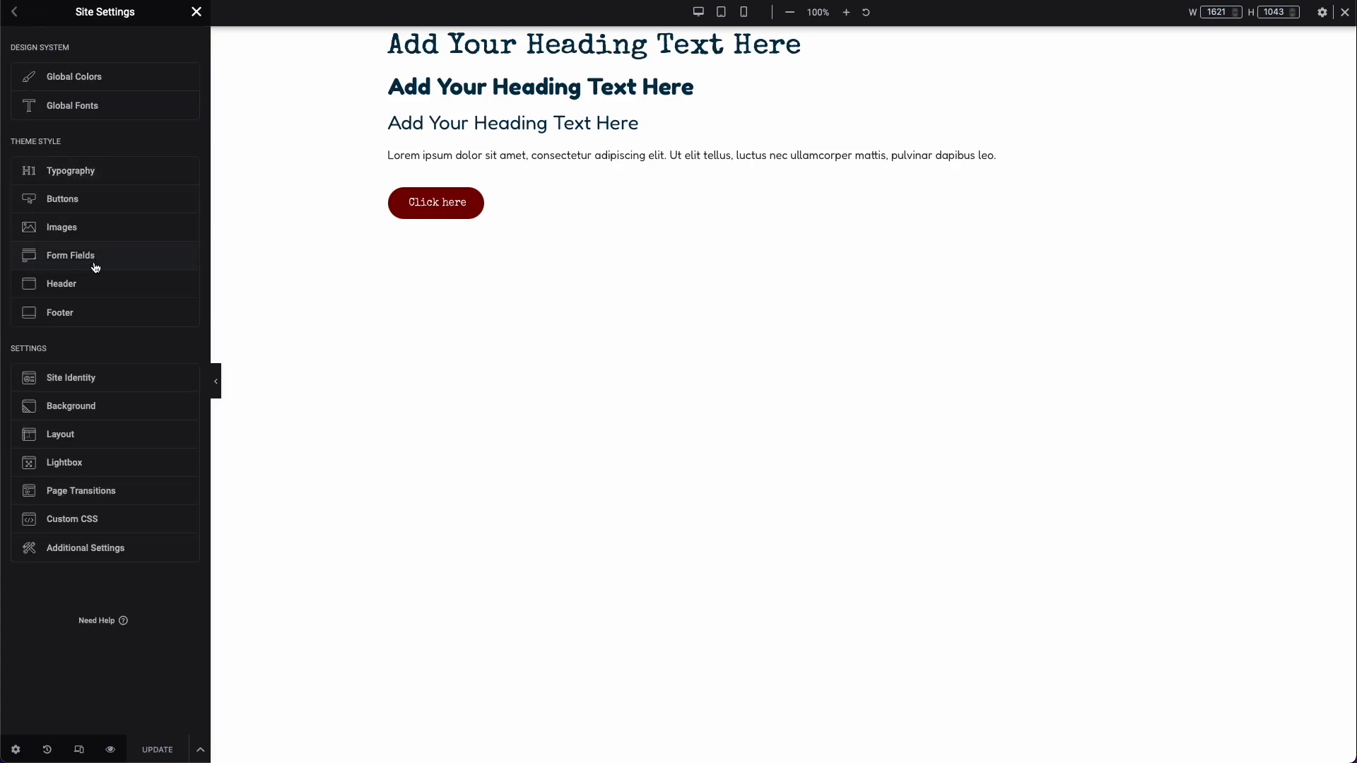
# Step: Examine the Form Fields style settings, search the widgets for "form", and return to Site Settings
pyautogui.click(100, 259)
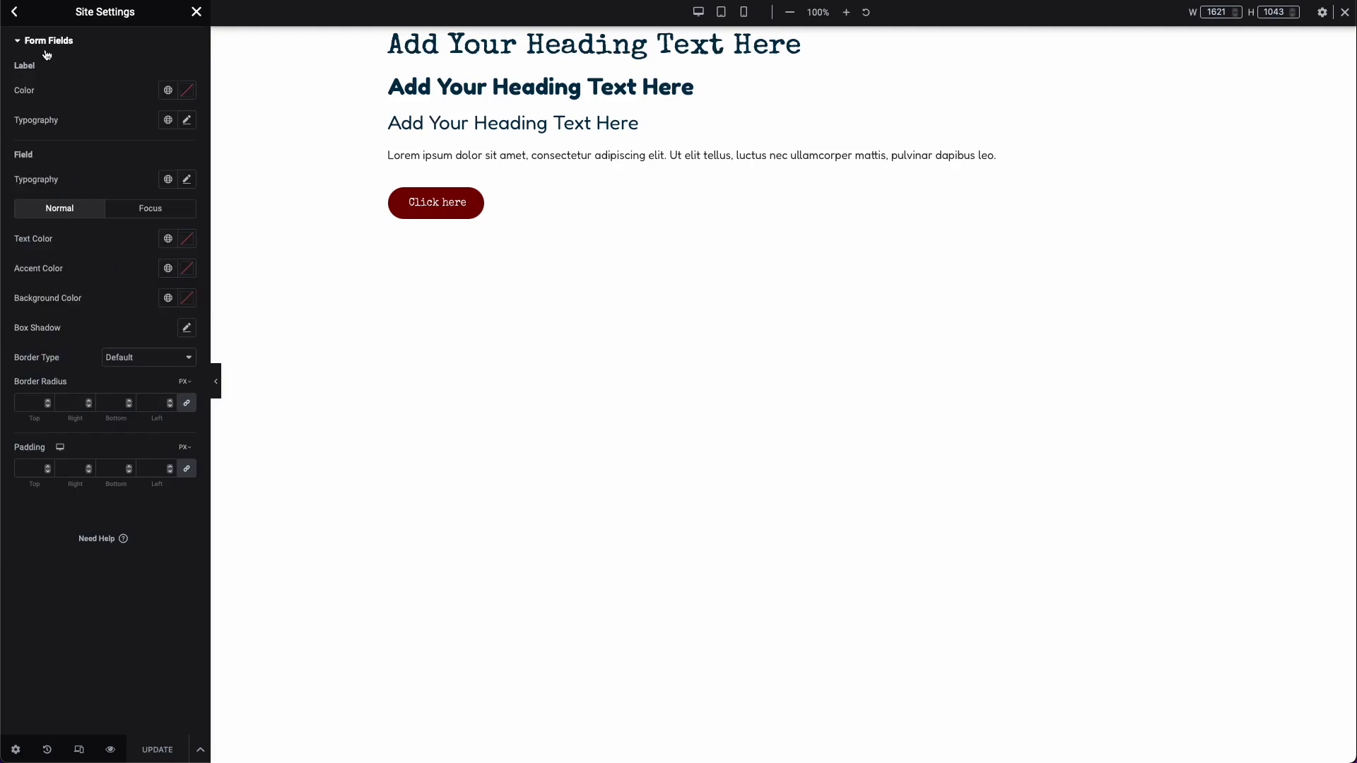
pyautogui.click(15, 12)
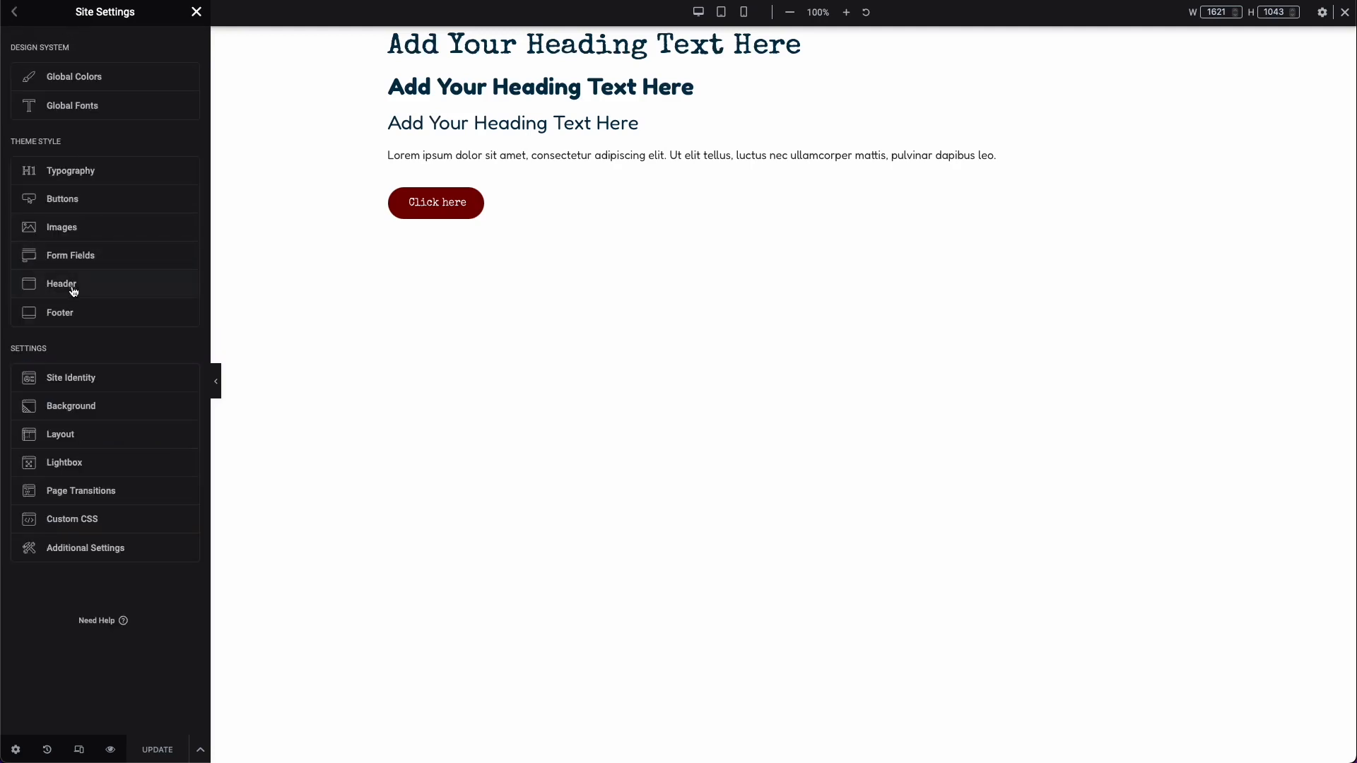
pyautogui.click(197, 12)
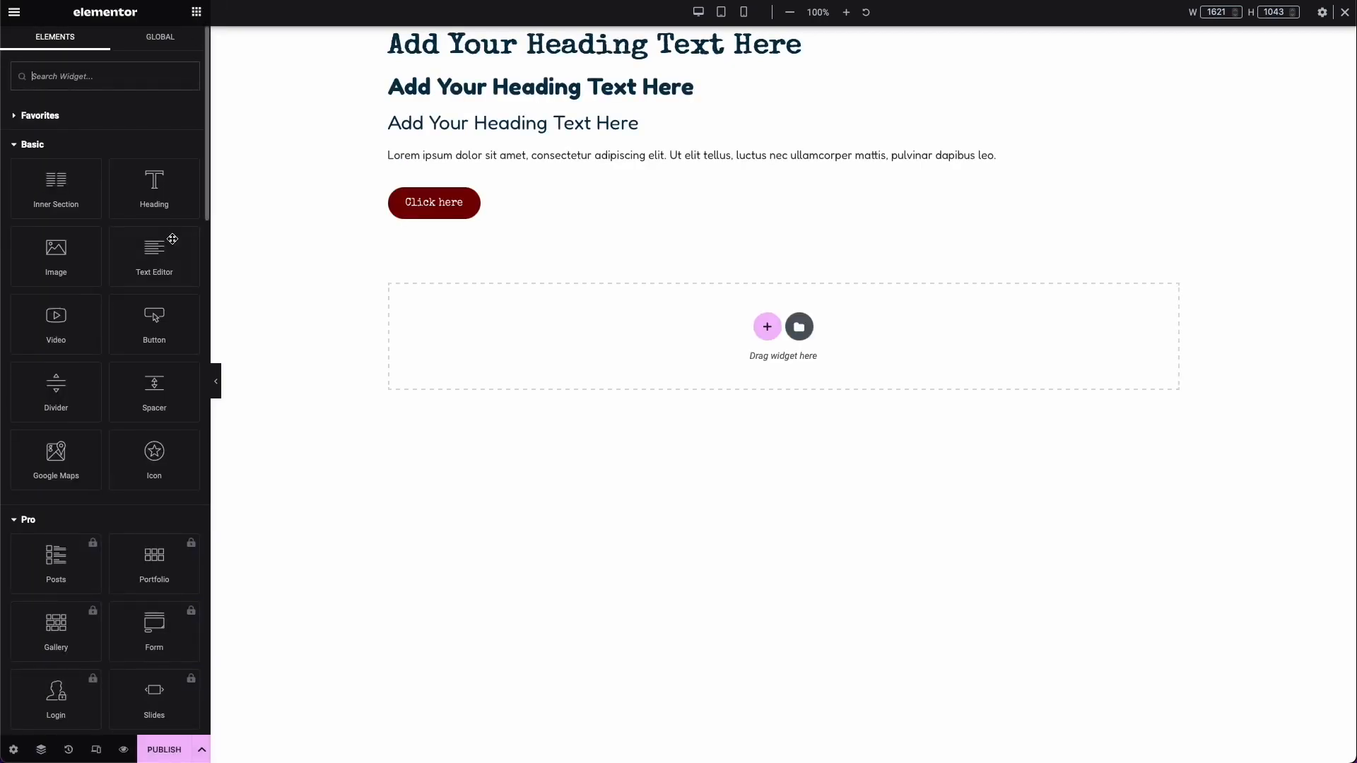
pyautogui.write('form')
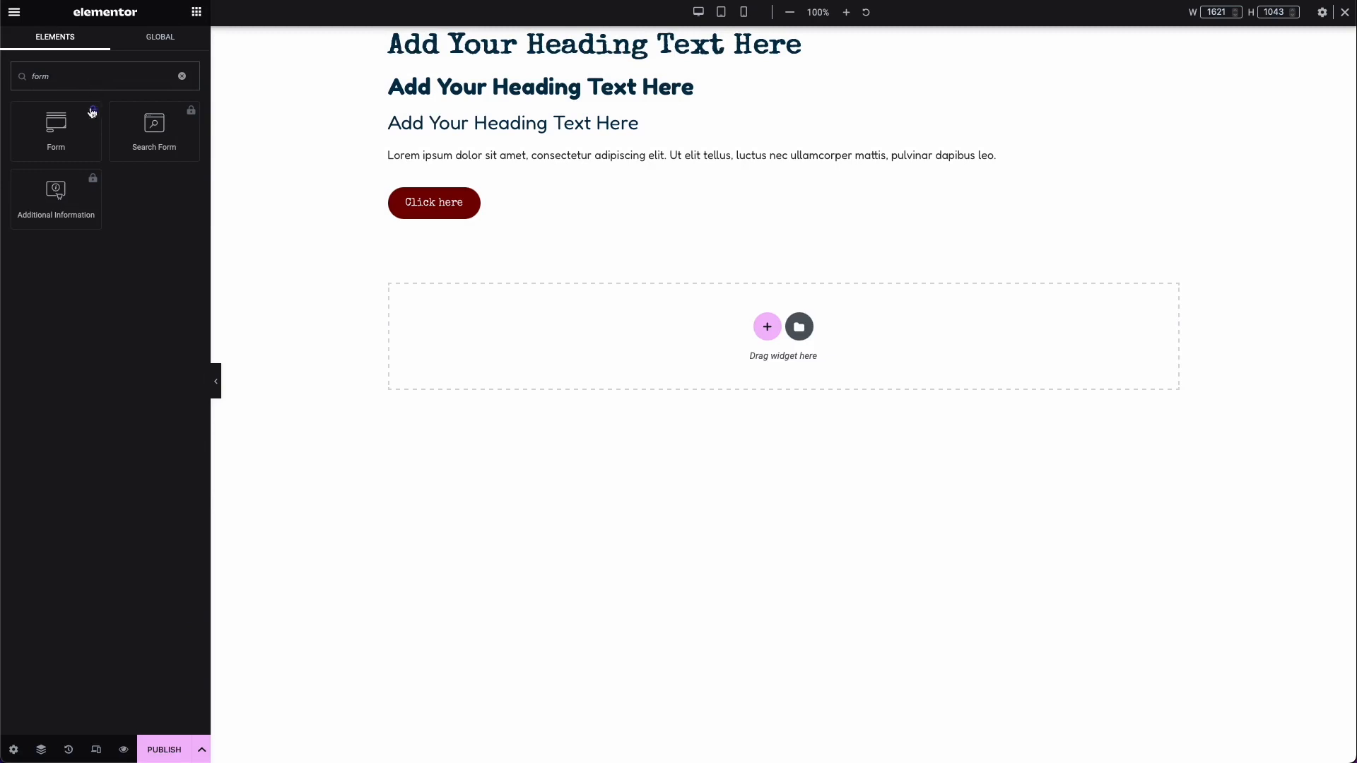
pyautogui.click(197, 13)
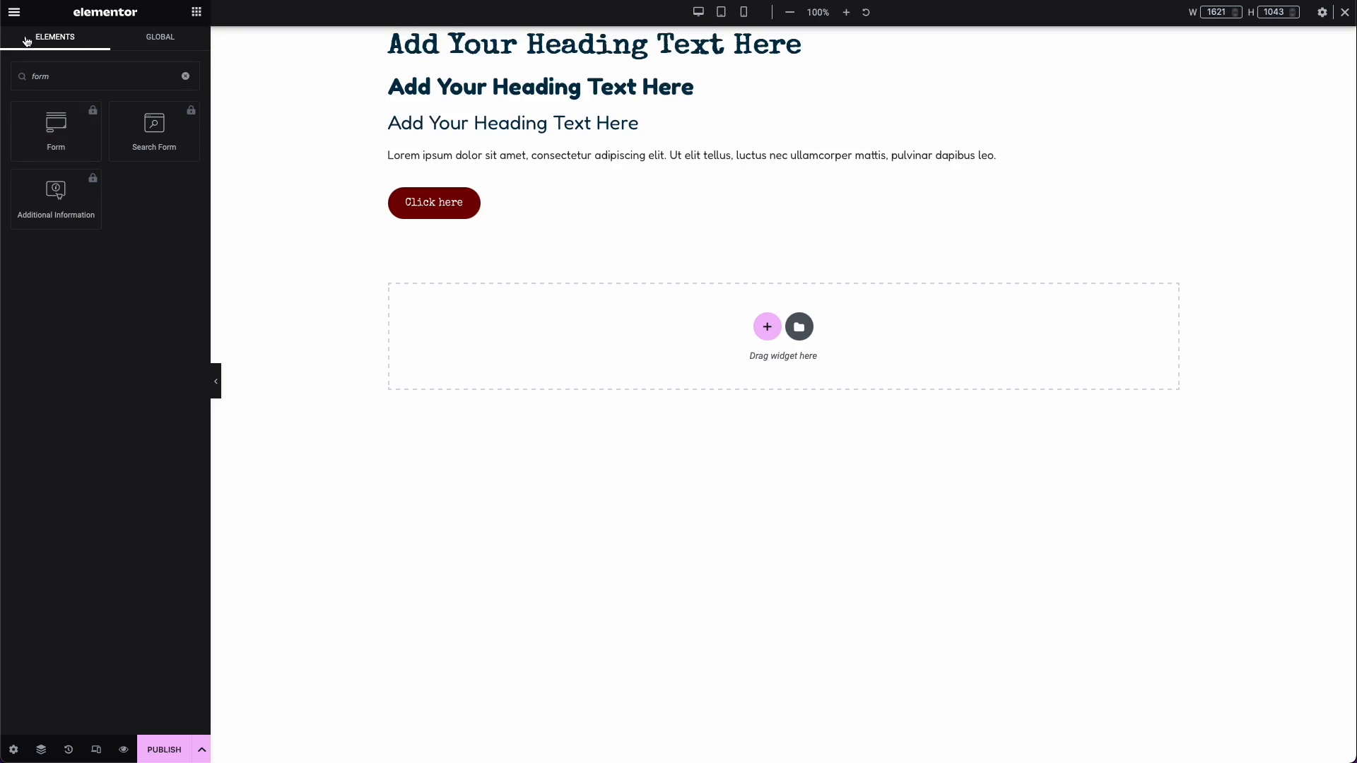
pyautogui.click(52, 74)
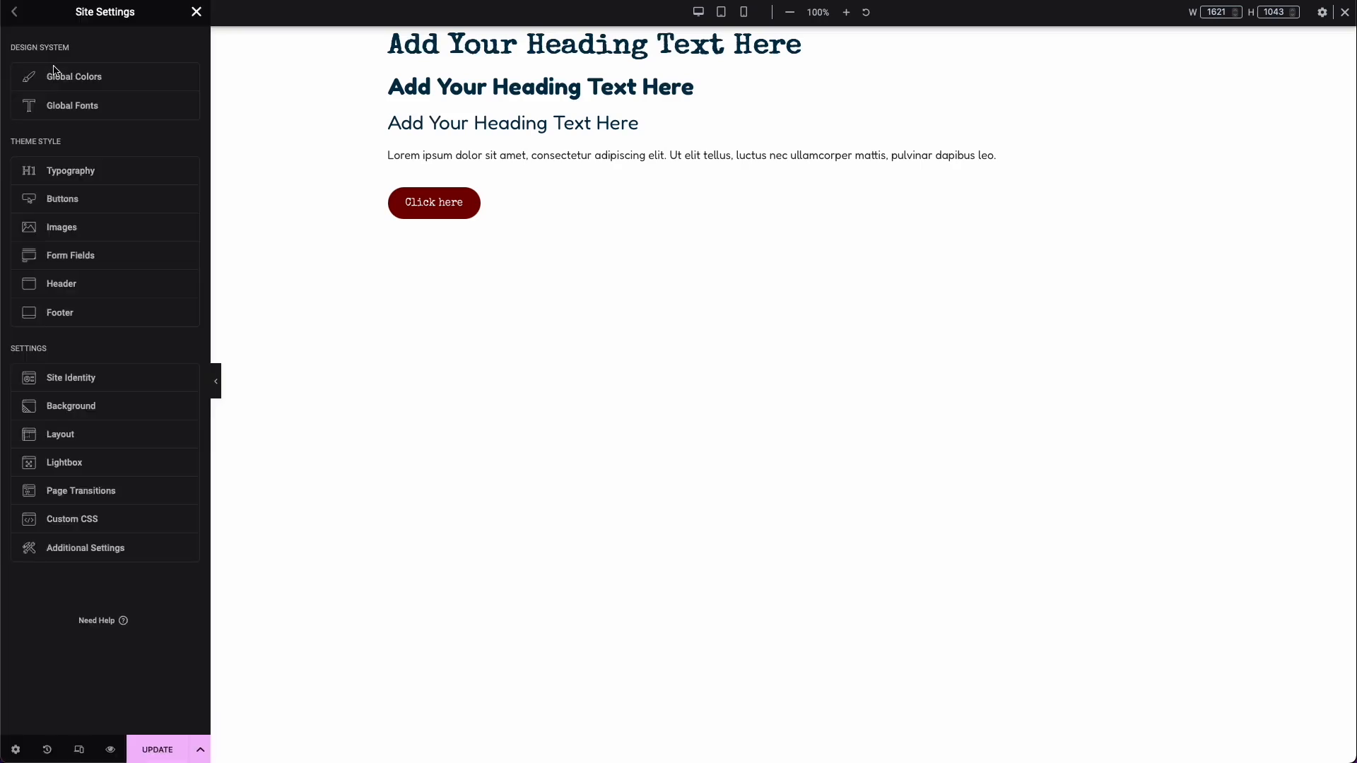
# Step: Examine the theme's Header settings, including its Site Logo, Tagline and Menu sections
pyautogui.click(57, 288)
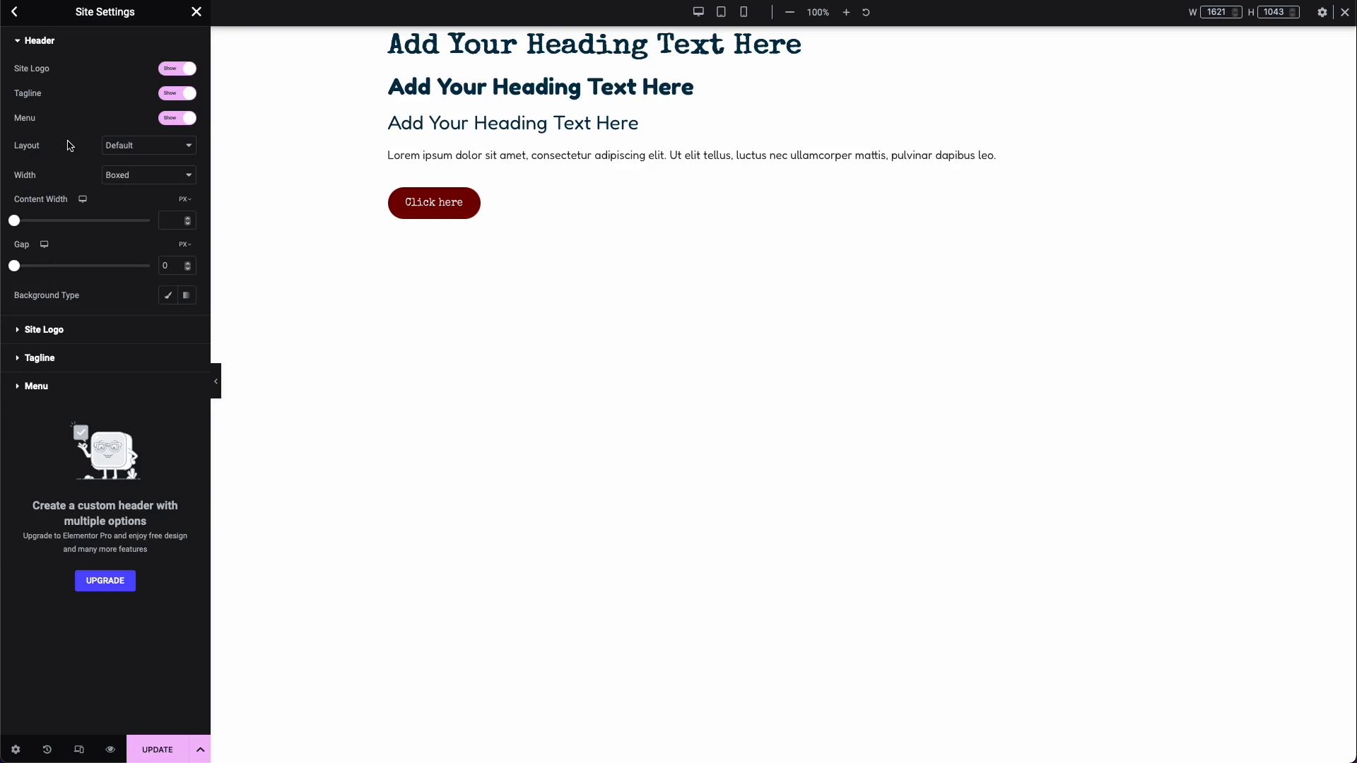
pyautogui.click(59, 327)
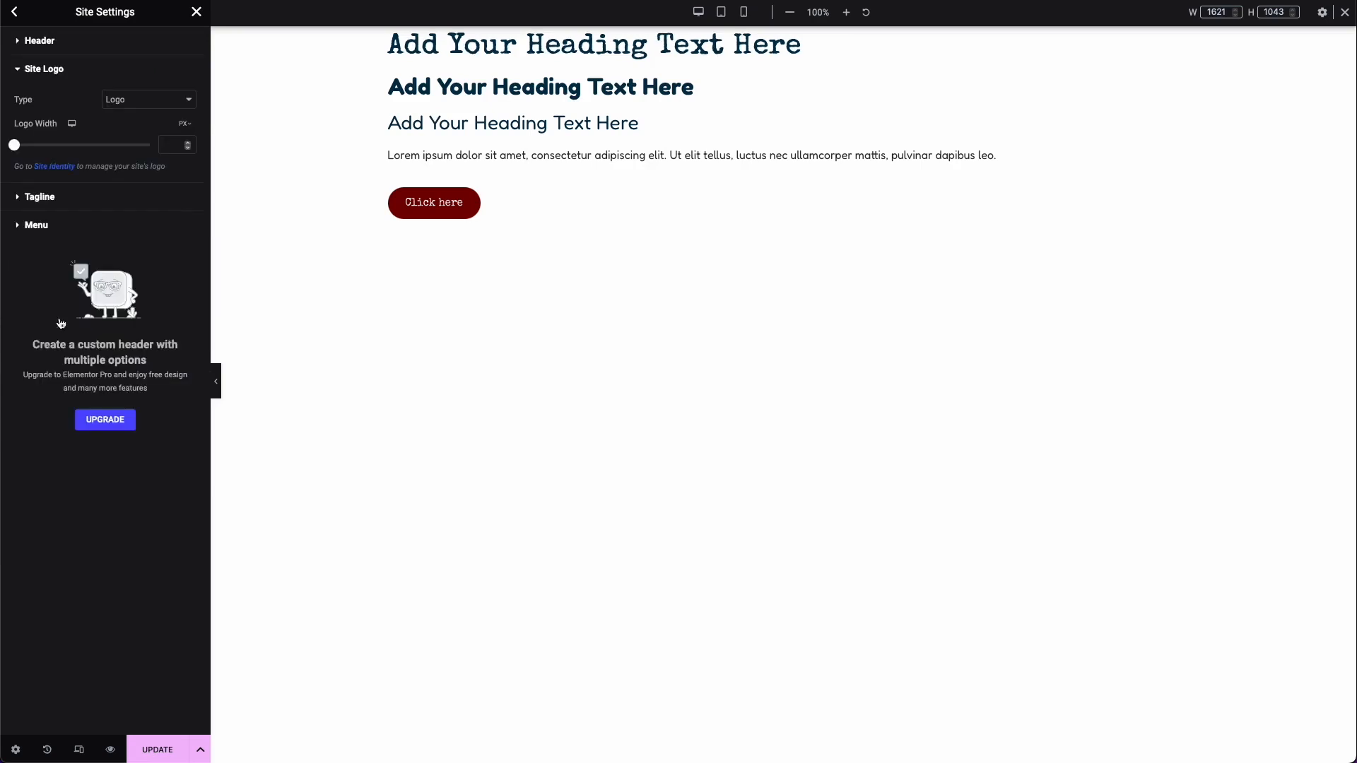
pyautogui.click(75, 208)
pyautogui.click(76, 222)
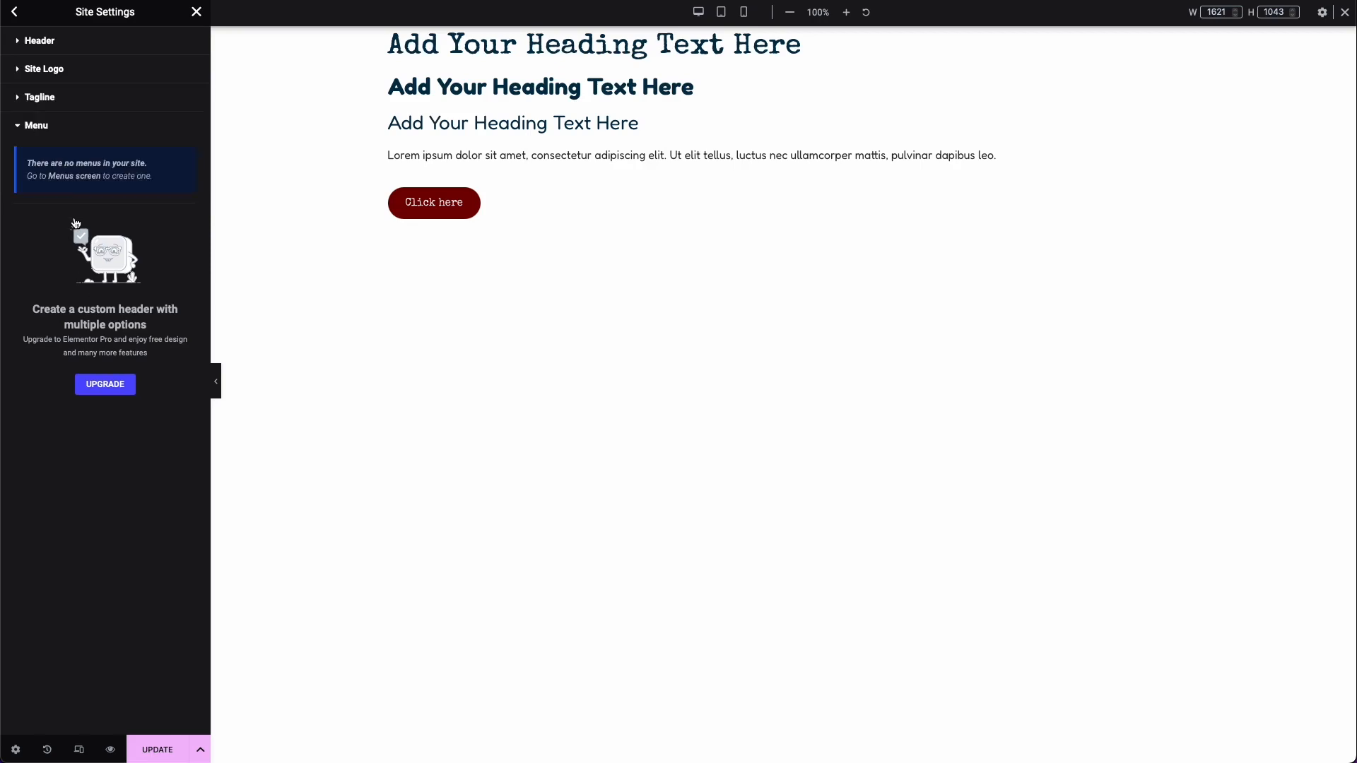
pyautogui.click(15, 14)
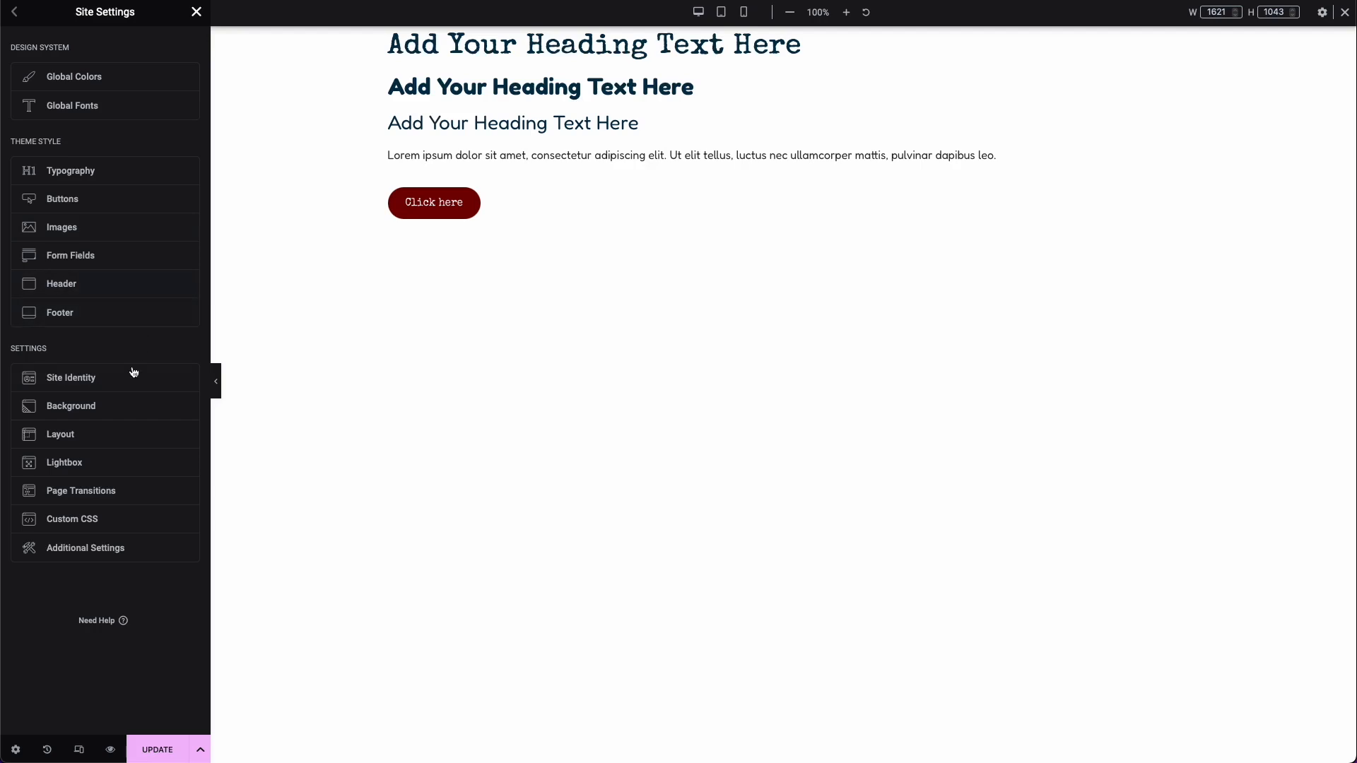
# Step: Examine the Site Identity settings for the site name, description, logo and favicon
pyautogui.click(99, 379)
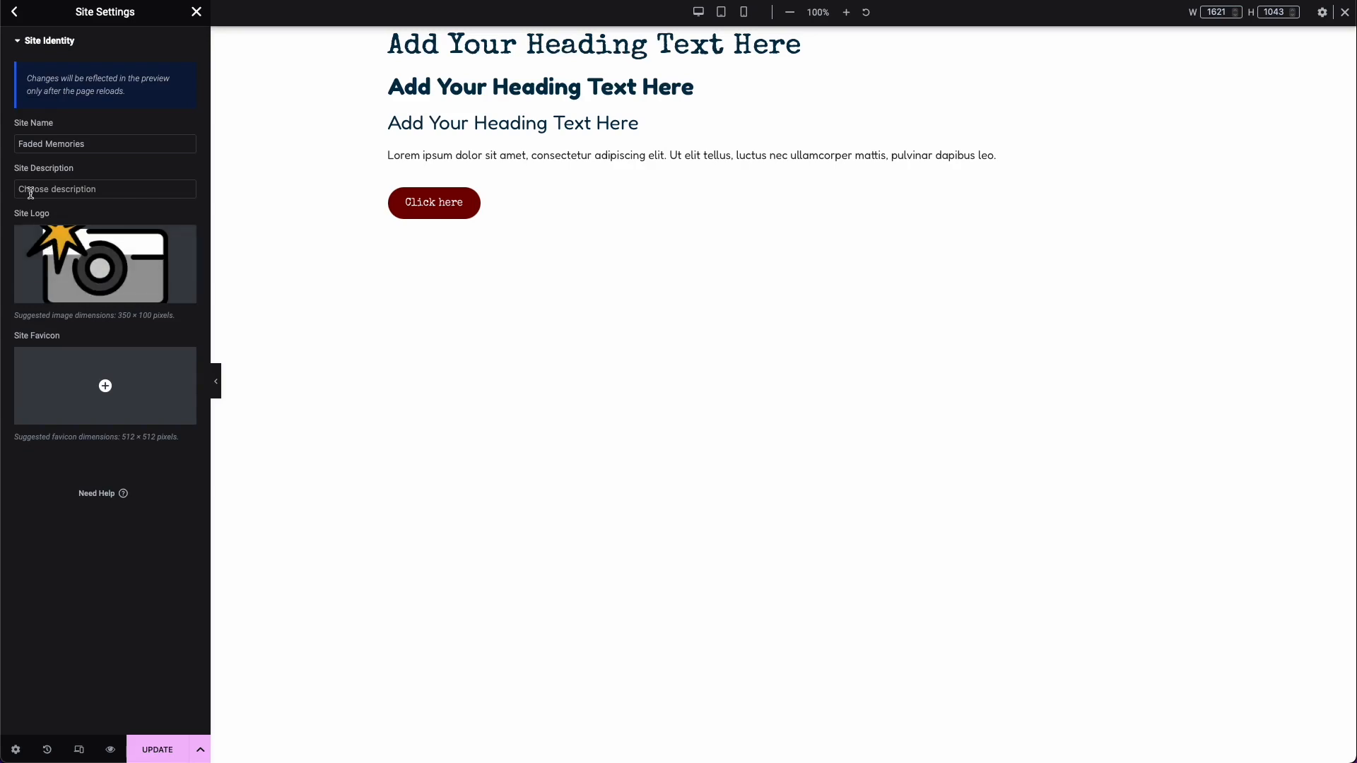
pyautogui.click(25, 148)
pyautogui.moveTo(60, 247)
pyautogui.moveTo(66, 360)
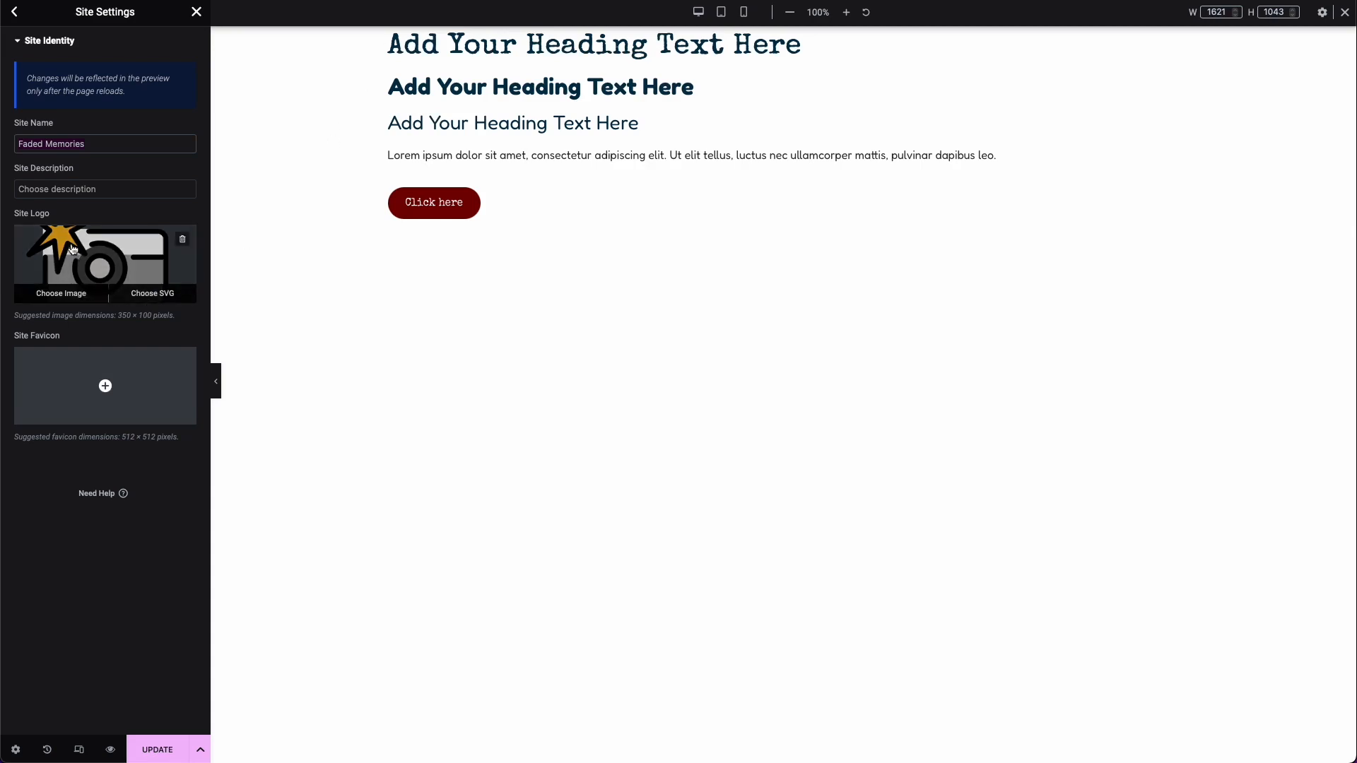
pyautogui.click(23, 14)
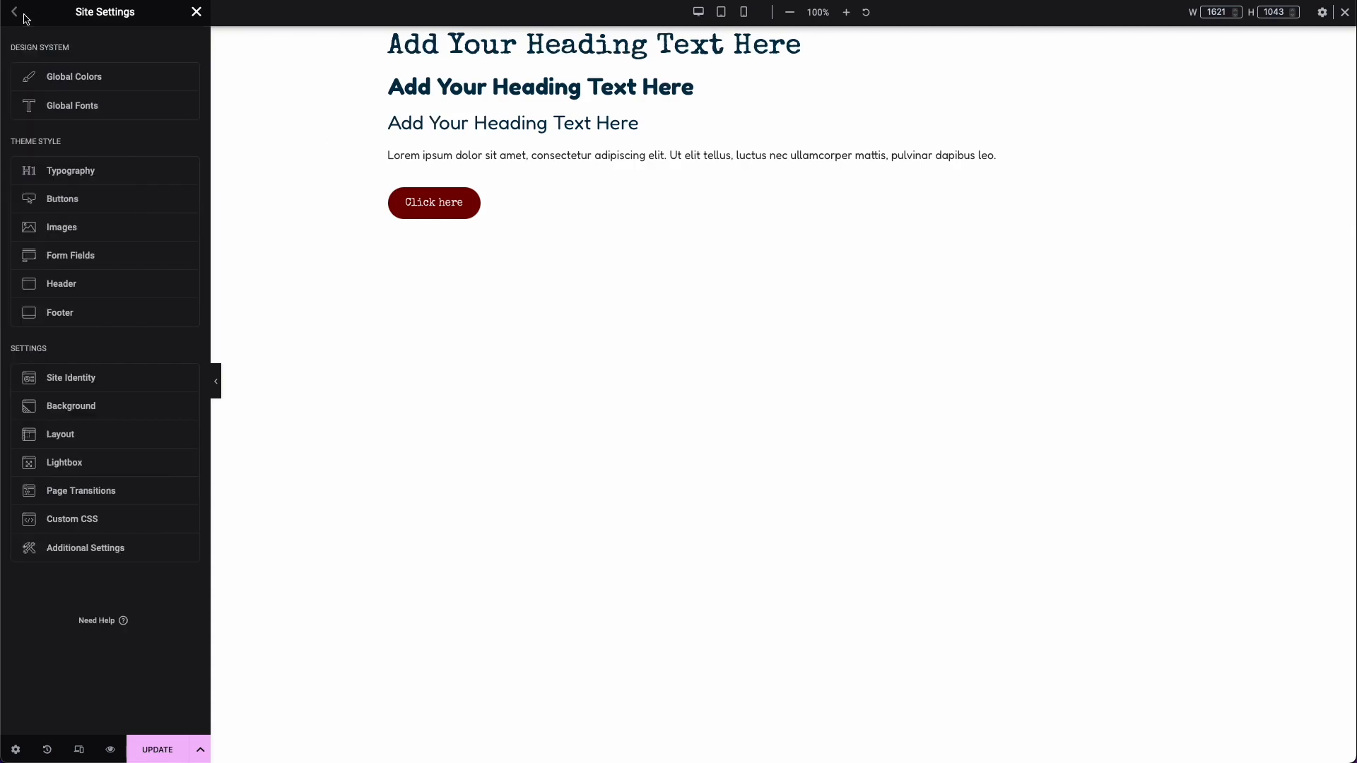
# Step: Give the site background a solid color of Fdf0d5
pyautogui.click(142, 412)
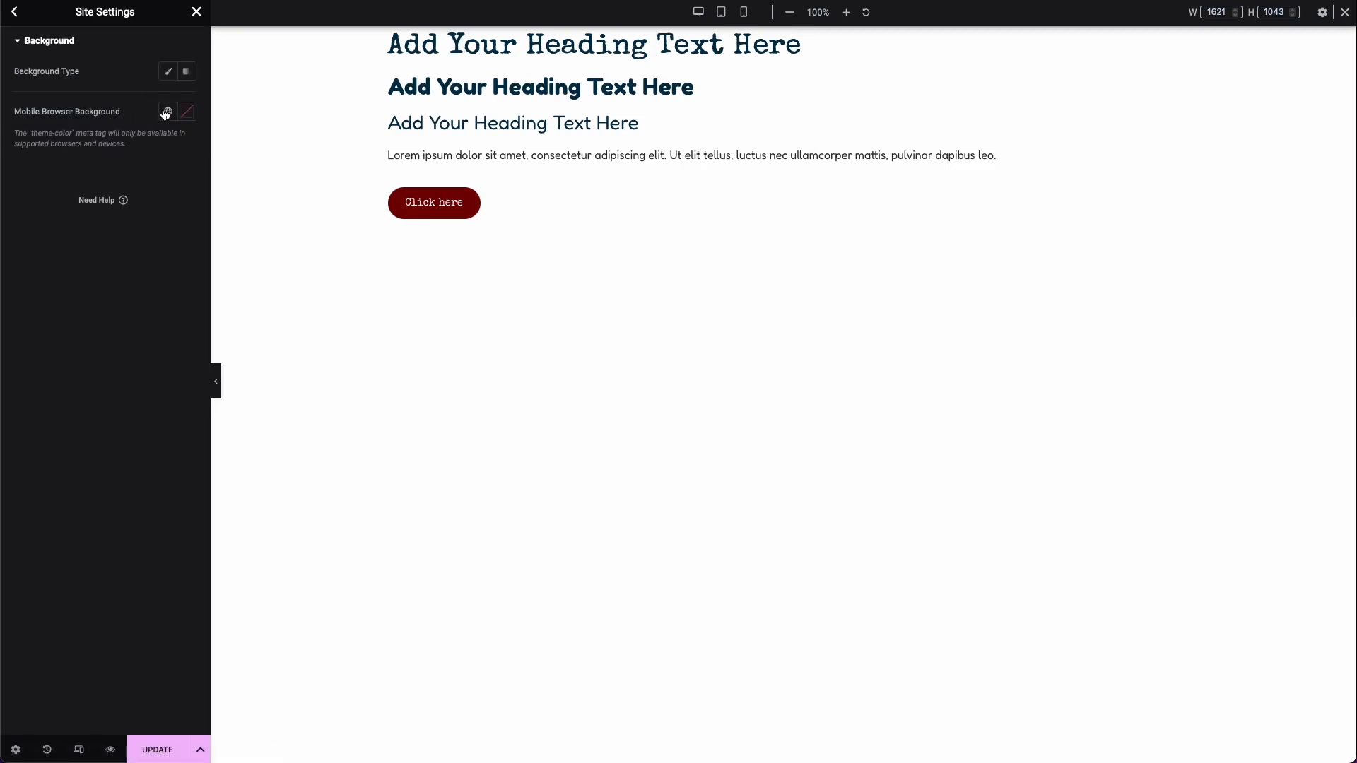
pyautogui.click(168, 71)
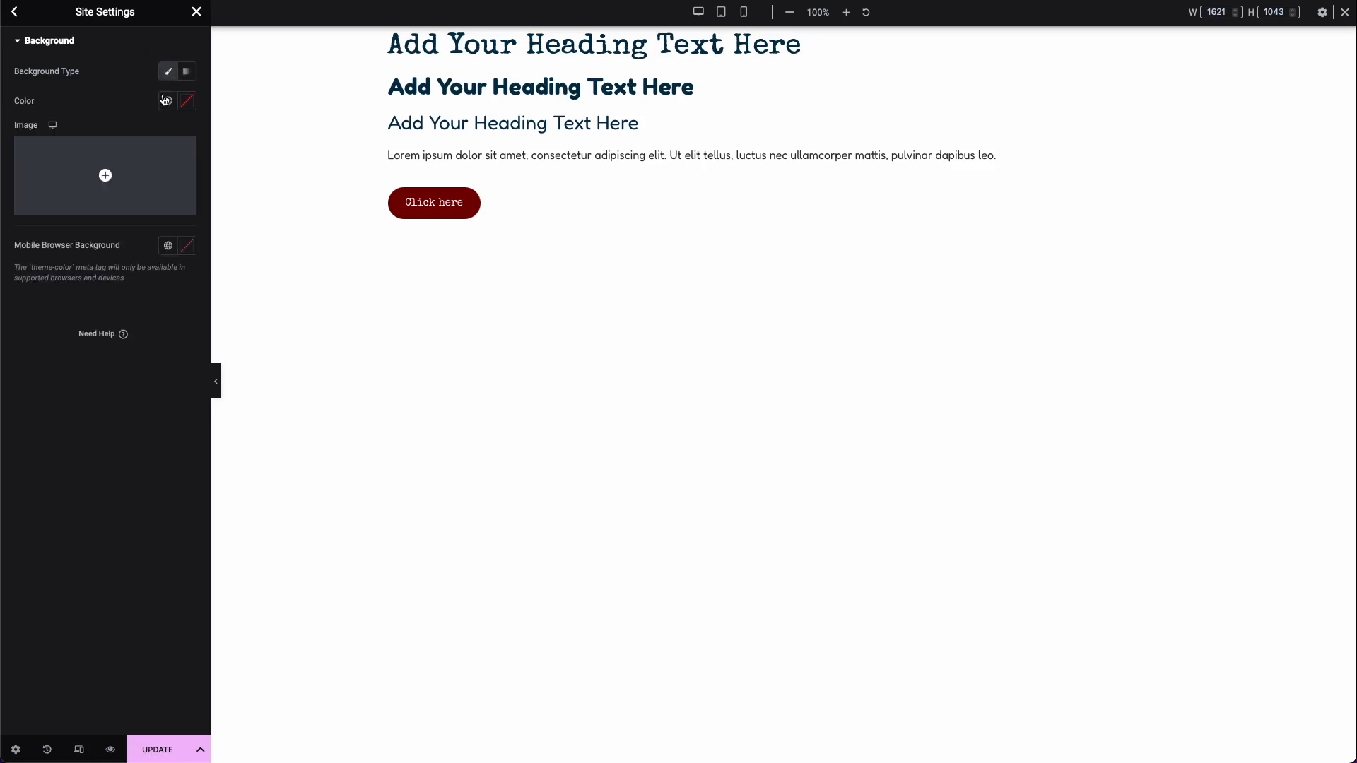
pyautogui.click(167, 100)
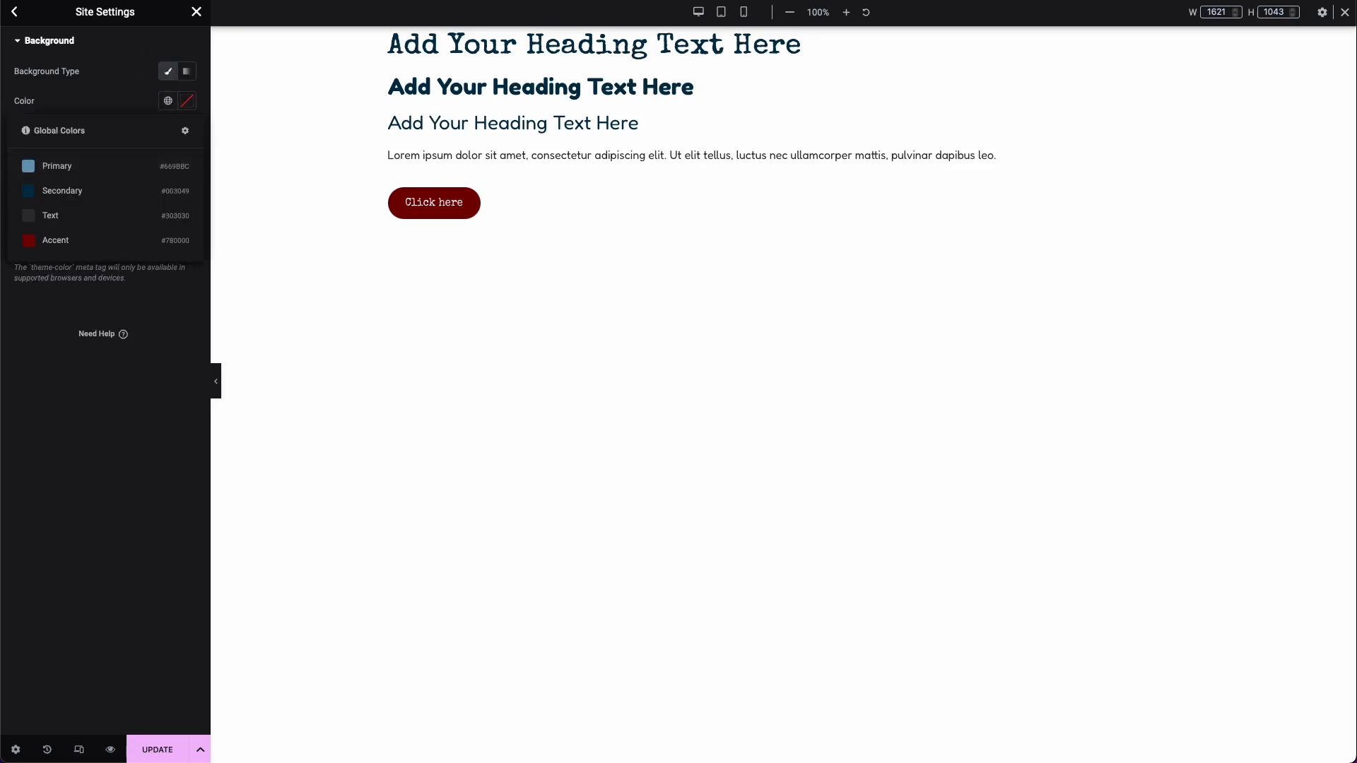
pyautogui.click(186, 105)
pyautogui.press('super+v')
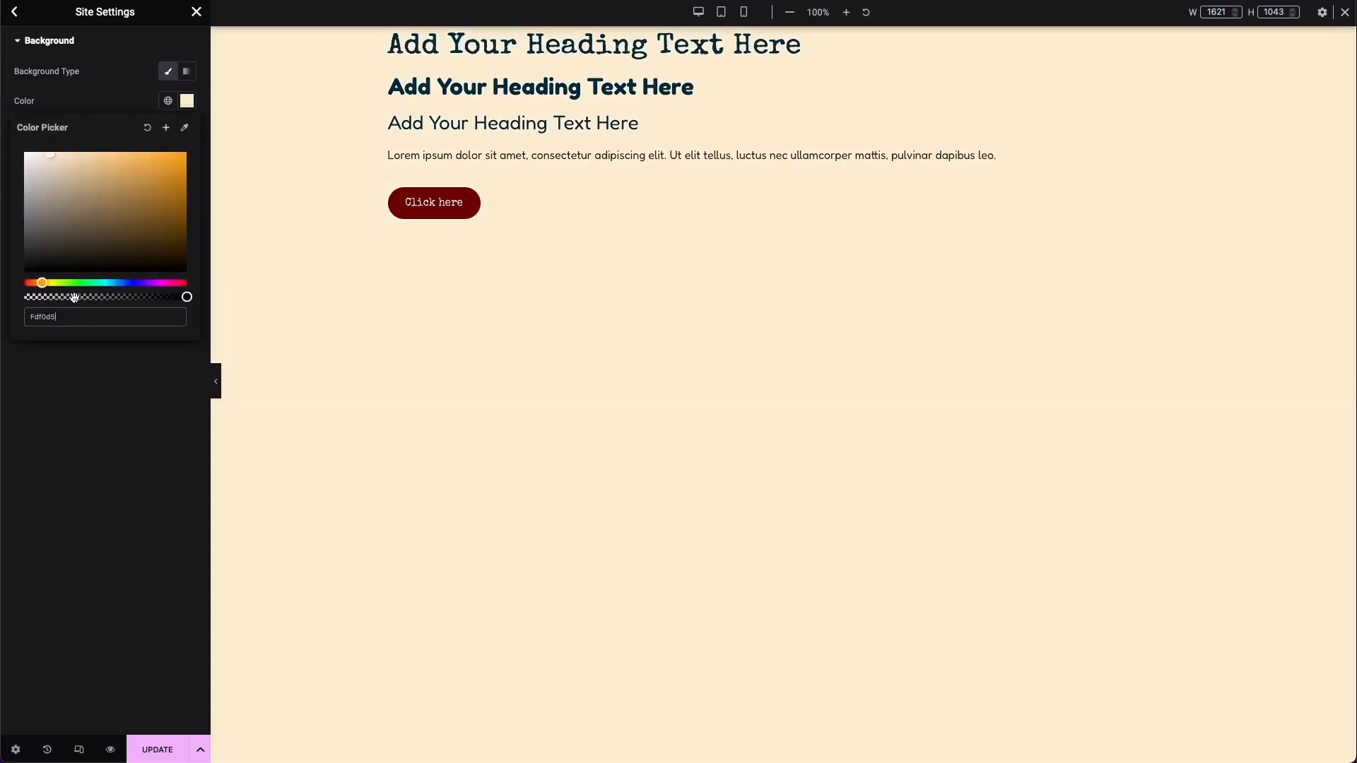
pyautogui.click(144, 404)
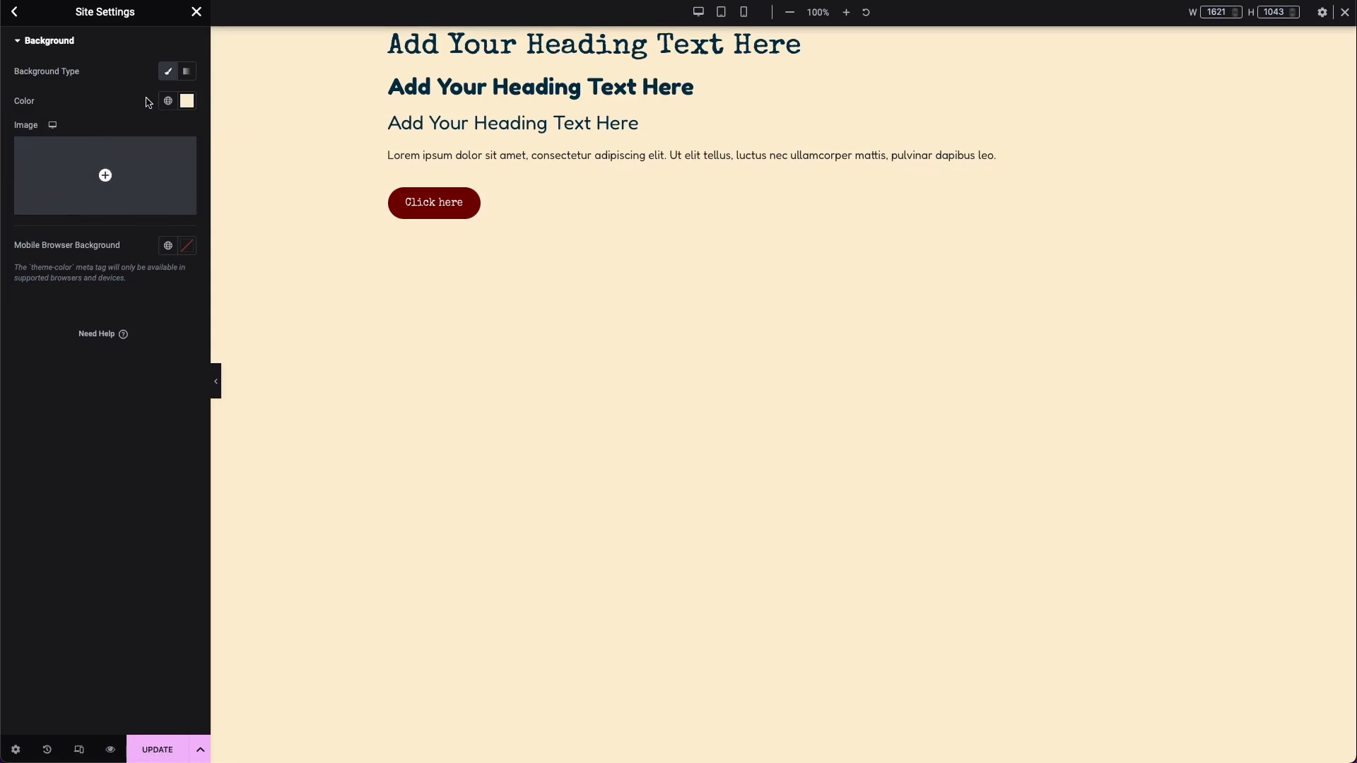
# Step: Lighten the site background color to a very pale cream and save the site settings
pyautogui.click(186, 101)
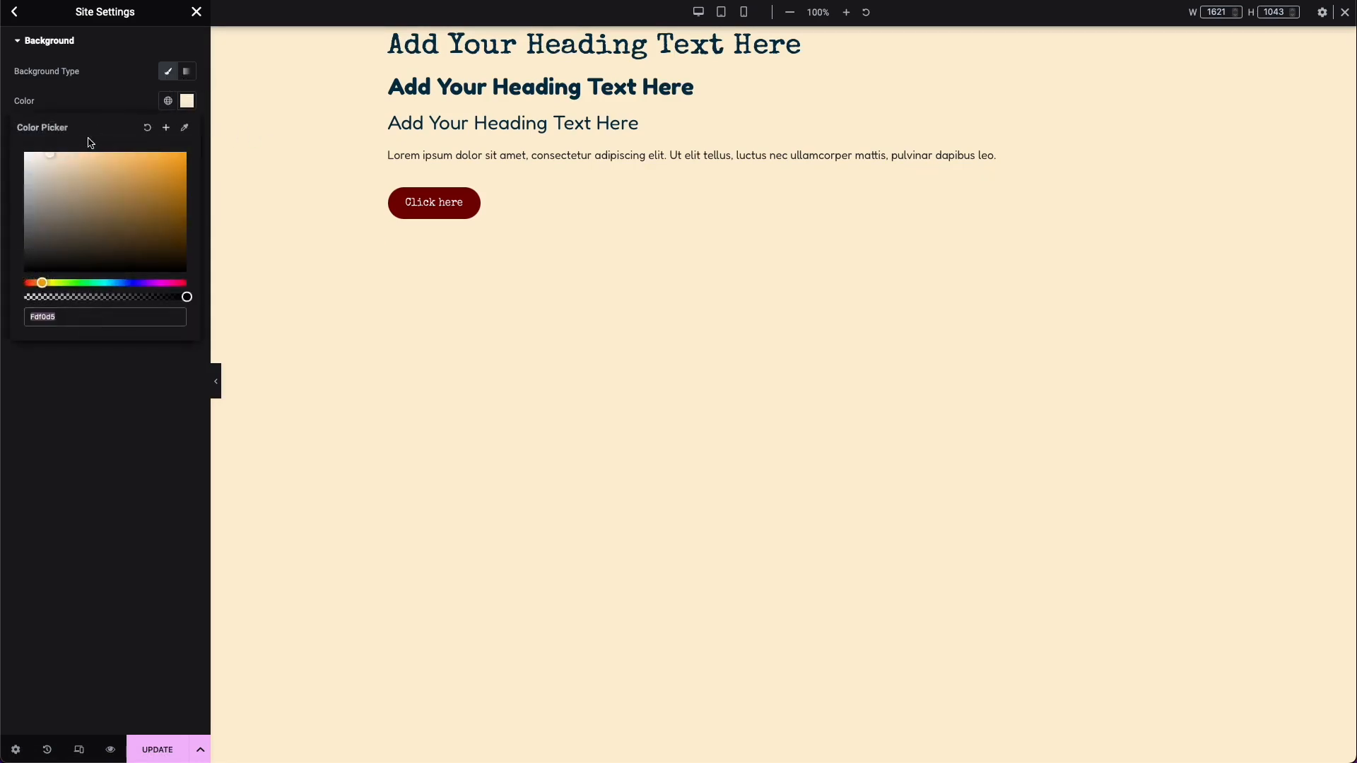
pyautogui.moveTo(49, 155); pyautogui.dragTo(26, 151)
pyautogui.click(73, 67)
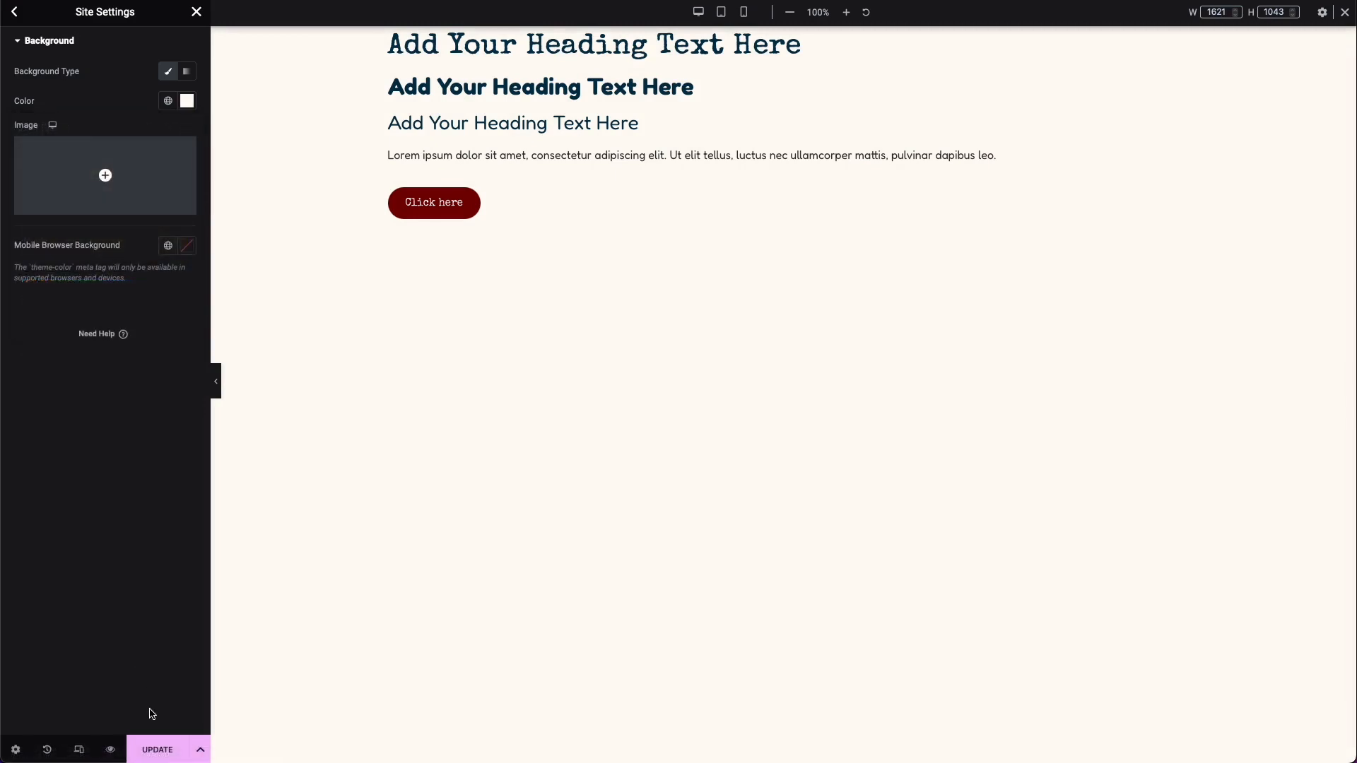
pyautogui.click(159, 749)
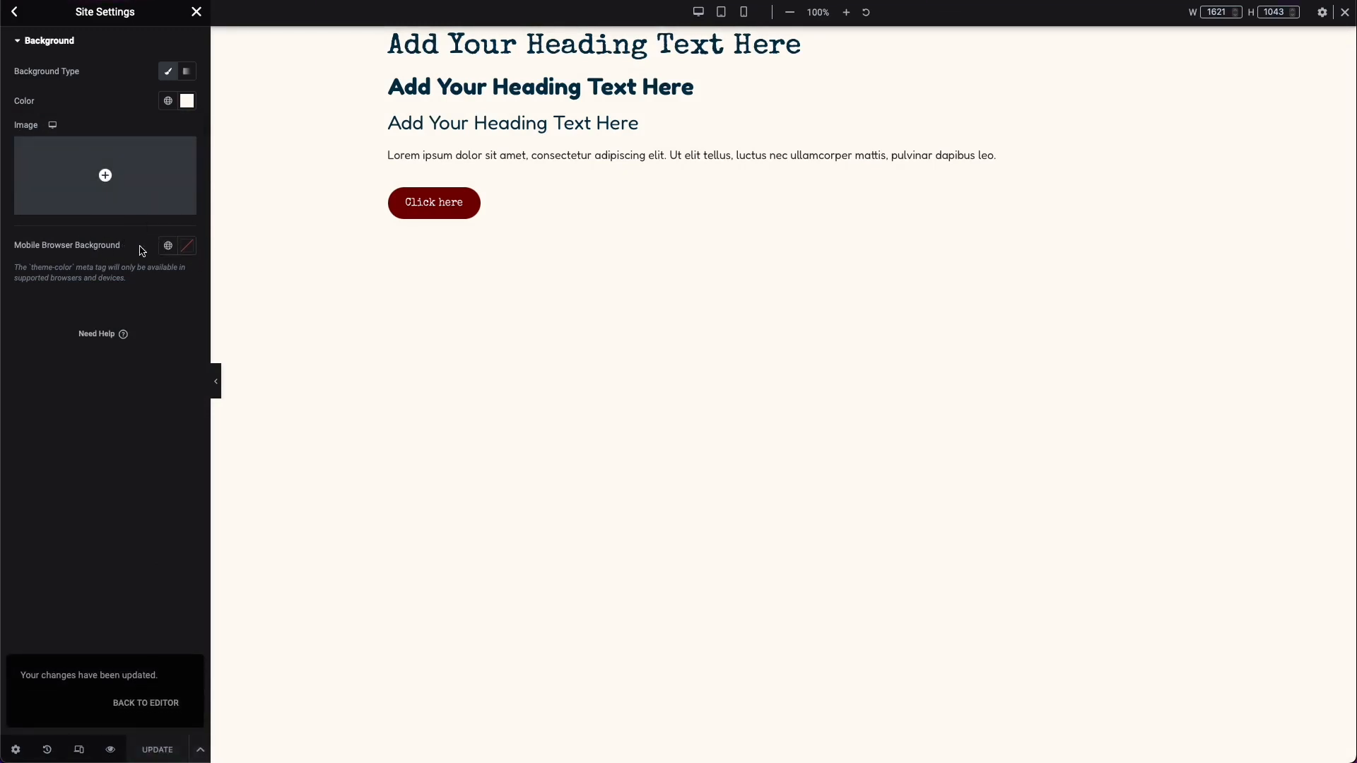
pyautogui.click(13, 12)
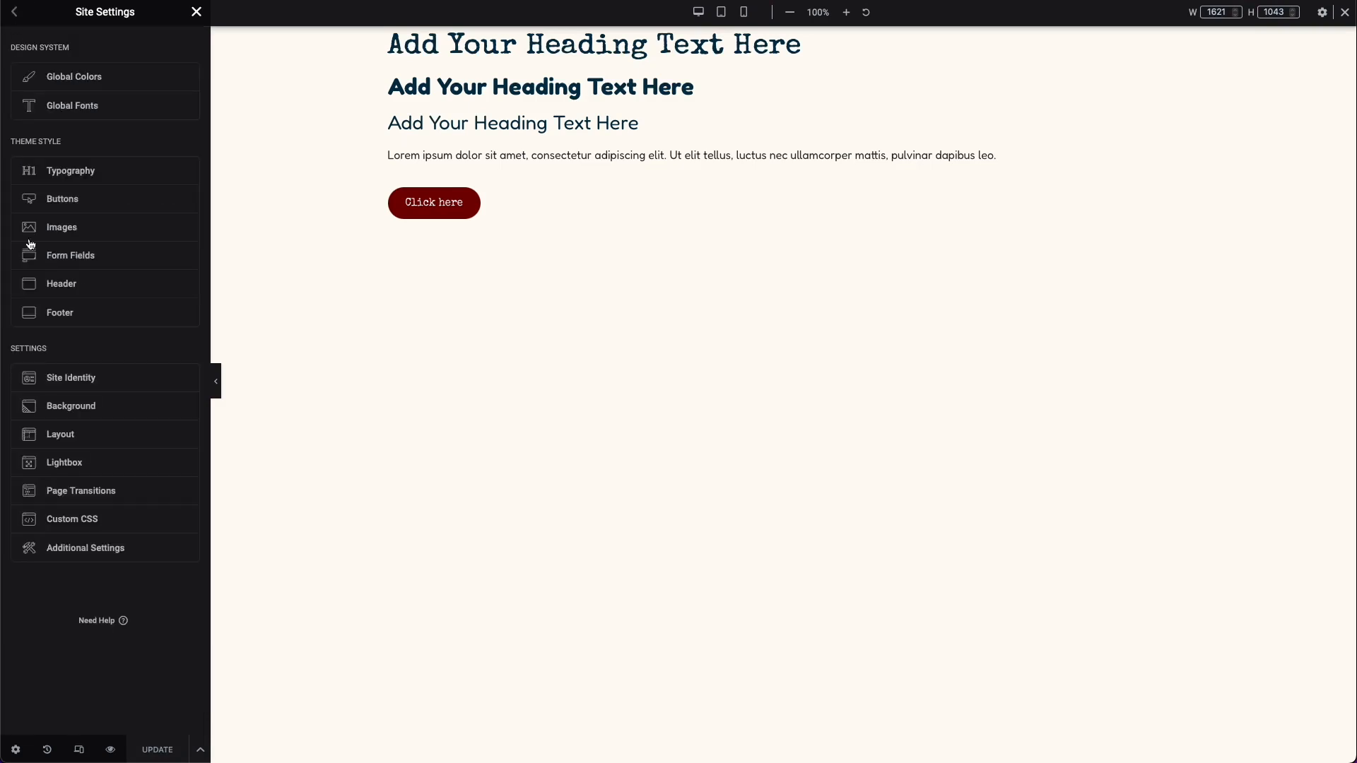
# Step: Examine the Layout settings for content width, widget spacing and default page layout, as well as the Breakpoints
pyautogui.click(88, 441)
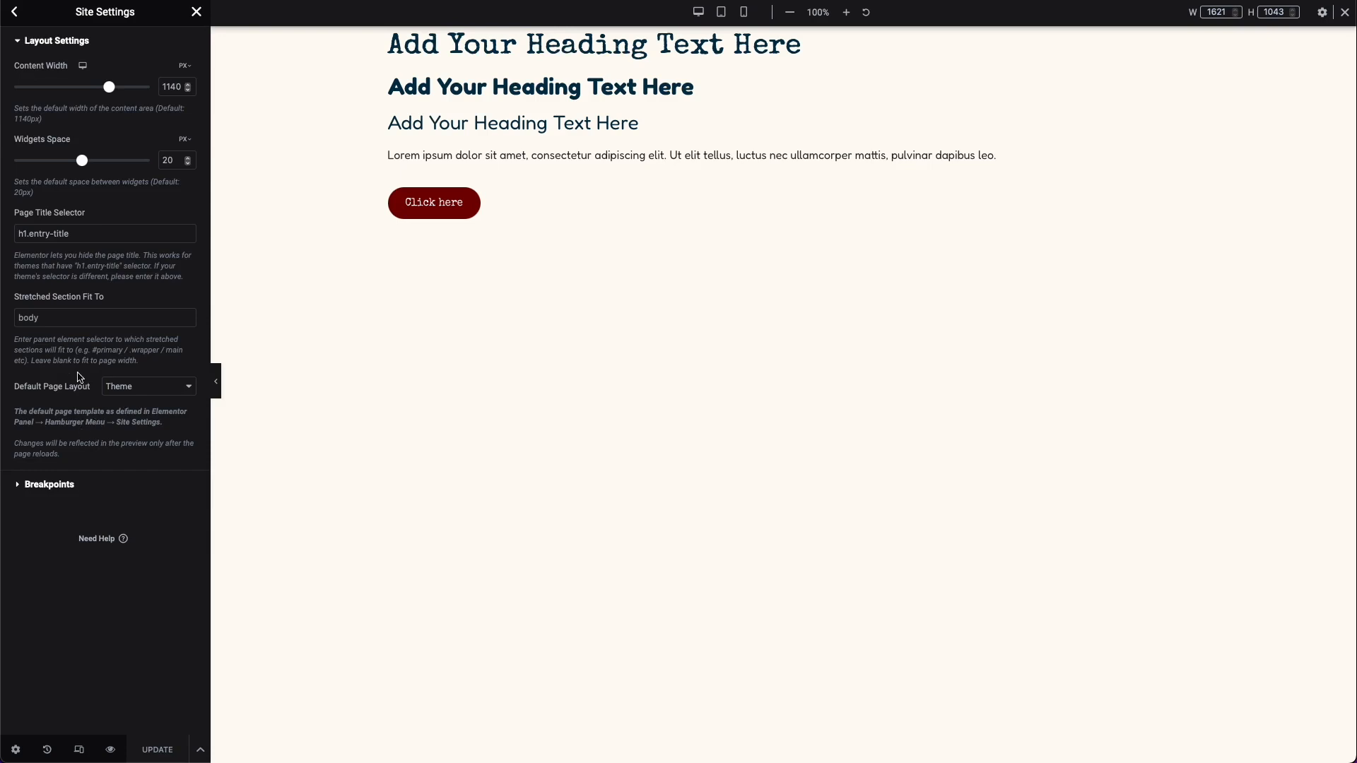
pyautogui.click(77, 499)
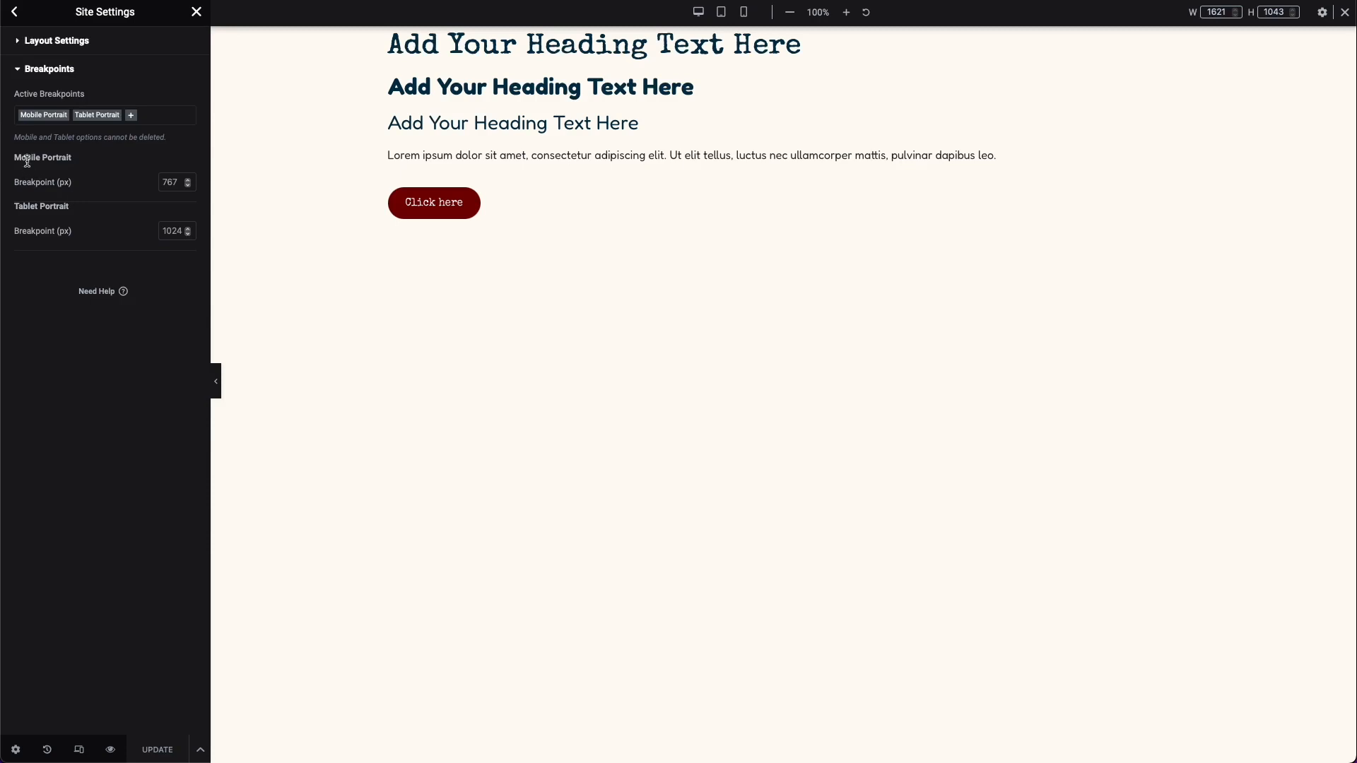
pyautogui.click(36, 51)
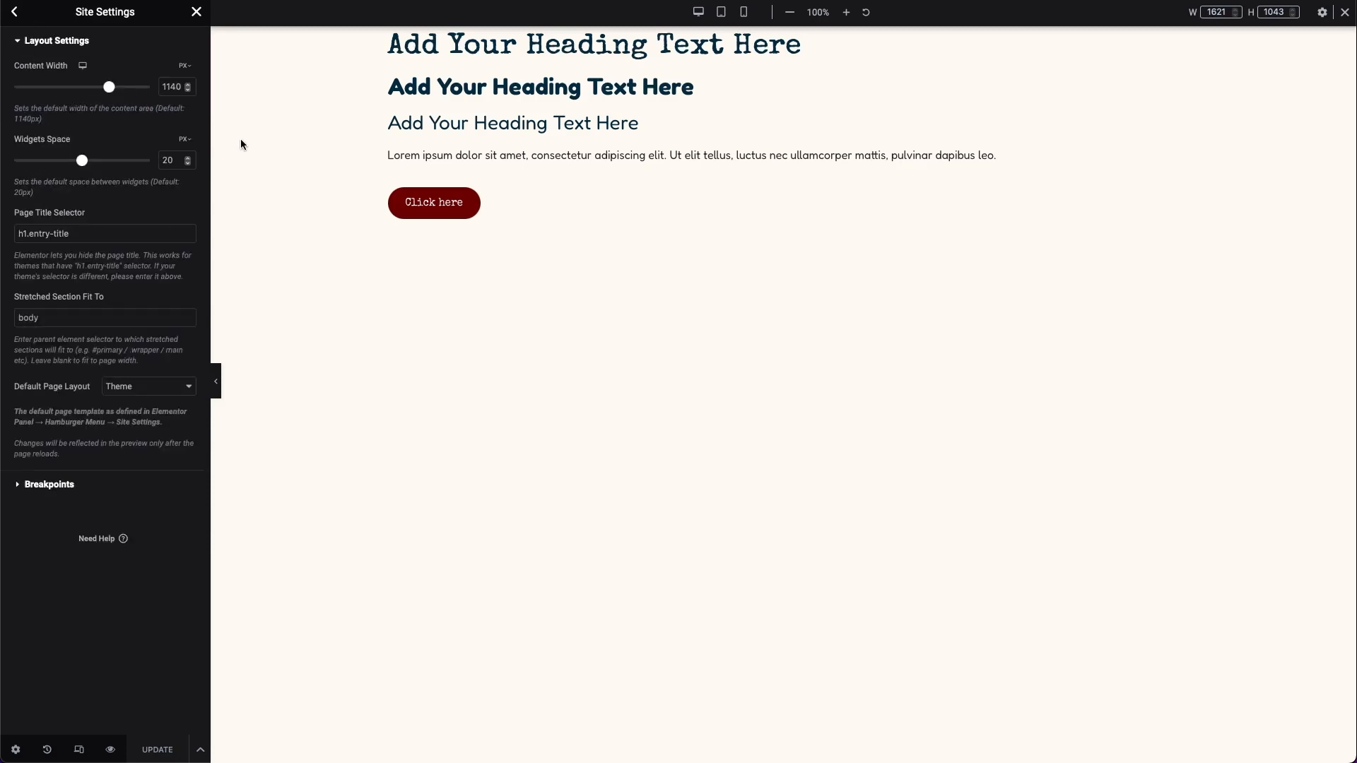
pyautogui.rightClick(389, 219)
pyautogui.click(311, 227)
pyautogui.click(16, 14)
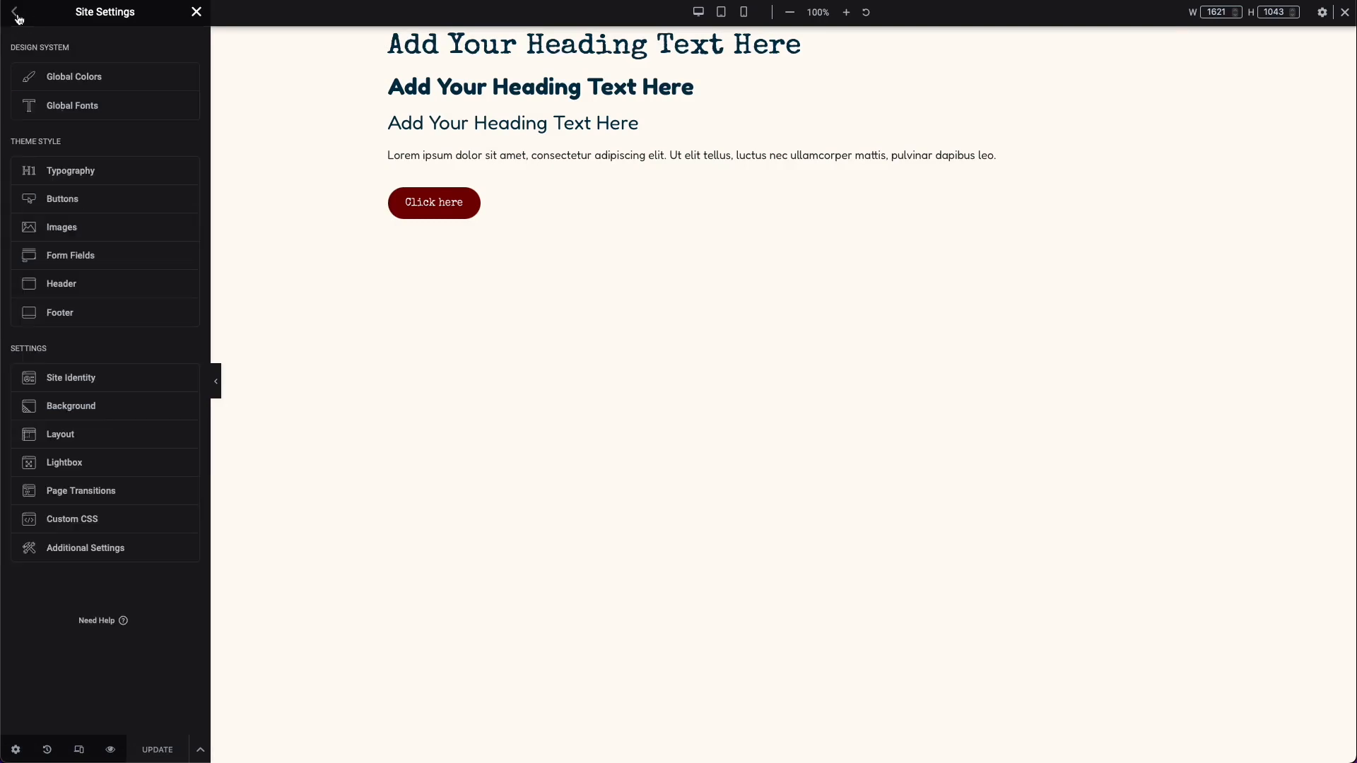
# Step: Examine the Lightbox settings and open Elementor's Additional Settings in the WordPress dashboard
pyautogui.click(95, 476)
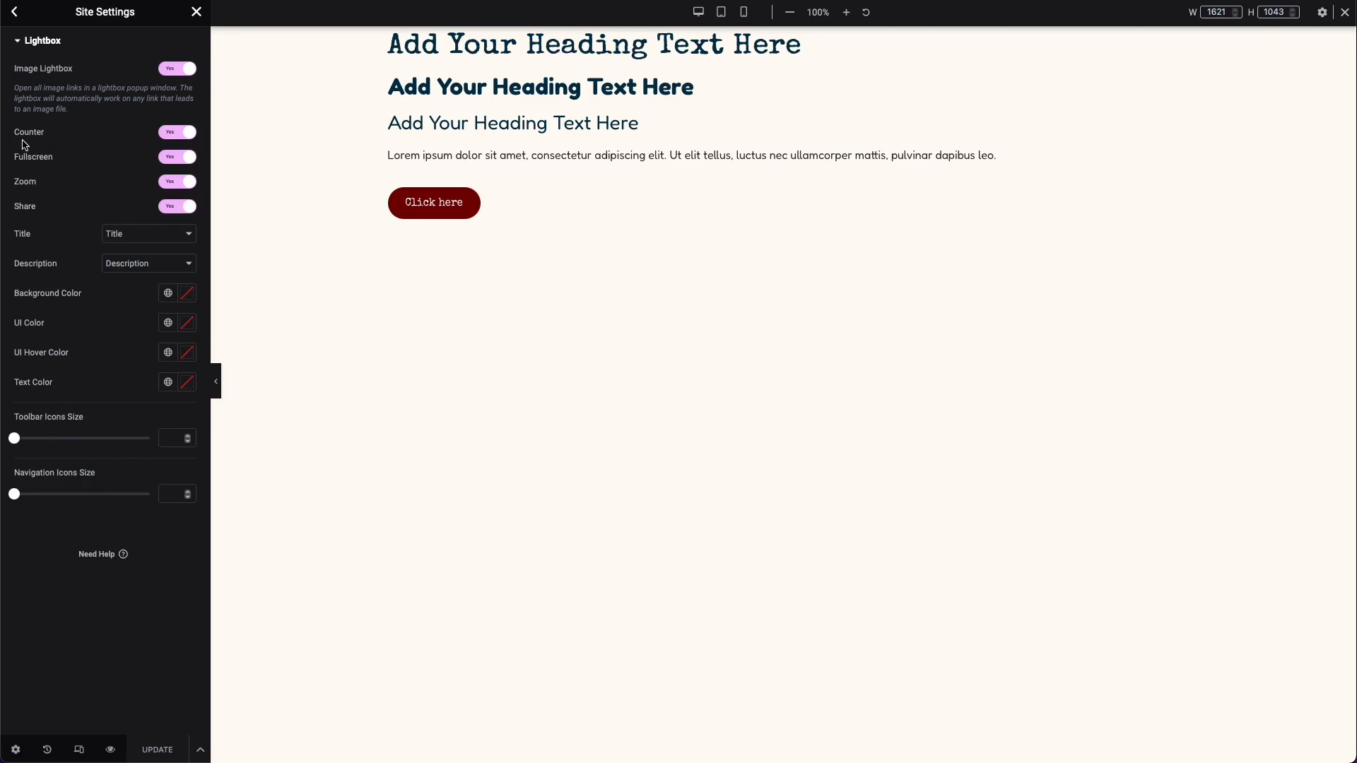
pyautogui.click(15, 12)
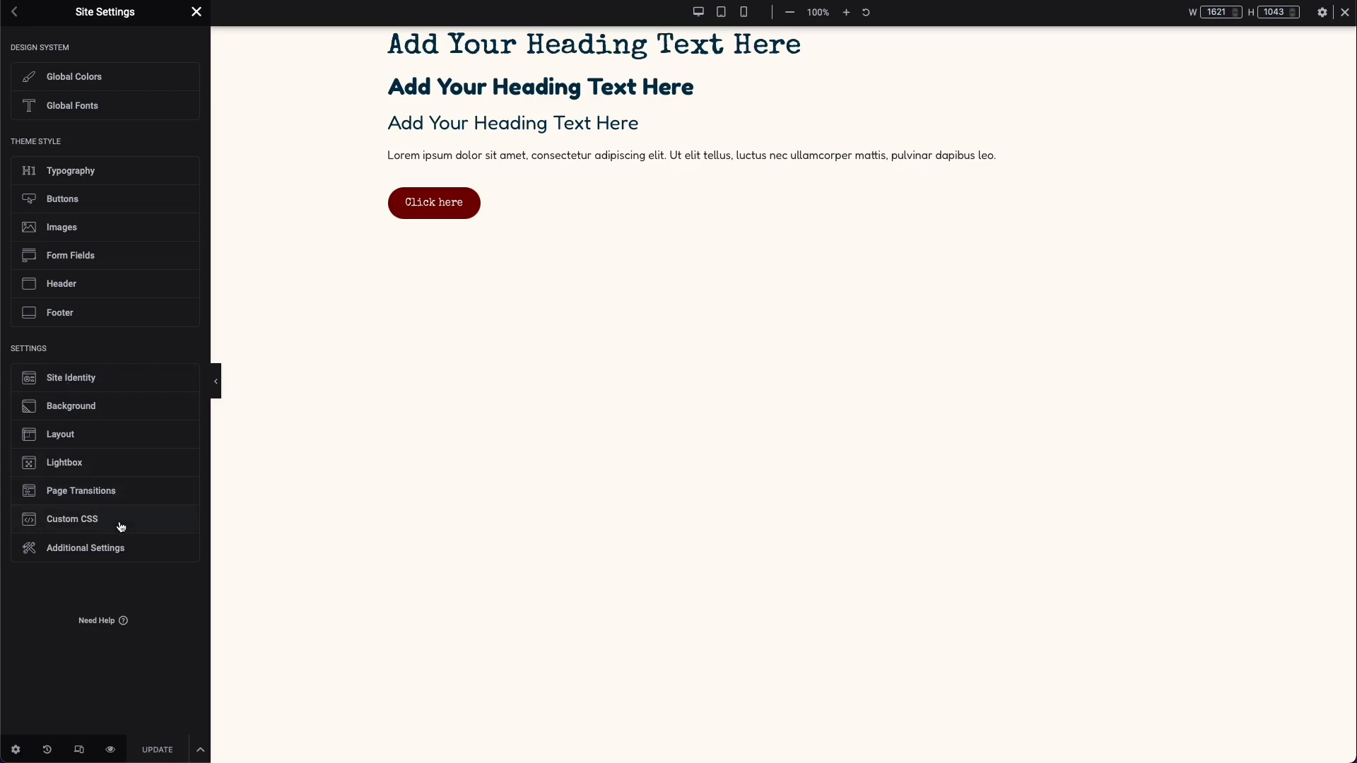
pyautogui.click(149, 561)
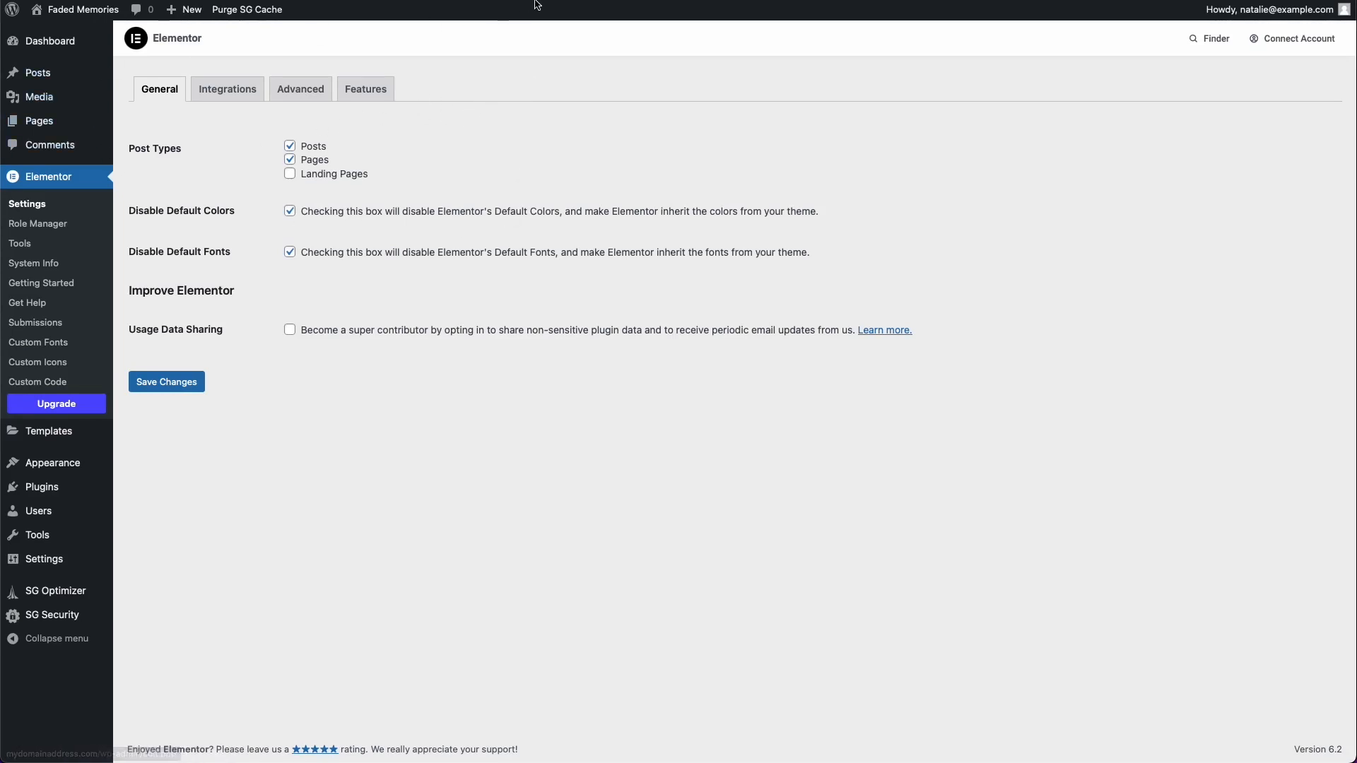
# Step: Return to the page editor, close the site settings, title the page Style Guide and publish it
pyautogui.click(597, 1)
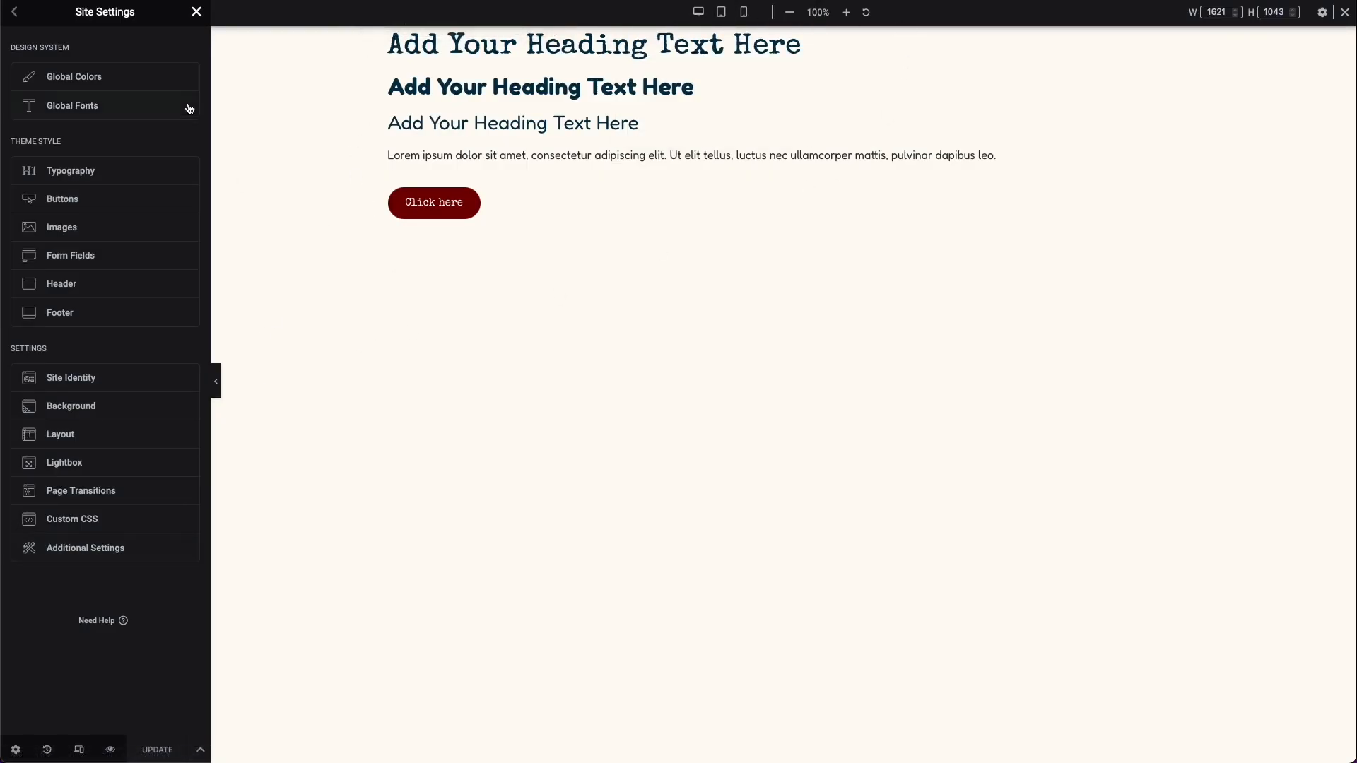
pyautogui.click(195, 15)
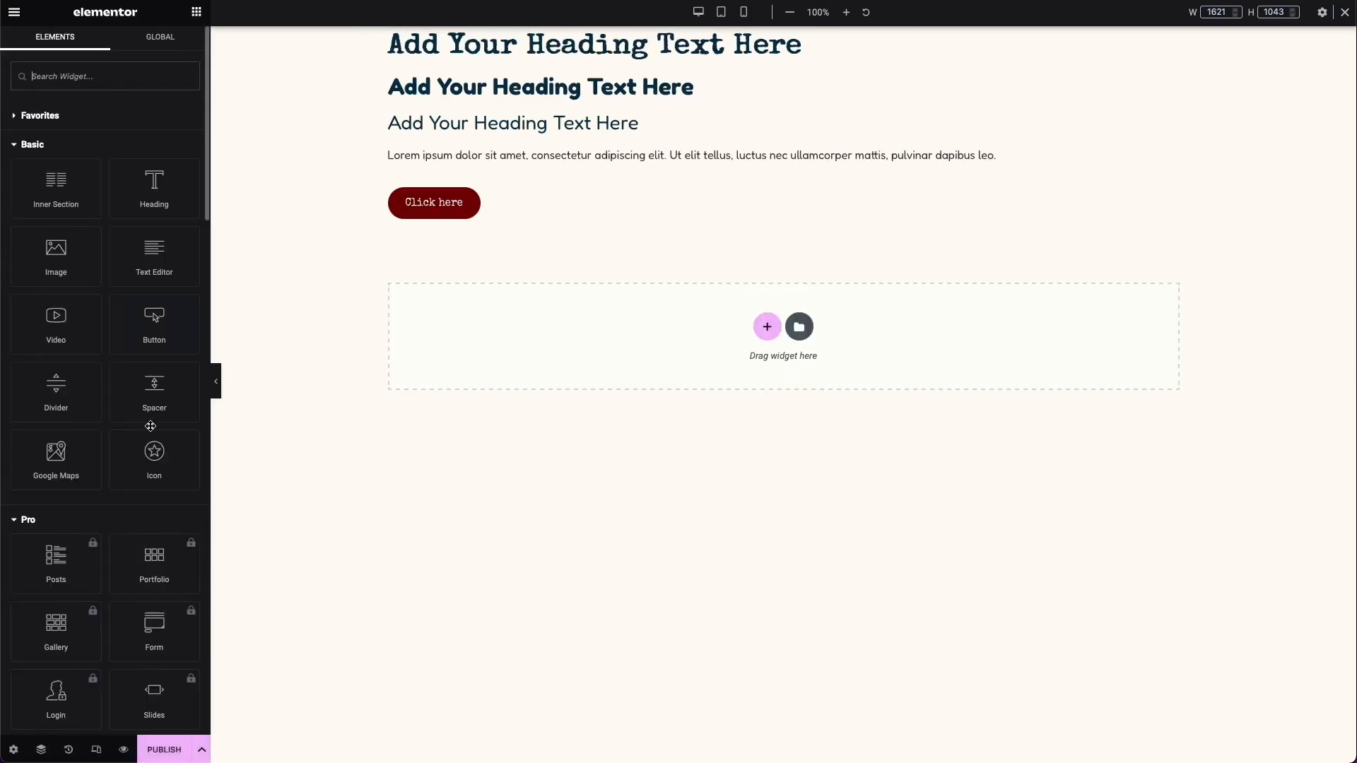
pyautogui.click(13, 750)
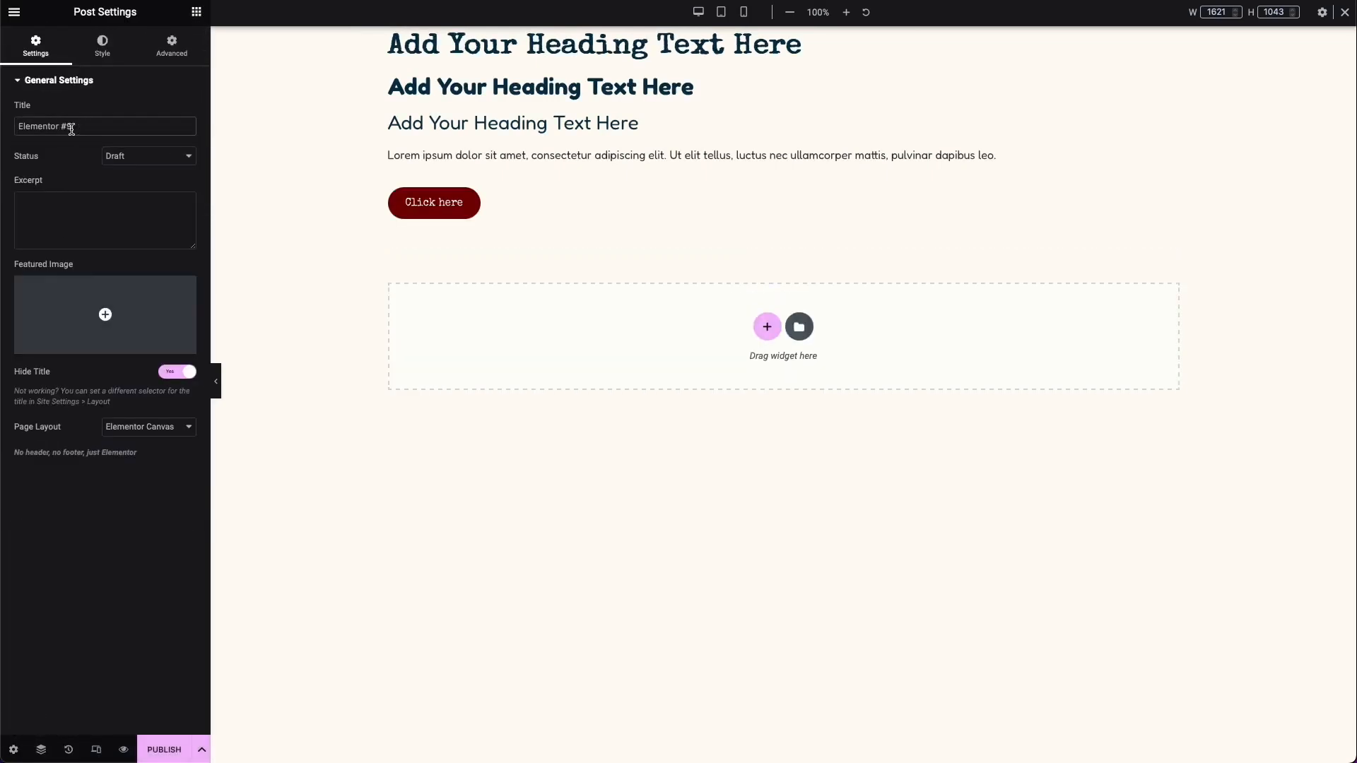
pyautogui.hotkey('ctrl', 'a')
pyautogui.write('S')
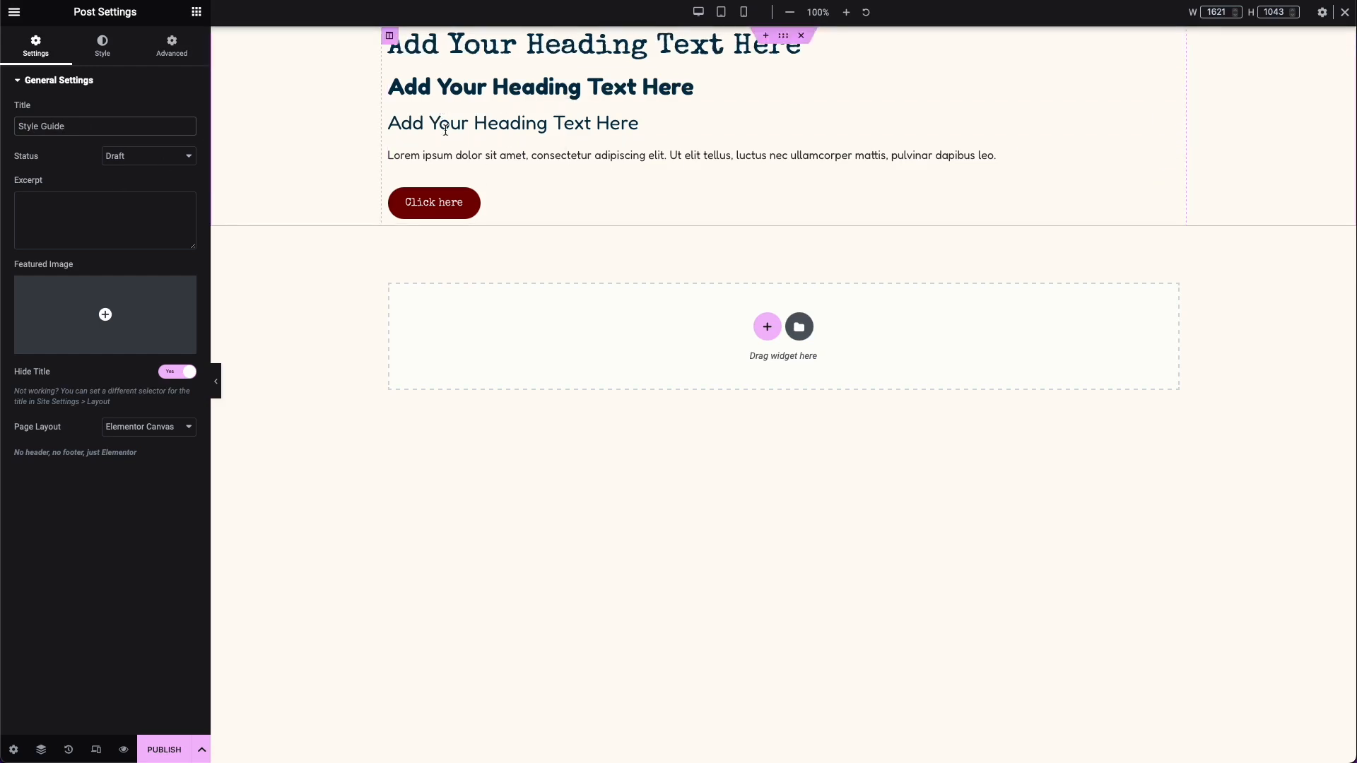
pyautogui.click(169, 759)
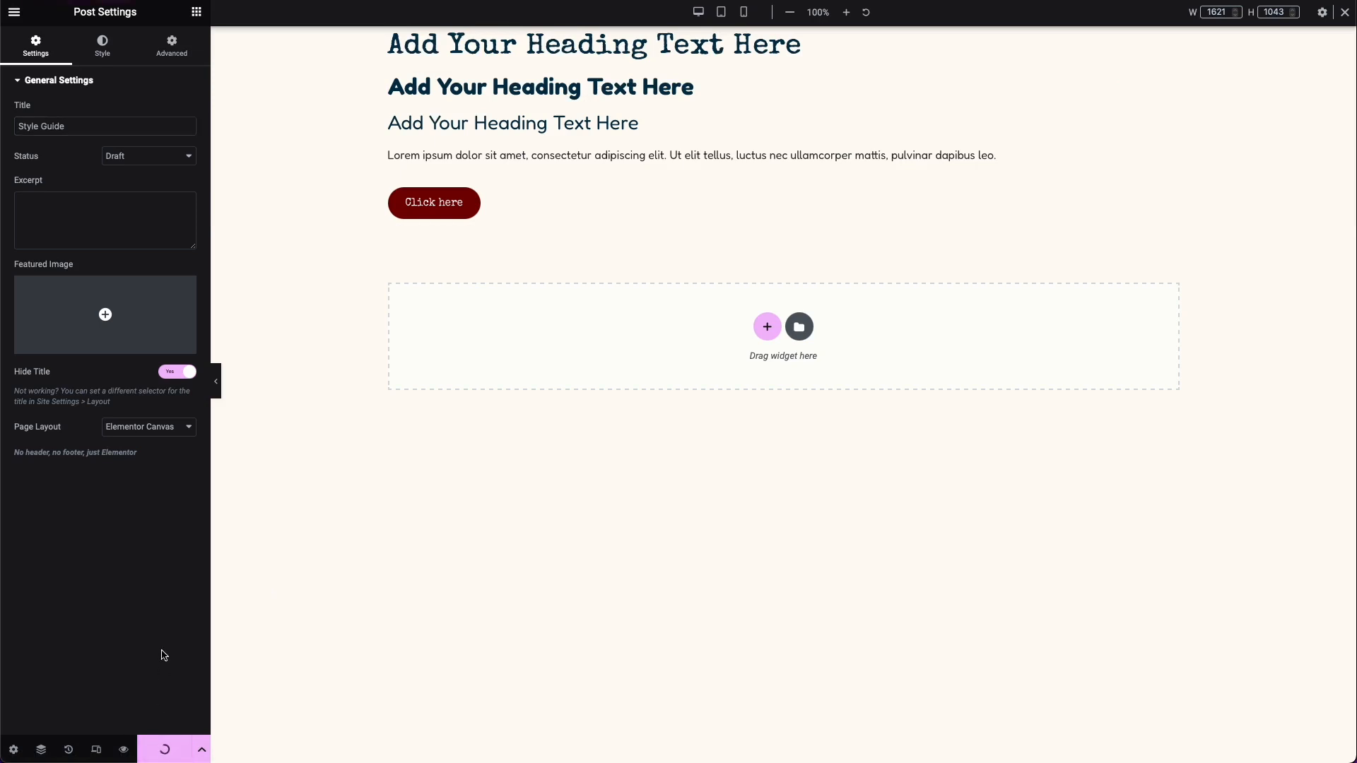
# Step: View the published Style Guide page and examine its headings, text and button
pyautogui.click(150, 705)
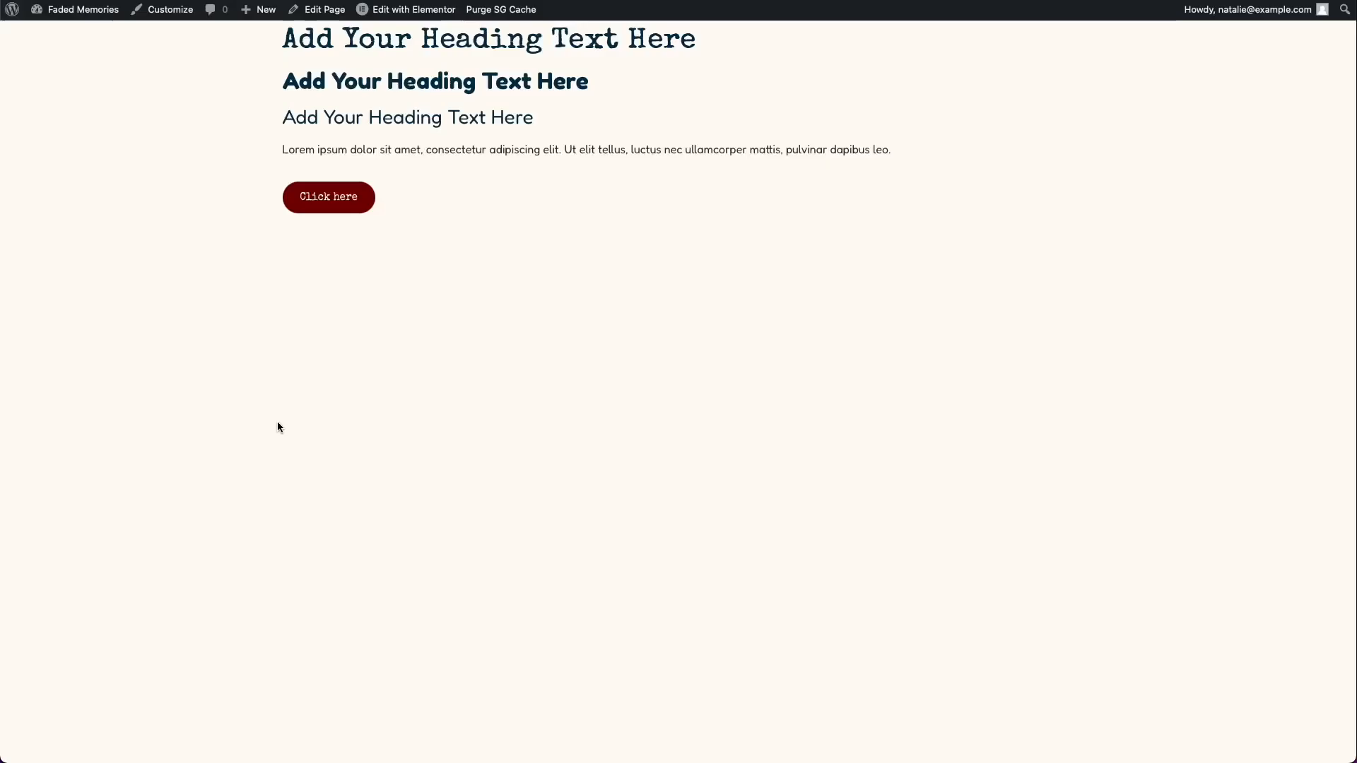
pyautogui.moveTo(542, 200); pyautogui.dragTo(321, 52)
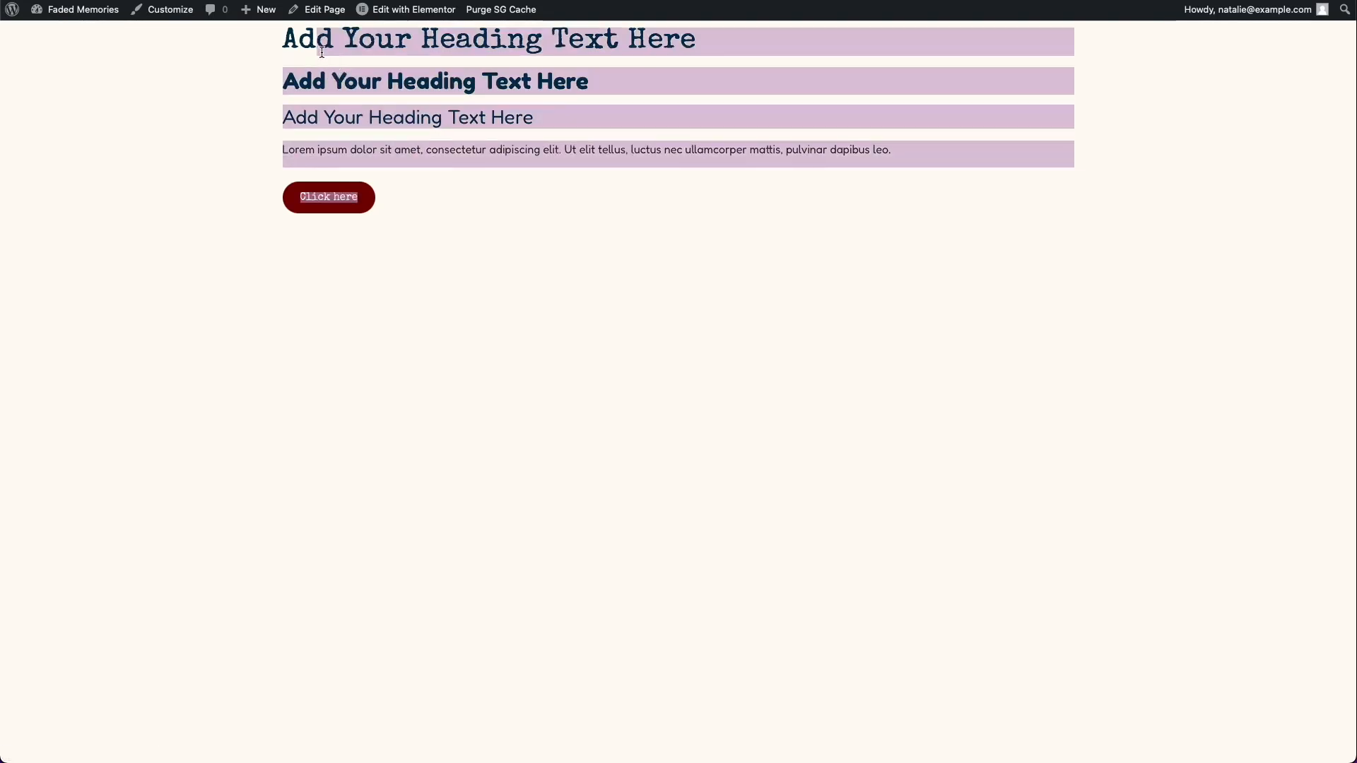
pyautogui.click(403, 205)
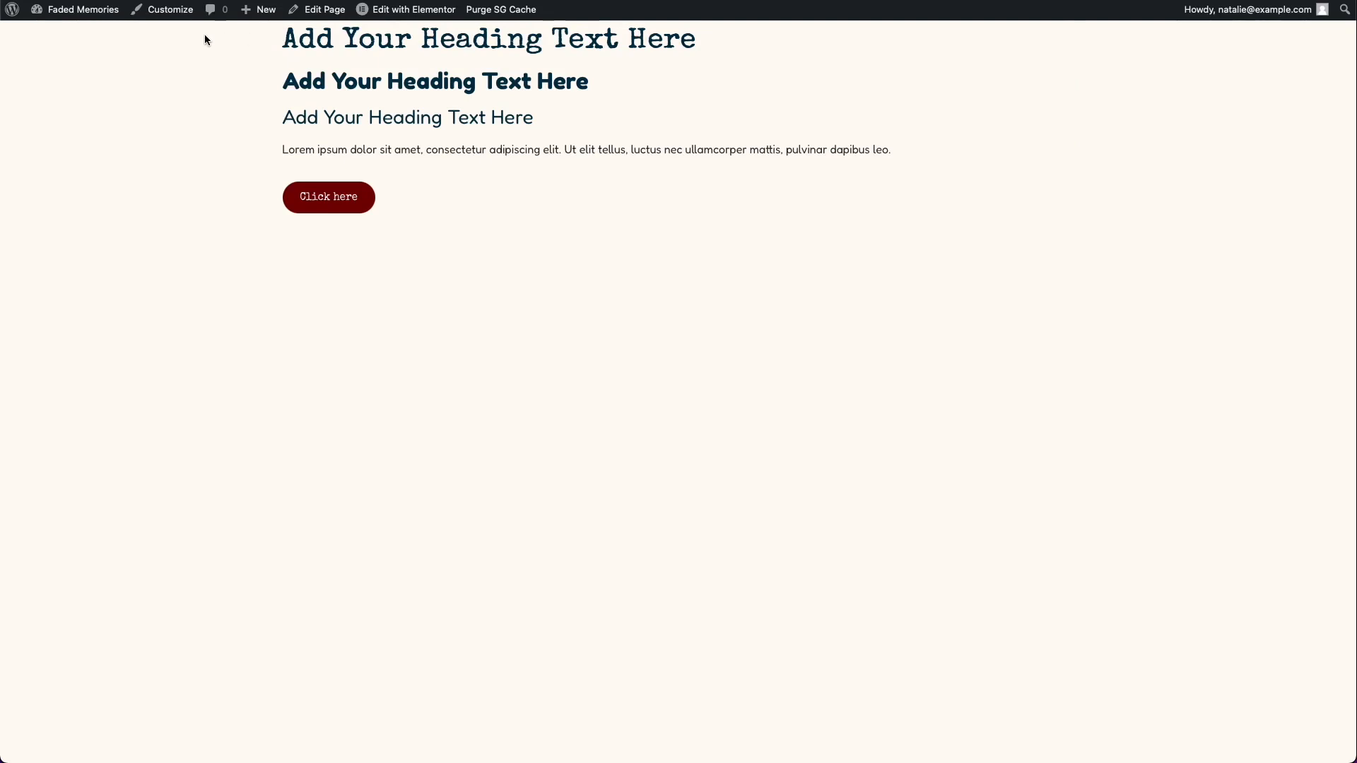
# Step: From the WordPress dashboard, search for "simply schedule" among new plugins and install Simply Schedule Appointments
pyautogui.click(55, 19)
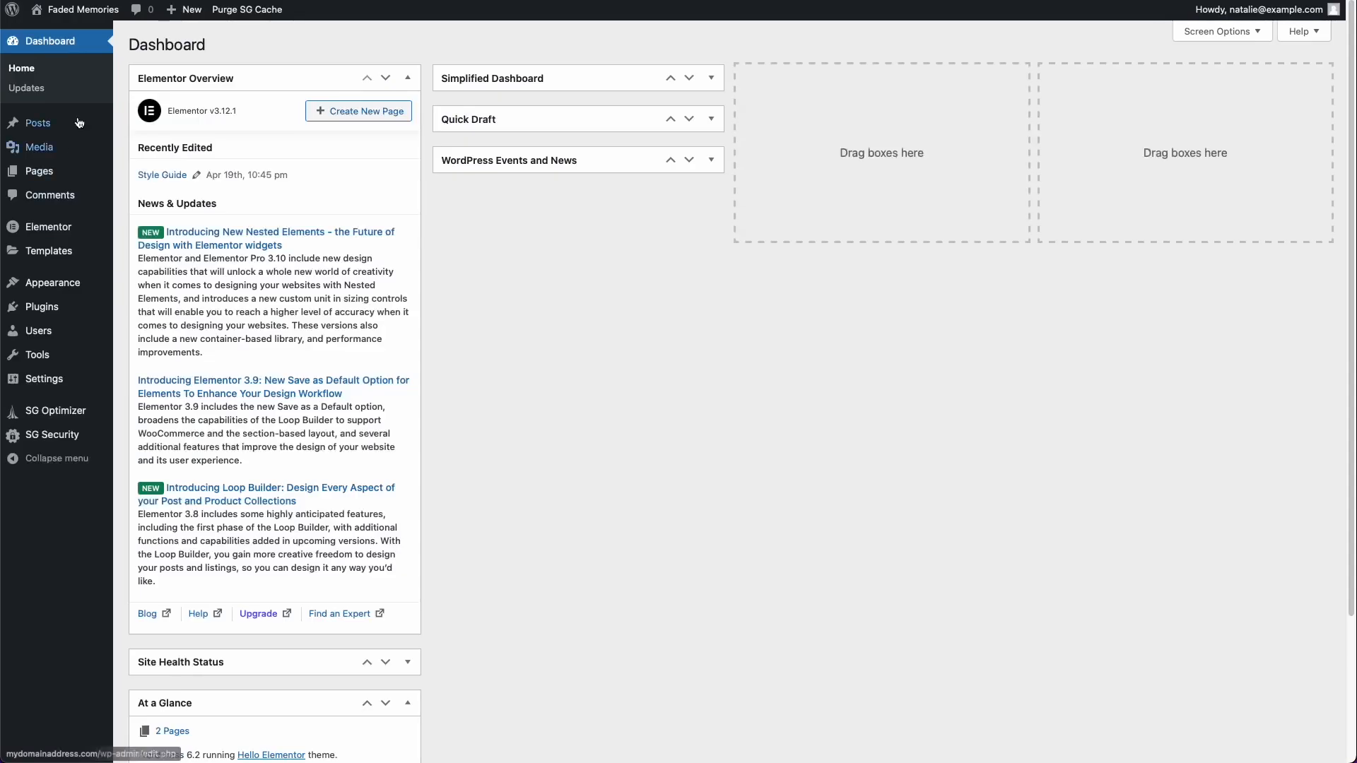
pyautogui.moveTo(71, 18)
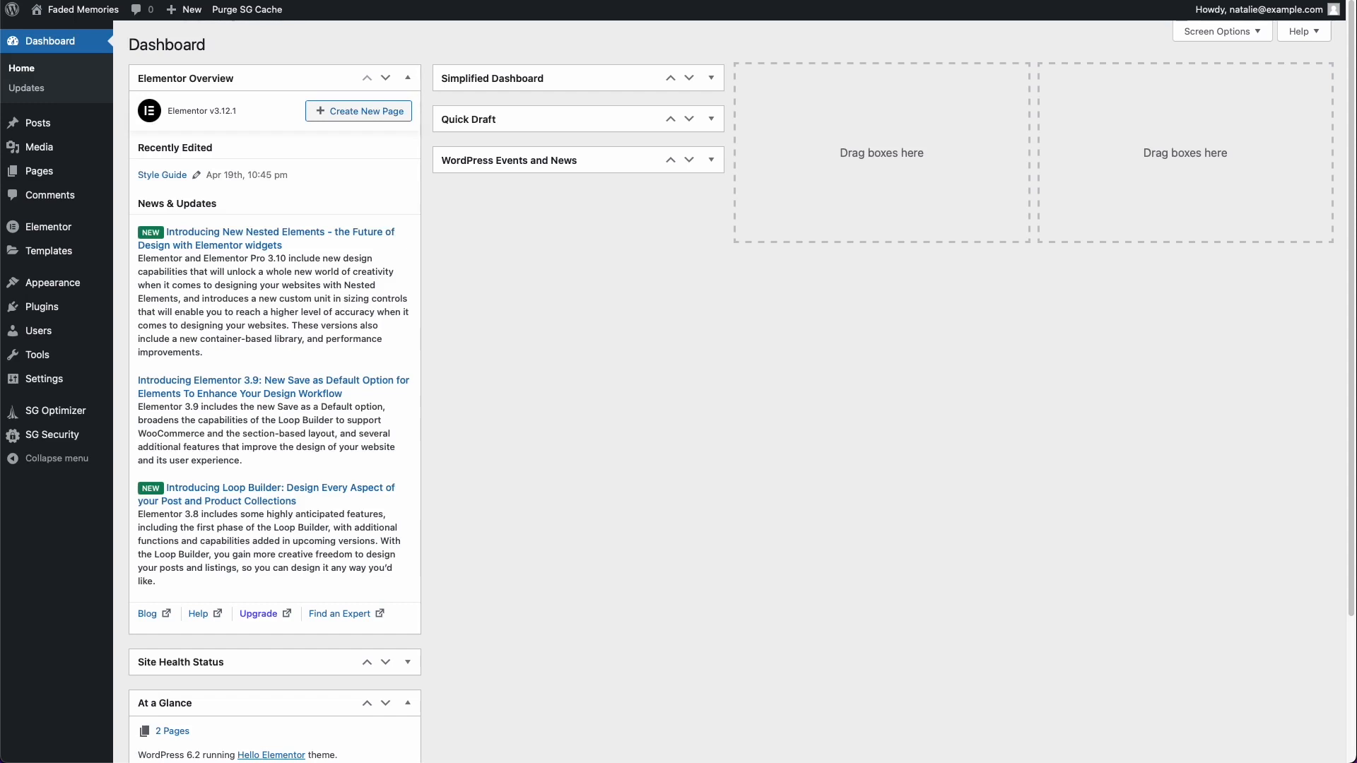
pyautogui.moveTo(58, 313)
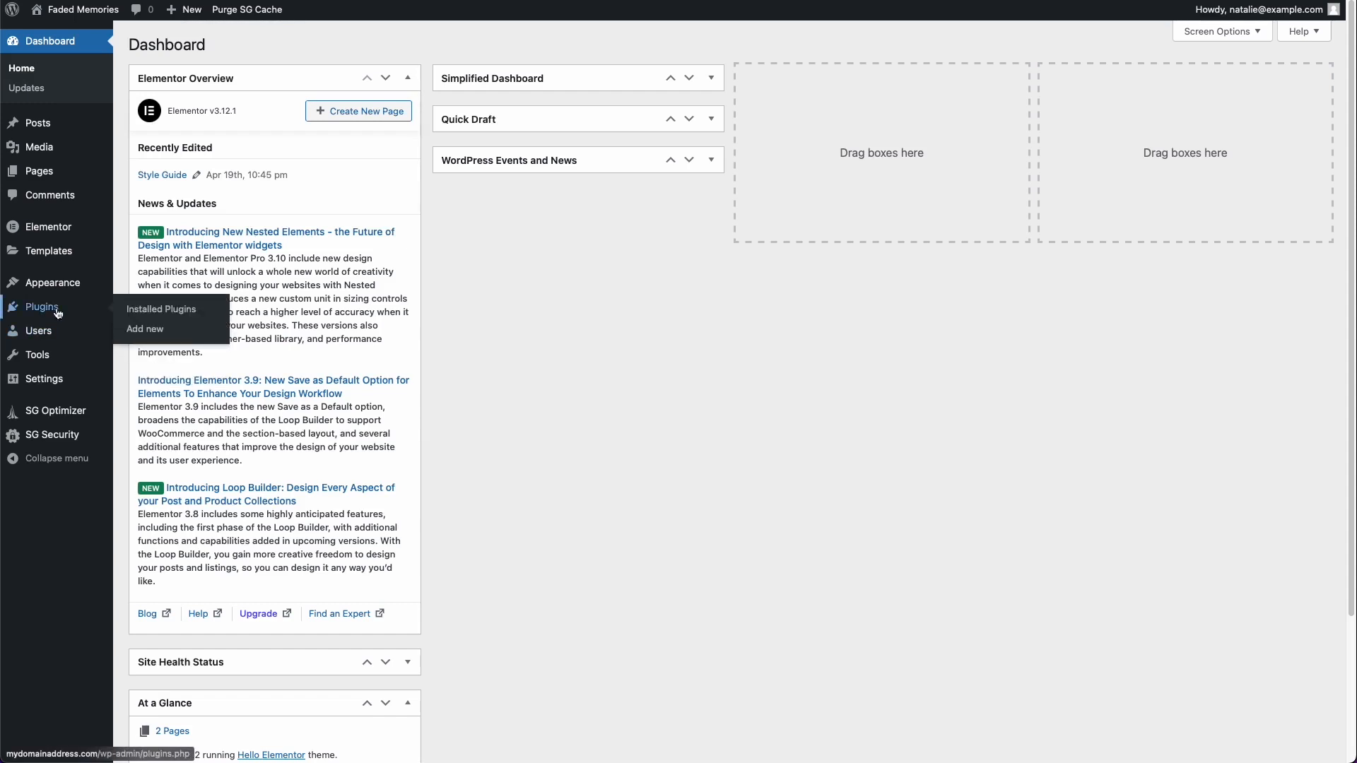
pyautogui.click(58, 313)
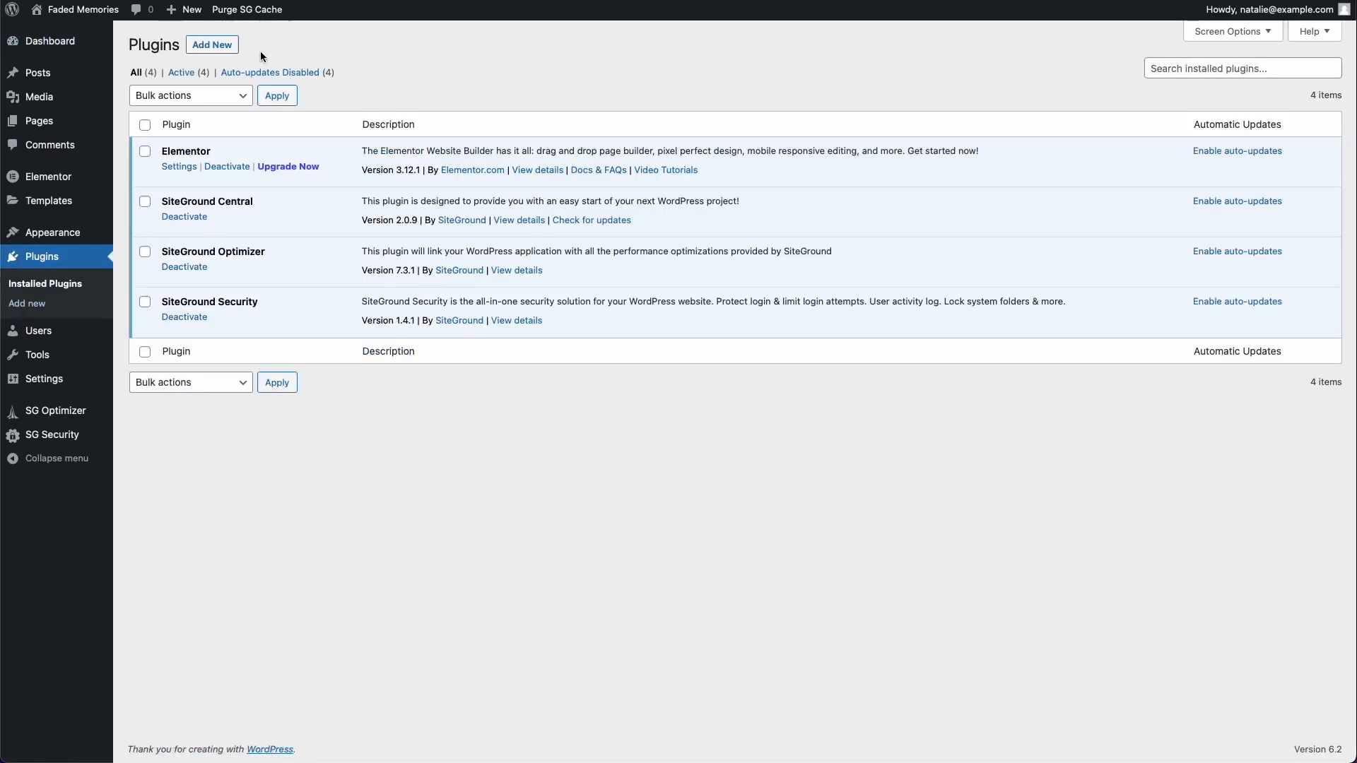
pyautogui.click(225, 44)
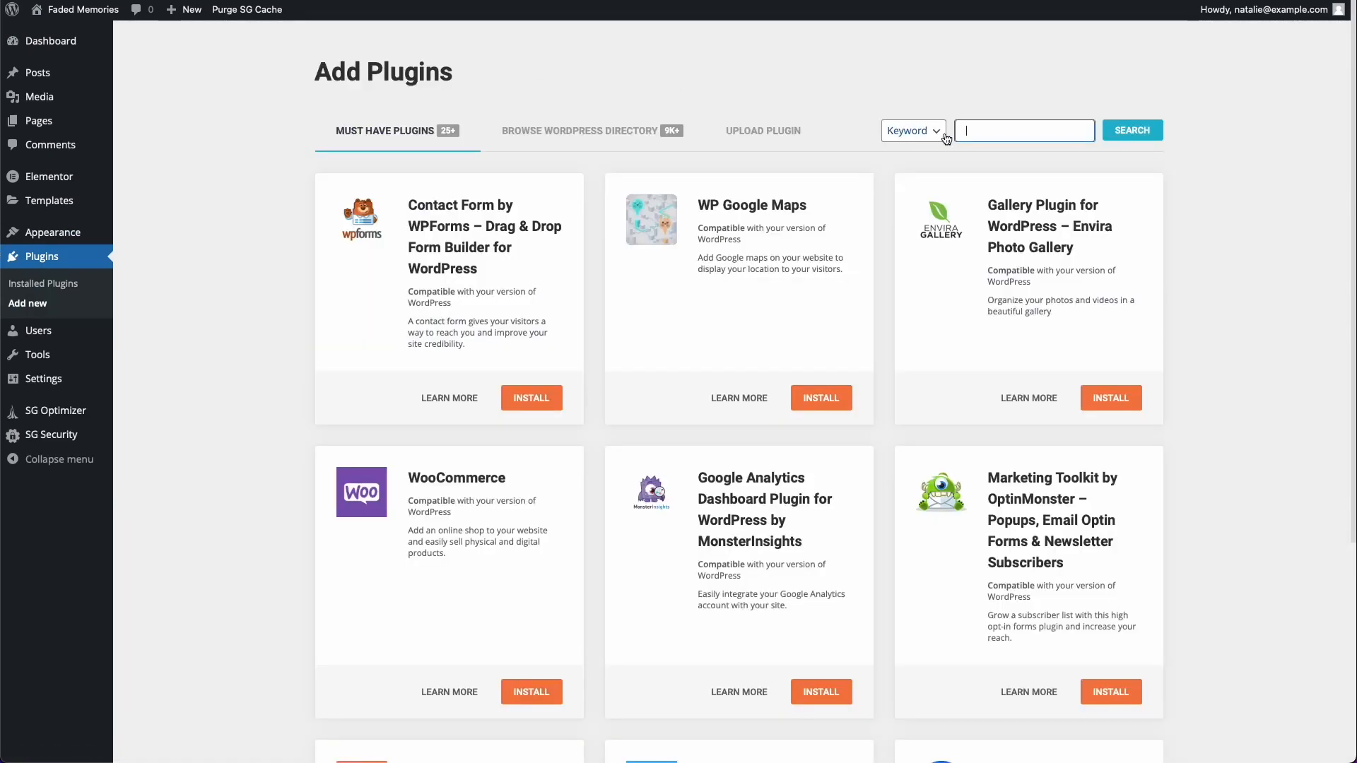
pyautogui.write('simply schedule')
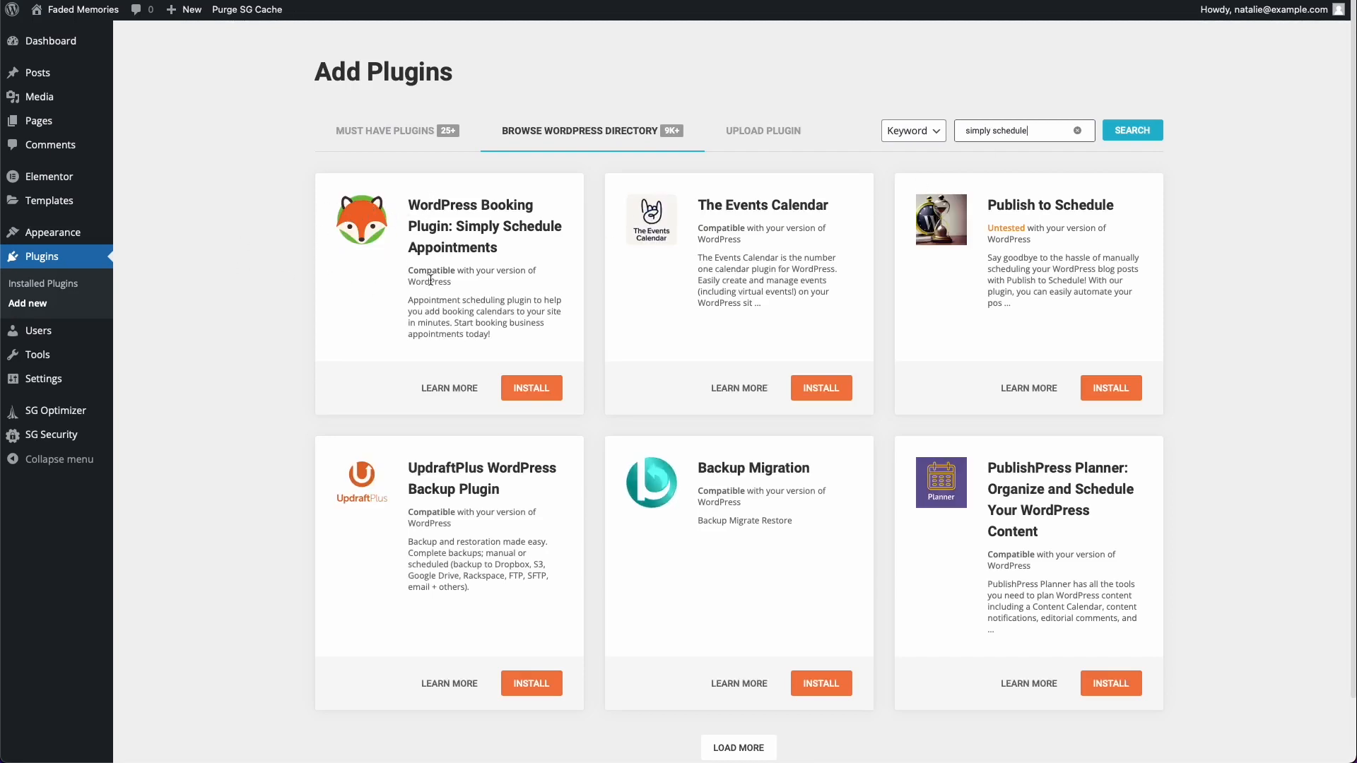
pyautogui.click(532, 391)
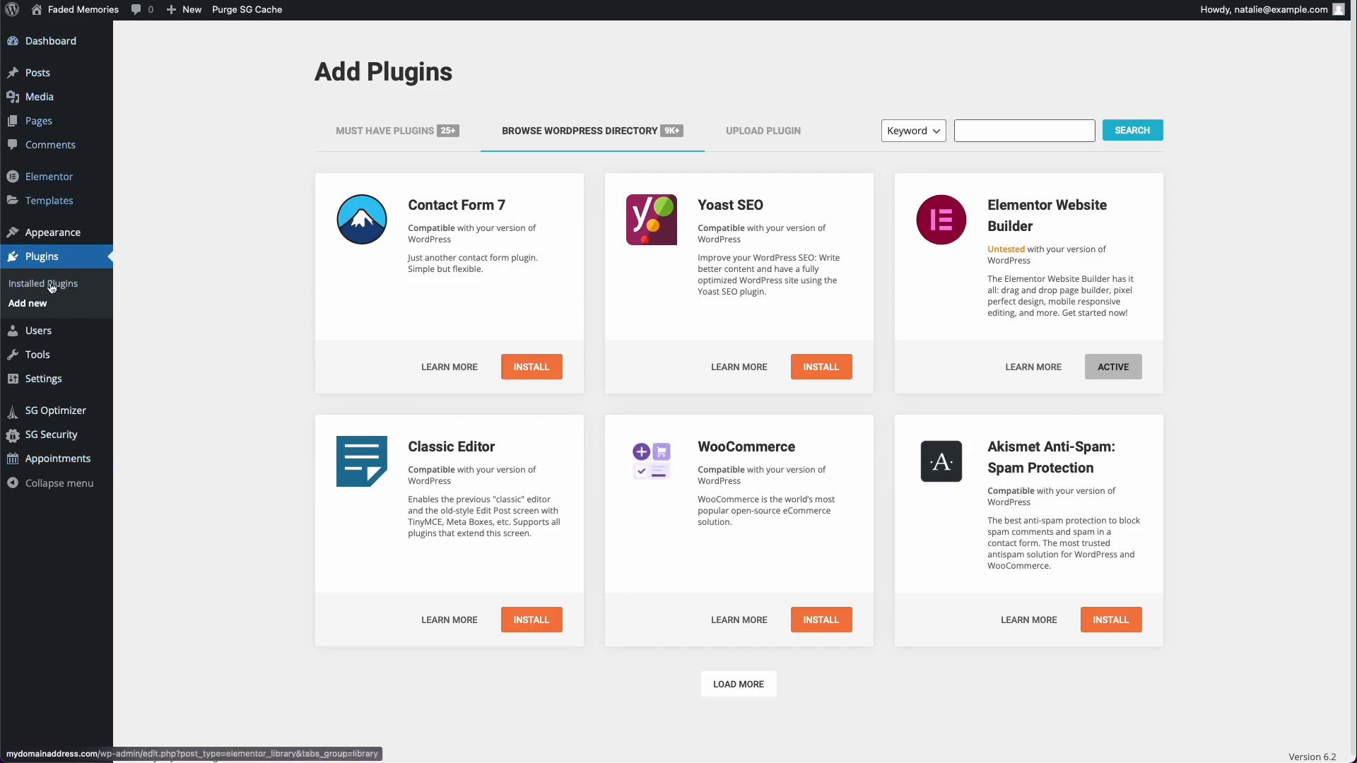
# Step: Start the guided setup of Simply Schedule Appointments and accept the detected timezone, date, time and contact preferences
pyautogui.click(89, 460)
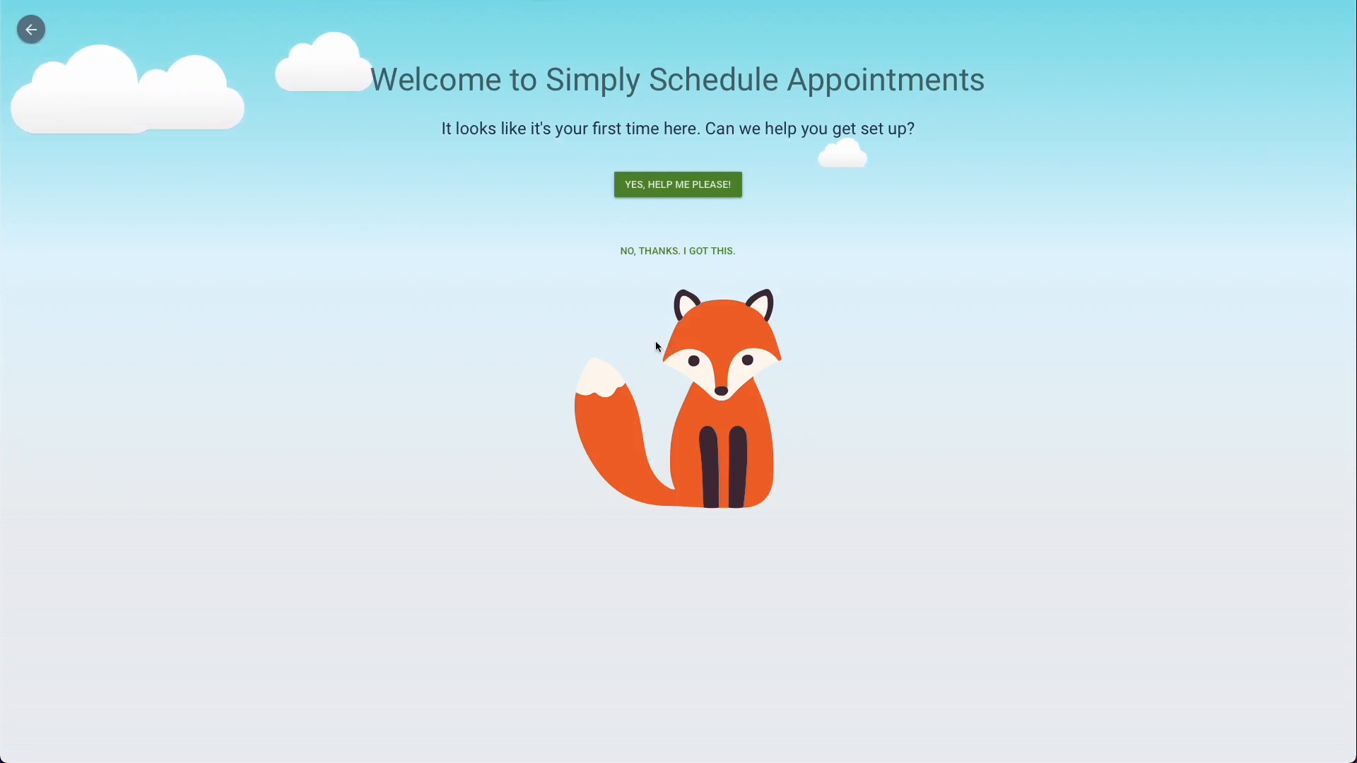
pyautogui.click(665, 185)
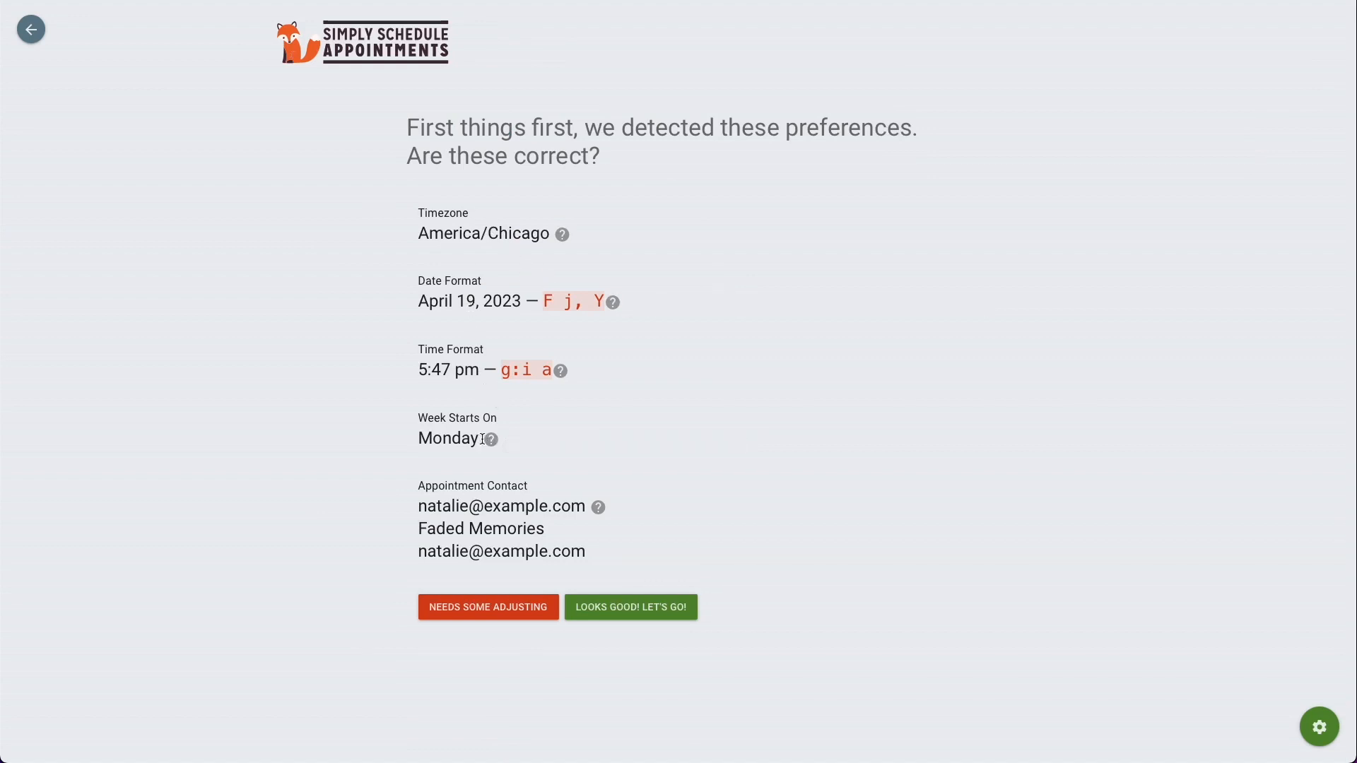
pyautogui.moveTo(487, 446)
pyautogui.click(616, 608)
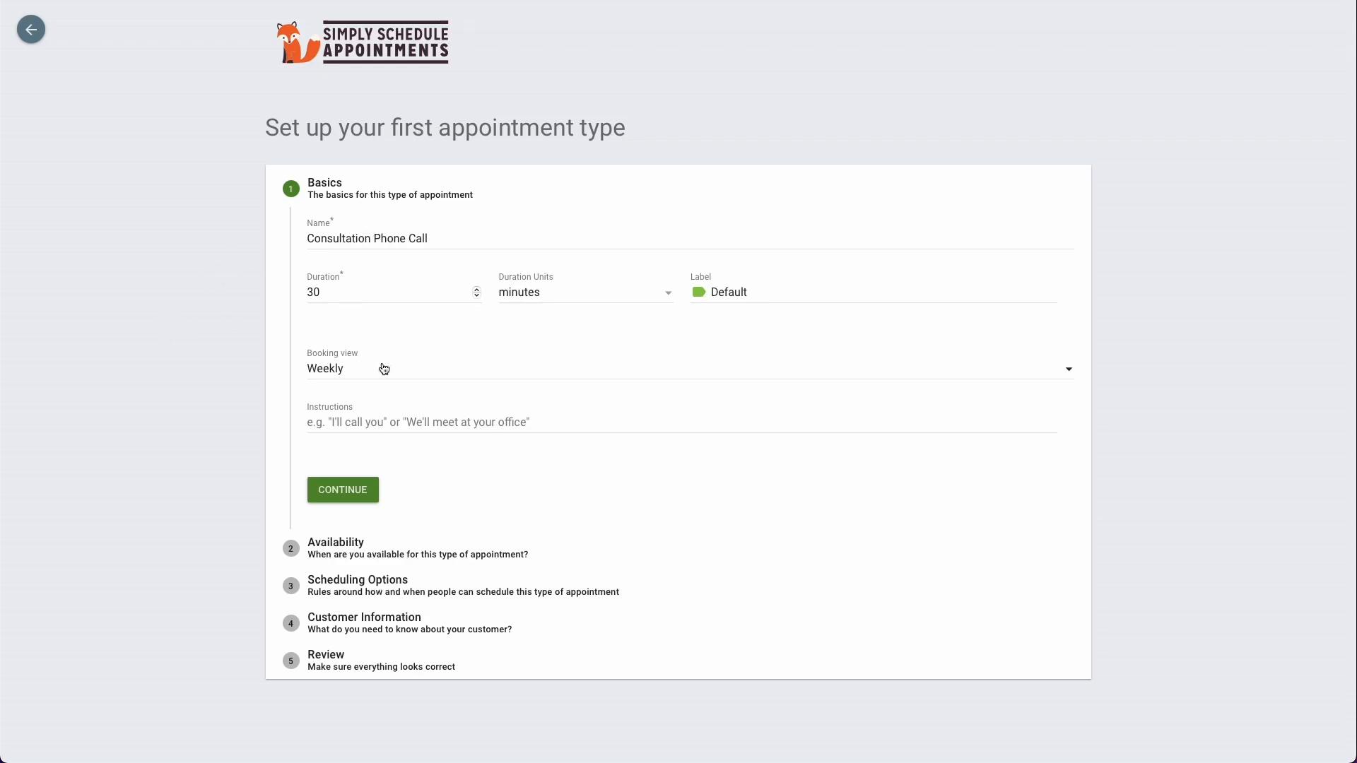
# Step: Name the first appointment type Wedding Photography Consultation, set 20 minutes' duration and a Monthly booking view, and continue to Availability
pyautogui.tripleClick(382, 239)
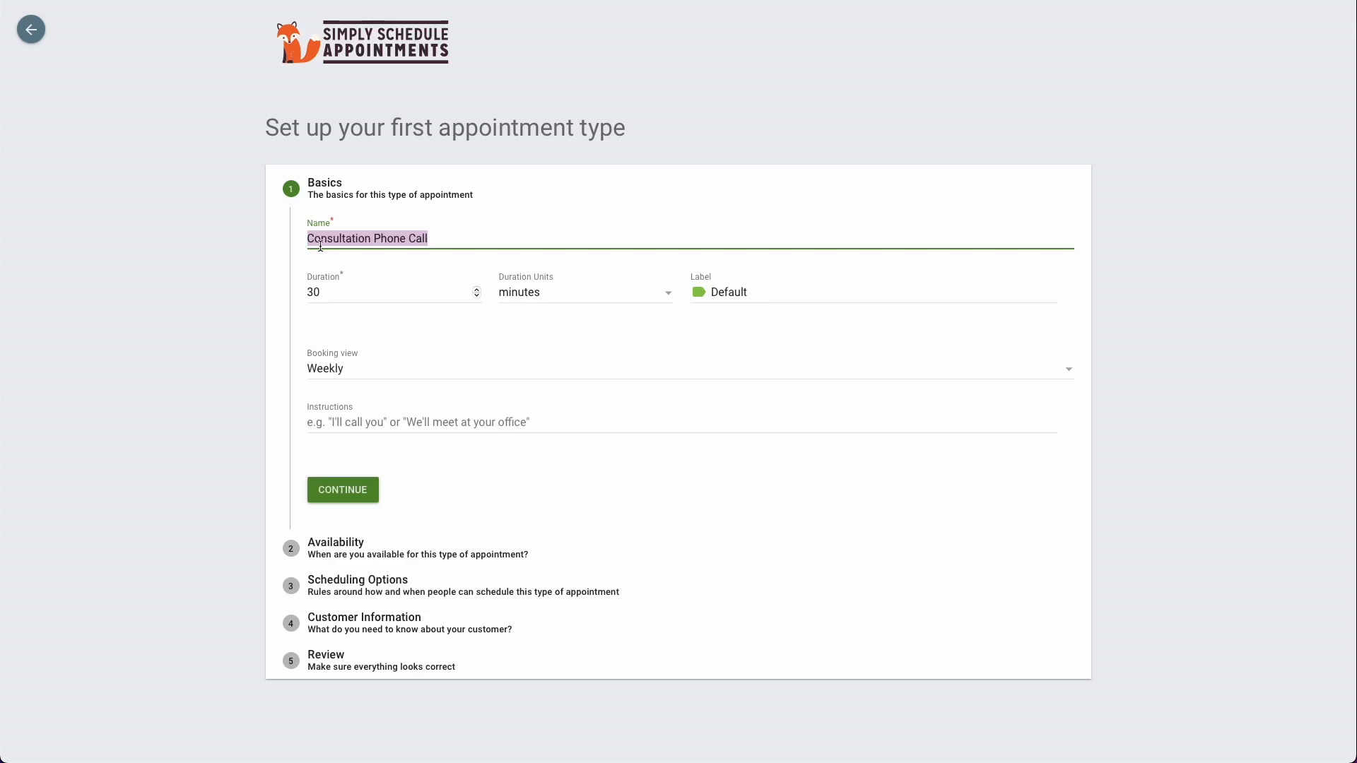
pyautogui.write('Wedding Photography Consultation')
pyautogui.press('Tab')
pyautogui.write('20')
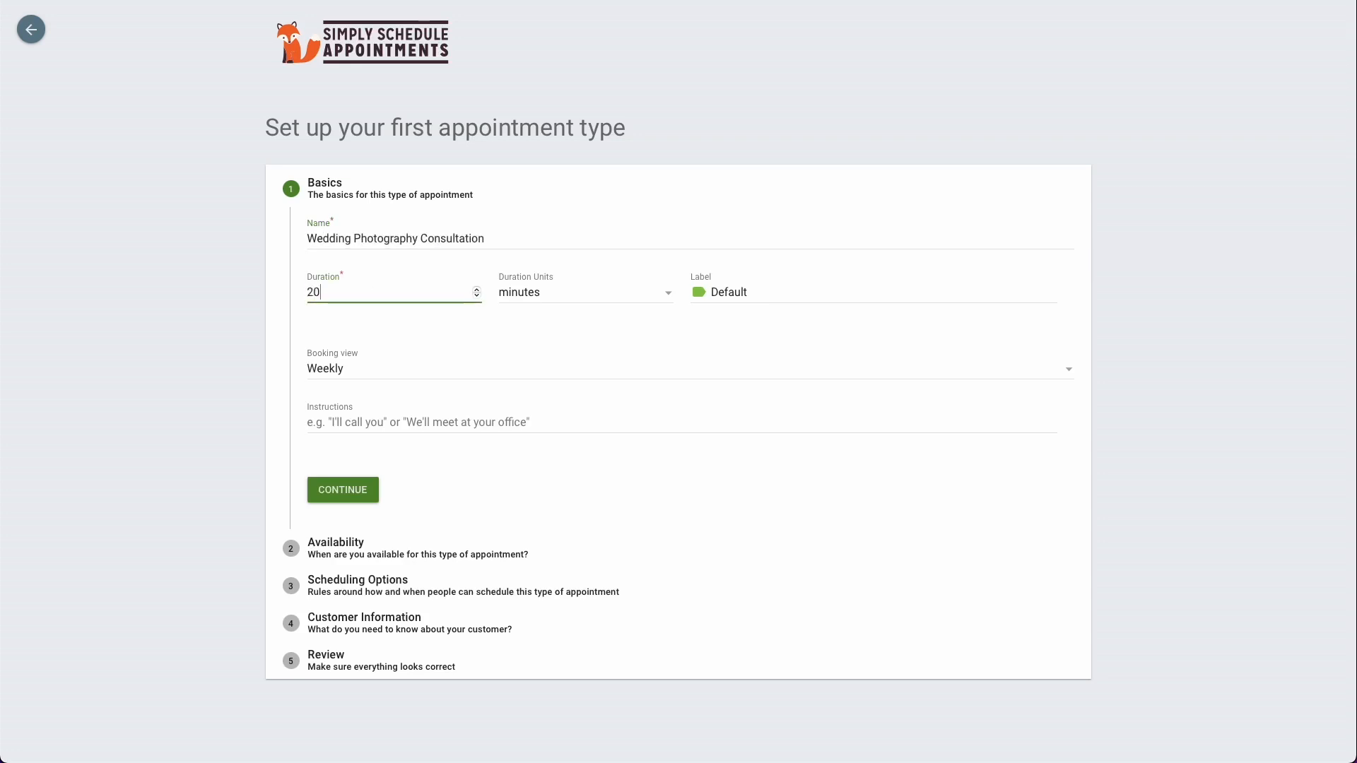
pyautogui.click(393, 367)
pyautogui.click(354, 406)
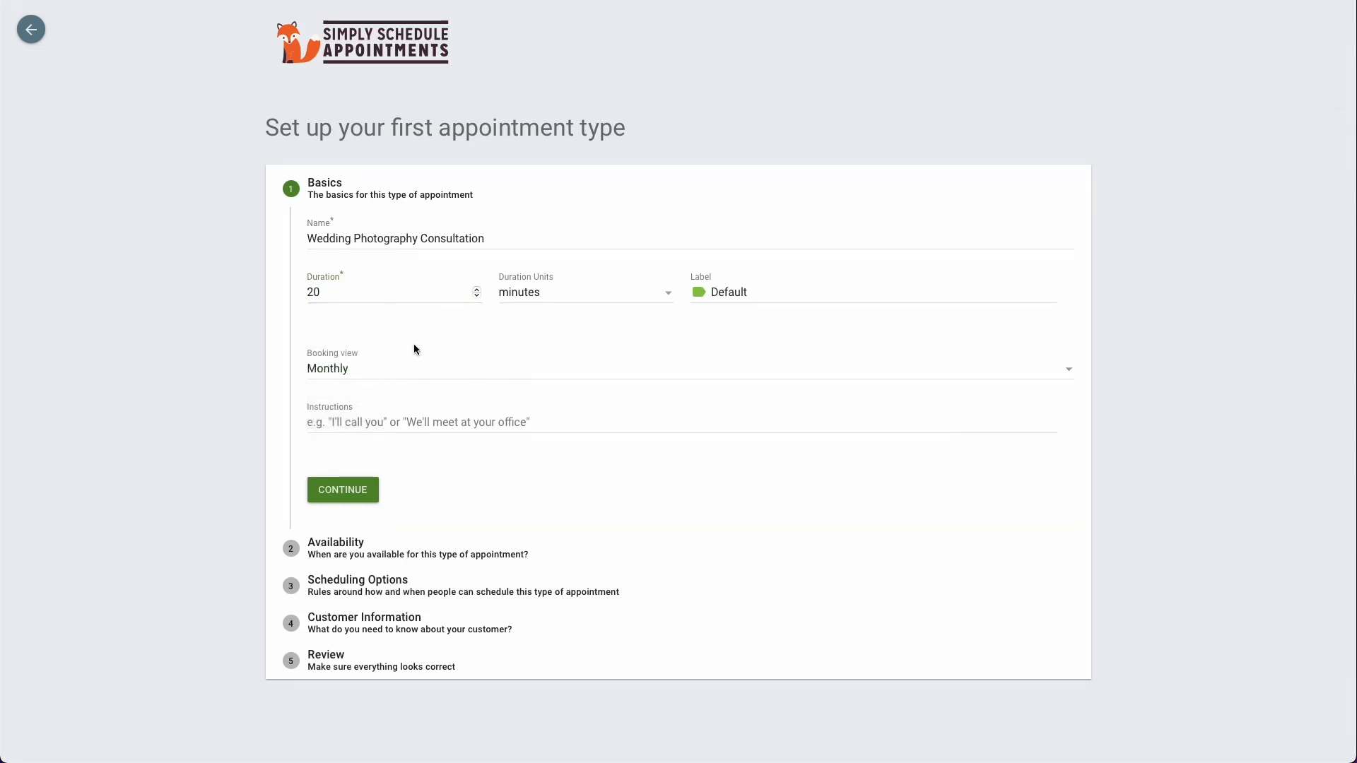
pyautogui.click(400, 424)
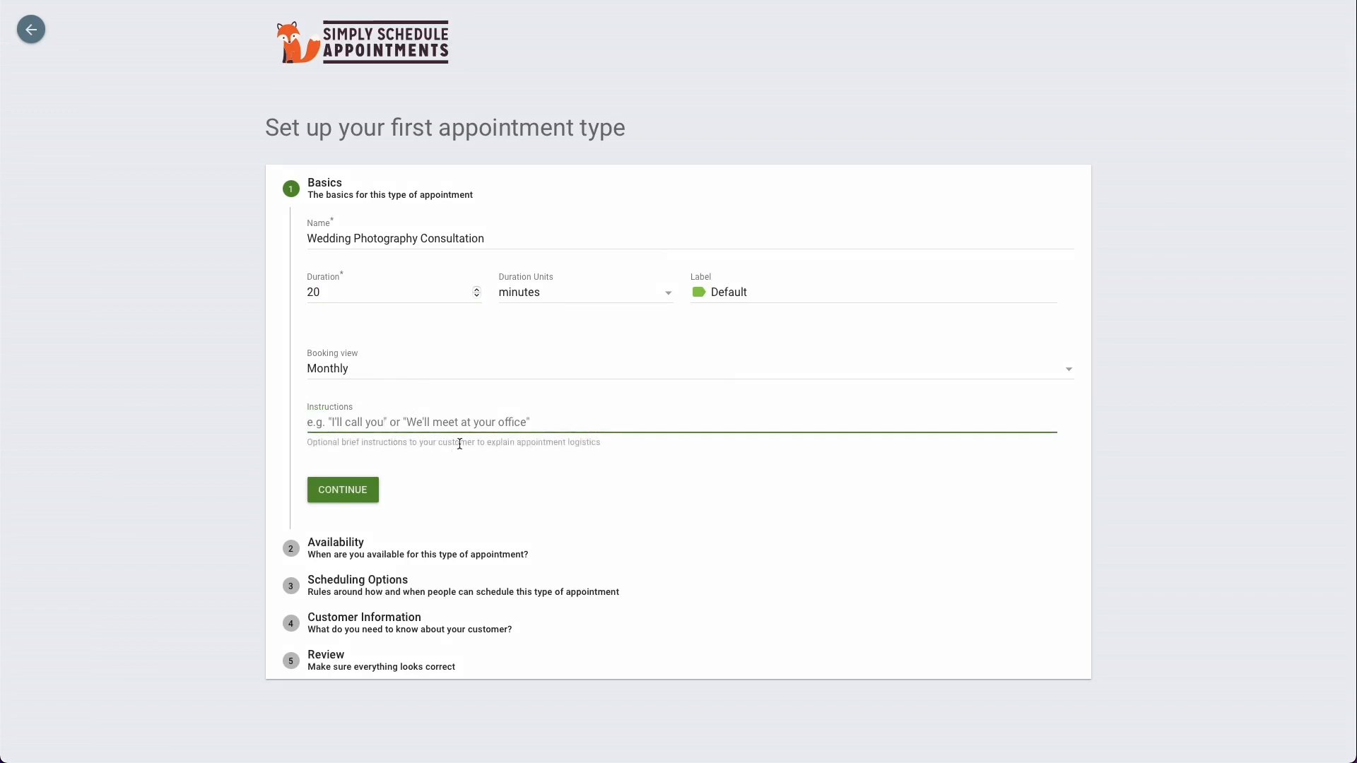
pyautogui.click(356, 502)
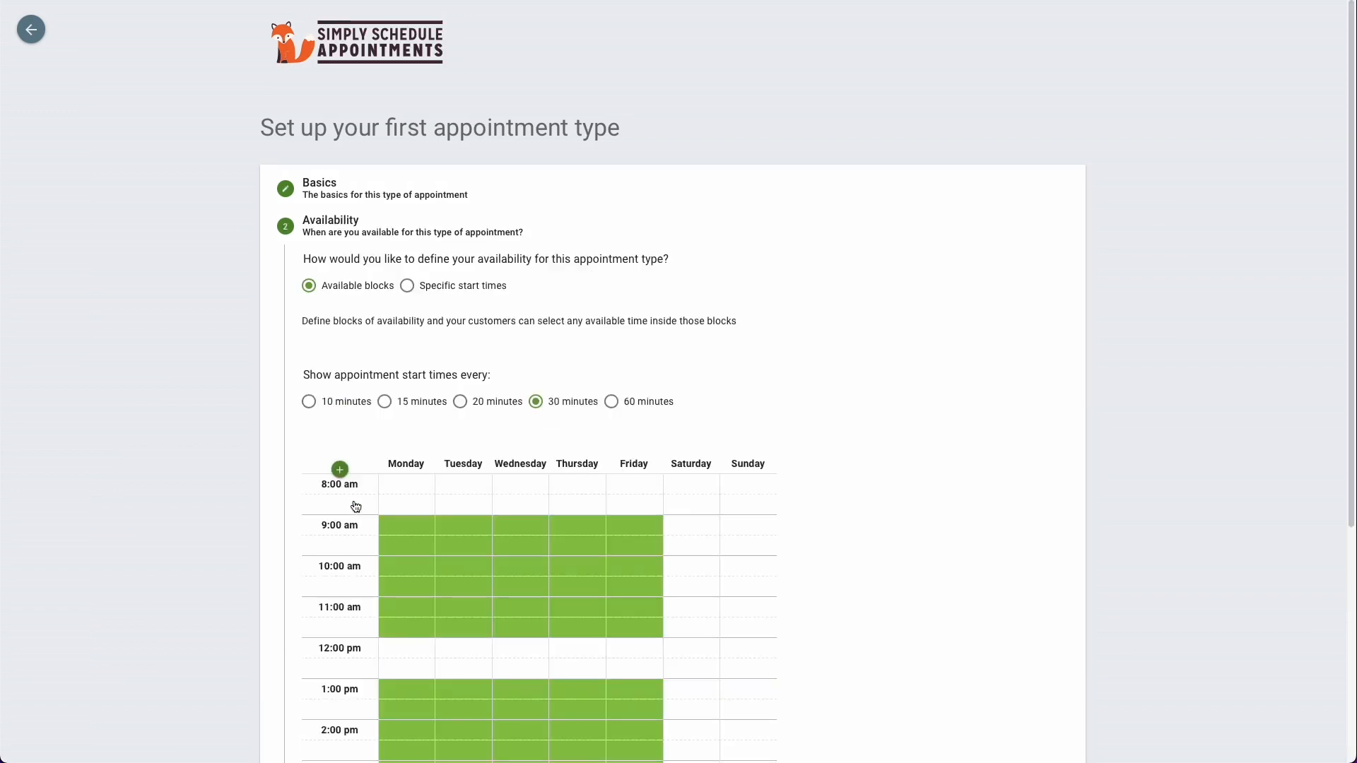
# Step: Try defining the availability by specific start times and return to available blocks
pyautogui.scroll(-3, 358, 471)
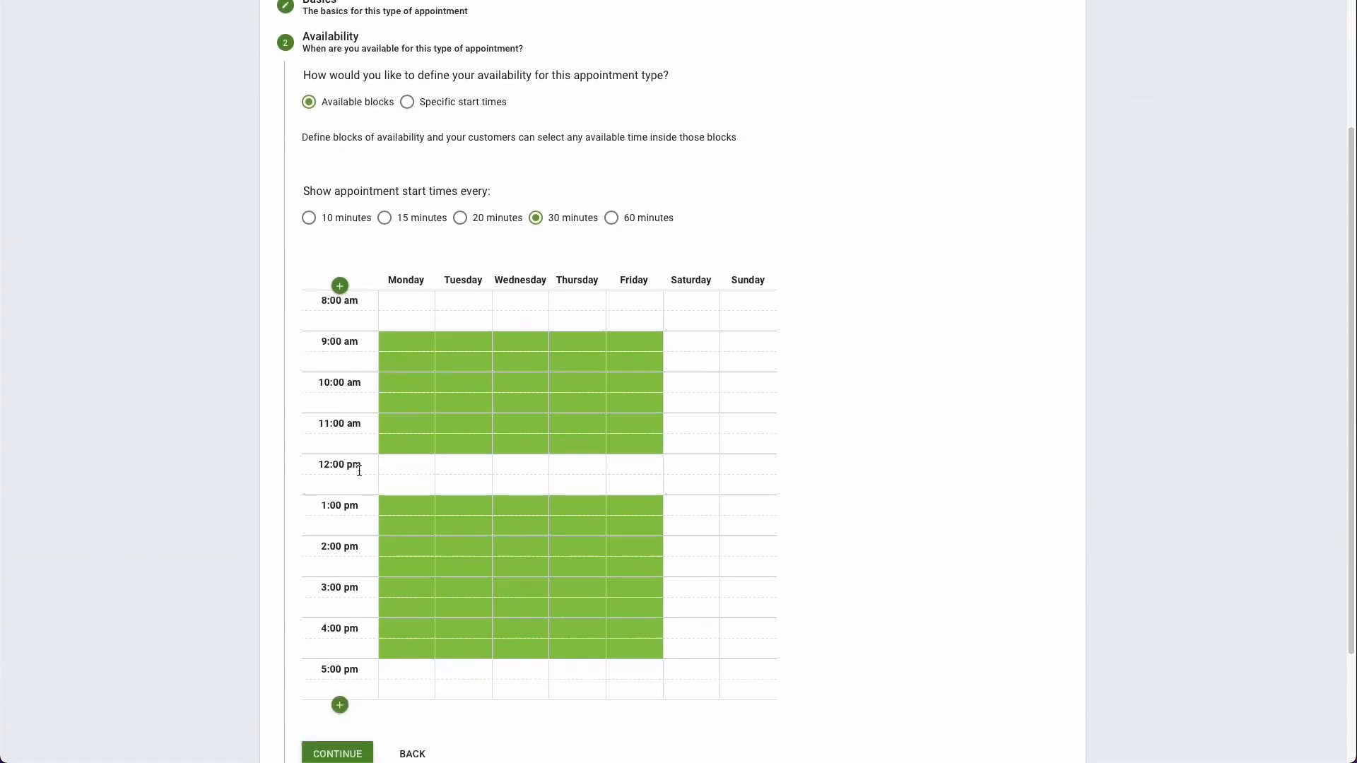
pyautogui.scroll(1, 358, 470)
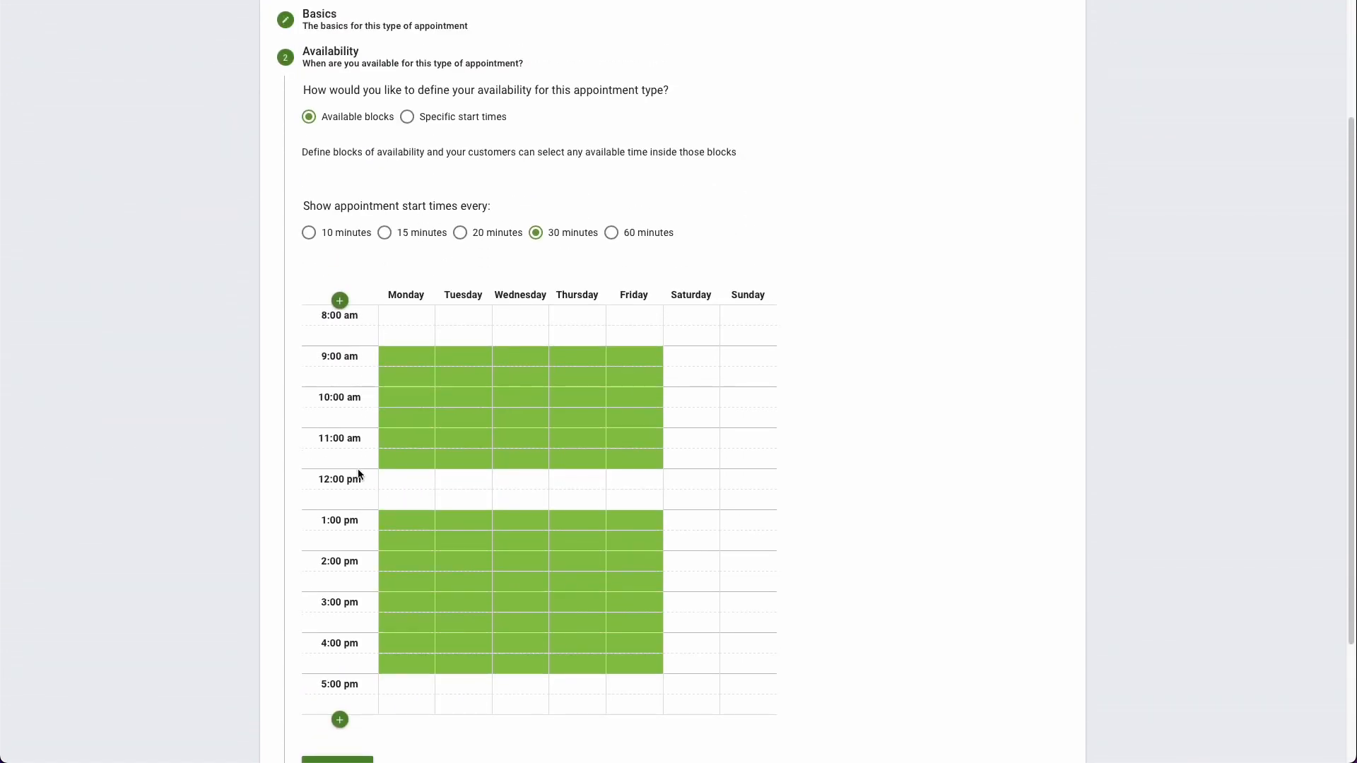
pyautogui.click(429, 118)
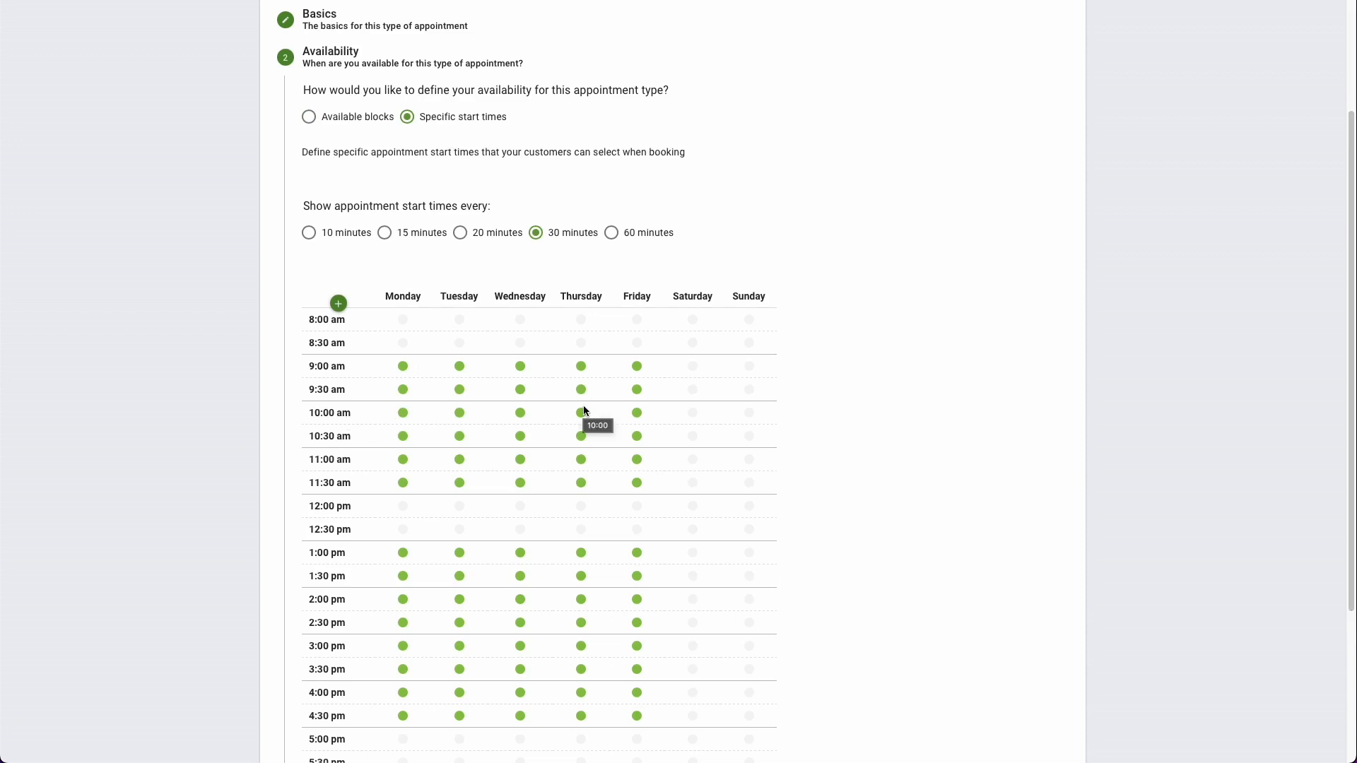
pyautogui.click(380, 124)
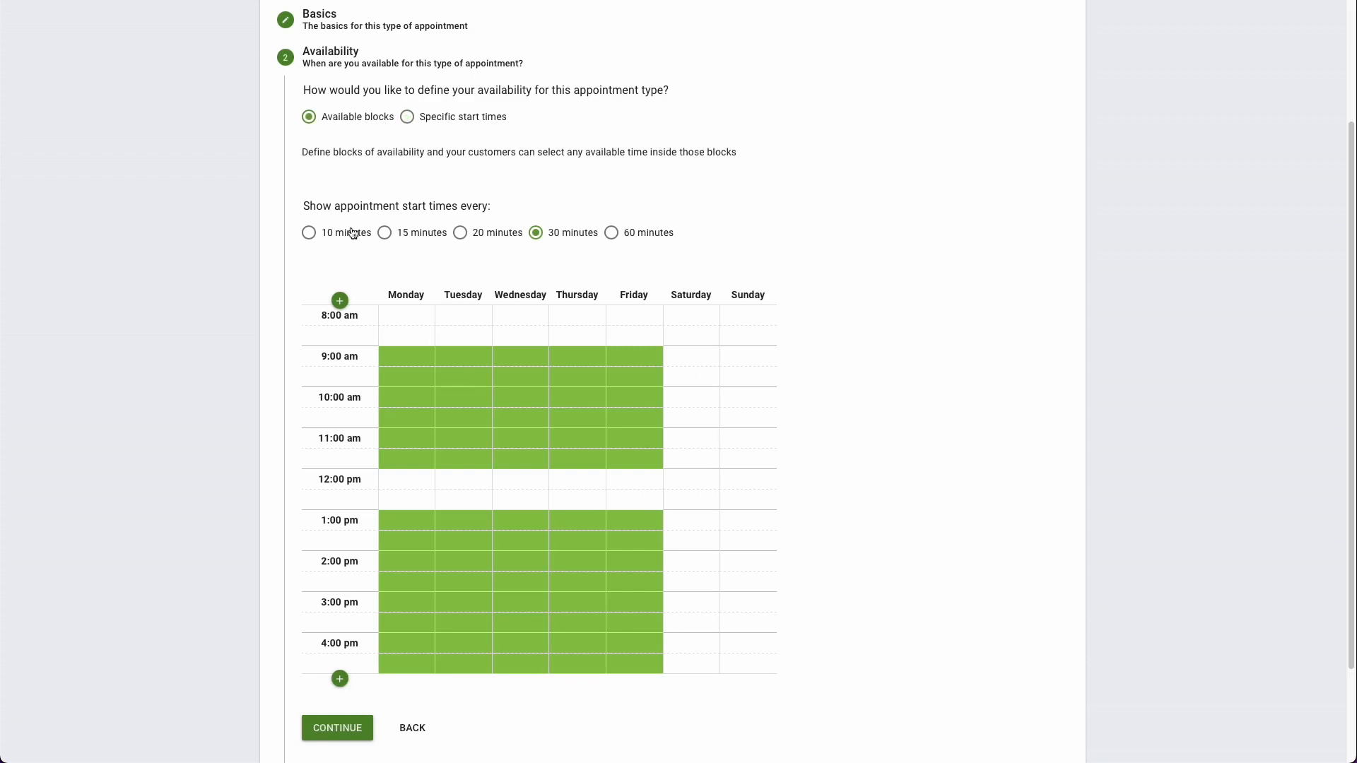
# Step: Try start-time intervals of 15 and 60 minutes, and settle on showing appointment start times every 20 minutes
pyautogui.scroll(-1, 388, 176)
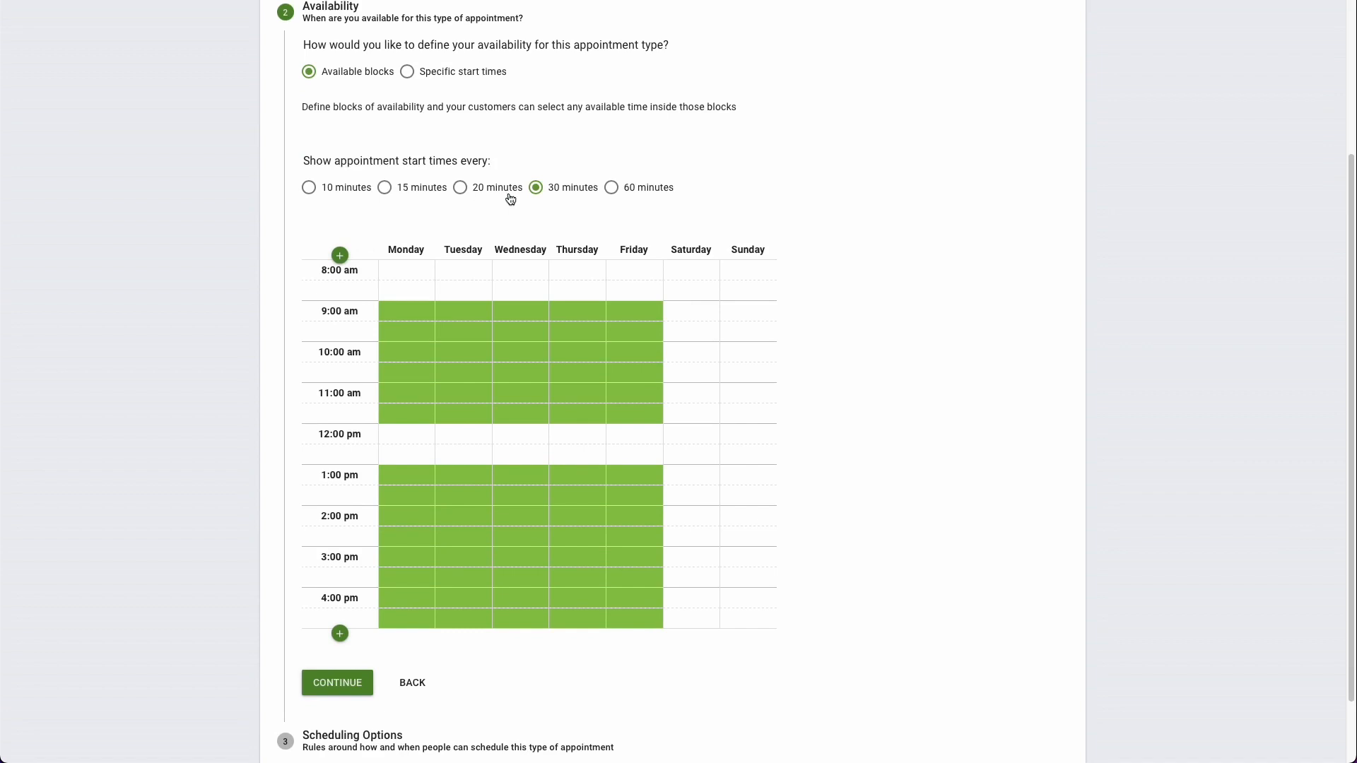
pyautogui.click(385, 189)
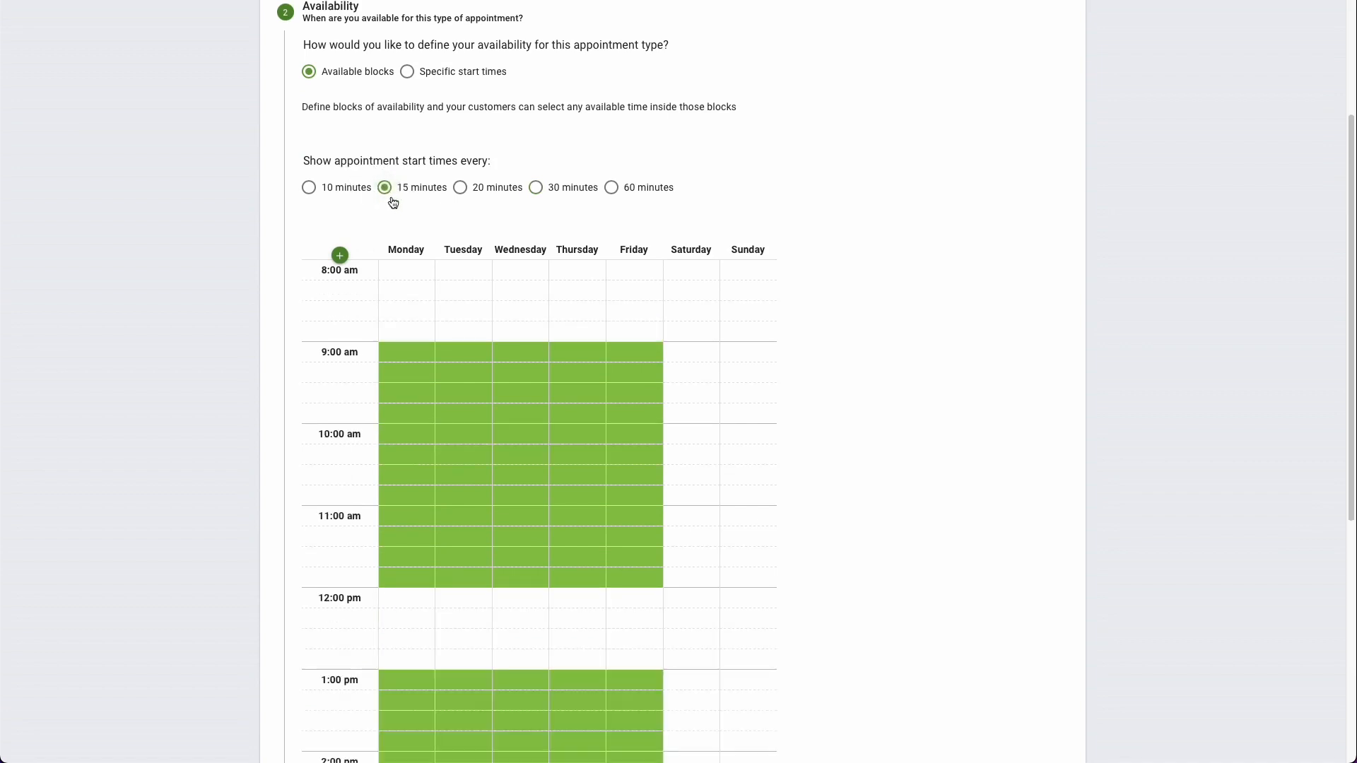
pyautogui.scroll(-1, 397, 203)
pyautogui.click(620, 178)
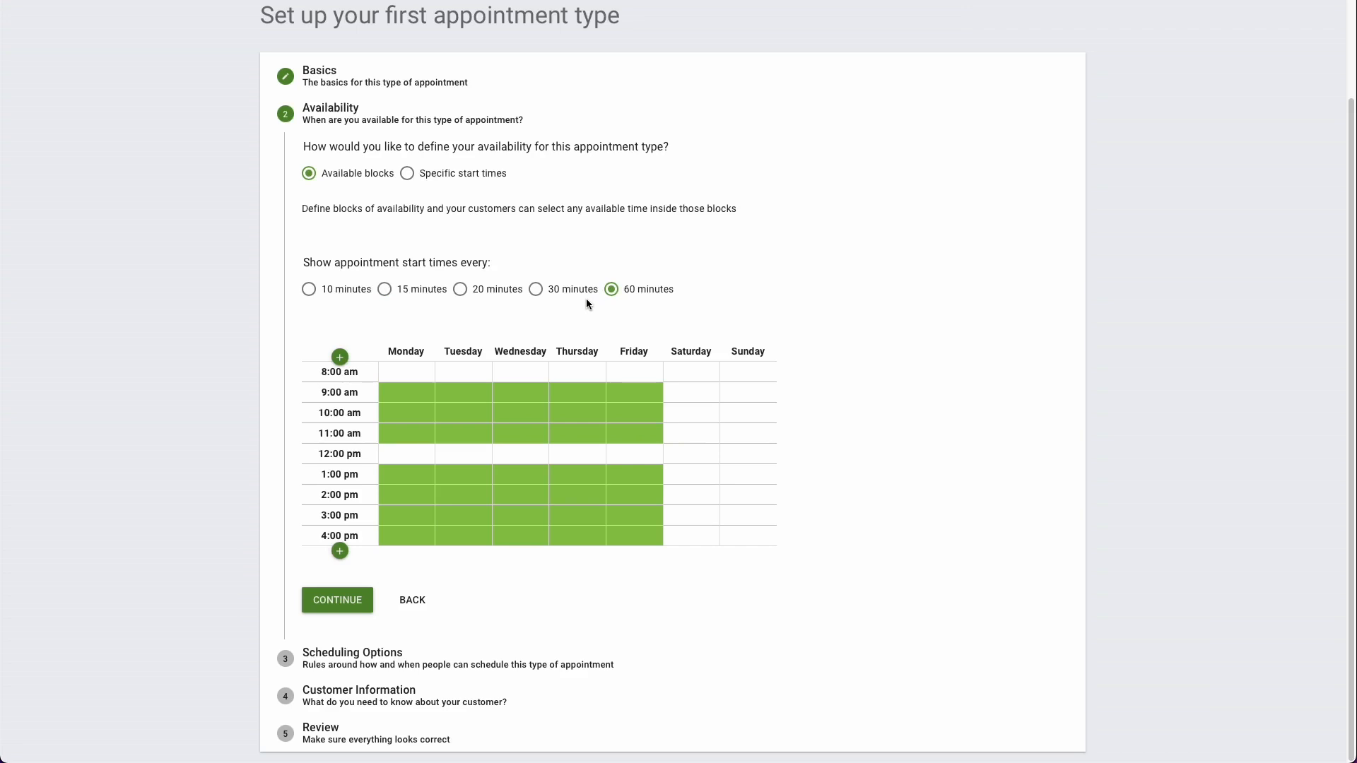
pyautogui.click(489, 296)
pyautogui.scroll(-1, 493, 295)
pyautogui.scroll(-3, 612, 241)
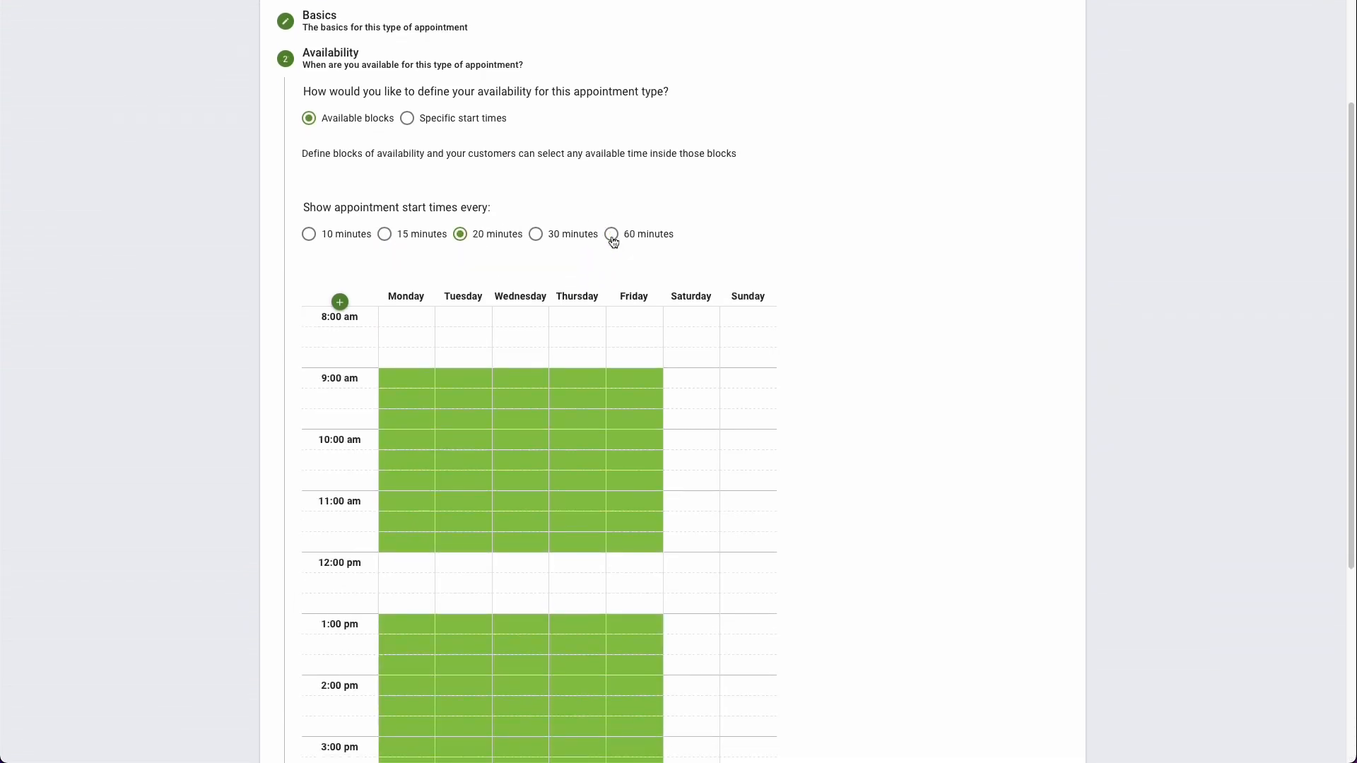
# Step: Clear the Monday to Friday availability from 10:00 to 10:40 am and continue to the scheduling options
pyautogui.scroll(-3, 613, 245)
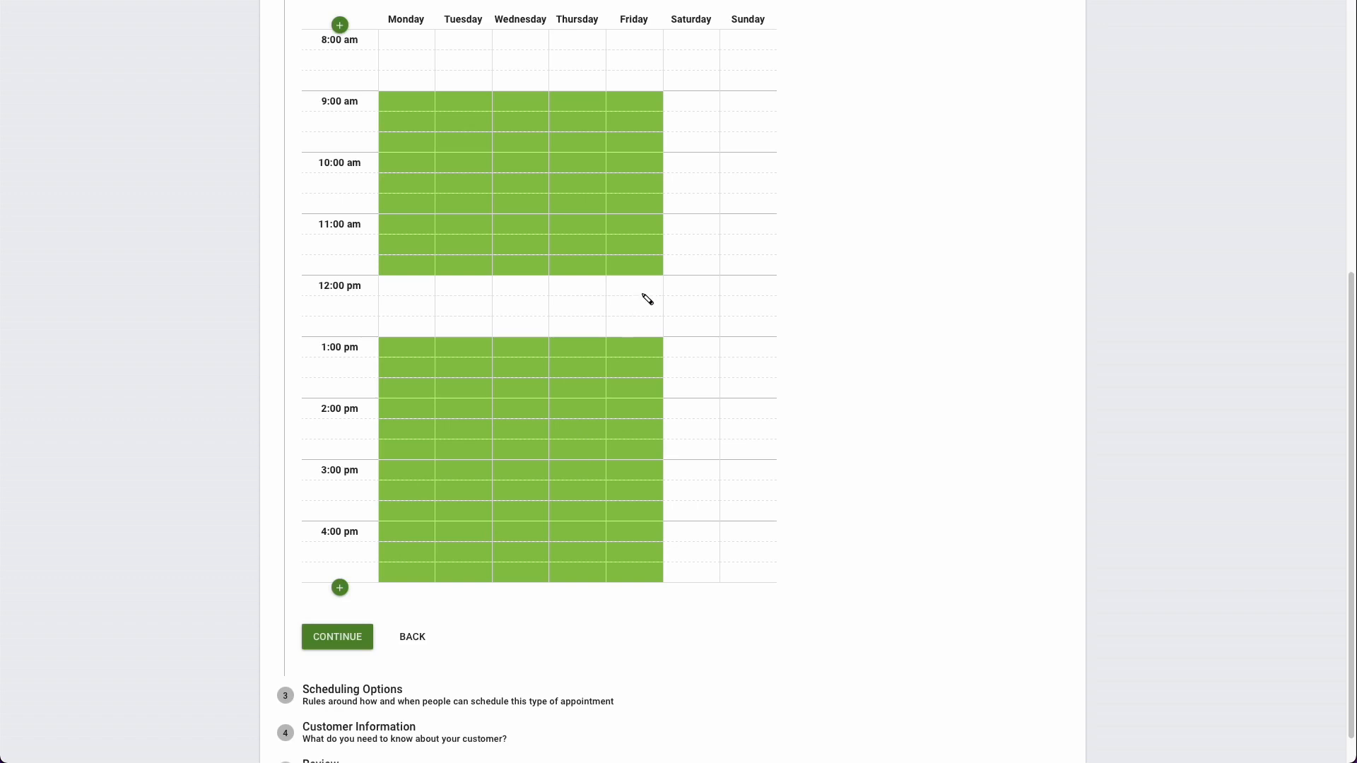
pyautogui.click(704, 119)
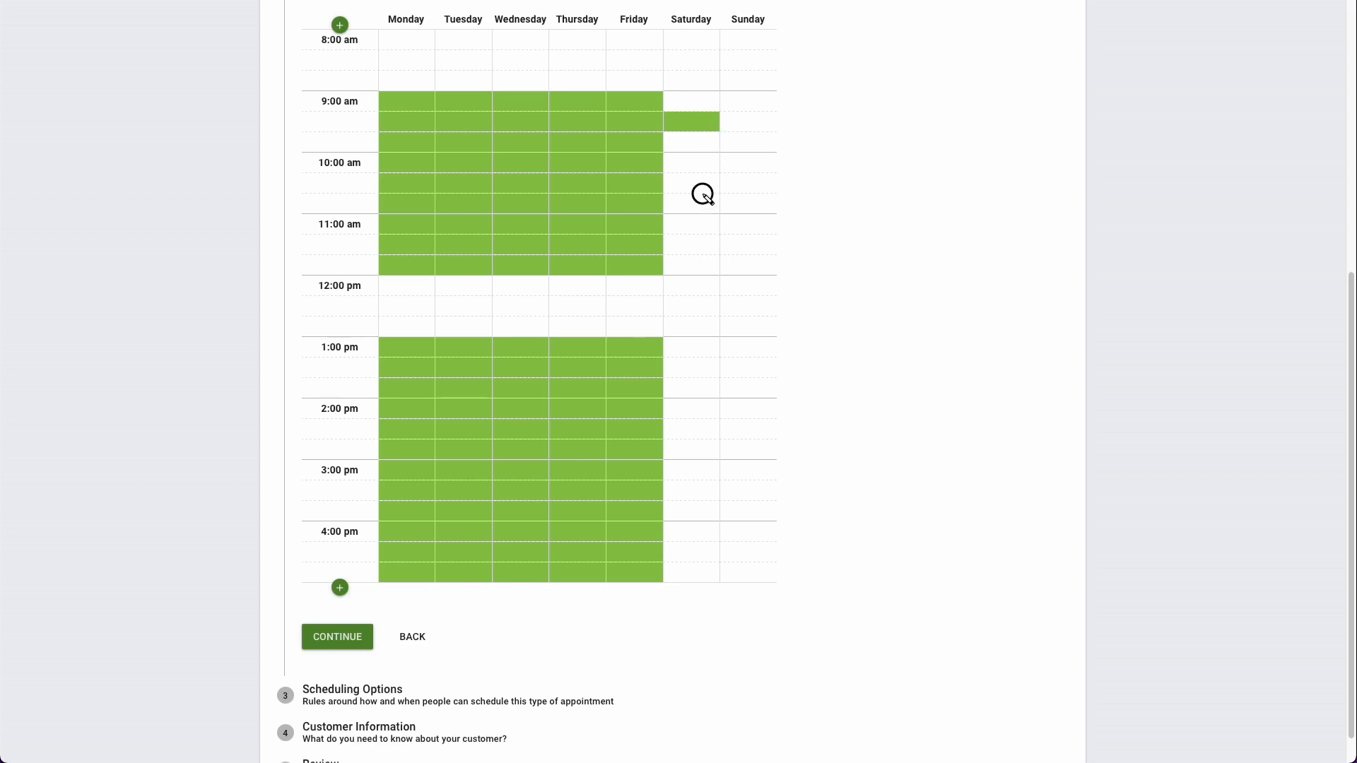
pyautogui.moveTo(703, 194); pyautogui.dragTo(409, 167)
pyautogui.click(693, 123)
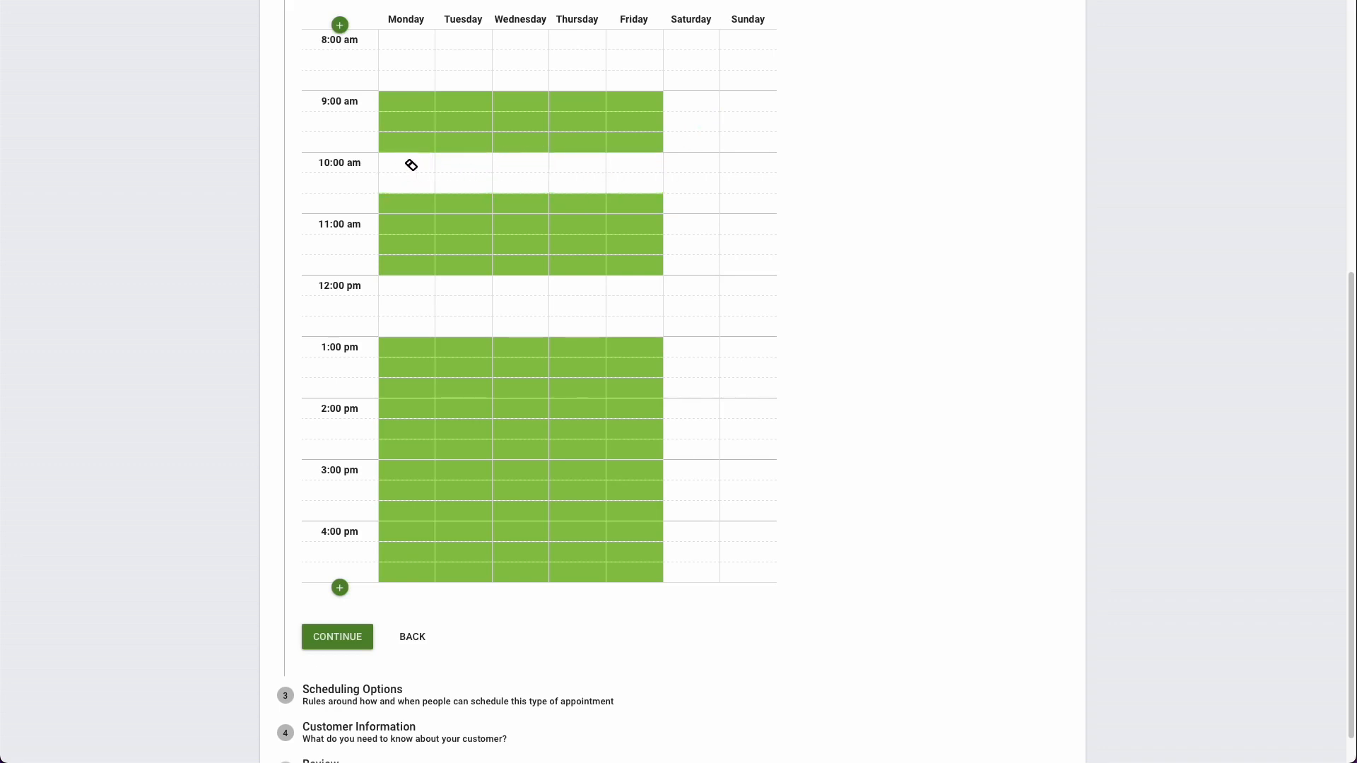
pyautogui.scroll(-1, 359, 499)
pyautogui.click(348, 612)
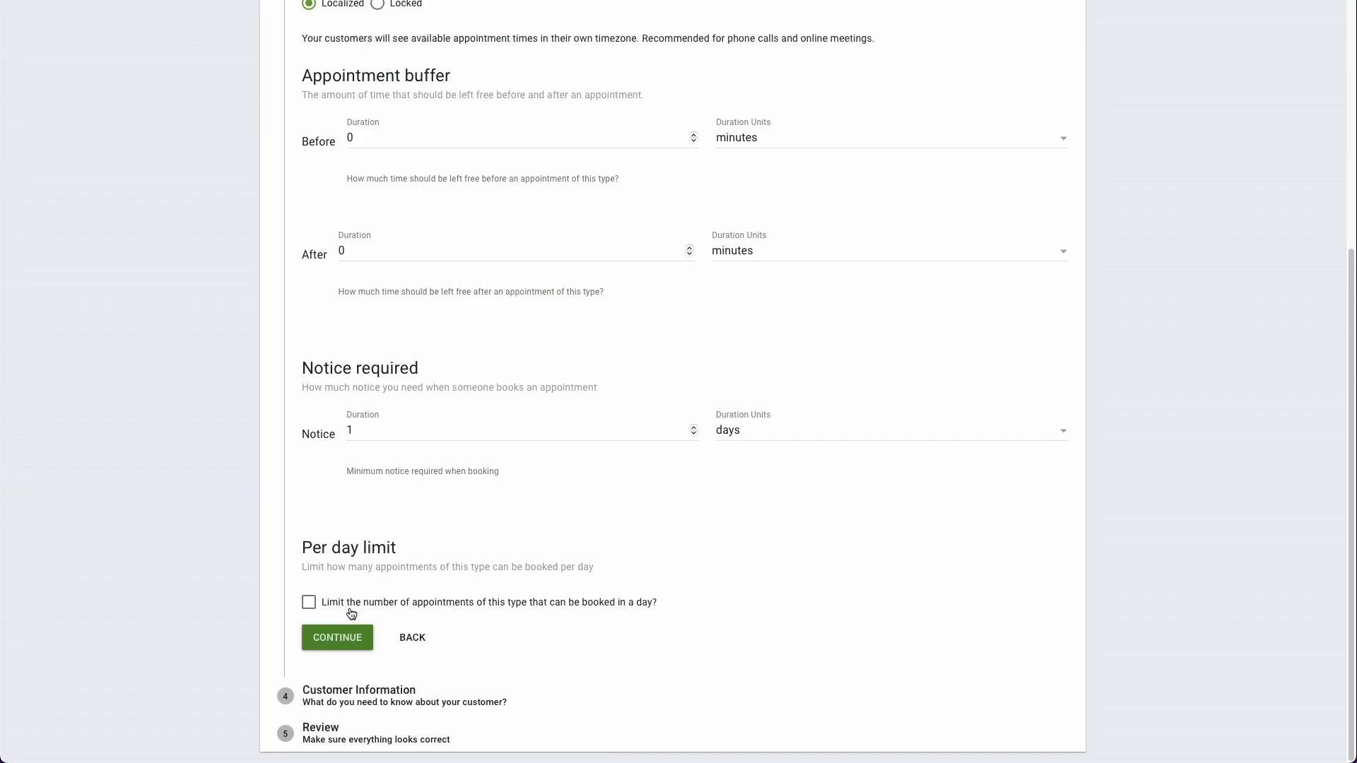
# Step: Set the appointment timezone to Locked so customers see times in the business's own timezone
pyautogui.scroll(-2, 337, 254)
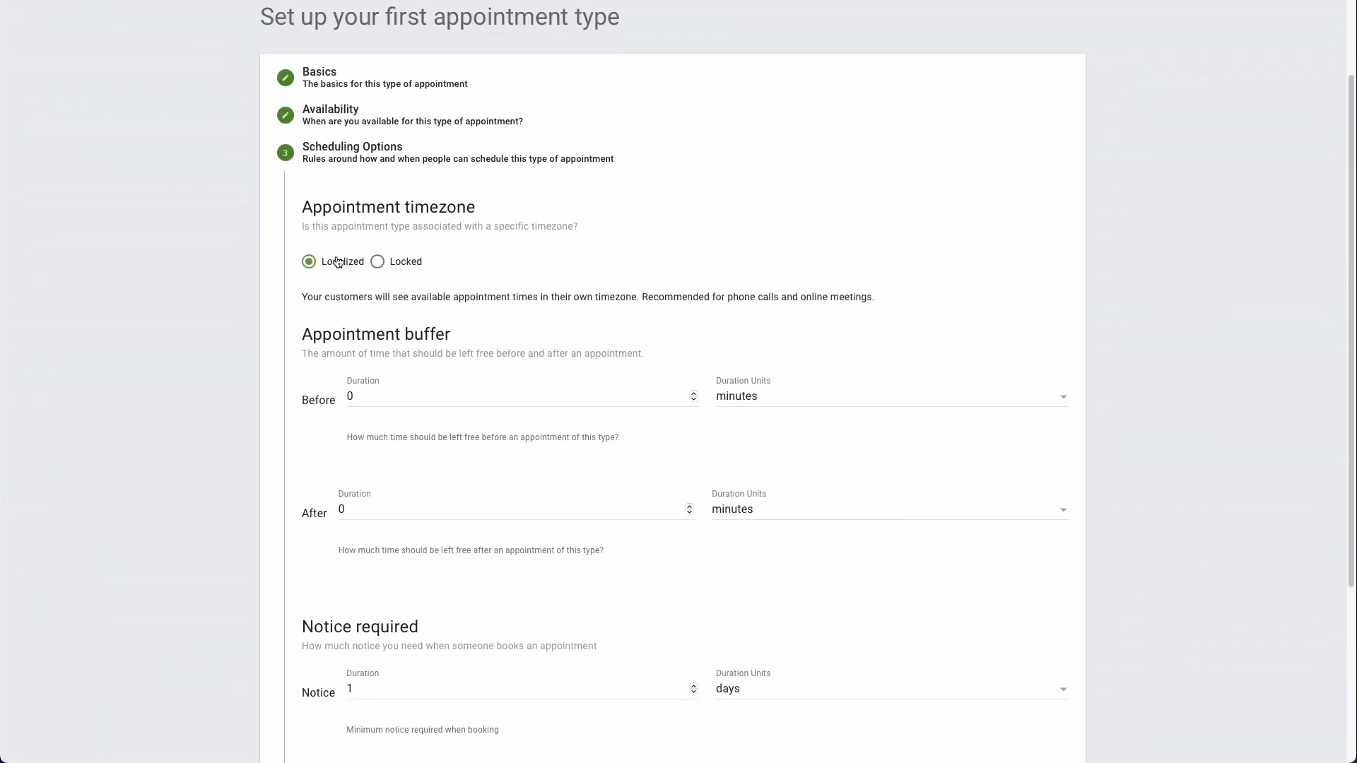
pyautogui.scroll(-1, 336, 256)
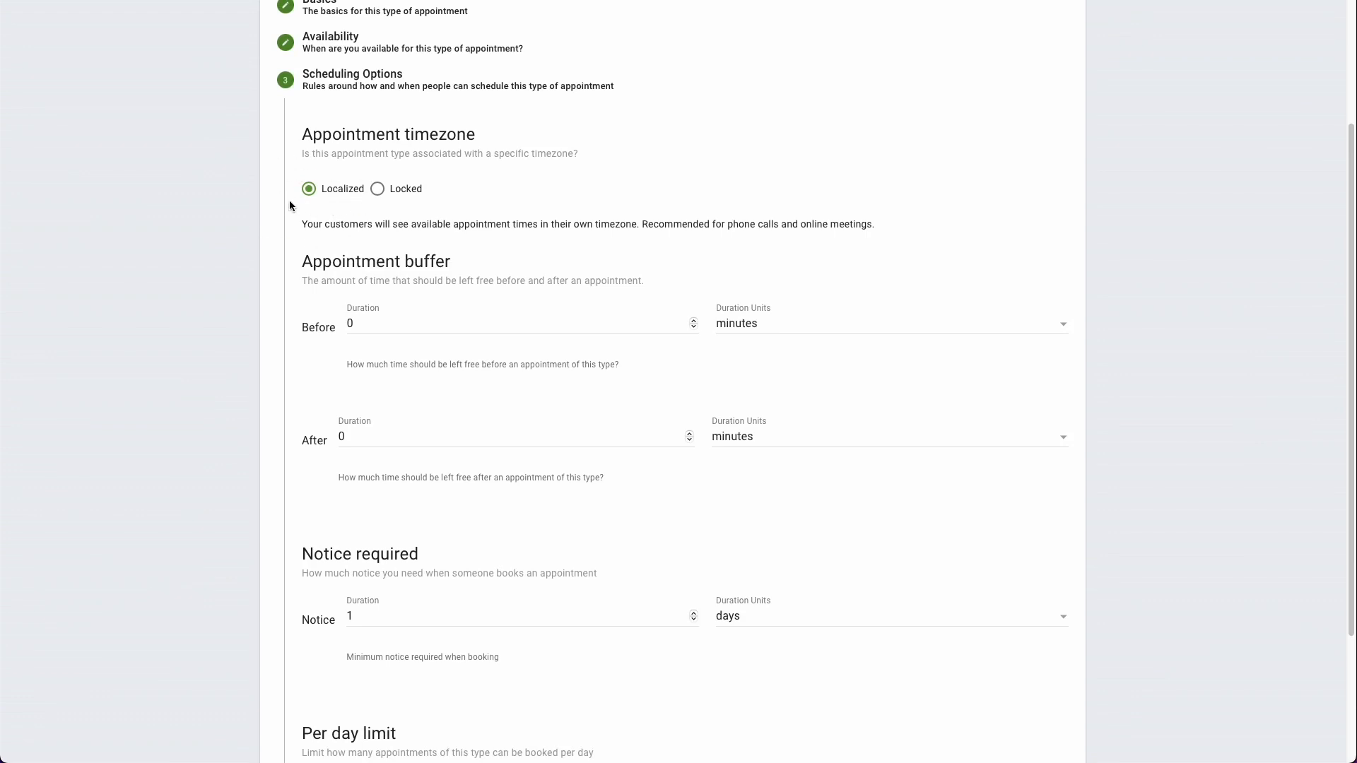
pyautogui.click(399, 193)
pyautogui.scroll(-1, 390, 228)
pyautogui.moveTo(388, 222); pyautogui.dragTo(359, 222)
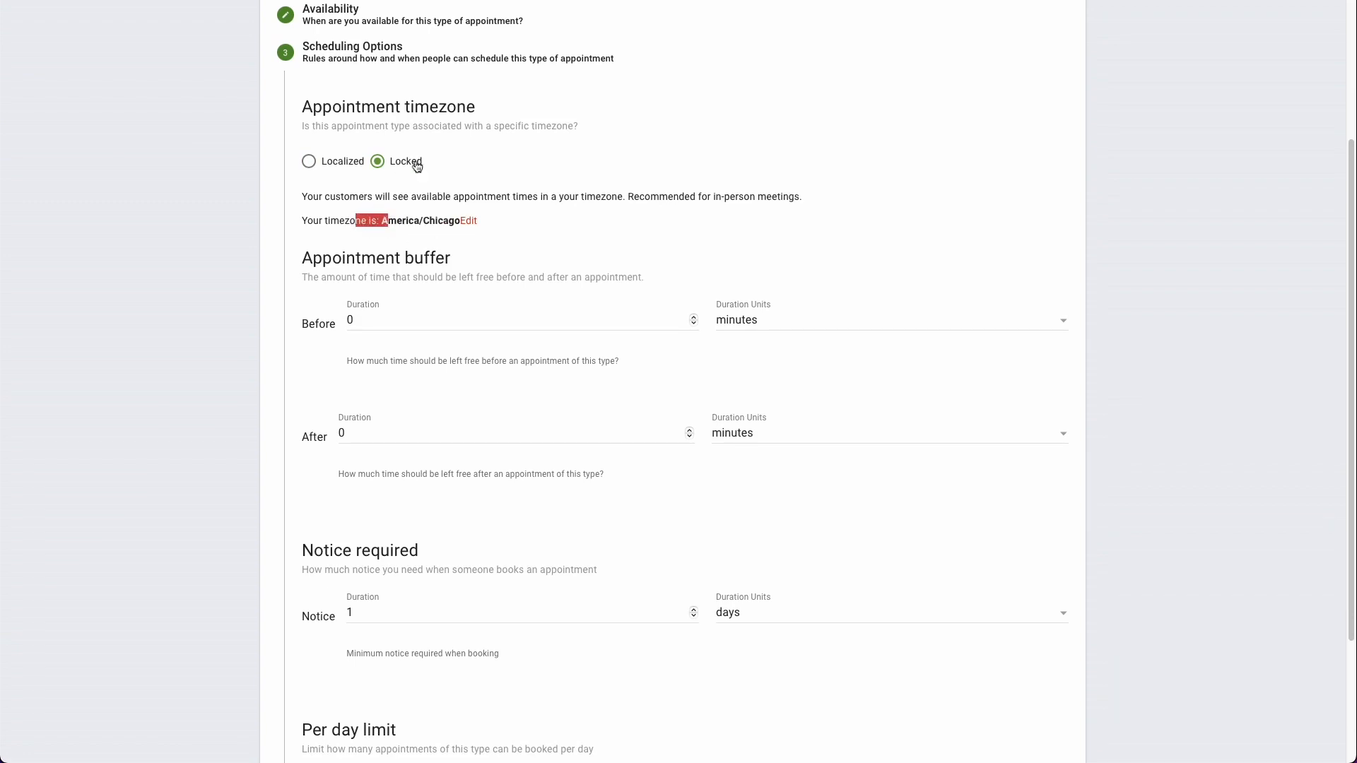
pyautogui.scroll(-1, 368, 206)
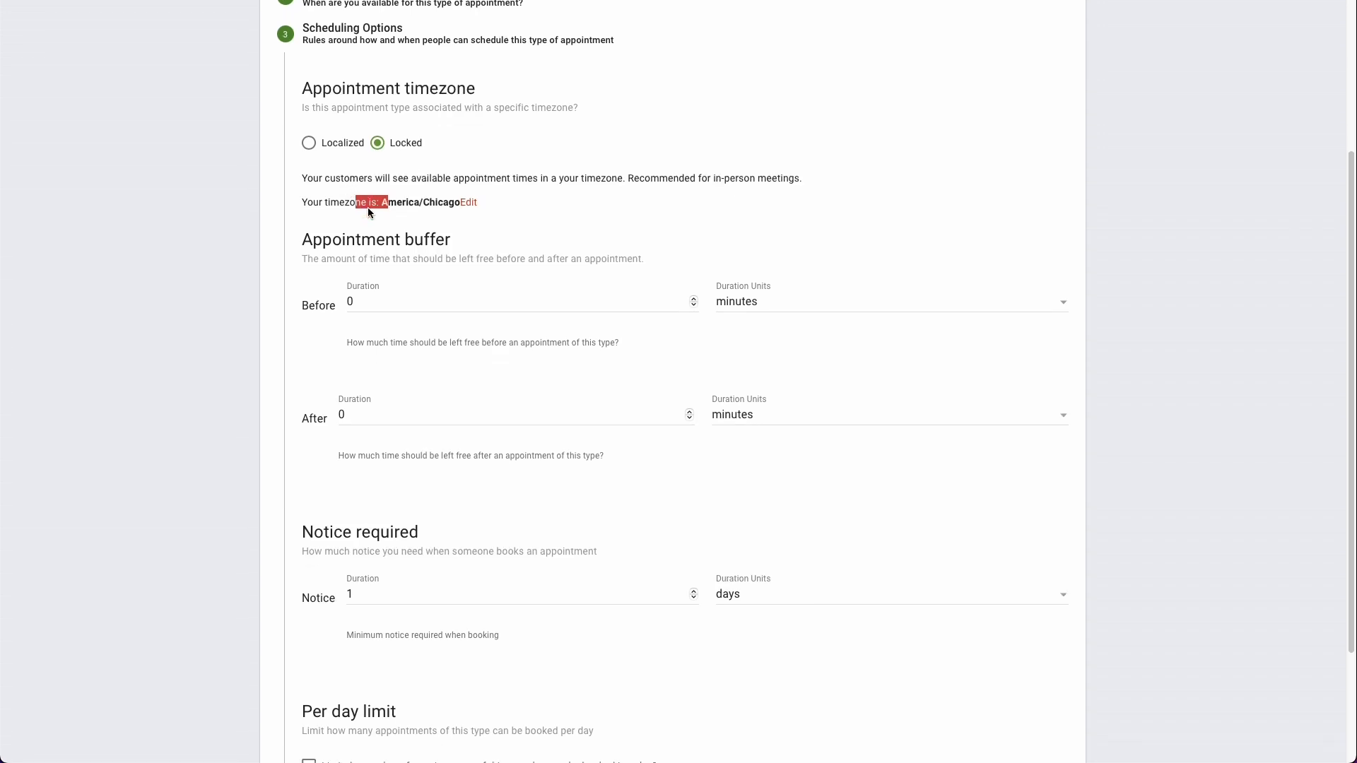
pyautogui.click(417, 223)
pyautogui.scroll(-2, 409, 219)
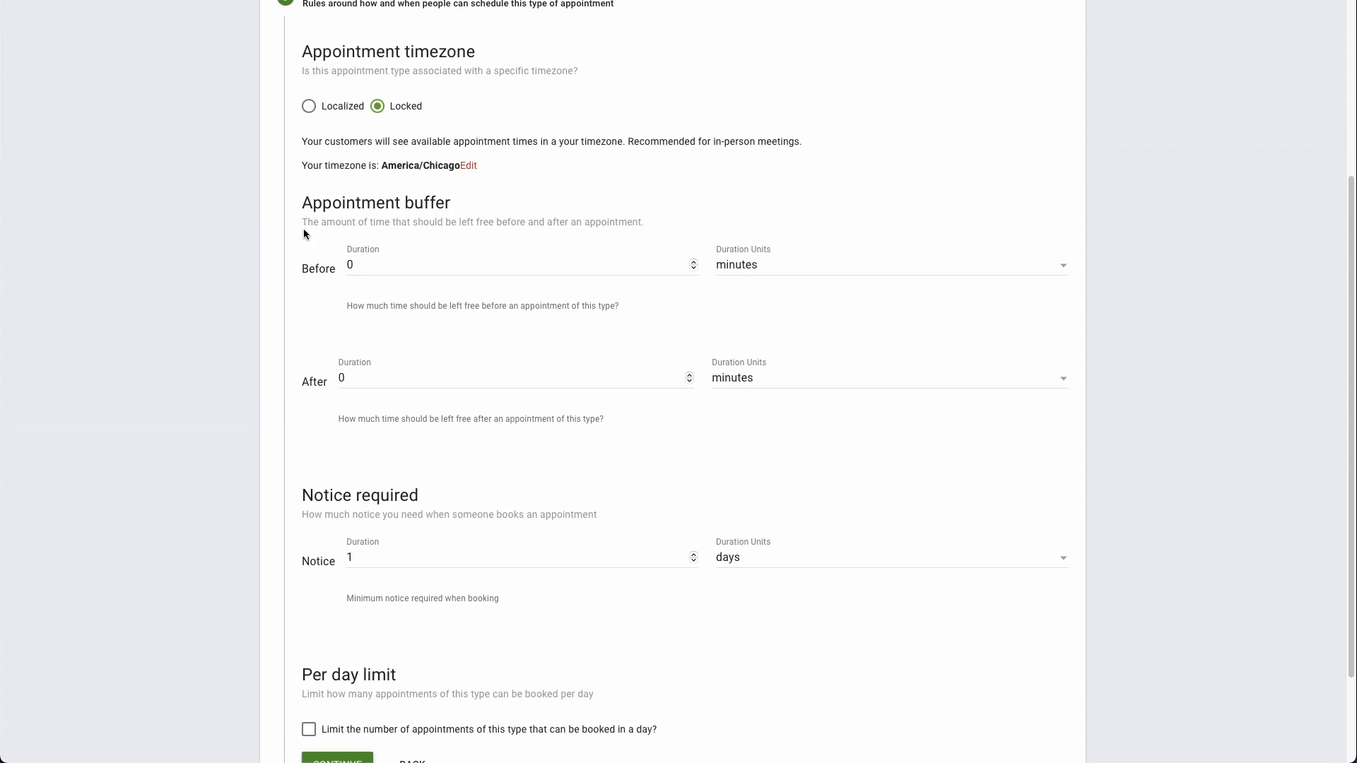
# Step: Limit appointments of this type to 2 per day and continue to the customer information
pyautogui.scroll(-2, 303, 233)
pyautogui.doubleClick(320, 237)
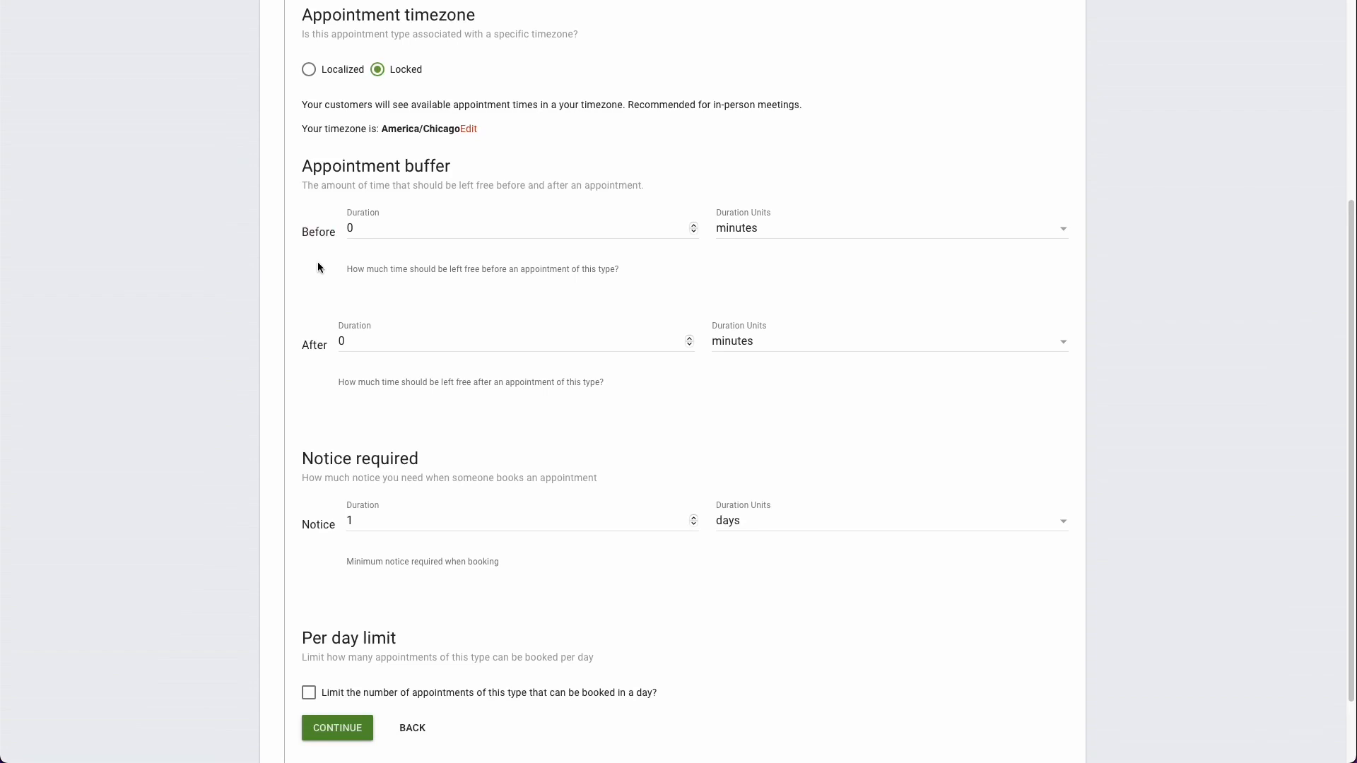
pyautogui.scroll(-2, 317, 262)
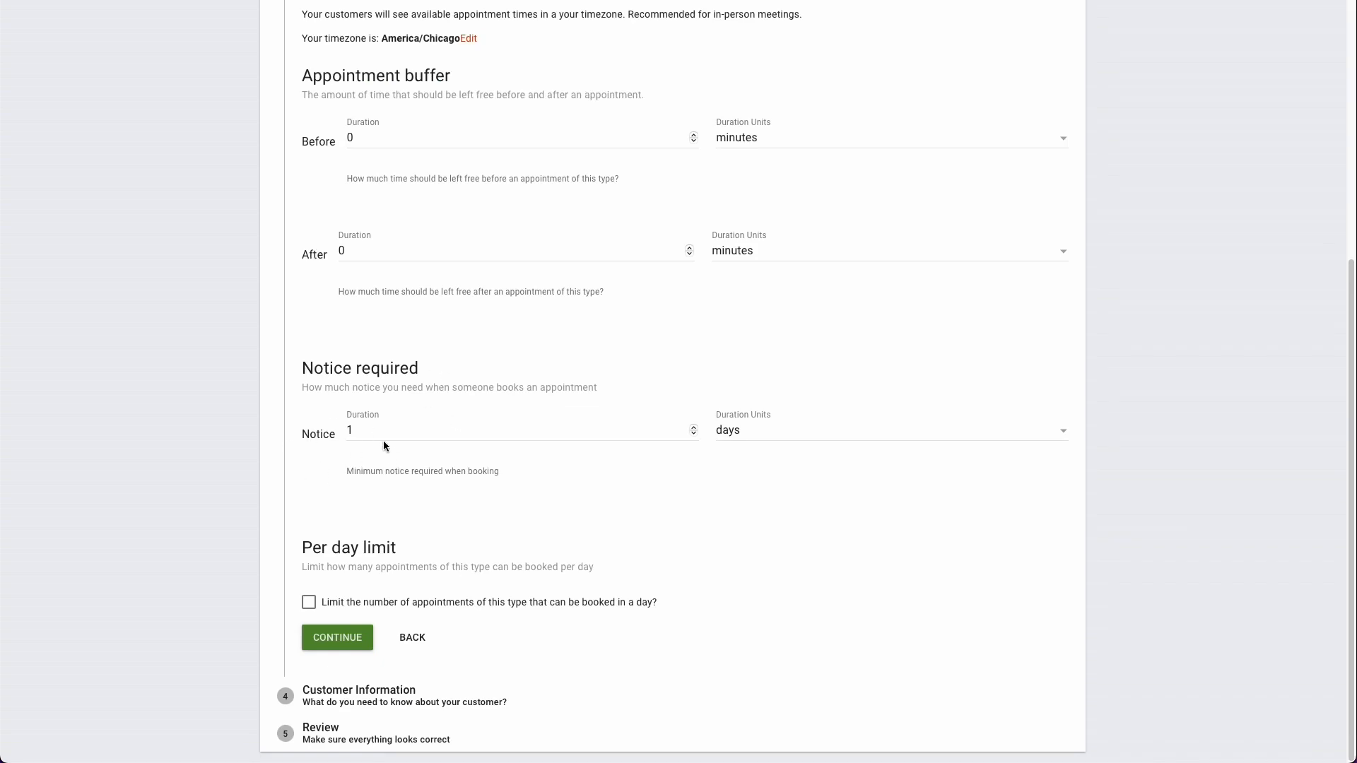
pyautogui.doubleClick(344, 551)
pyautogui.click(349, 597)
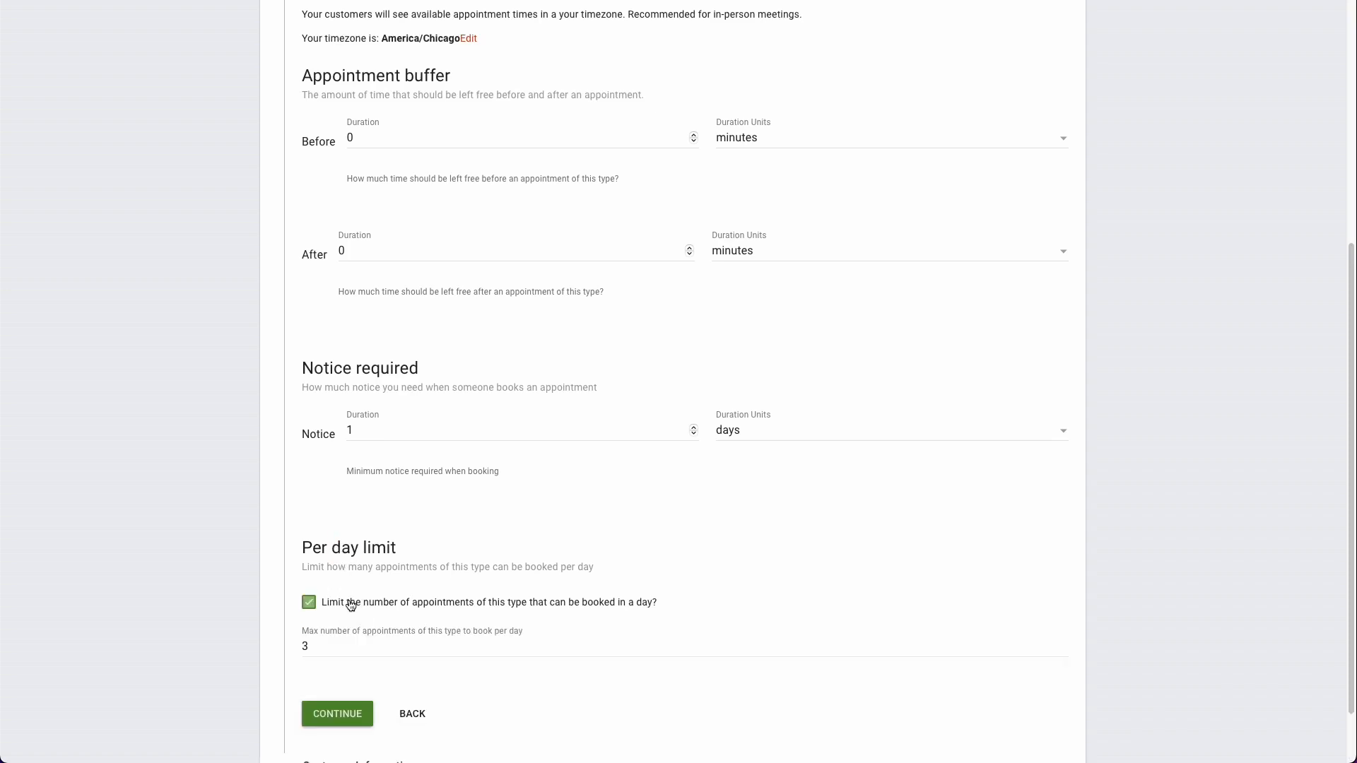
pyautogui.scroll(-1, 349, 594)
pyautogui.doubleClick(348, 590)
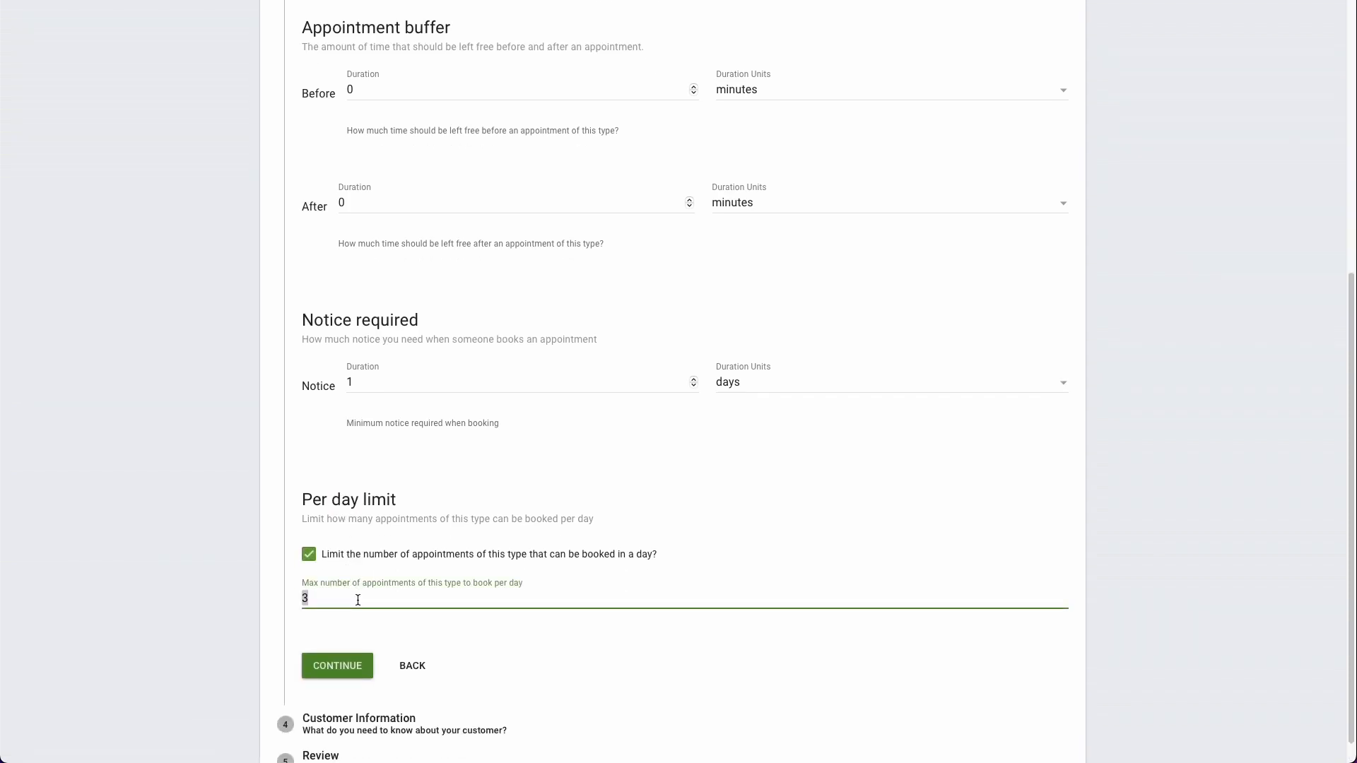
pyautogui.scroll(-1, 358, 600)
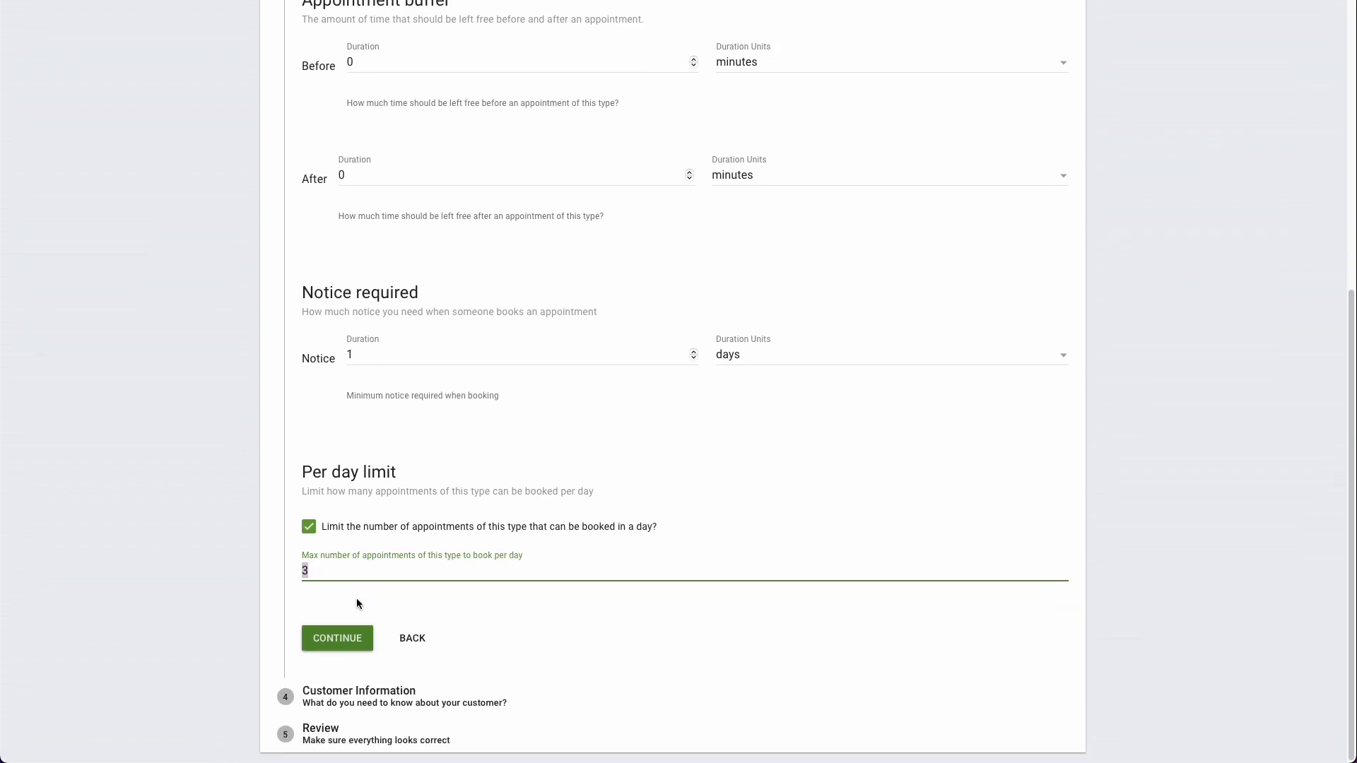
pyautogui.write('2')
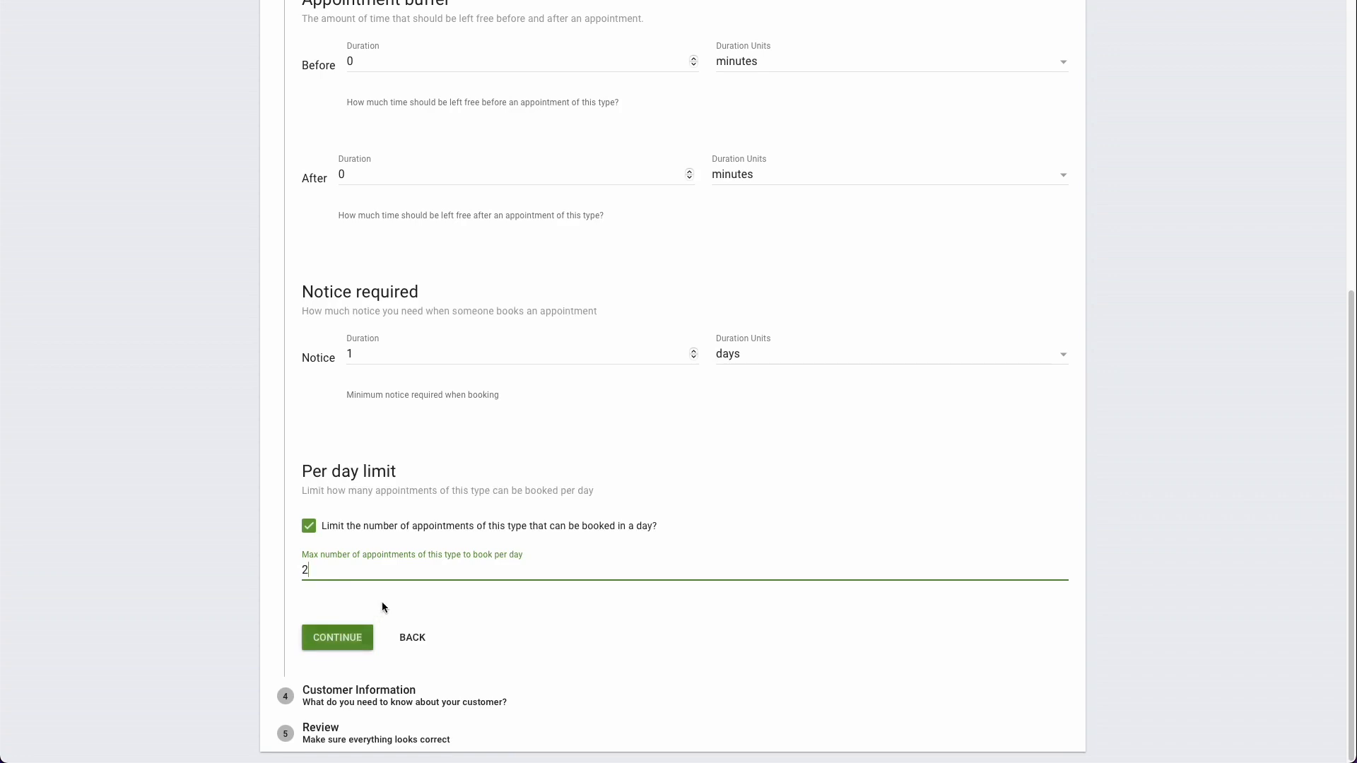
pyautogui.click(362, 636)
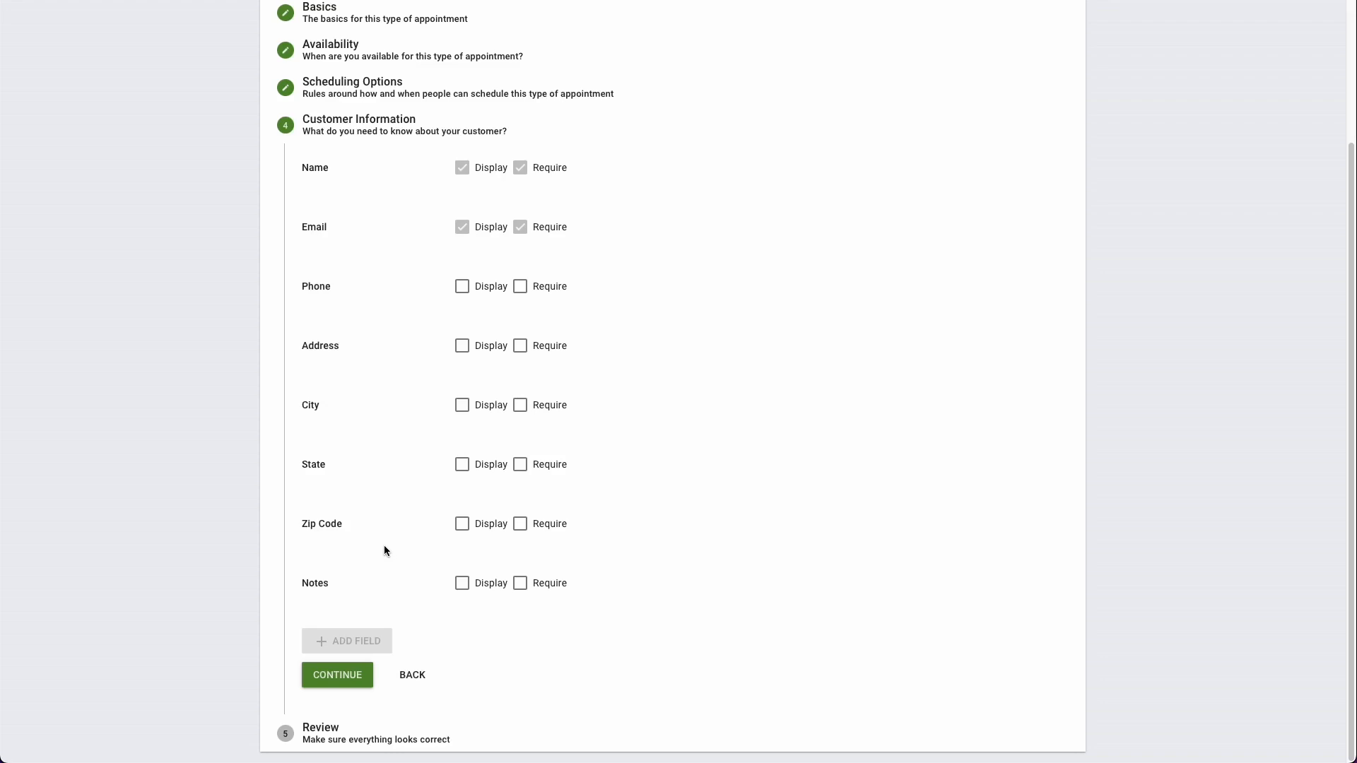
# Step: Display and require the Phone field, display the Notes field as optional, and continue to the review
pyautogui.click(465, 586)
pyautogui.click(369, 644)
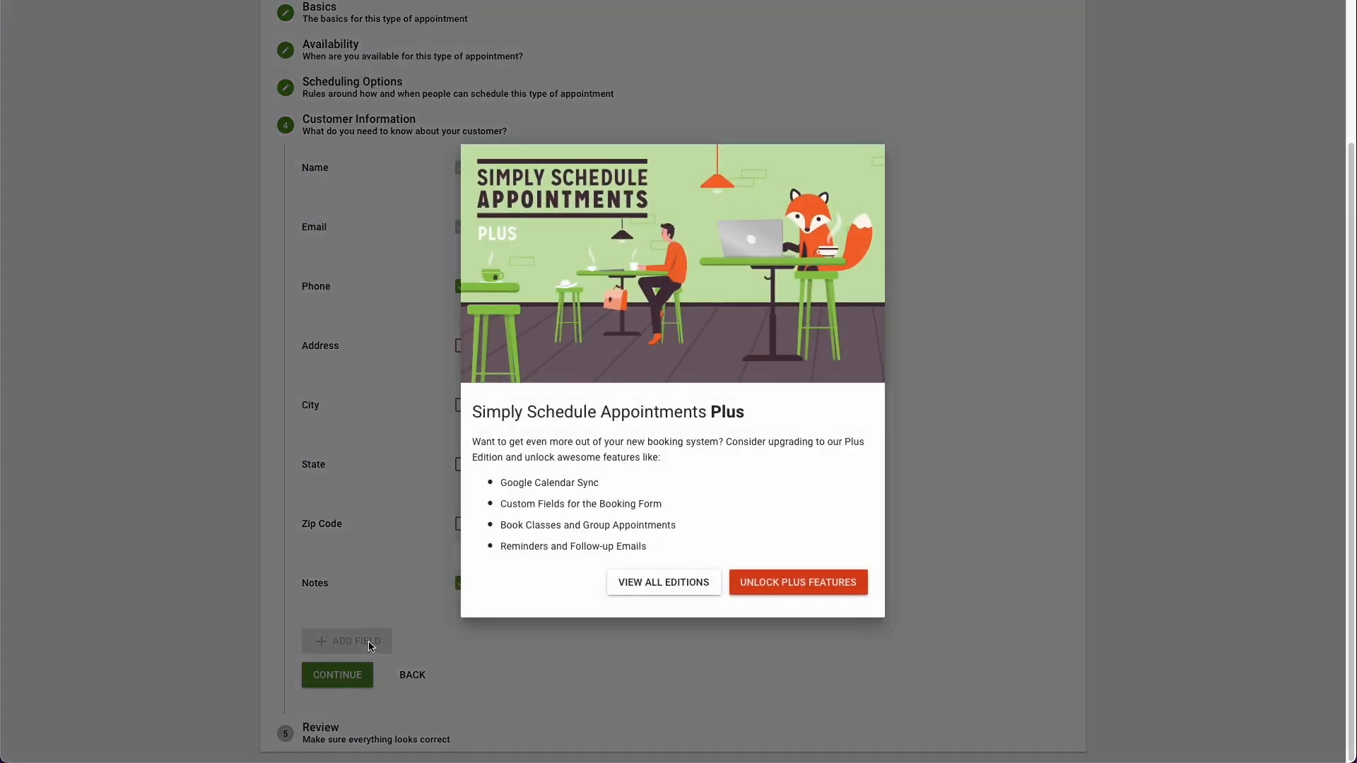
pyautogui.click(337, 550)
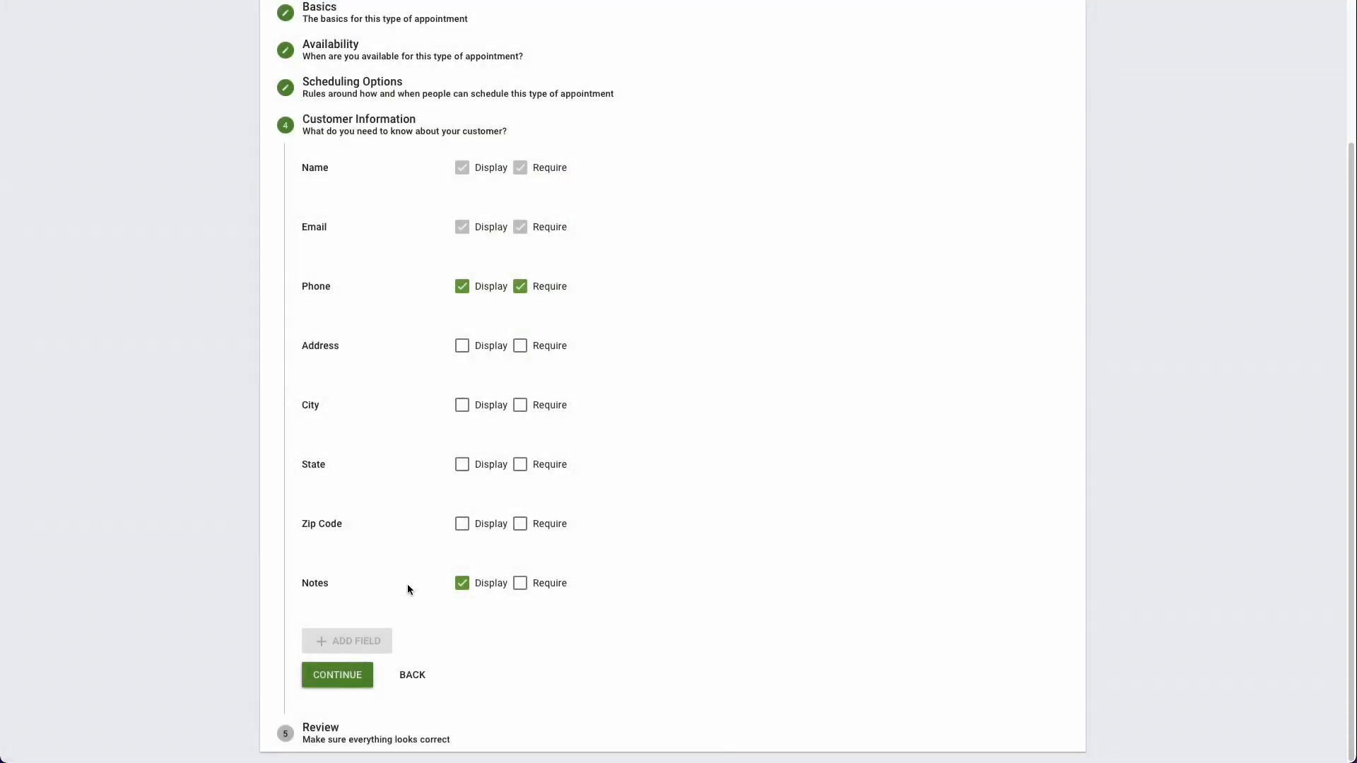
pyautogui.click(337, 675)
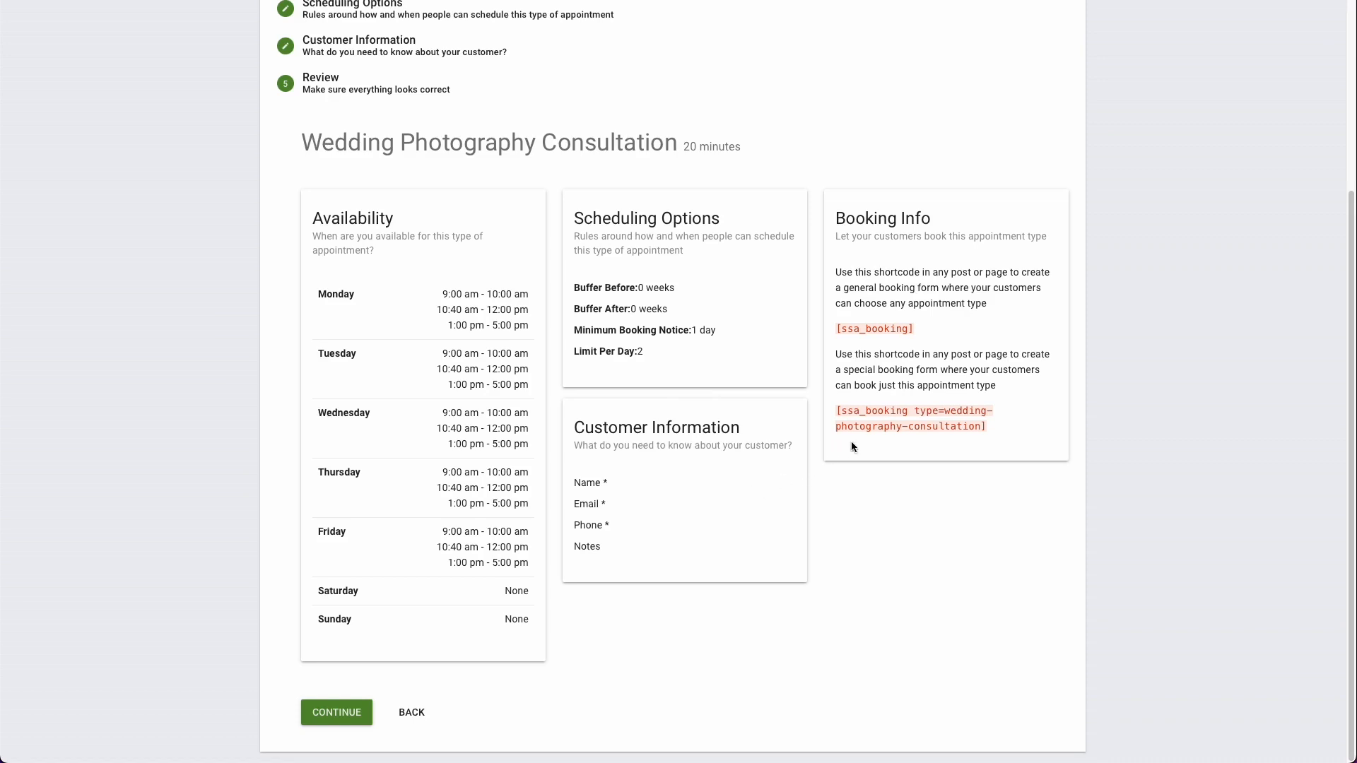
# Step: Check the booking shortcodes in the appointment type's review, finish the setup and go to the plugin settings
pyautogui.moveTo(836, 214); pyautogui.dragTo(987, 217)
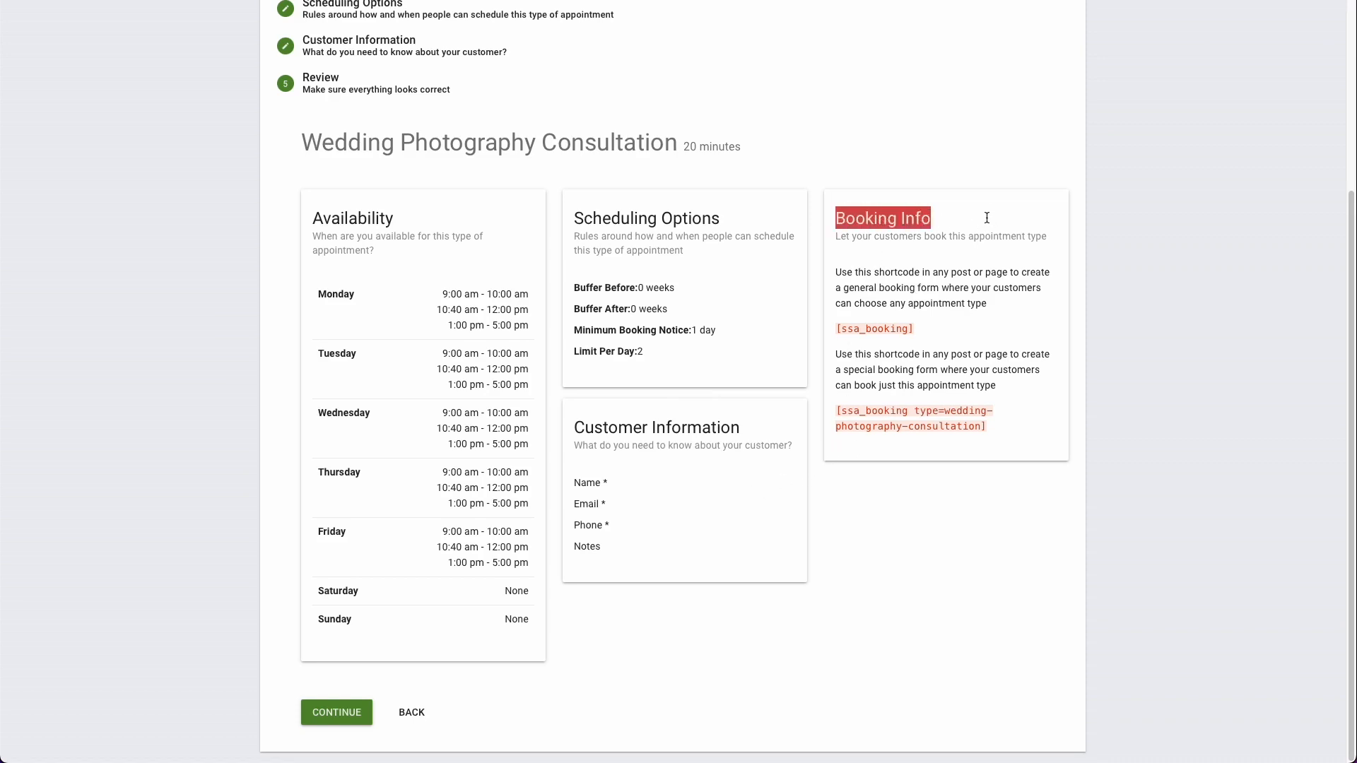
pyautogui.click(986, 218)
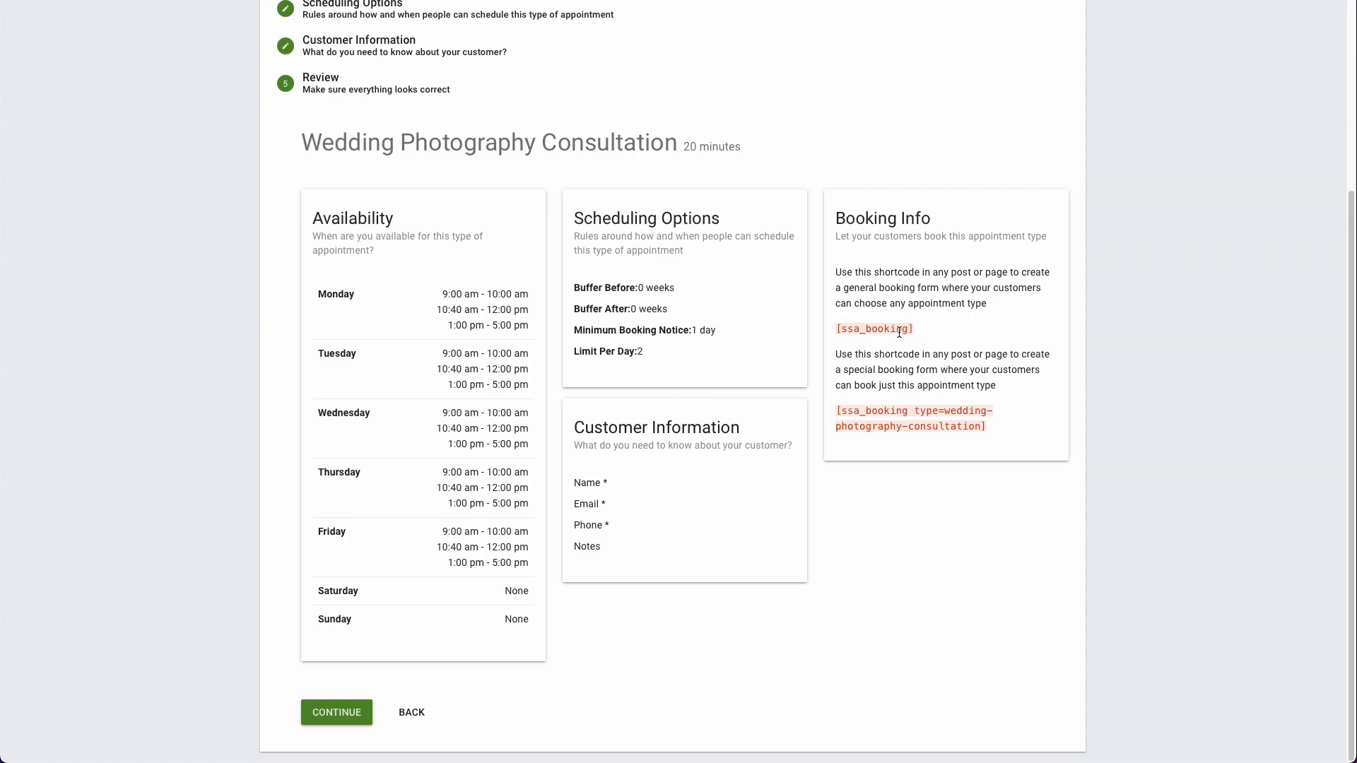
pyautogui.moveTo(899, 332); pyautogui.dragTo(838, 333)
pyautogui.click(835, 331)
pyautogui.click(336, 712)
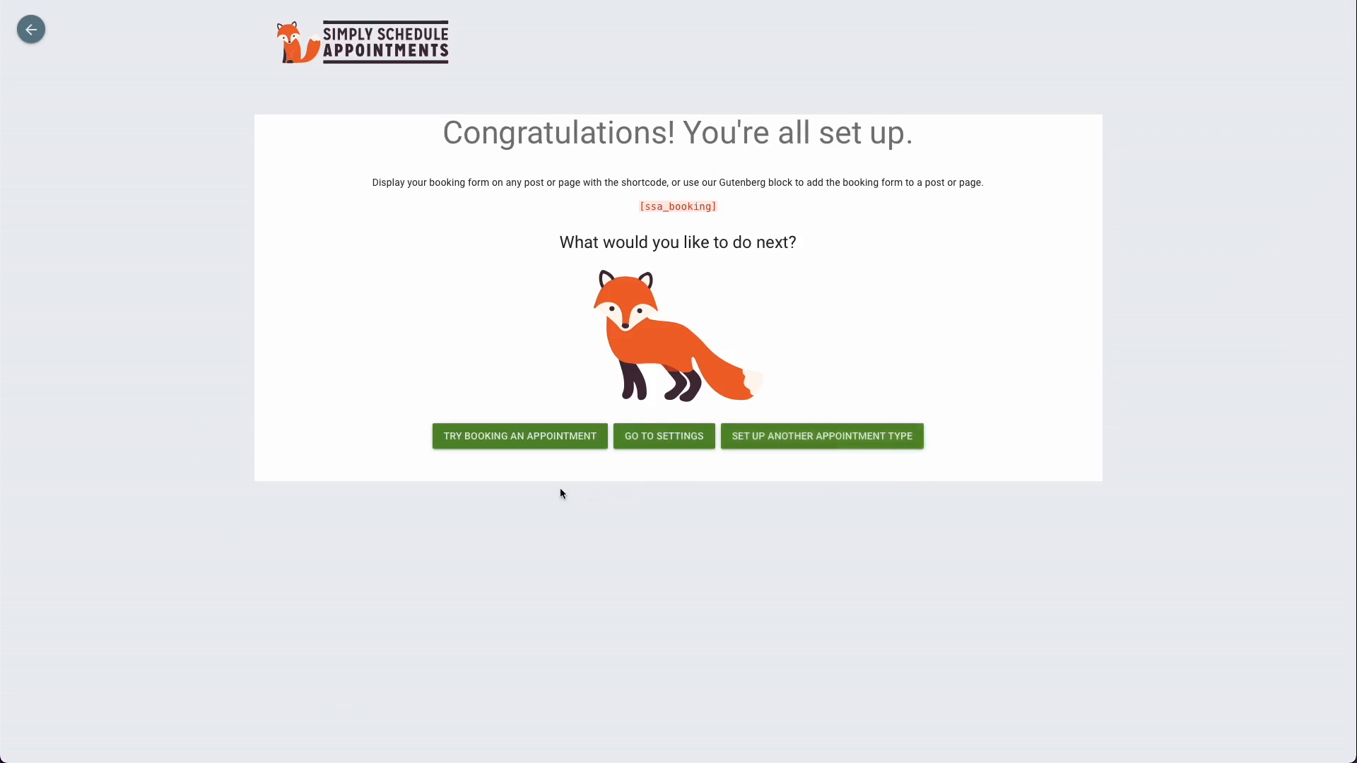
pyautogui.click(656, 442)
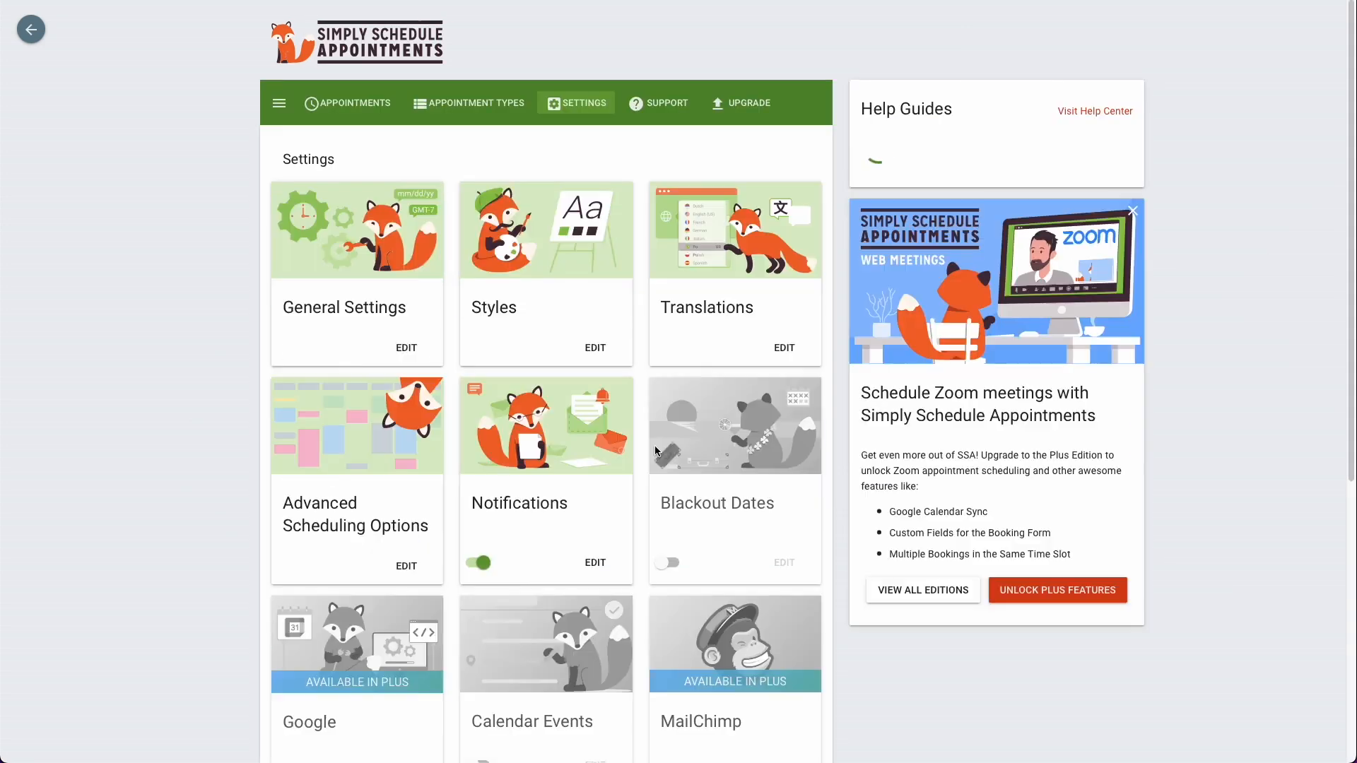
# Step: Look through the General Settings and the Styles settings, returning to the settings overview without editing them
pyautogui.scroll(-1, 499, 157)
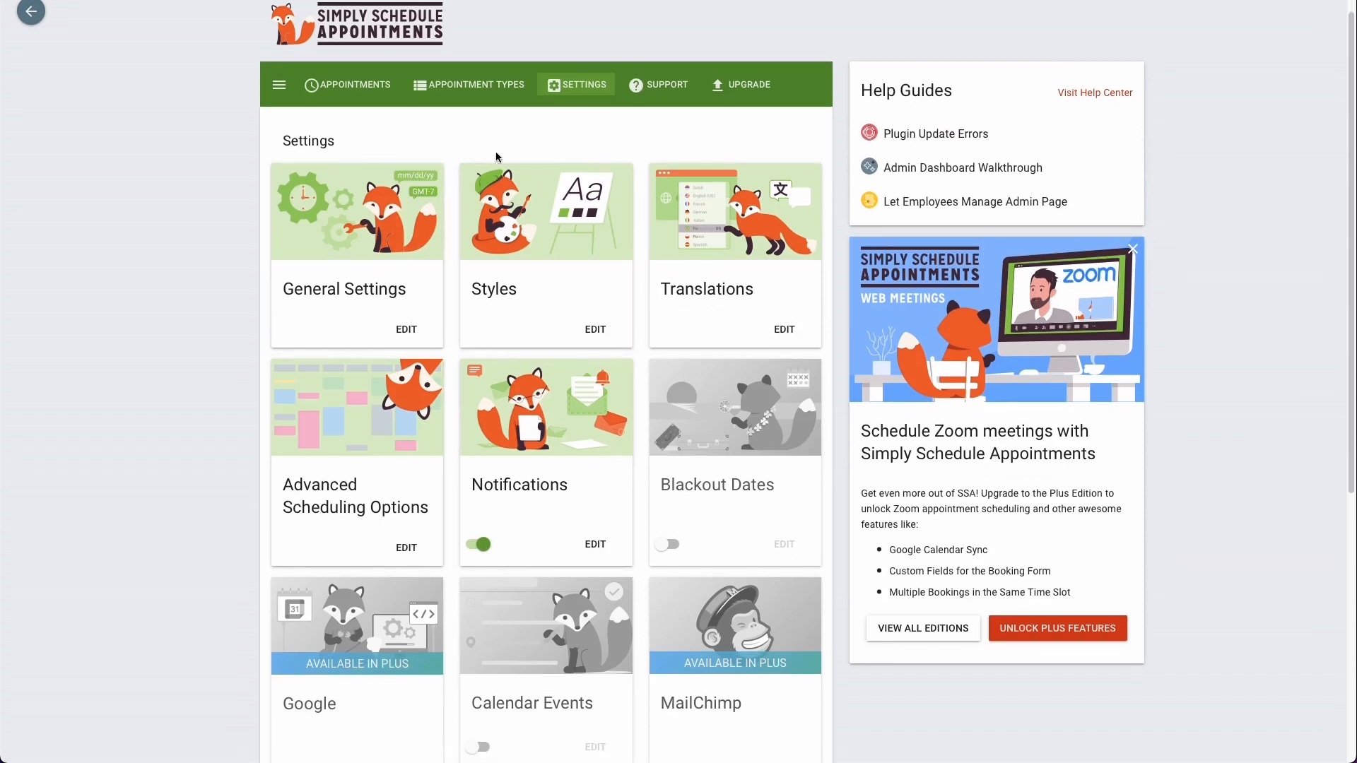
pyautogui.scroll(1, 498, 157)
pyautogui.scroll(-1, 498, 157)
pyautogui.scroll(-1, 496, 157)
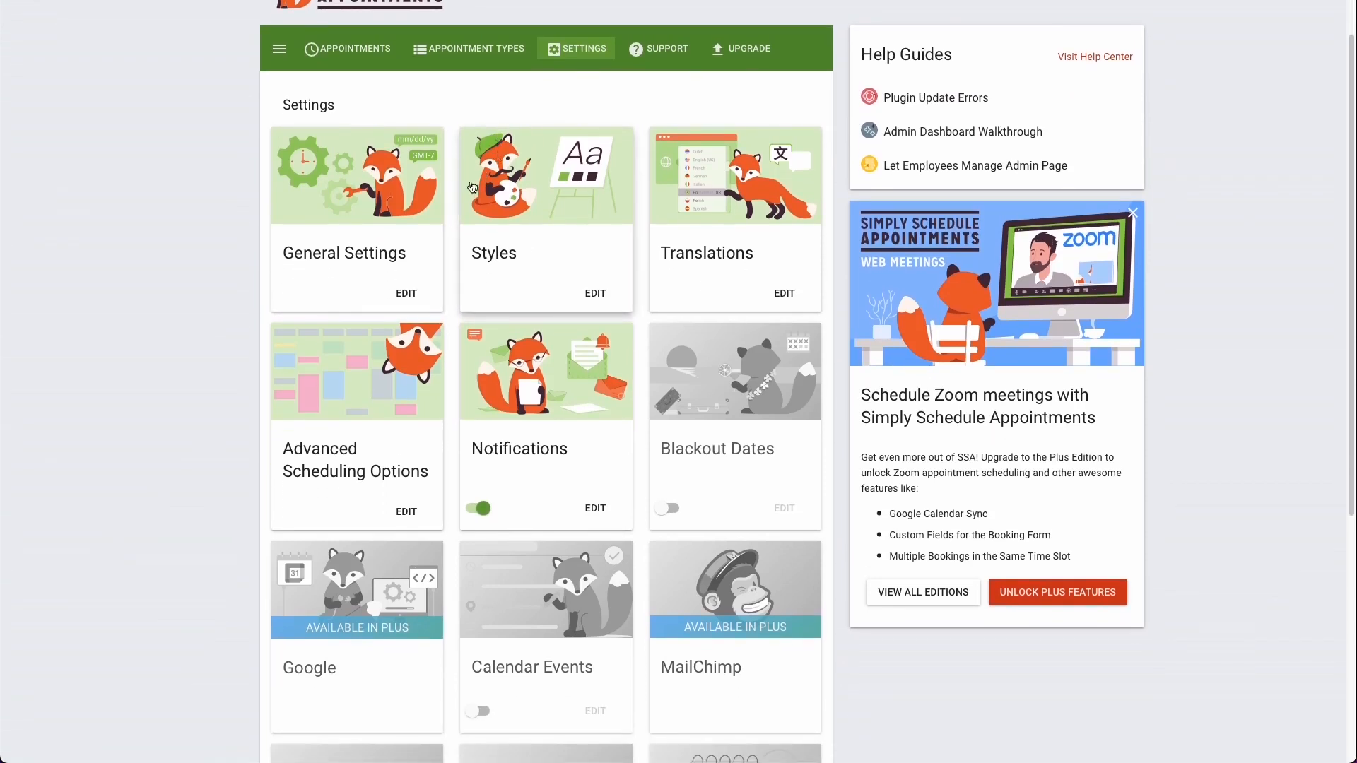
pyautogui.click(372, 249)
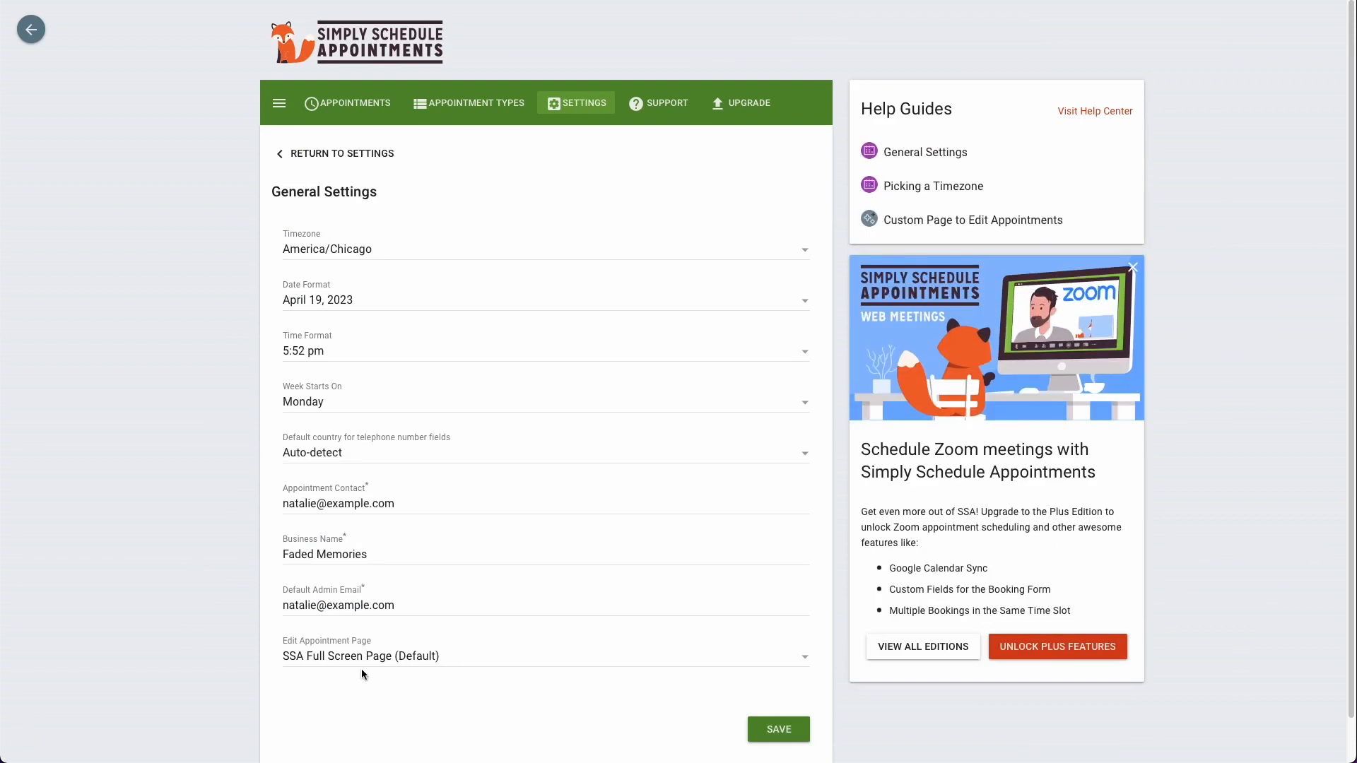
pyautogui.click(345, 167)
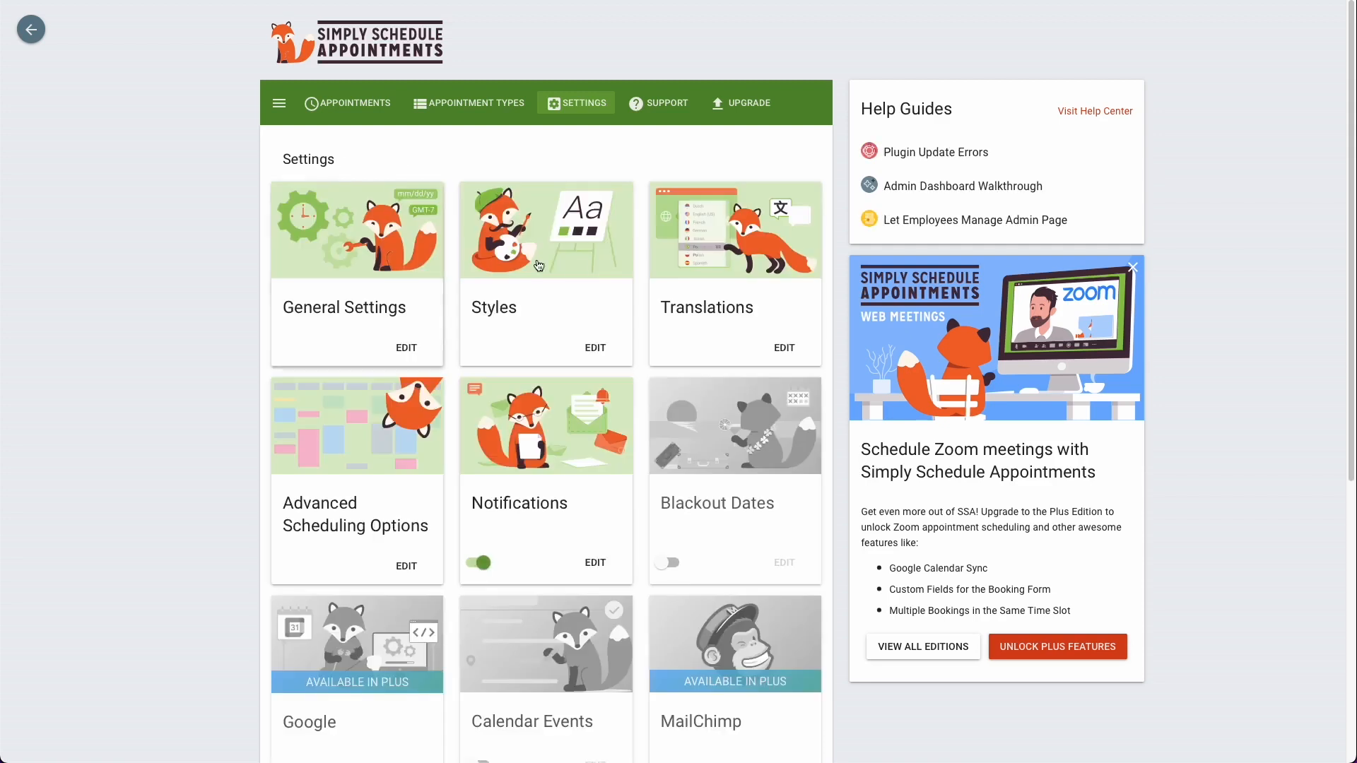
pyautogui.click(576, 268)
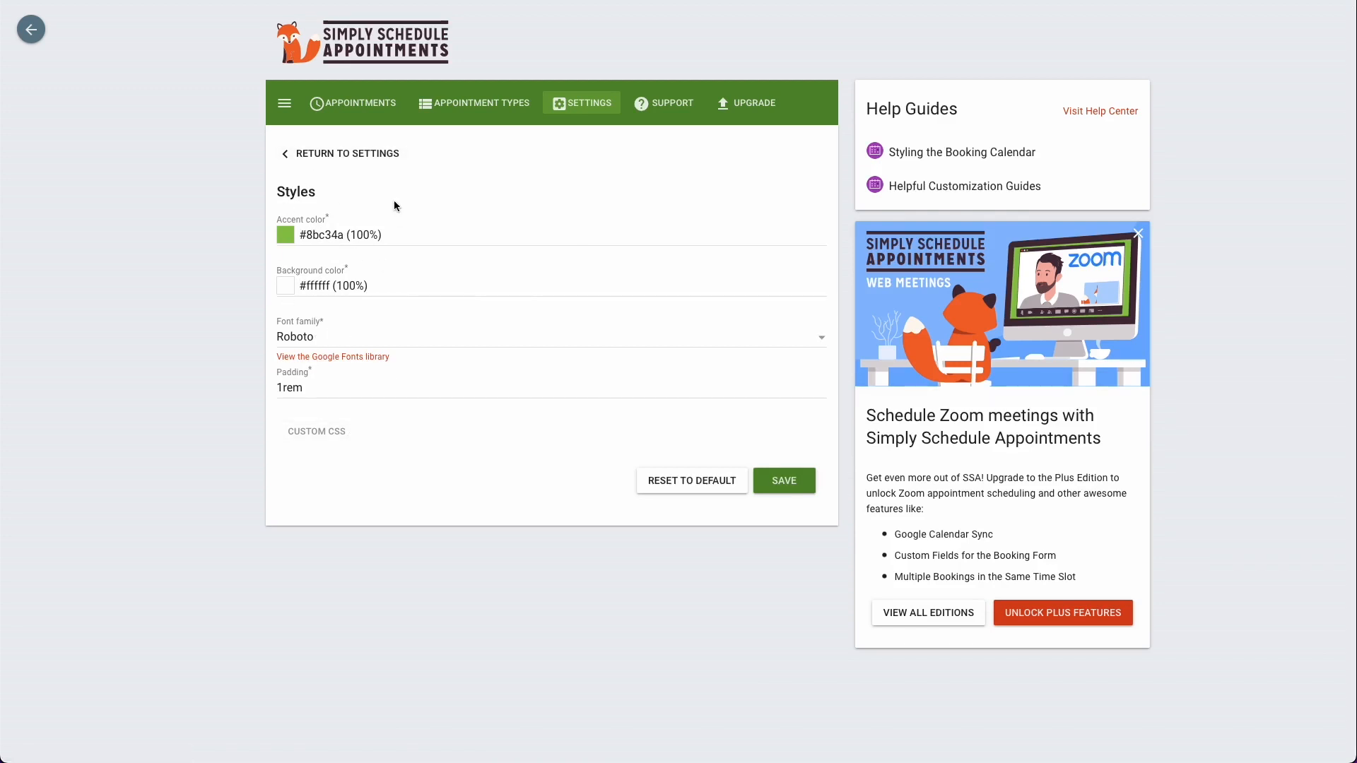
pyautogui.click(380, 160)
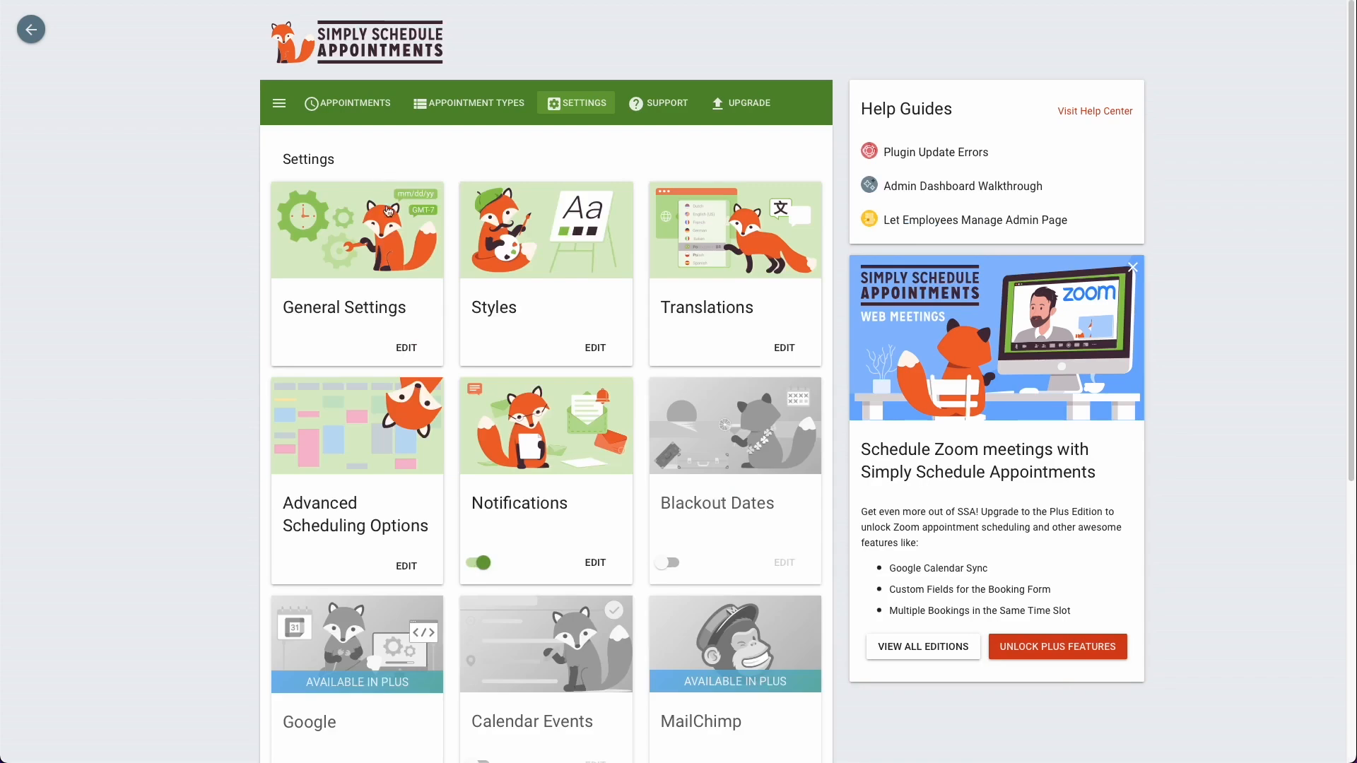
# Step: Browse the available translation packs and return to the settings overview
pyautogui.click(794, 285)
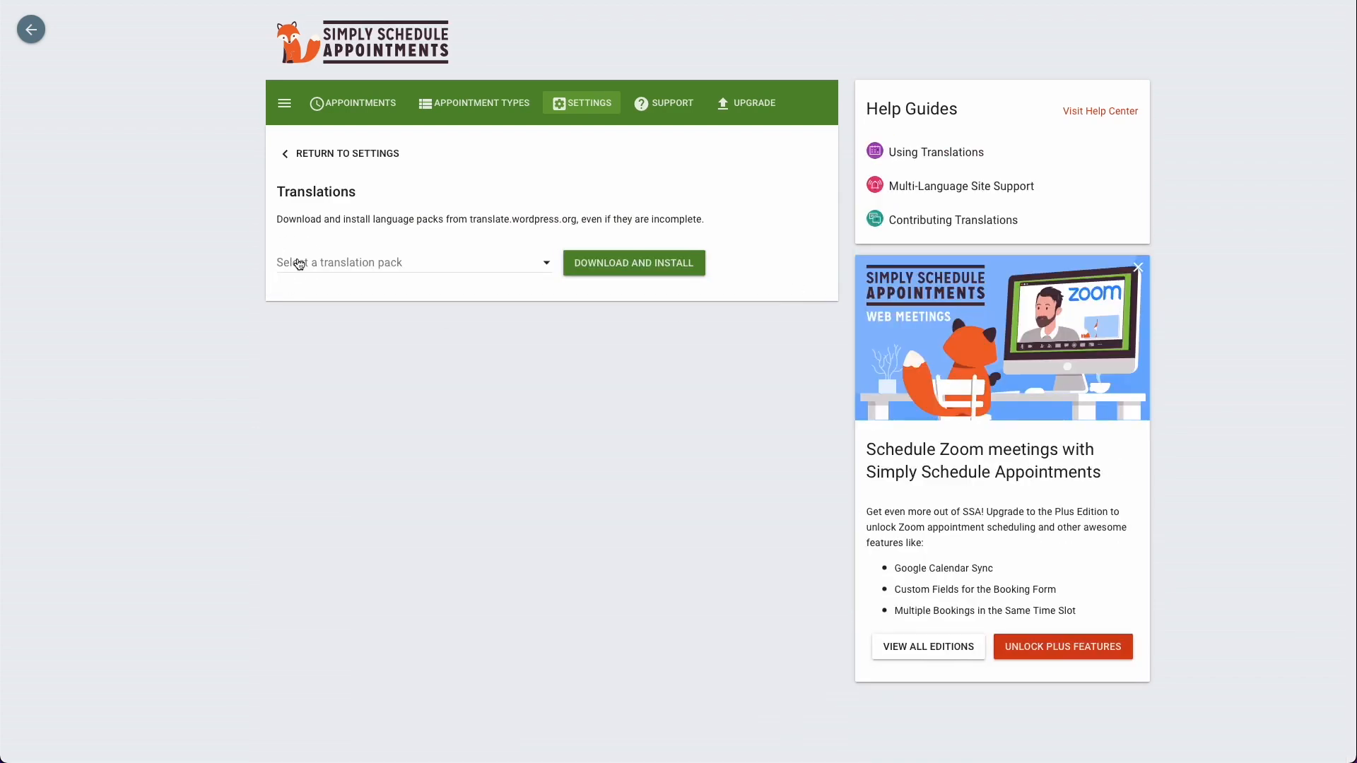
pyautogui.click(296, 264)
pyautogui.scroll(-3, 332, 311)
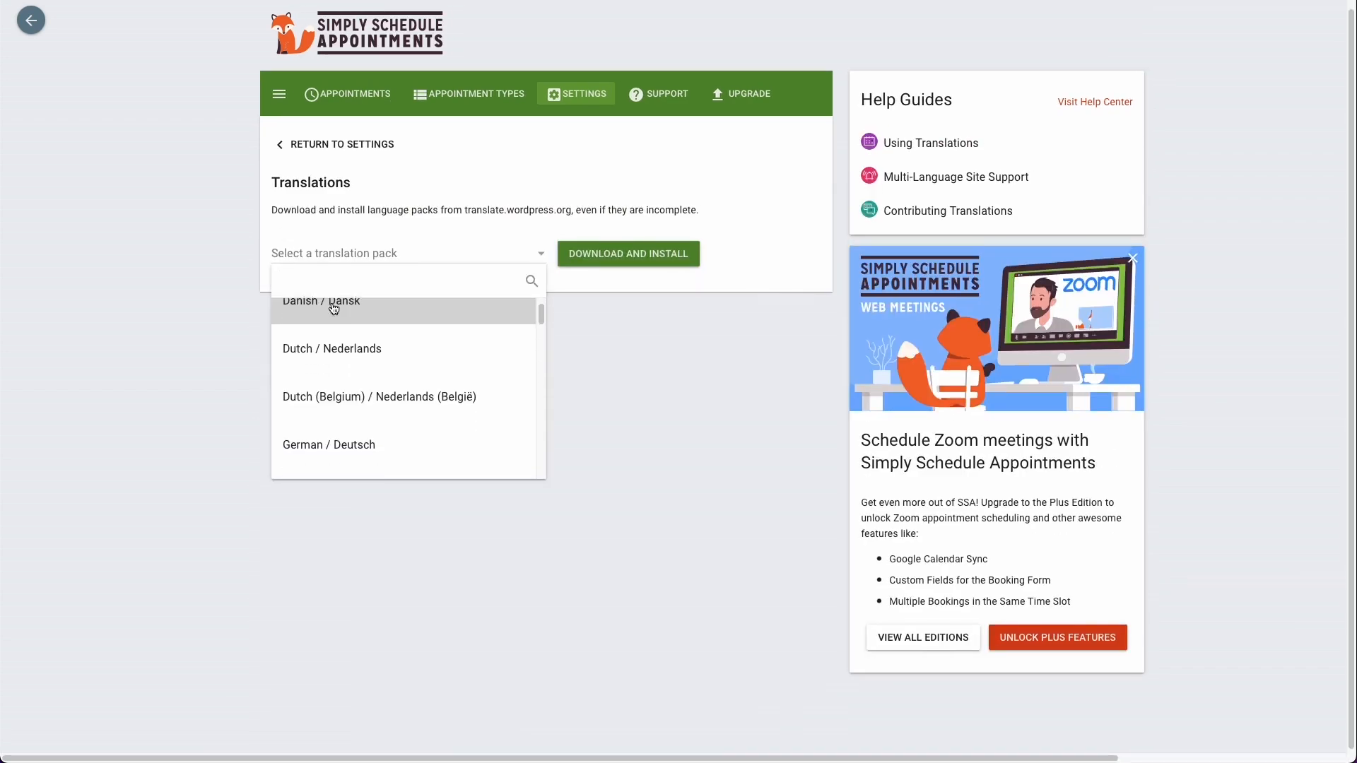
pyautogui.scroll(-5, 334, 309)
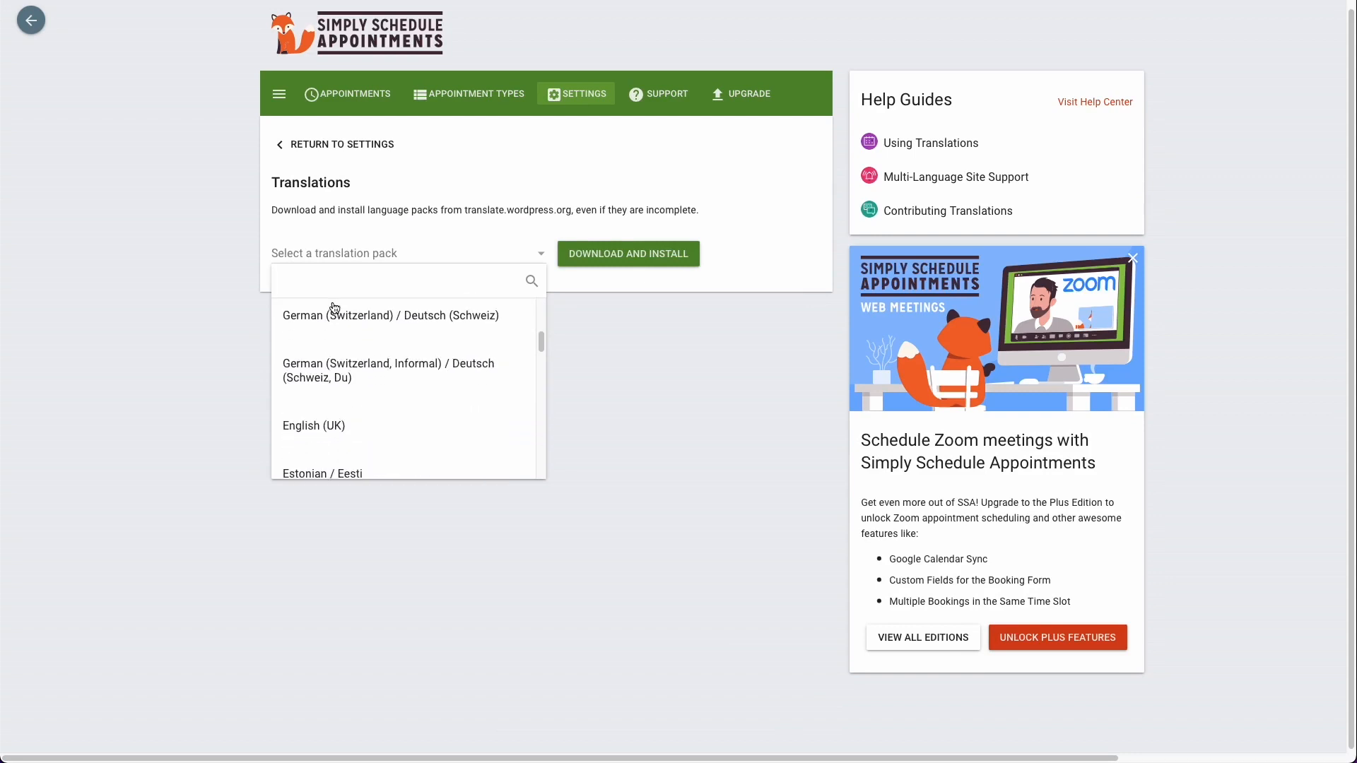
pyautogui.click(346, 145)
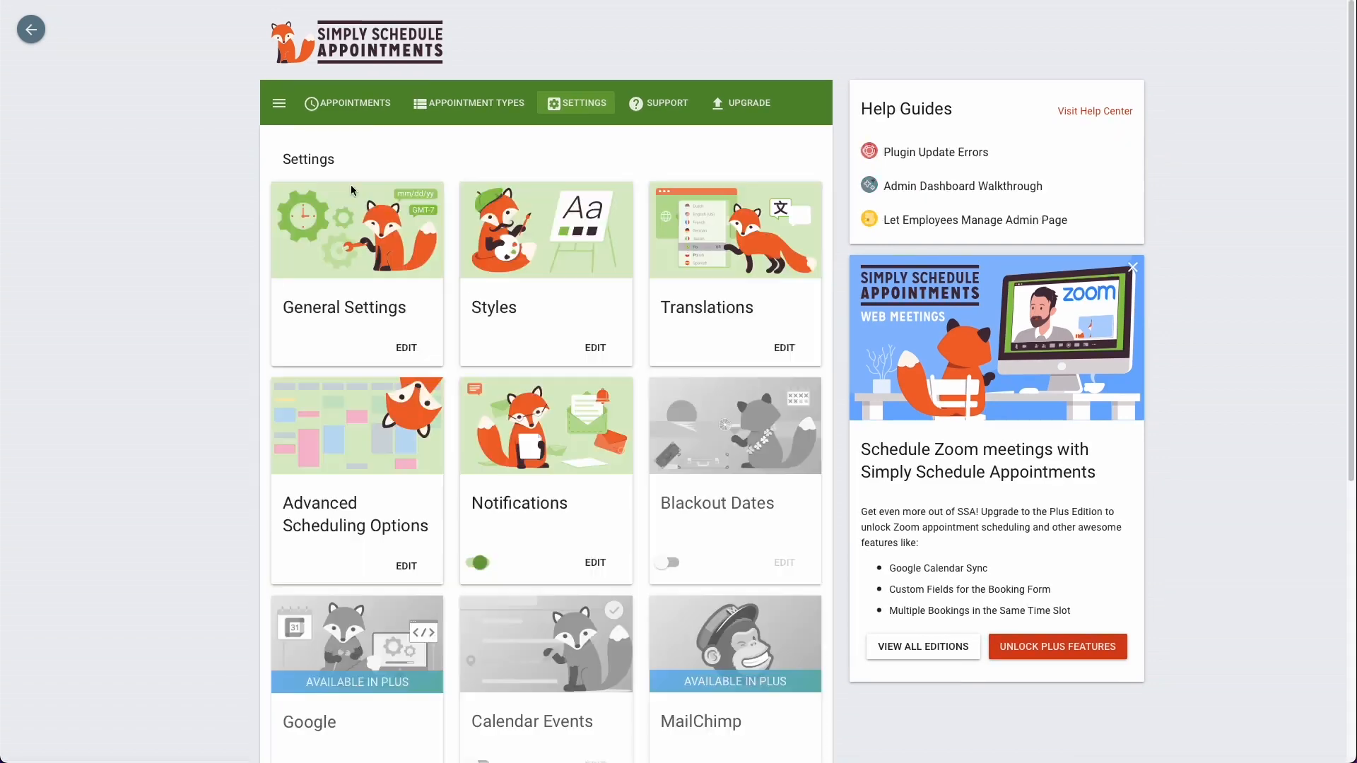
# Step: Try enabling the advanced scheduling options and independent availability for appointment types, switching each off again
pyautogui.scroll(-1, 375, 469)
pyautogui.click(376, 465)
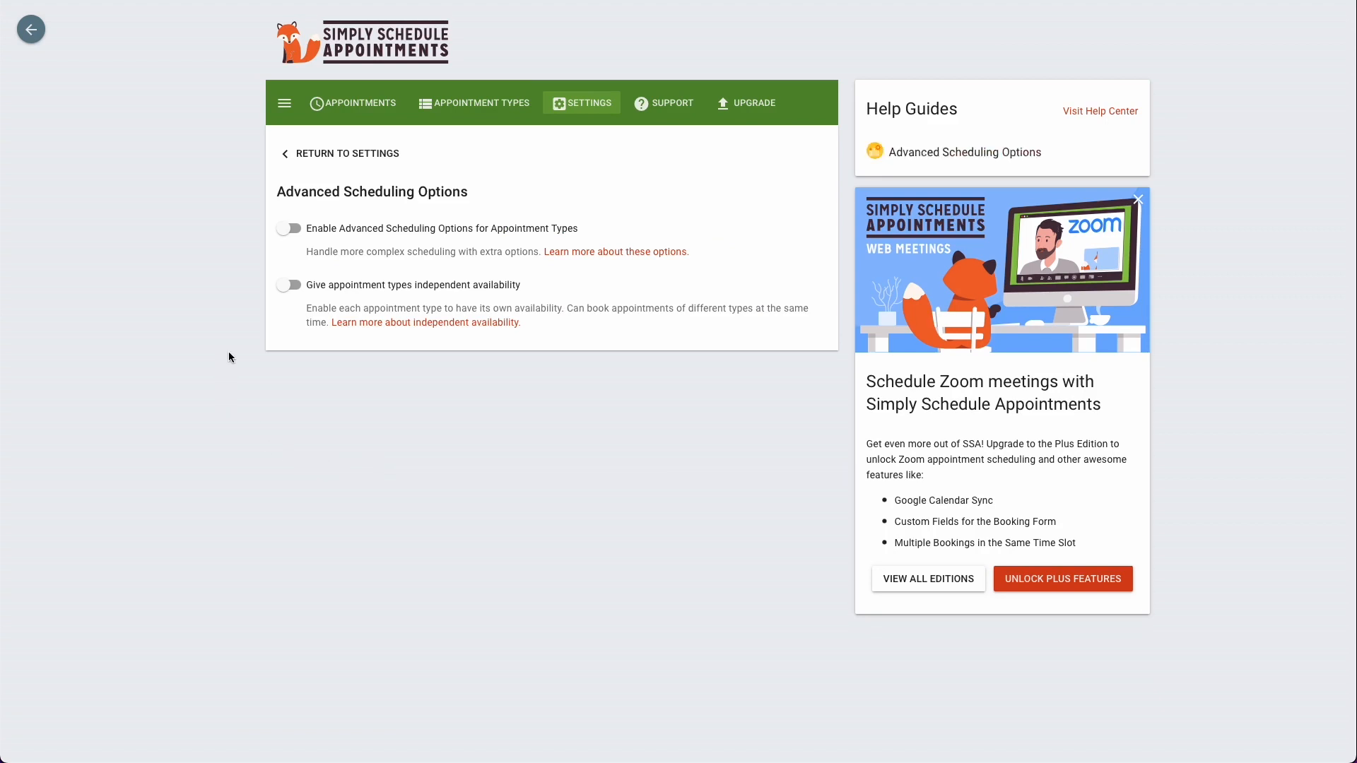
pyautogui.click(295, 228)
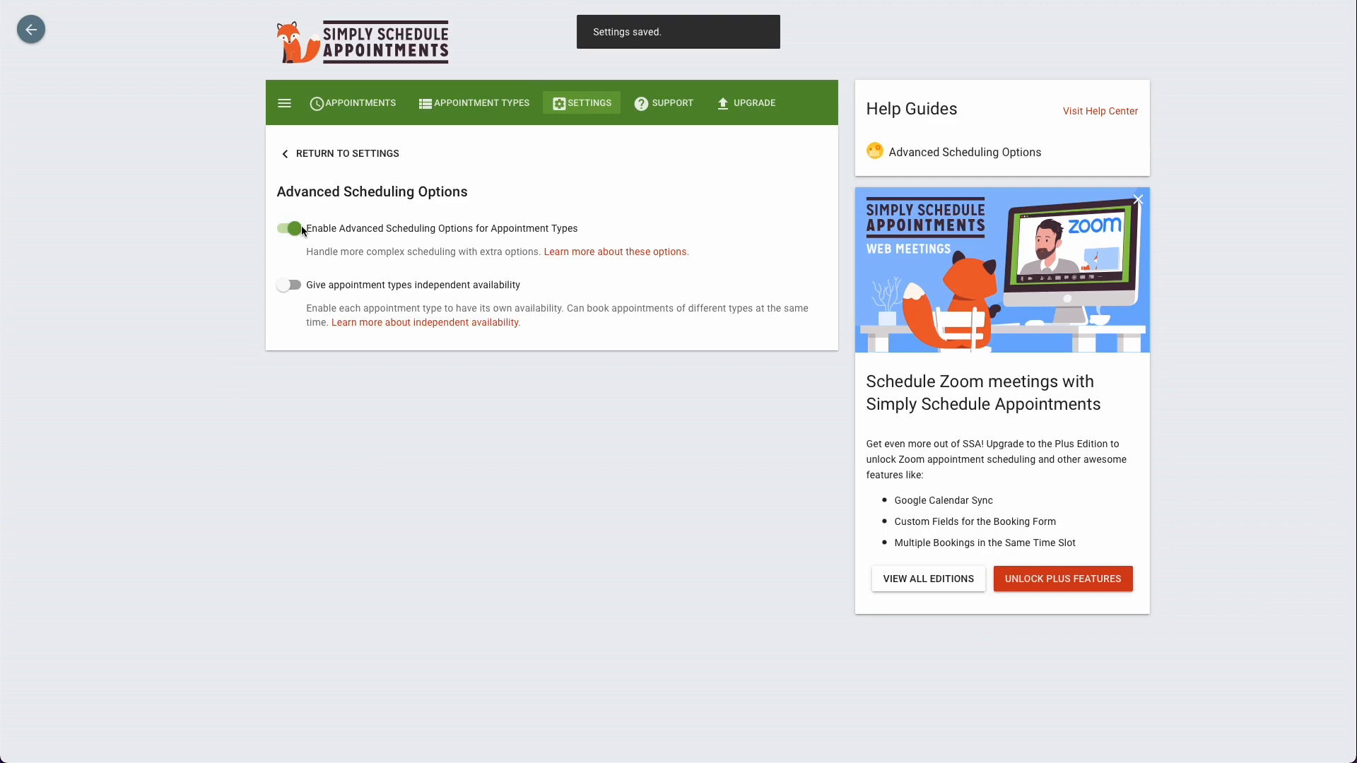
pyautogui.click(295, 228)
pyautogui.click(294, 285)
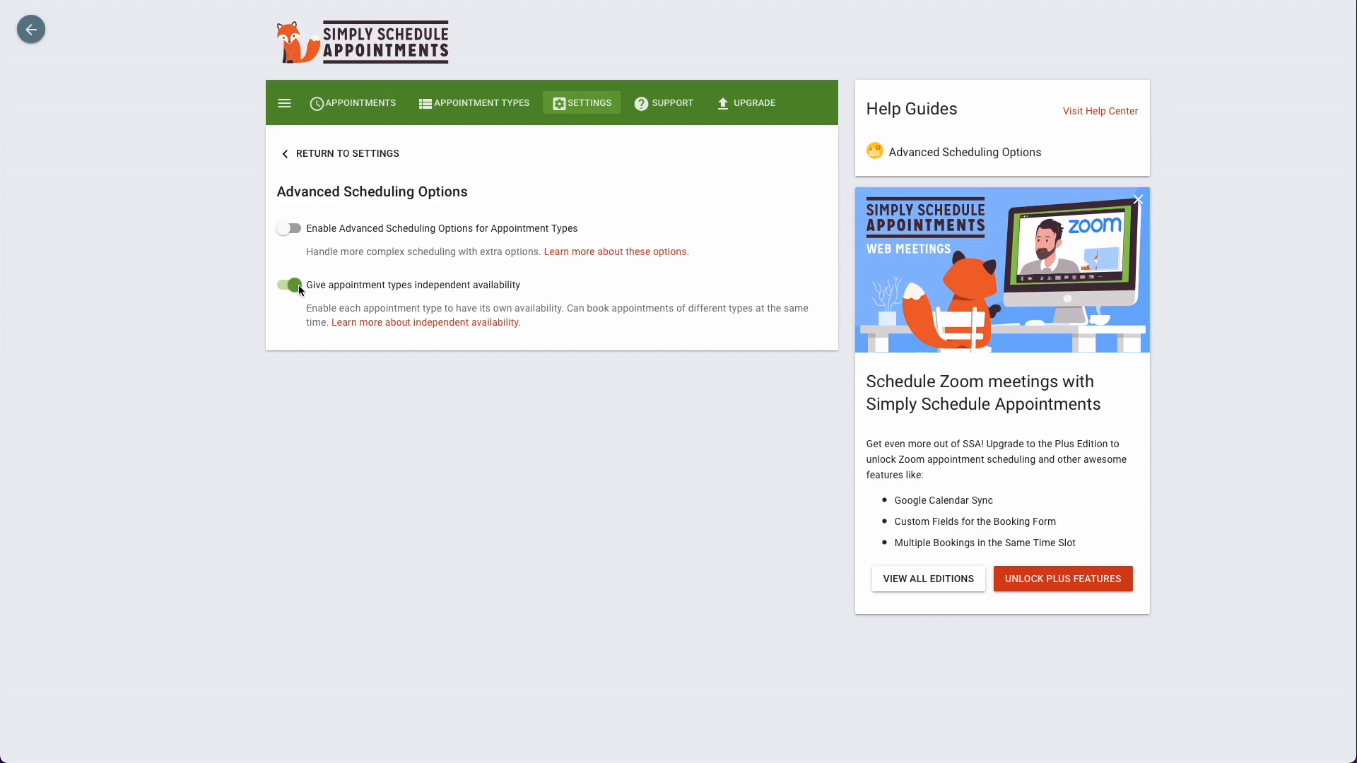
pyautogui.click(297, 285)
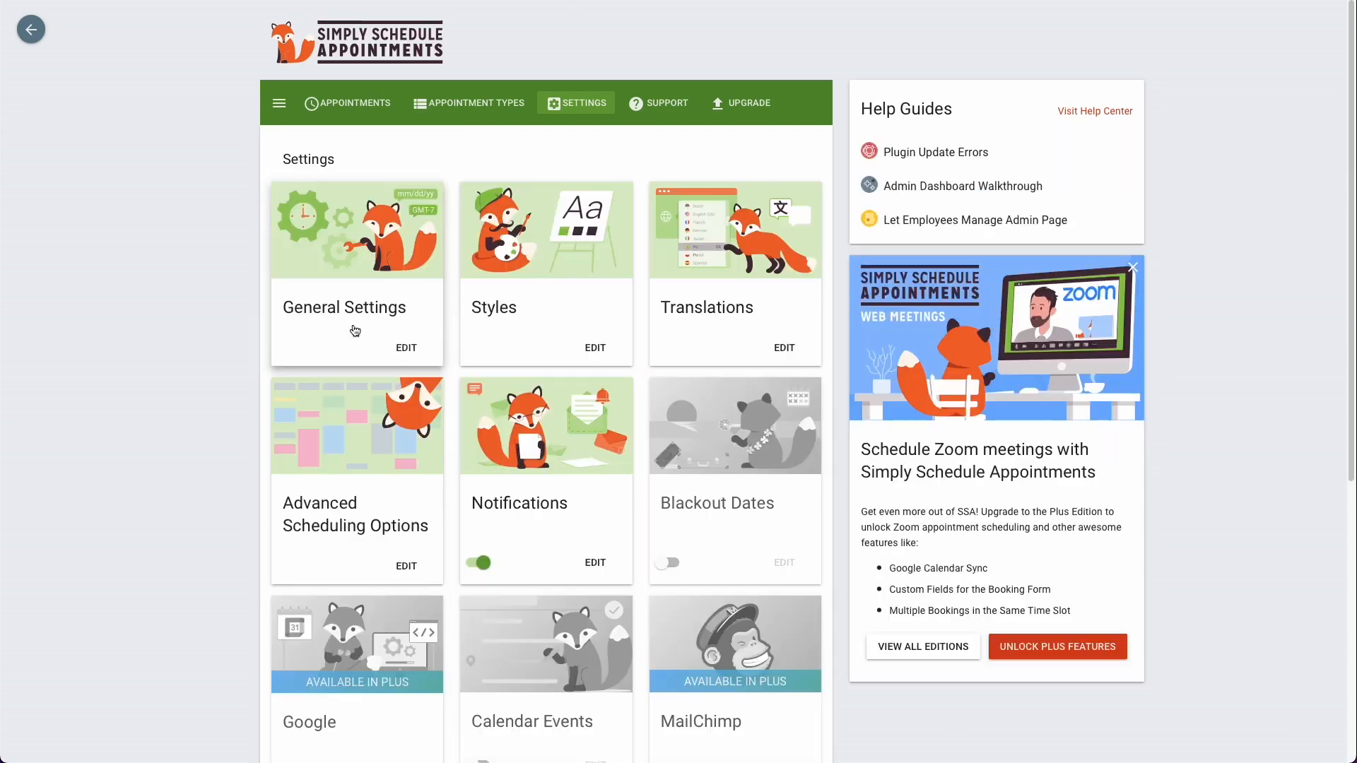
# Step: Open the customer email notification for booked appointments and examine its recipient, trigger, subject and message
pyautogui.scroll(-1, 447, 340)
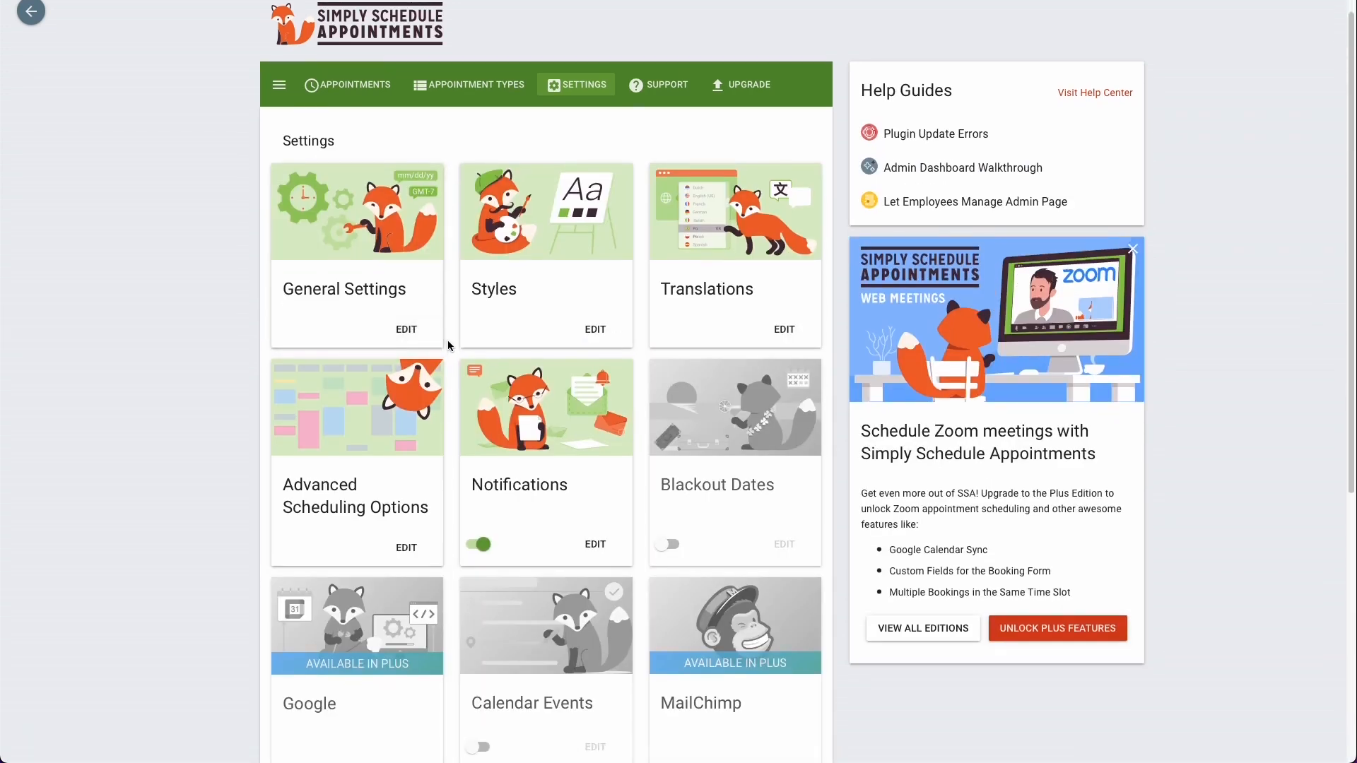
pyautogui.click(549, 353)
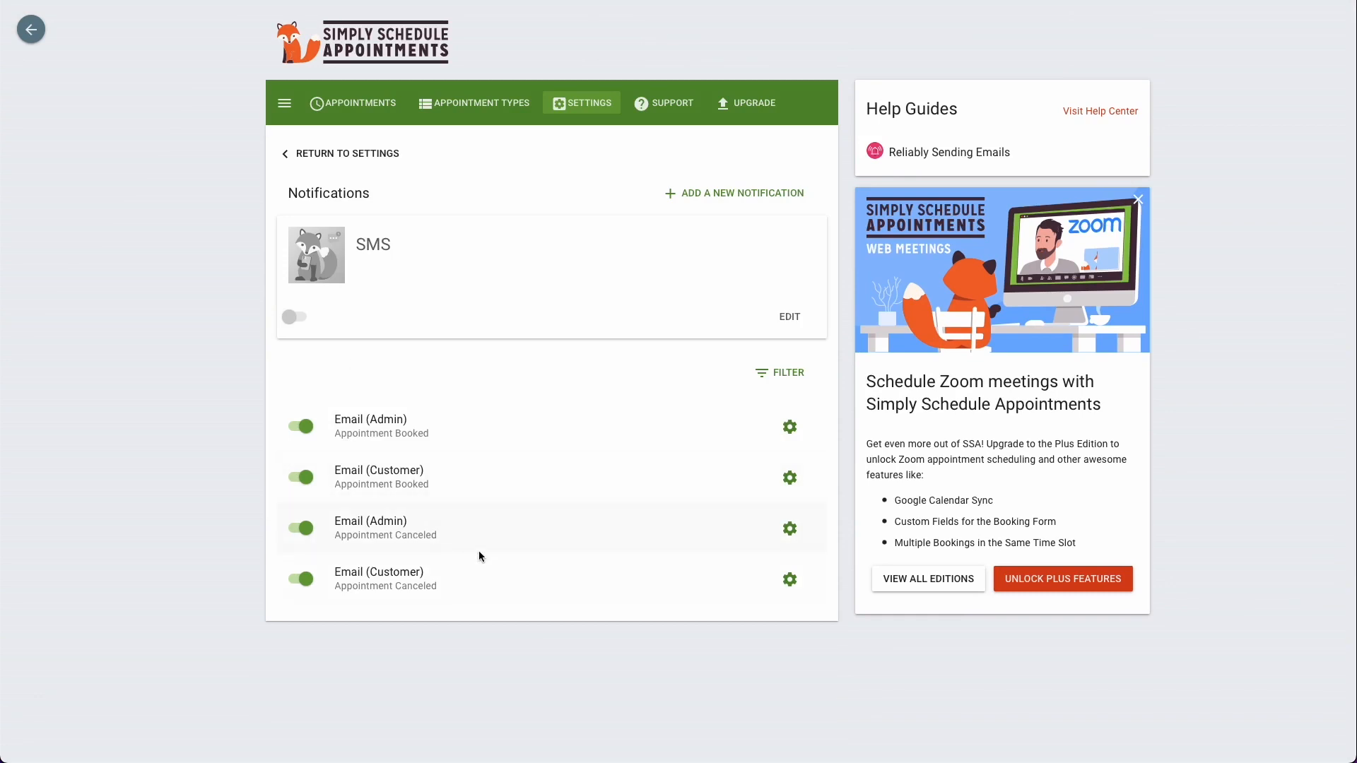
pyautogui.click(464, 488)
pyautogui.scroll(-2, 465, 490)
pyautogui.scroll(-3, 465, 487)
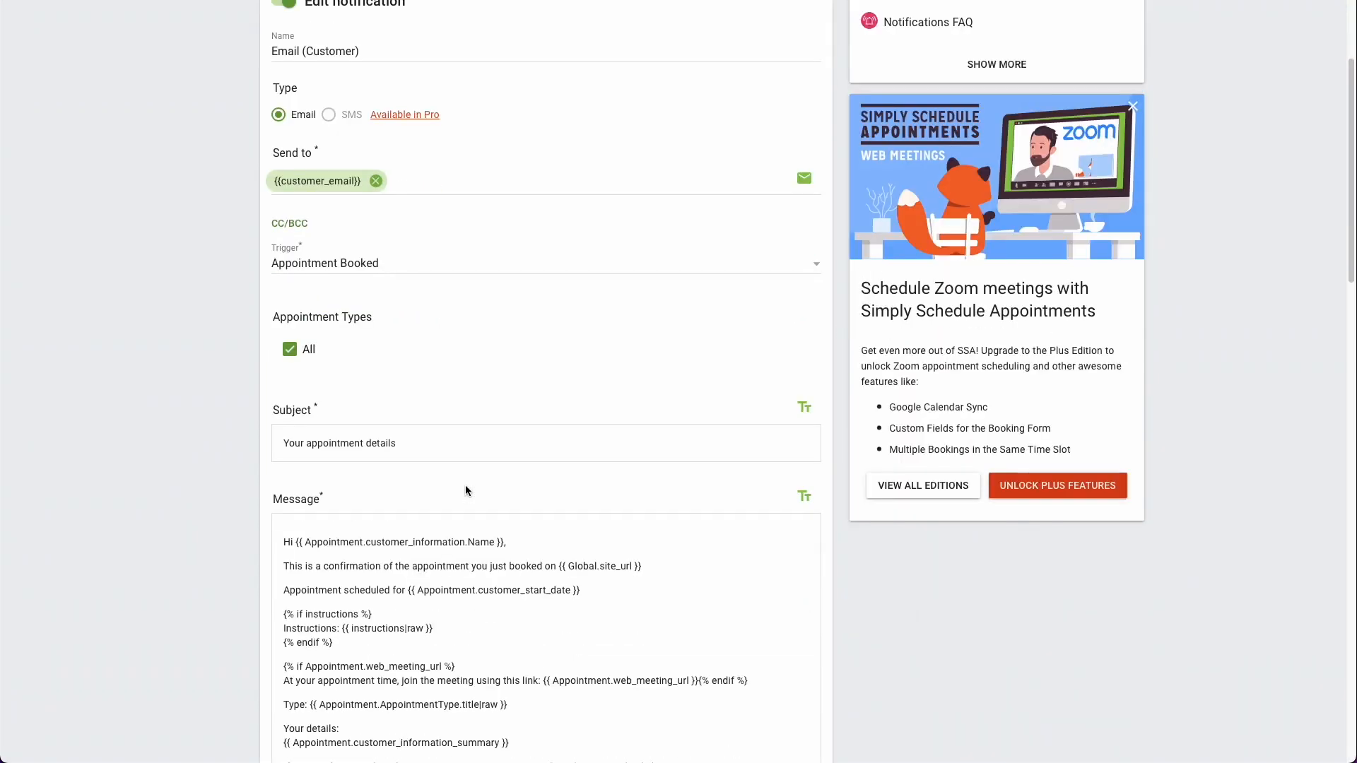
# Step: Try limiting the customer notification to individual appointment types, reselecting All
pyautogui.scroll(1, 466, 486)
pyautogui.scroll(1, 466, 486)
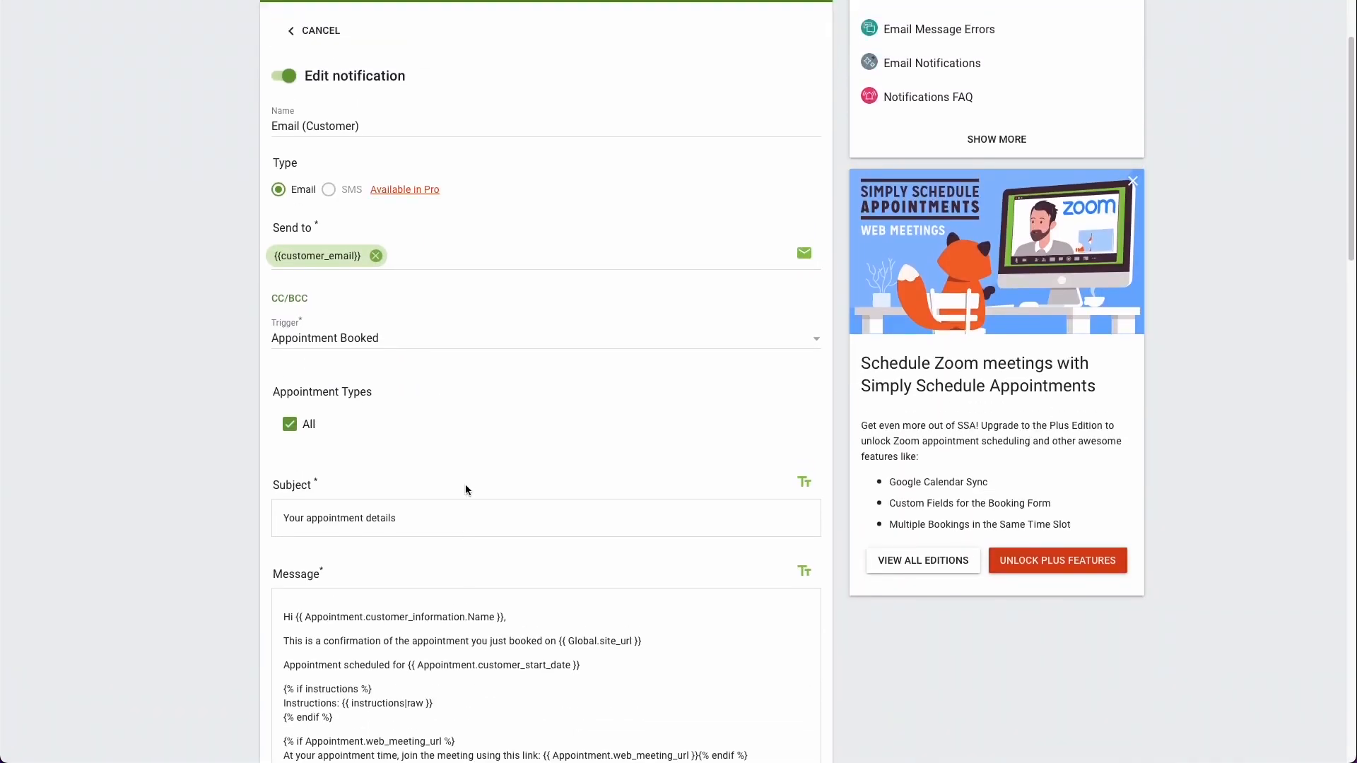
pyautogui.scroll(-3, 441, 464)
pyautogui.scroll(1, 442, 462)
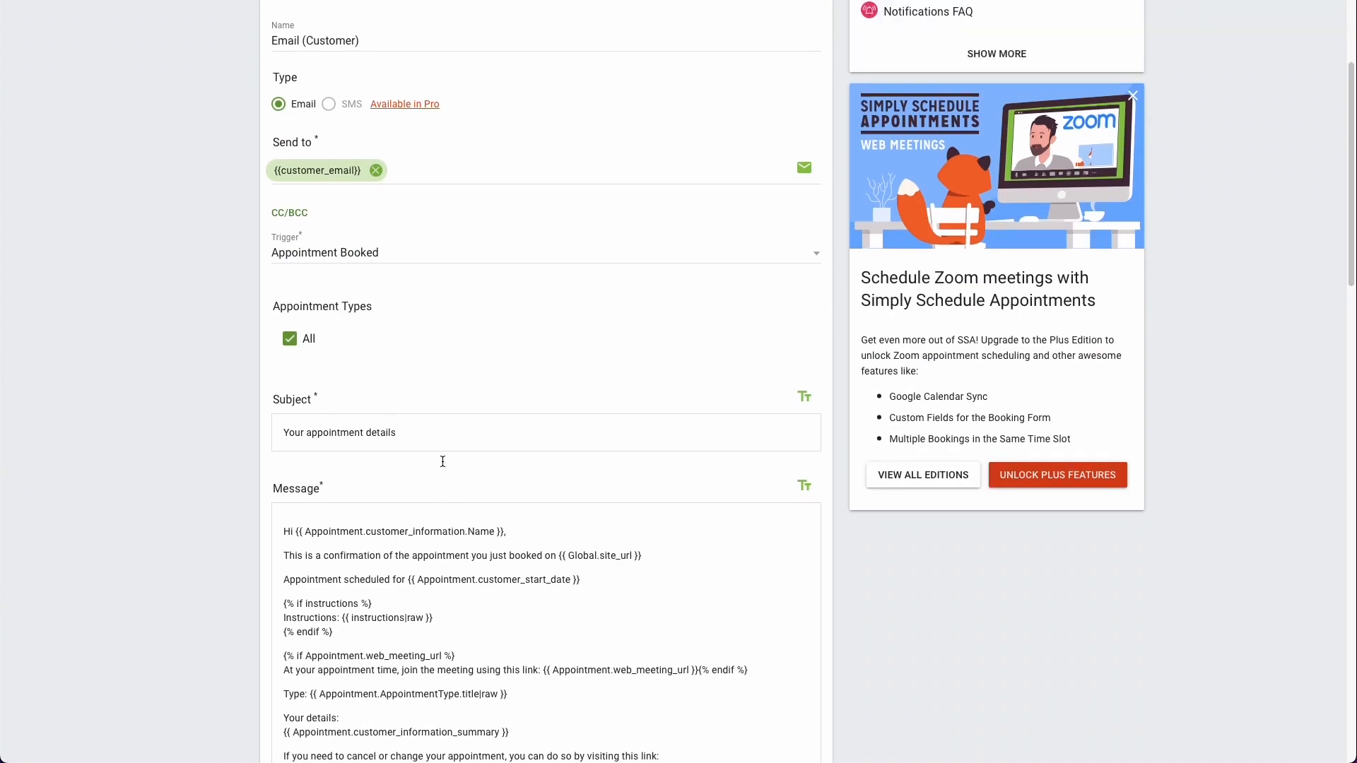
pyautogui.click(289, 340)
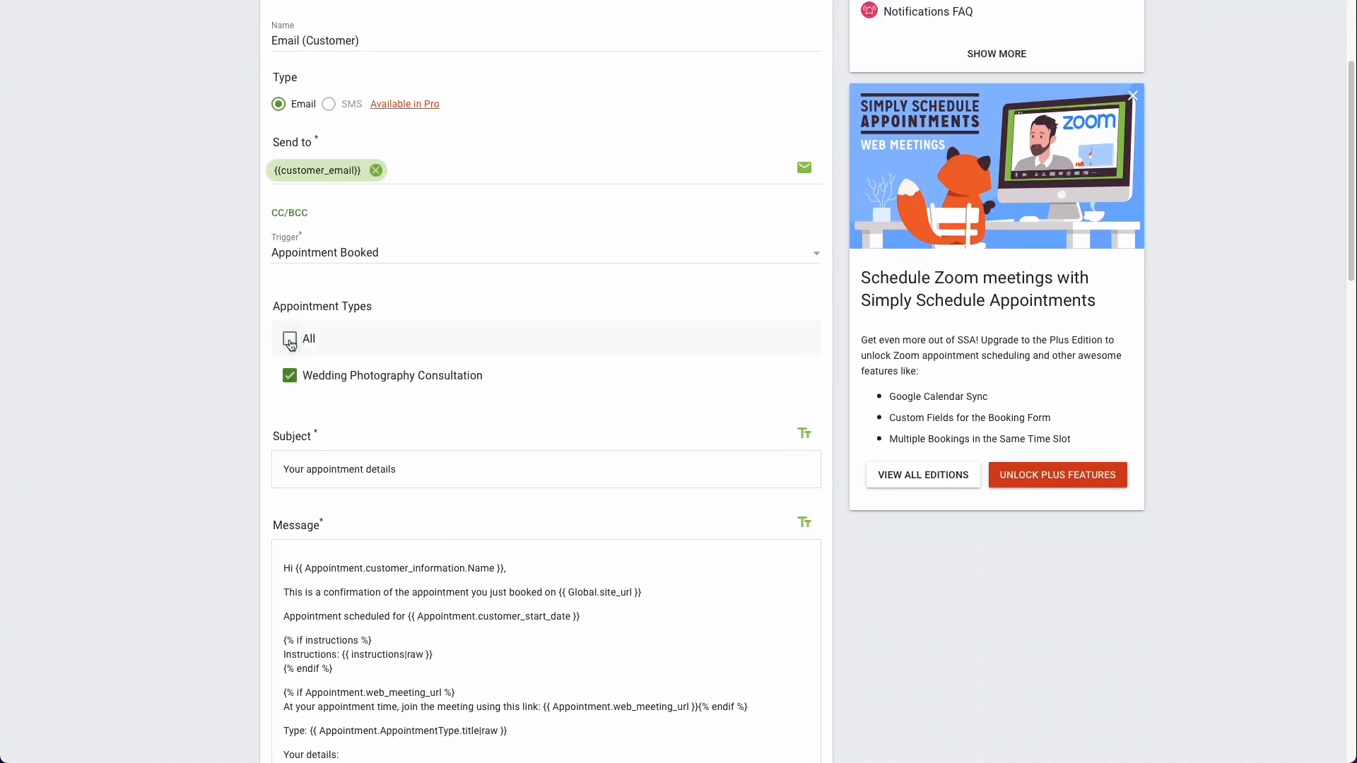
pyautogui.click(290, 341)
# Step: Look through the customer notification's trigger options and the recipient variables available for its Send to field
pyautogui.scroll(2, 321, 350)
pyautogui.click(321, 347)
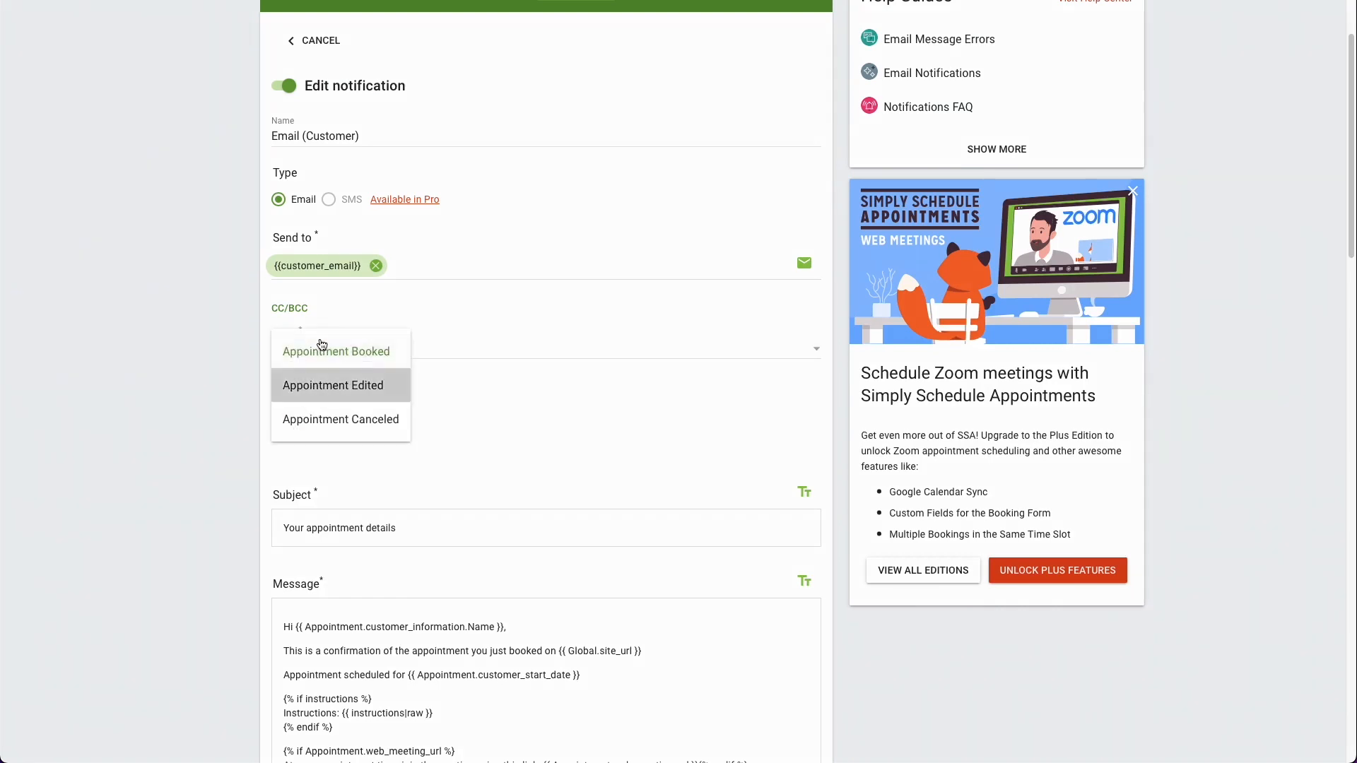
pyautogui.click(445, 404)
pyautogui.click(449, 264)
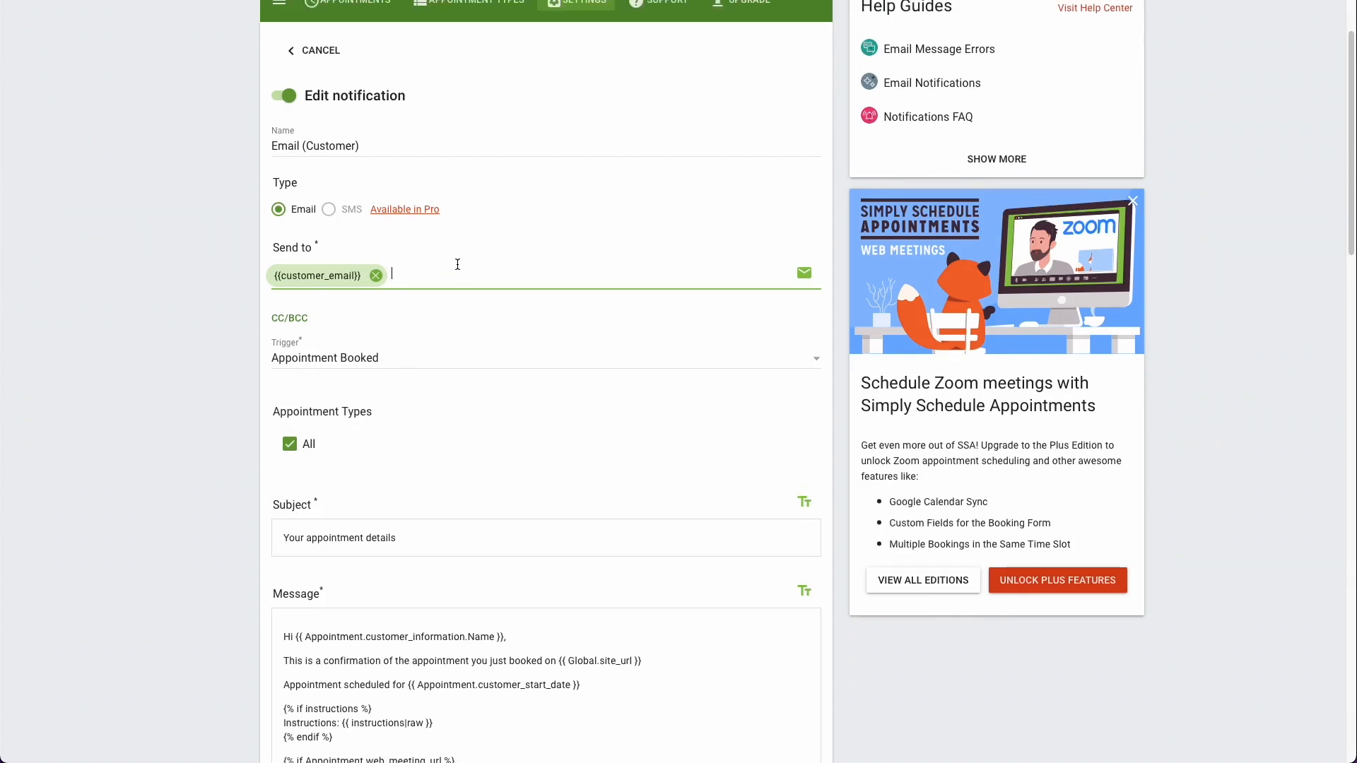
pyautogui.scroll(-5, 448, 264)
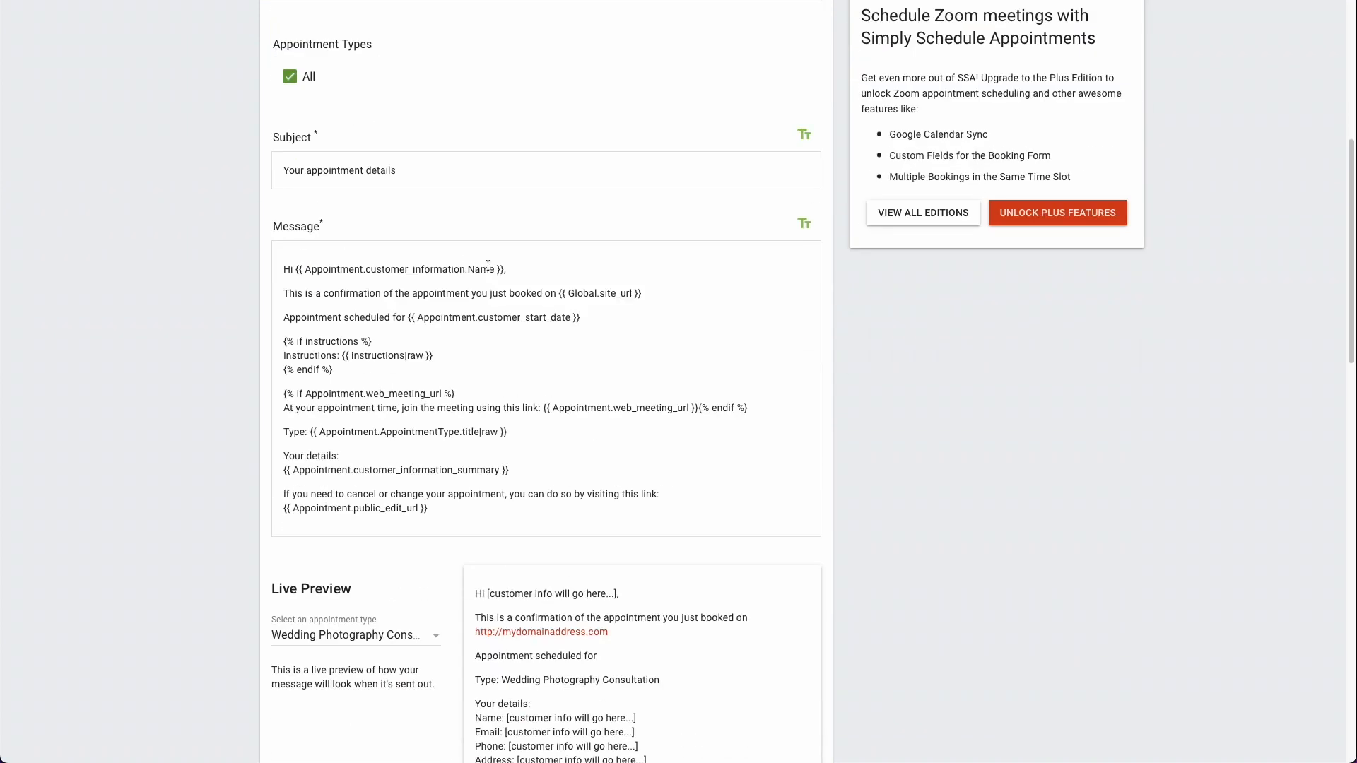
pyautogui.scroll(6, 616, 268)
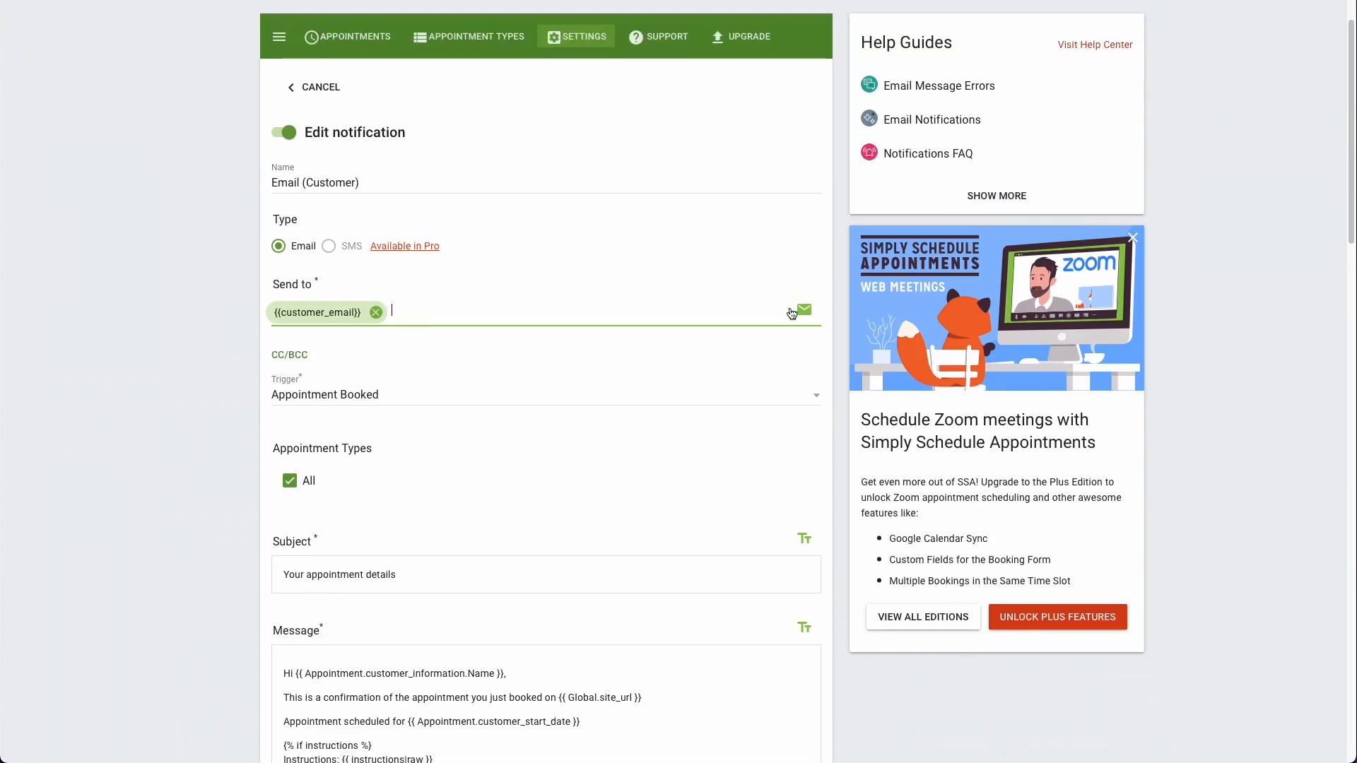
pyautogui.click(792, 313)
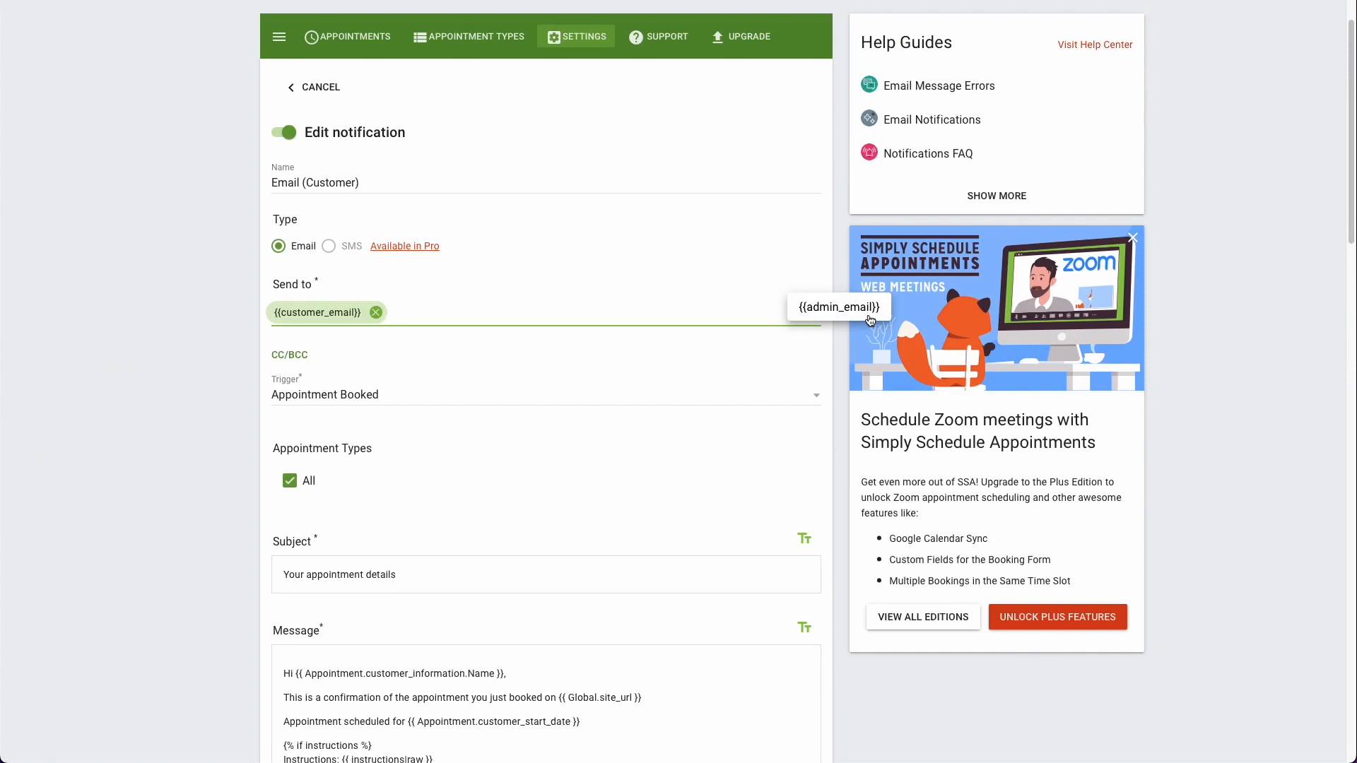
pyautogui.click(812, 357)
# Step: Browse the variables that can be inserted into the notification message and examine the message's live preview
pyautogui.scroll(-5, 812, 350)
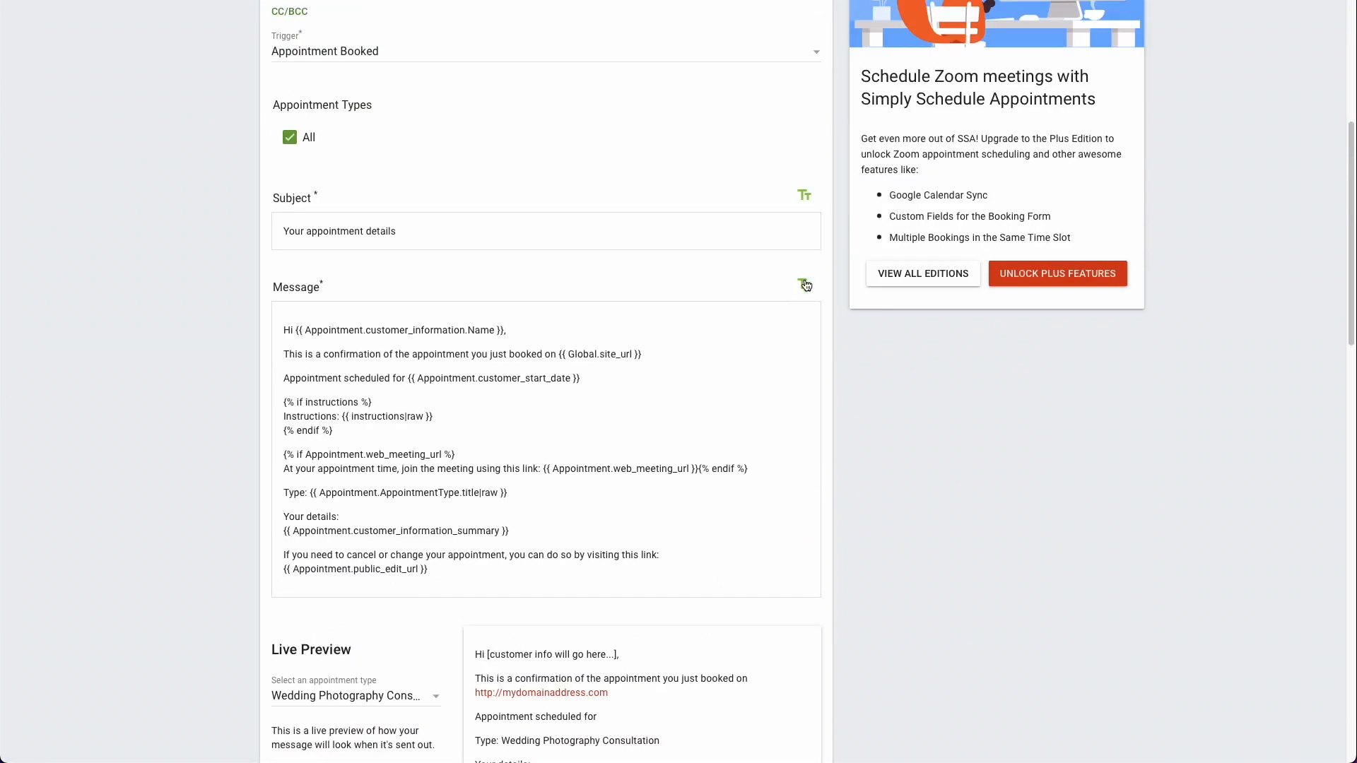
pyautogui.click(807, 284)
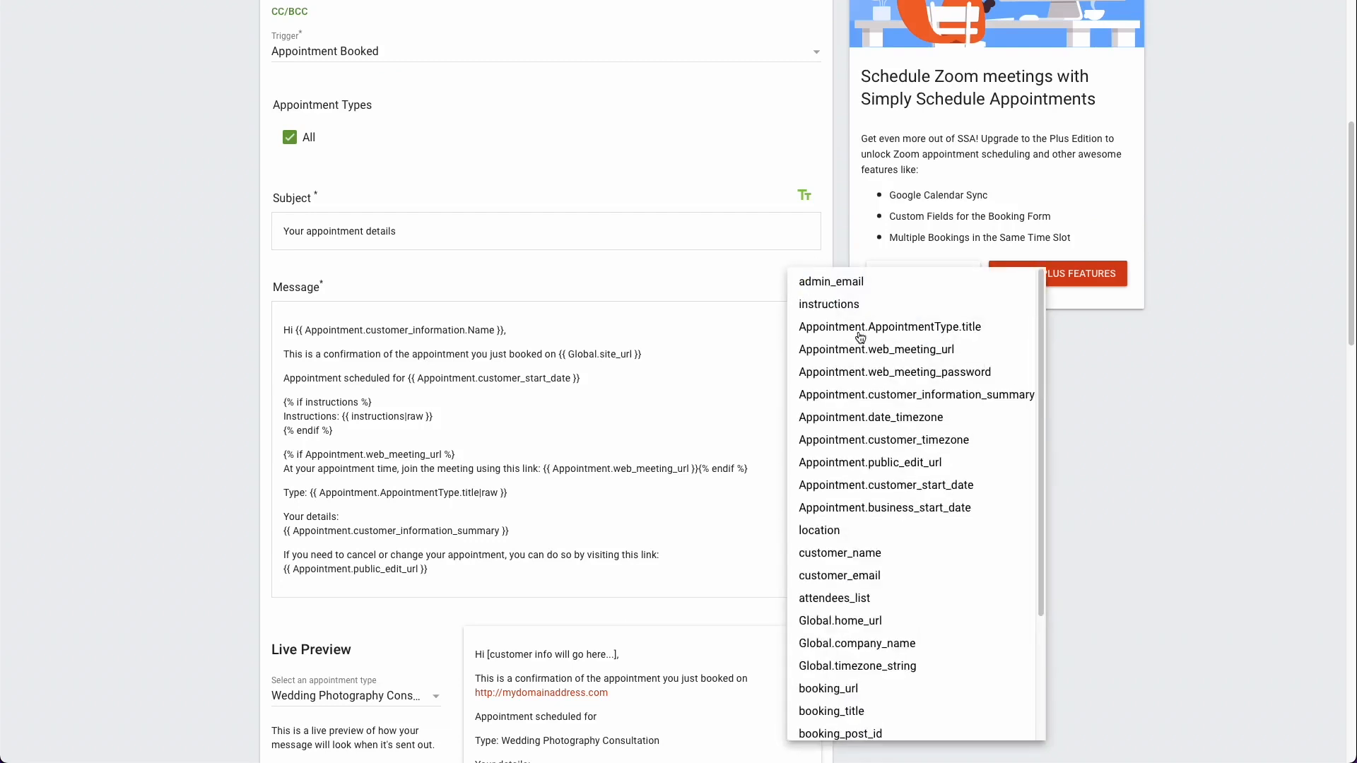
pyautogui.scroll(-2, 862, 339)
pyautogui.scroll(-5, 882, 388)
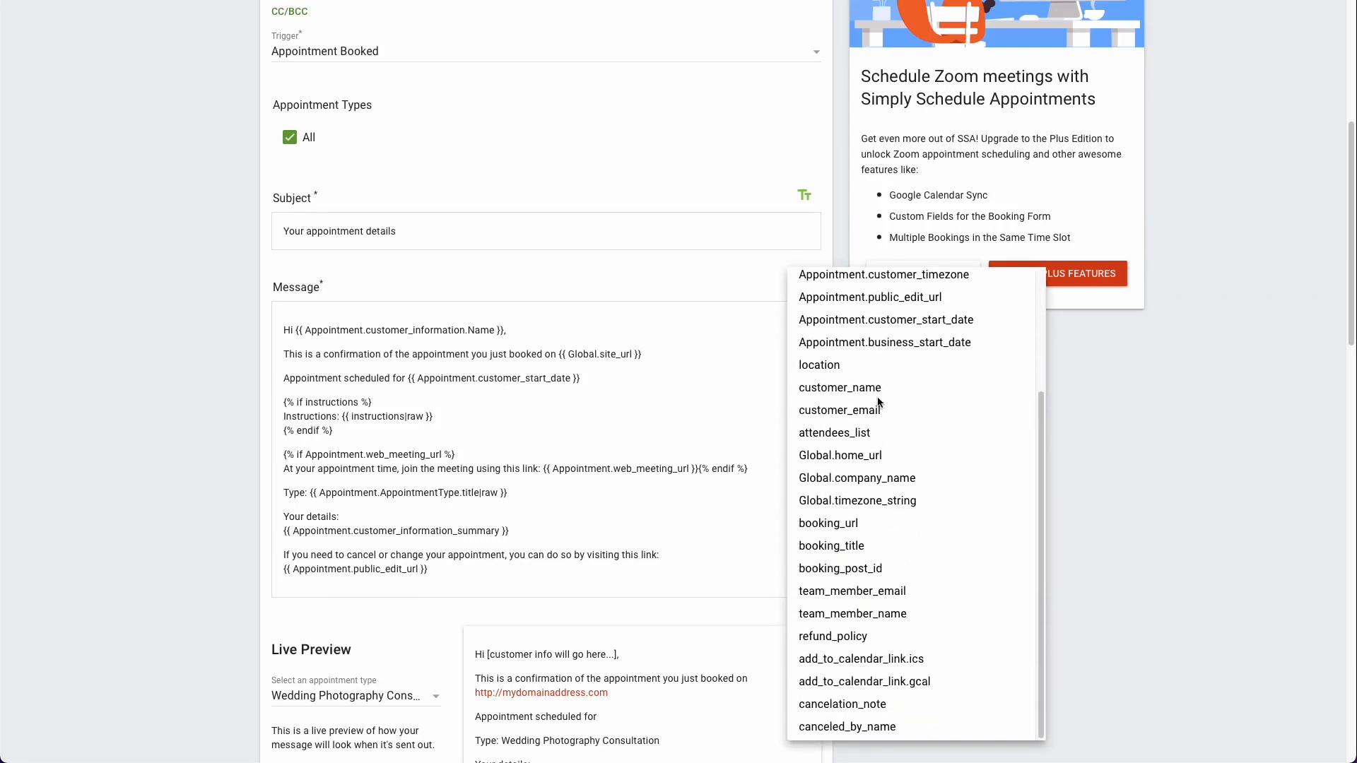
pyautogui.scroll(1, 875, 423)
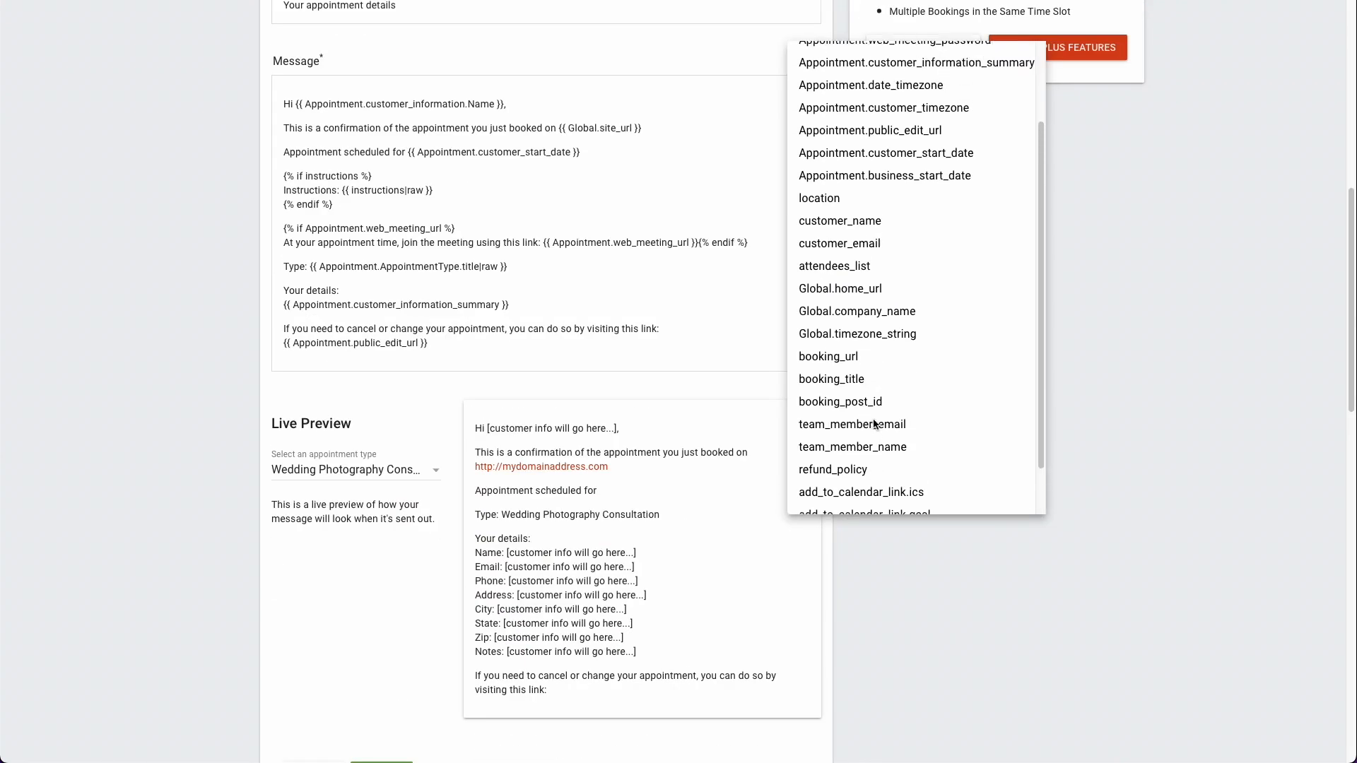
pyautogui.scroll(1, 855, 247)
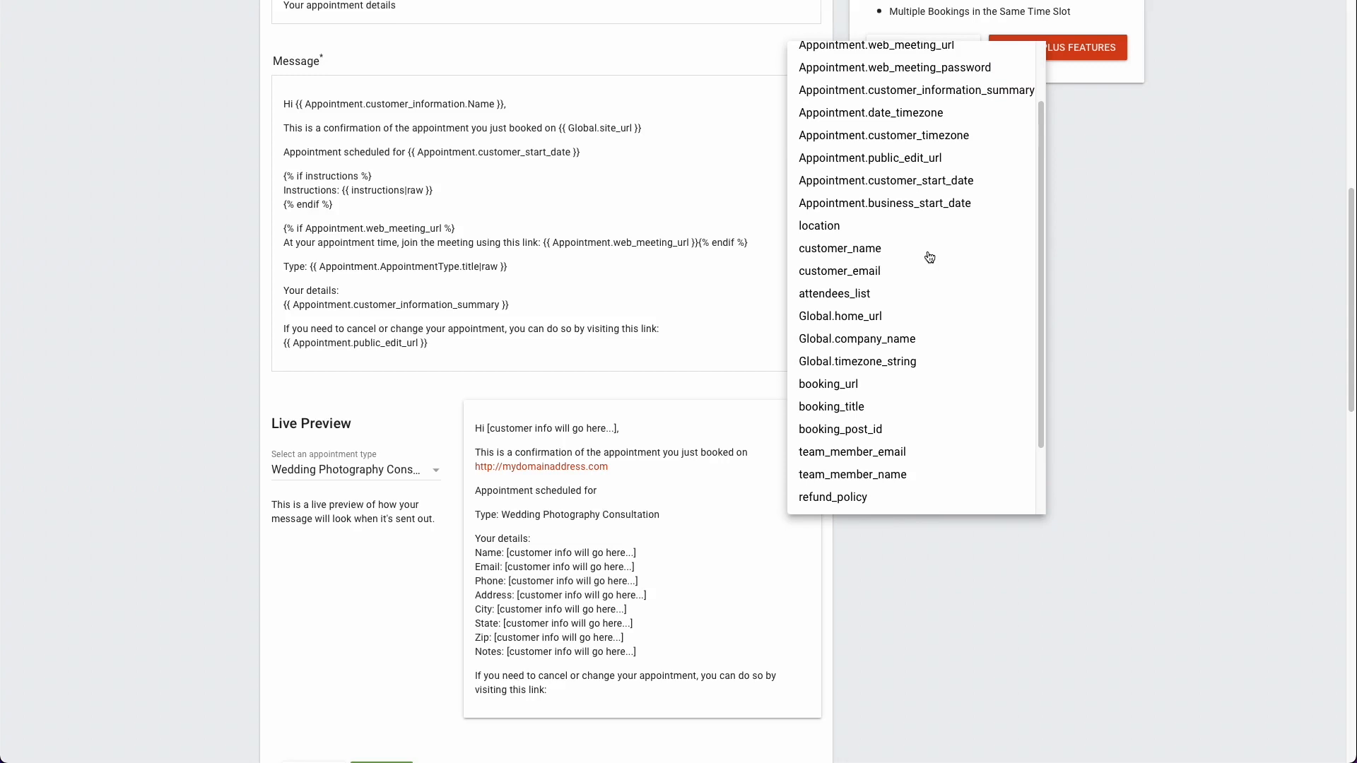
pyautogui.scroll(-3, 923, 277)
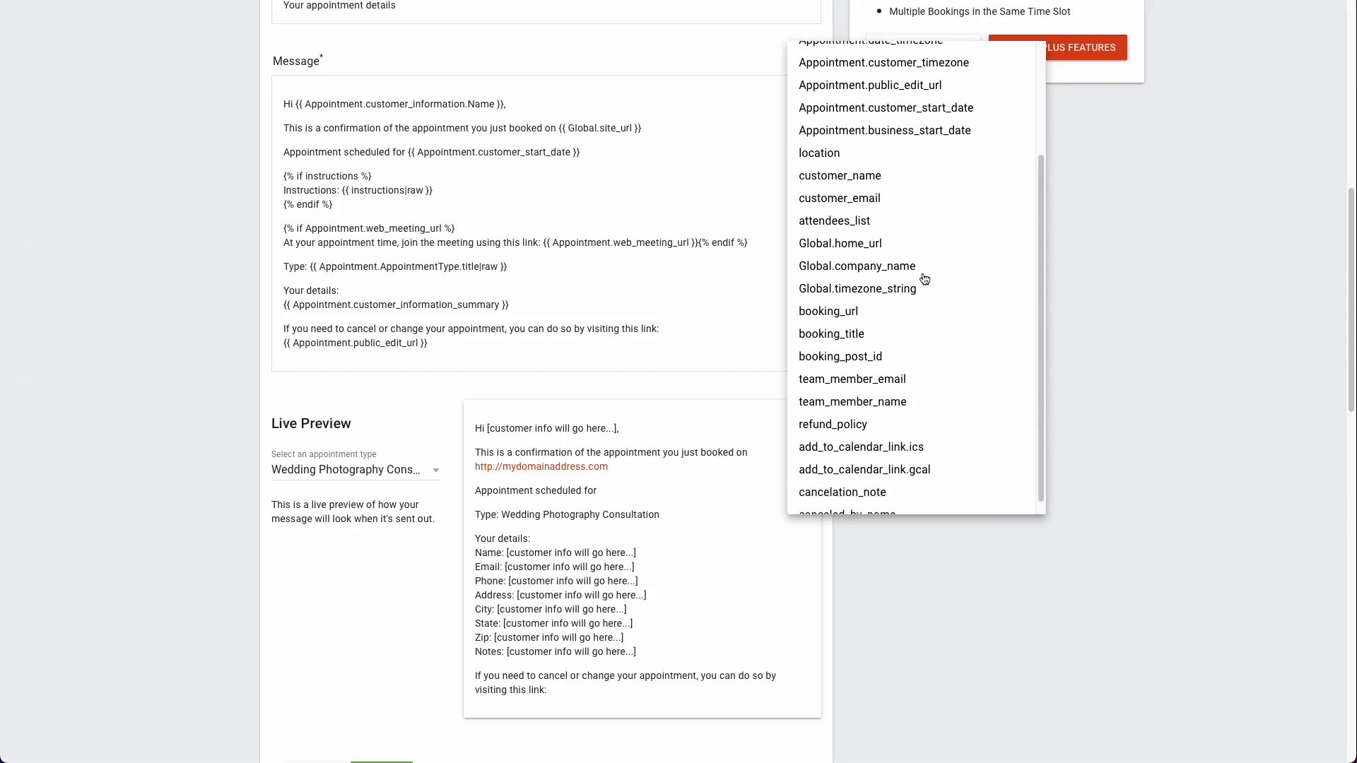
pyautogui.scroll(-2, 924, 279)
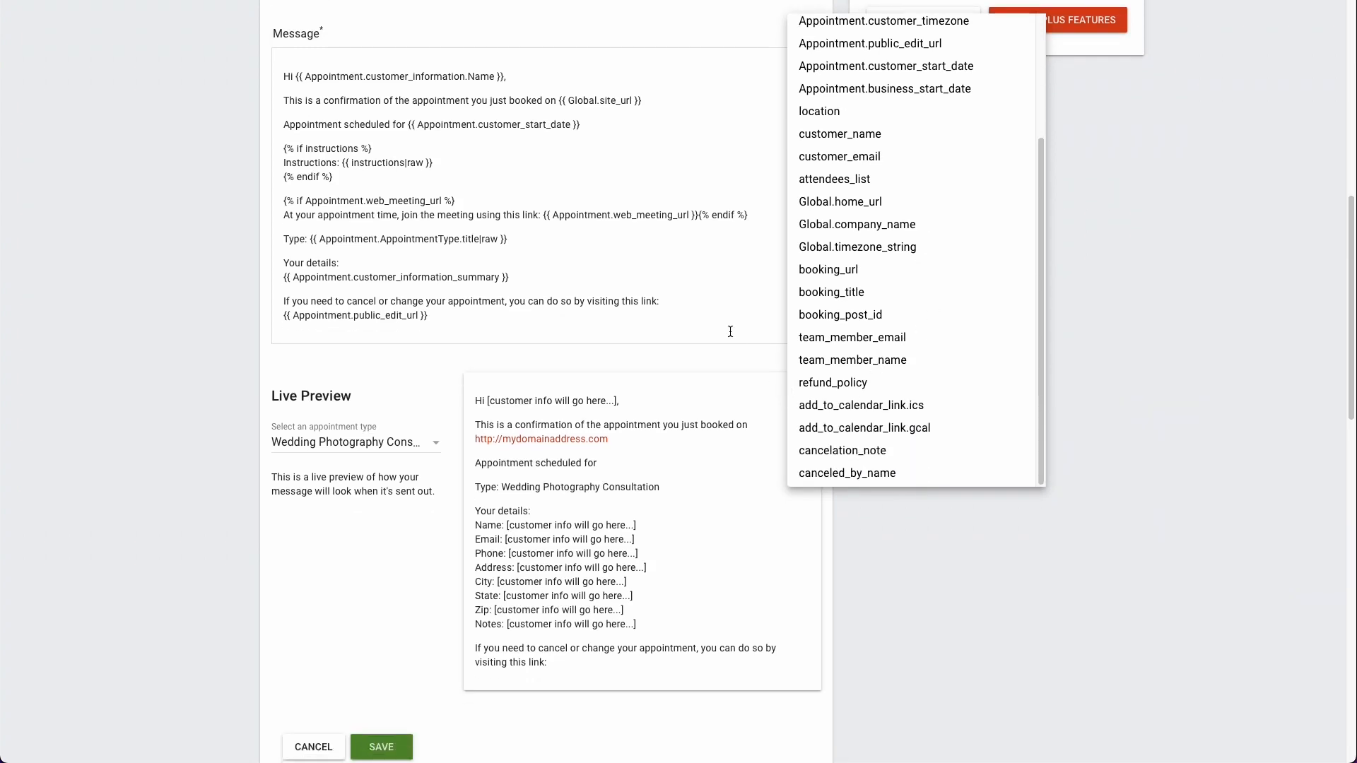
pyautogui.click(731, 332)
# Step: Save the customer notification and return to the settings overview
pyautogui.scroll(-2, 410, 632)
pyautogui.click(407, 639)
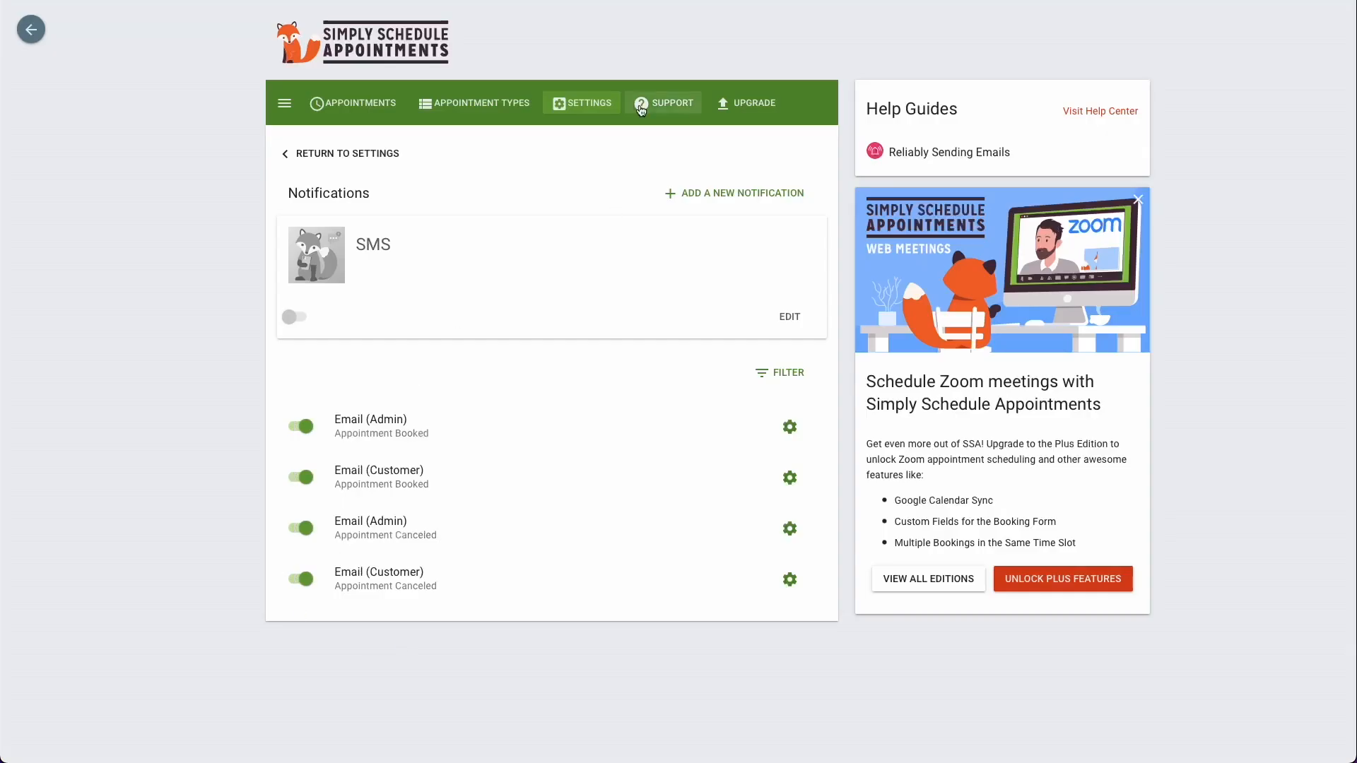
pyautogui.click(590, 104)
# Step: Enable the Blackout Dates feature and open its calendar
pyautogui.scroll(-4, 573, 320)
pyautogui.scroll(2, 573, 320)
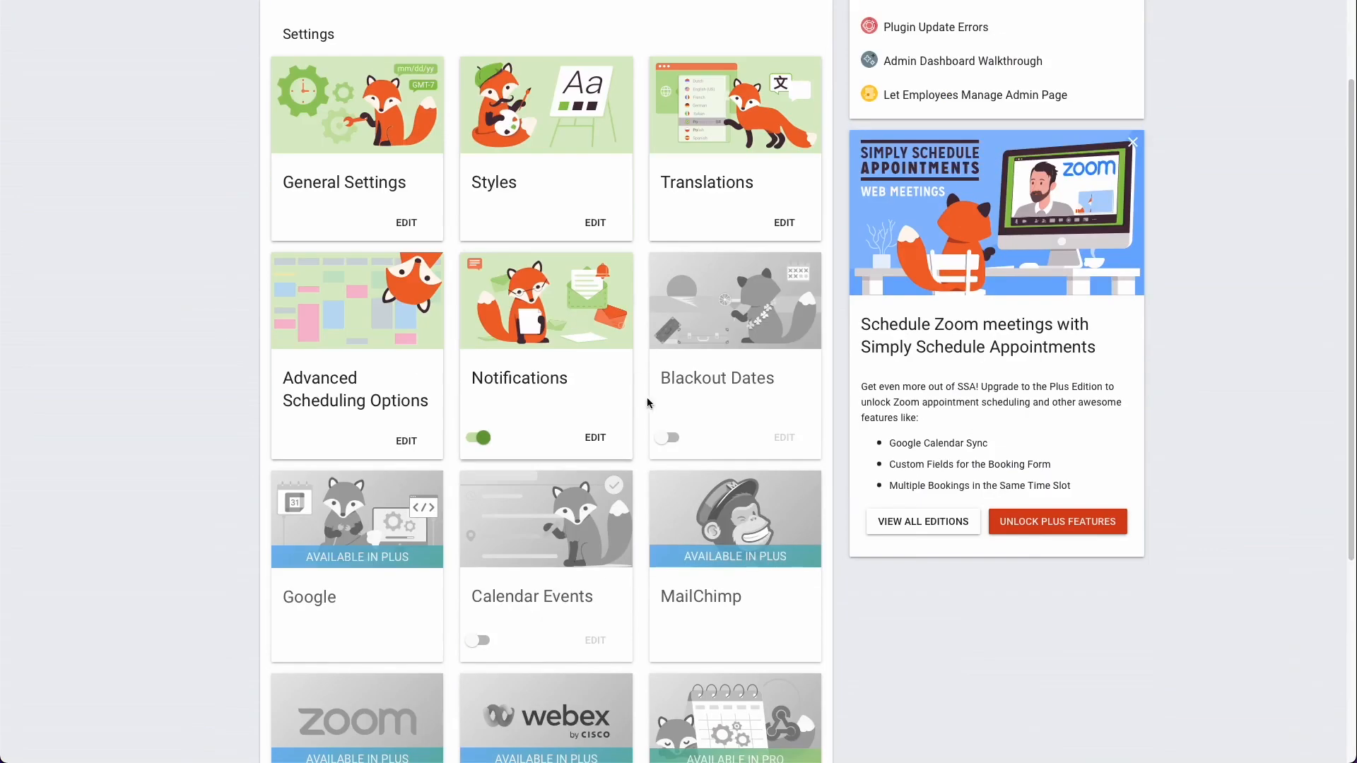
pyautogui.click(669, 436)
pyautogui.click(701, 397)
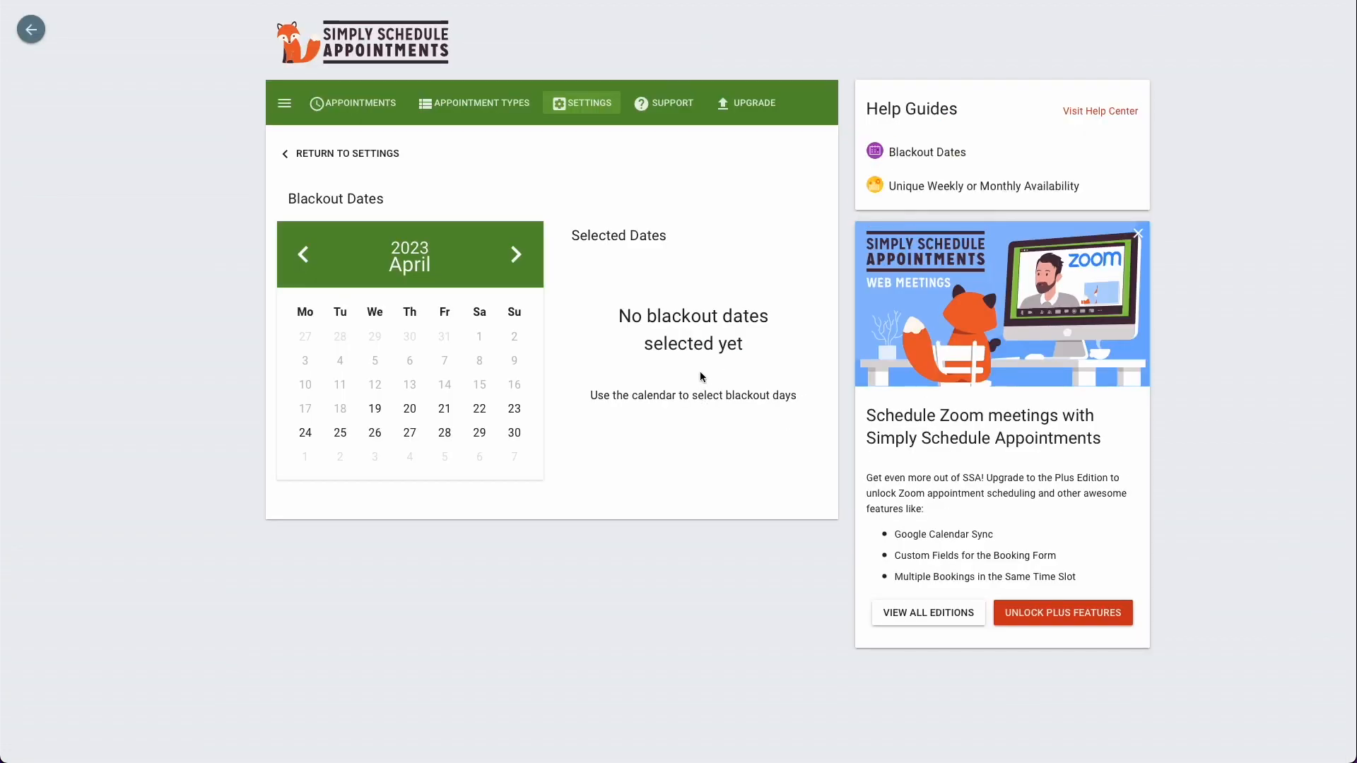
# Step: Mark April 25, 26 and 27, 2023 as blackout dates and return to the settings overview
pyautogui.click(343, 436)
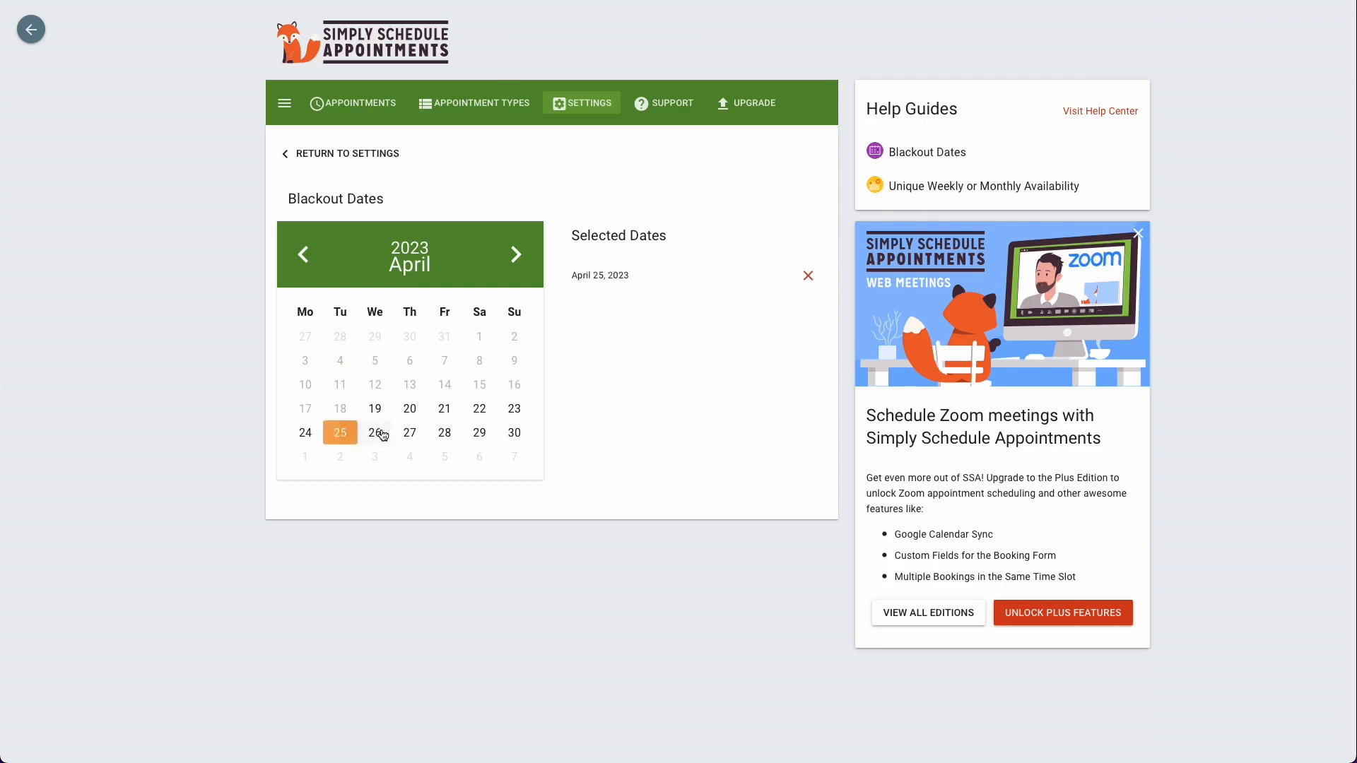
pyautogui.click(376, 433)
pyautogui.click(410, 433)
pyautogui.click(441, 436)
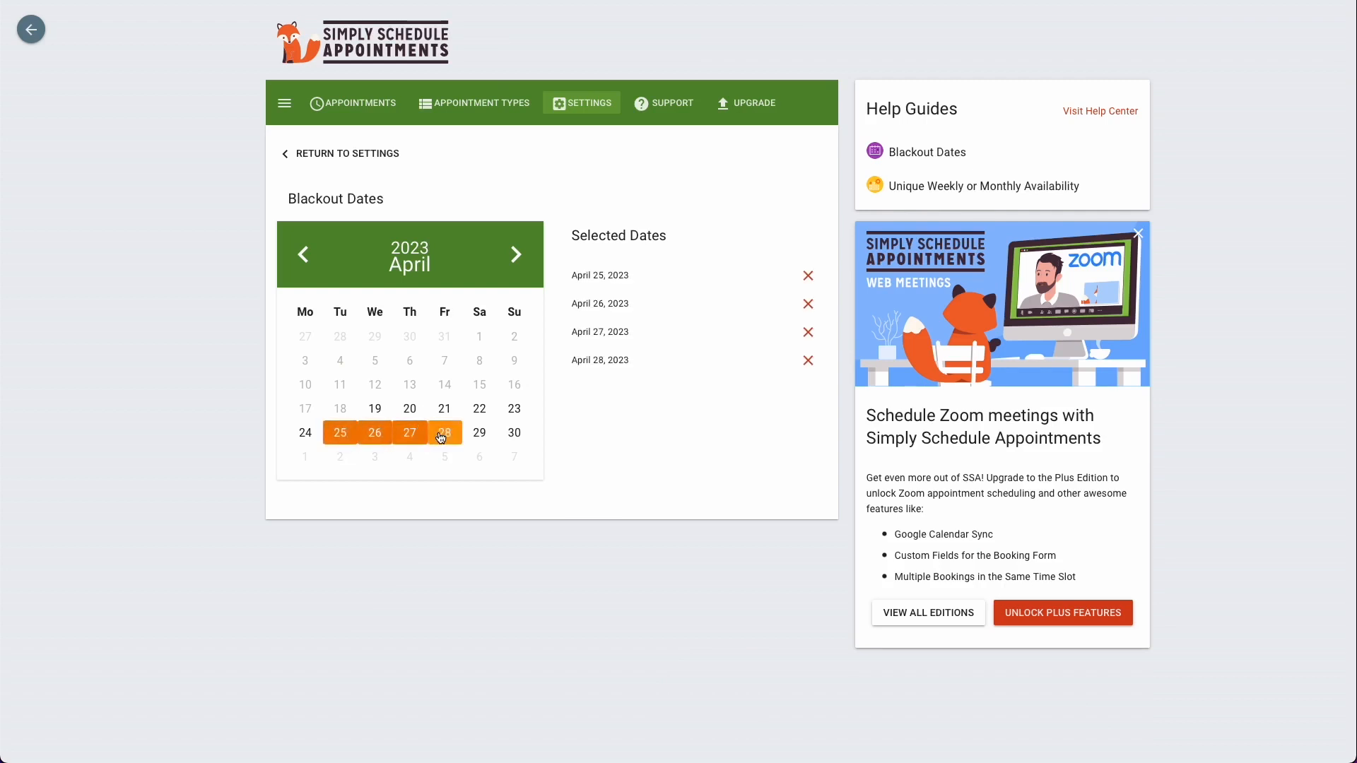
pyautogui.click(441, 436)
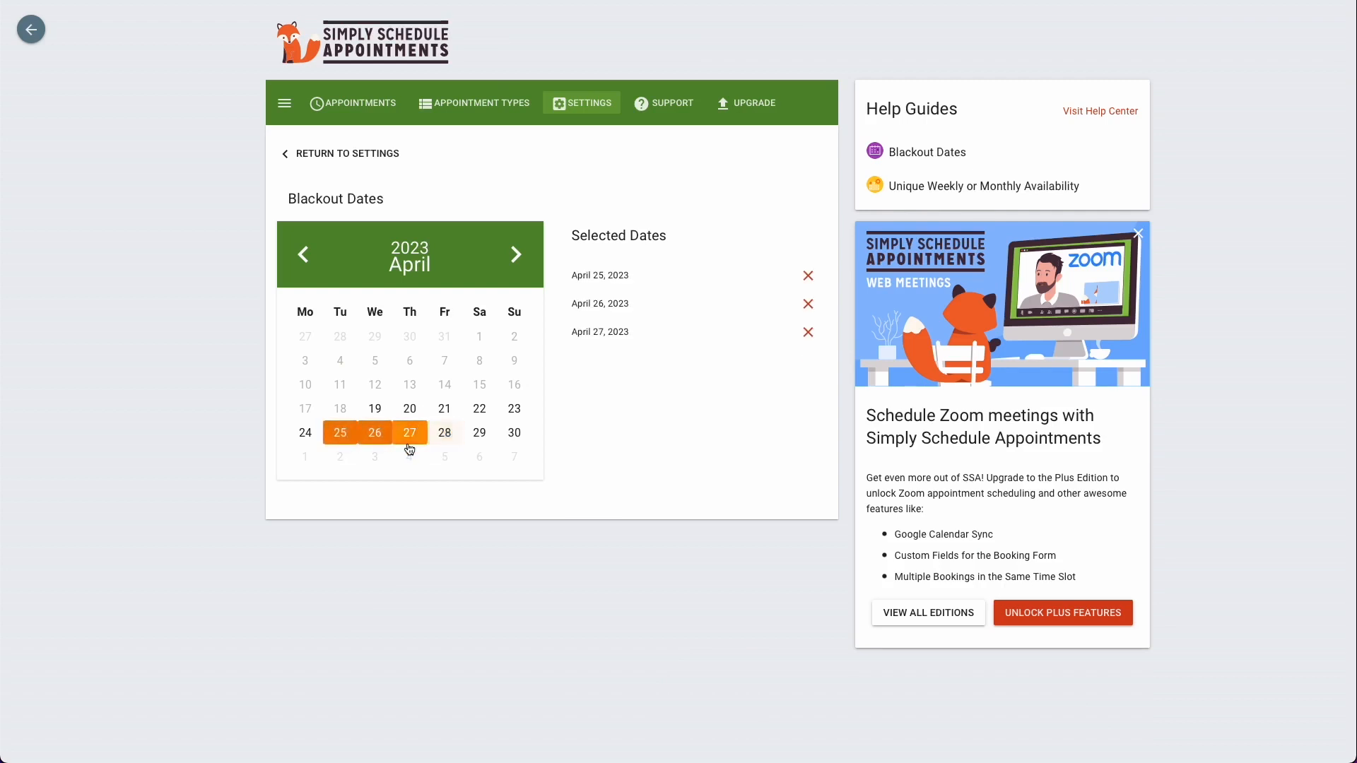
pyautogui.click(342, 153)
# Step: Enable Calendar Events and expand the Customer Confirmation Screen Event in its settings
pyautogui.scroll(-3, 621, 533)
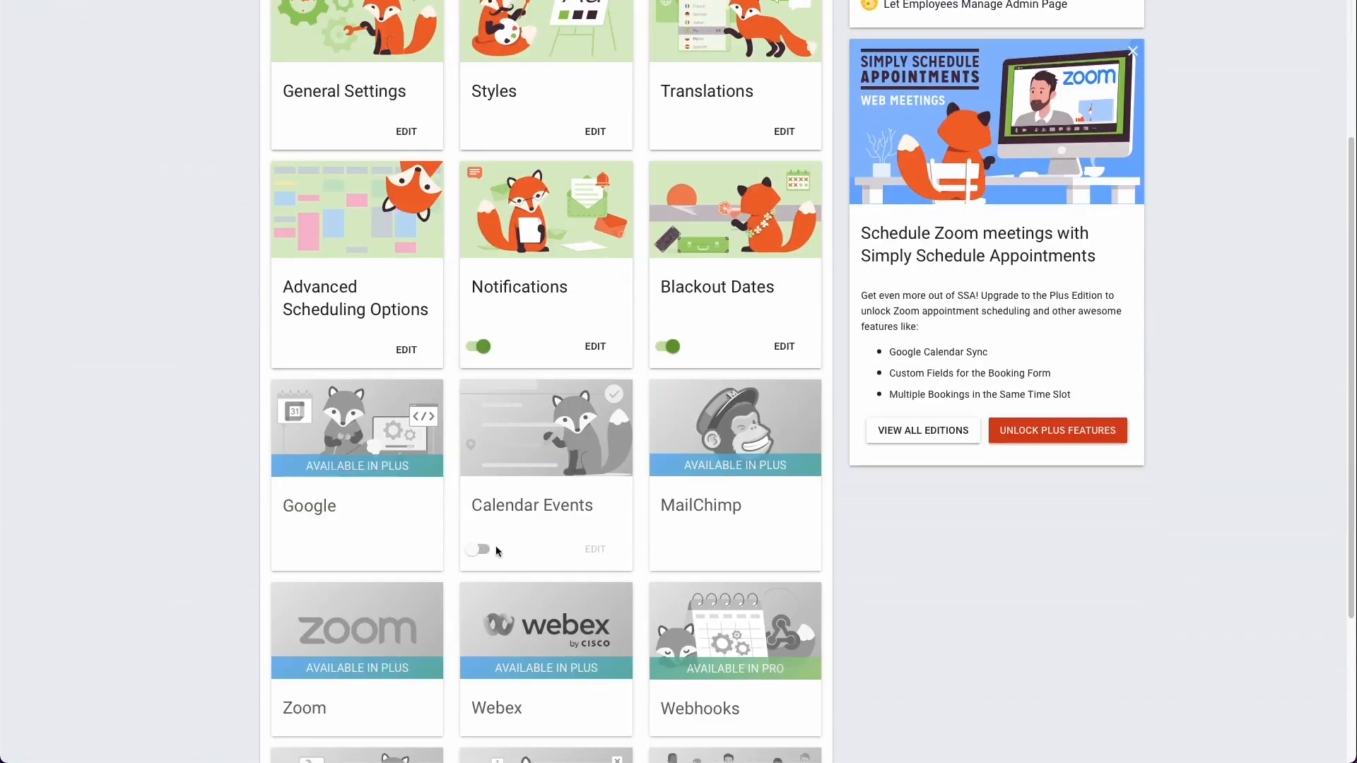
pyautogui.click(485, 549)
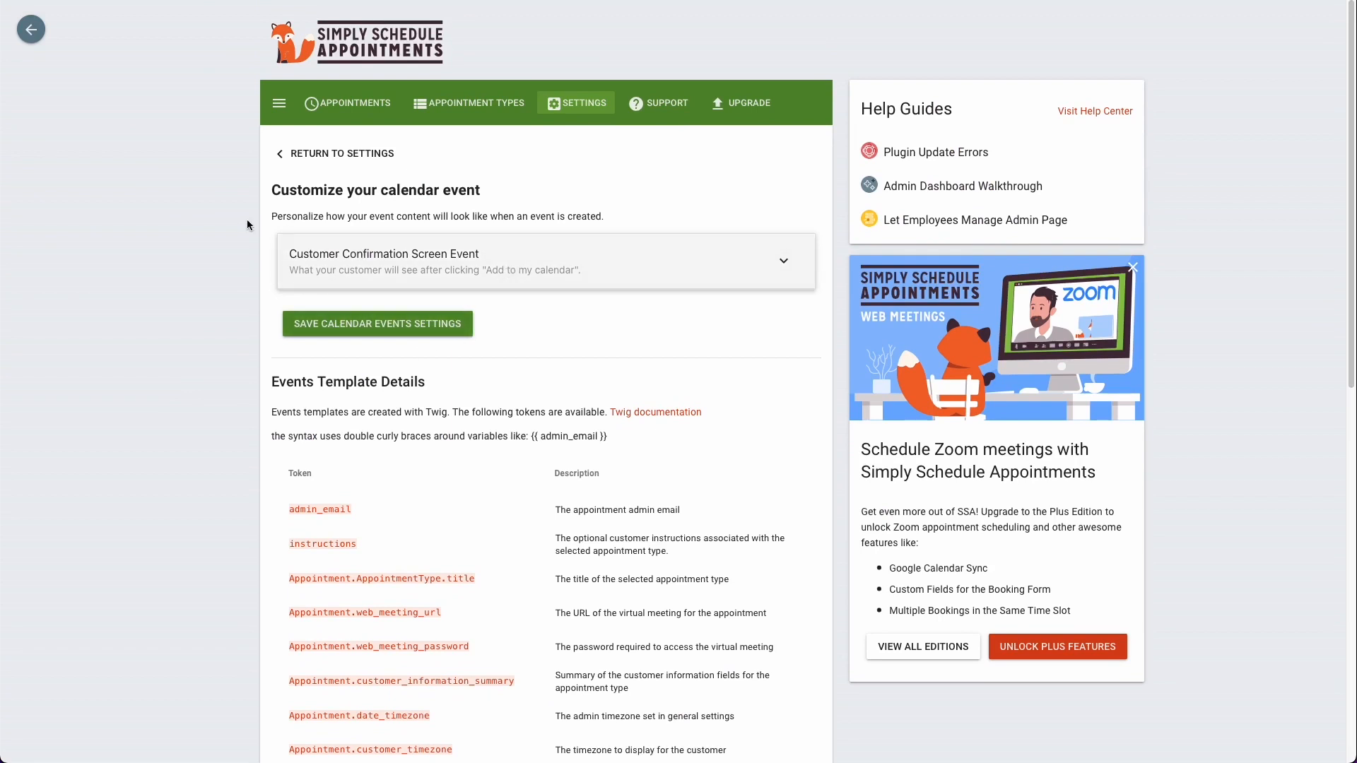
pyautogui.click(551, 246)
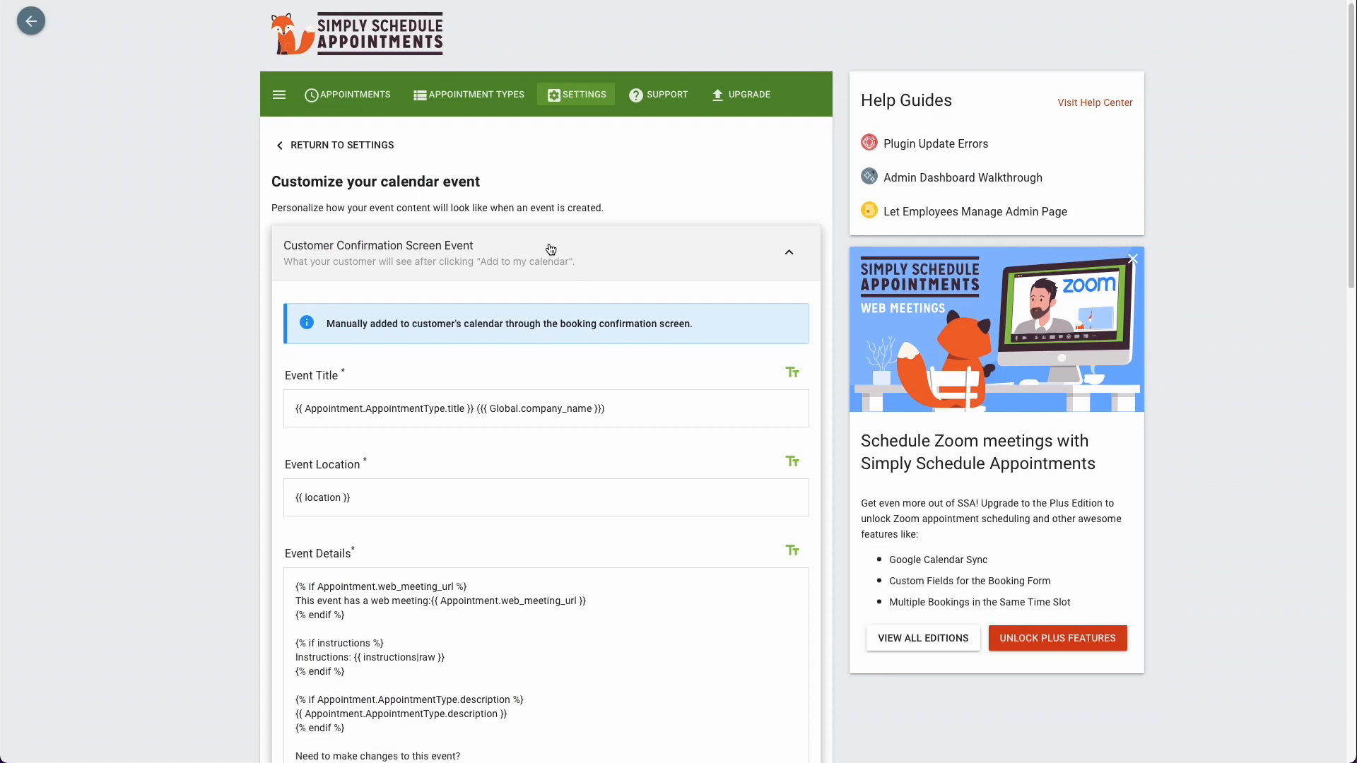
# Step: Examine the title, location and details templates of the customer's calendar event without editing them
pyautogui.scroll(-2, 550, 249)
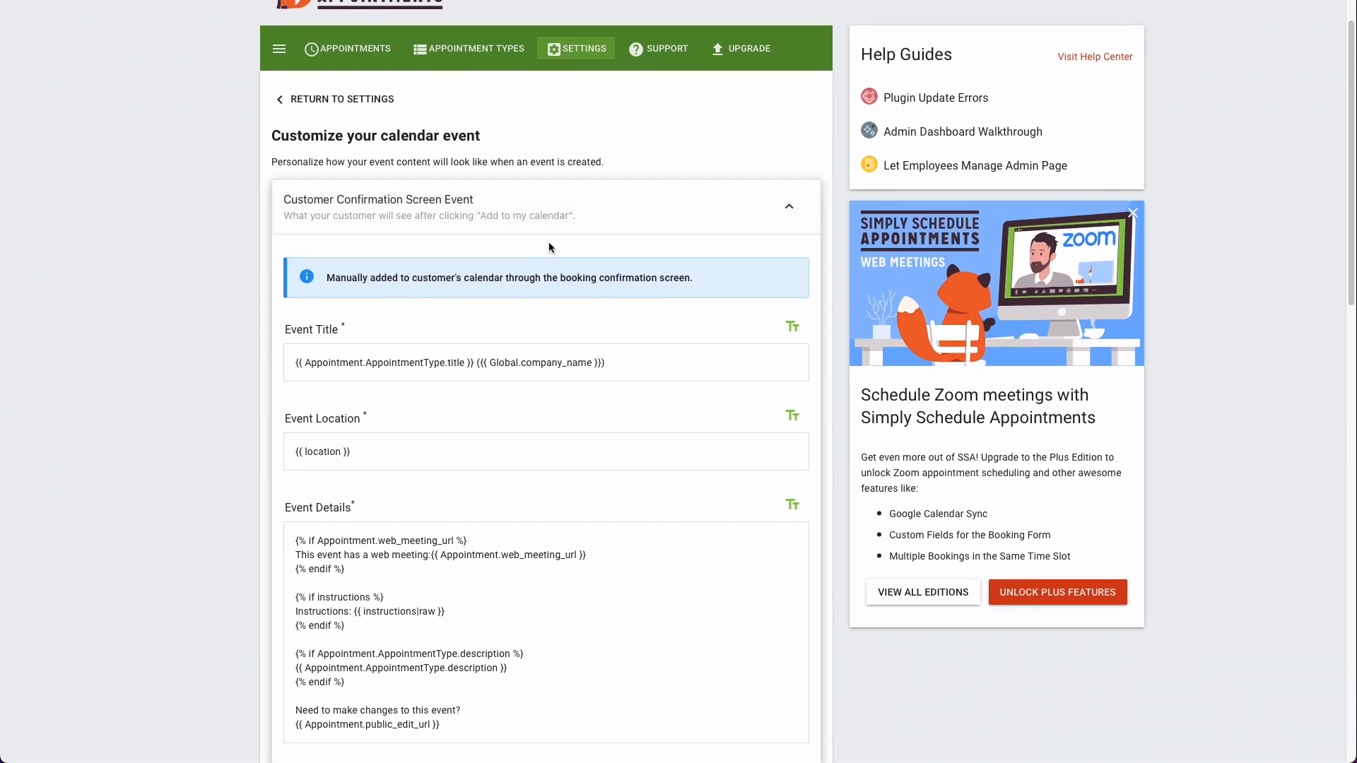
pyautogui.scroll(-3, 550, 248)
pyautogui.doubleClick(389, 276)
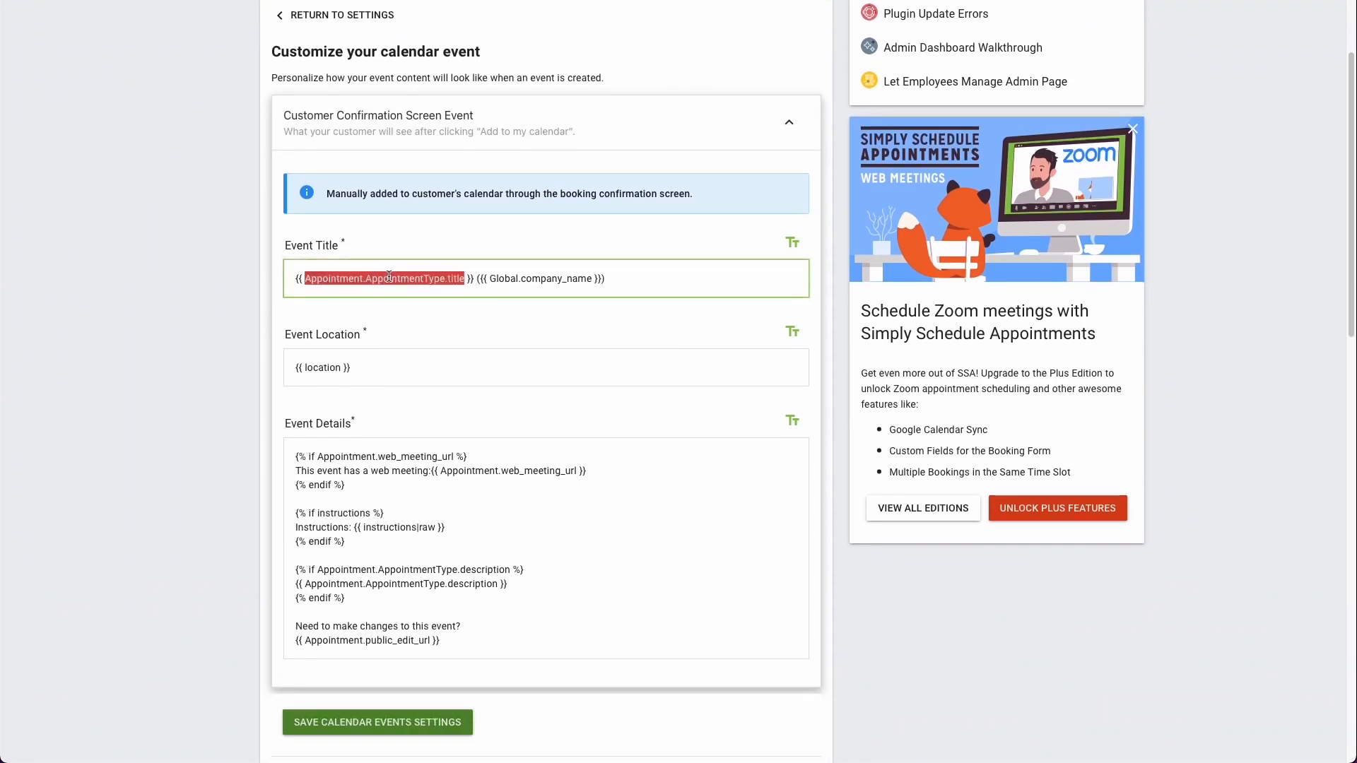
pyautogui.tripleClick(388, 276)
pyautogui.click(398, 442)
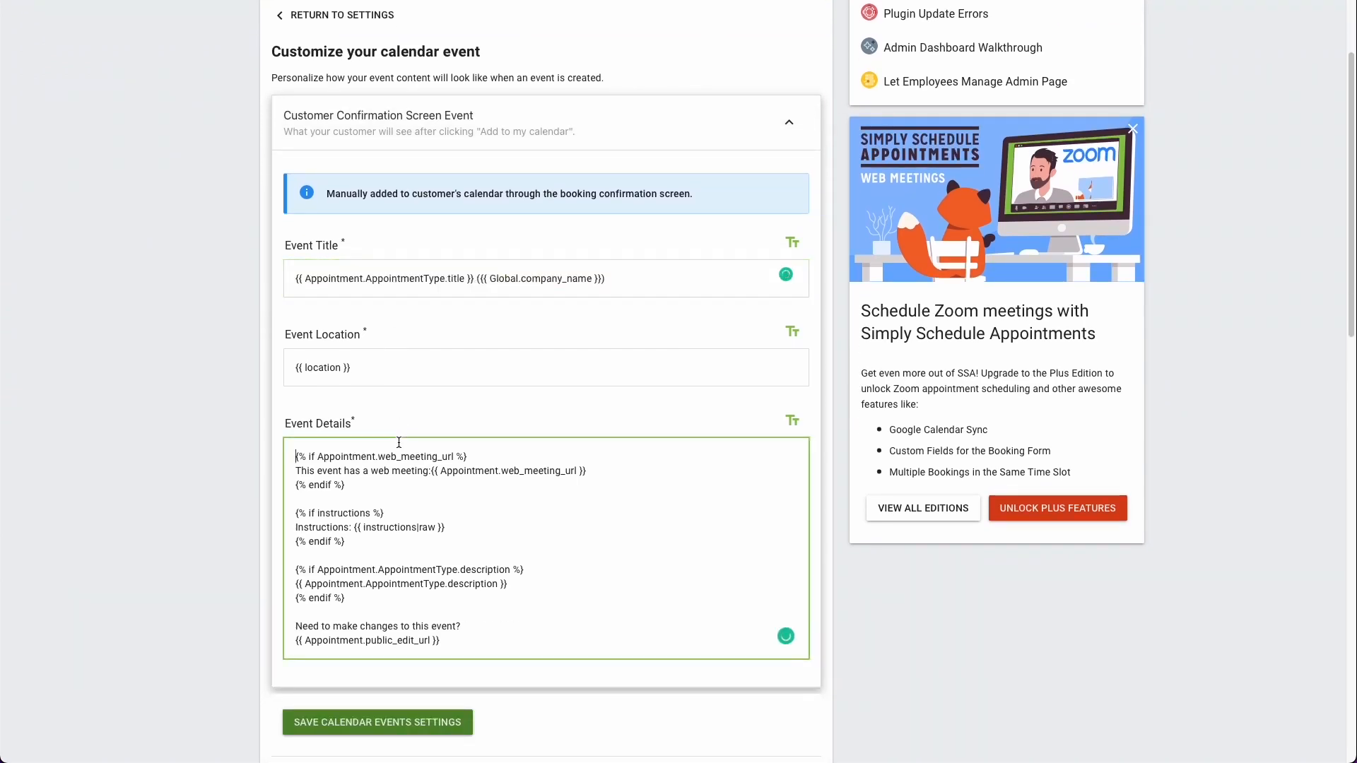
pyautogui.scroll(2, 399, 443)
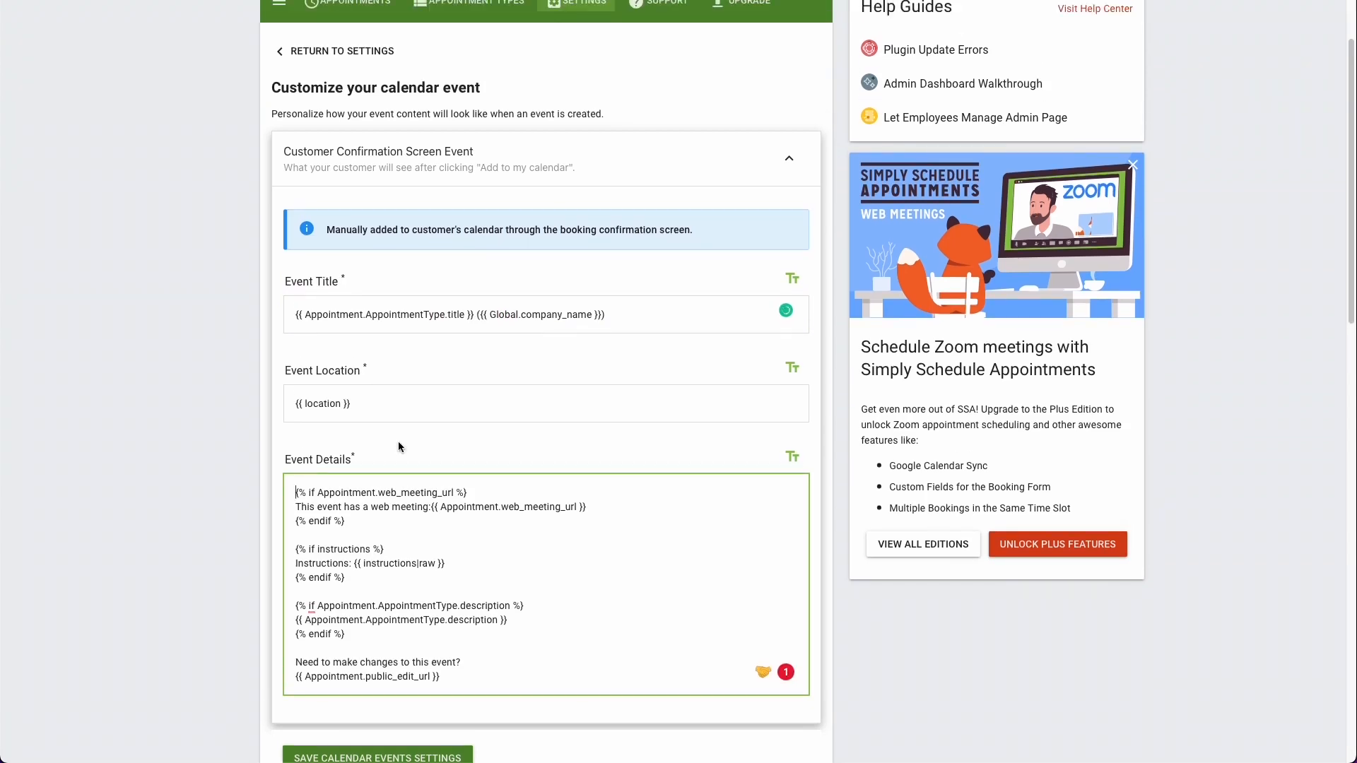
pyautogui.scroll(2, 397, 443)
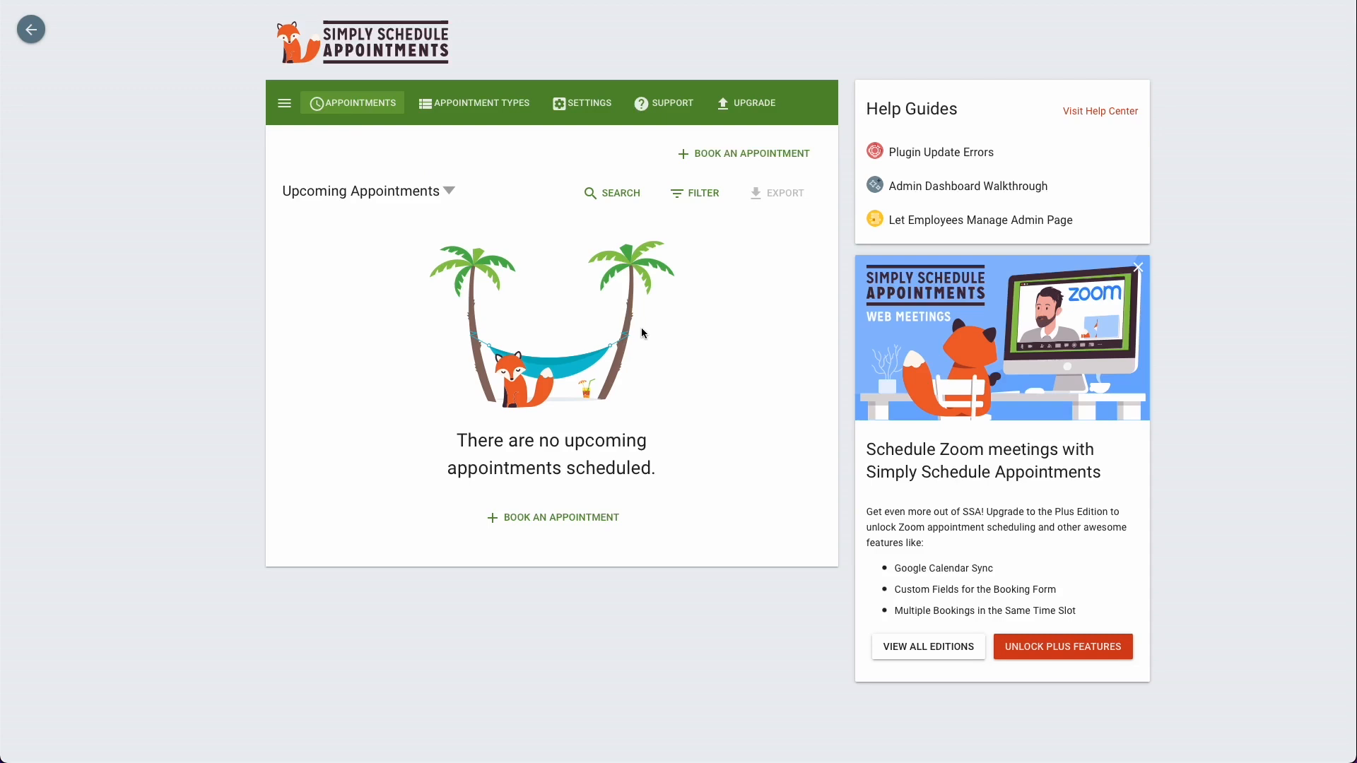
# Step: Look through the appointment list's period options, filters and booking calendar, closing each without making a booking
pyautogui.click(439, 195)
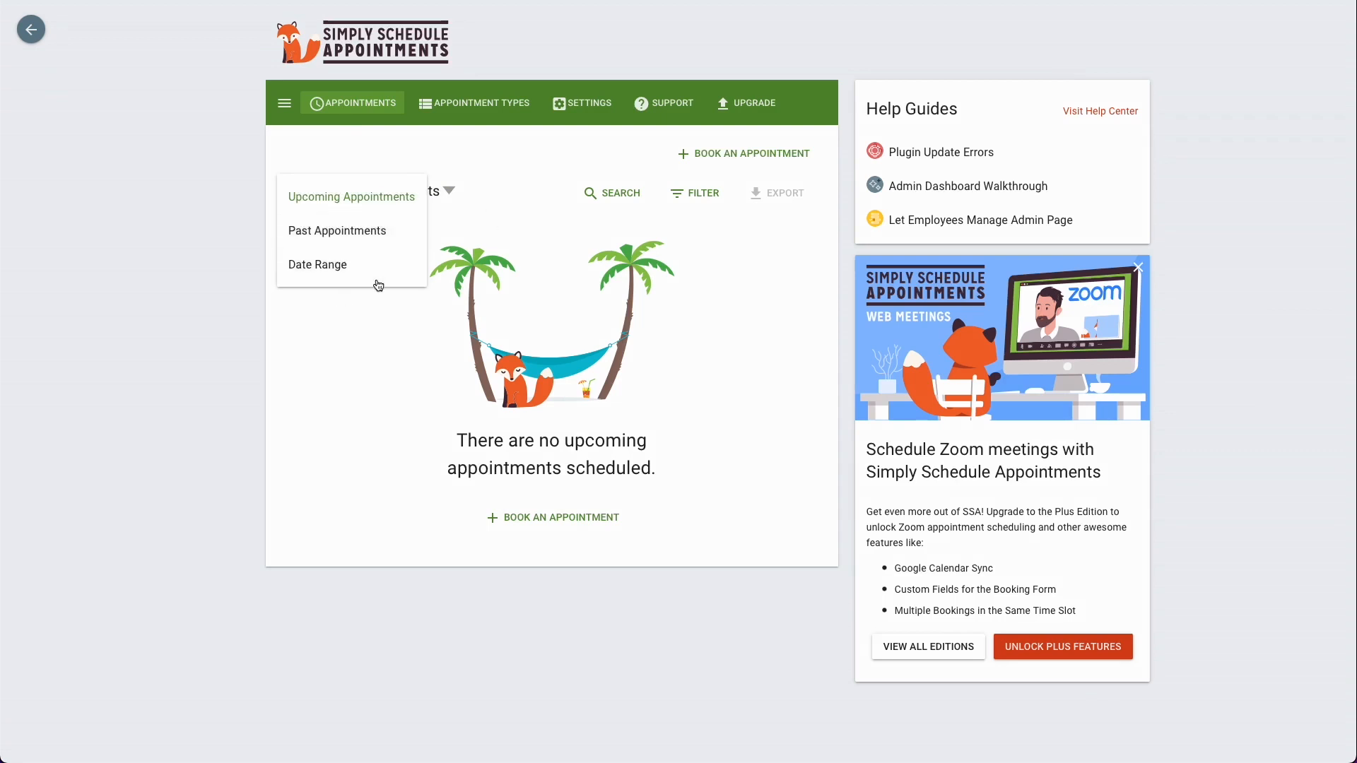
pyautogui.click(521, 264)
pyautogui.click(694, 203)
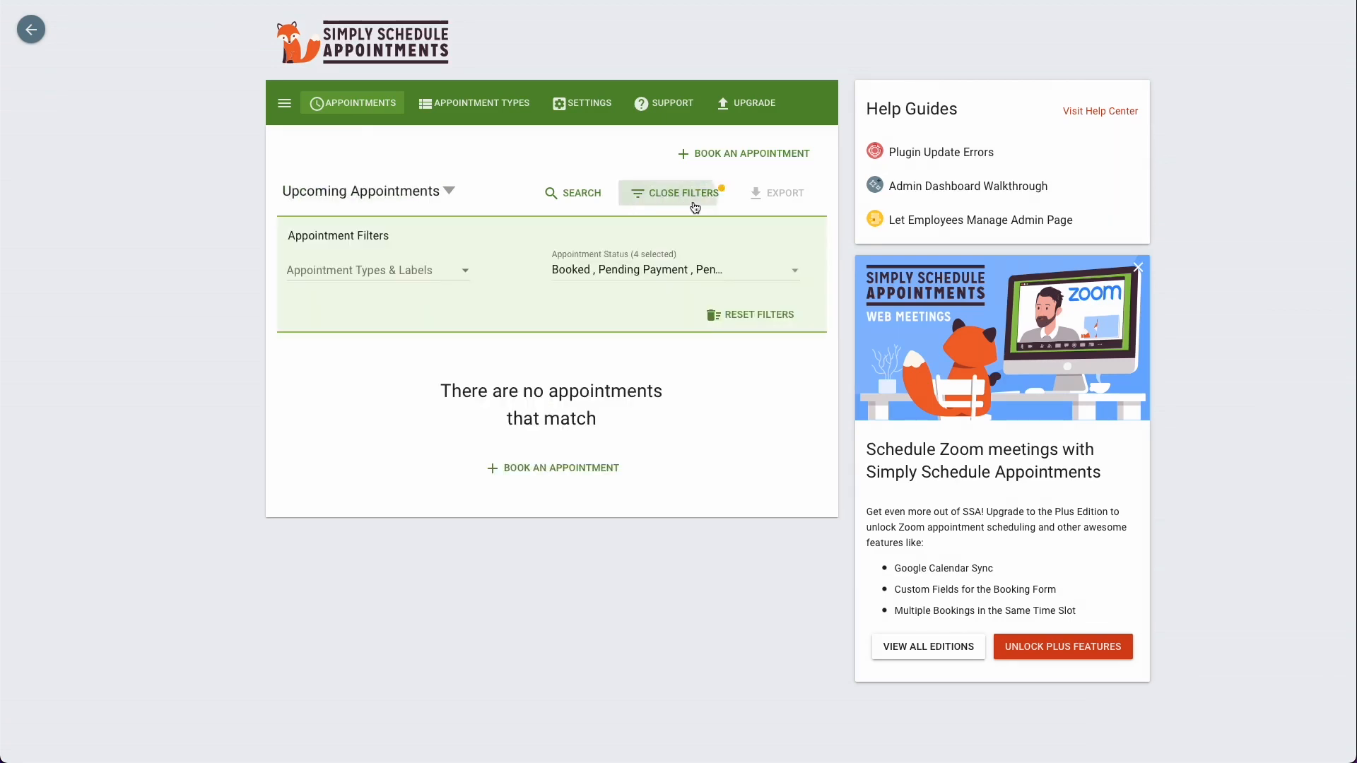
pyautogui.click(694, 203)
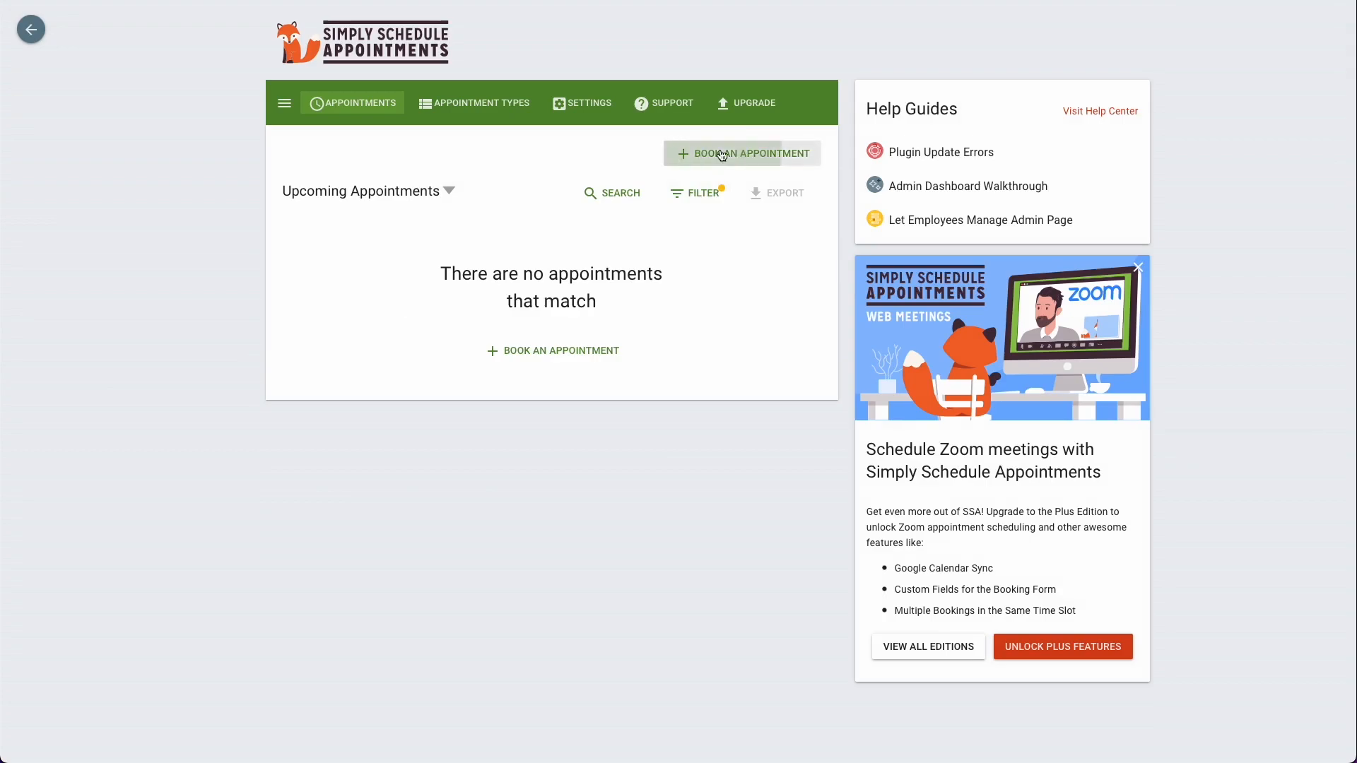
pyautogui.click(714, 153)
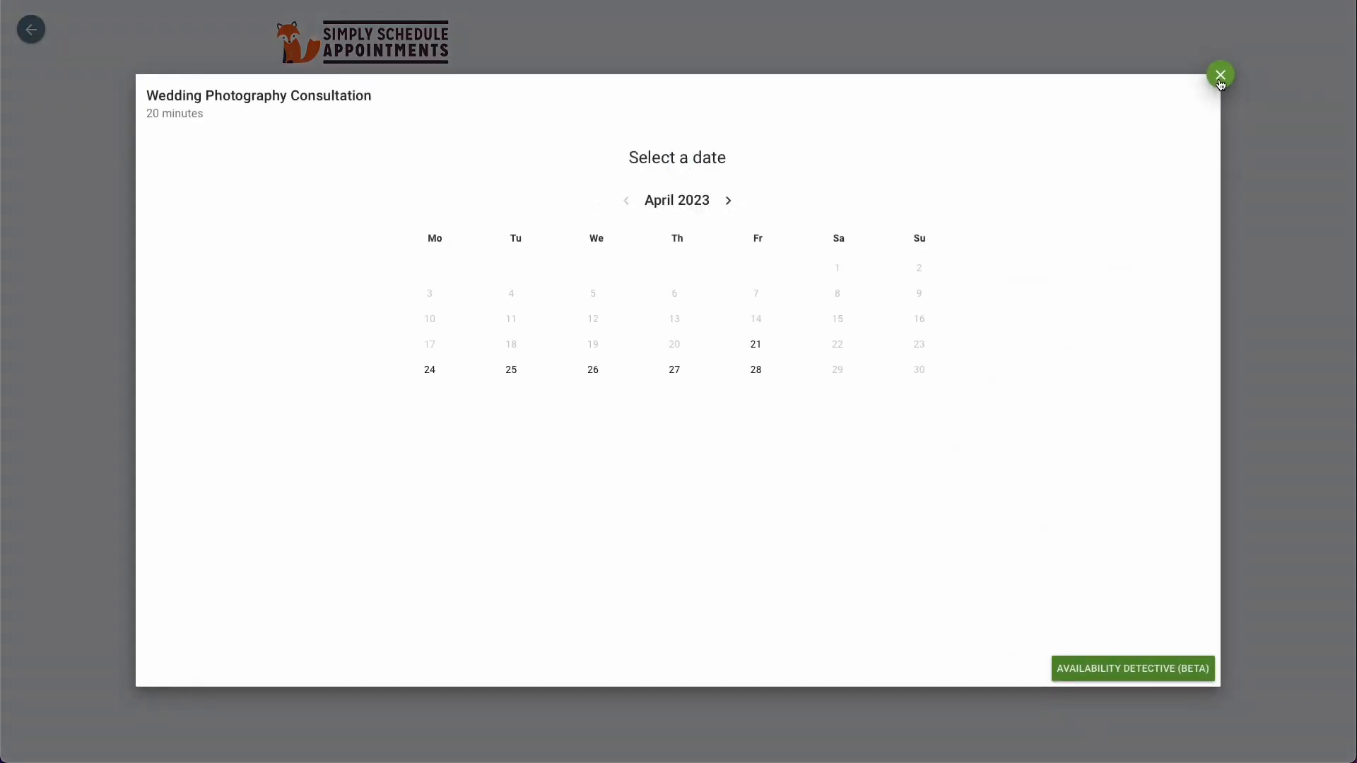
pyautogui.click(1221, 78)
# Step: View the list of appointment types and the plugin's support diagnostics
pyautogui.click(503, 106)
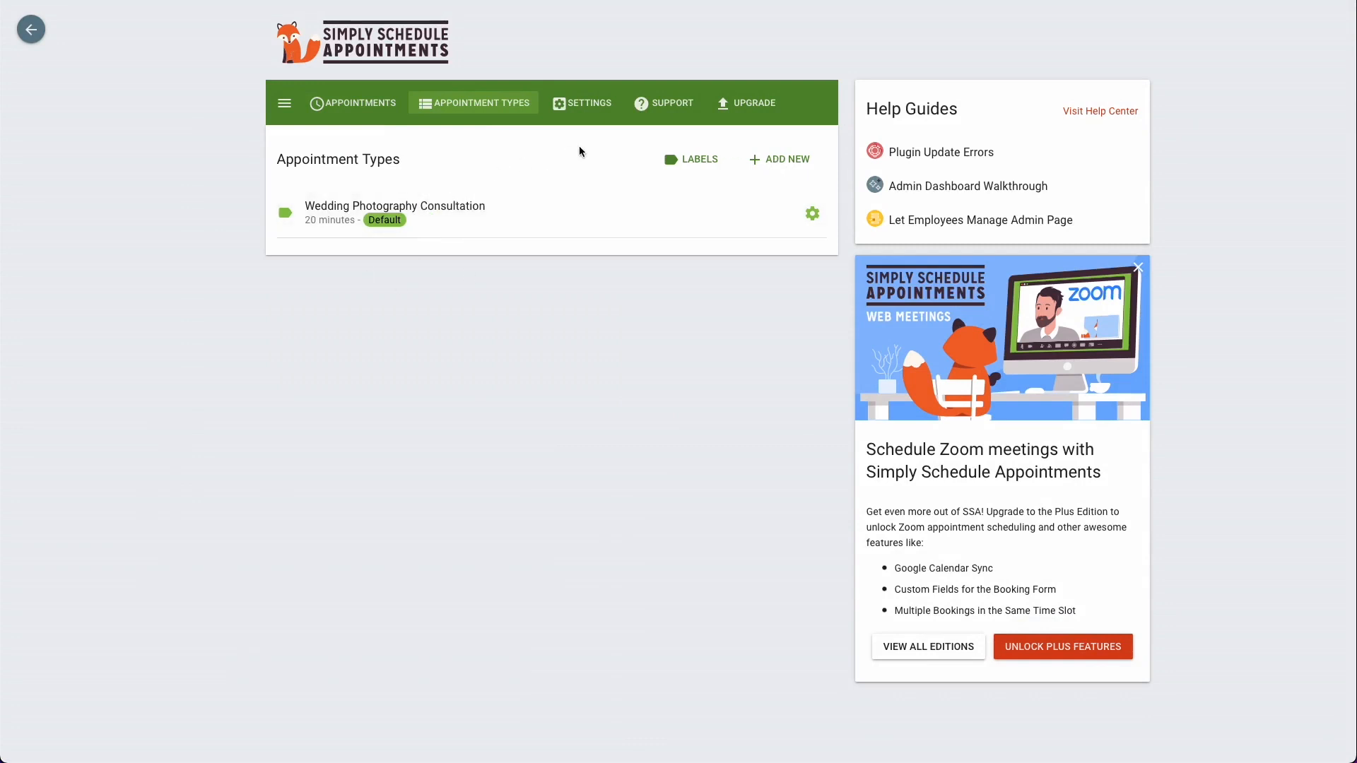
pyautogui.click(648, 111)
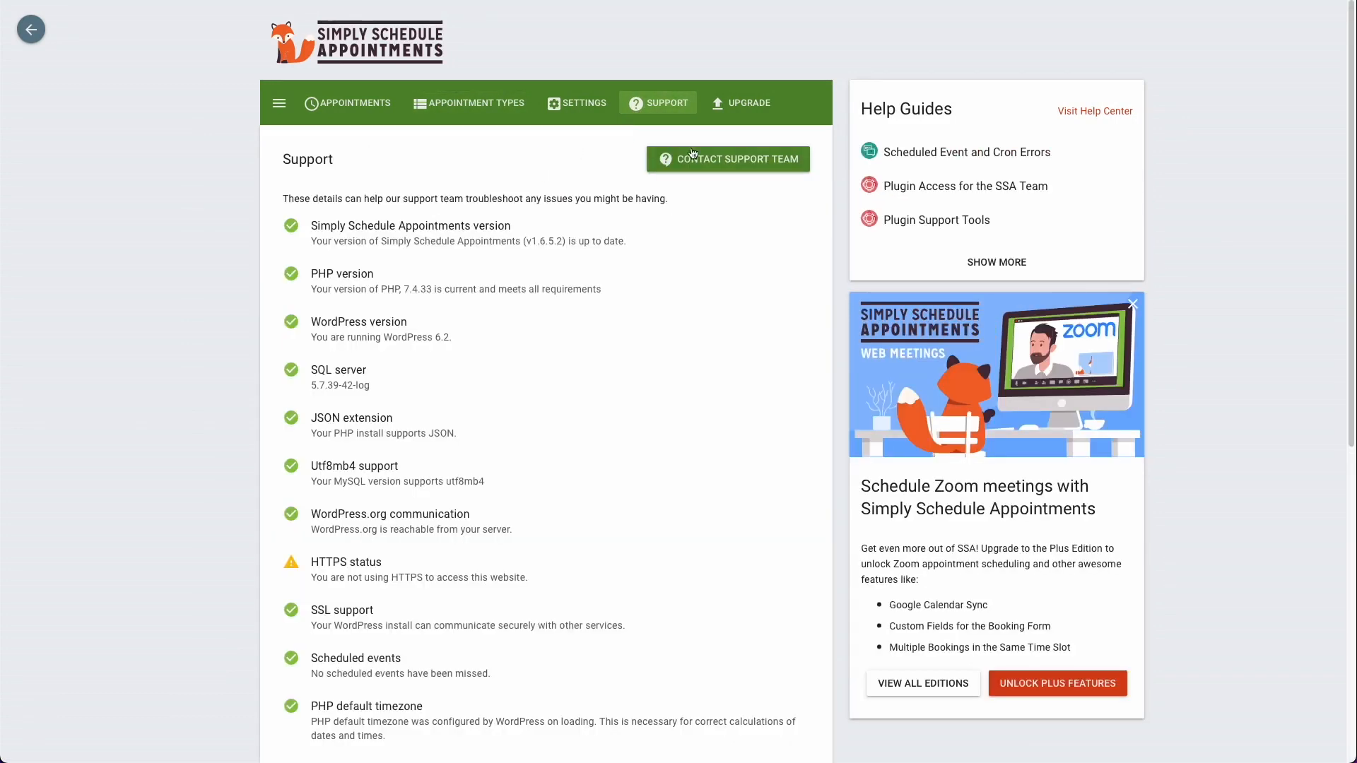
# Step: View the plugin's Contact Support Team form and close it without sending a message
pyautogui.click(781, 169)
pyautogui.click(462, 359)
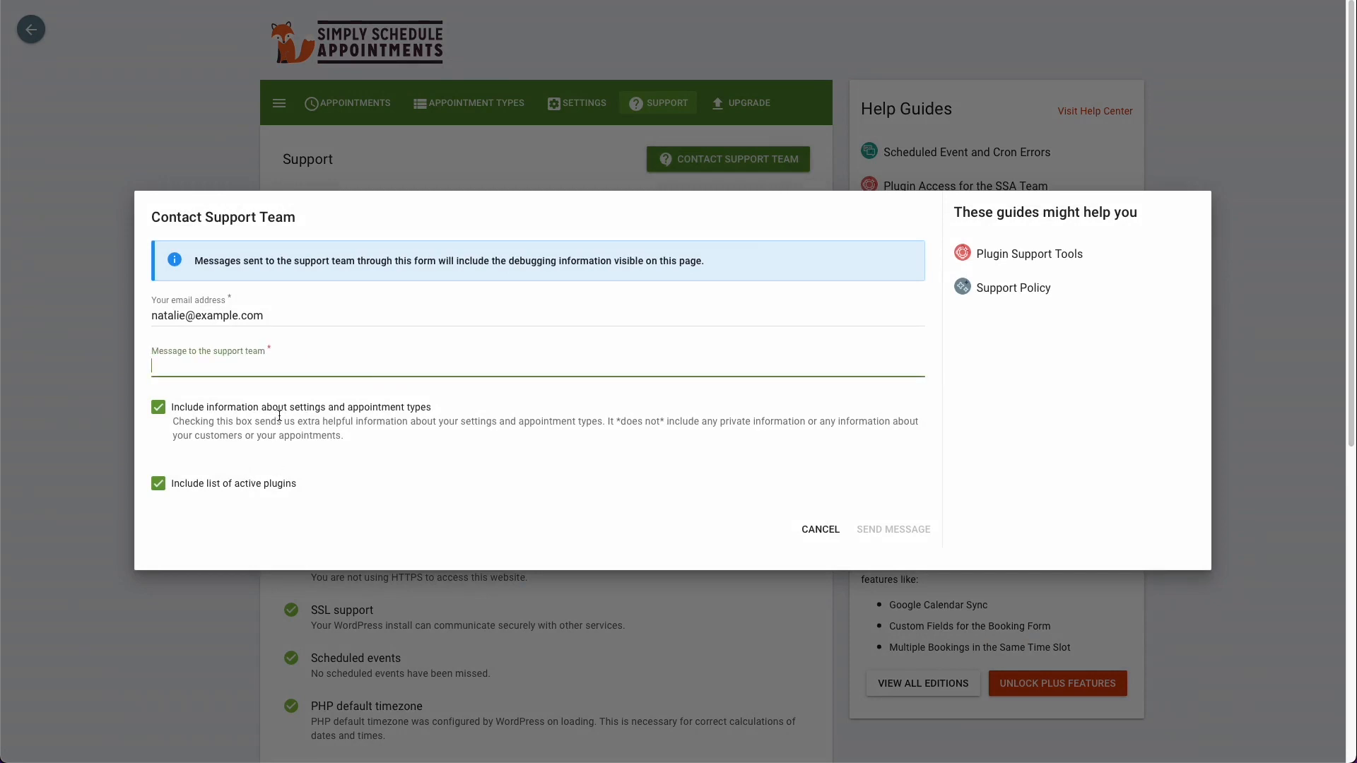
pyautogui.click(234, 587)
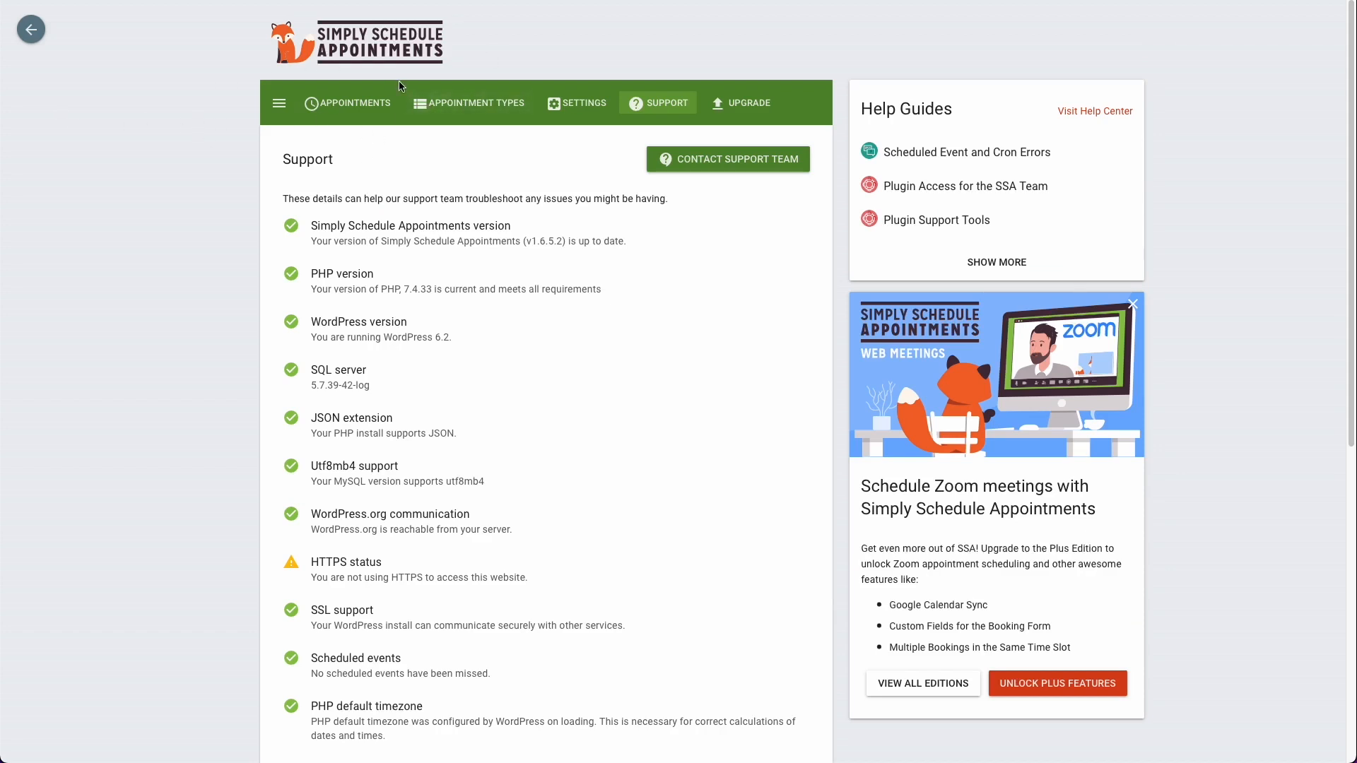
# Step: Return to the WordPress dashboard and move the Sample Page and the Privacy Policy draft to the trash in the pages list
pyautogui.click(31, 31)
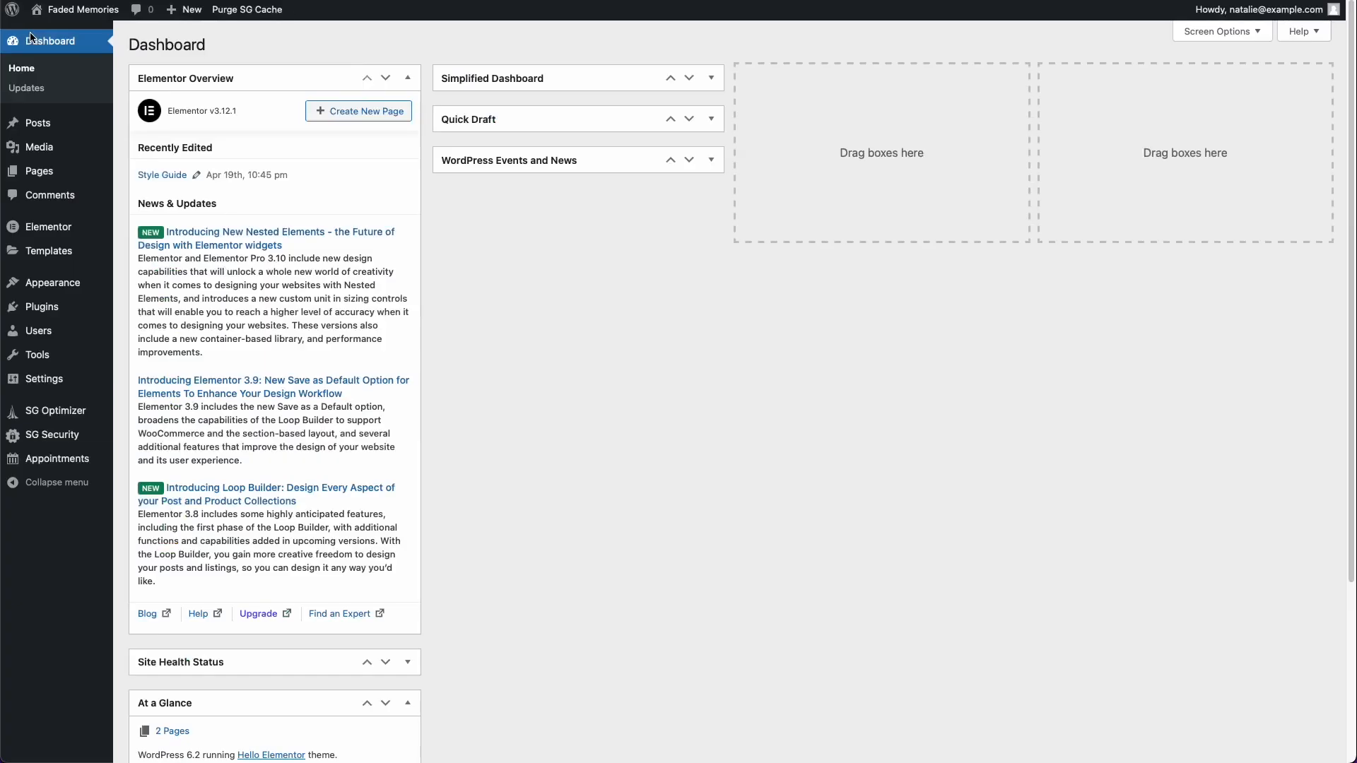
pyautogui.moveTo(72, 118)
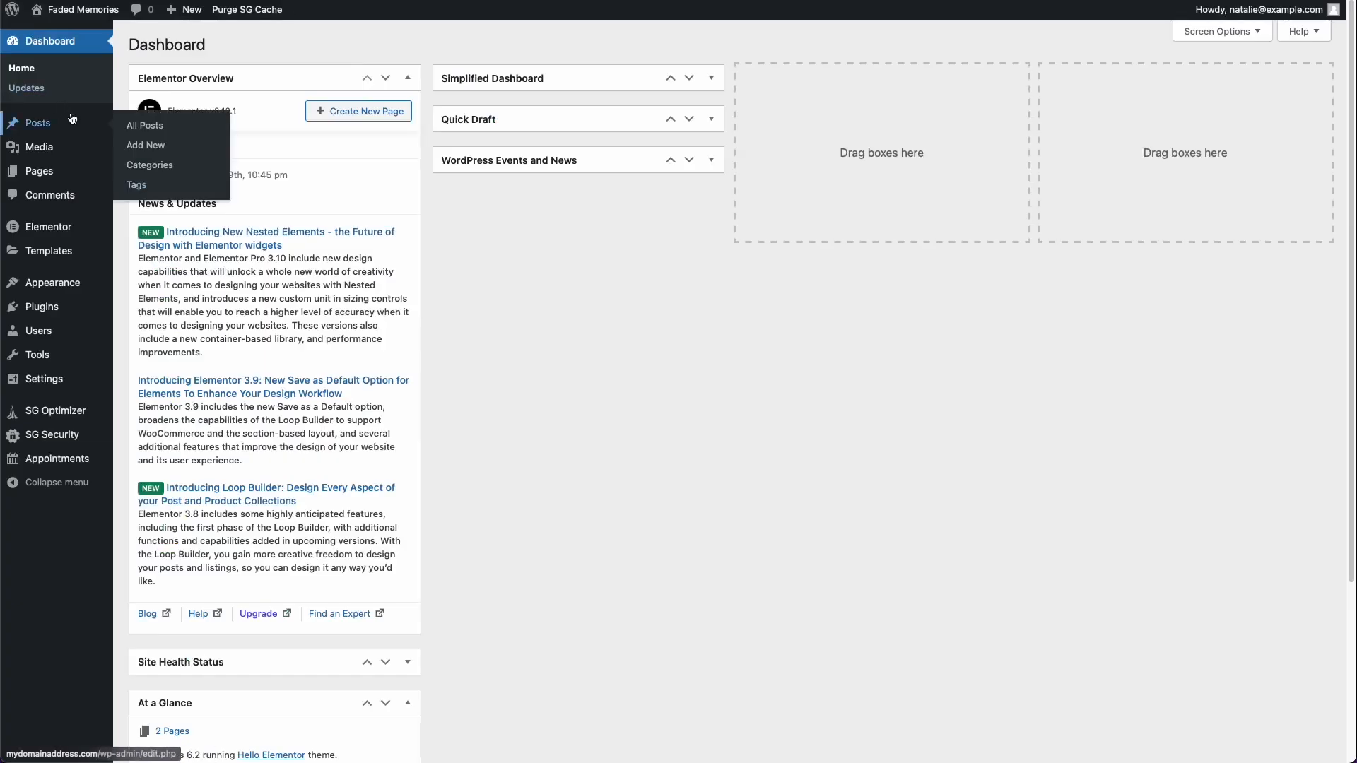
pyautogui.moveTo(67, 175)
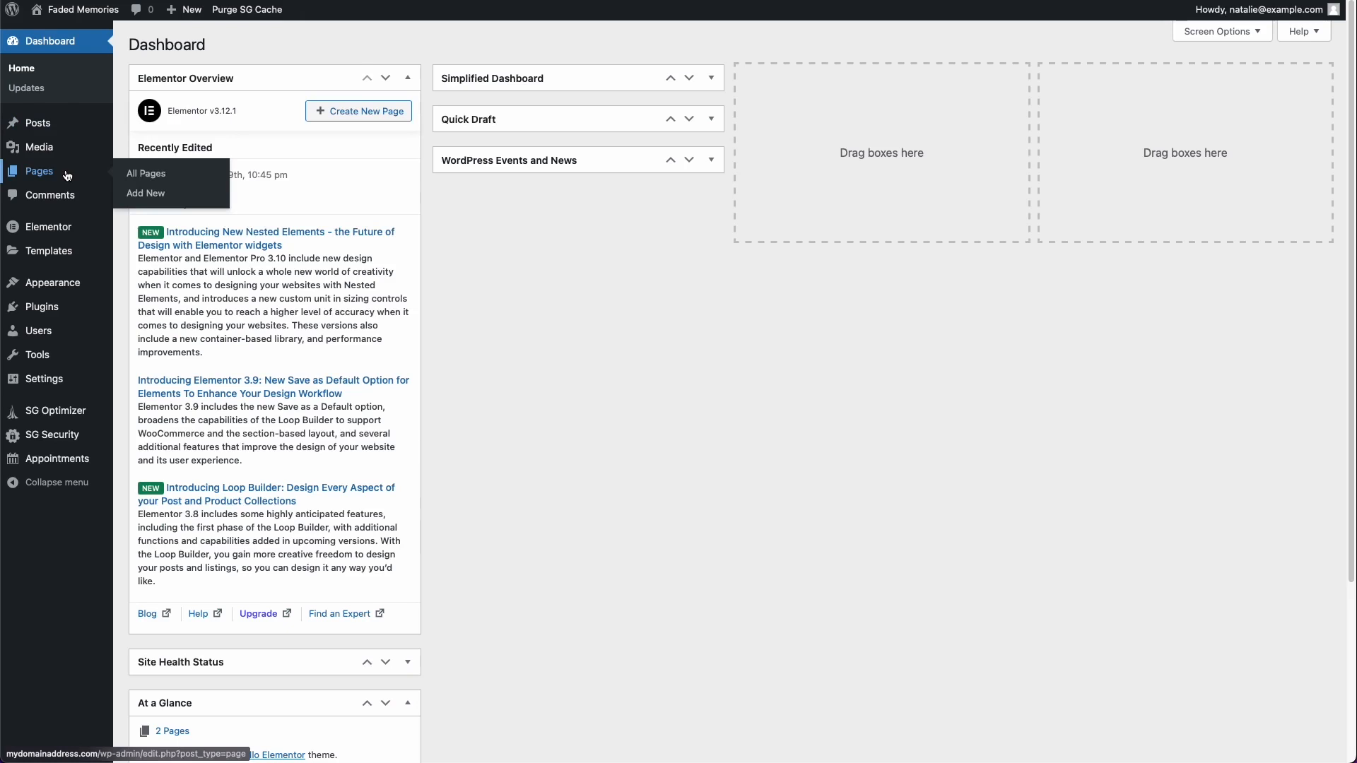
pyautogui.click(67, 174)
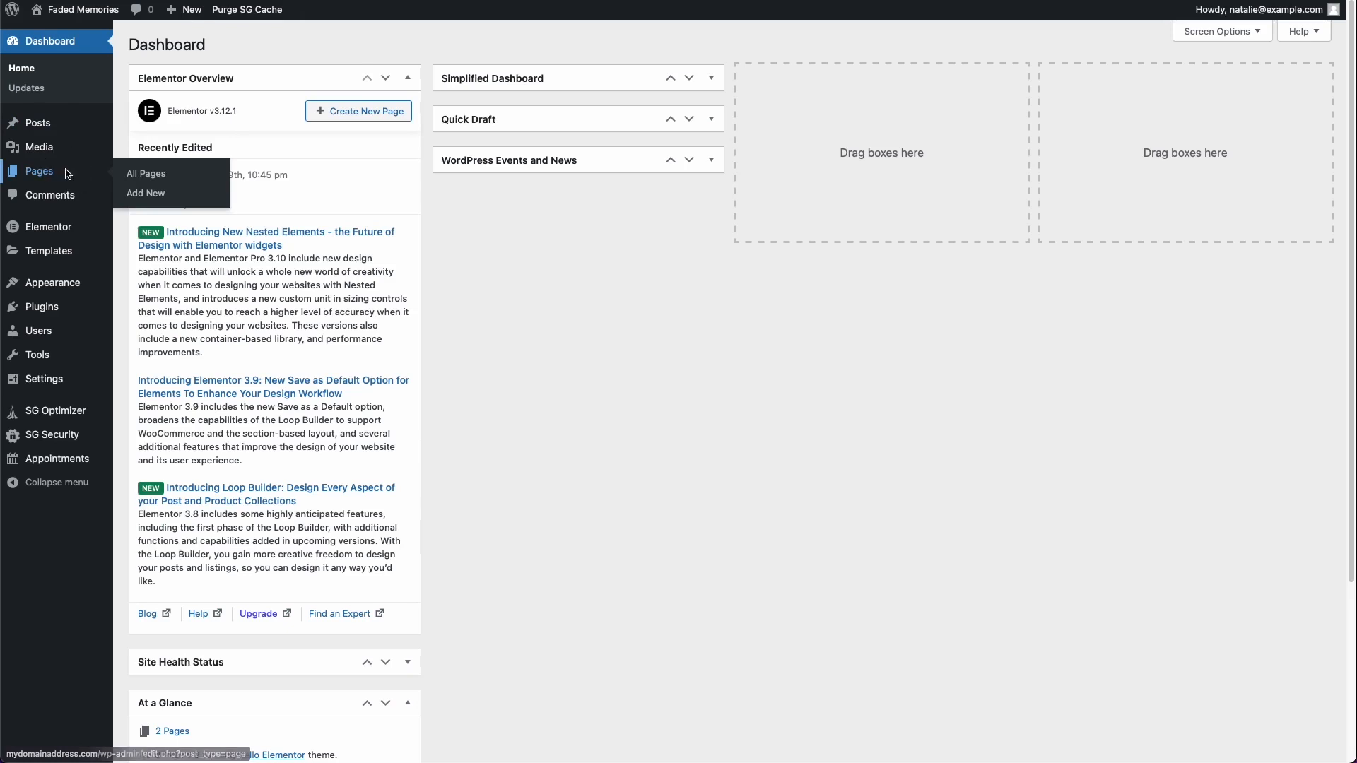
pyautogui.moveTo(167, 209)
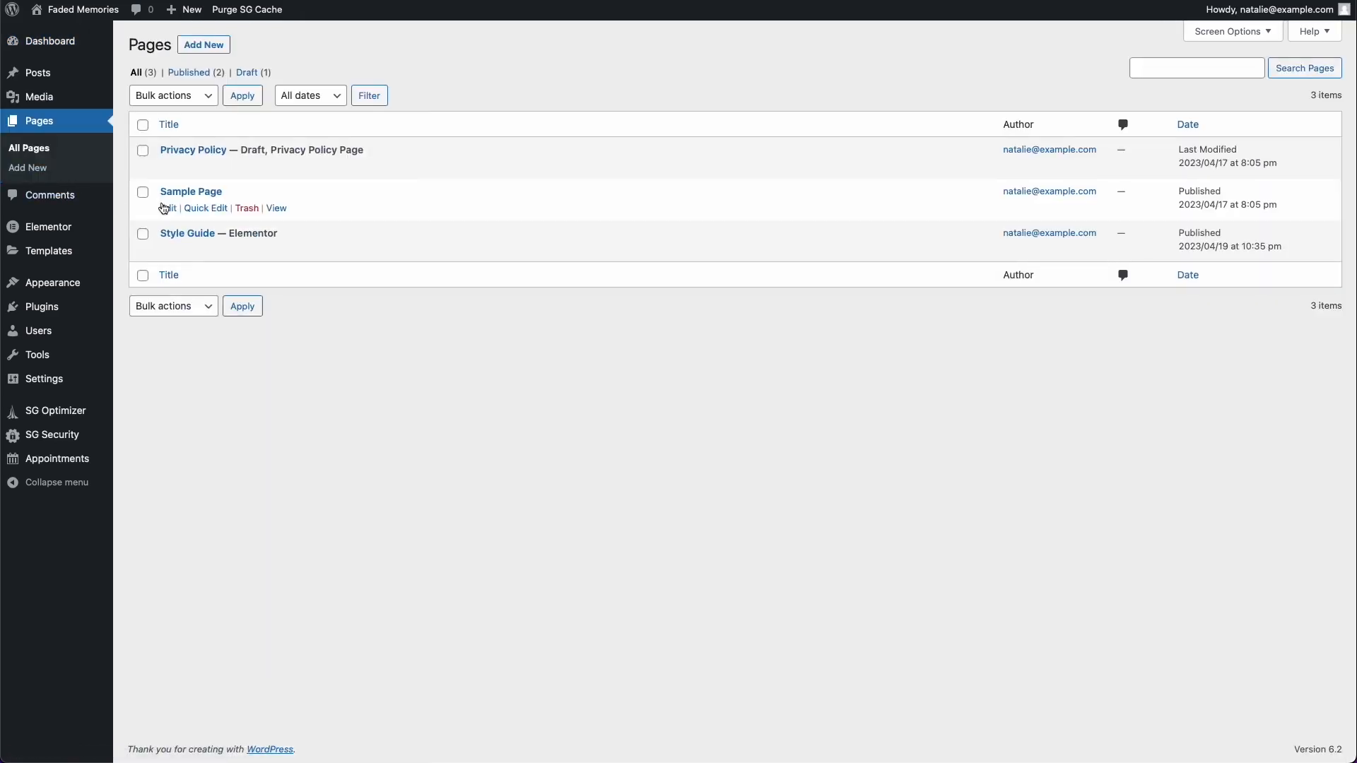
pyautogui.click(249, 209)
pyautogui.moveTo(157, 197)
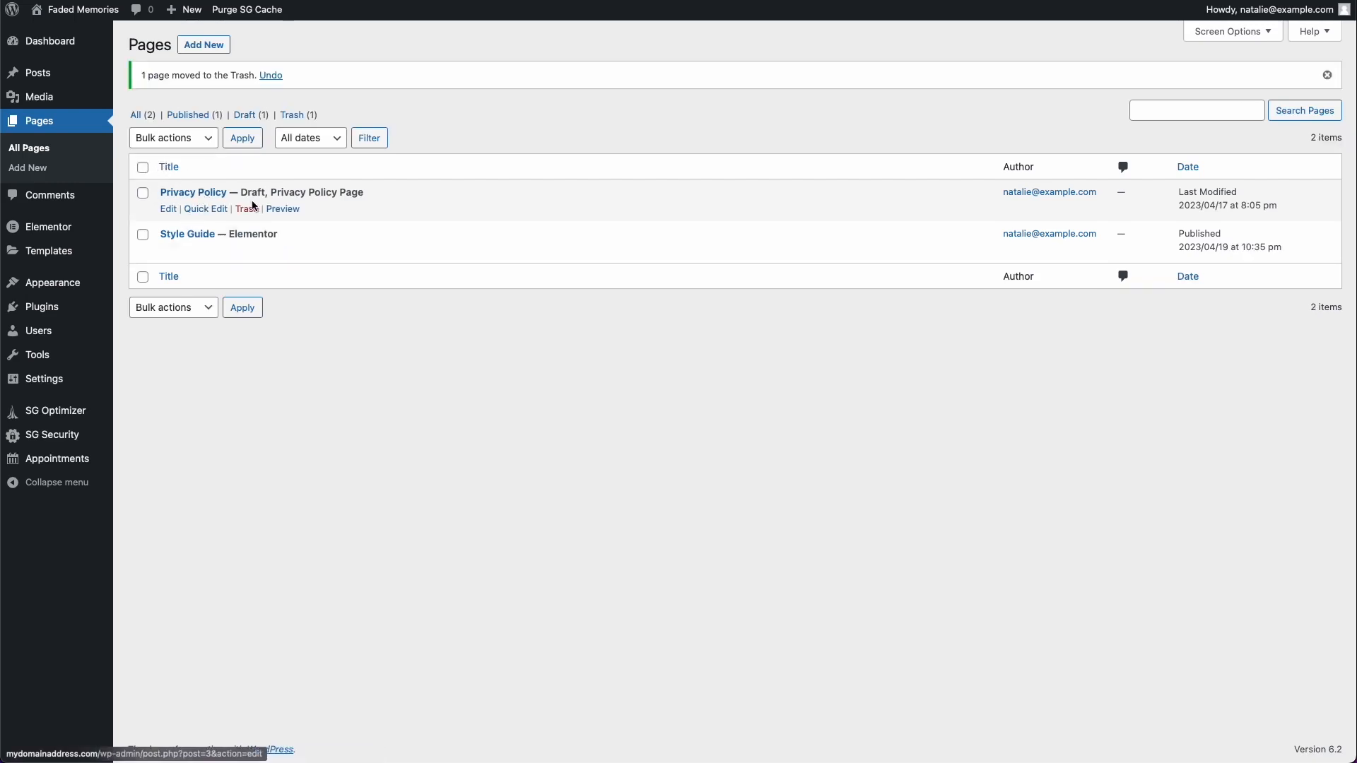
pyautogui.moveTo(222, 198); pyautogui.dragTo(242, 215)
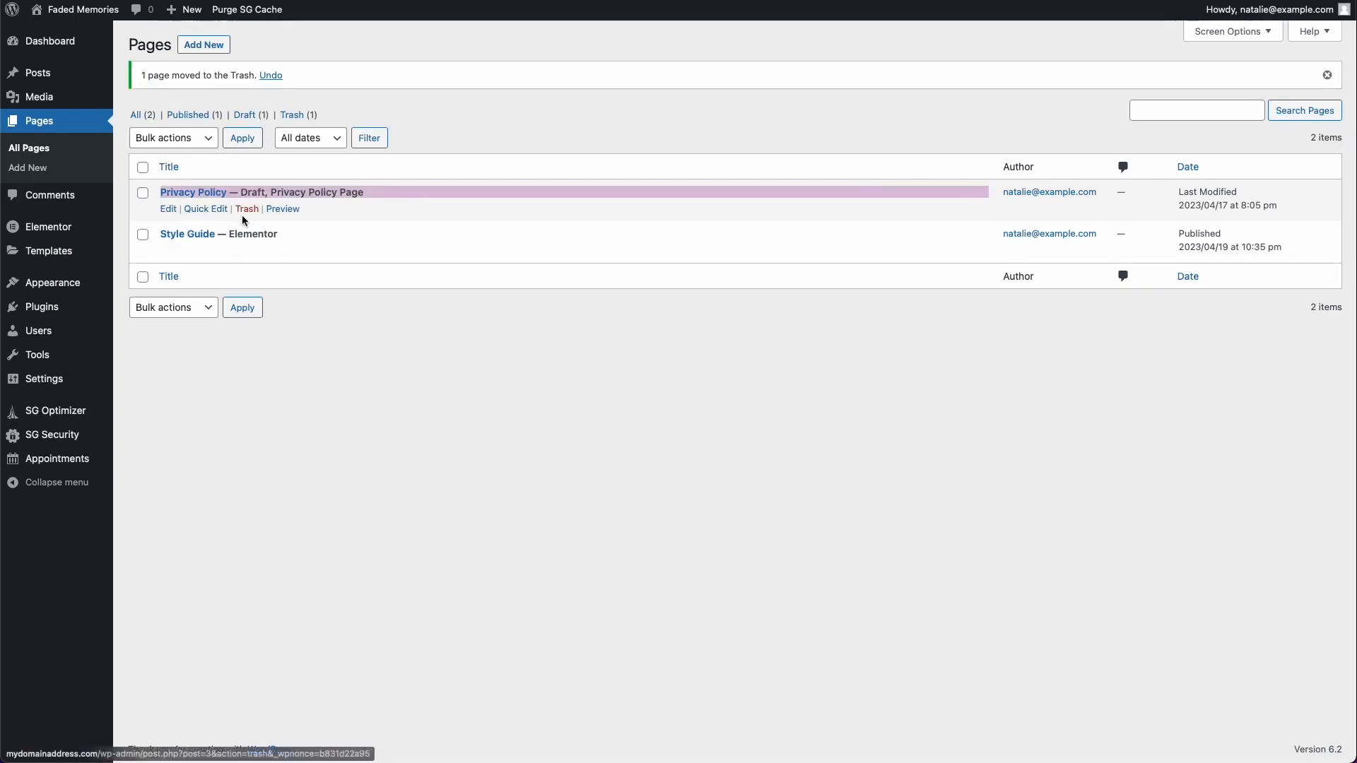
pyautogui.click(245, 212)
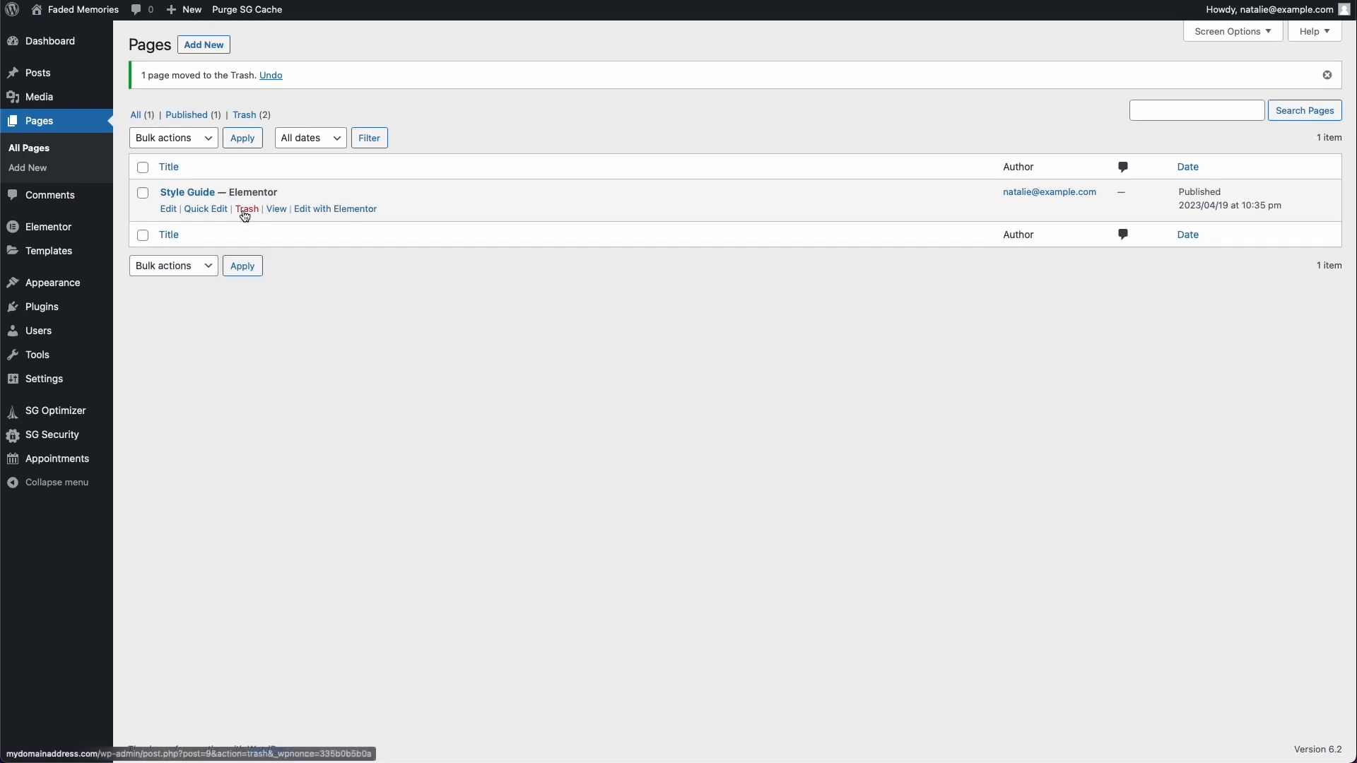
# Step: Add a new page, go through the block editor's welcome guide and title the page "Home"
pyautogui.click(205, 47)
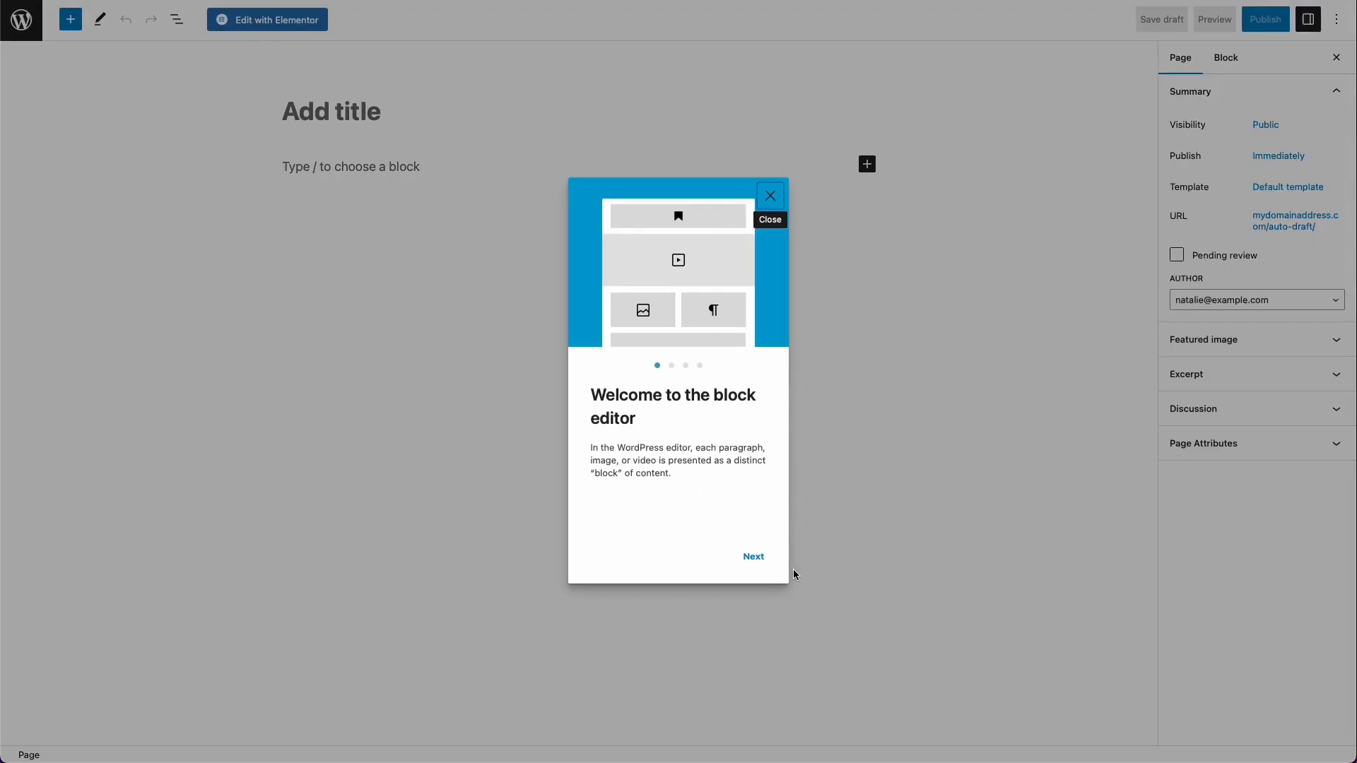
pyautogui.click(754, 562)
pyautogui.click(753, 562)
pyautogui.click(754, 562)
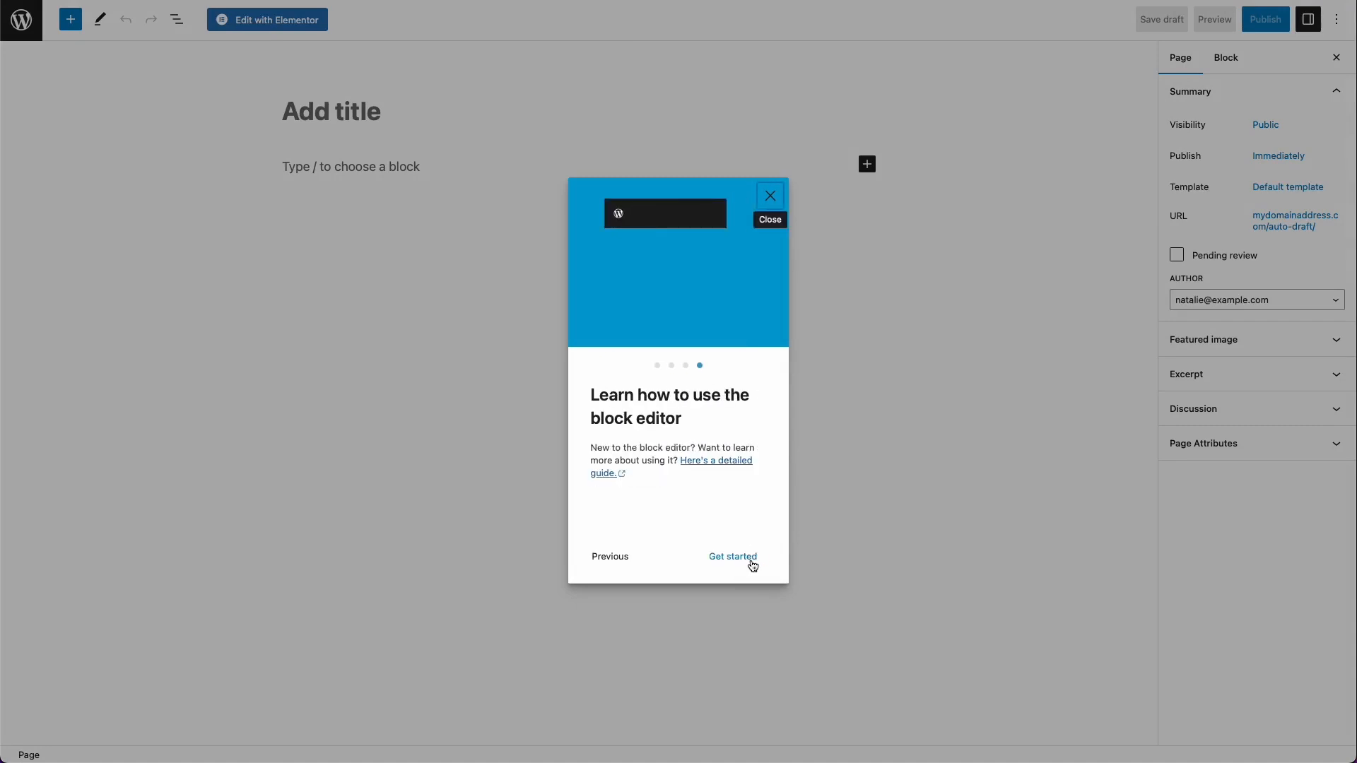
pyautogui.click(734, 558)
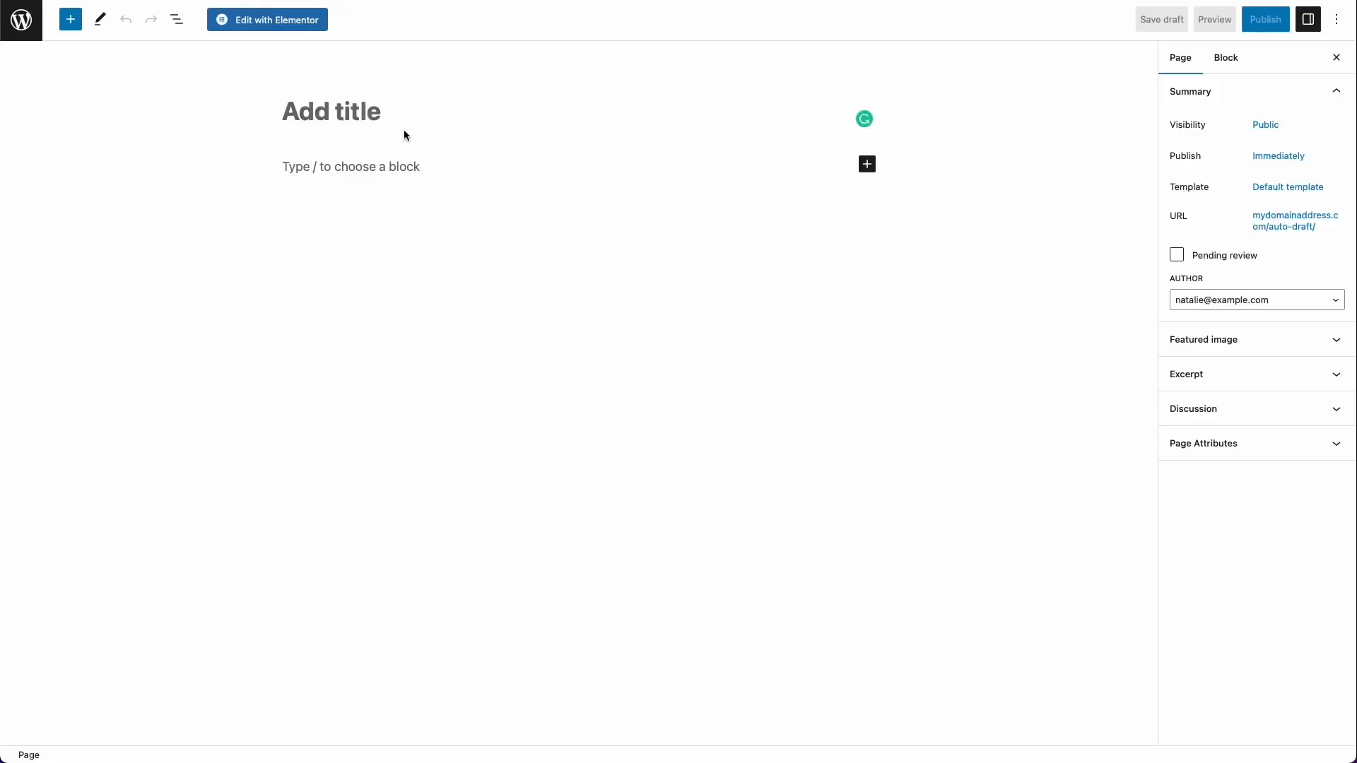
pyautogui.write('Home')
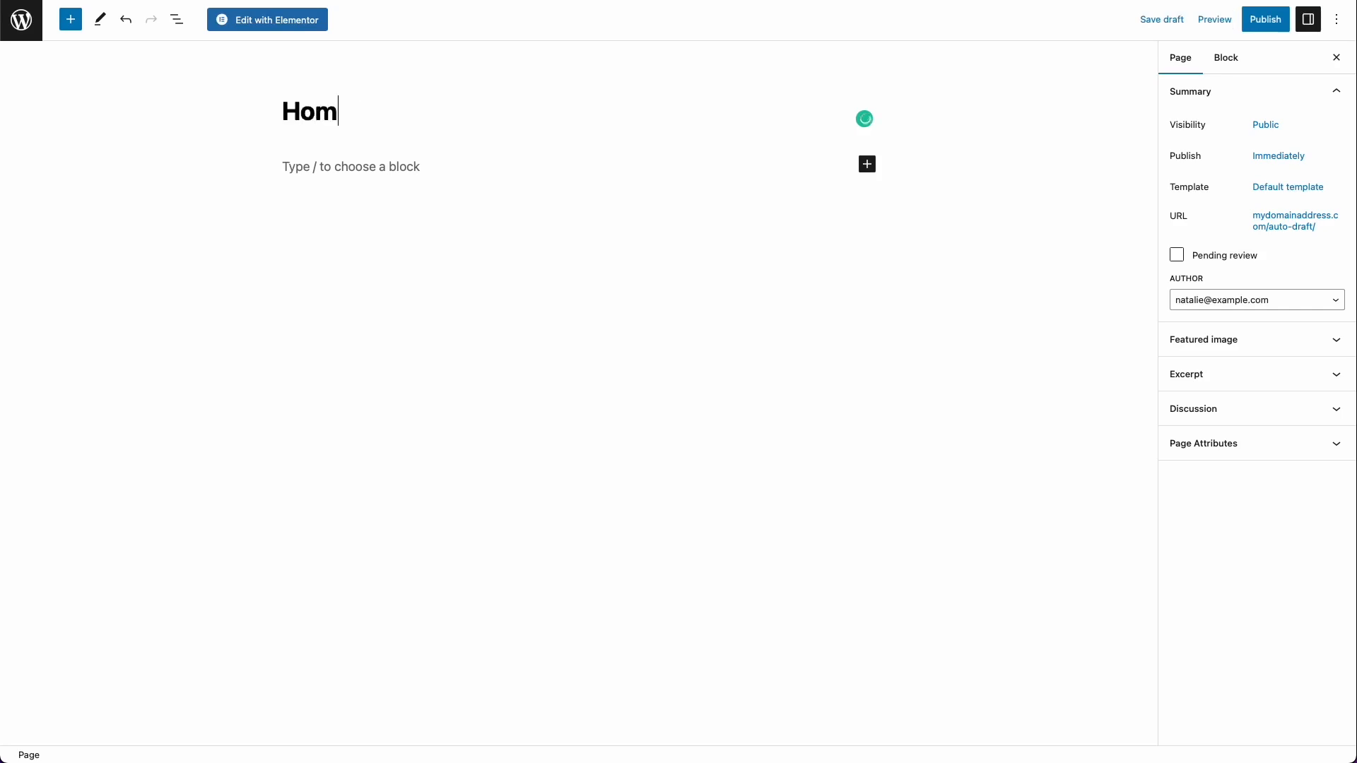
pyautogui.click(439, 171)
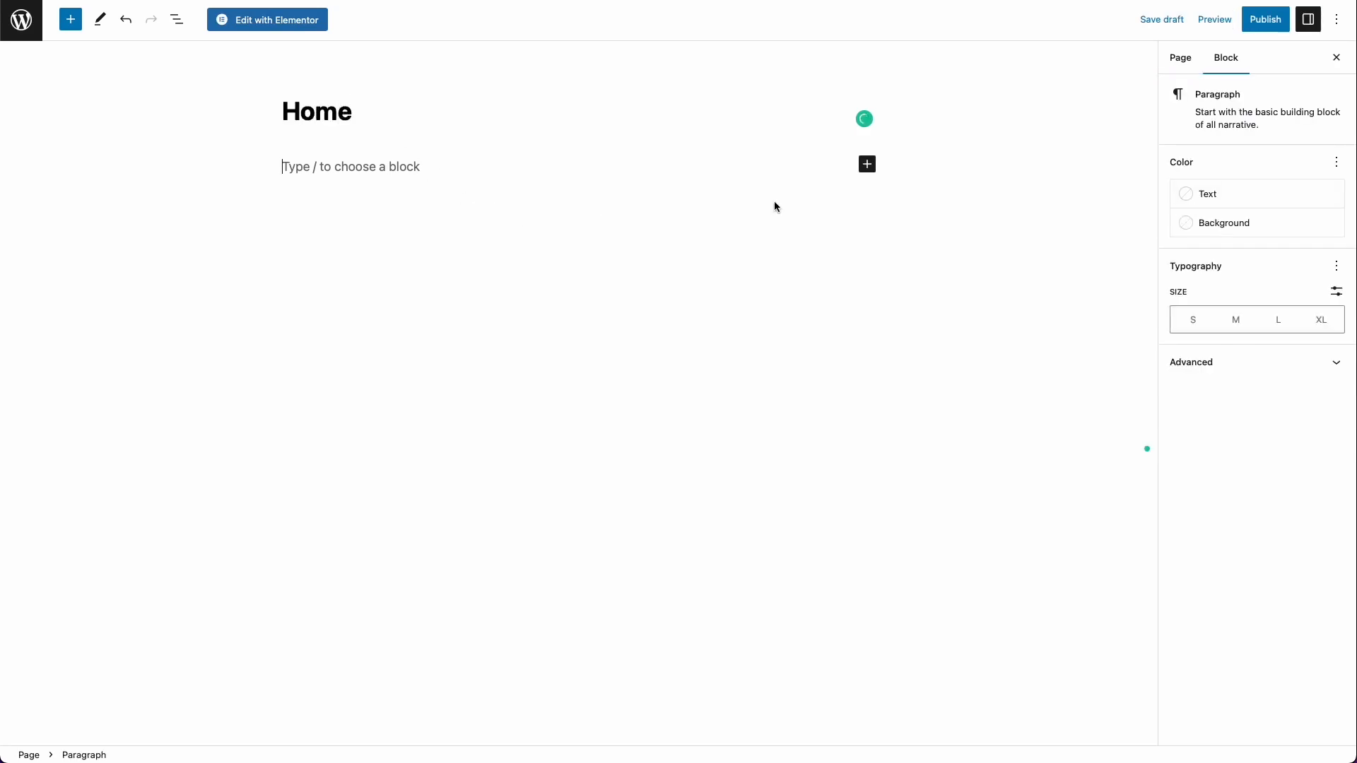
# Step: Edit the Home page with Elementor, hiding its title and setting the page layout to Elementor Canvas, and save the draft
pyautogui.click(295, 21)
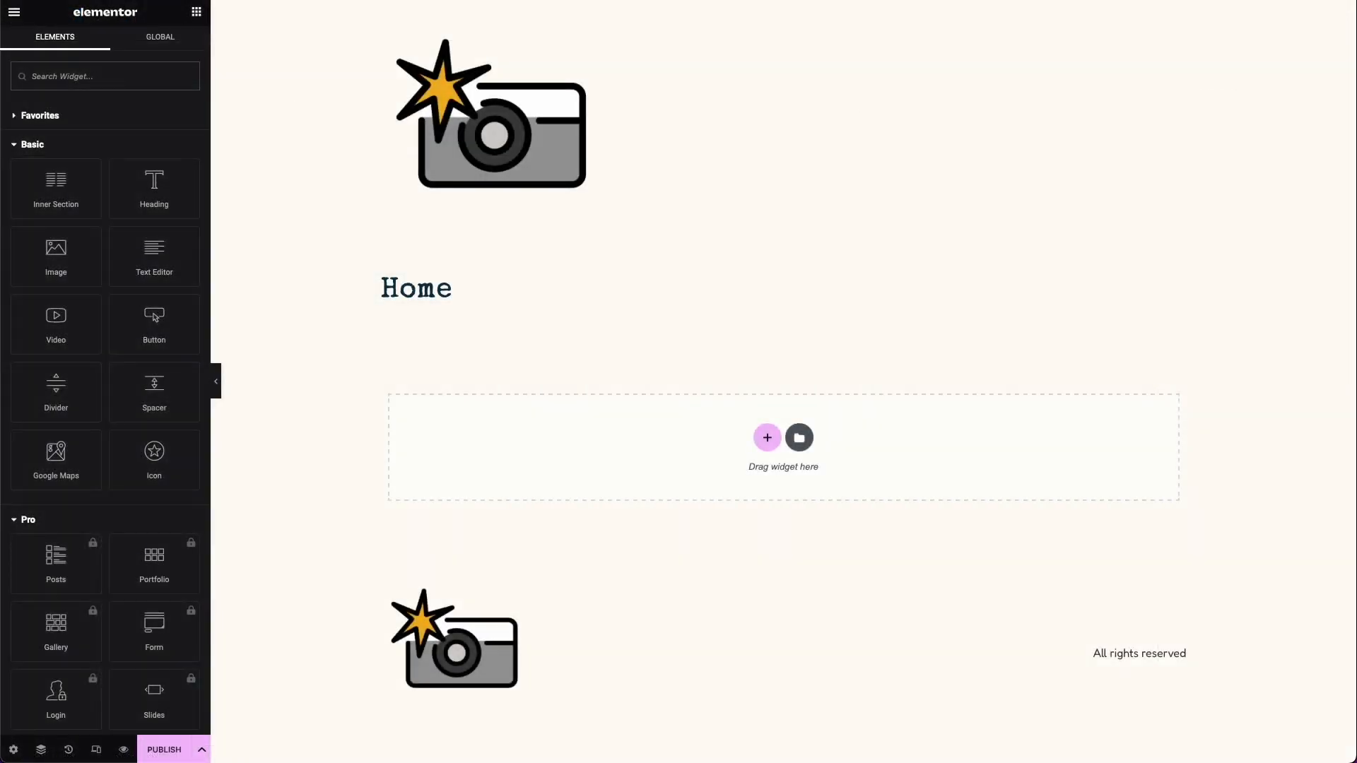
pyautogui.click(14, 749)
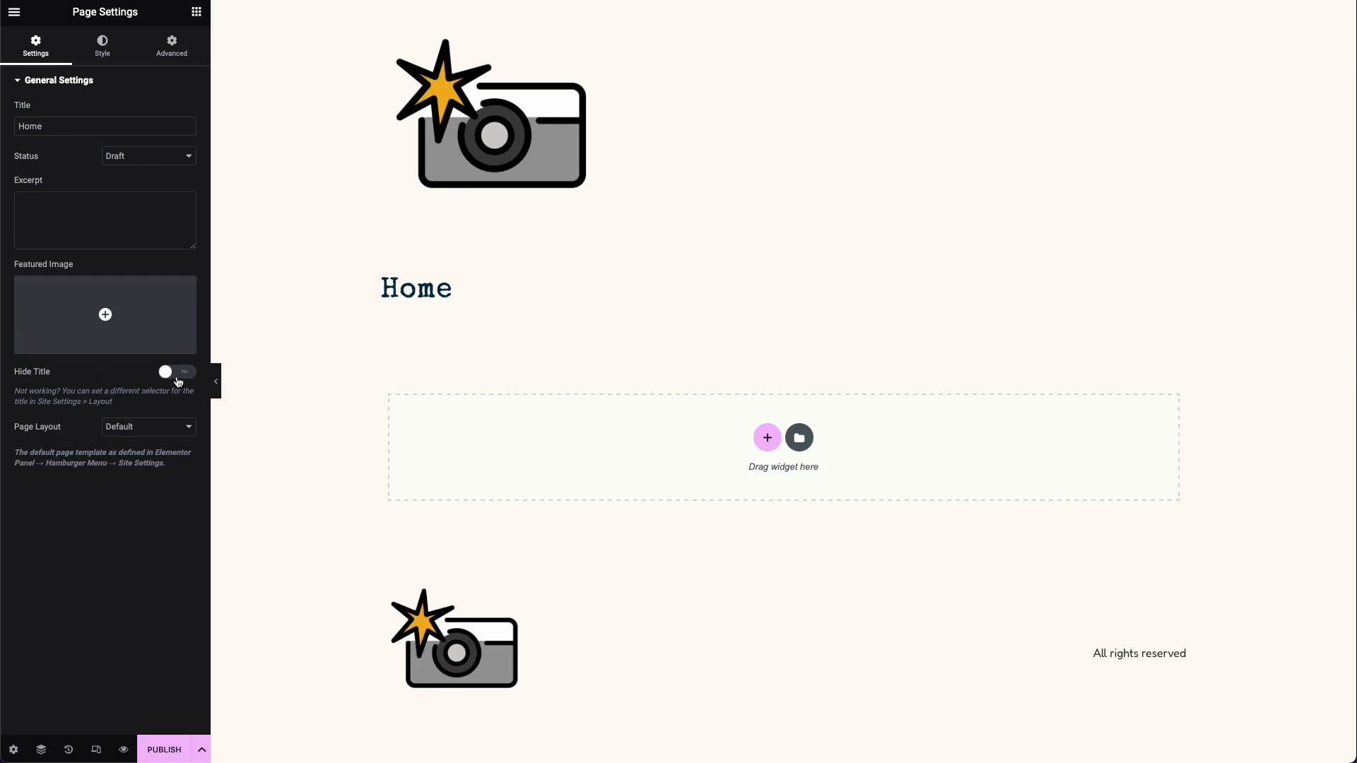
pyautogui.click(178, 374)
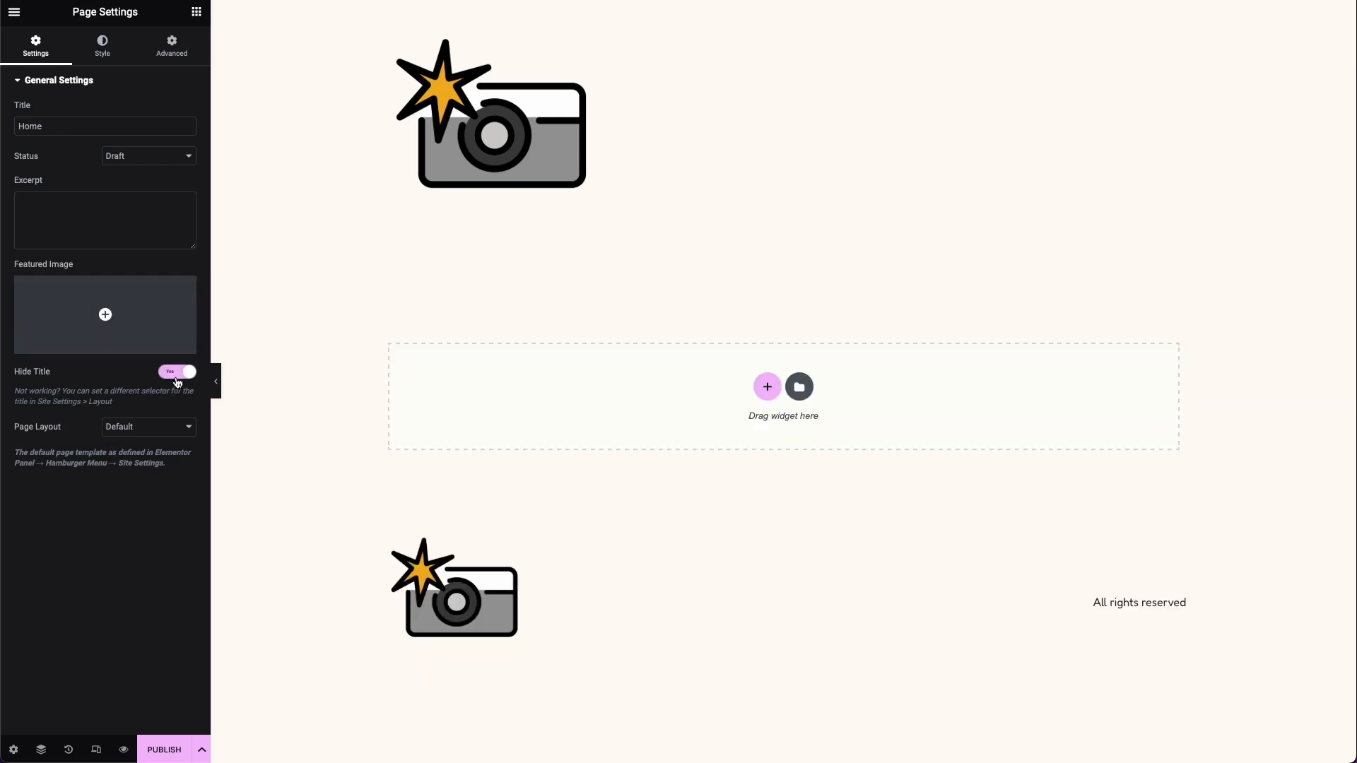
pyautogui.click(165, 427)
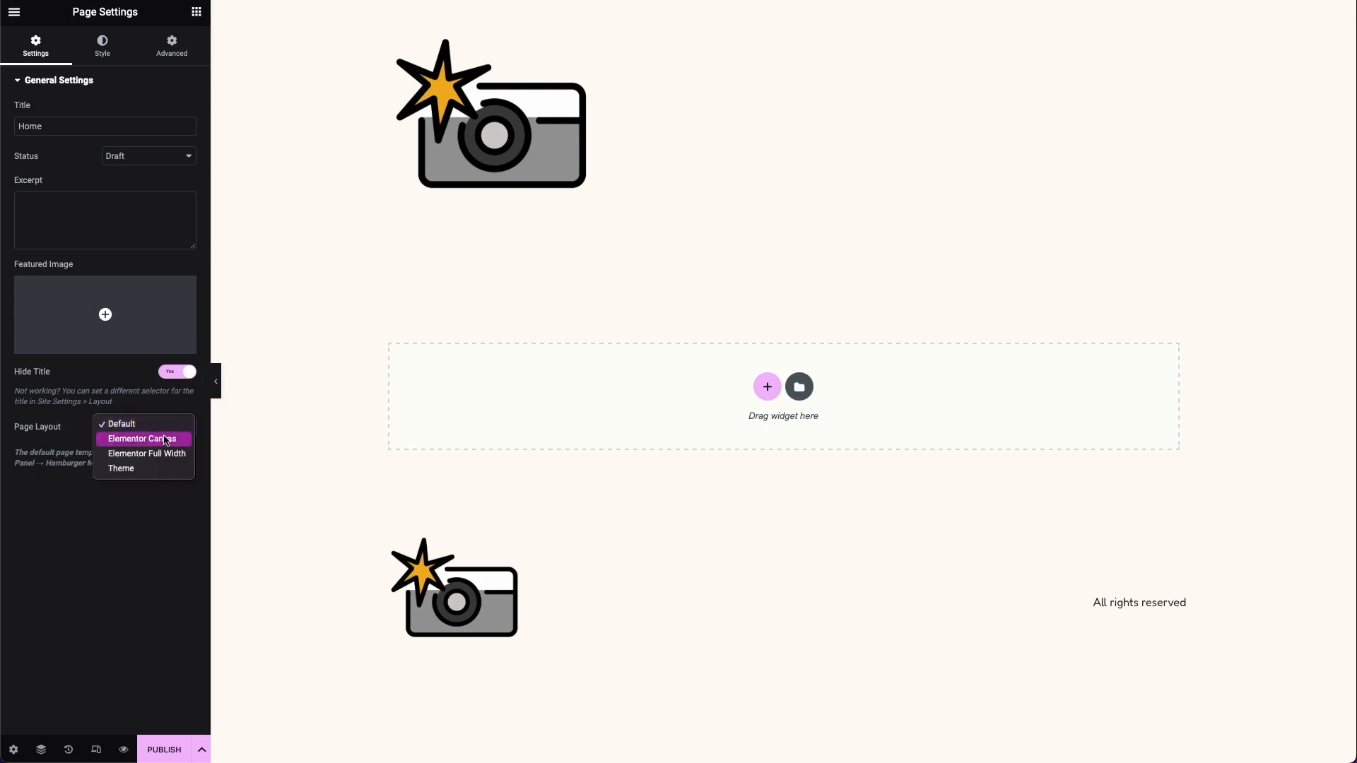
pyautogui.click(165, 439)
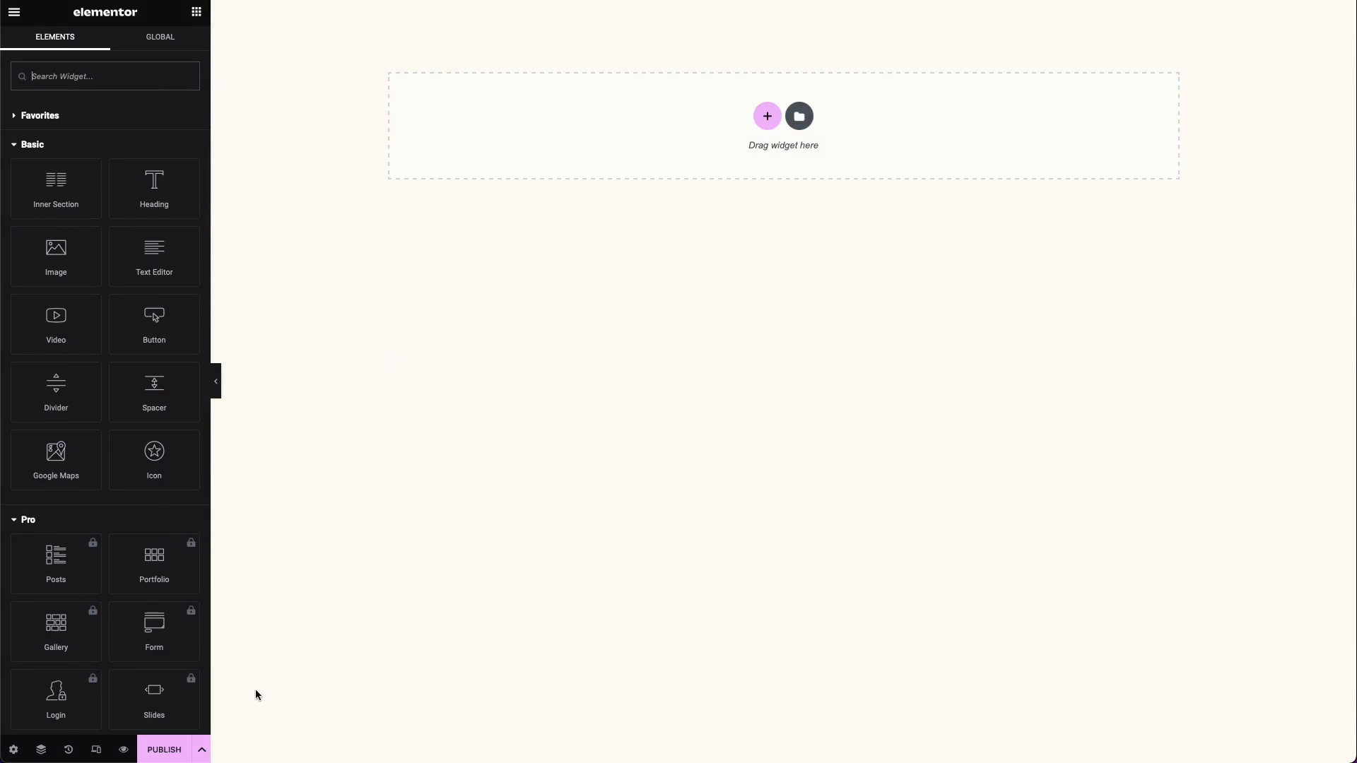
pyautogui.click(202, 750)
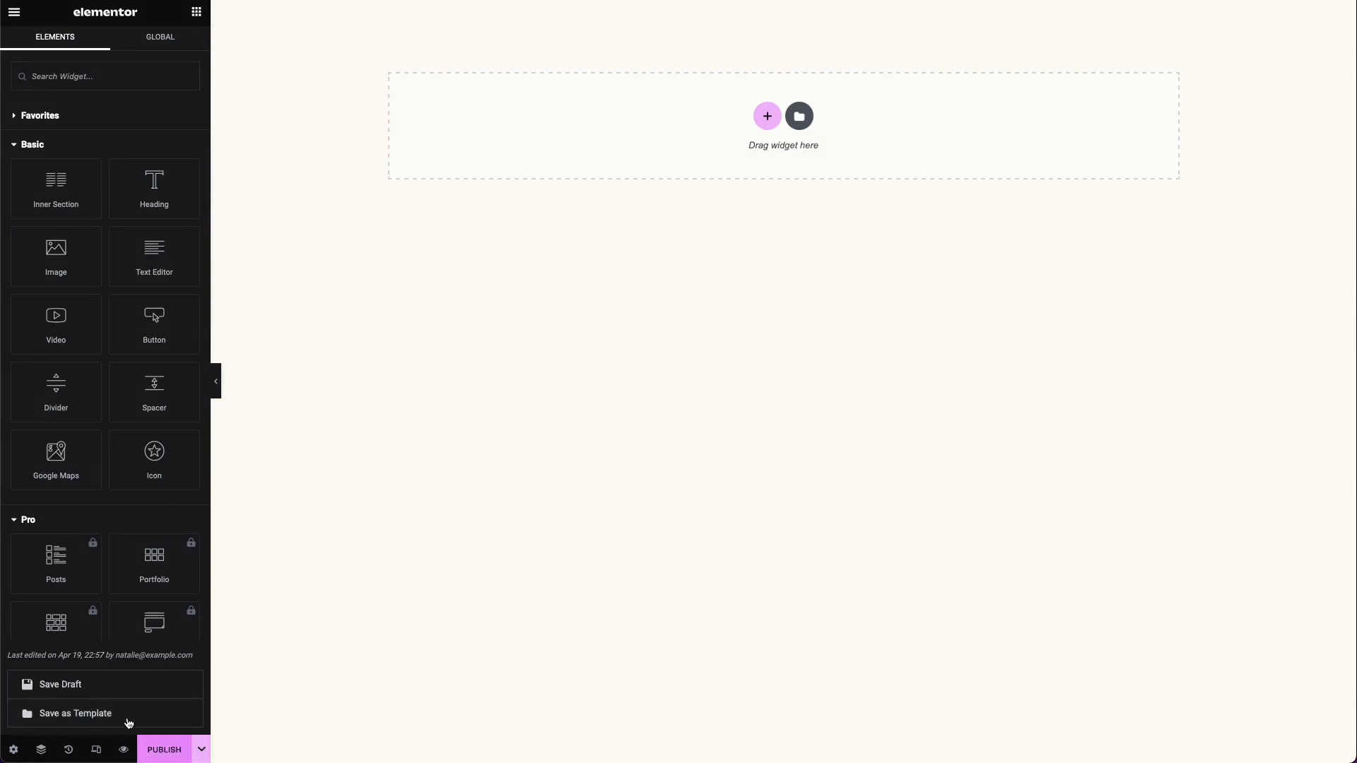
pyautogui.click(90, 687)
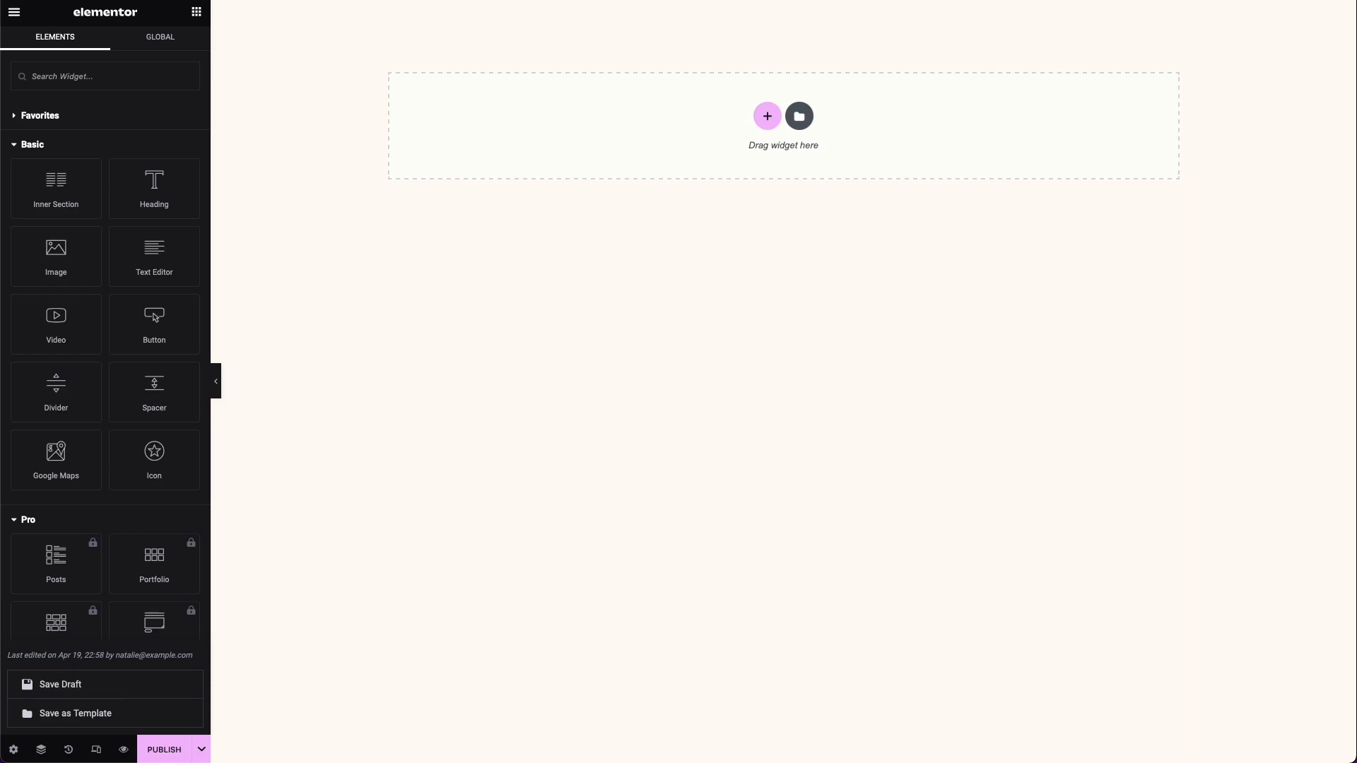
# Step: Add a single-column section to the empty Home page and place an Image widget in it
pyautogui.click(659, 129)
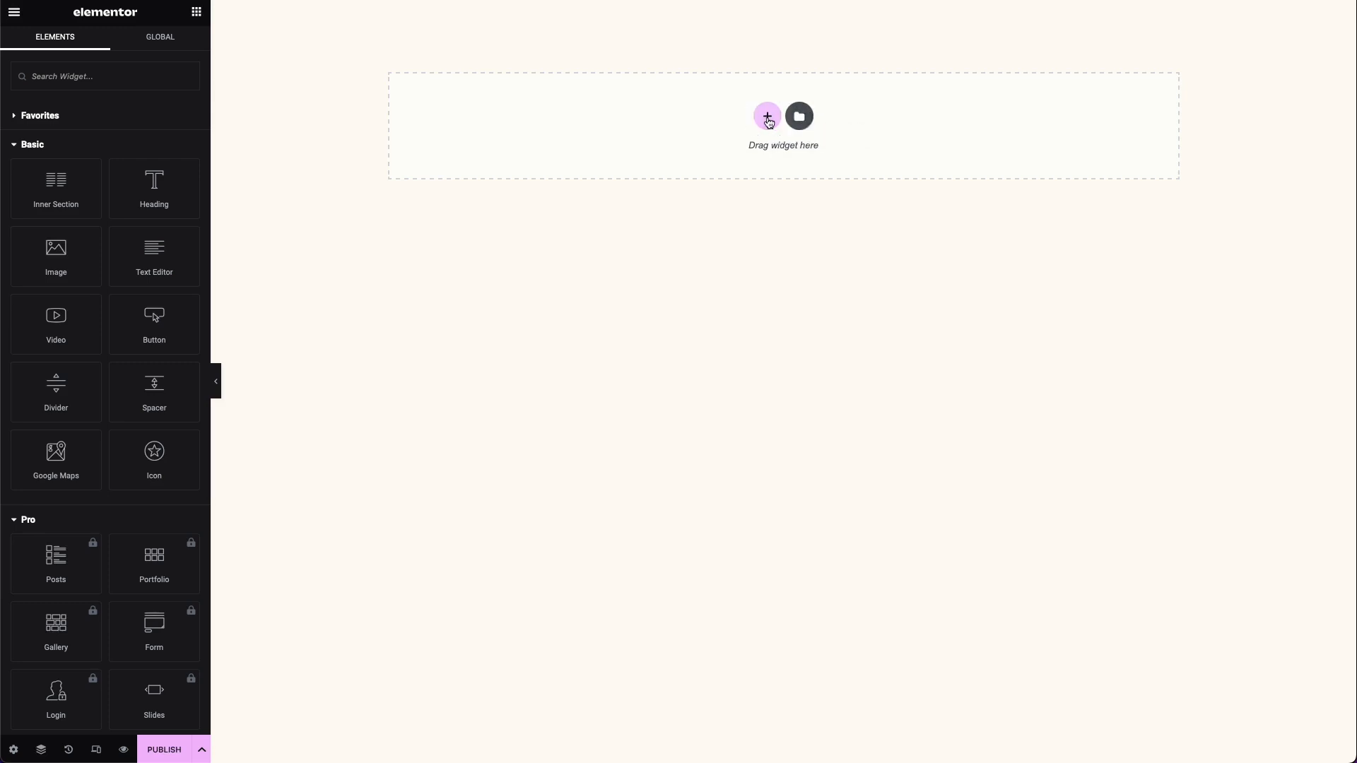
pyautogui.click(768, 118)
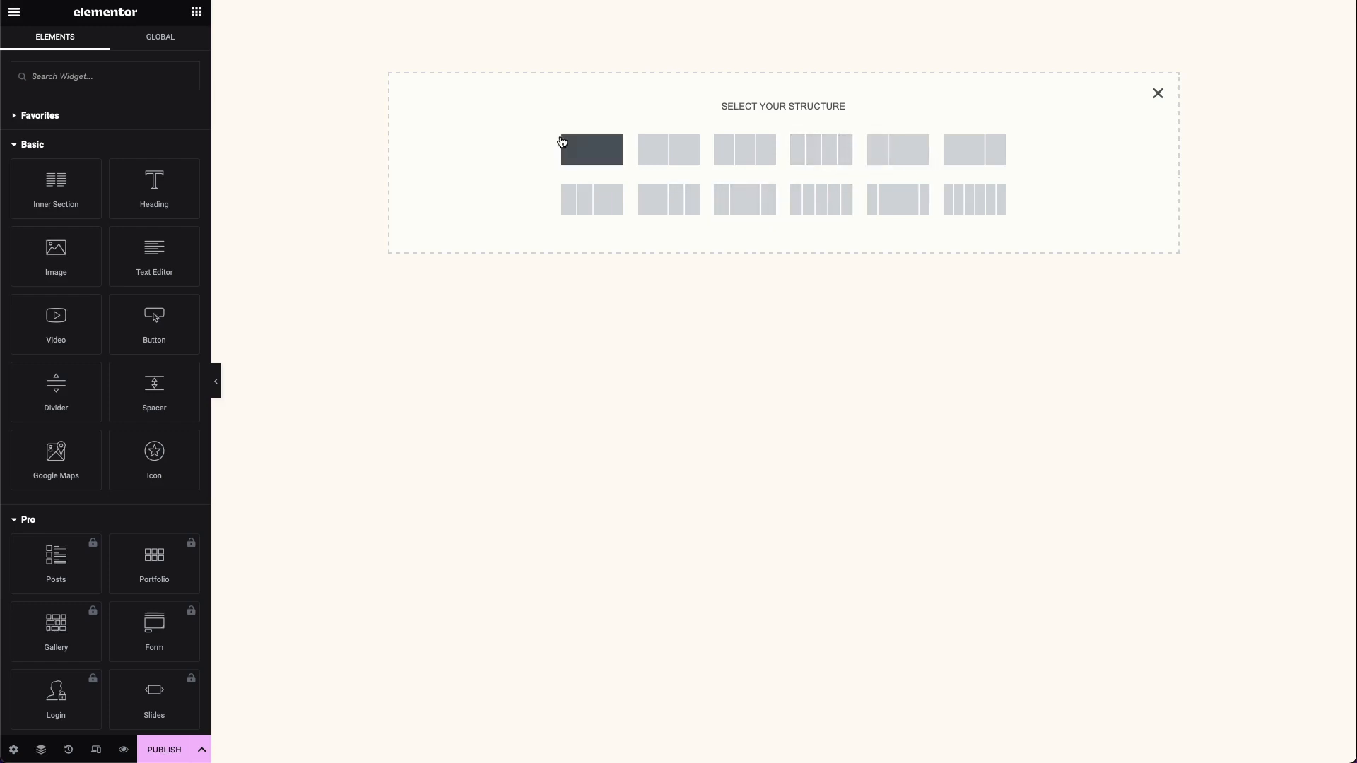
pyautogui.click(610, 146)
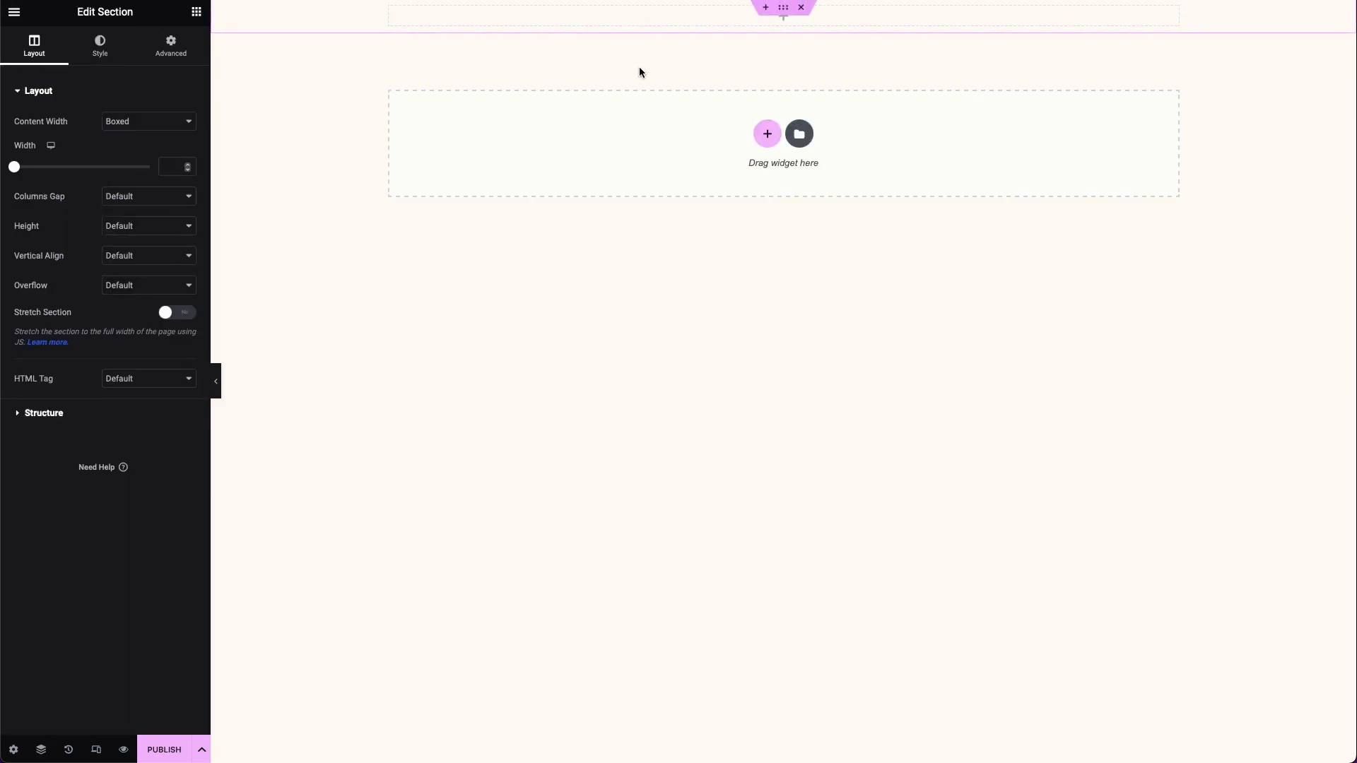
pyautogui.click(196, 11)
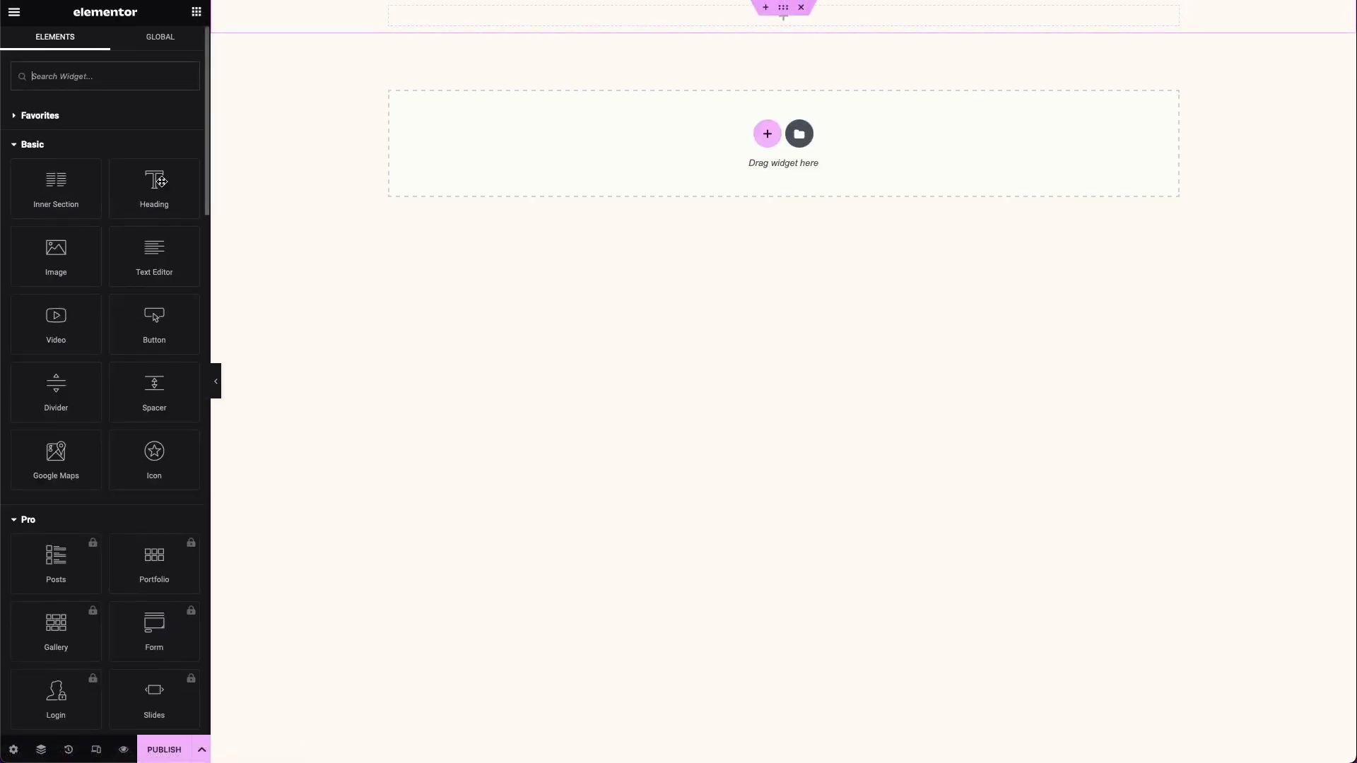
pyautogui.moveTo(65, 252); pyautogui.dragTo(516, 16)
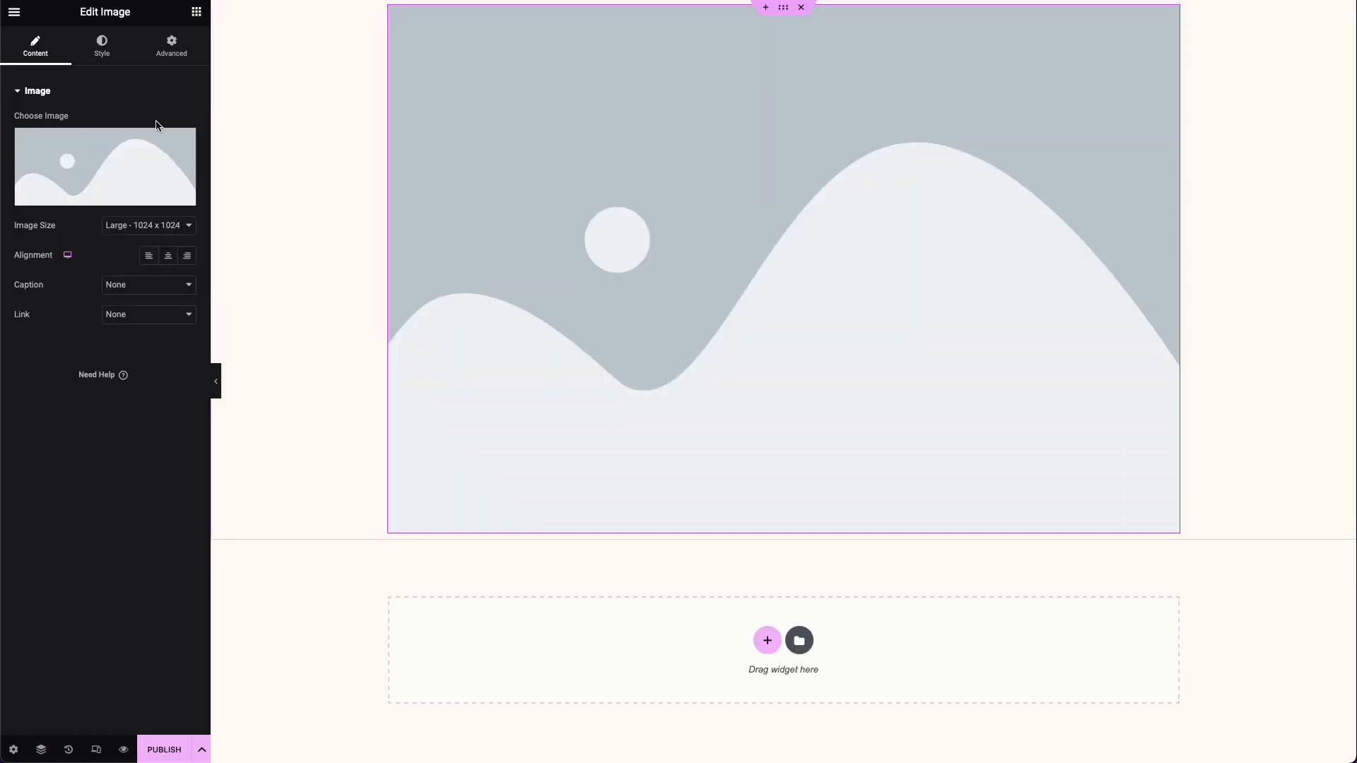
# Step: Set the Image widget's picture to the camera logo with the orange flash from the media library
pyautogui.moveTo(95, 178)
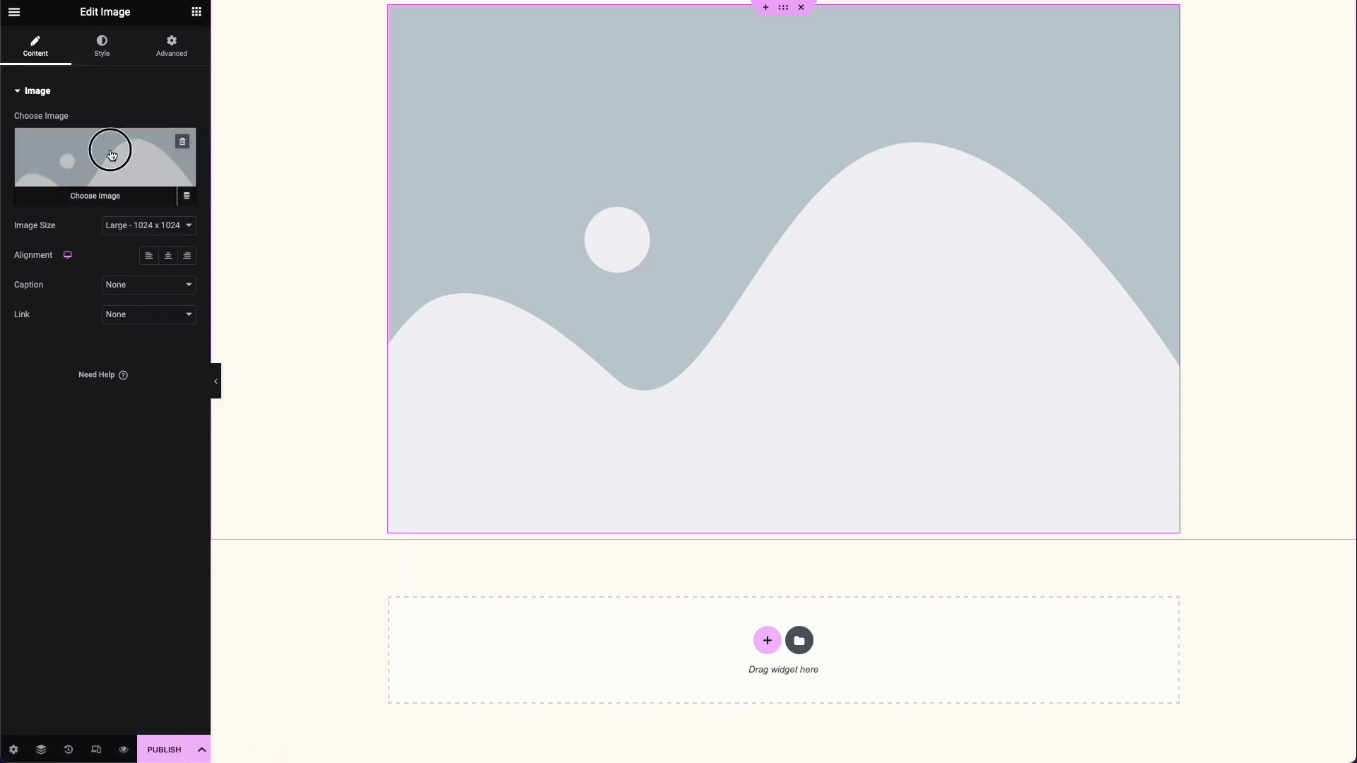
pyautogui.click(112, 151)
pyautogui.click(264, 68)
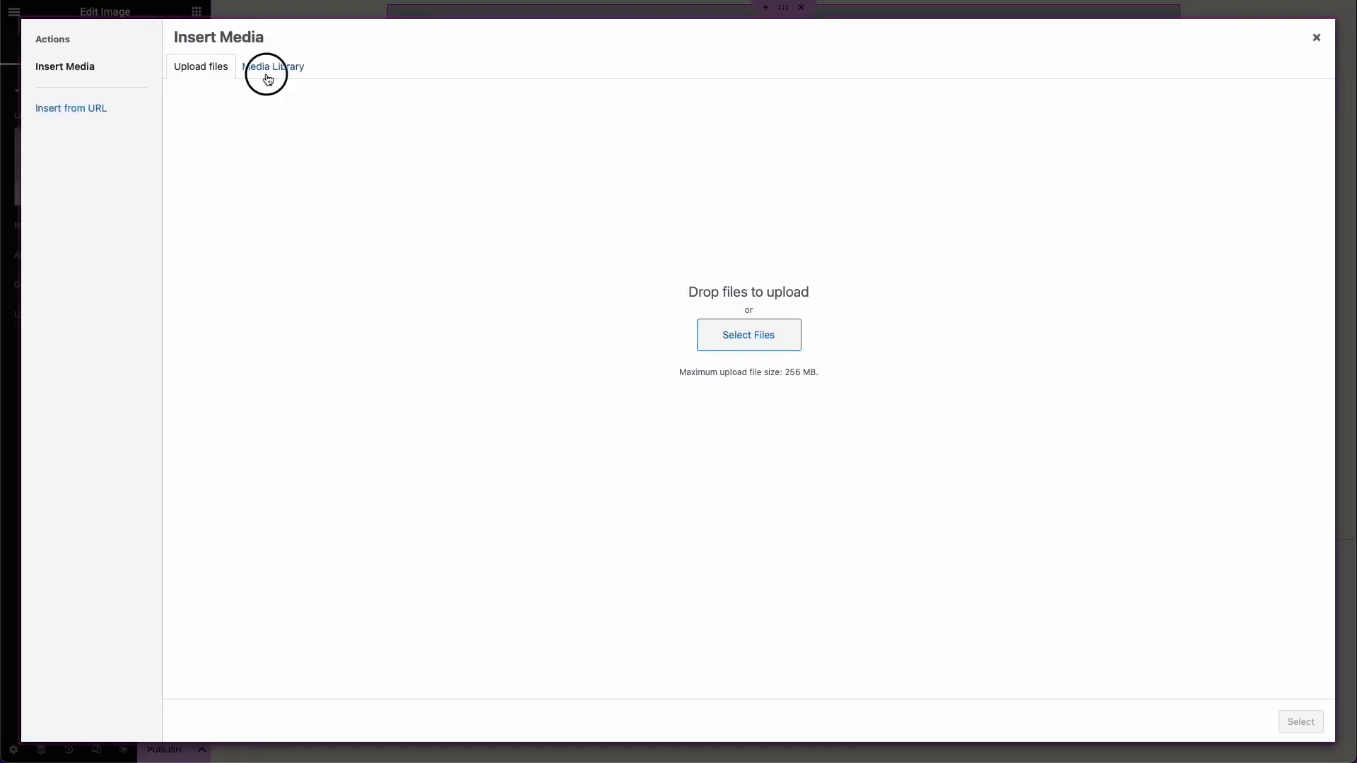
pyautogui.click(222, 170)
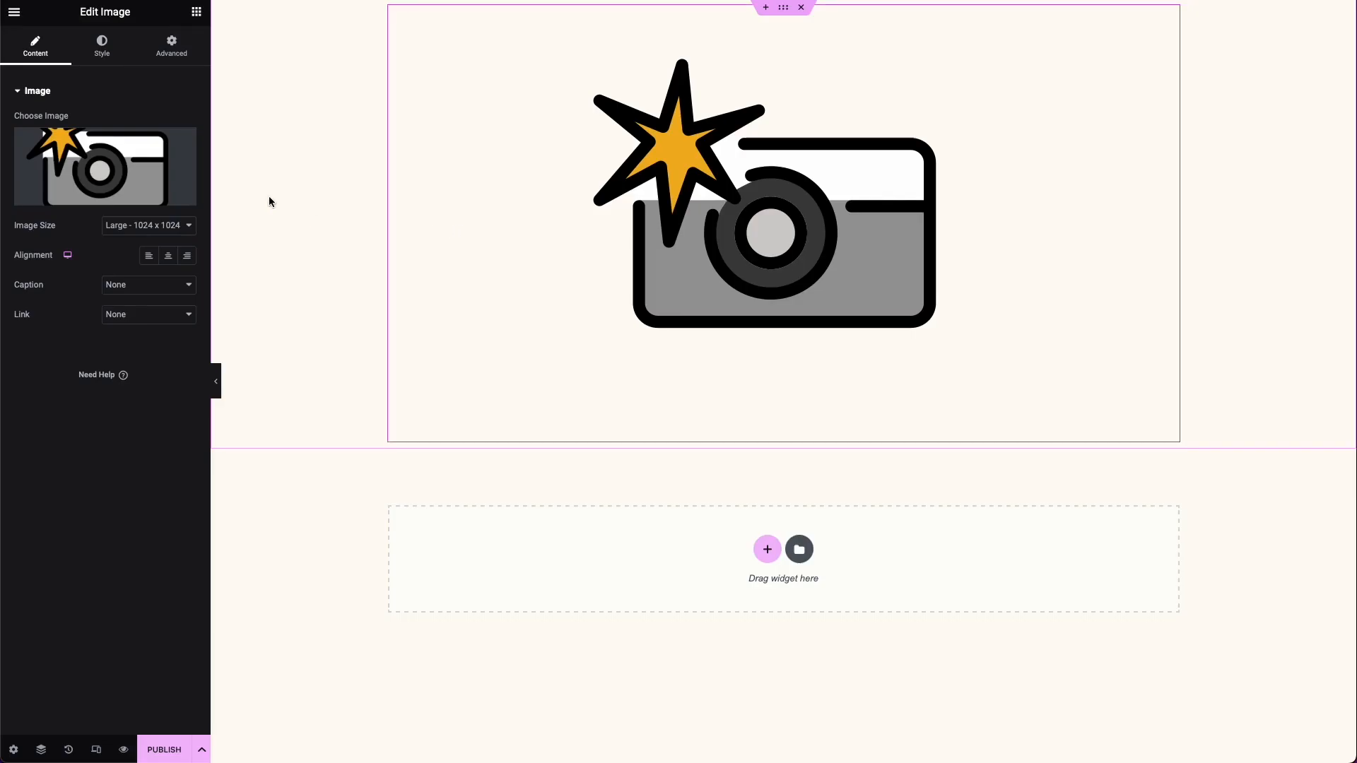
# Step: Set the camera logo's maximum width to 75 px and align the image to the left
pyautogui.click(90, 63)
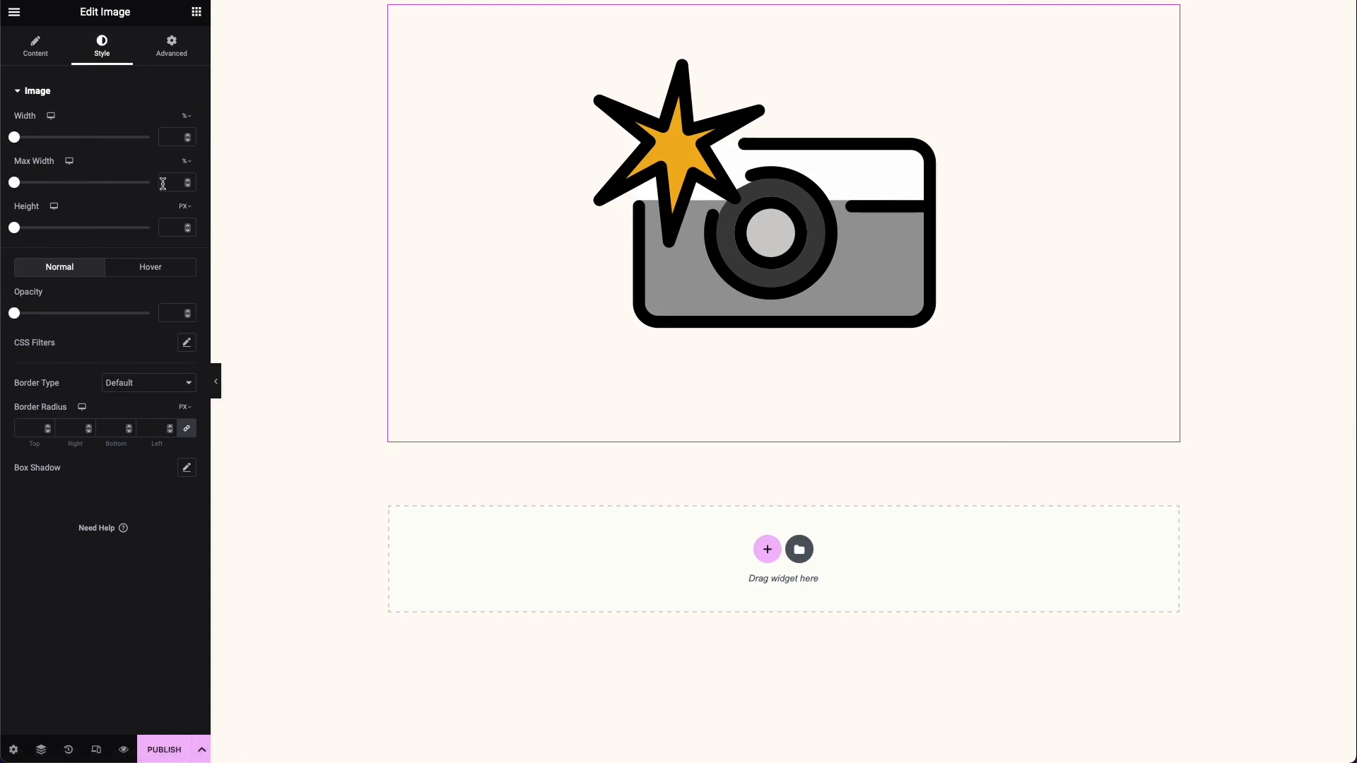
pyautogui.click(187, 161)
pyautogui.click(186, 160)
pyautogui.click(175, 181)
pyautogui.write('50')
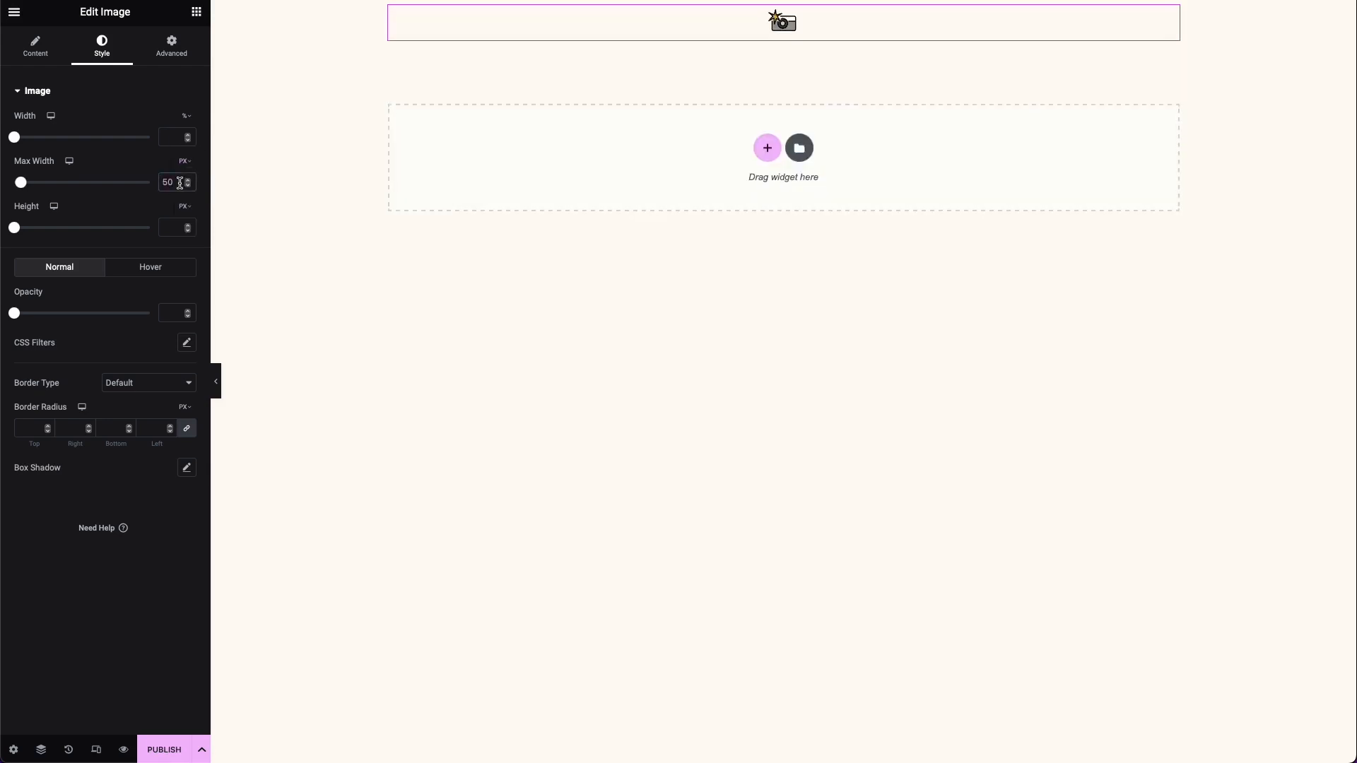
pyautogui.press('BackSpace')
pyautogui.press('BackSpace')
pyautogui.write('75')
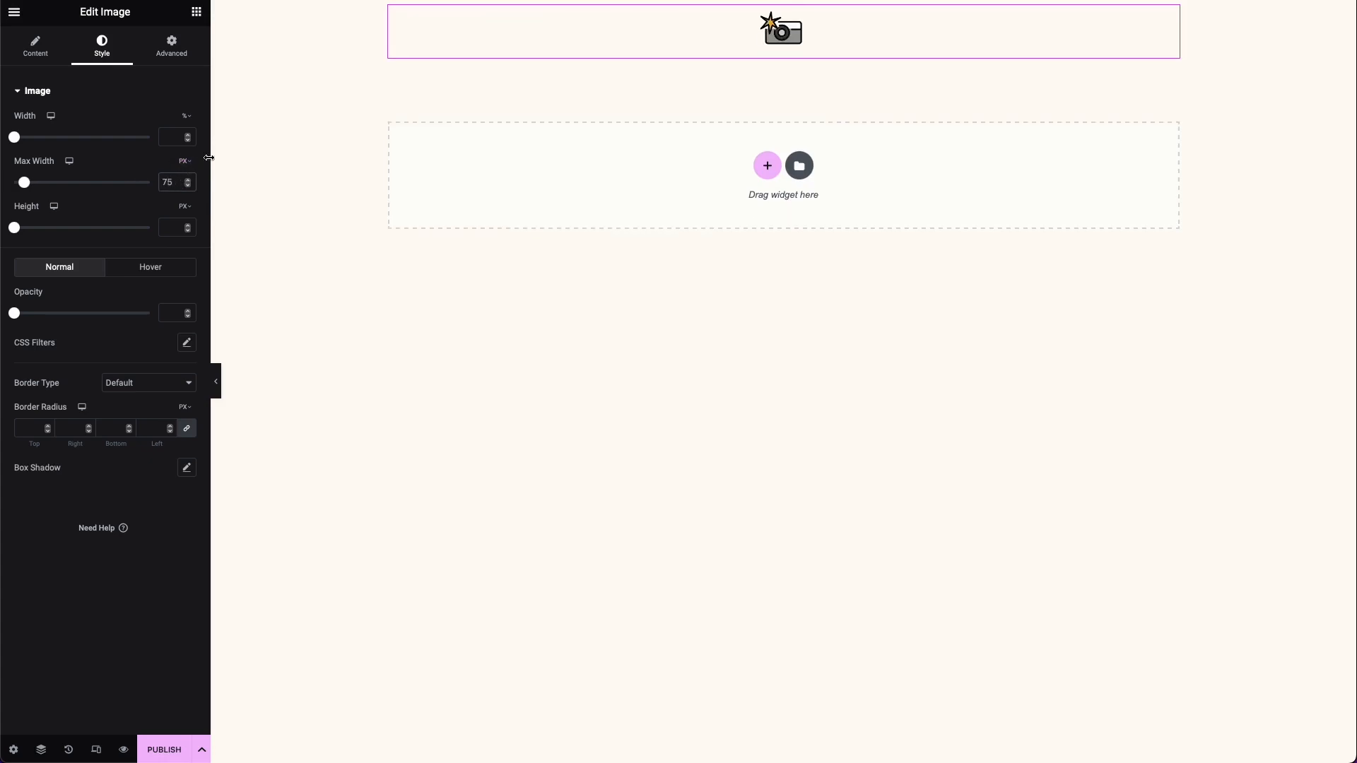
pyautogui.click(185, 162)
pyautogui.click(40, 52)
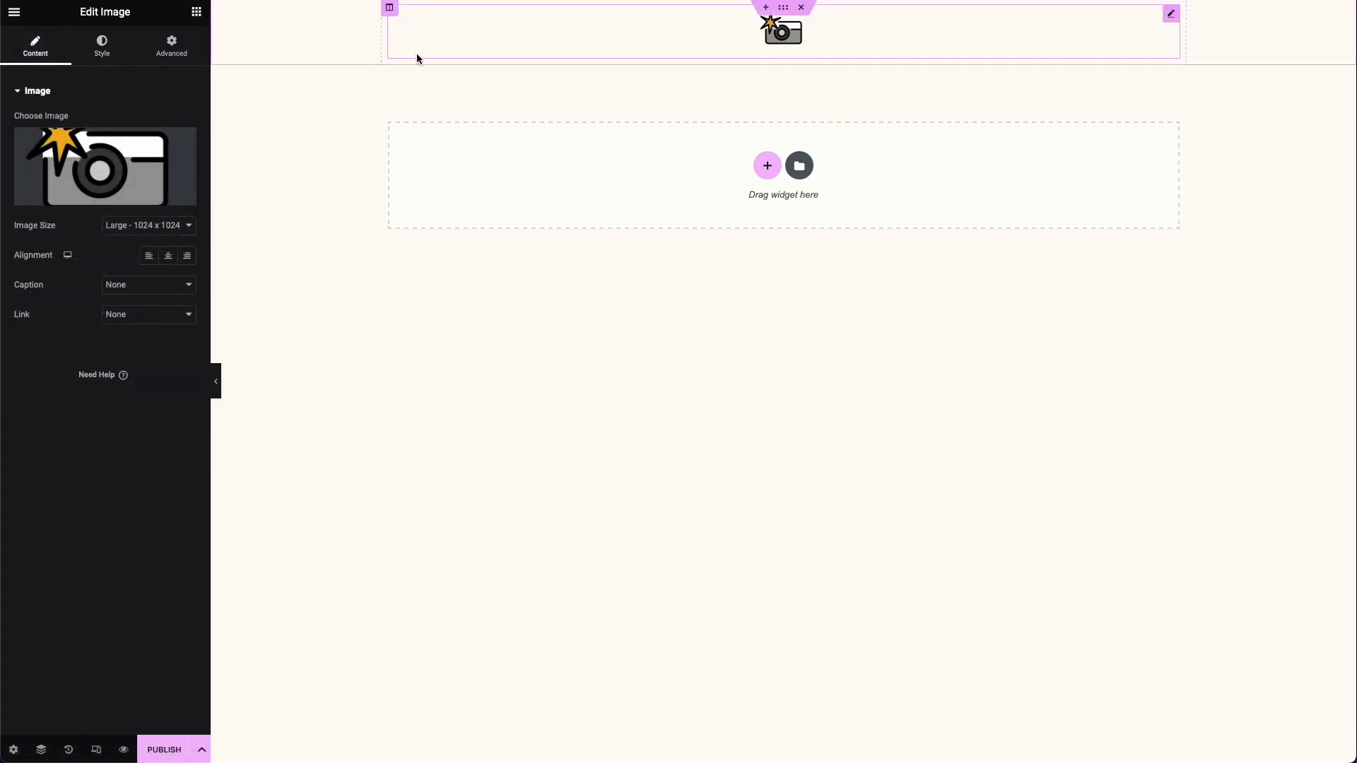
pyautogui.click(148, 255)
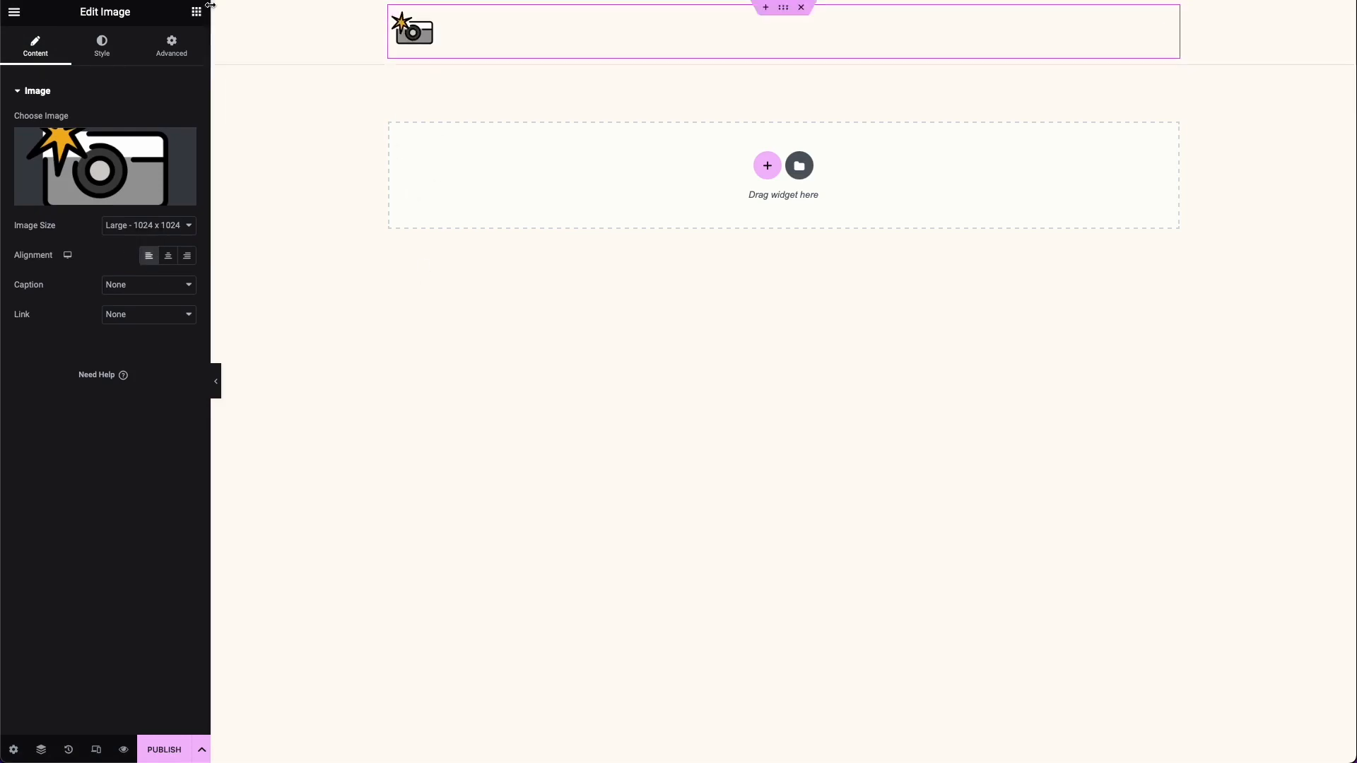
# Step: Add a Heading widget below the camera logo with the title "Faded Memories", keeping the H2 tag
pyautogui.click(197, 12)
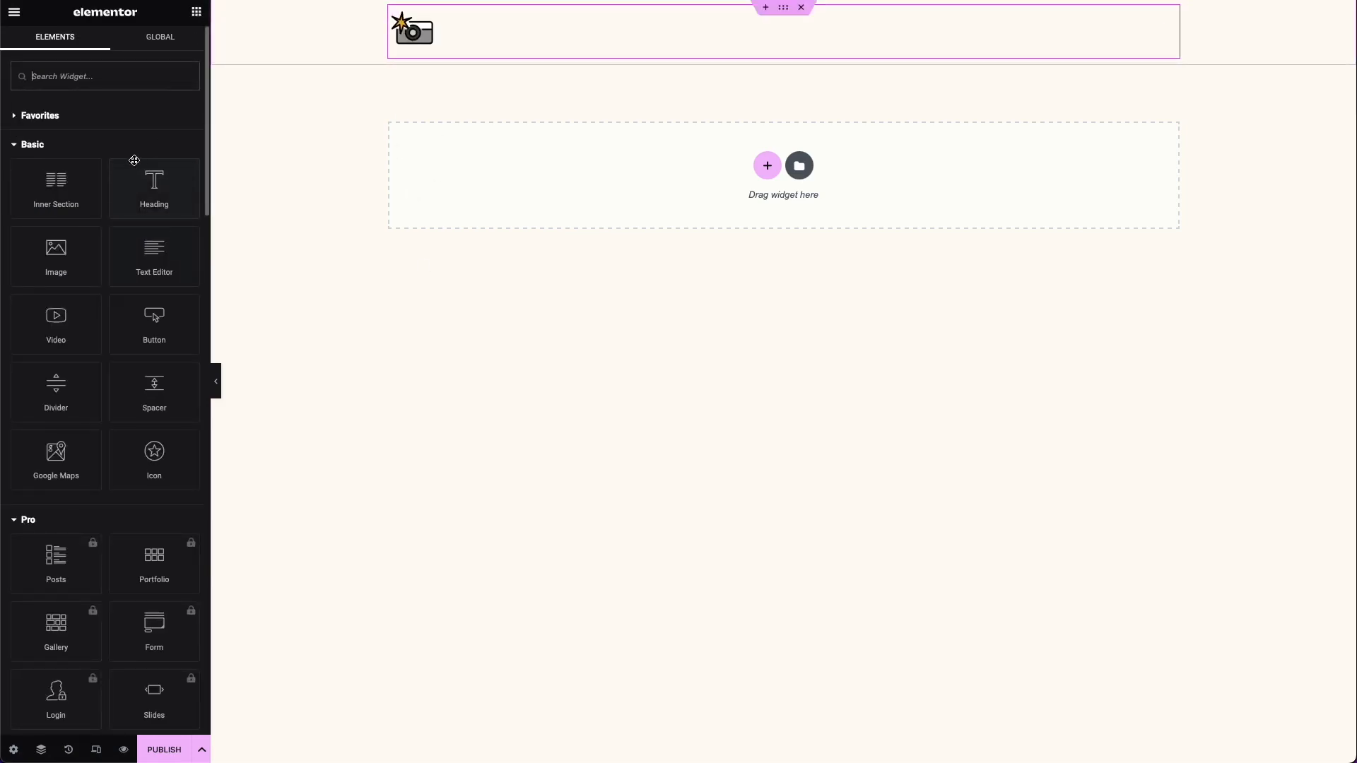
pyautogui.moveTo(136, 176); pyautogui.dragTo(469, 45)
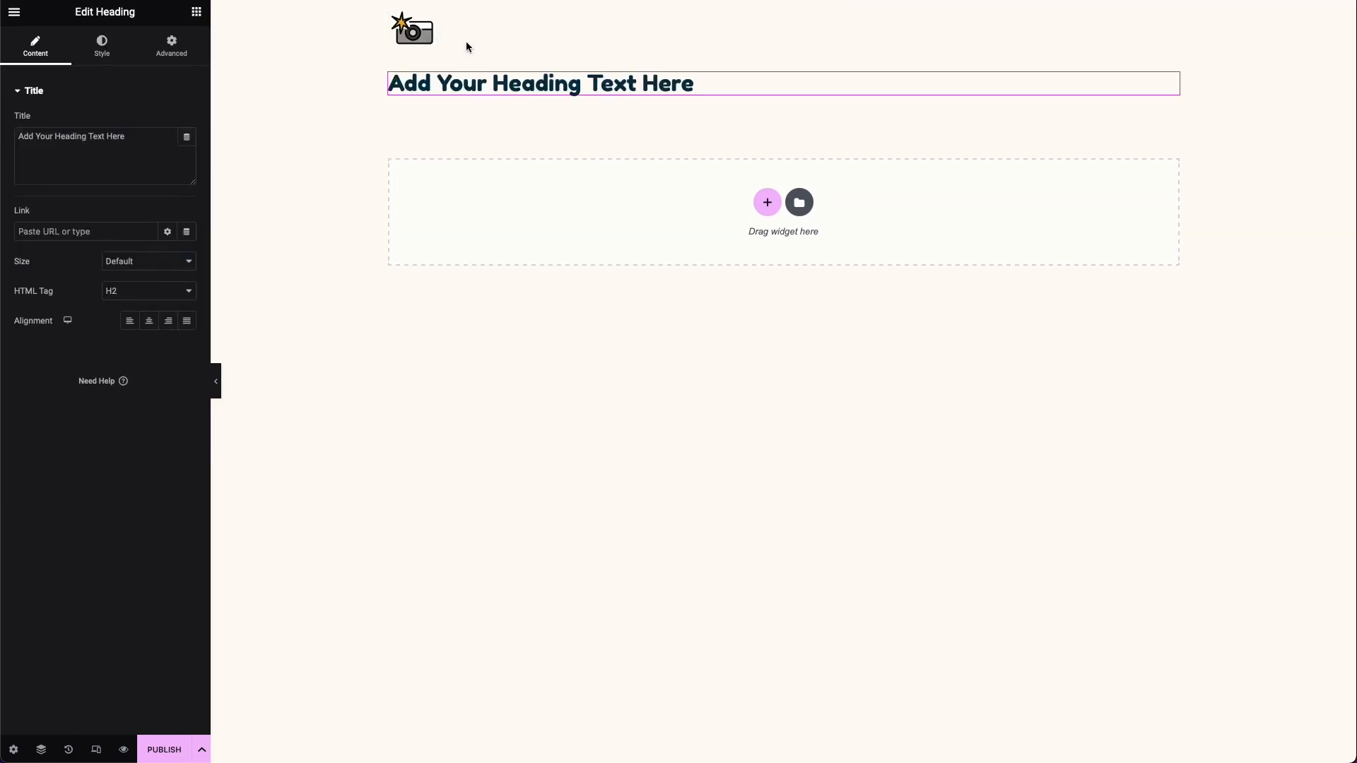
pyautogui.tripleClick(115, 167)
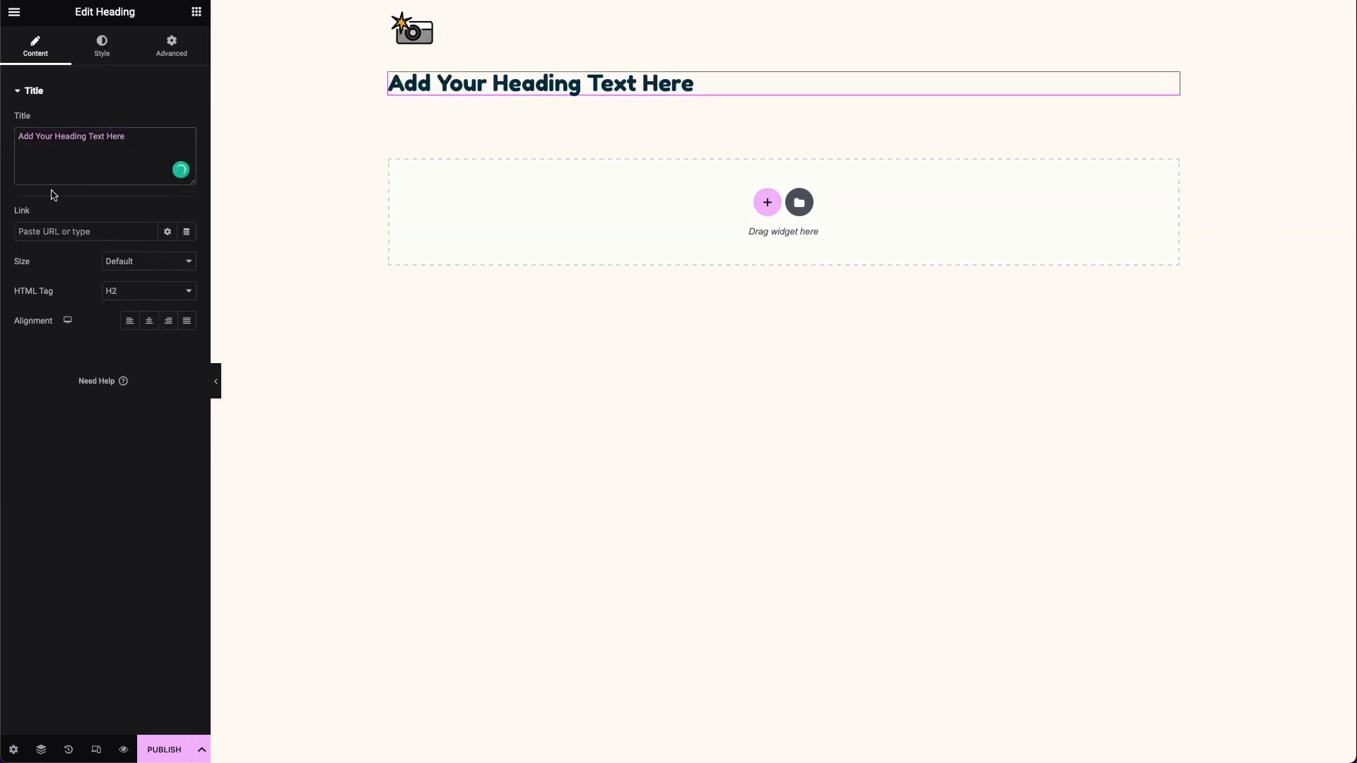
pyautogui.write('Faded ')
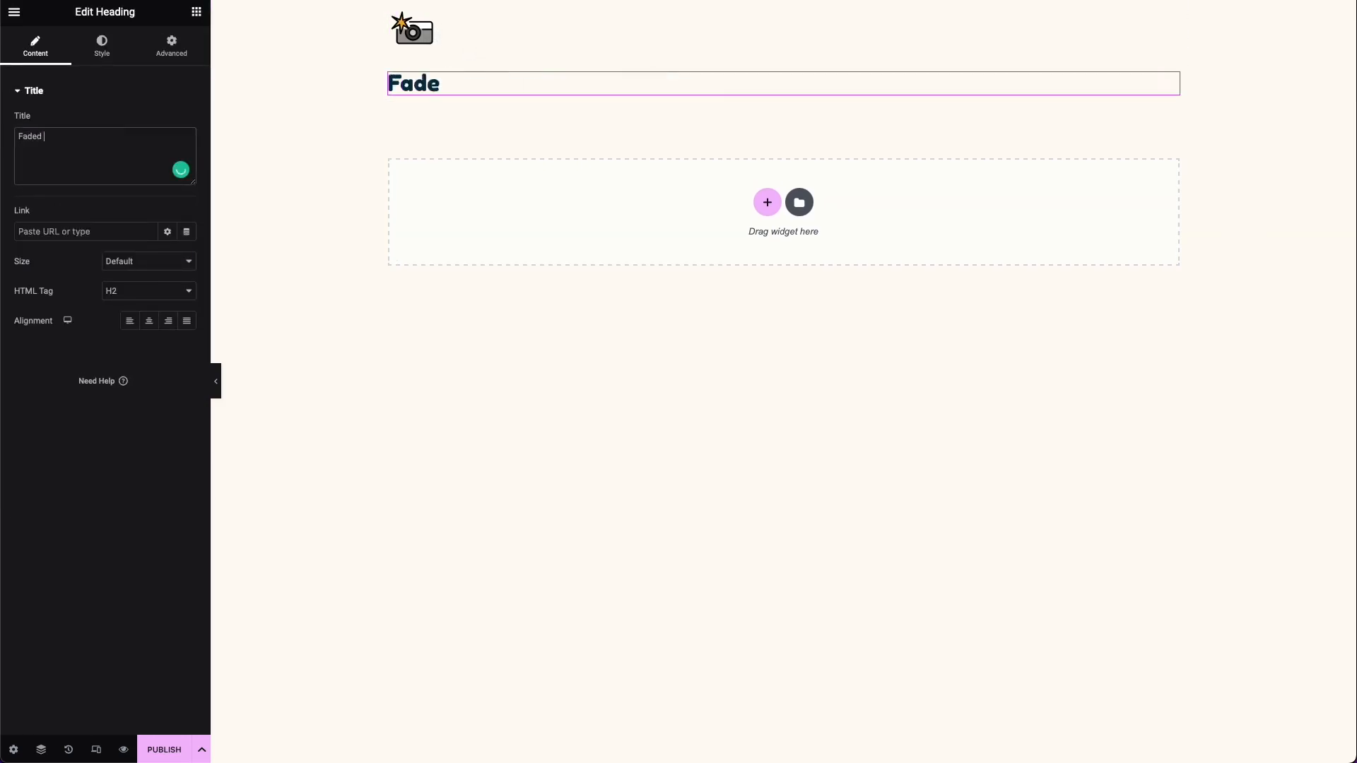
pyautogui.write('Memories')
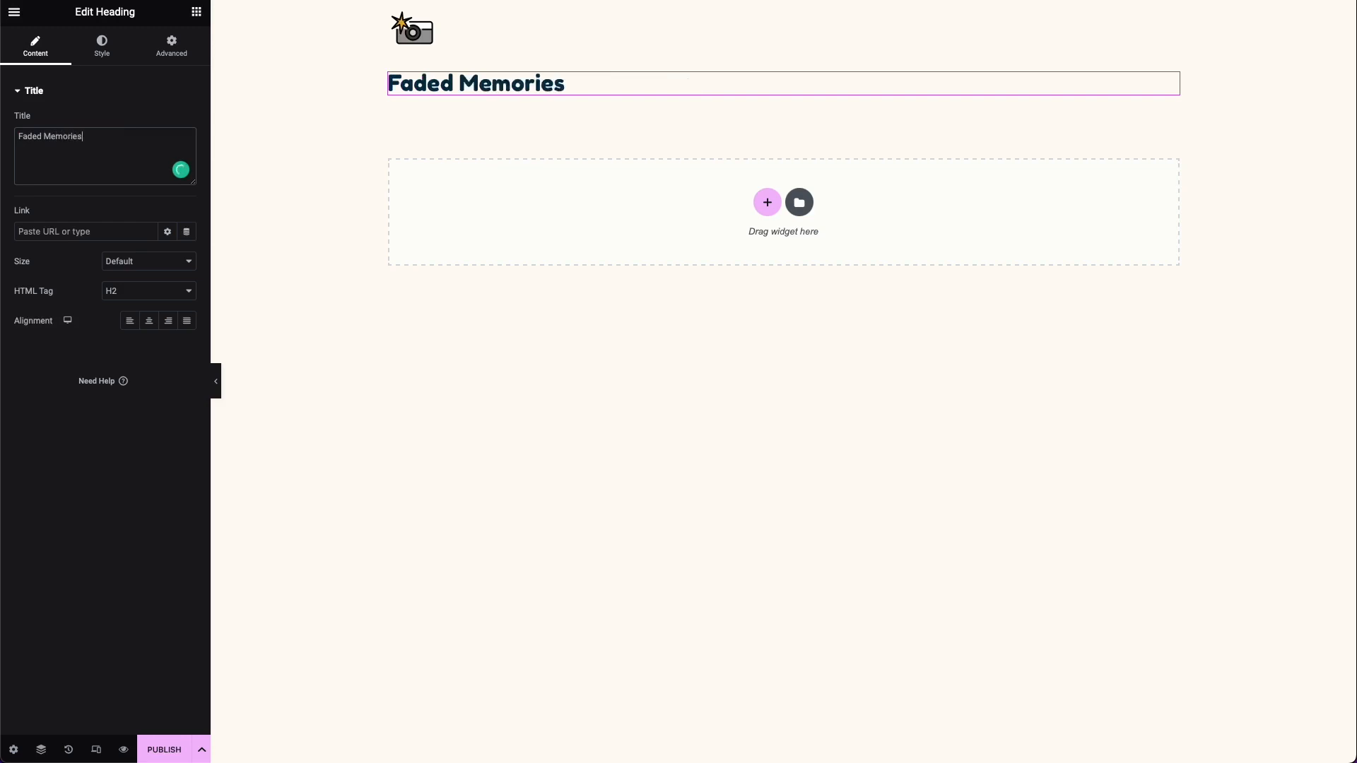
pyautogui.click(132, 292)
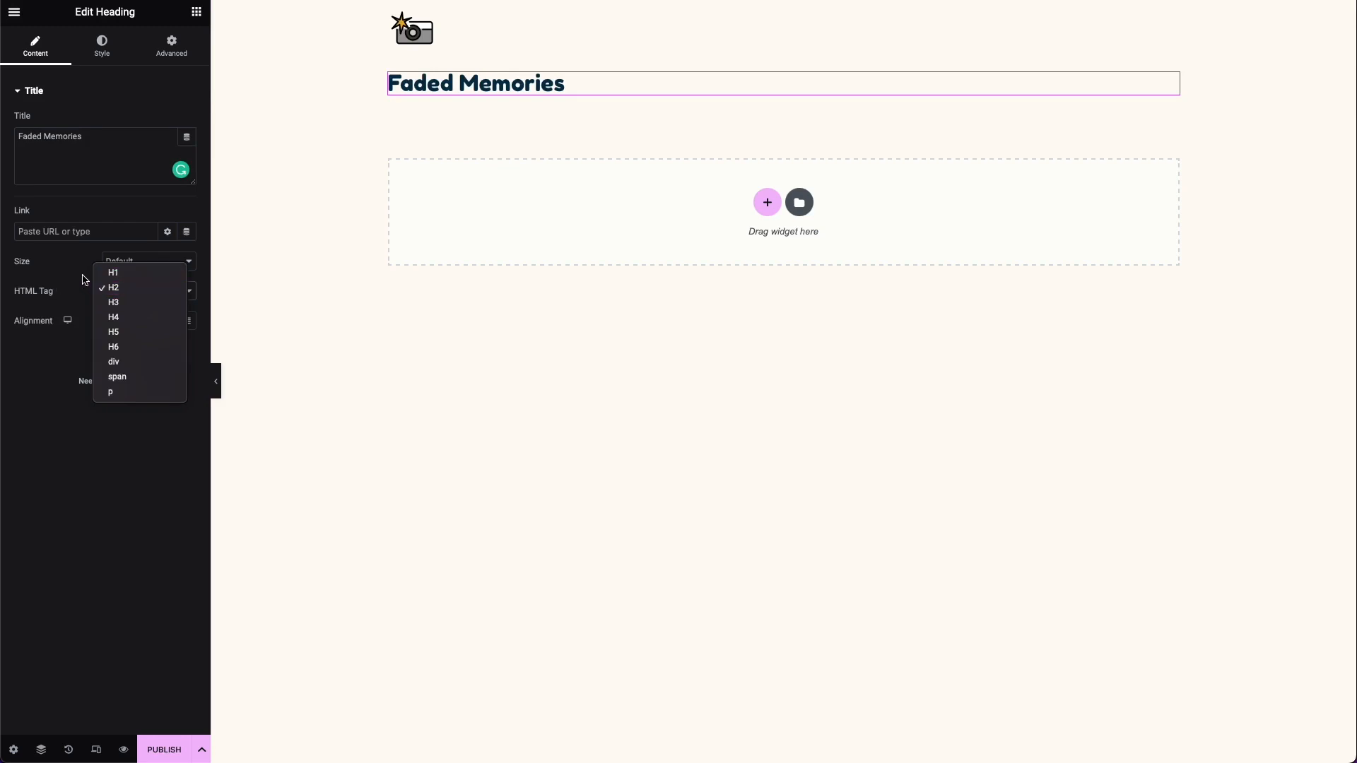
pyautogui.click(84, 279)
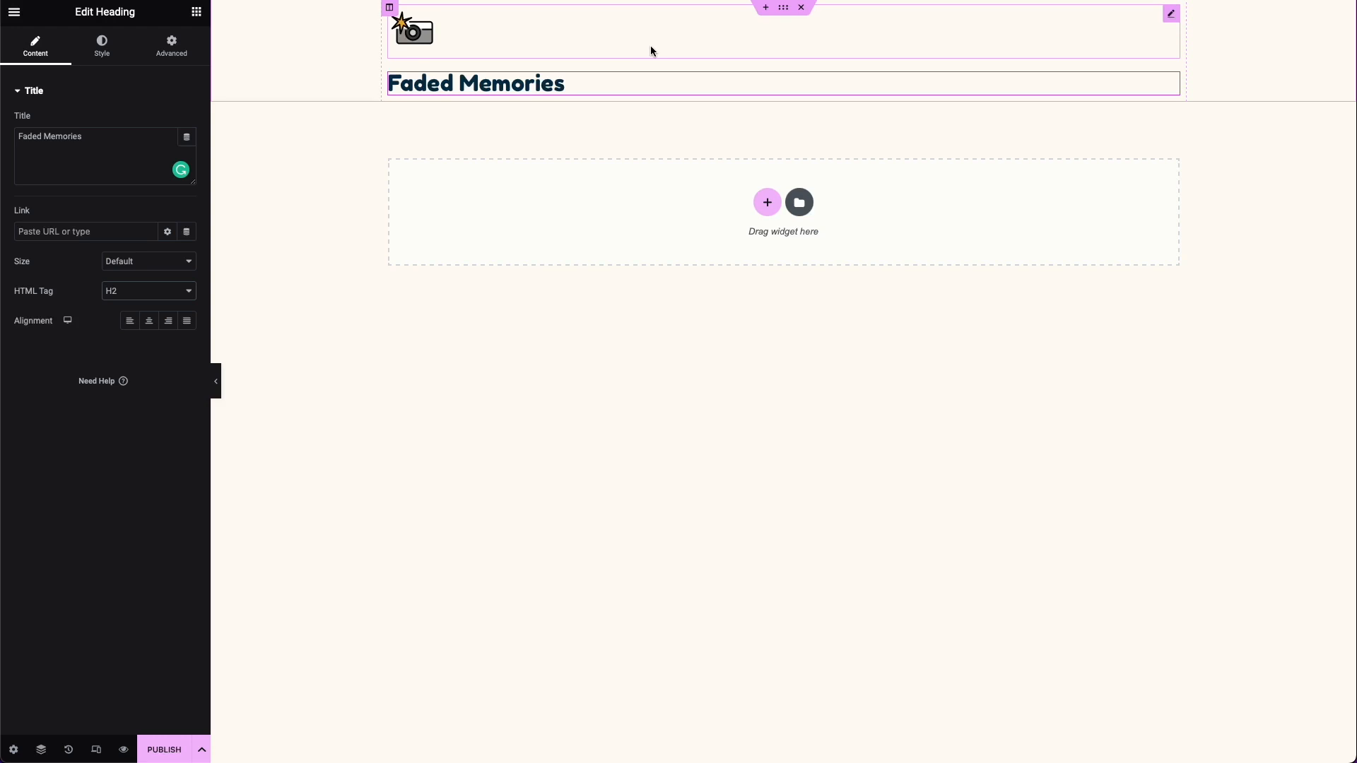
# Step: Set the camera logo image's layout width to Inline (auto)
pyautogui.click(1172, 22)
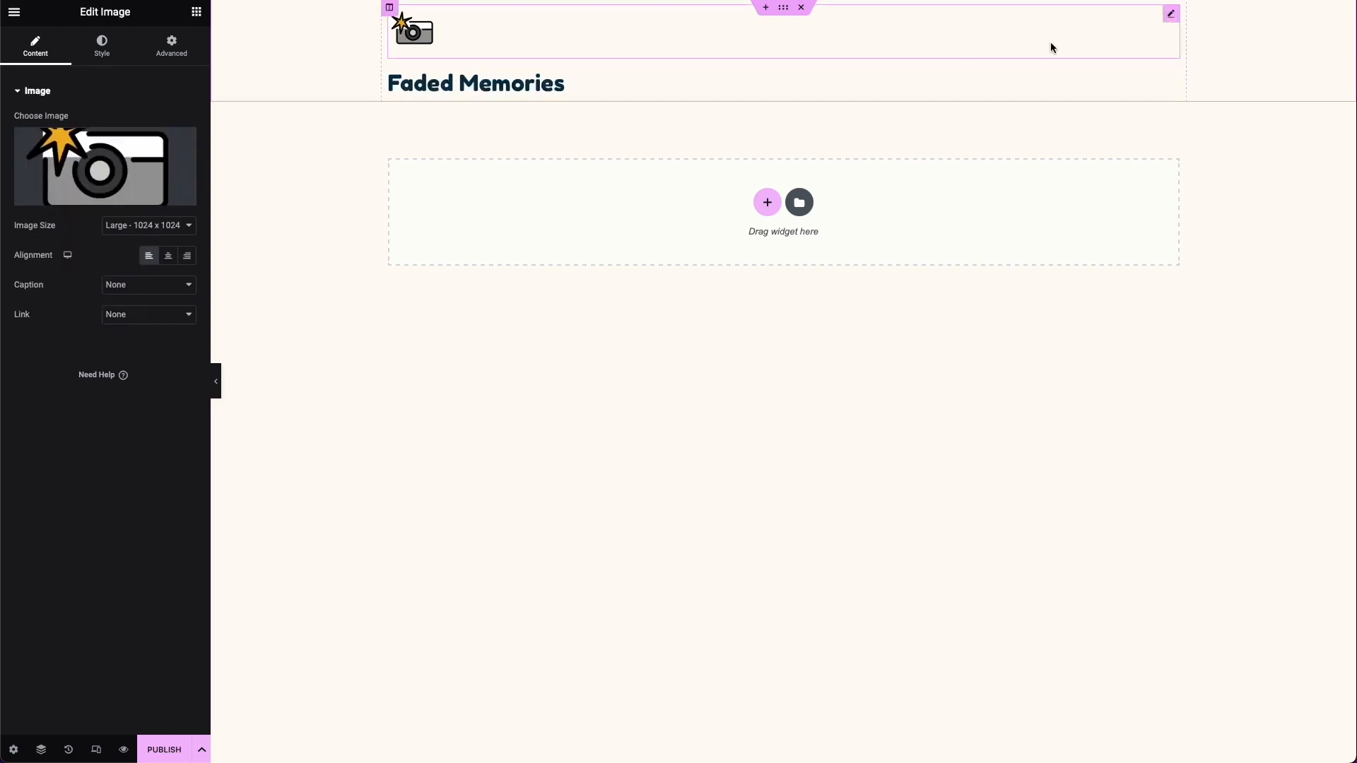
pyautogui.click(157, 62)
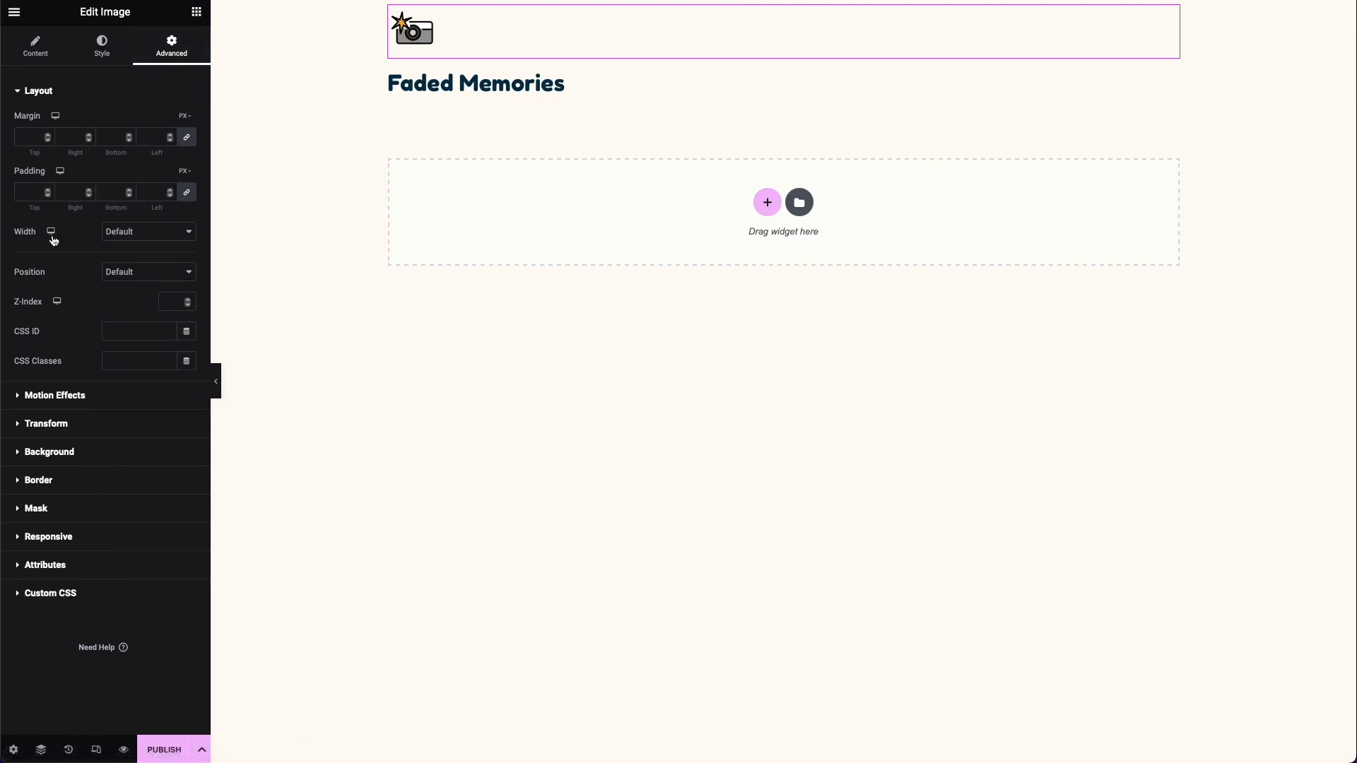
pyautogui.click(166, 234)
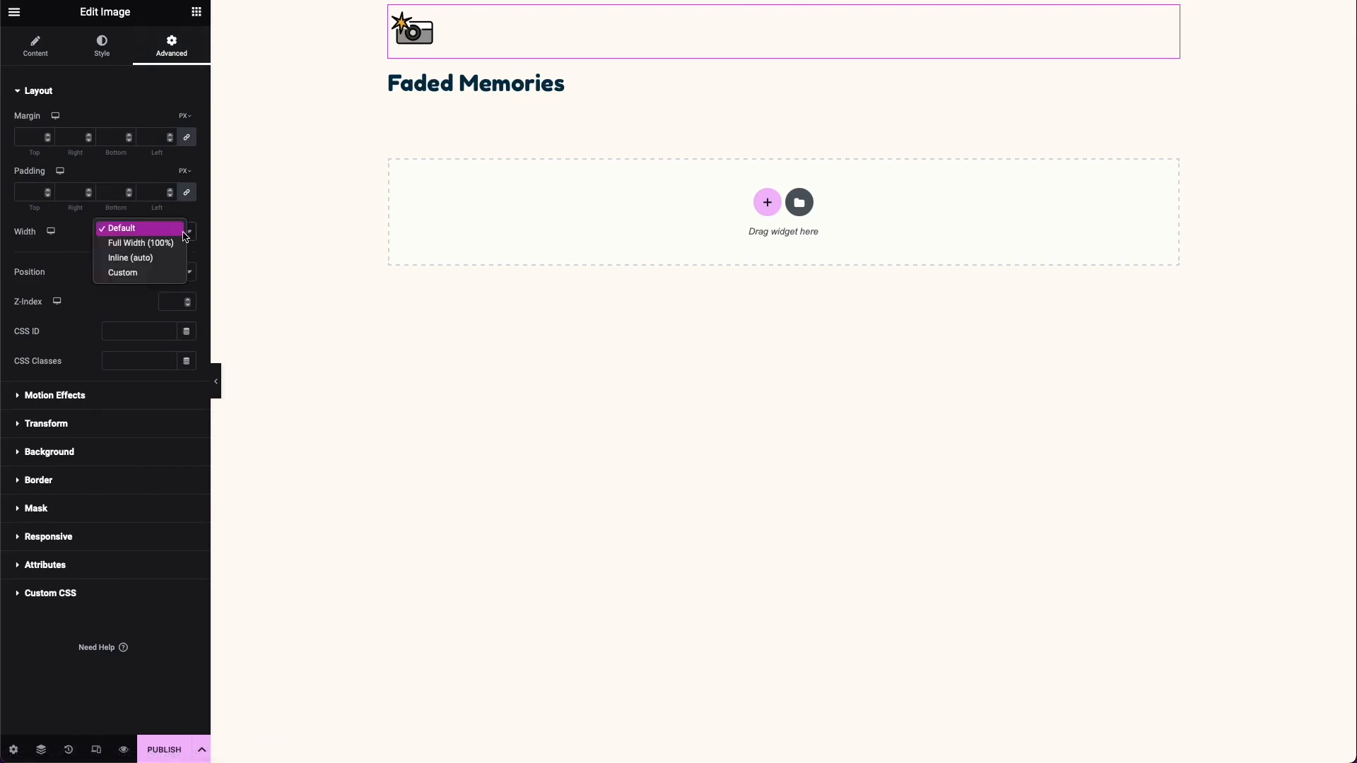
pyautogui.click(154, 266)
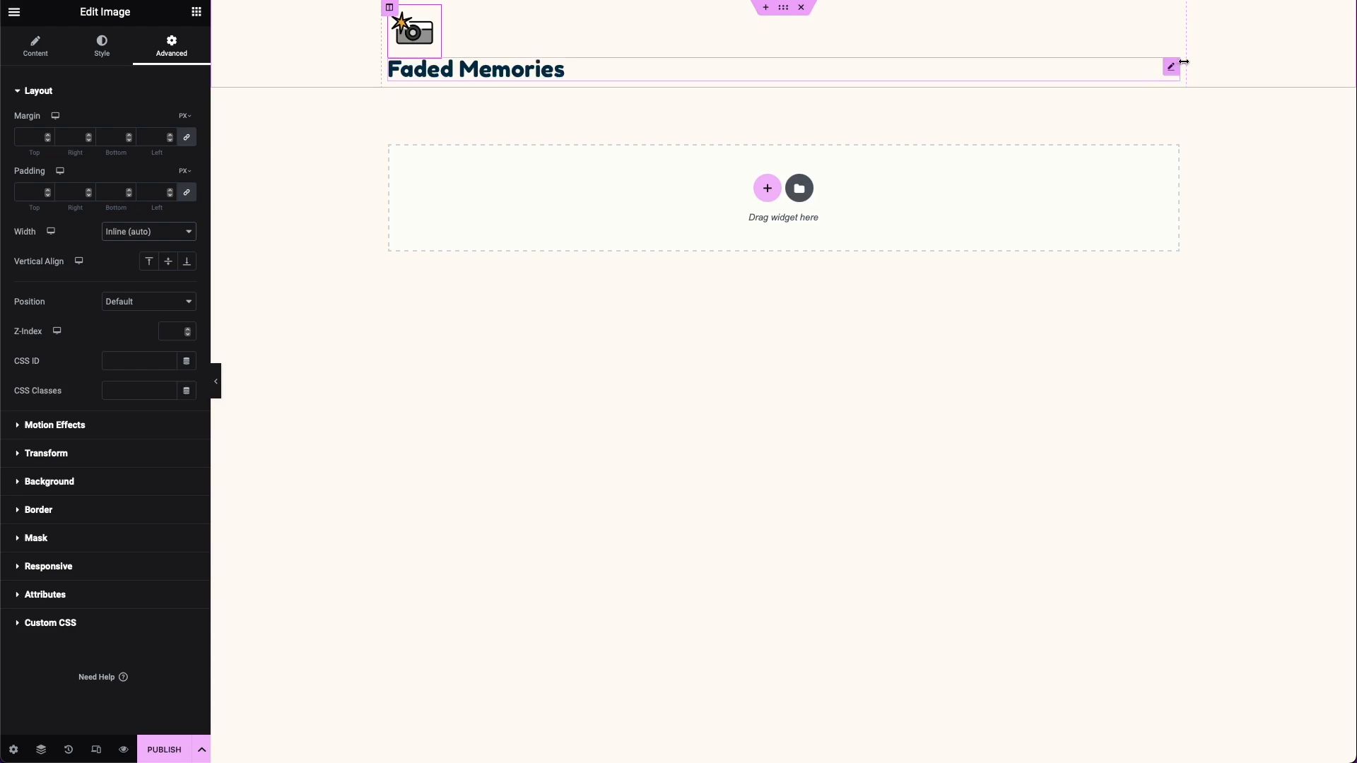
# Step: Set the "Faded Memories" heading's layout width to Inline (auto) and its vertical alignment to Center
pyautogui.click(1172, 67)
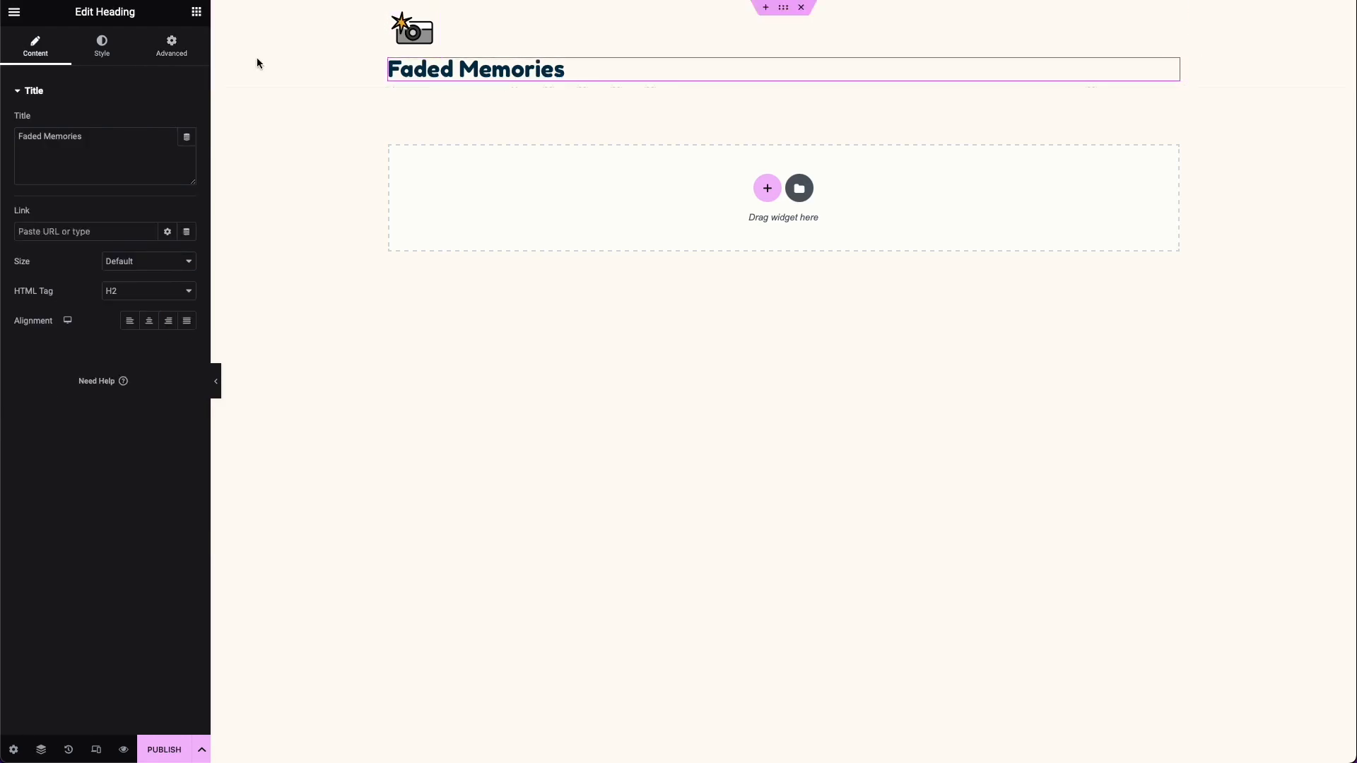
pyautogui.click(172, 47)
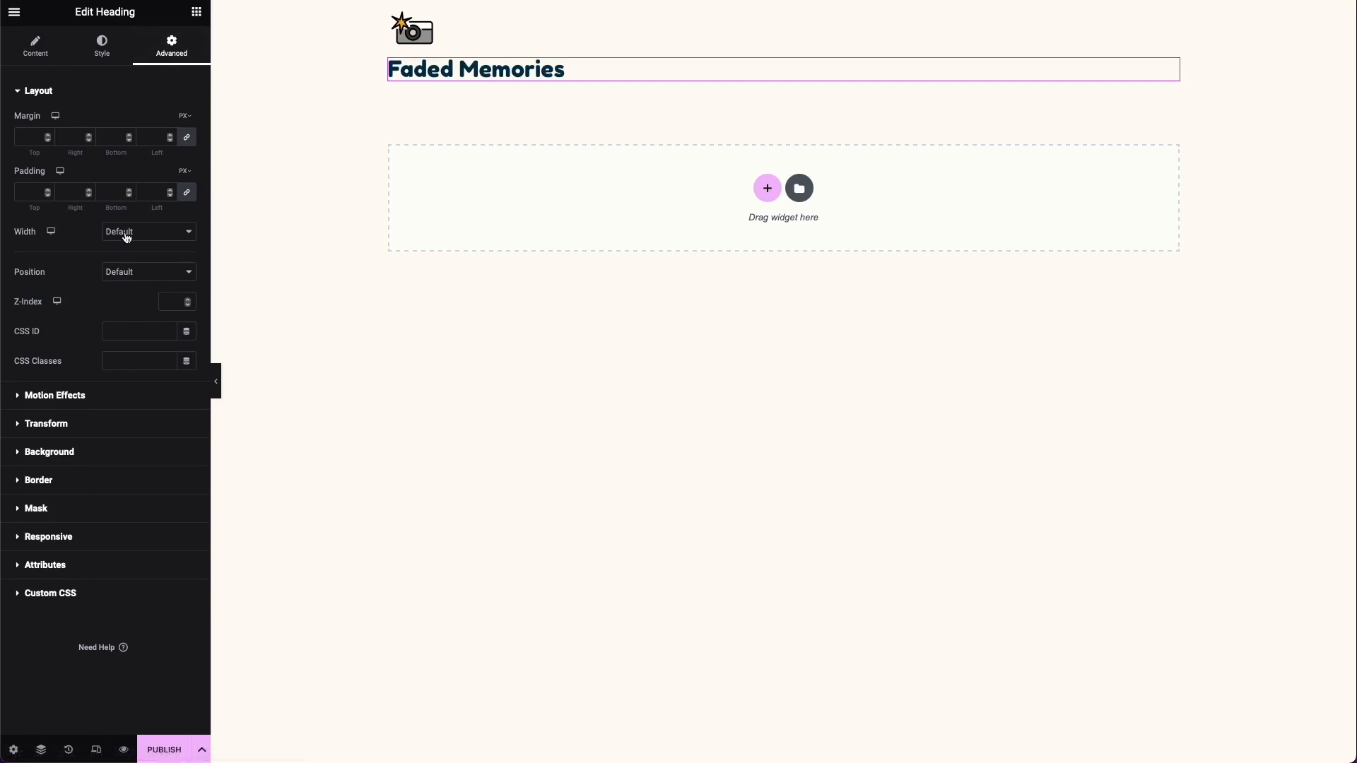
pyautogui.click(128, 233)
pyautogui.click(130, 258)
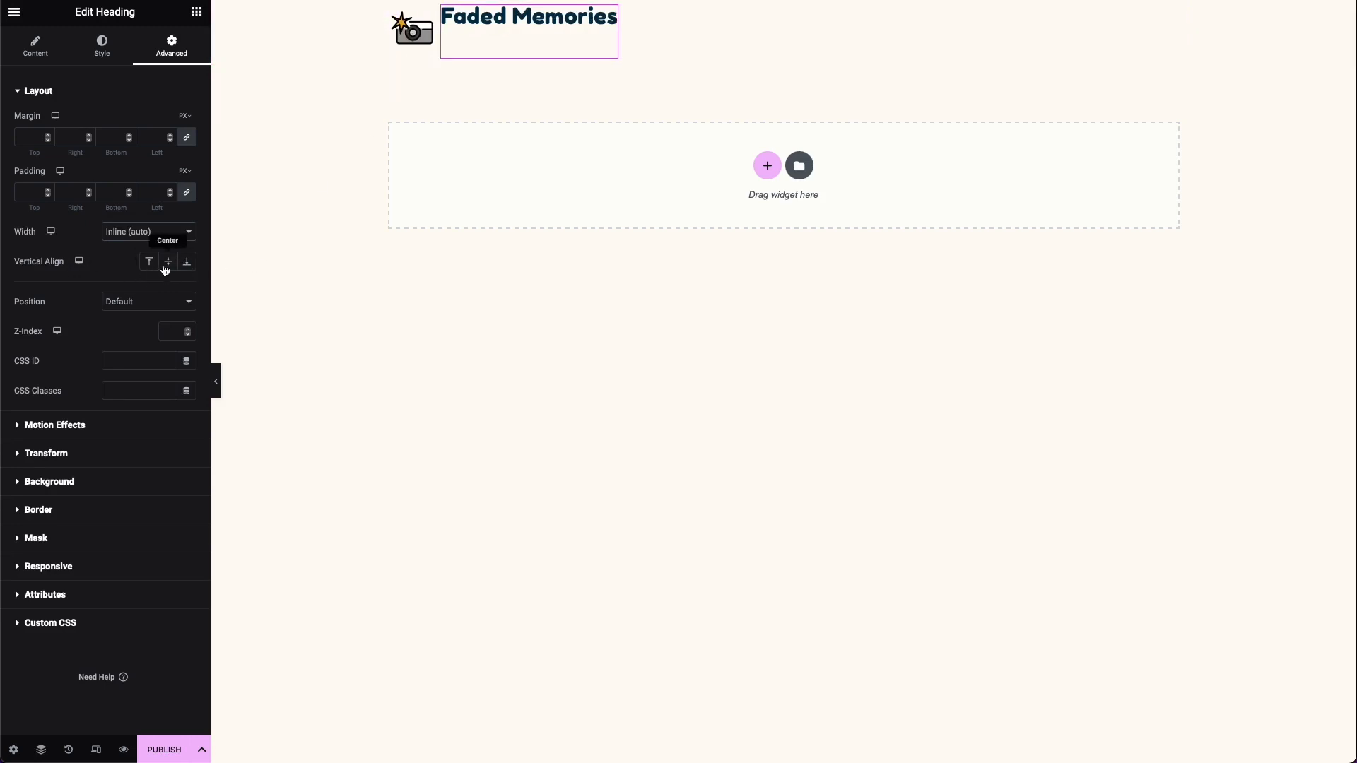
pyautogui.click(165, 269)
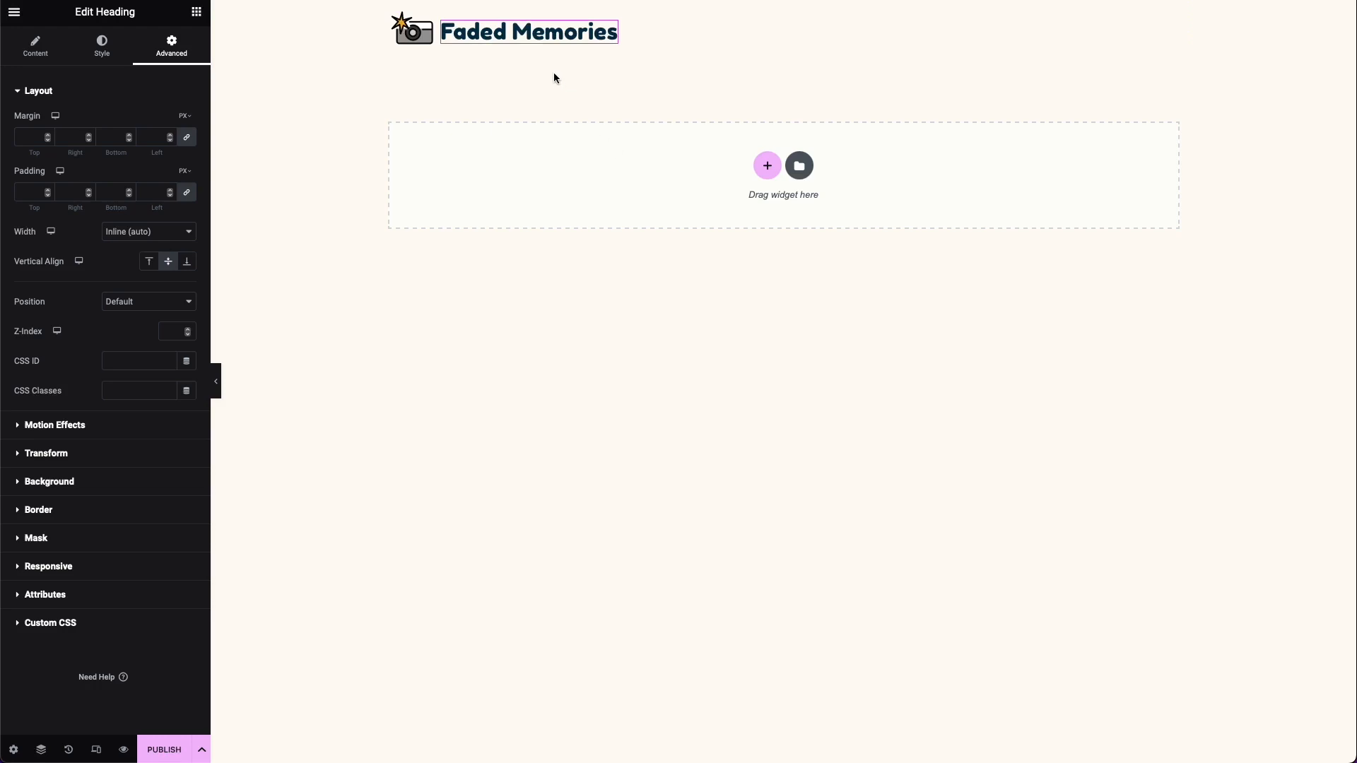
# Step: Add a section with two equal columns below the logo row and place a Heading widget in its left column
pyautogui.click(766, 167)
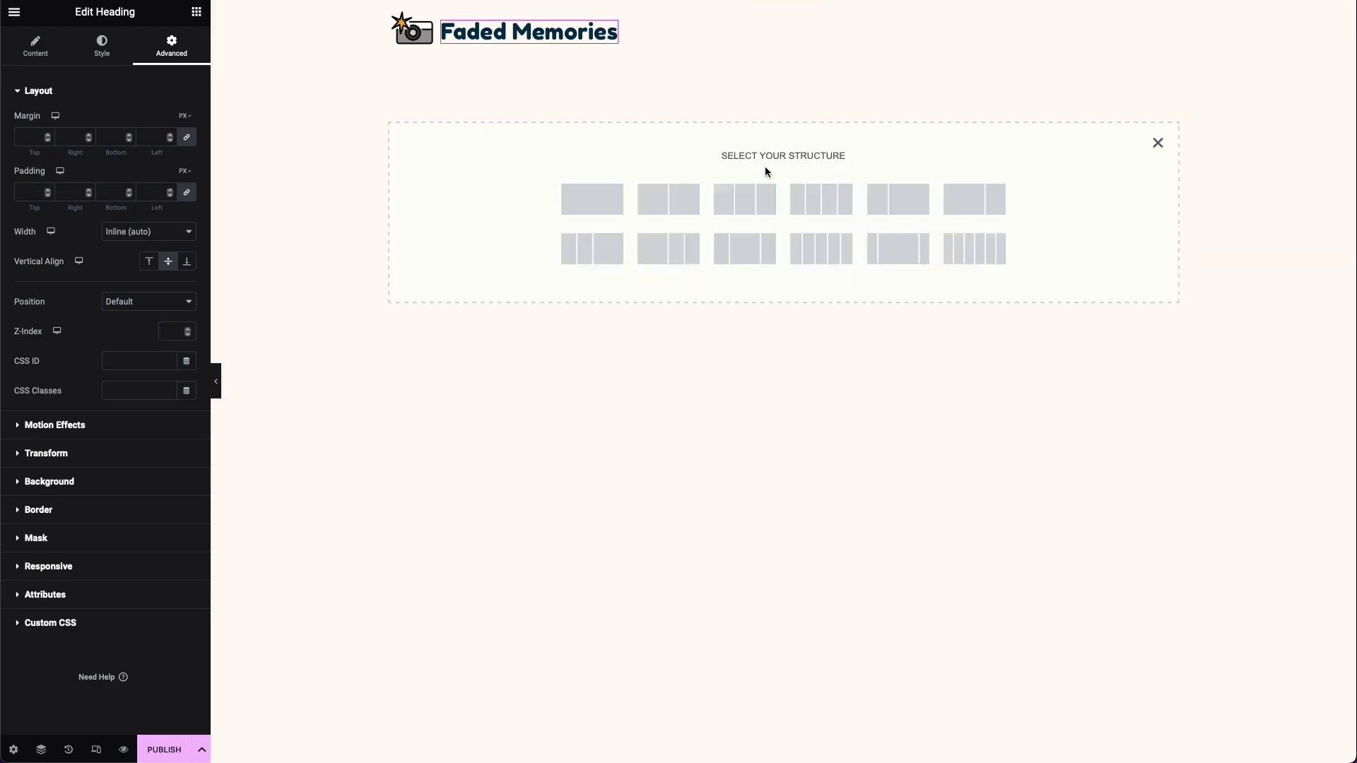
pyautogui.click(693, 207)
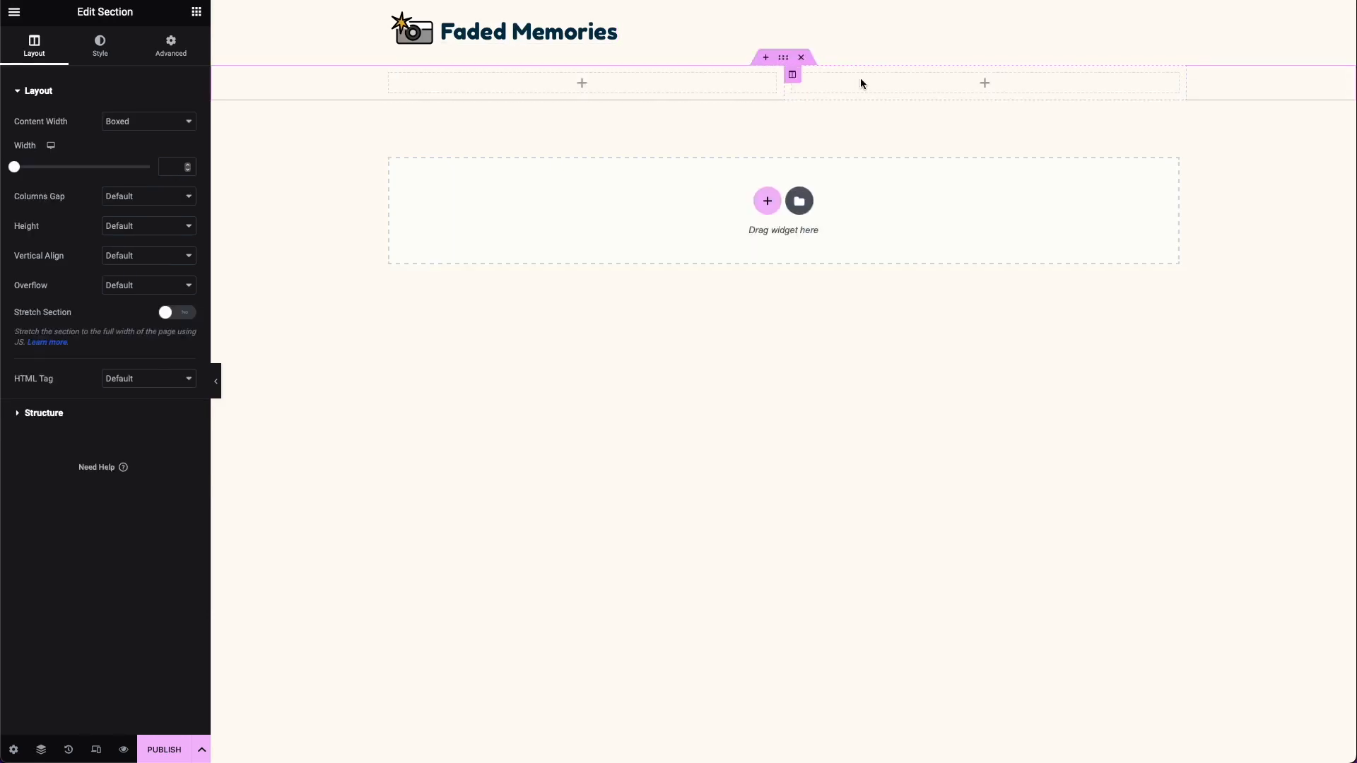
pyautogui.click(196, 11)
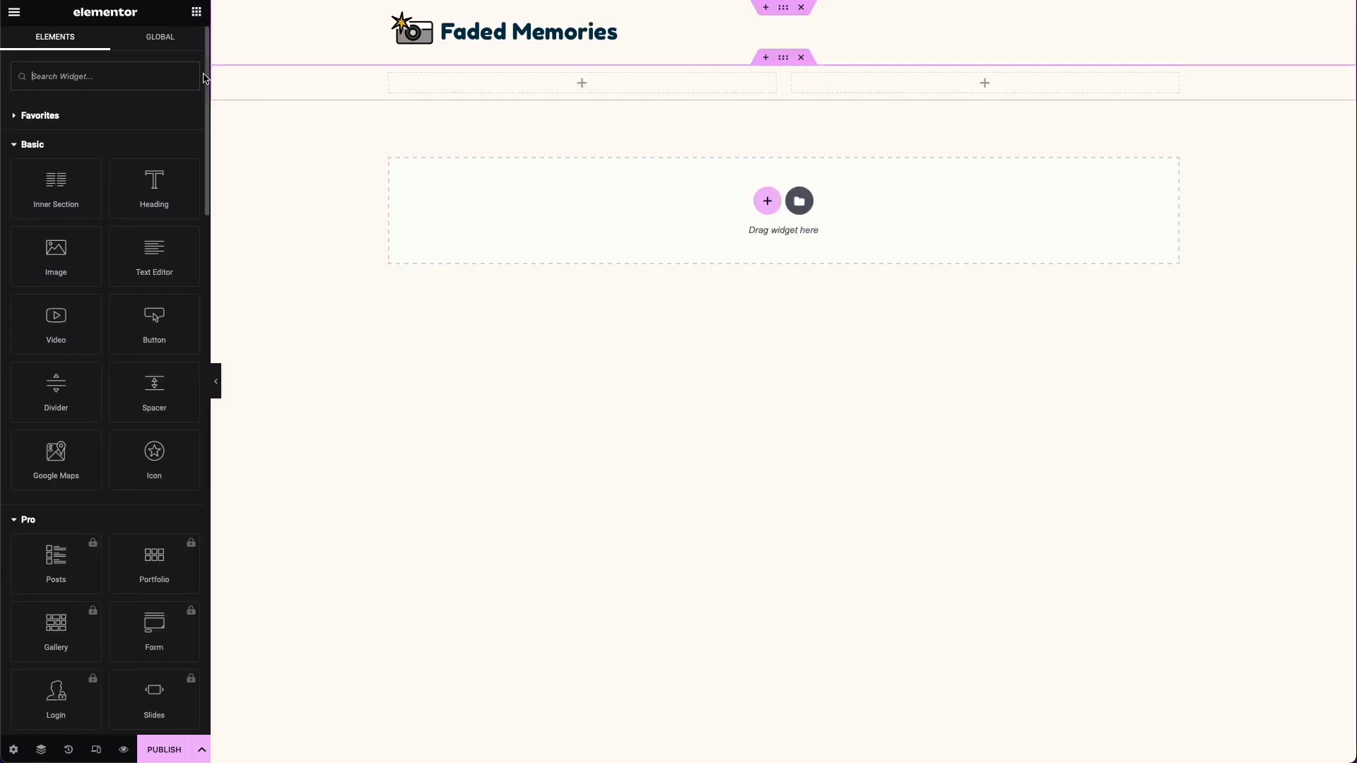
pyautogui.moveTo(151, 186); pyautogui.dragTo(646, 94)
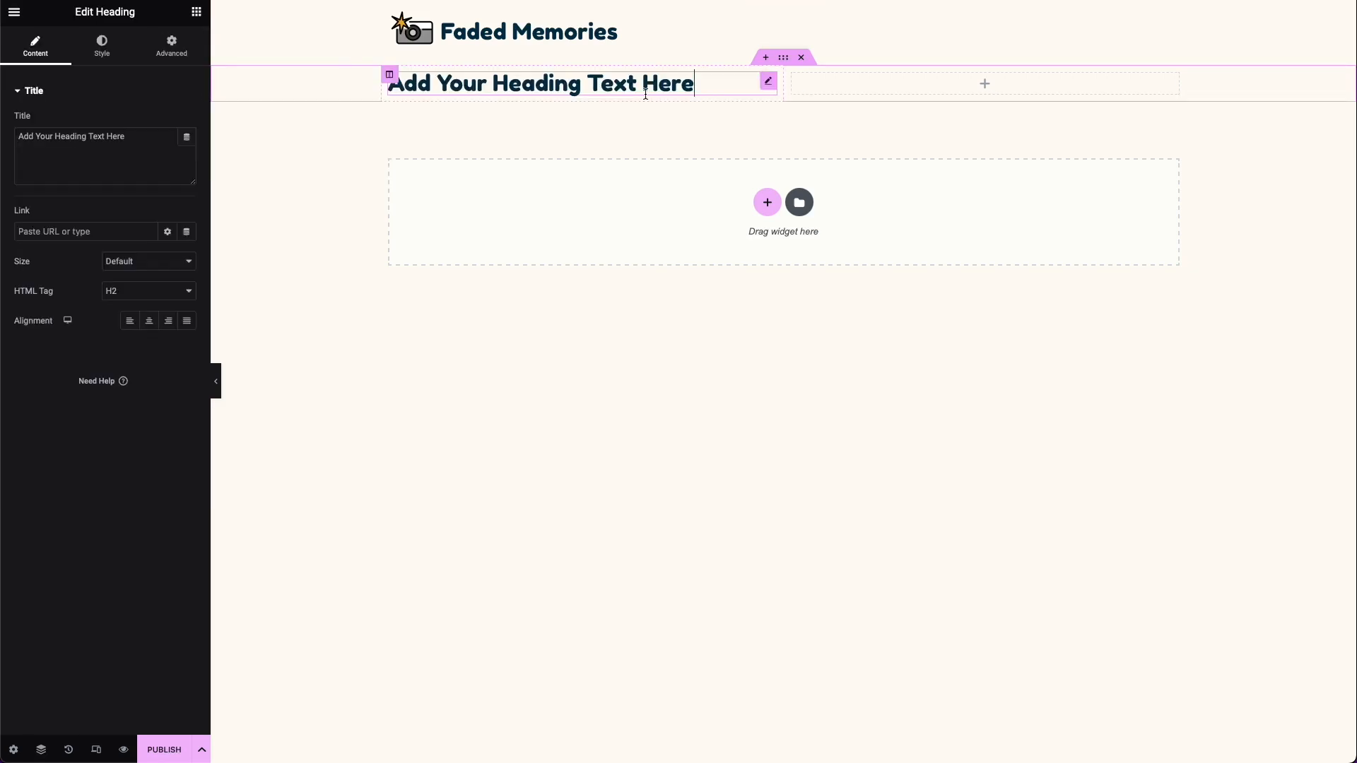
# Step: Give the left column's heading the H1 tag and replace its title with "Capture Your Special Day with Faded Memories"
pyautogui.click(150, 295)
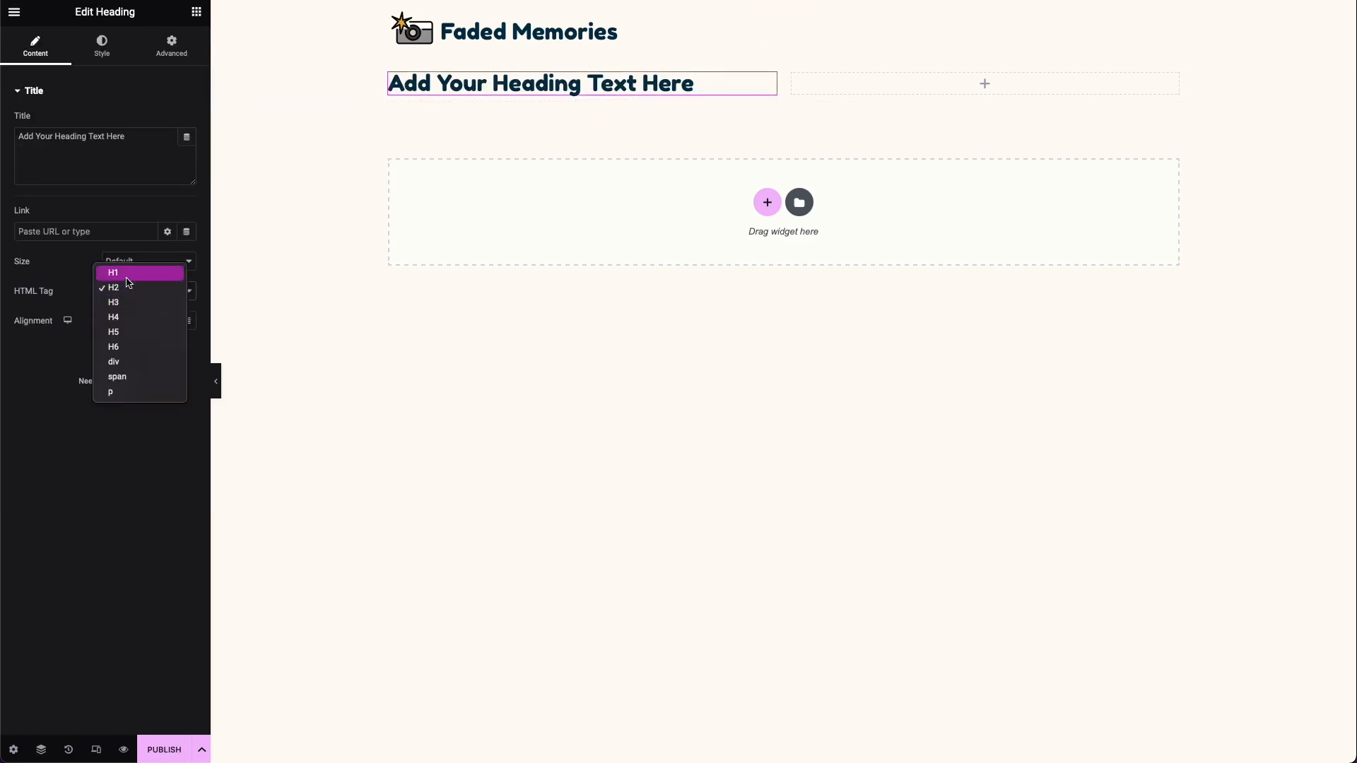
pyautogui.click(130, 273)
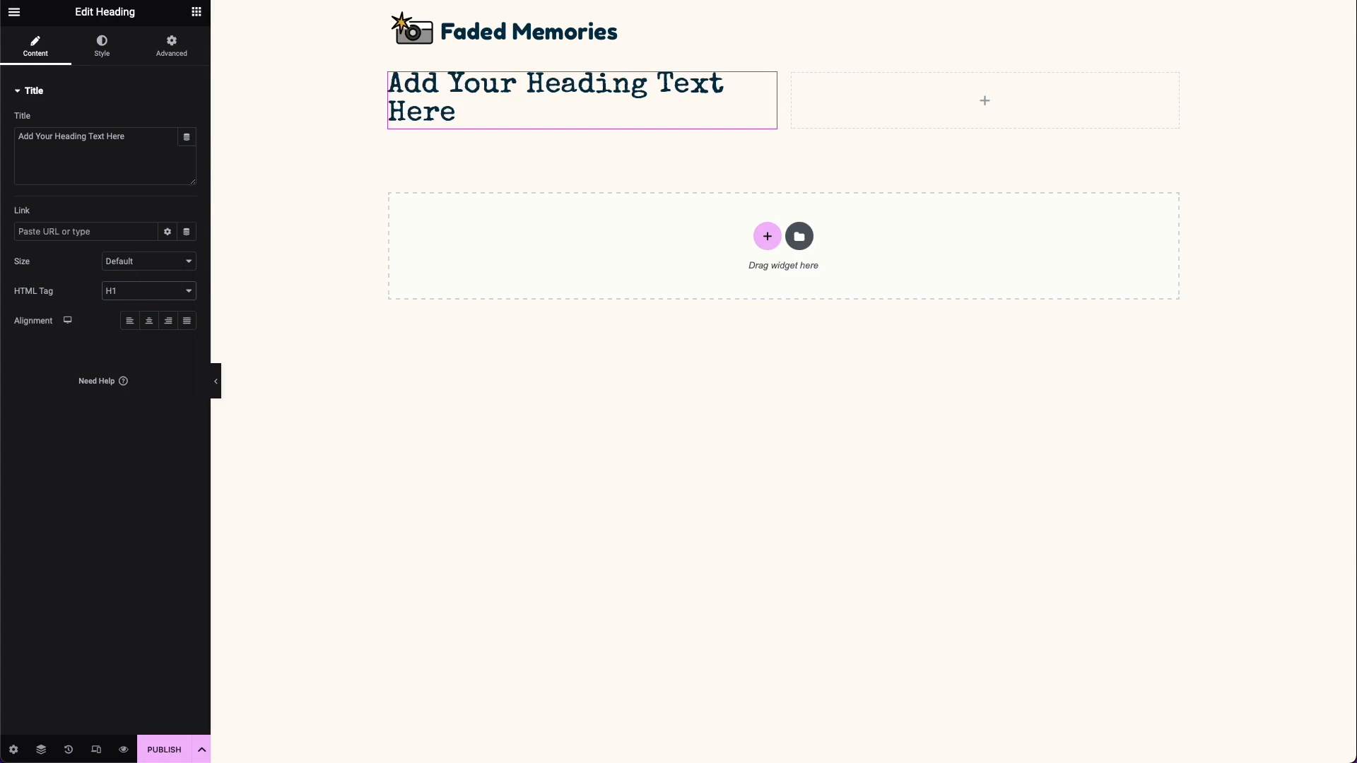
pyautogui.click(123, 150)
pyautogui.click(123, 148)
pyautogui.hotkey('ctrl', 'a')
pyautogui.write('Capture Your Special Day with FadedMemories')
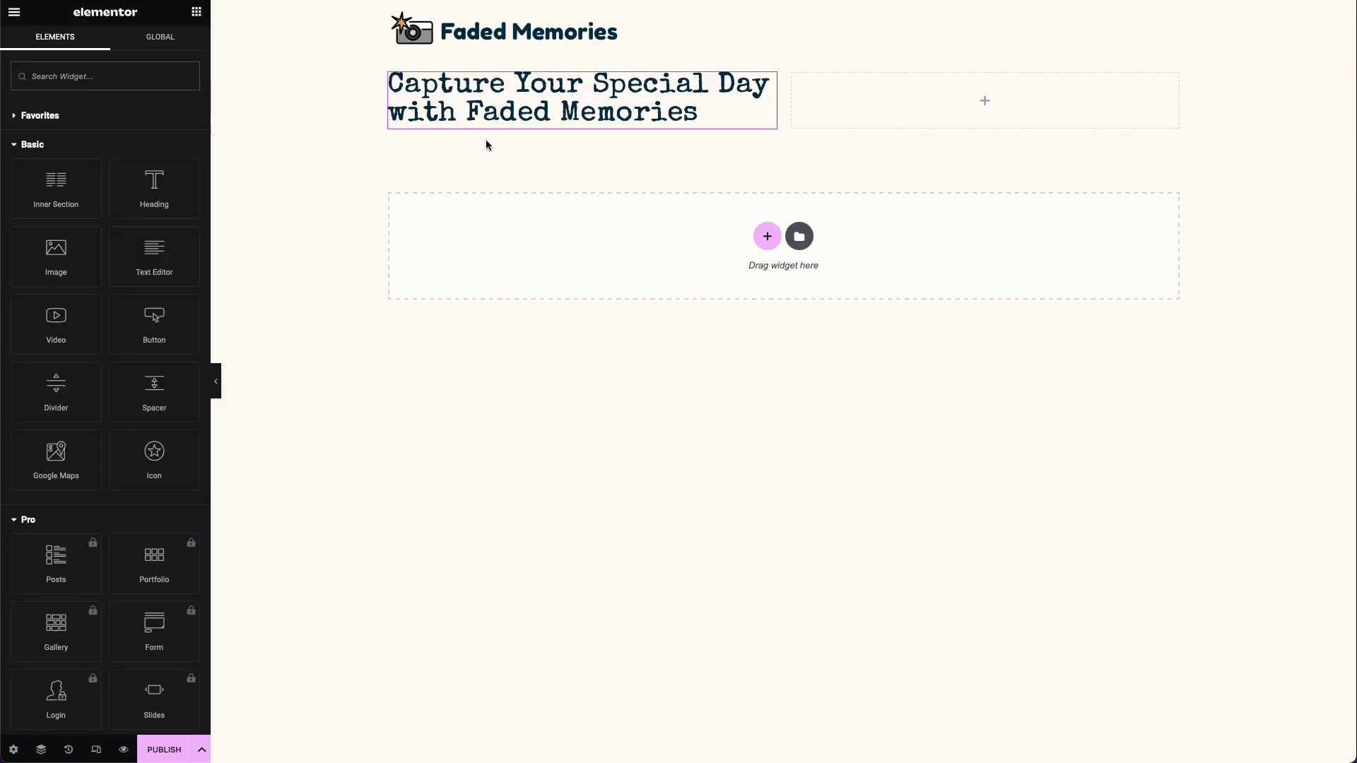
# Step: Place a Text Editor widget below the hero heading and replace its placeholder with the copied wedding photography description
pyautogui.moveTo(159, 262); pyautogui.dragTo(605, 130)
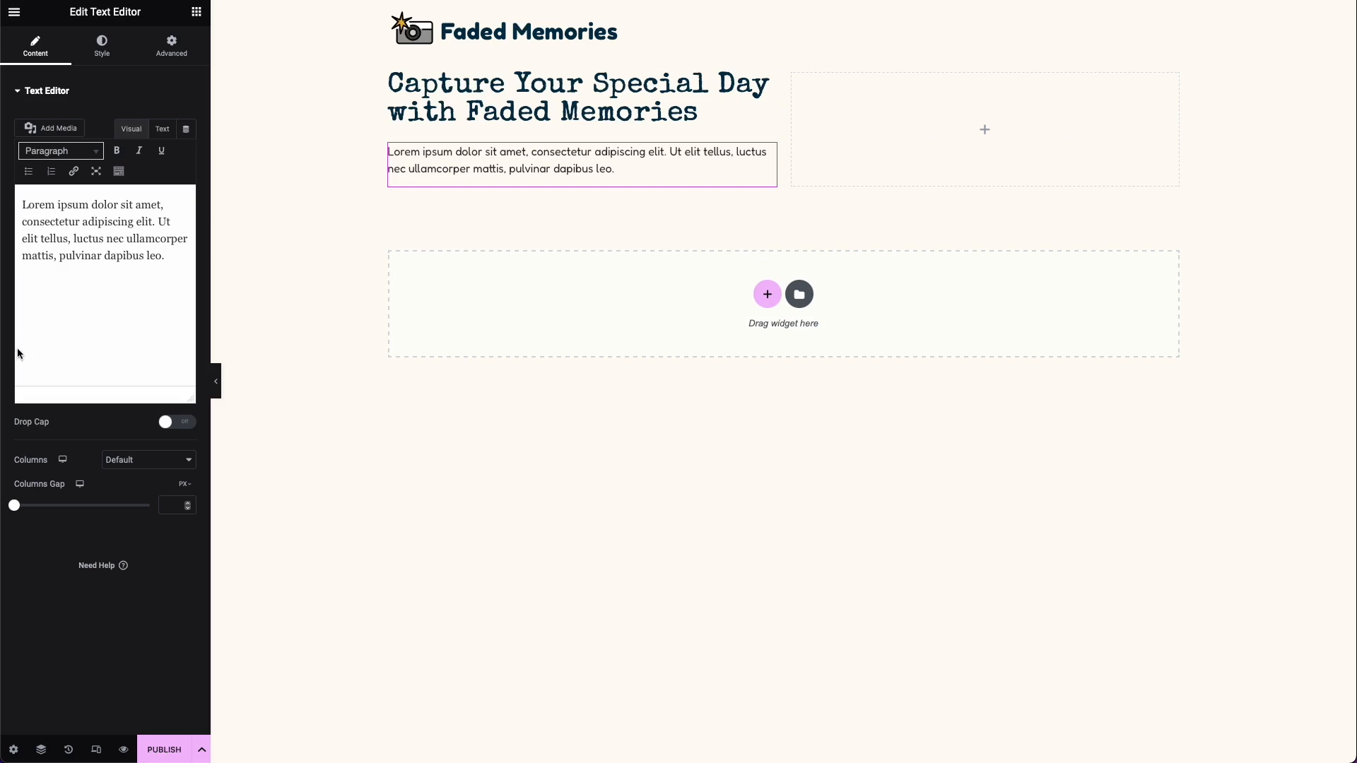
pyautogui.hotkey('ctrl', 'a')
pyautogui.write('Preserve your precious moments from your wedding day with FadedMemories. We’ll cover every detail of the ceremony and party through 100 beautiful polaroid snapshots.')
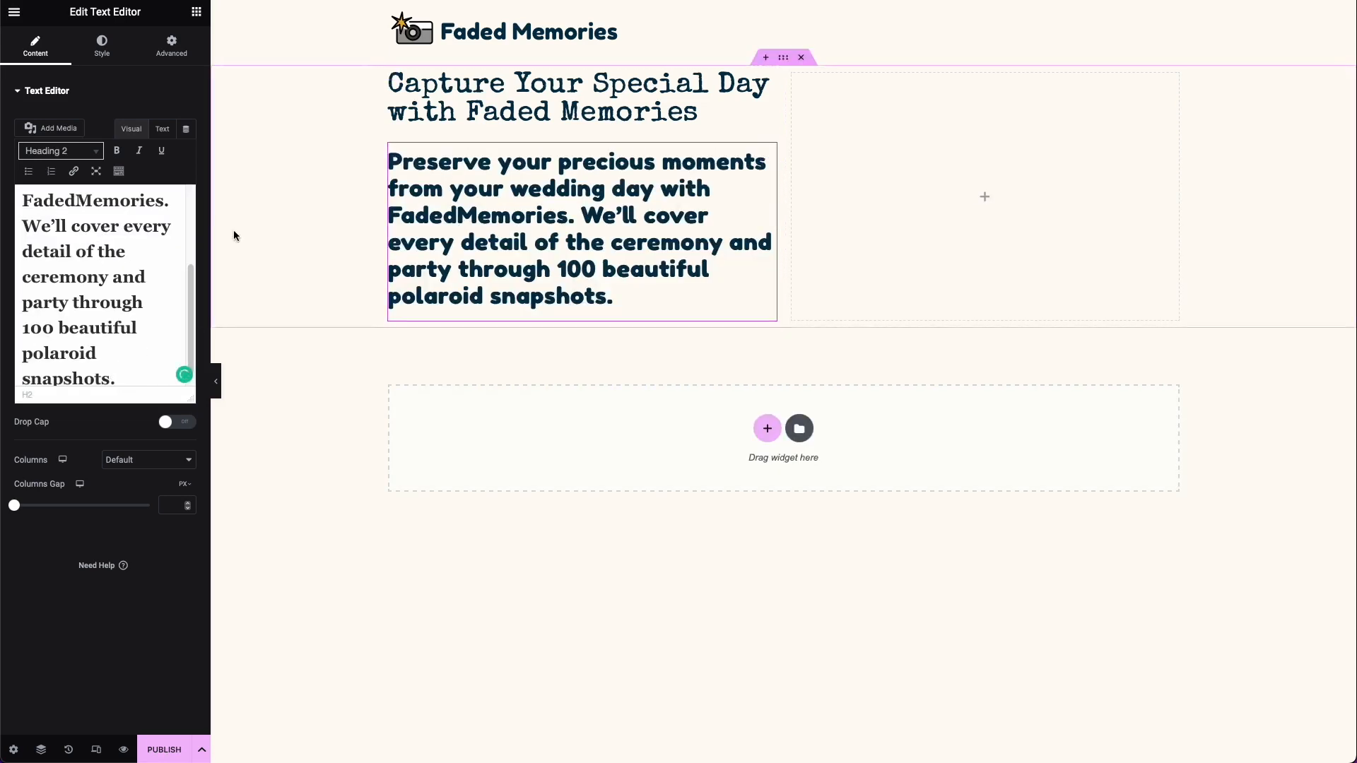
# Step: In the description's HTML source, replace the heading-formatted copy with plain text and change "FadedMemories" to "Faded Memories"
pyautogui.click(162, 130)
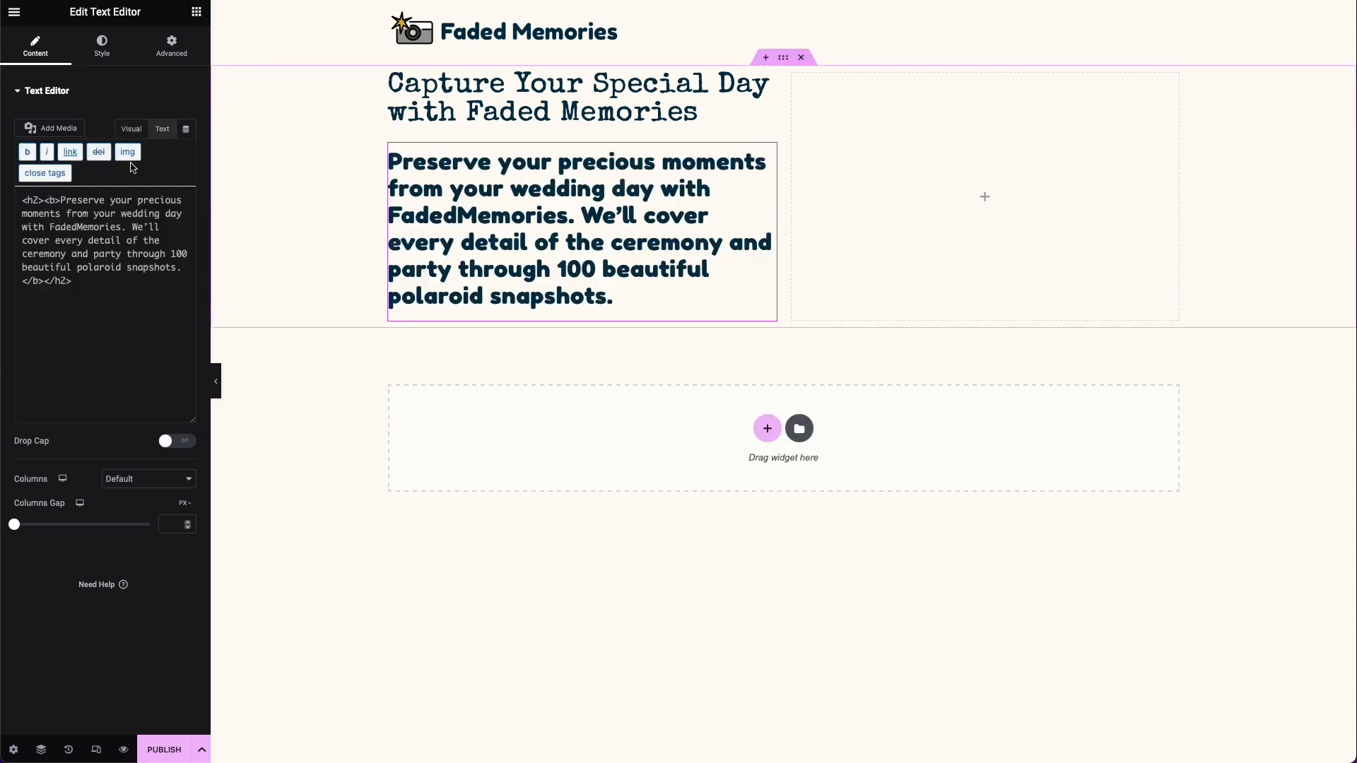
pyautogui.click(133, 129)
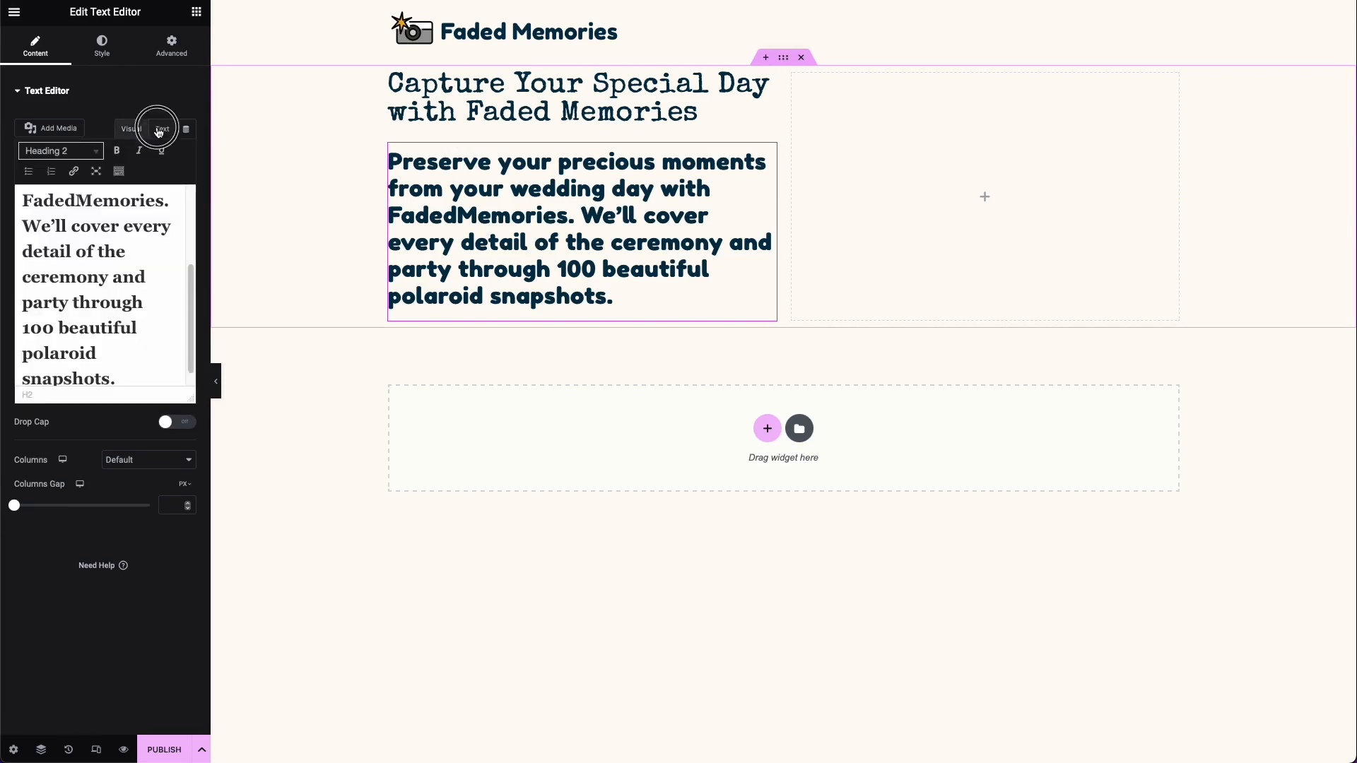
pyautogui.click(159, 132)
pyautogui.moveTo(94, 287); pyautogui.dragTo(7, 203)
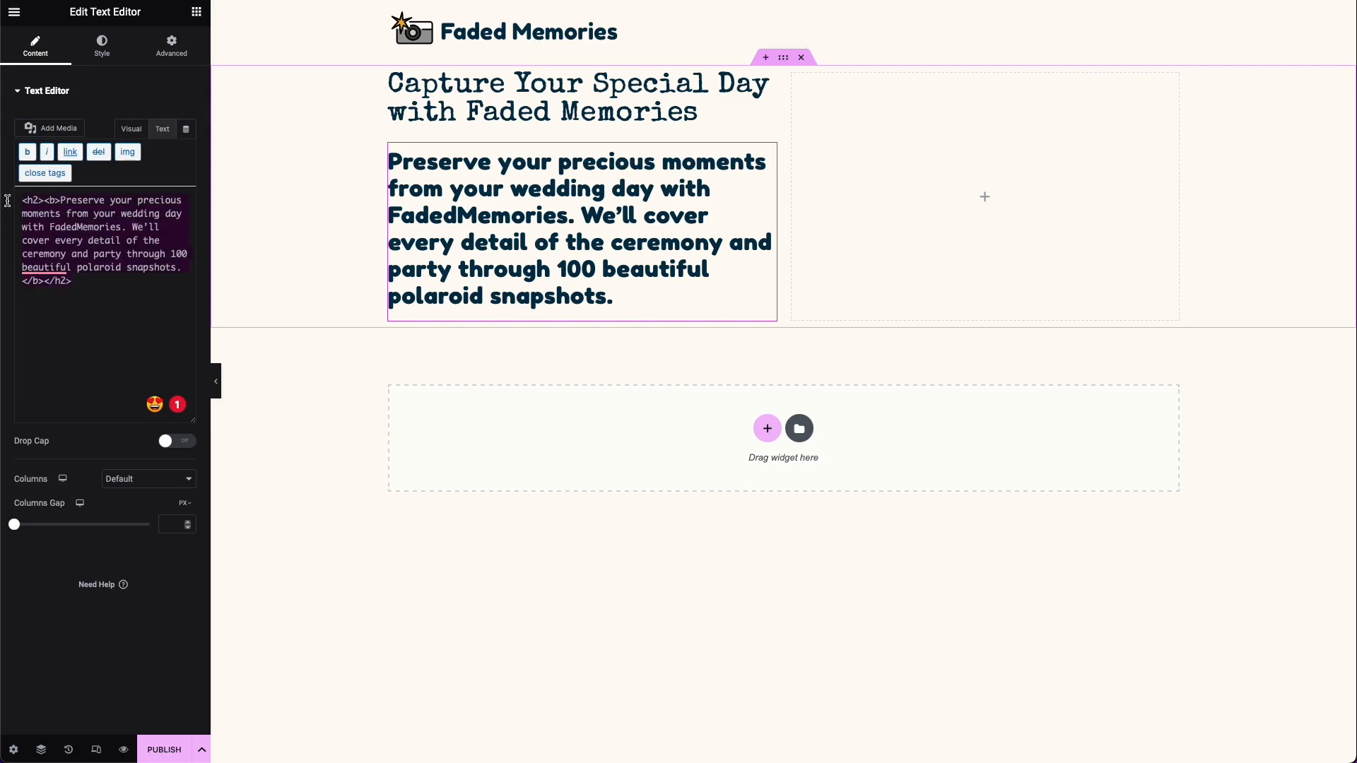
pyautogui.write('Preserve your precious moments from your wedding day with FadedMemories. We’ll cover every detail of the ceremony and party through 100 beautiful polaroid snapshots.')
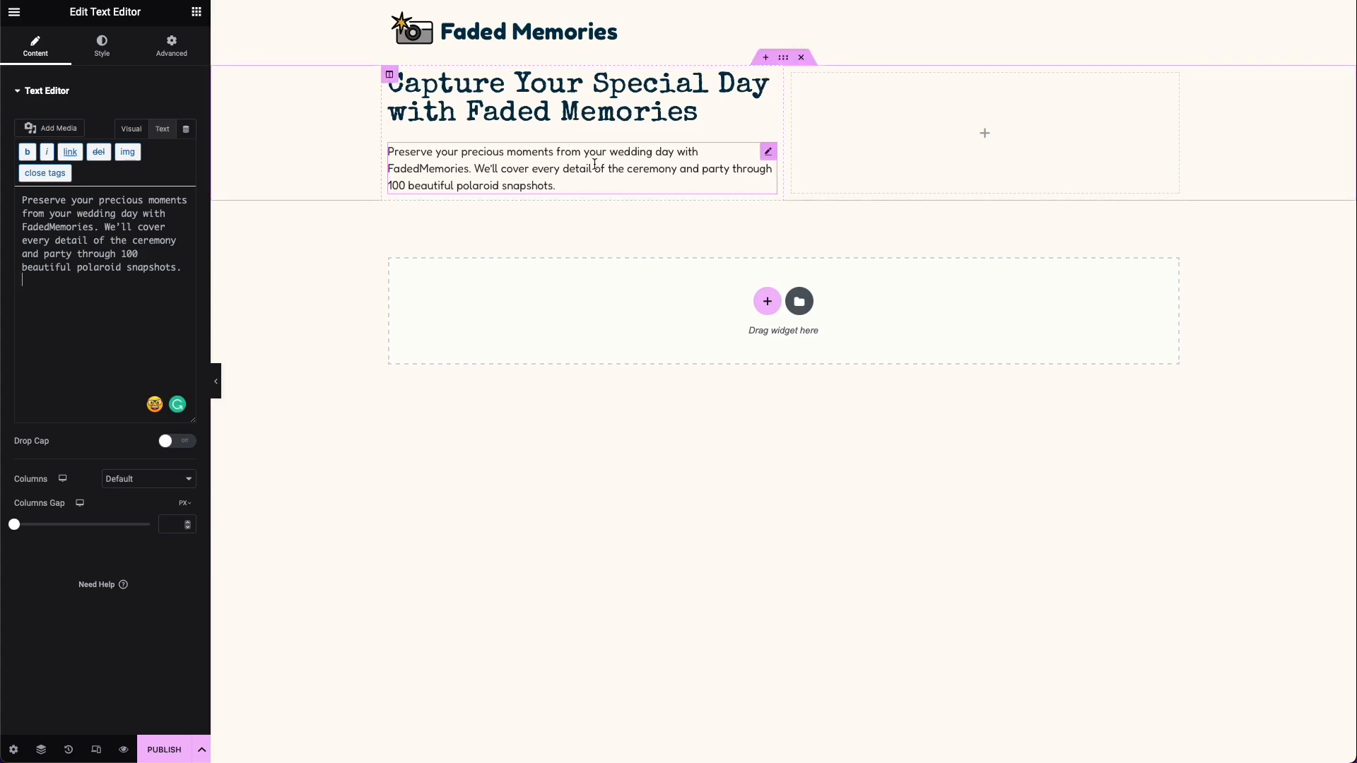
pyautogui.click(49, 227)
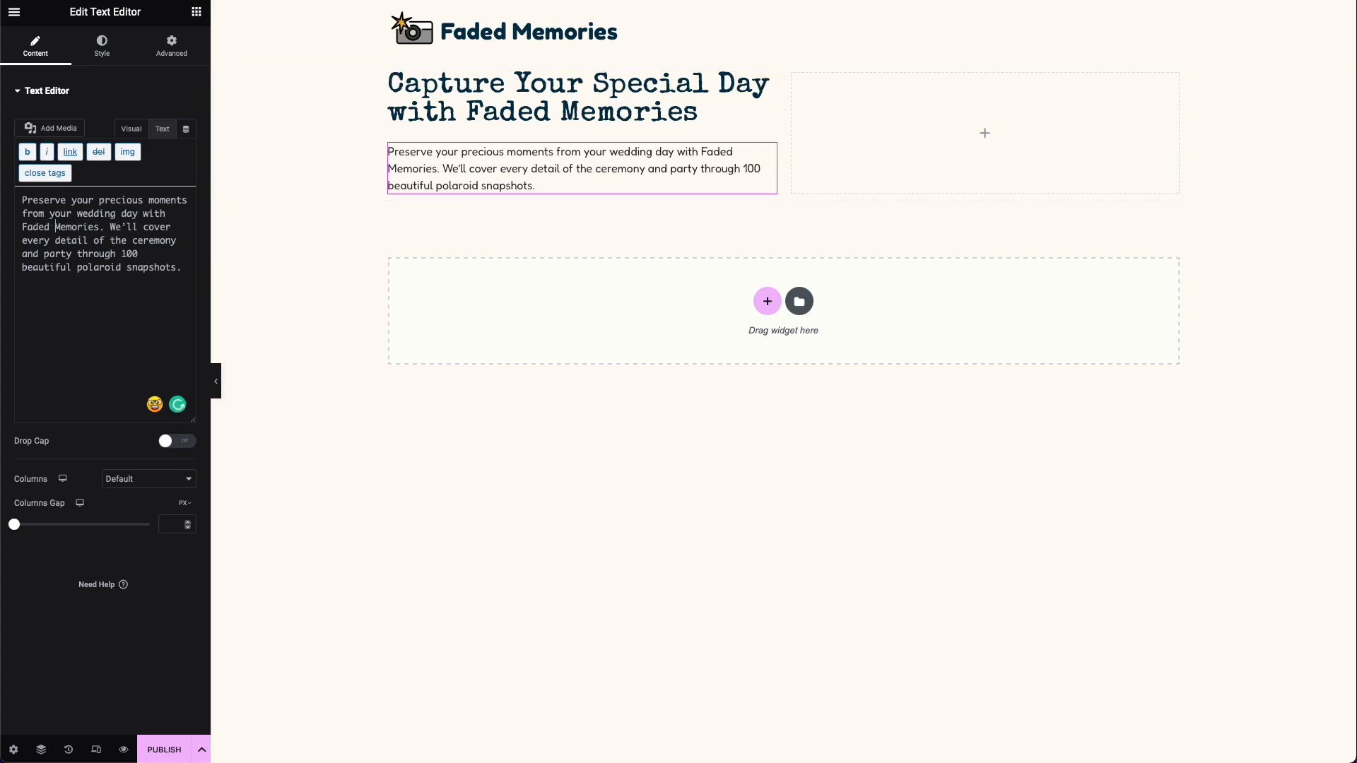
# Step: Add a Button widget below the hero description and set its text to "Book a Consultation"
pyautogui.click(192, 16)
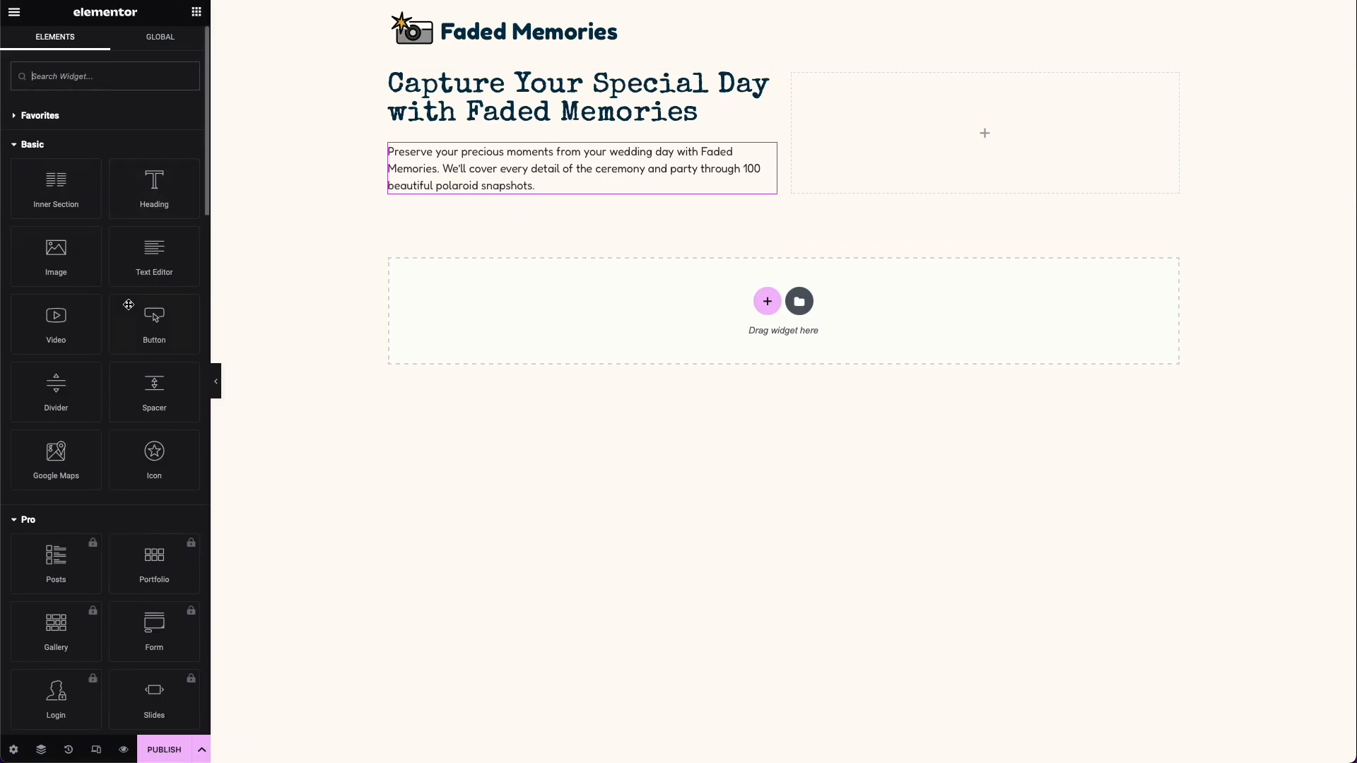
pyautogui.click(168, 337)
pyautogui.moveTo(168, 337); pyautogui.dragTo(506, 187)
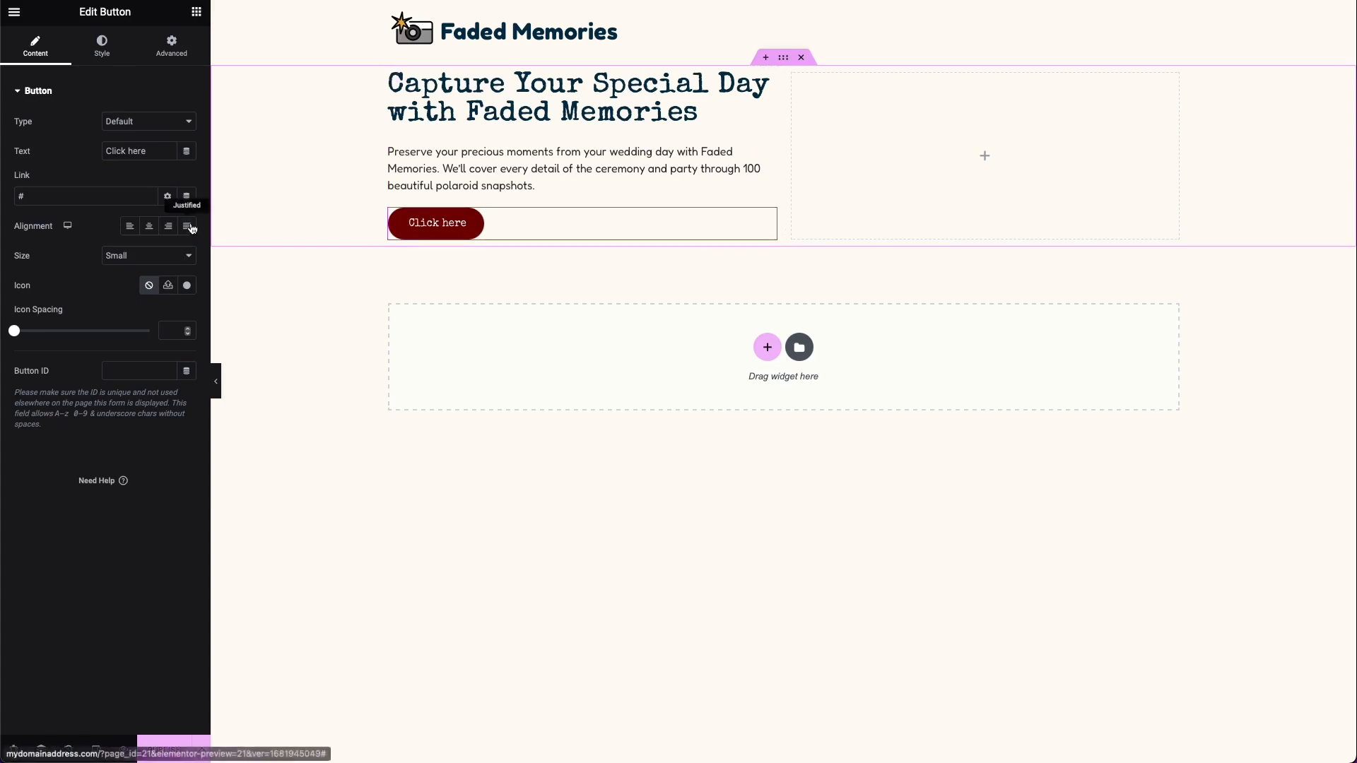
pyautogui.write('Book')
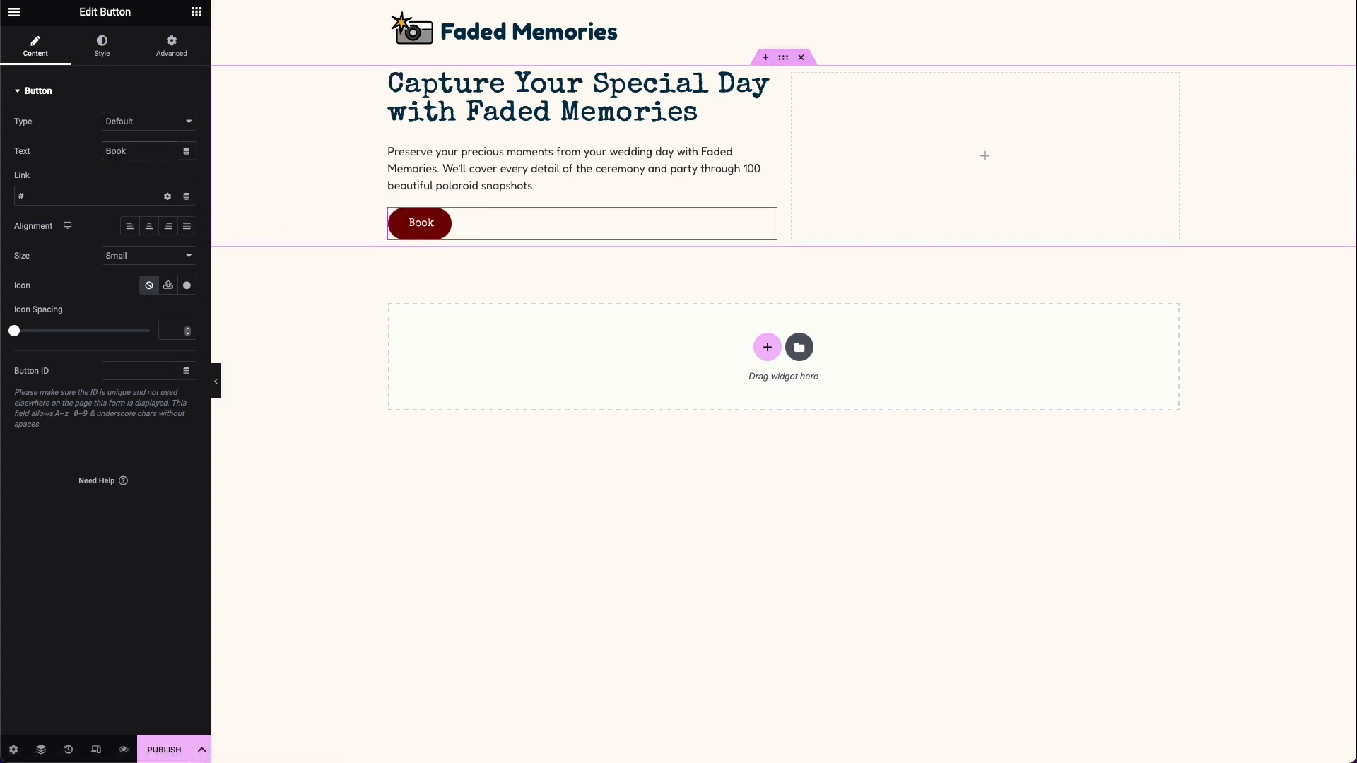
pyautogui.write(' a Consultation')
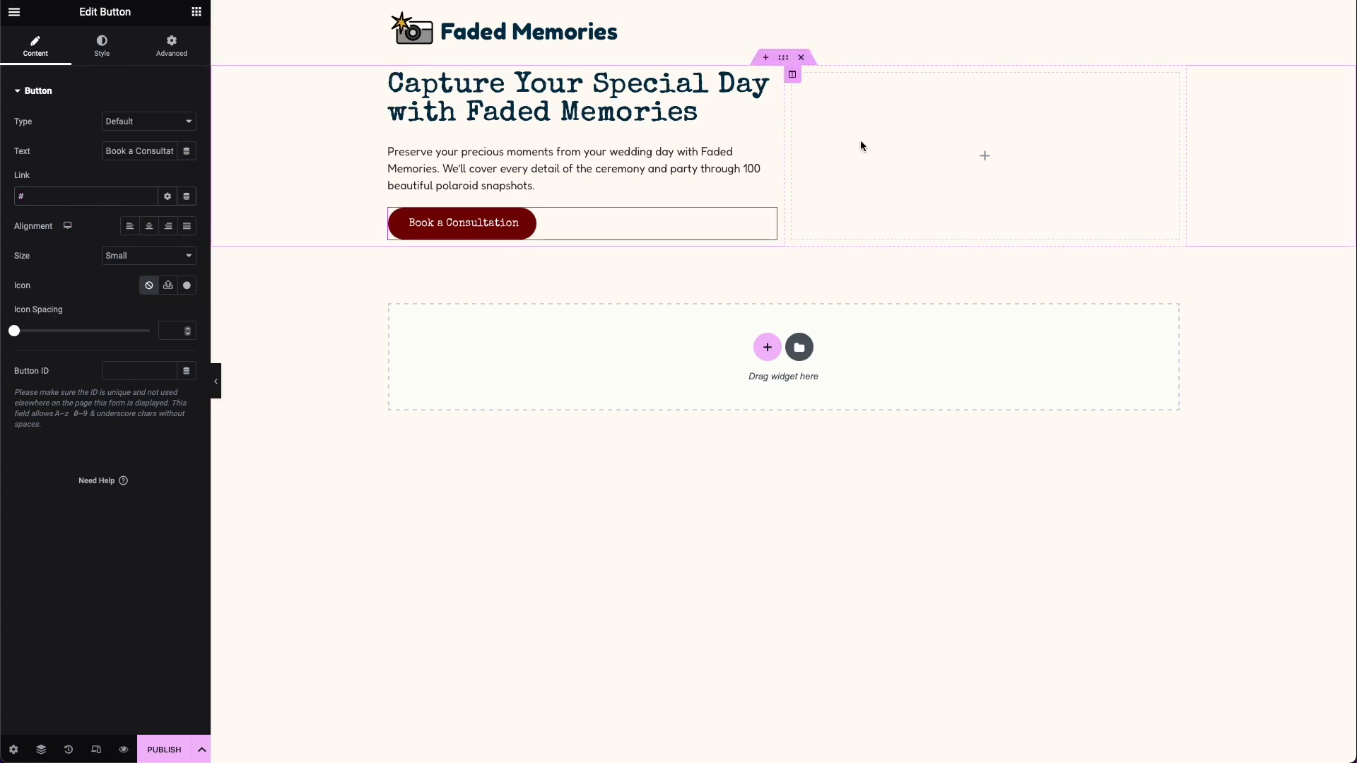
# Step: Place an Image widget in the hero's right column and choose polaroid-3-scaled.jpg from the media library
pyautogui.click(197, 11)
pyautogui.moveTo(56, 258); pyautogui.dragTo(989, 167)
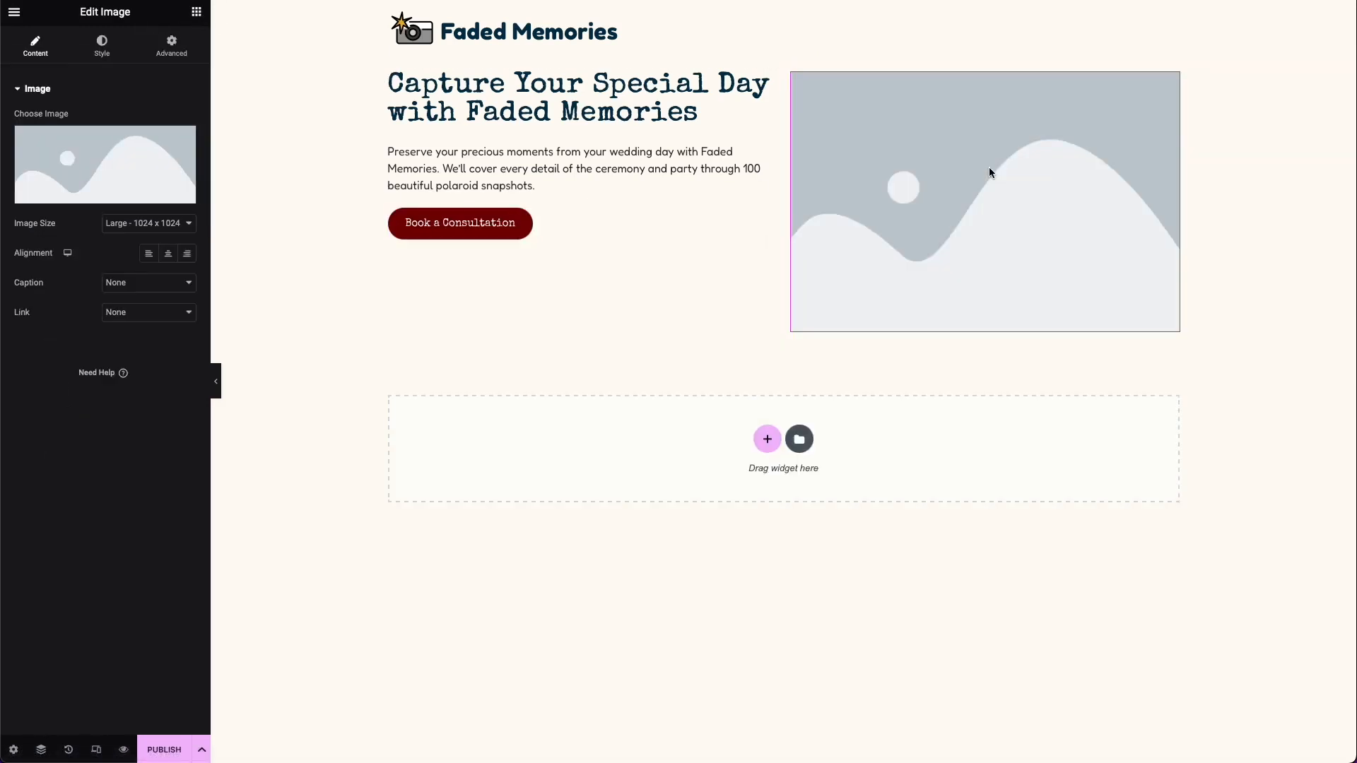
pyautogui.click(157, 170)
pyautogui.click(222, 76)
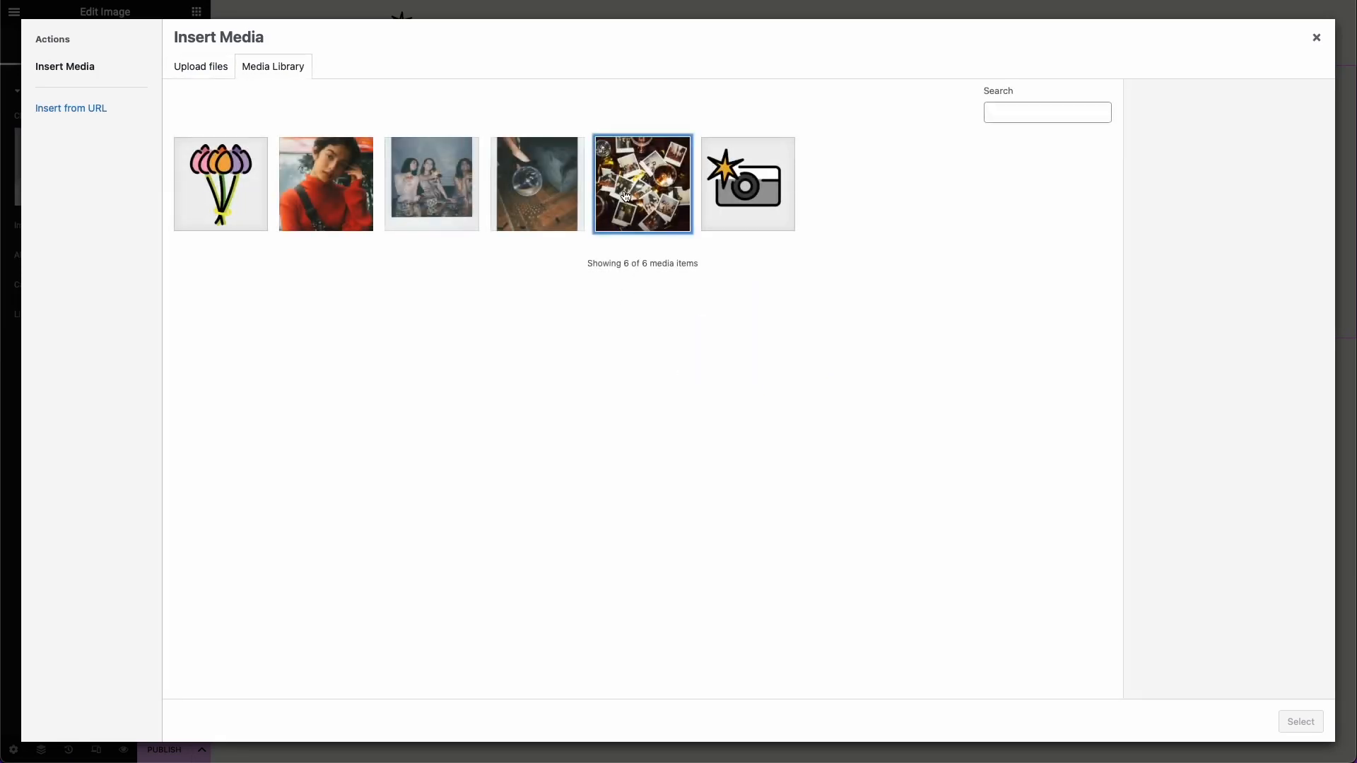
pyautogui.click(625, 196)
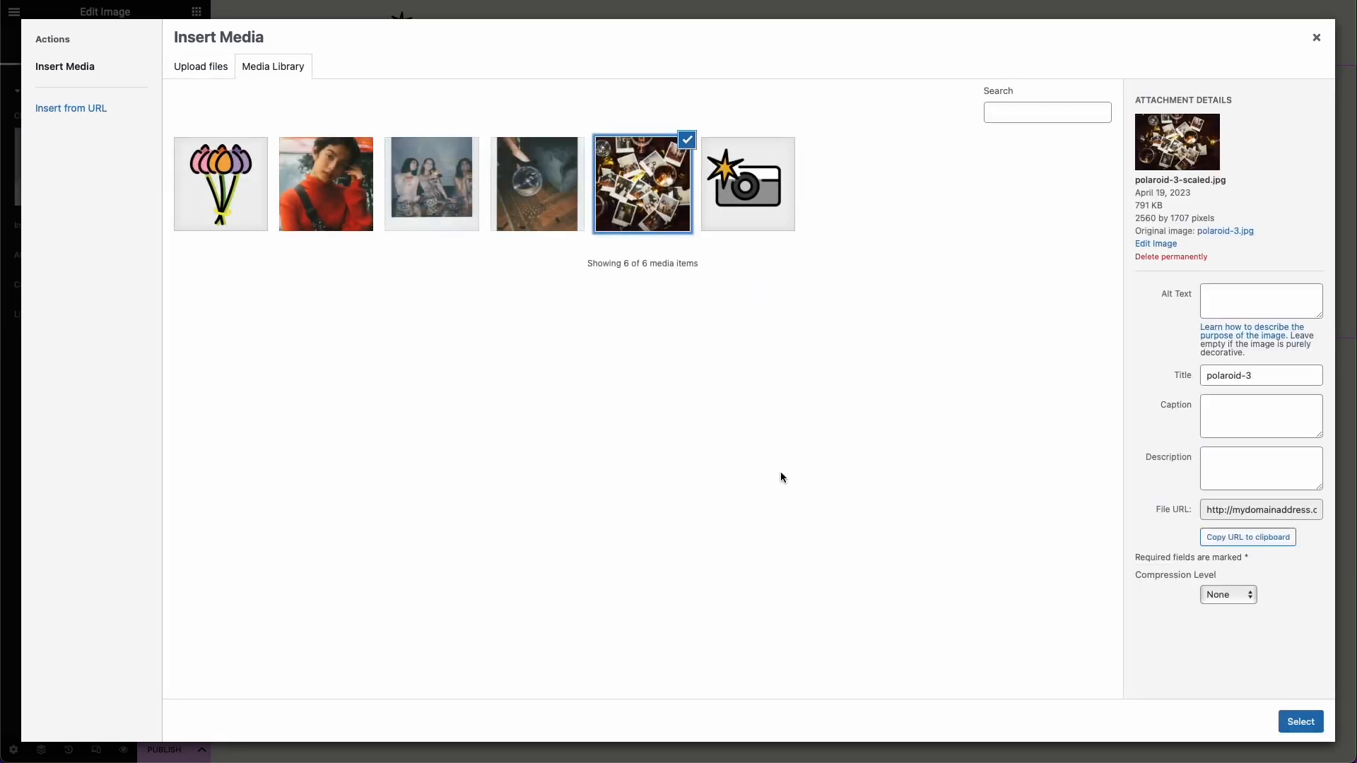
pyautogui.click(1298, 719)
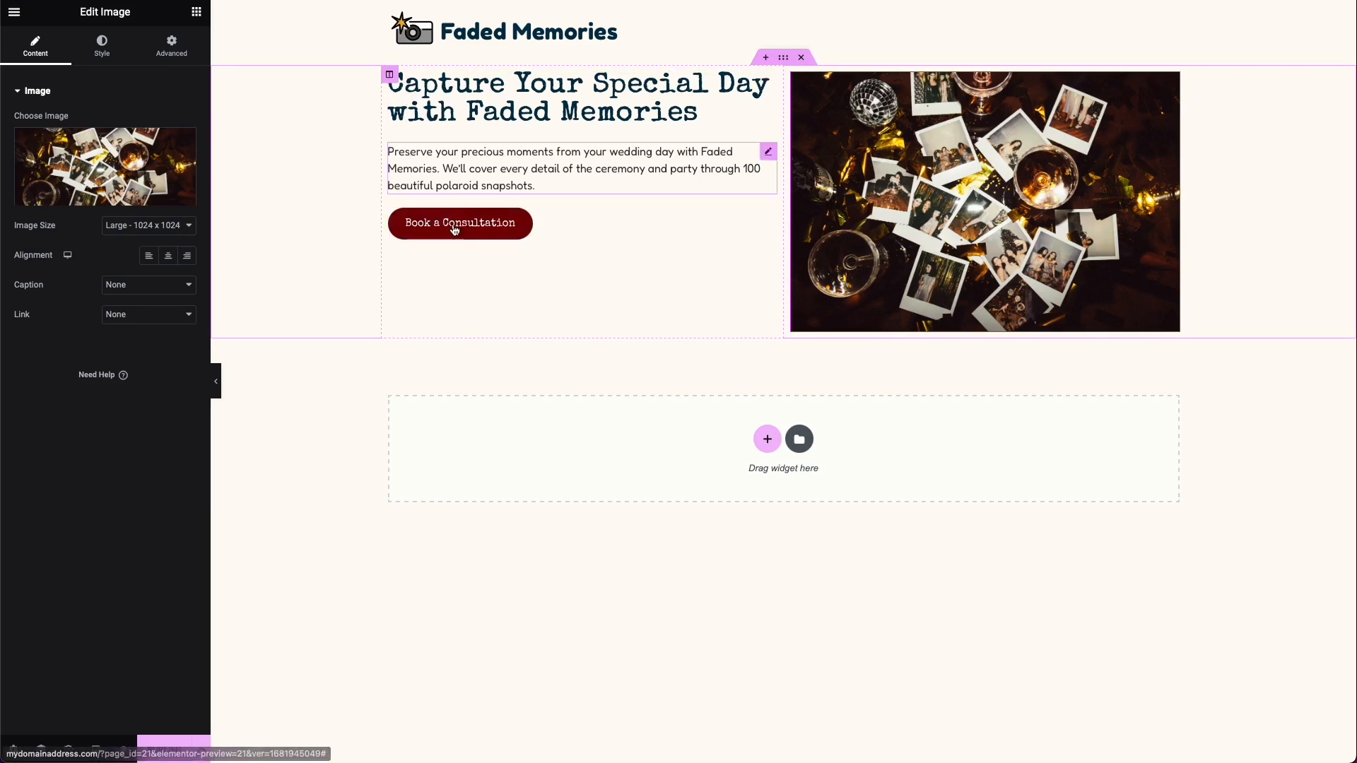
pyautogui.click(389, 75)
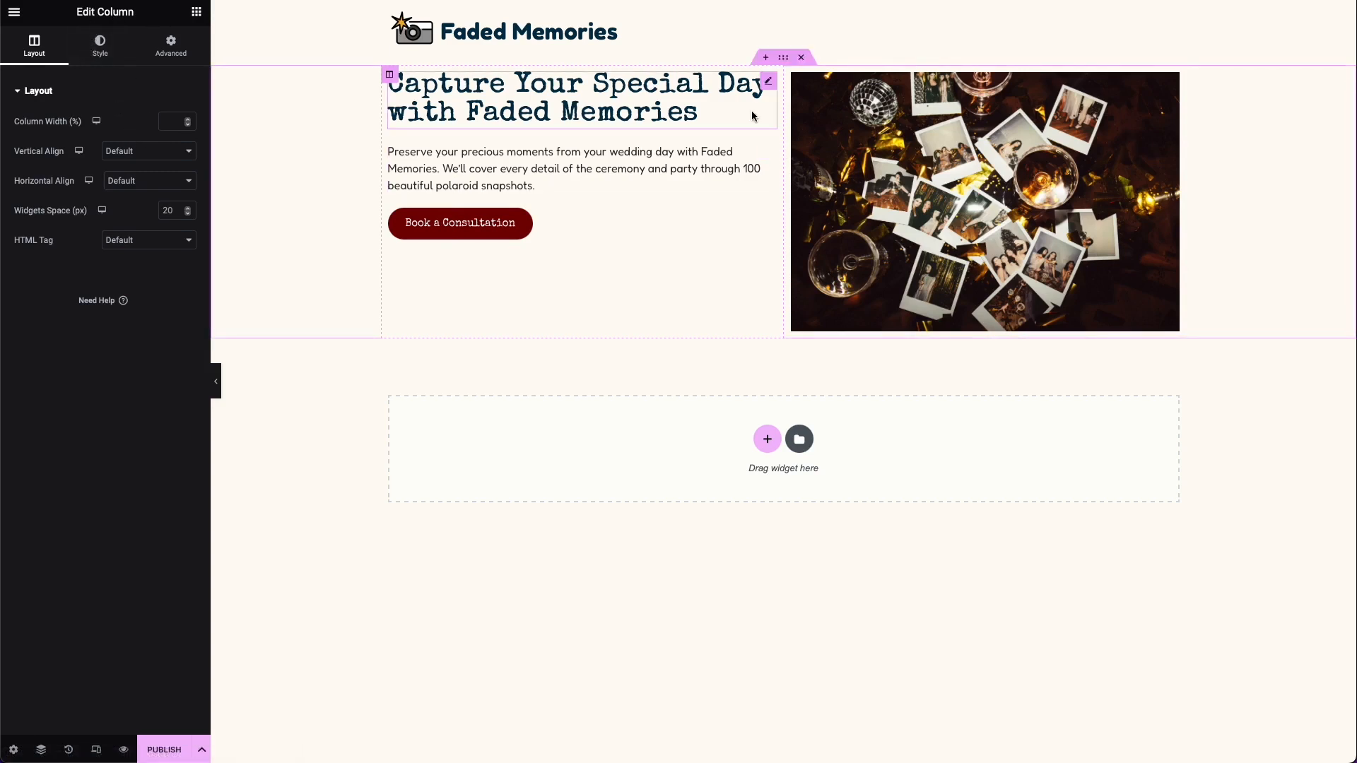
pyautogui.click(783, 61)
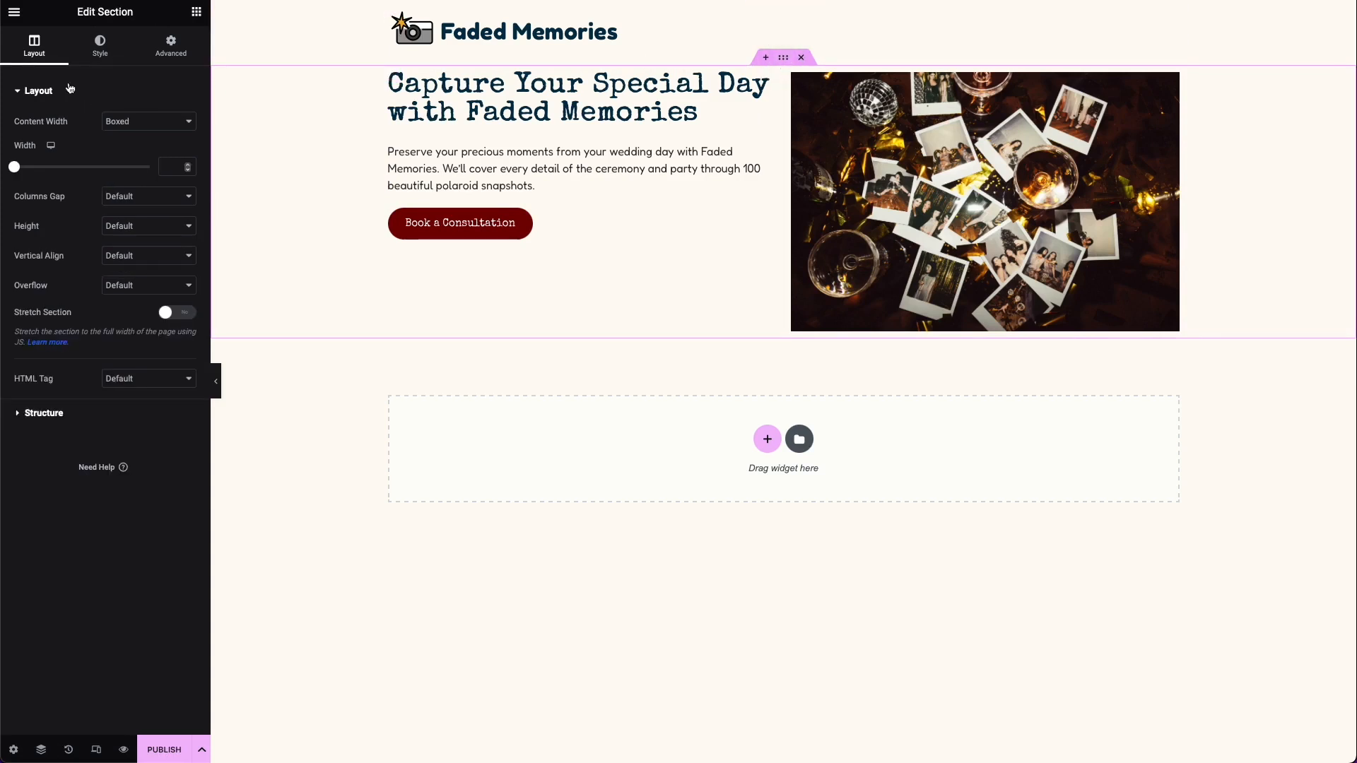
pyautogui.click(120, 58)
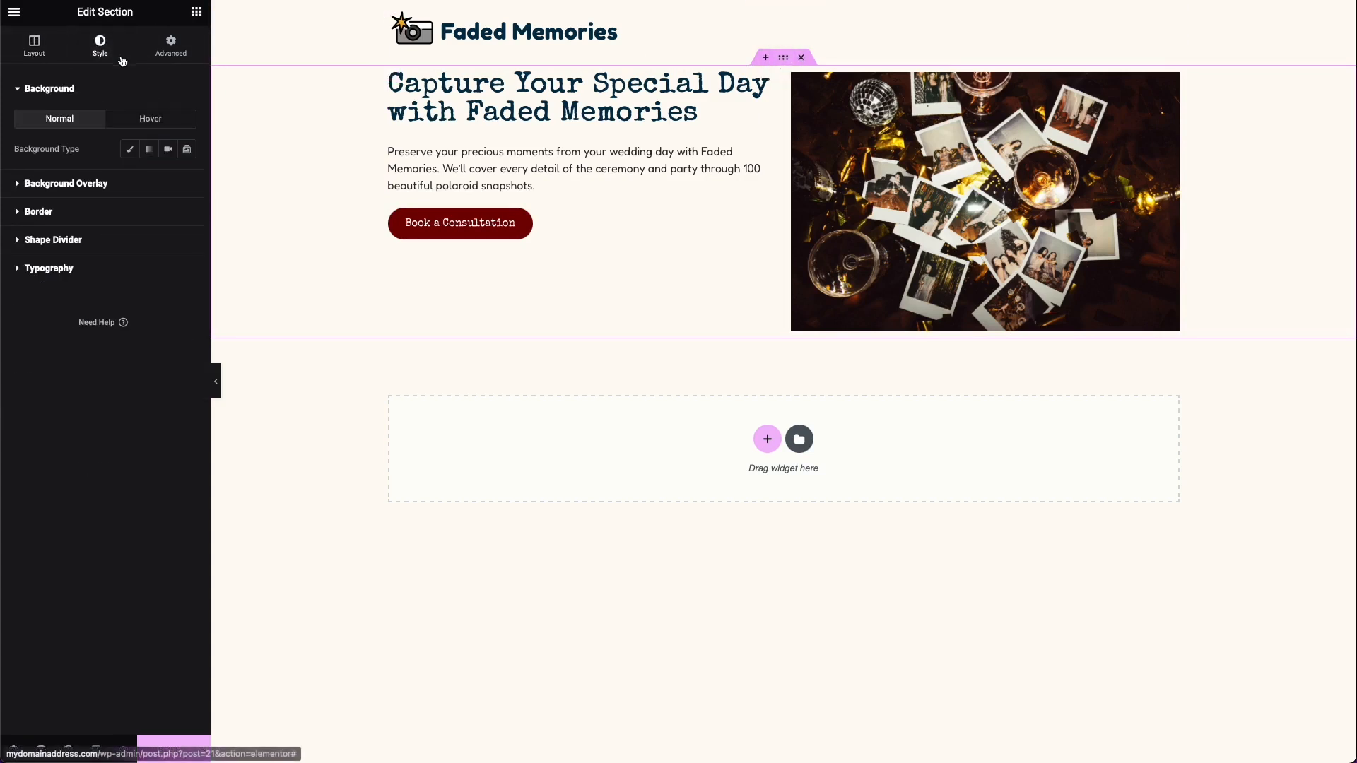
pyautogui.click(171, 46)
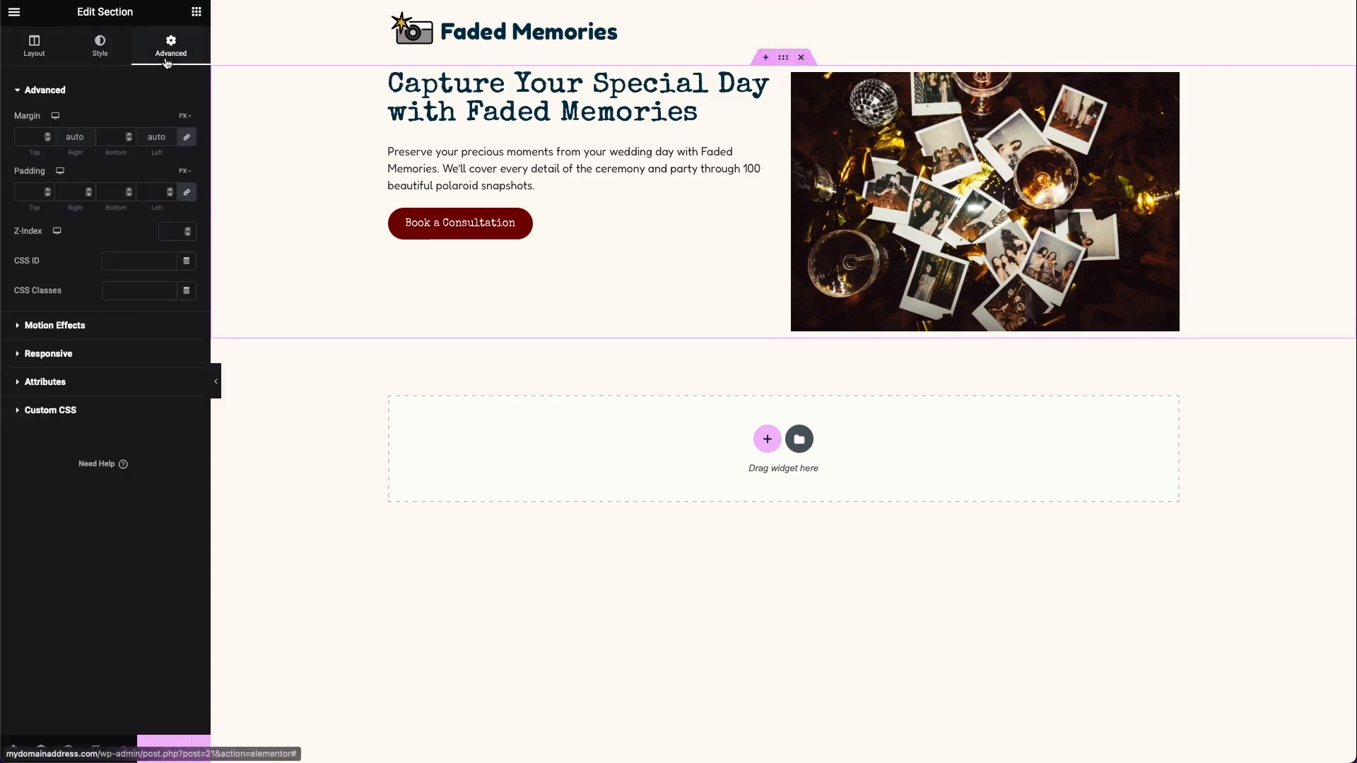
# Step: Set the vertical alignment of the hero's left column to Middle
pyautogui.click(389, 77)
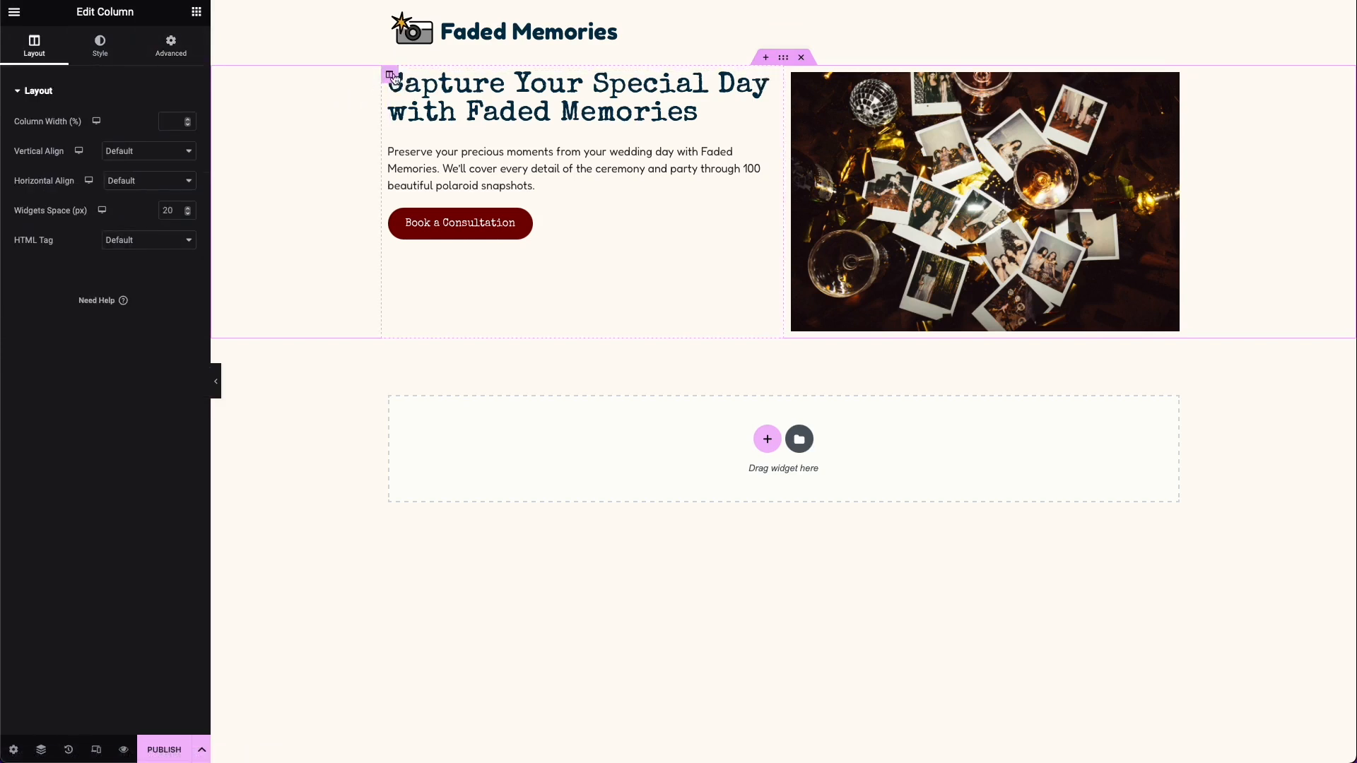
pyautogui.click(119, 151)
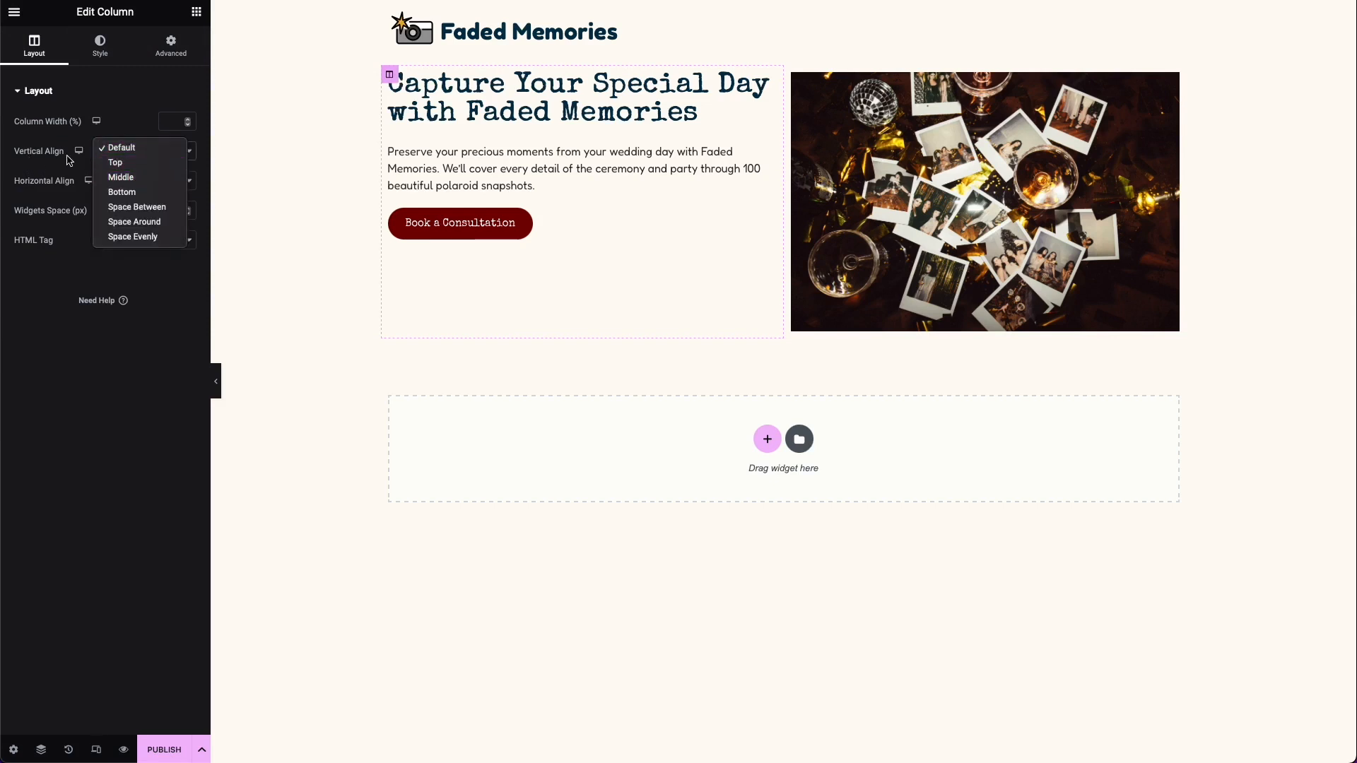
pyautogui.click(151, 178)
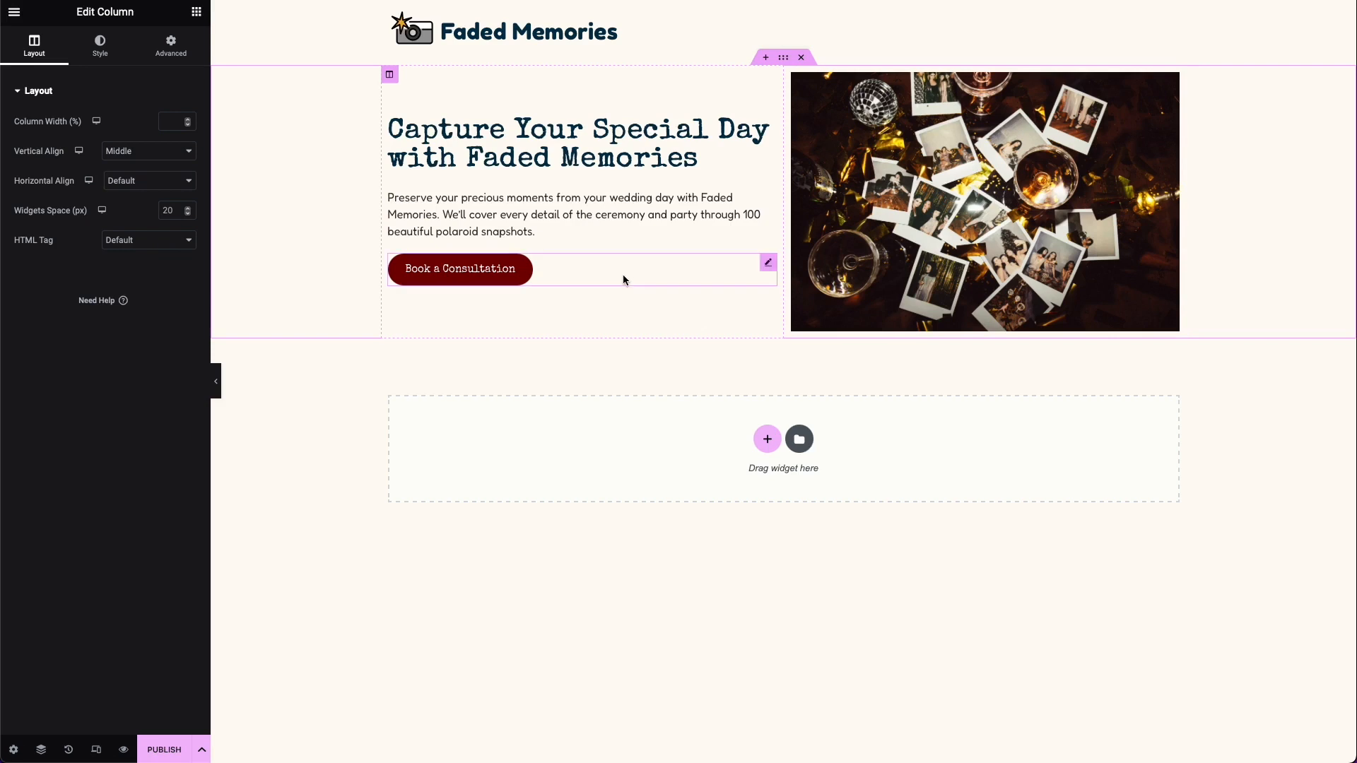
# Step: Add a section with three equal columns below the hero and fill its first column with an image, a heading and a text block
pyautogui.click(763, 447)
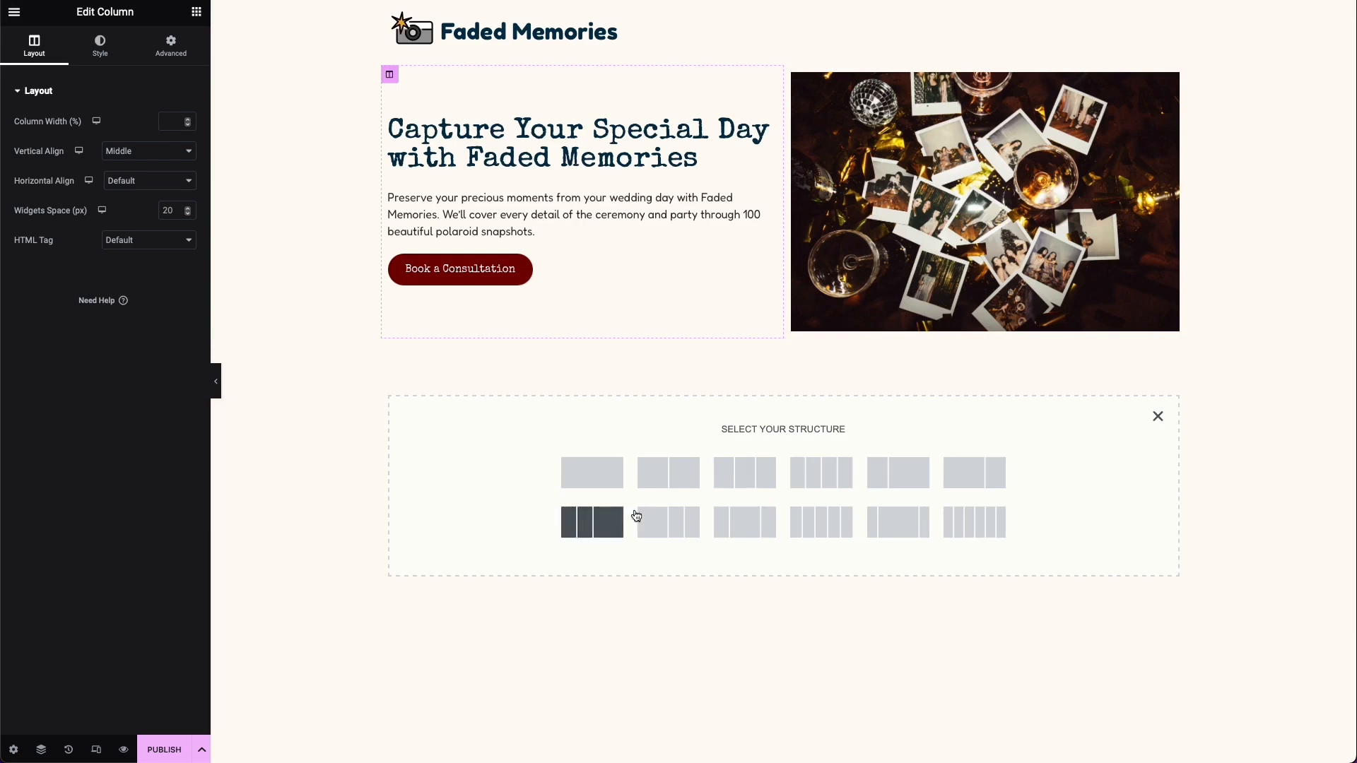
pyautogui.click(732, 487)
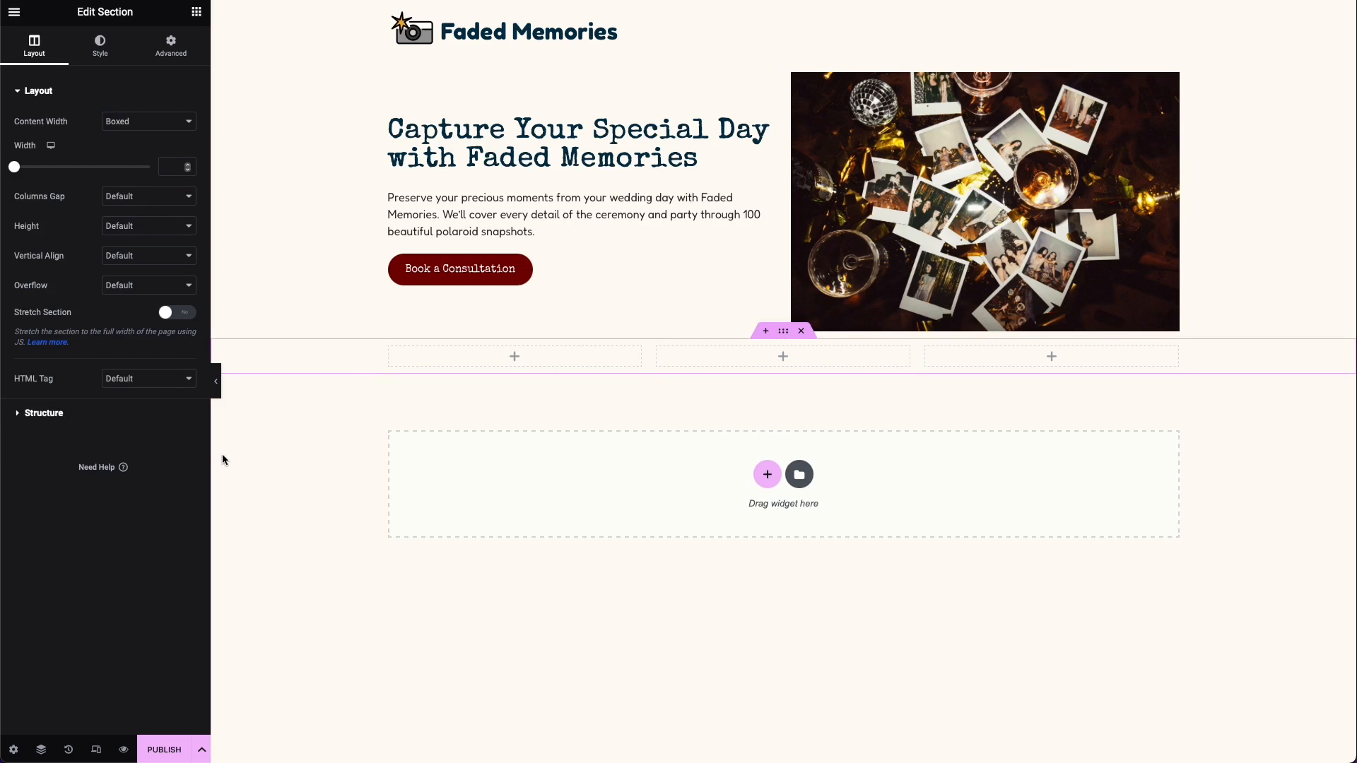
pyautogui.click(197, 11)
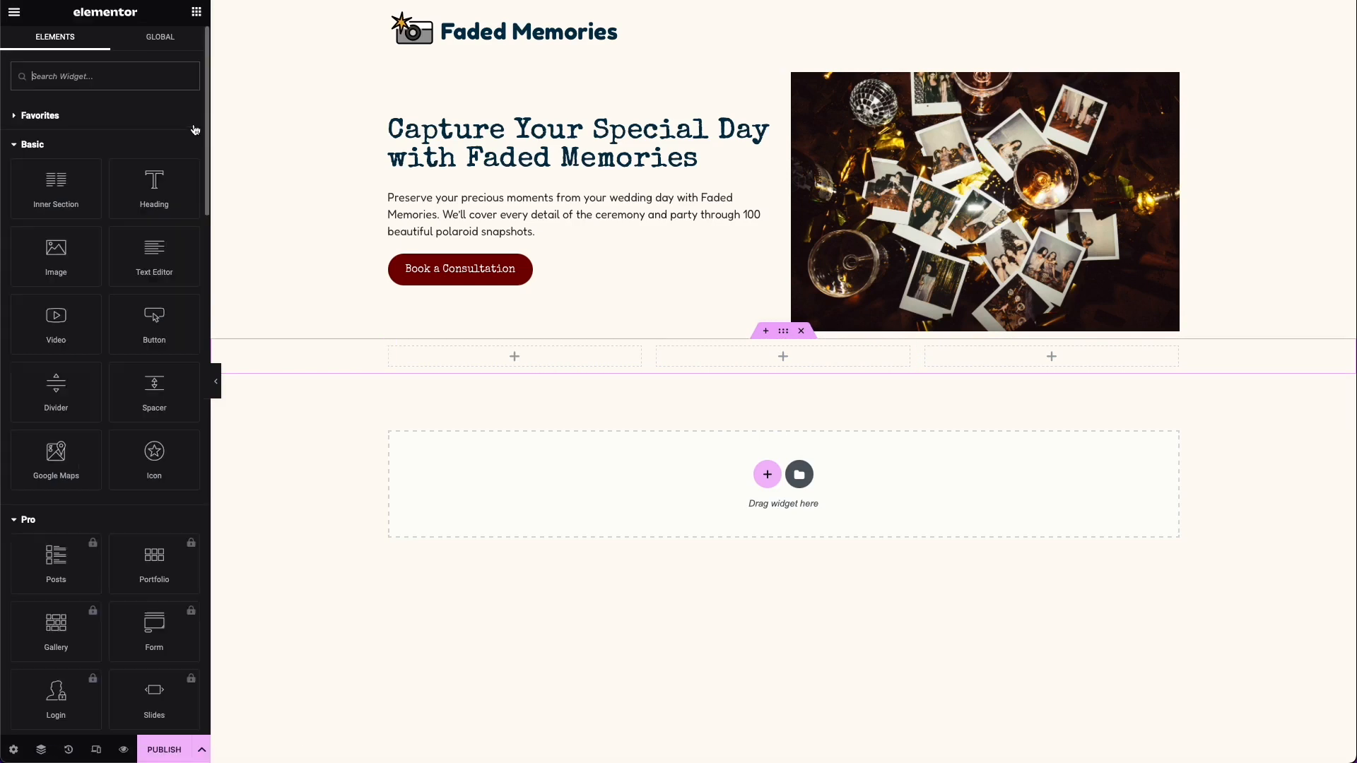
pyautogui.moveTo(154, 185); pyautogui.dragTo(514, 375)
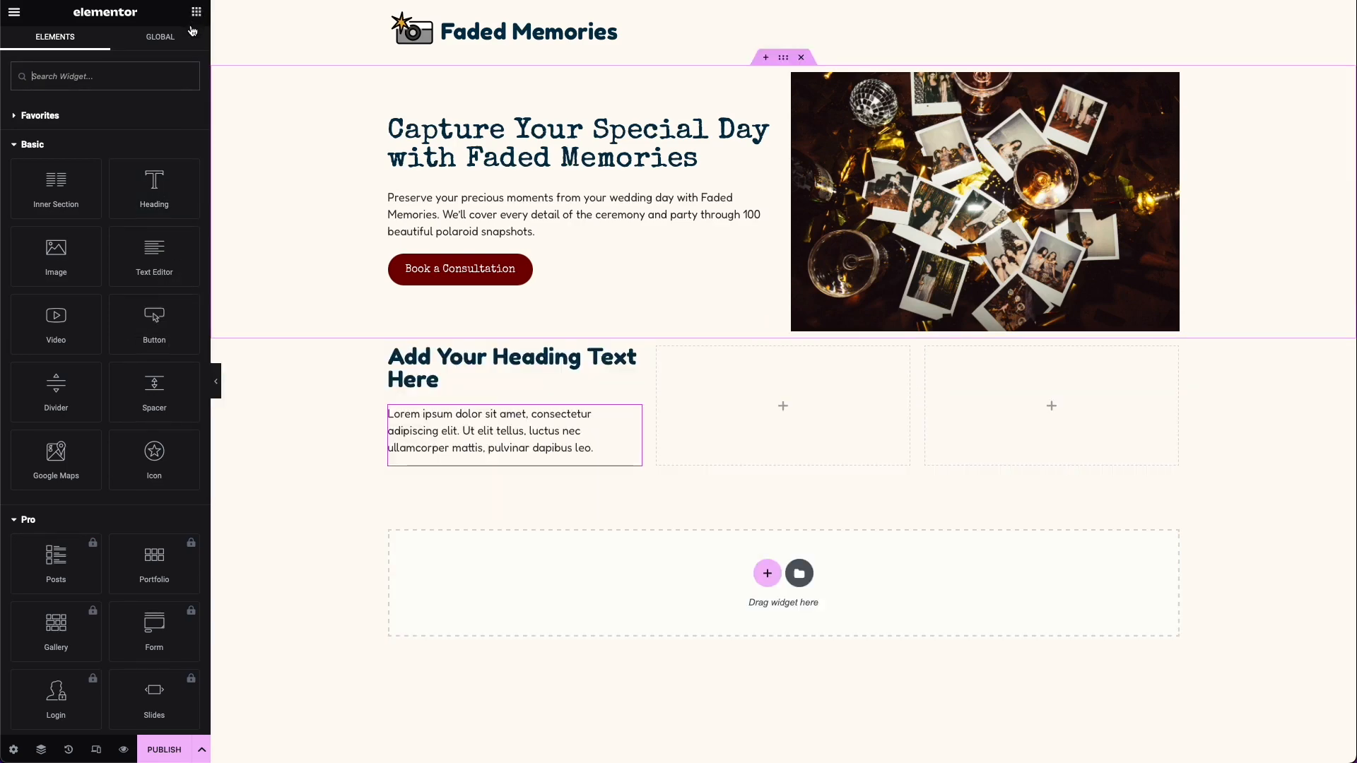
pyautogui.moveTo(60, 263); pyautogui.dragTo(479, 362)
# Step: Copy the filled first column and paste it twice after the empty middle column
pyautogui.rightClick(384, 279)
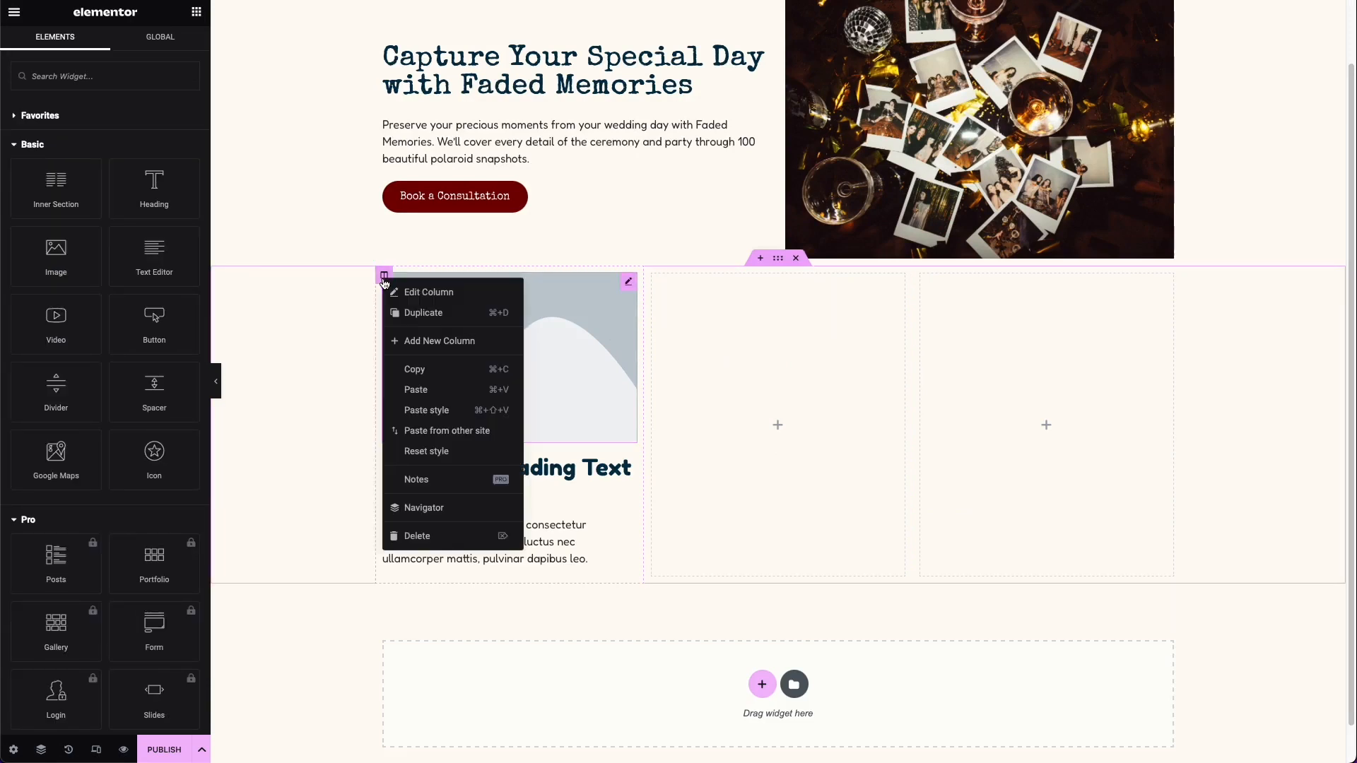
pyautogui.rightClick(653, 276)
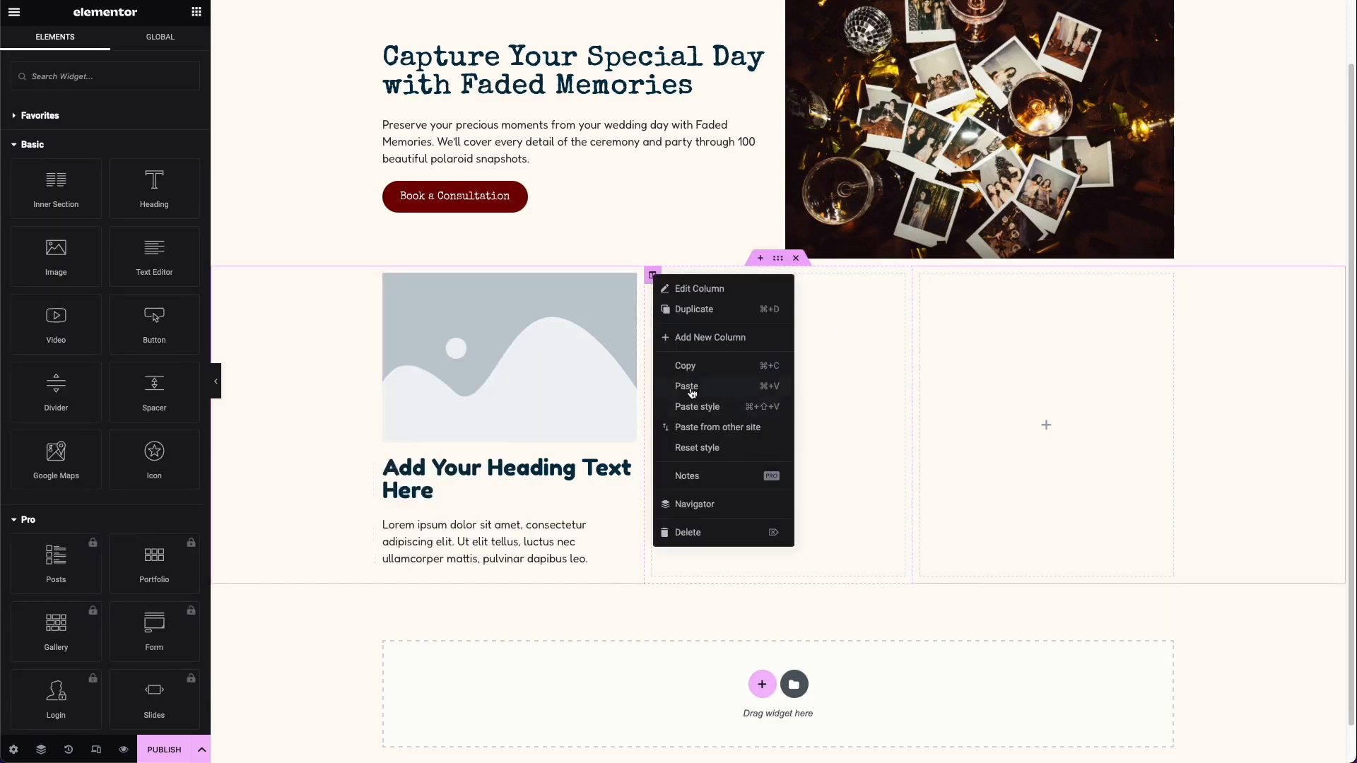
pyautogui.click(692, 392)
pyautogui.rightClick(585, 276)
pyautogui.click(638, 382)
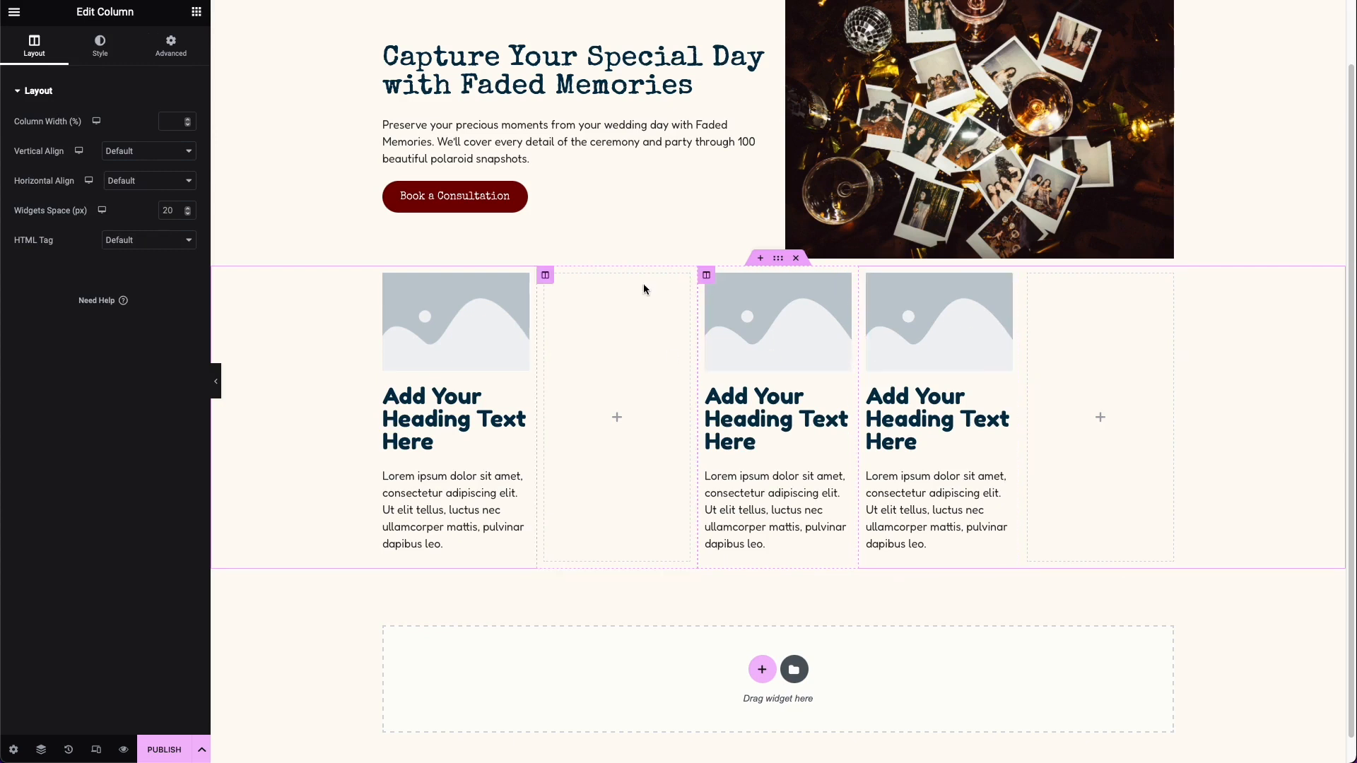
# Step: Delete the two empty columns from the section so that only the three filled columns remain
pyautogui.rightClick(545, 277)
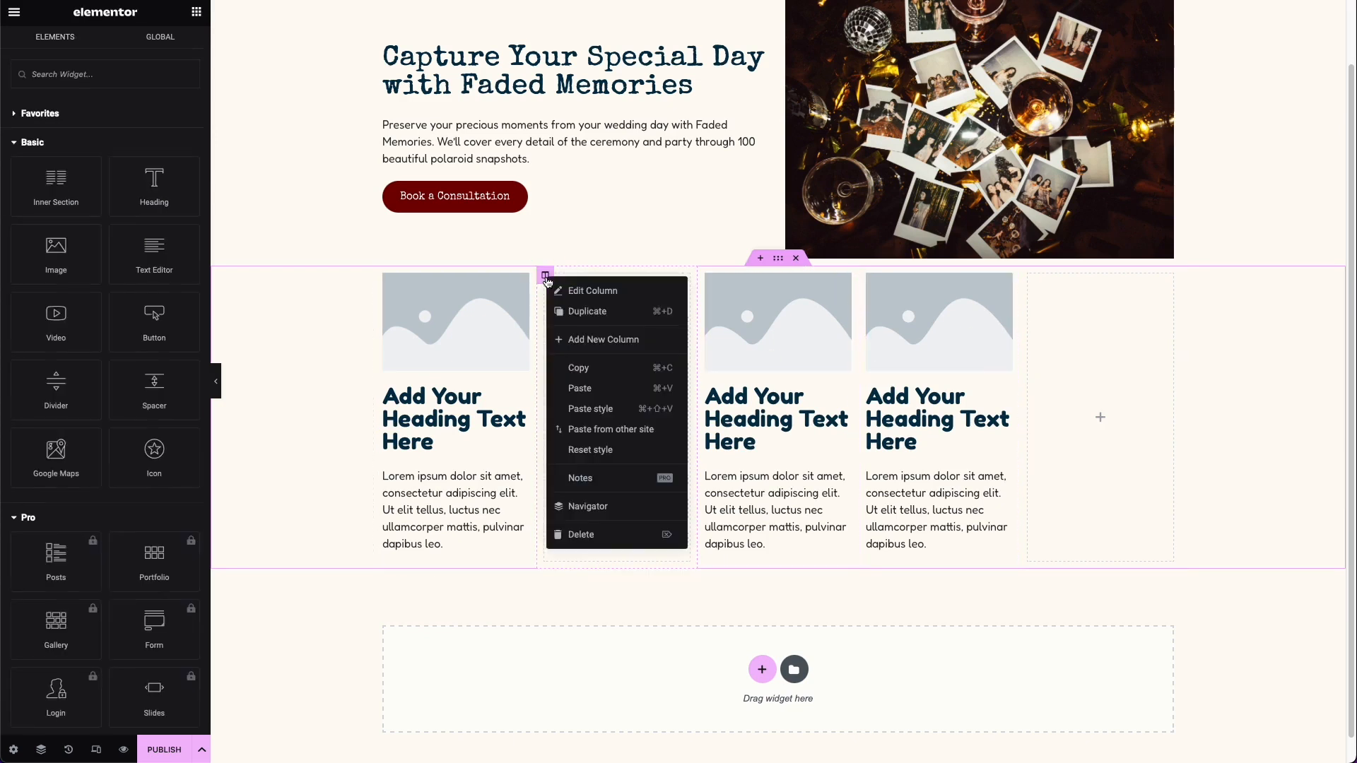
pyautogui.click(591, 535)
pyautogui.rightClick(989, 276)
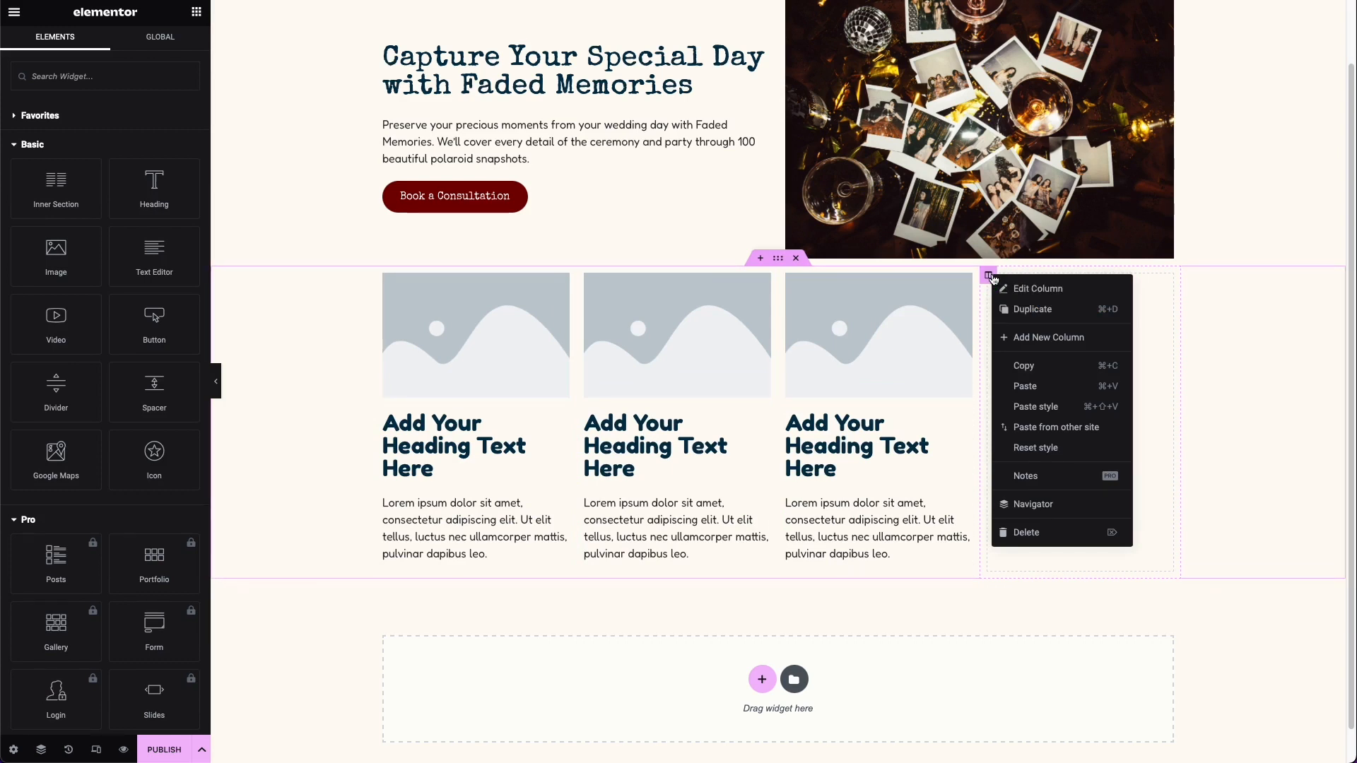
pyautogui.click(1030, 532)
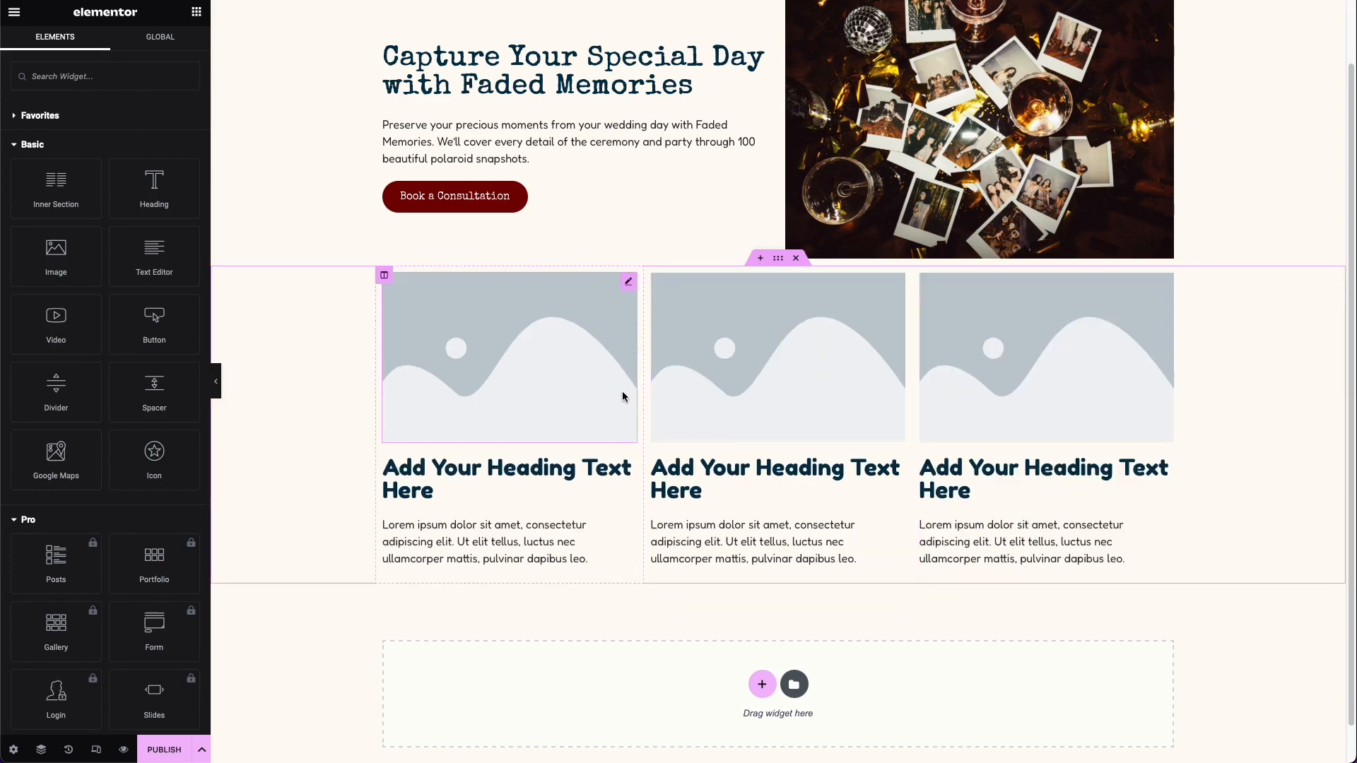
# Step: Move the middle column's image below its heading and text block
pyautogui.click(898, 284)
pyautogui.moveTo(898, 284); pyautogui.dragTo(851, 405)
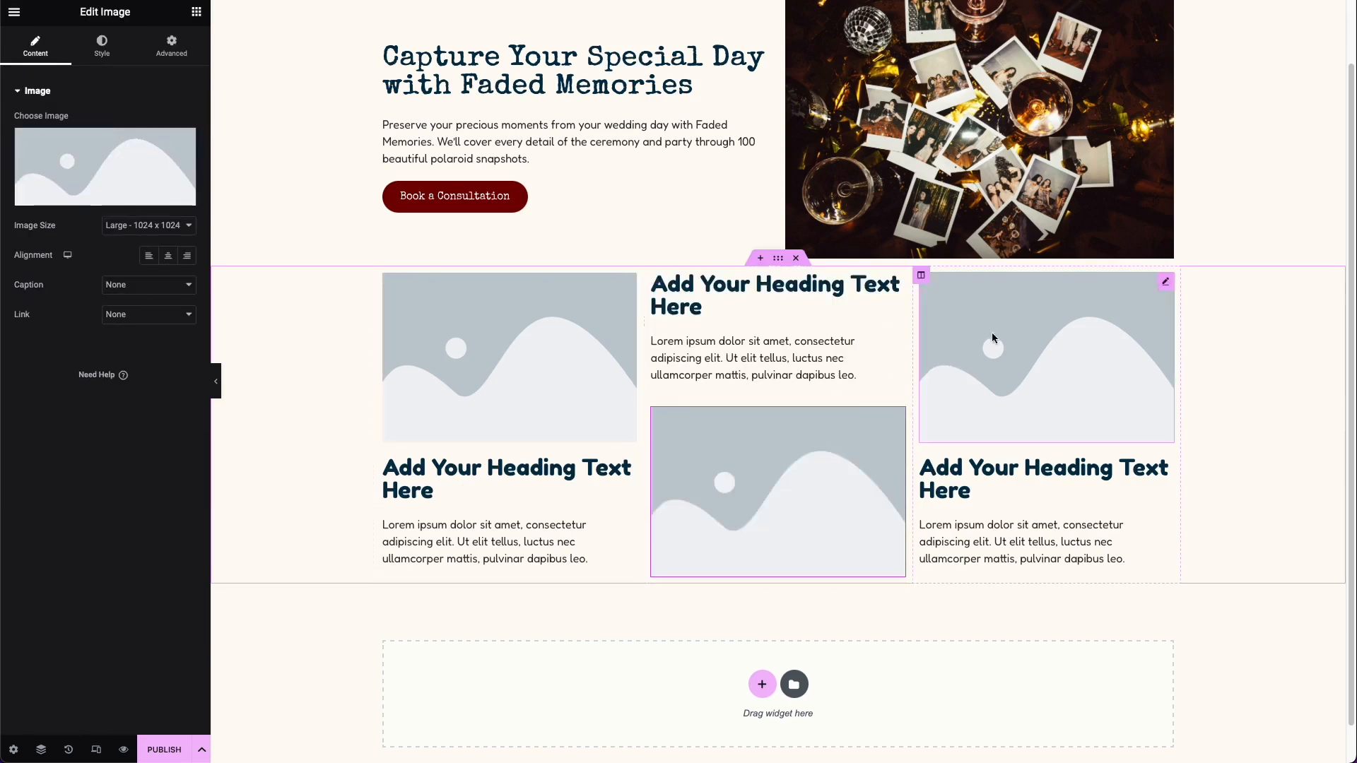
# Step: Replace the three columns' placeholders with two polaroid photos, the tulip bouquet and their own headings and texts, such as "A Unique Momento for You to Cherish"
pyautogui.scroll(1, 821, 452)
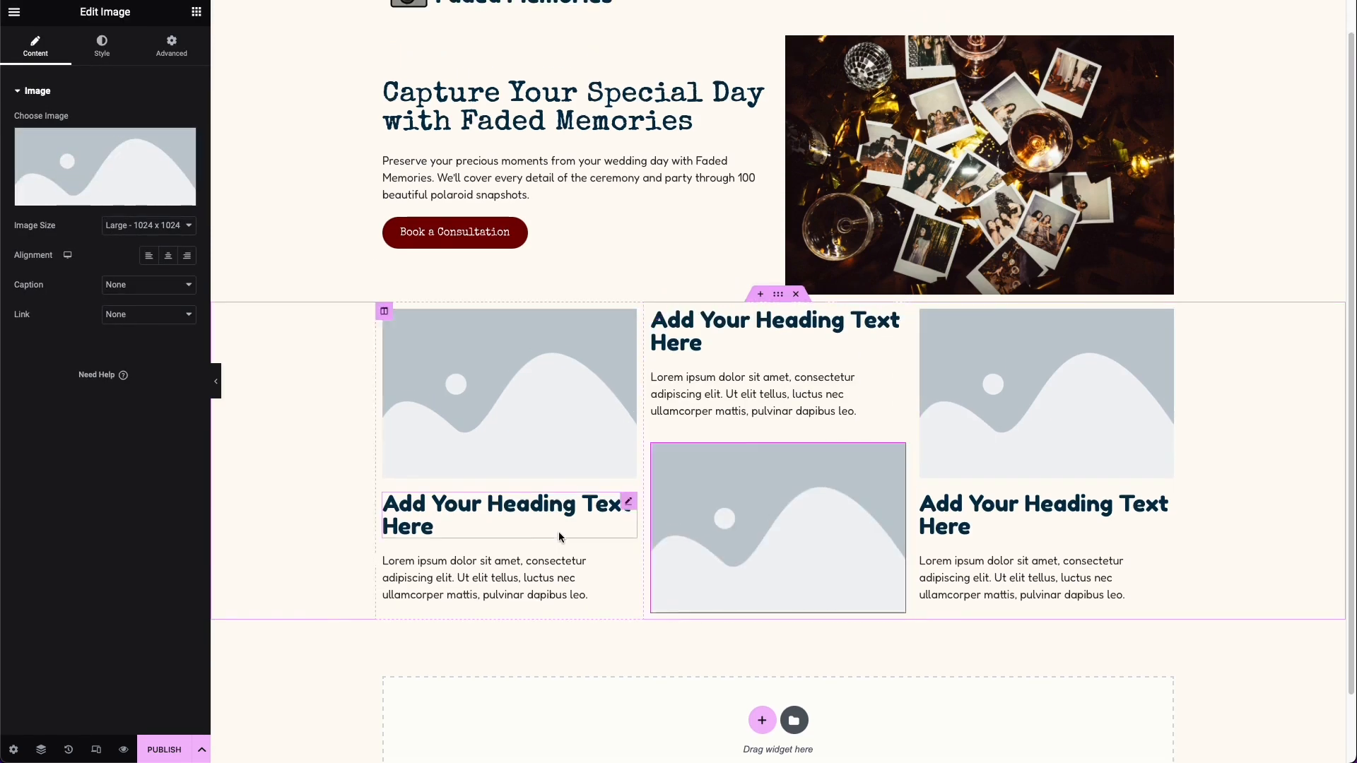
pyautogui.click(550, 524)
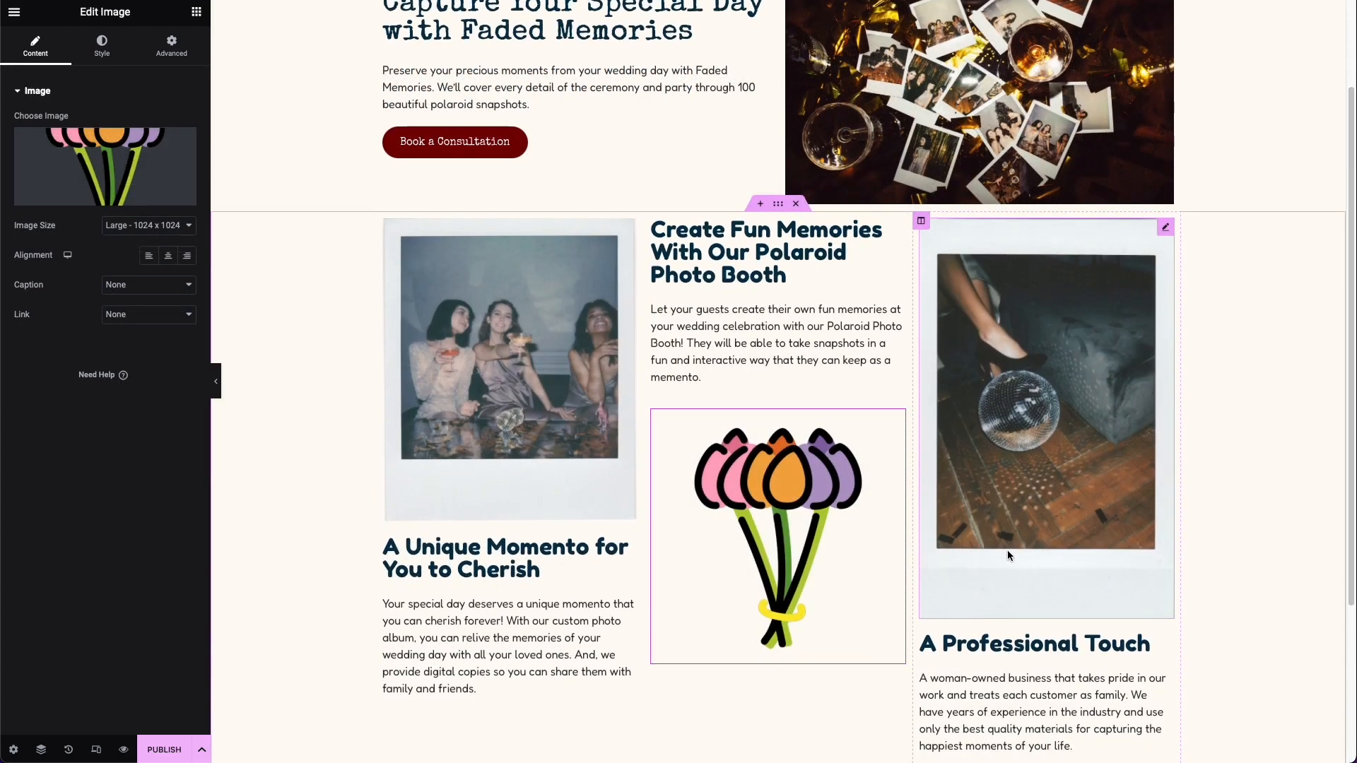
pyautogui.scroll(-3, 1007, 550)
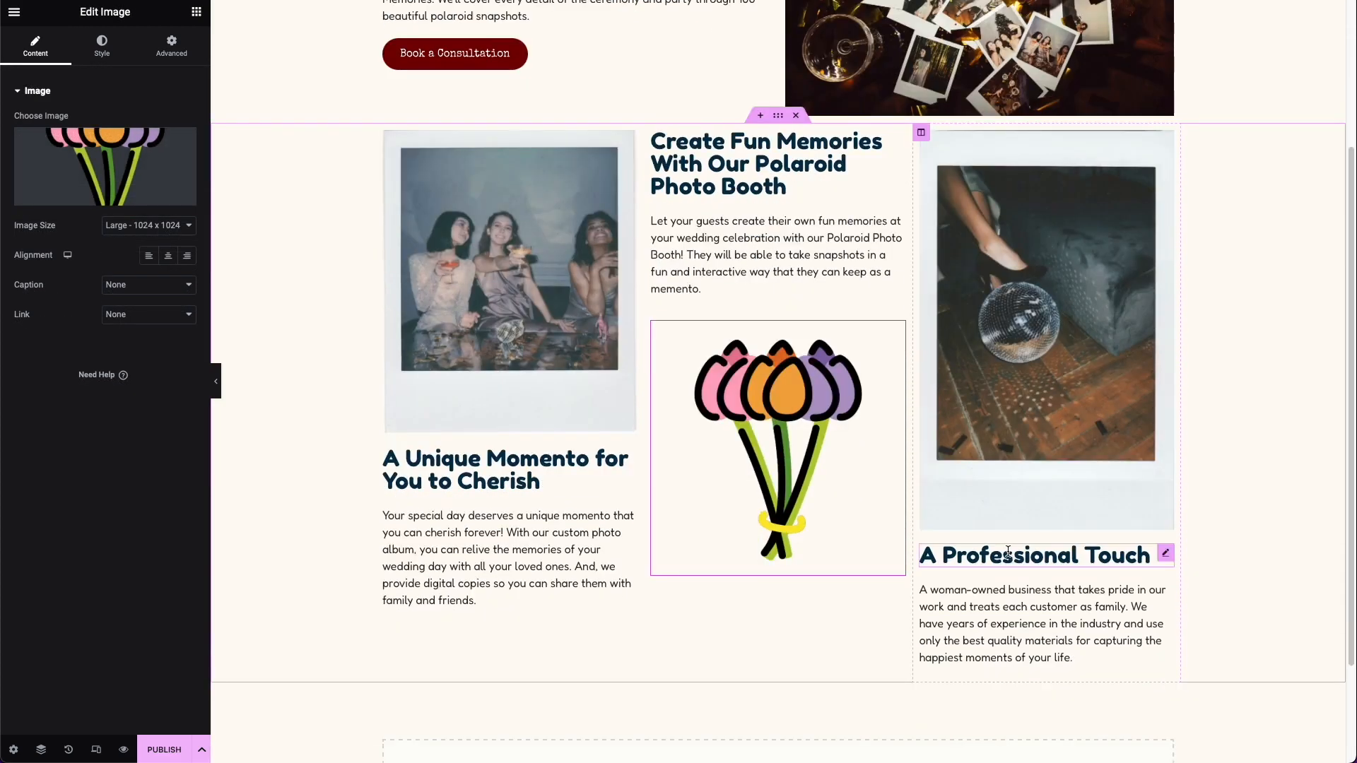
# Step: Set the vertical alignment of the first and middle columns in the three-column section to Middle
pyautogui.scroll(1, 989, 548)
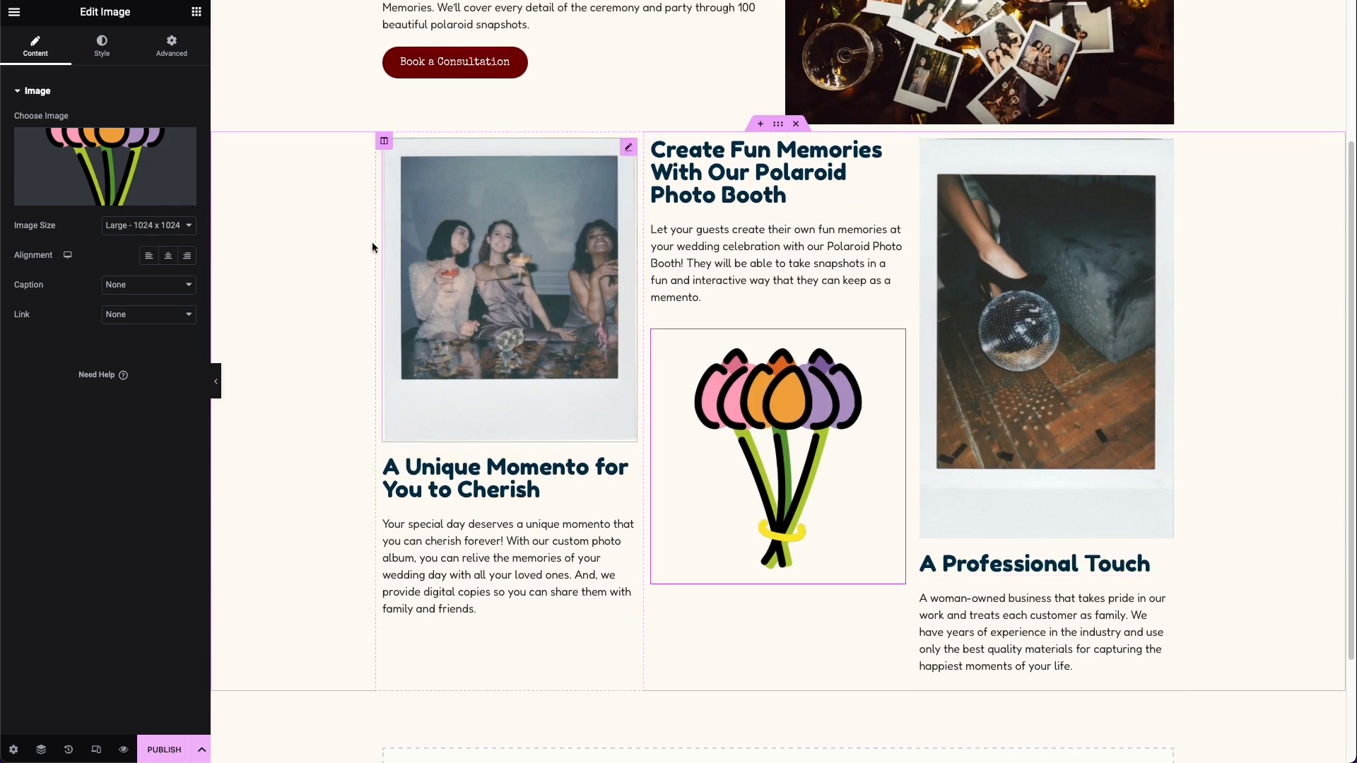
pyautogui.click(386, 141)
pyautogui.click(182, 150)
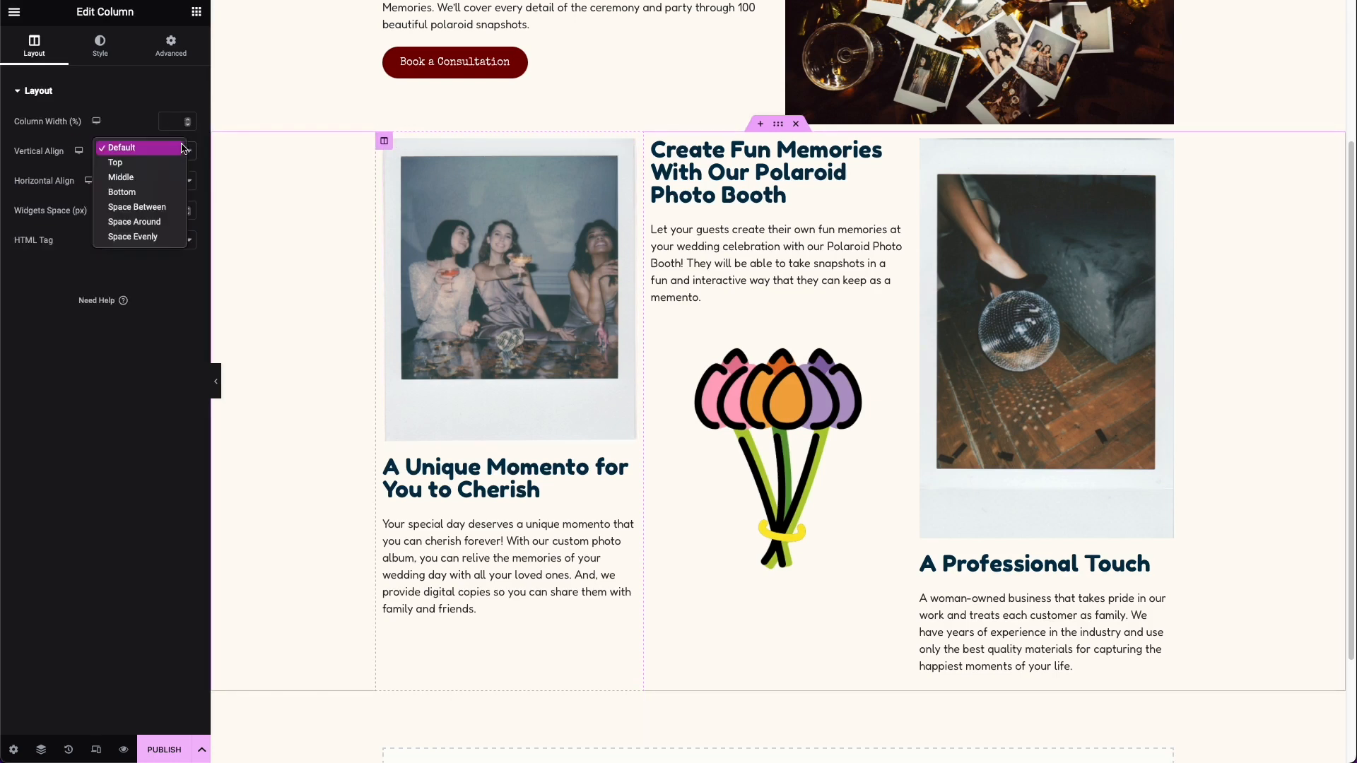
pyautogui.click(175, 176)
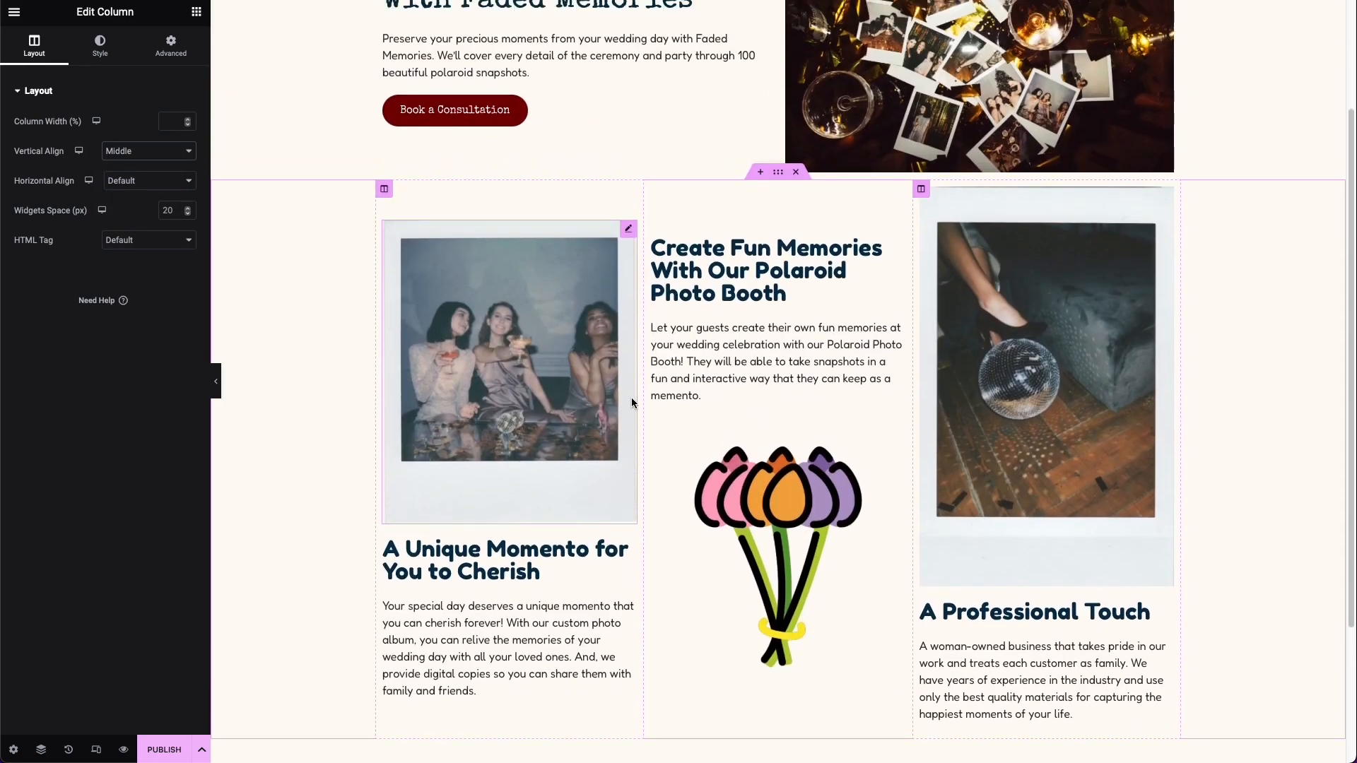
pyautogui.scroll(-2, 632, 403)
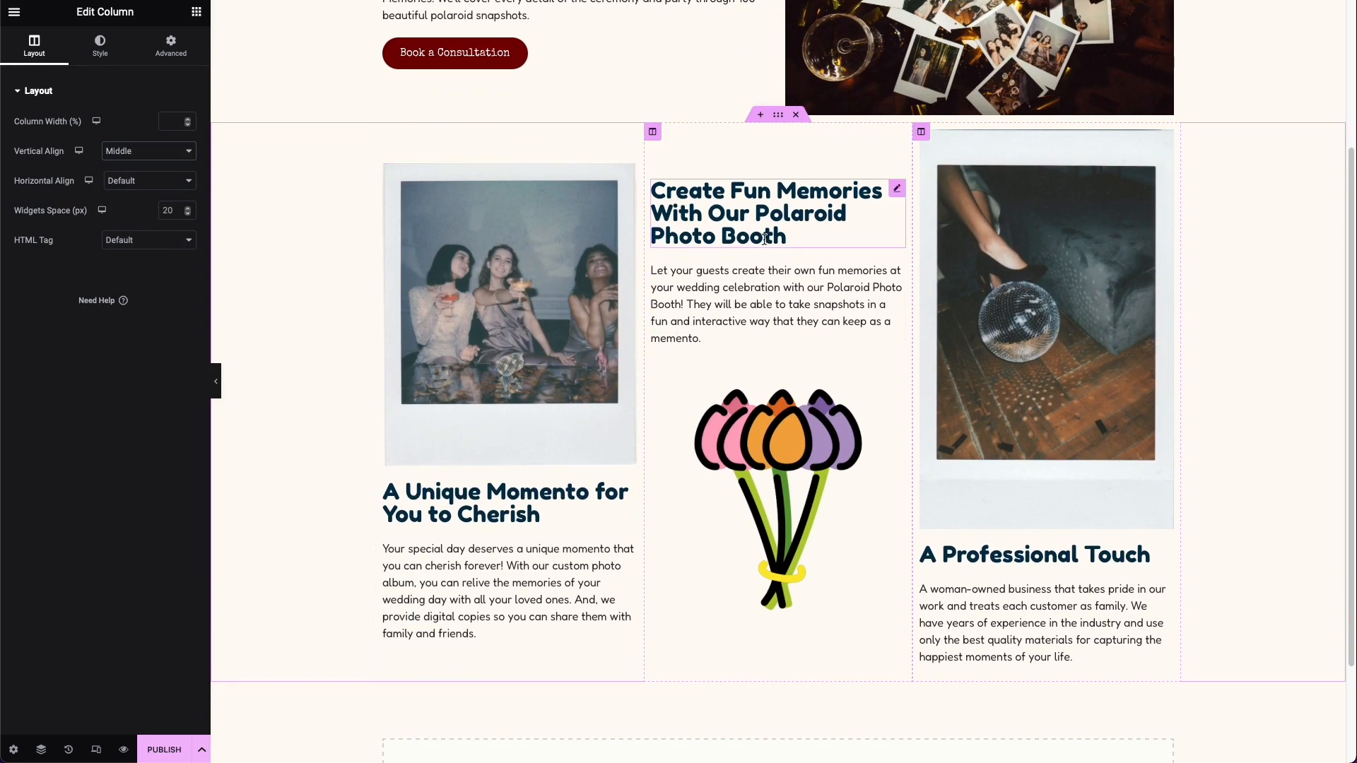
pyautogui.scroll(3, 765, 239)
pyautogui.scroll(2, 704, 268)
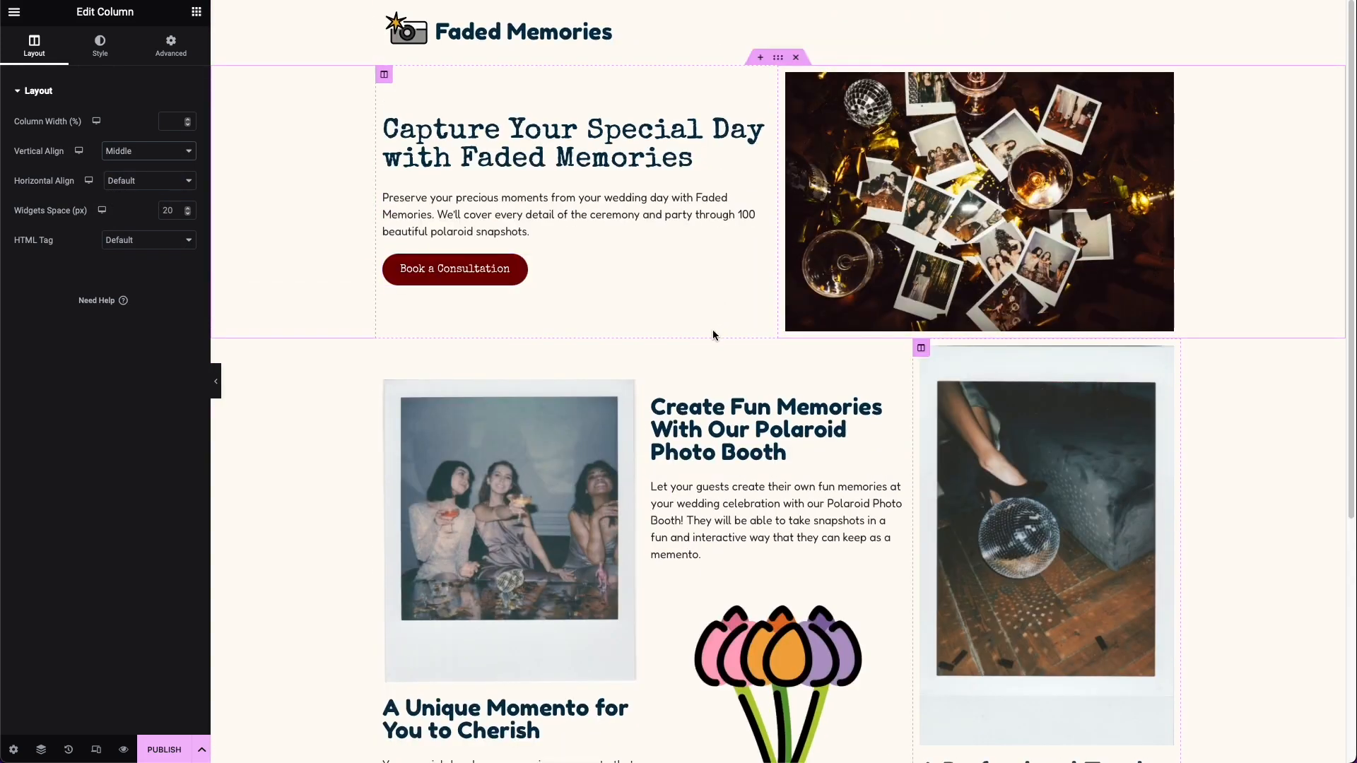
pyautogui.scroll(-4, 769, 375)
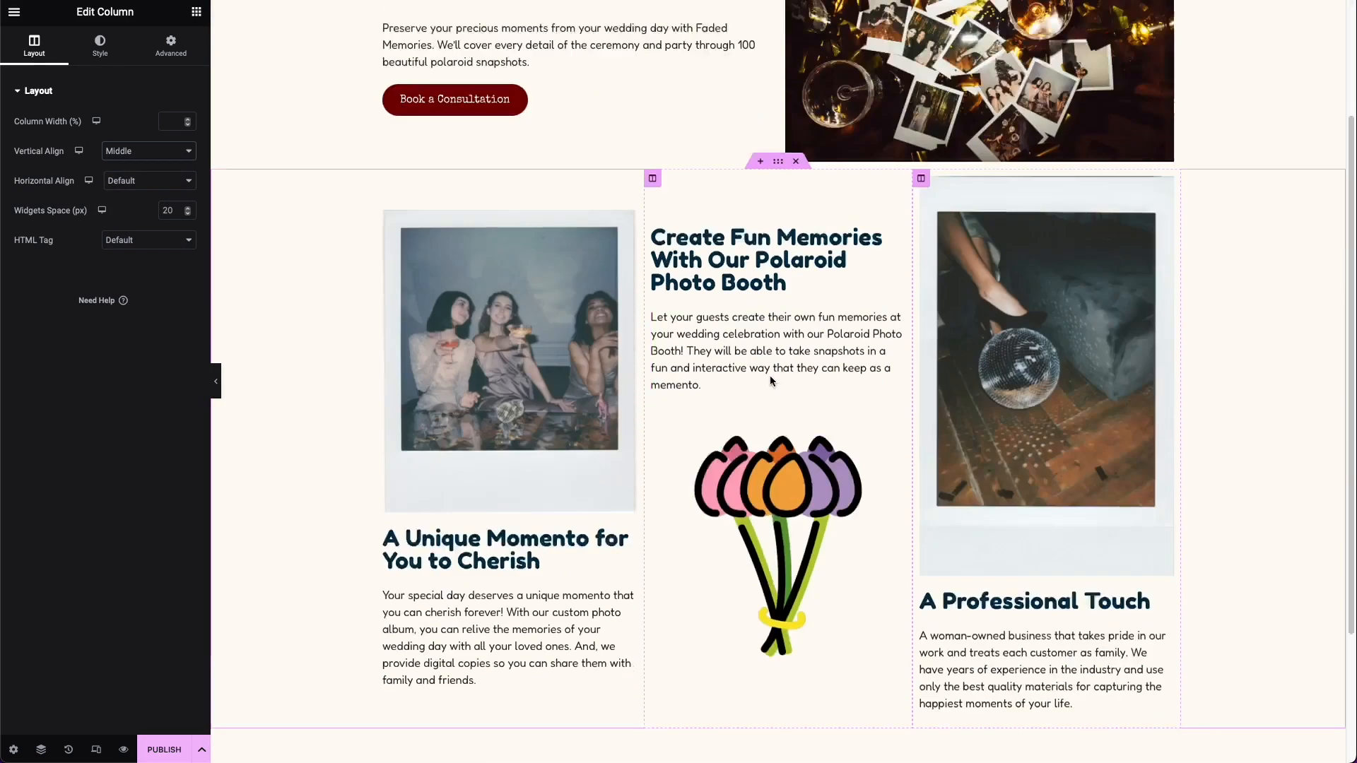
# Step: Give the three-column section a top and bottom margin of 100 px
pyautogui.scroll(1, 737, 343)
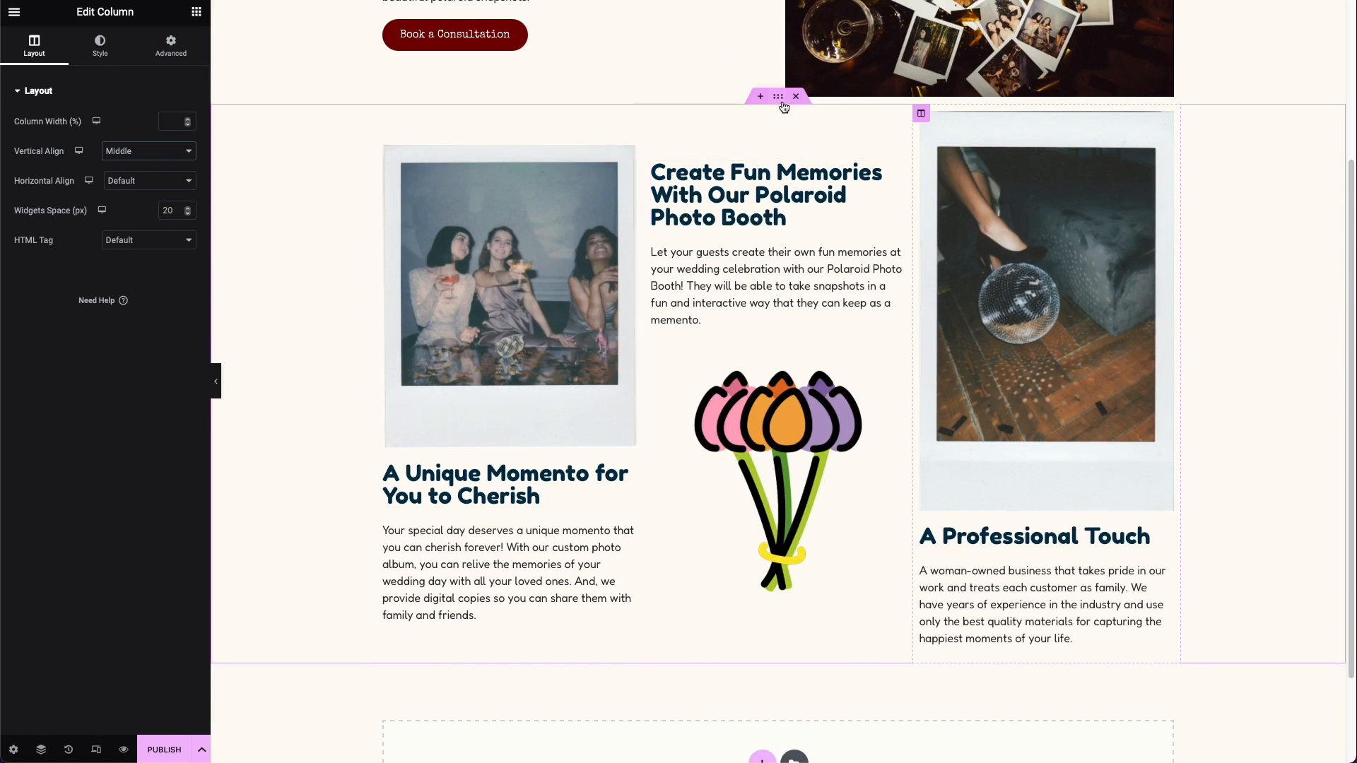
pyautogui.click(780, 99)
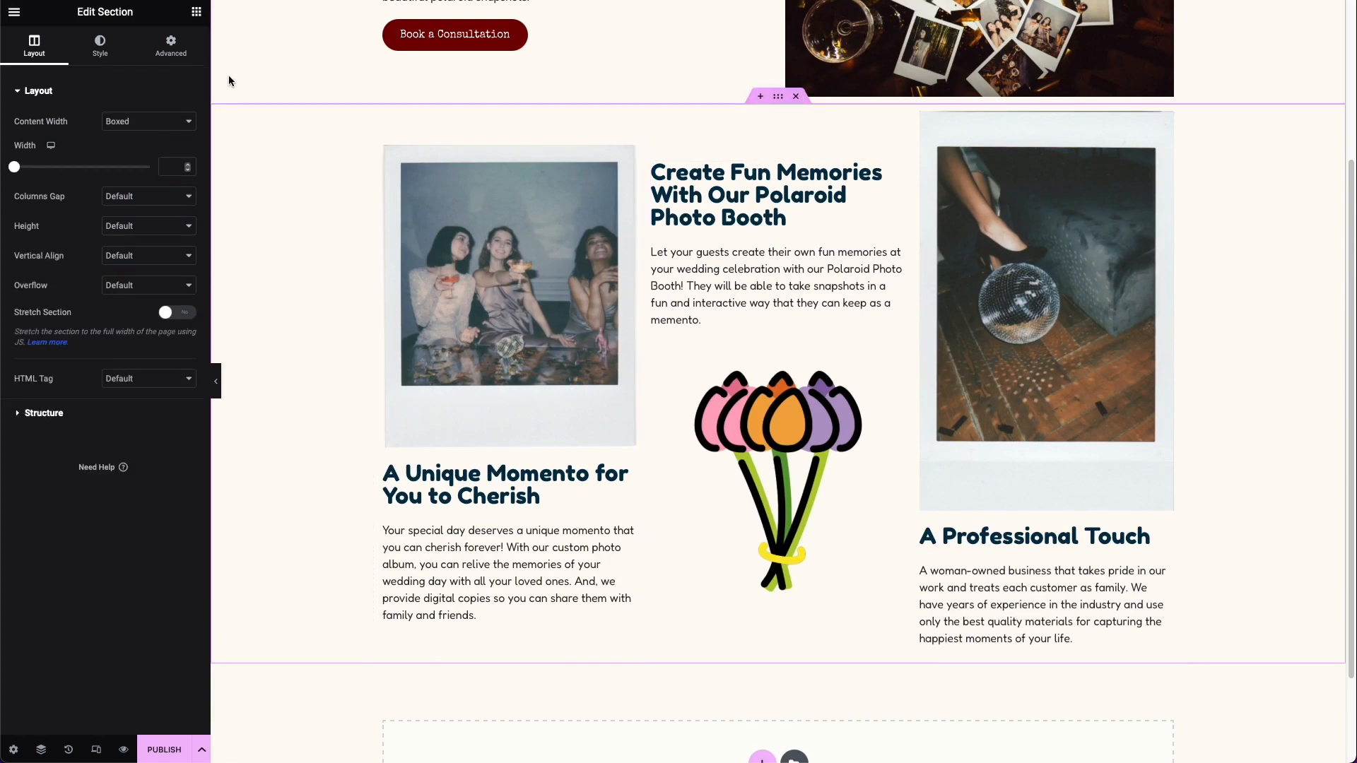
pyautogui.click(166, 57)
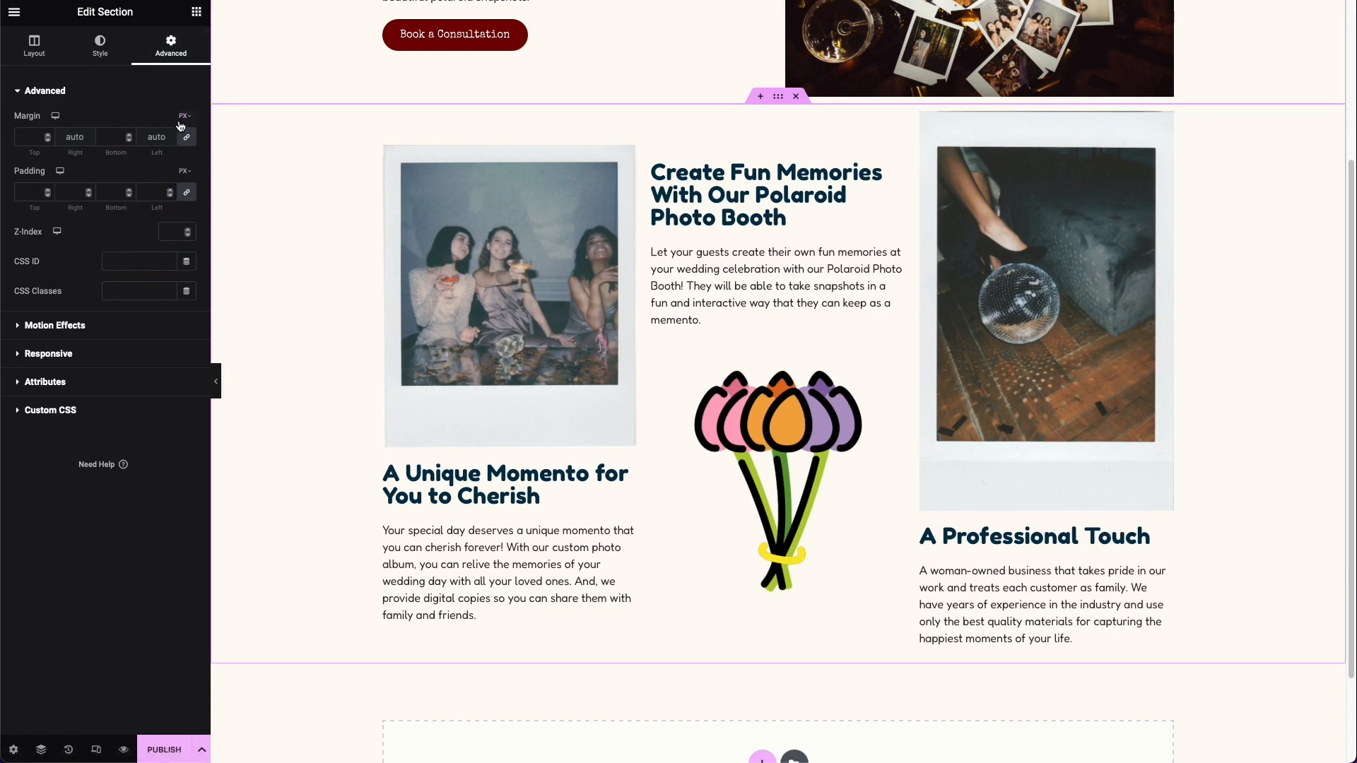
pyautogui.click(24, 135)
pyautogui.write('100')
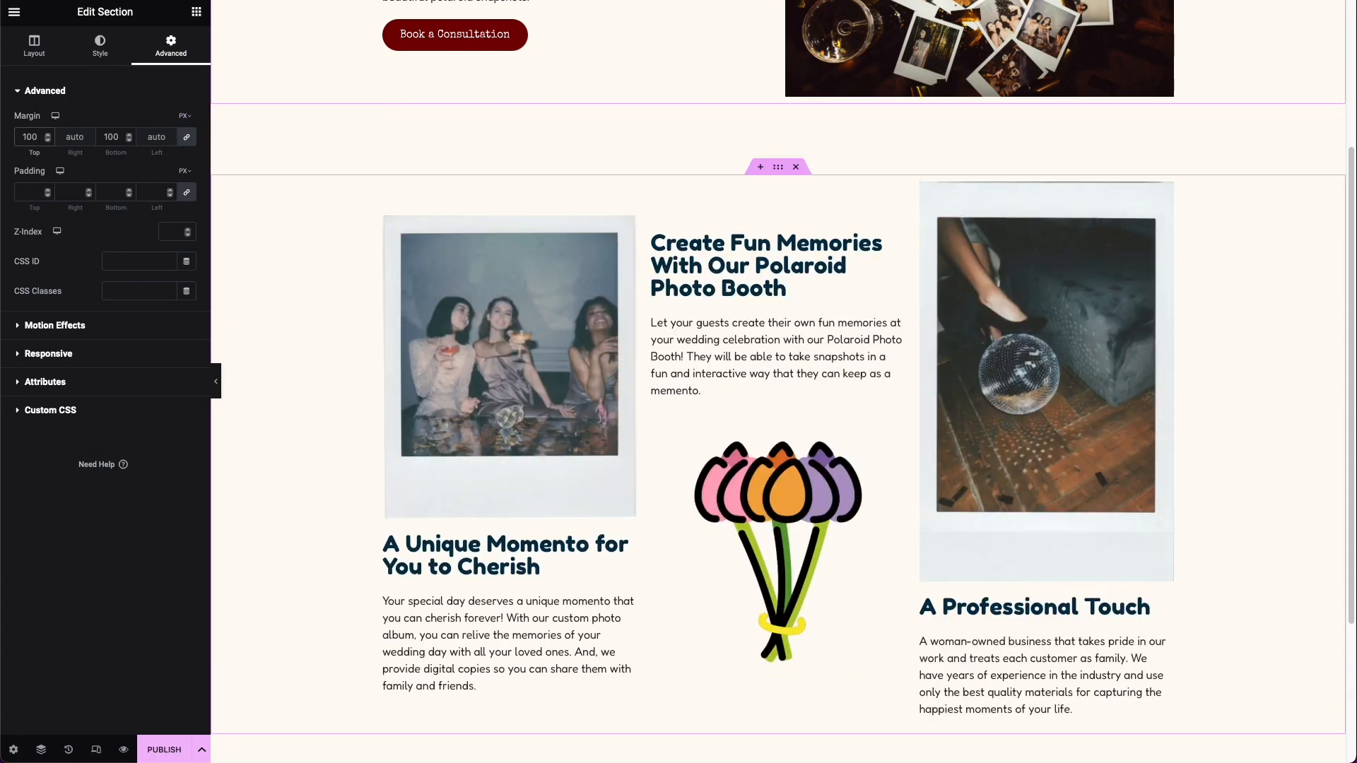
pyautogui.scroll(3, 409, 292)
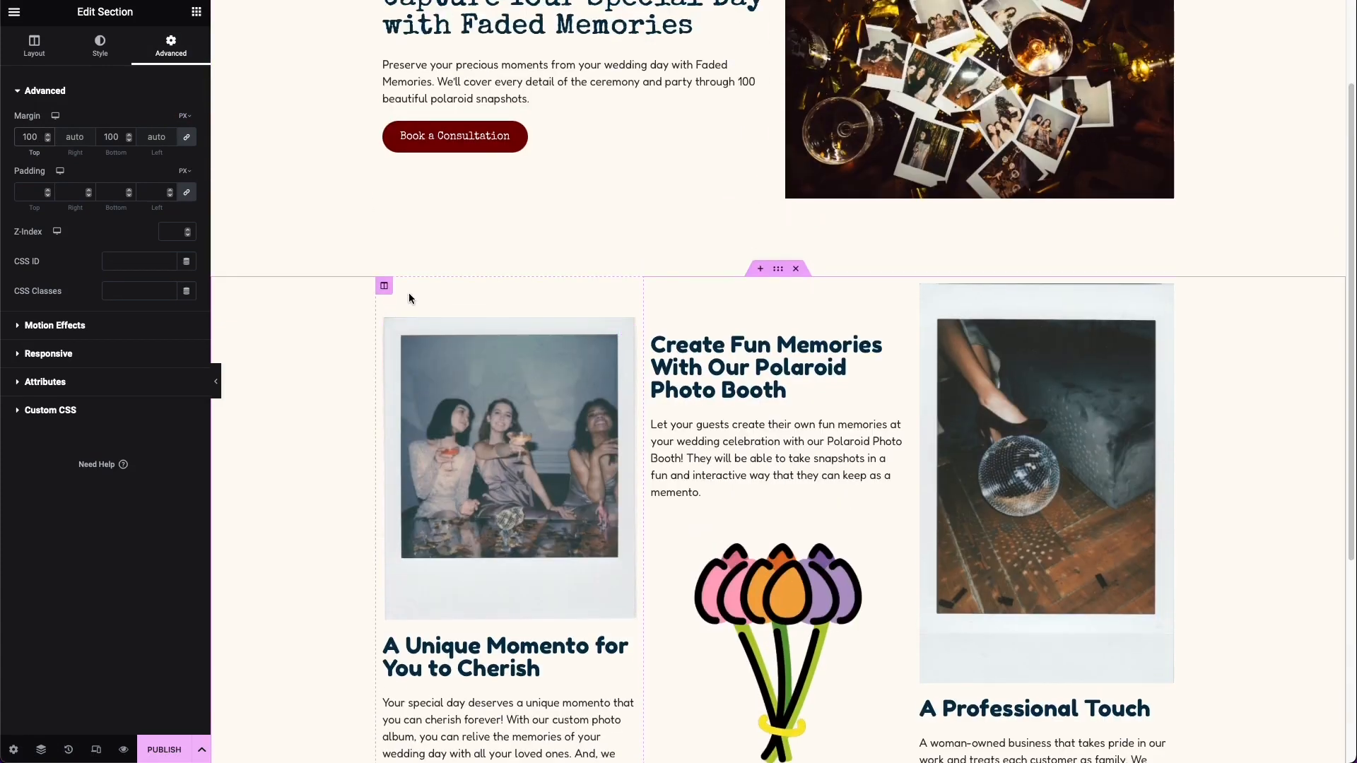
pyautogui.scroll(-5, 1000, 302)
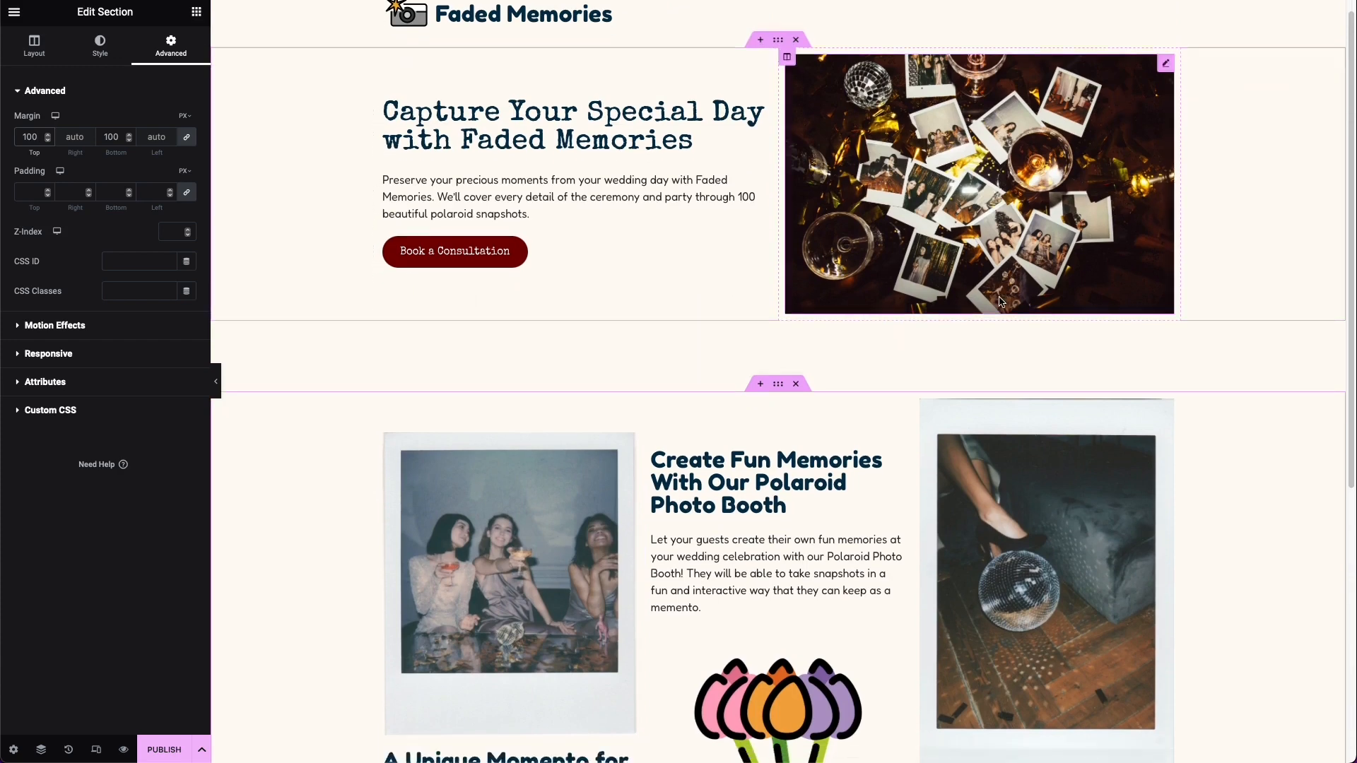
pyautogui.scroll(-2, 1001, 301)
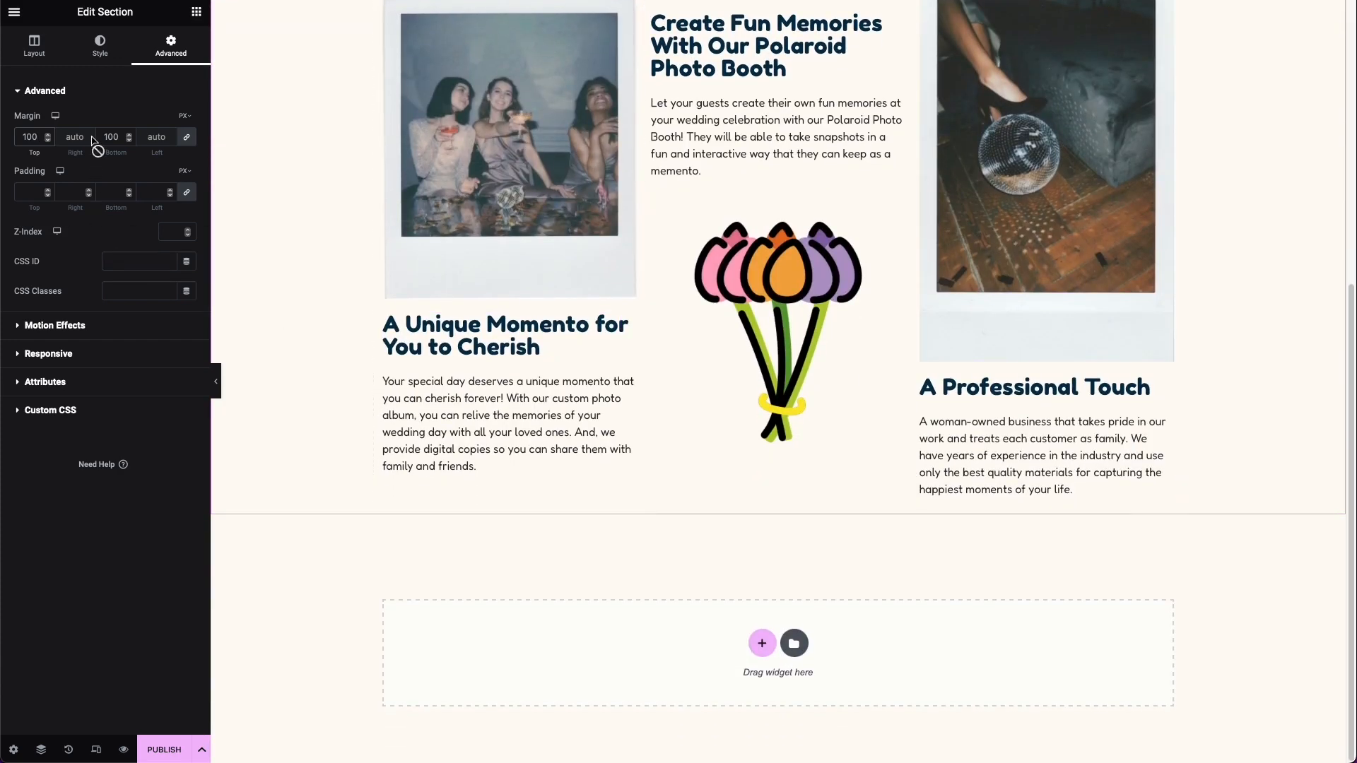
pyautogui.doubleClick(120, 141)
pyautogui.scroll(5, 783, 556)
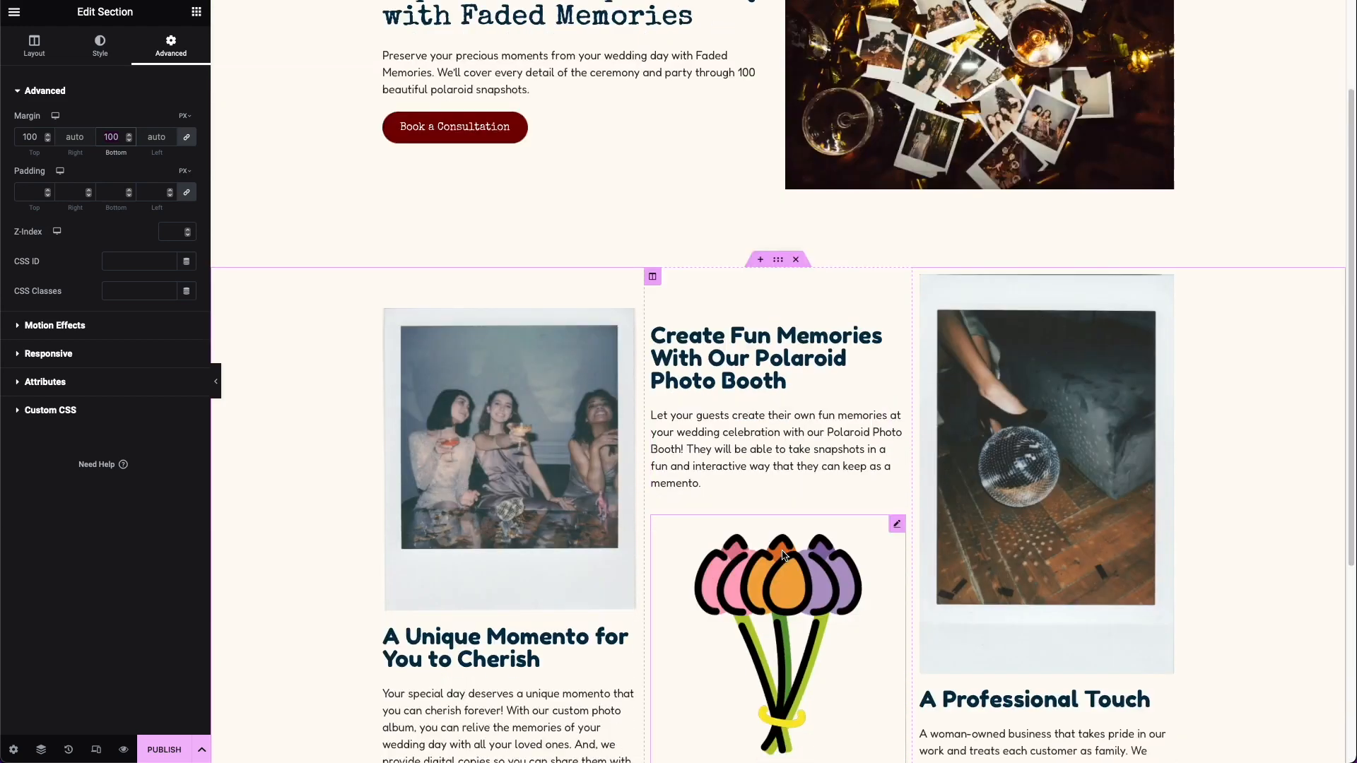
pyautogui.scroll(-4, 782, 551)
pyautogui.scroll(-1, 782, 555)
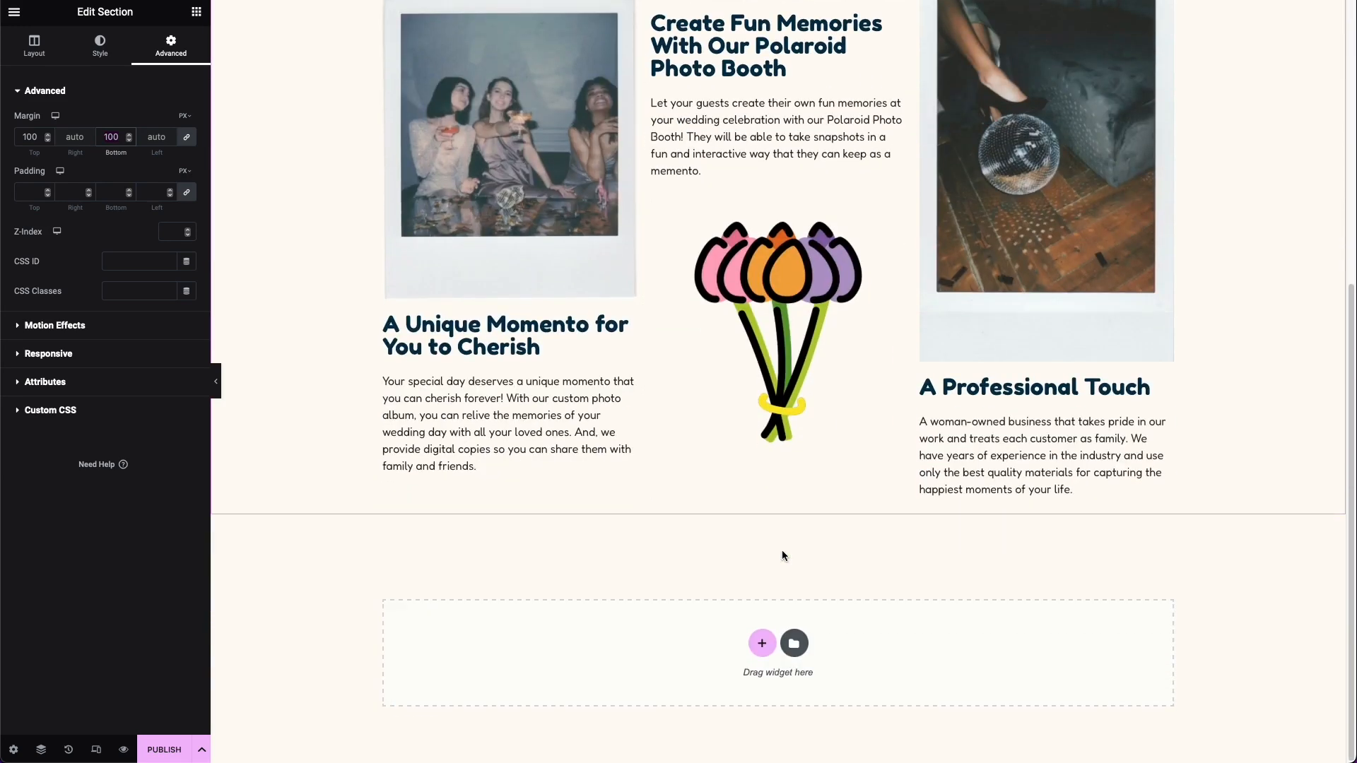
# Step: Add a section with two equal columns below the three-column section and place the heading "About the Photographer" in its first column
pyautogui.click(762, 643)
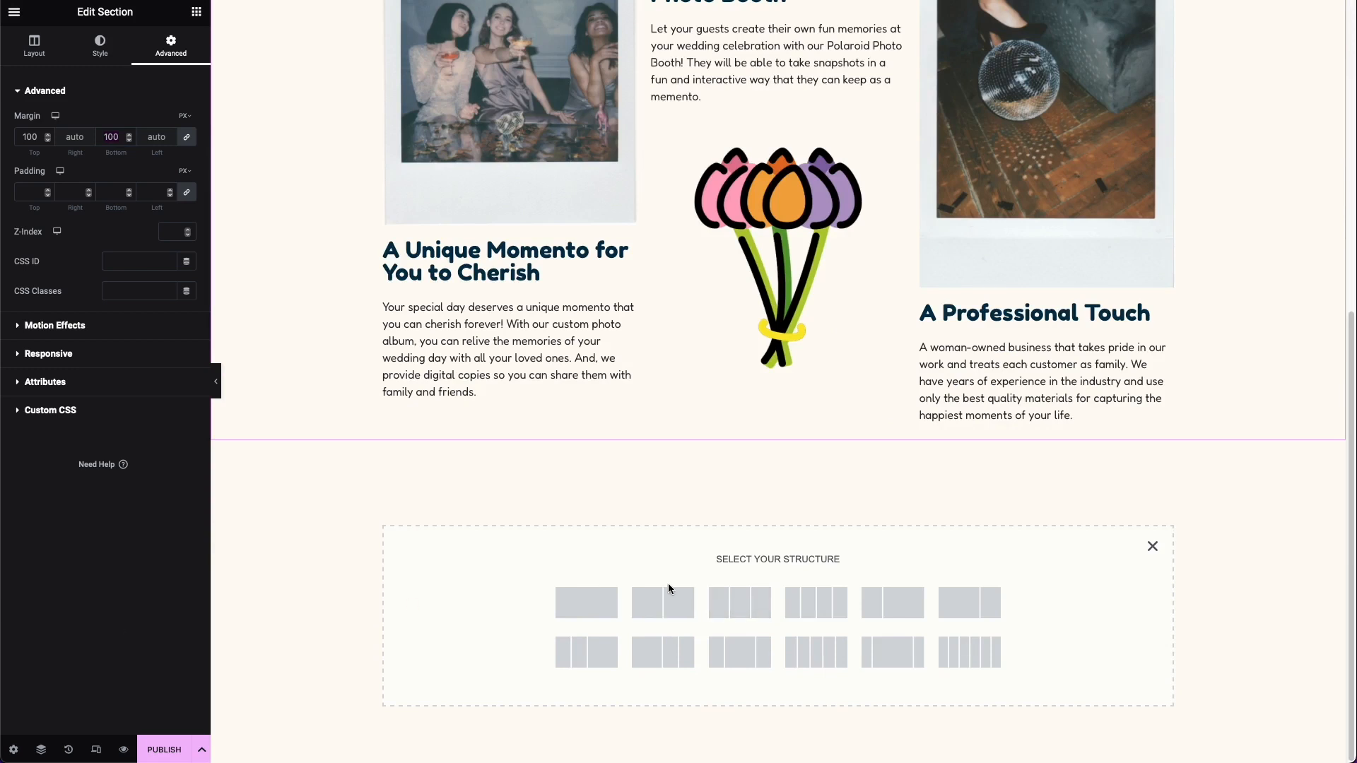
pyautogui.click(680, 605)
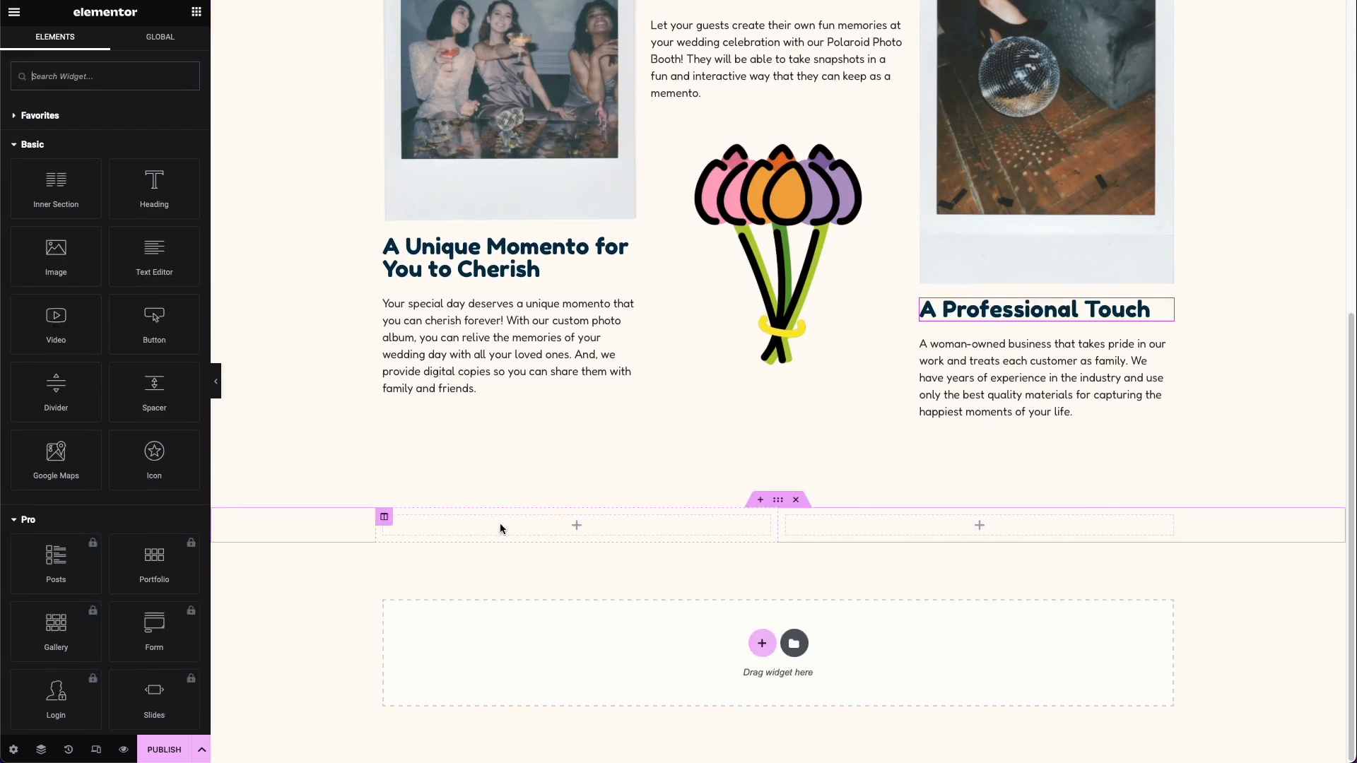
pyautogui.moveTo(154, 185); pyautogui.dragTo(490, 532)
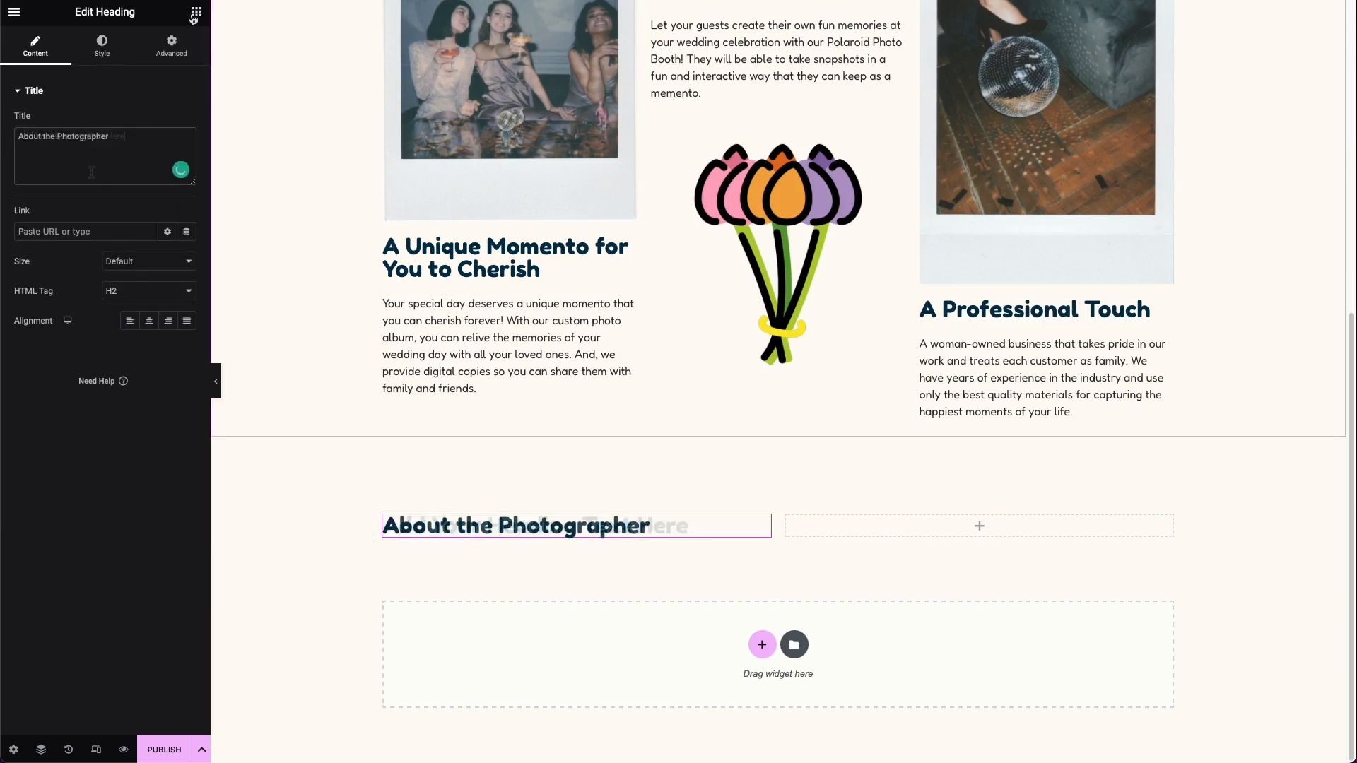
# Step: Below that heading, add an H3 "Get to know" heading with the photographer's name and a text block starting "Capturing magical moments one Polaroid at a time!"
pyautogui.click(195, 13)
pyautogui.moveTo(149, 187); pyautogui.dragTo(437, 535)
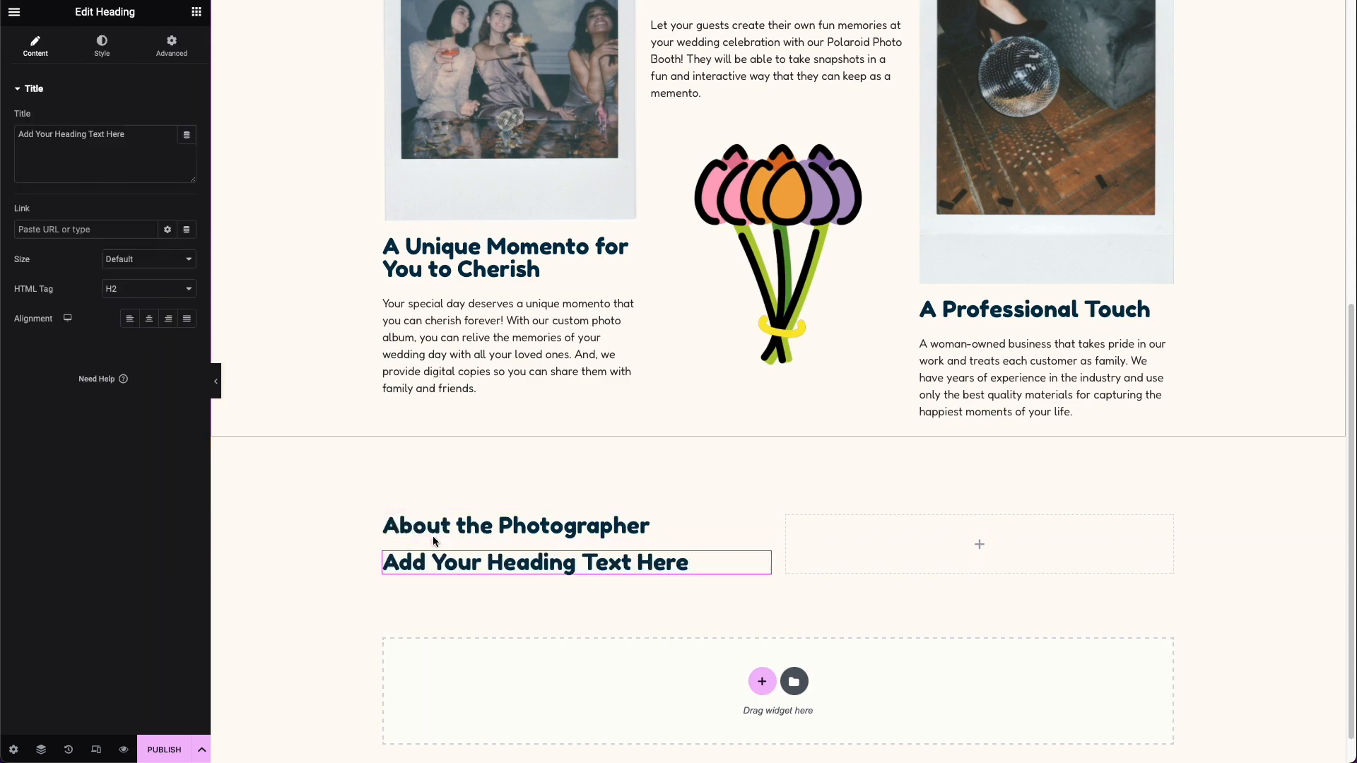
pyautogui.click(122, 294)
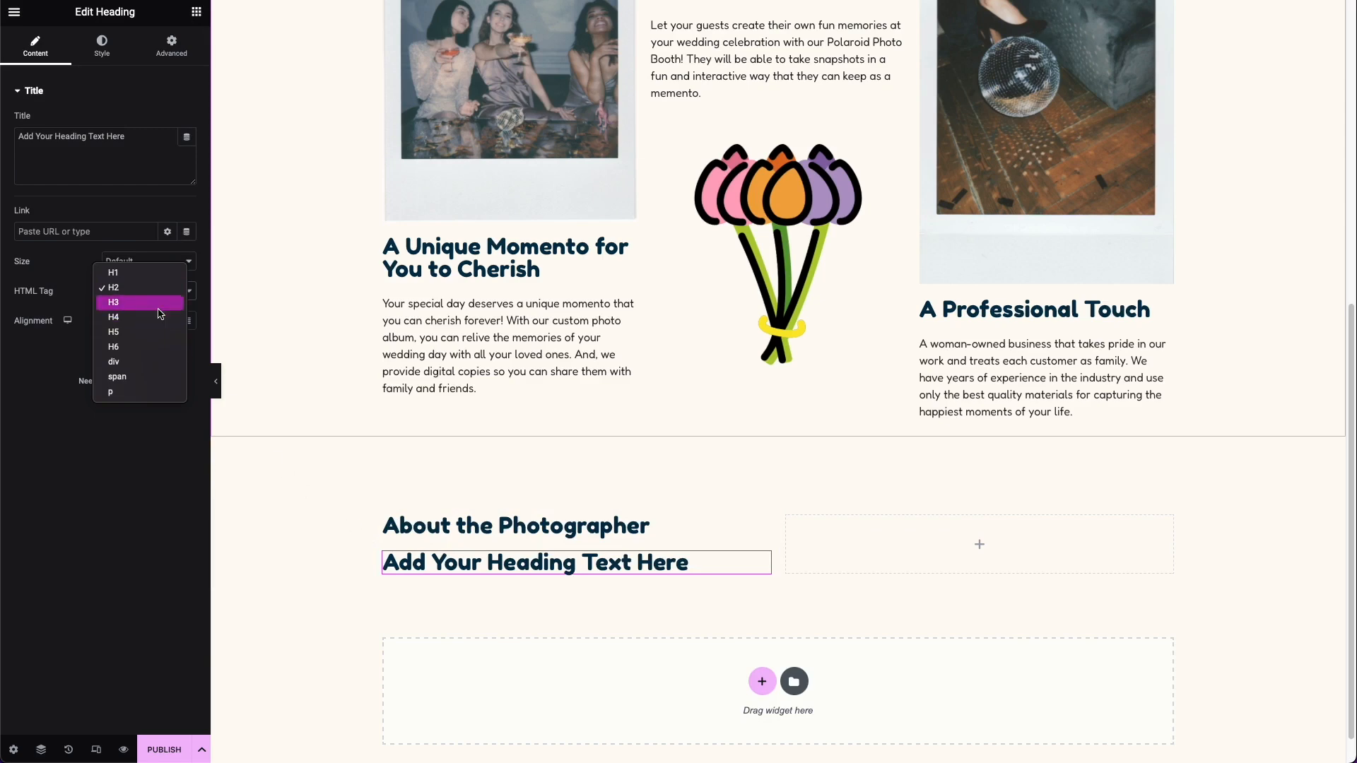
pyautogui.click(113, 302)
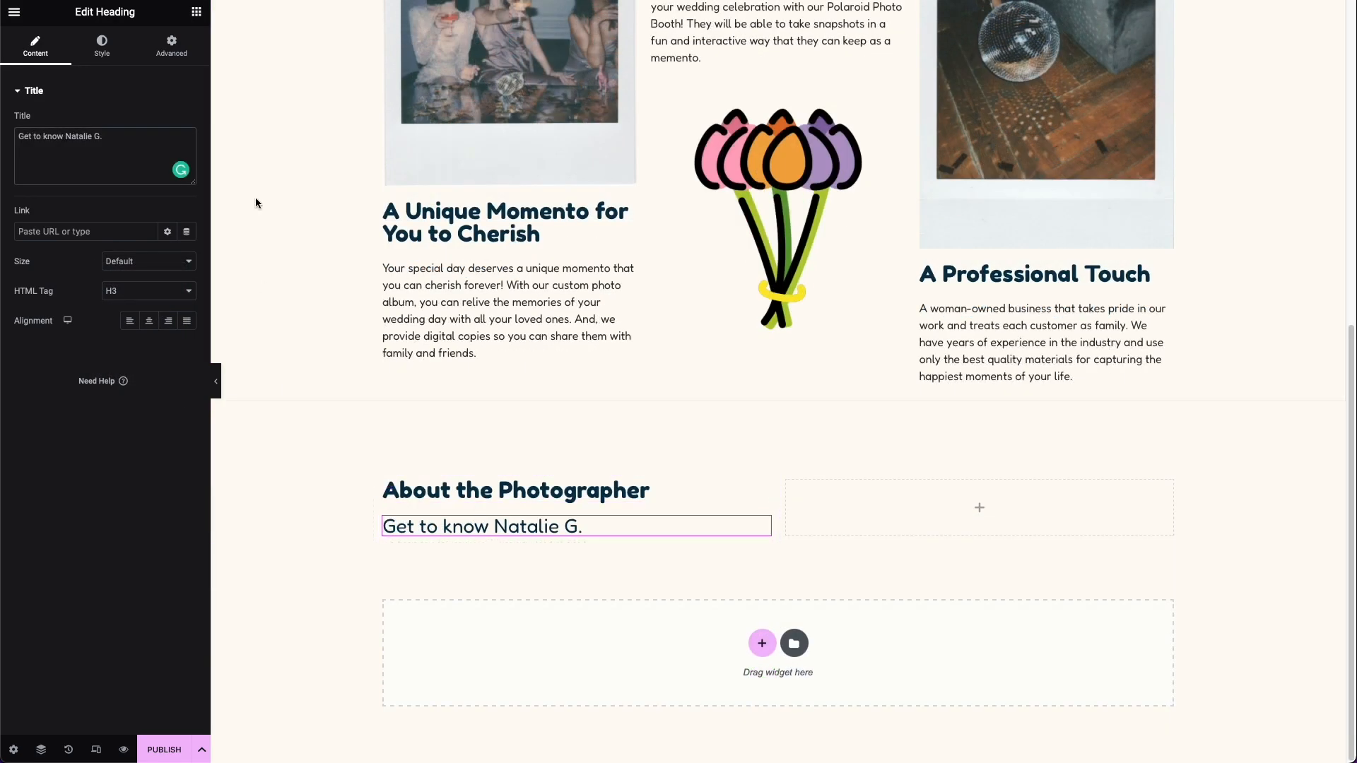
pyautogui.click(197, 11)
pyautogui.moveTo(154, 253); pyautogui.dragTo(537, 533)
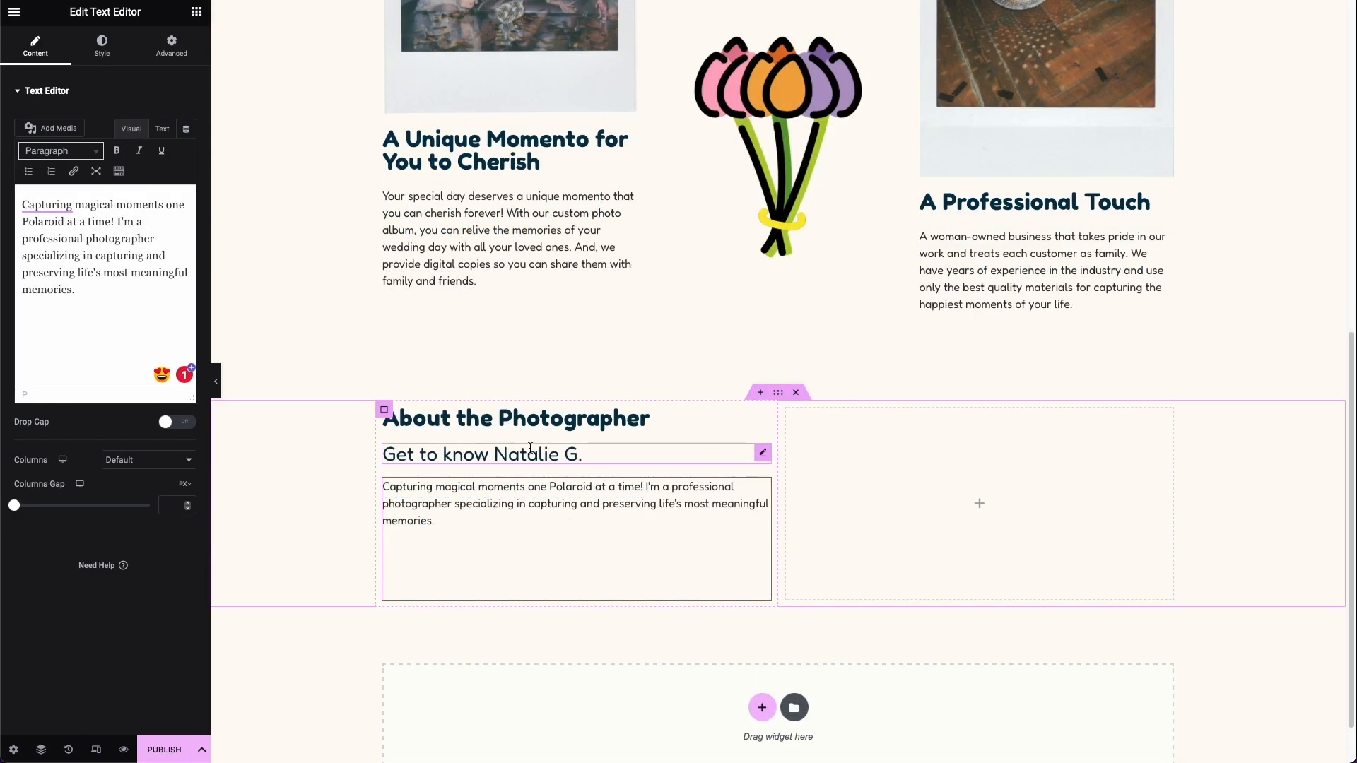
# Step: Set the widget spacing of the About the Photographer text column to 5 px
pyautogui.click(761, 417)
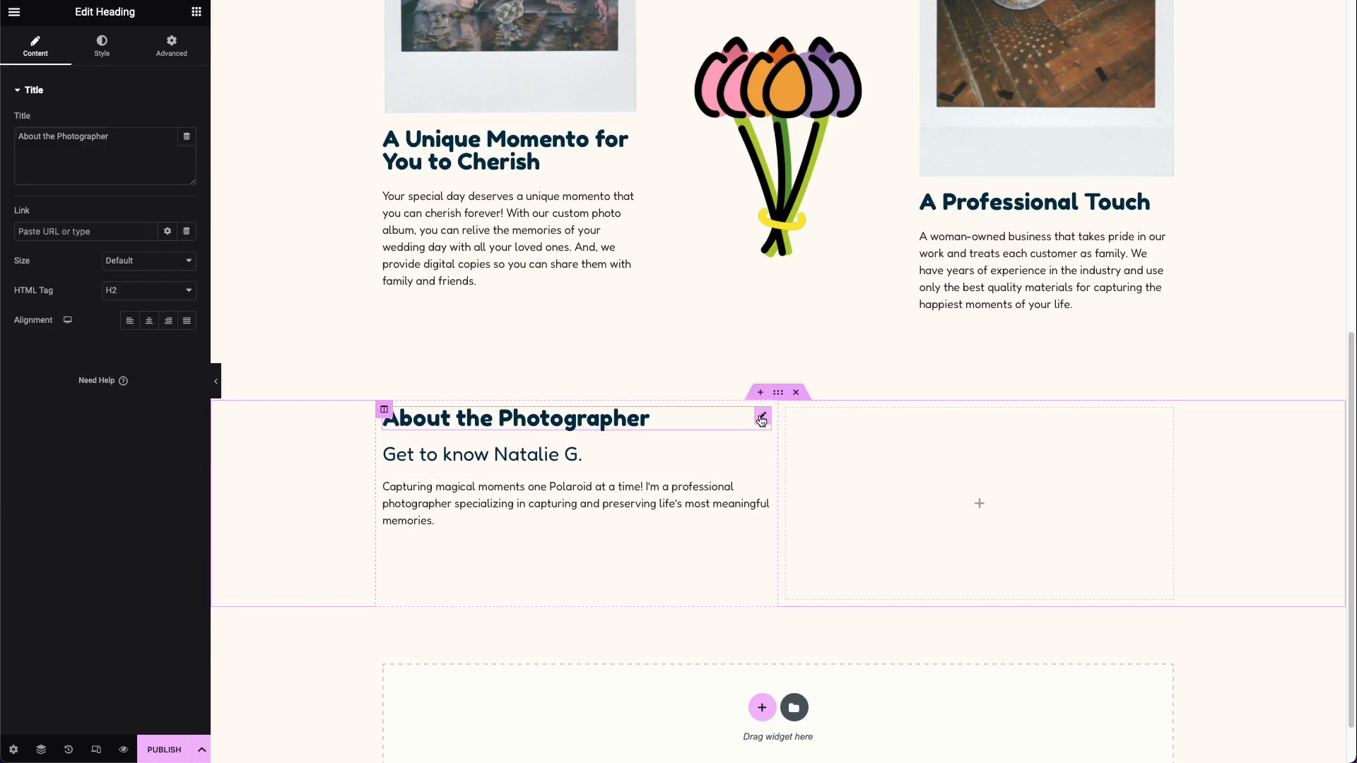
pyautogui.click(385, 411)
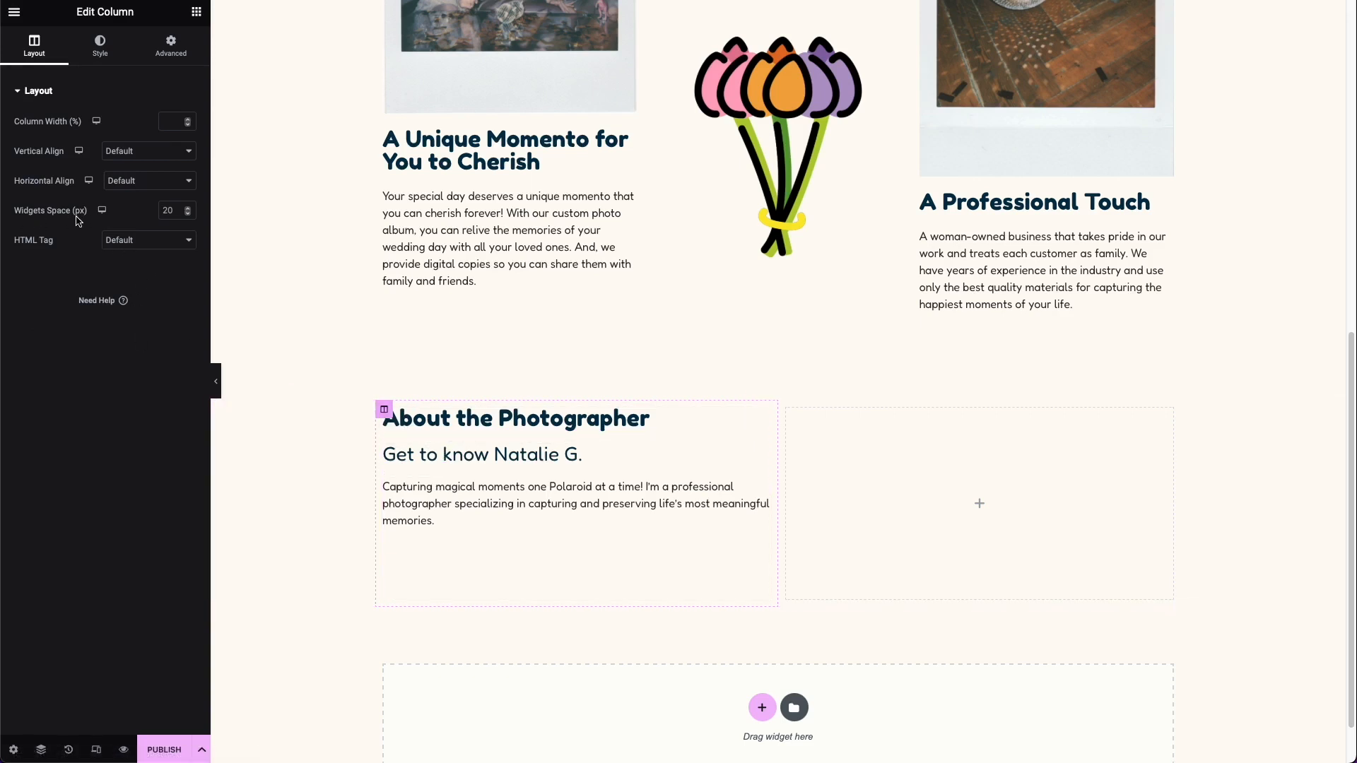
pyautogui.click(164, 210)
pyautogui.write('5')
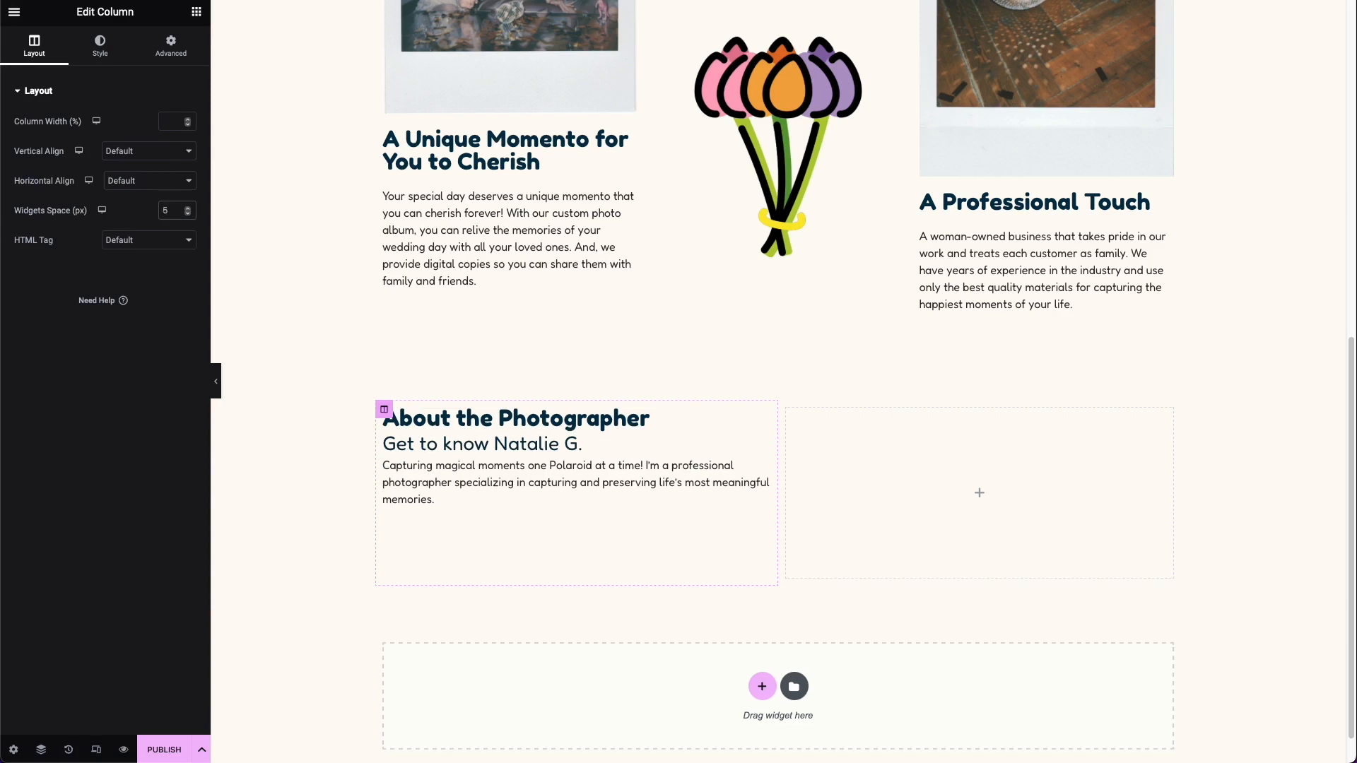
# Step: Add an image to the empty second column of the About section and use portrait-scaled.jpg from the media library
pyautogui.scroll(1, 367, 37)
pyautogui.click(196, 11)
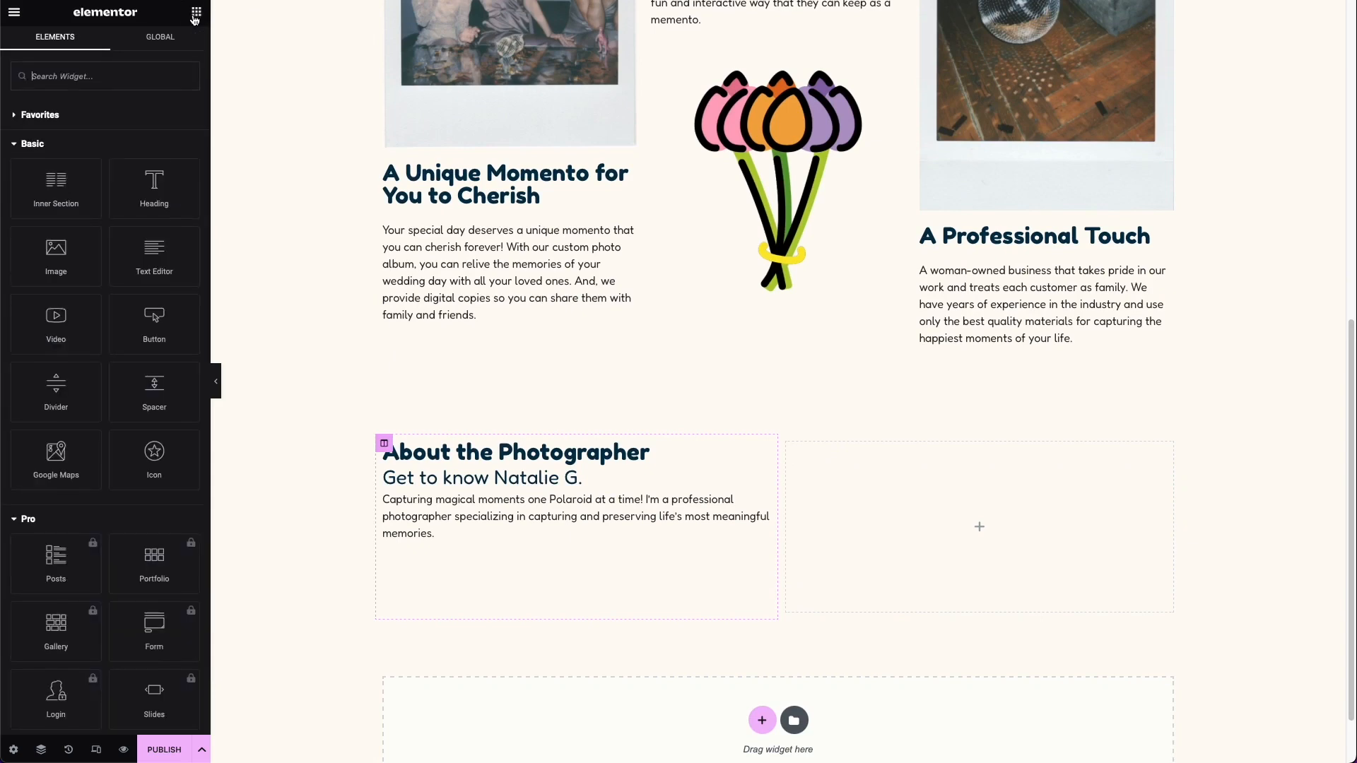
pyautogui.moveTo(100, 272); pyautogui.dragTo(882, 533)
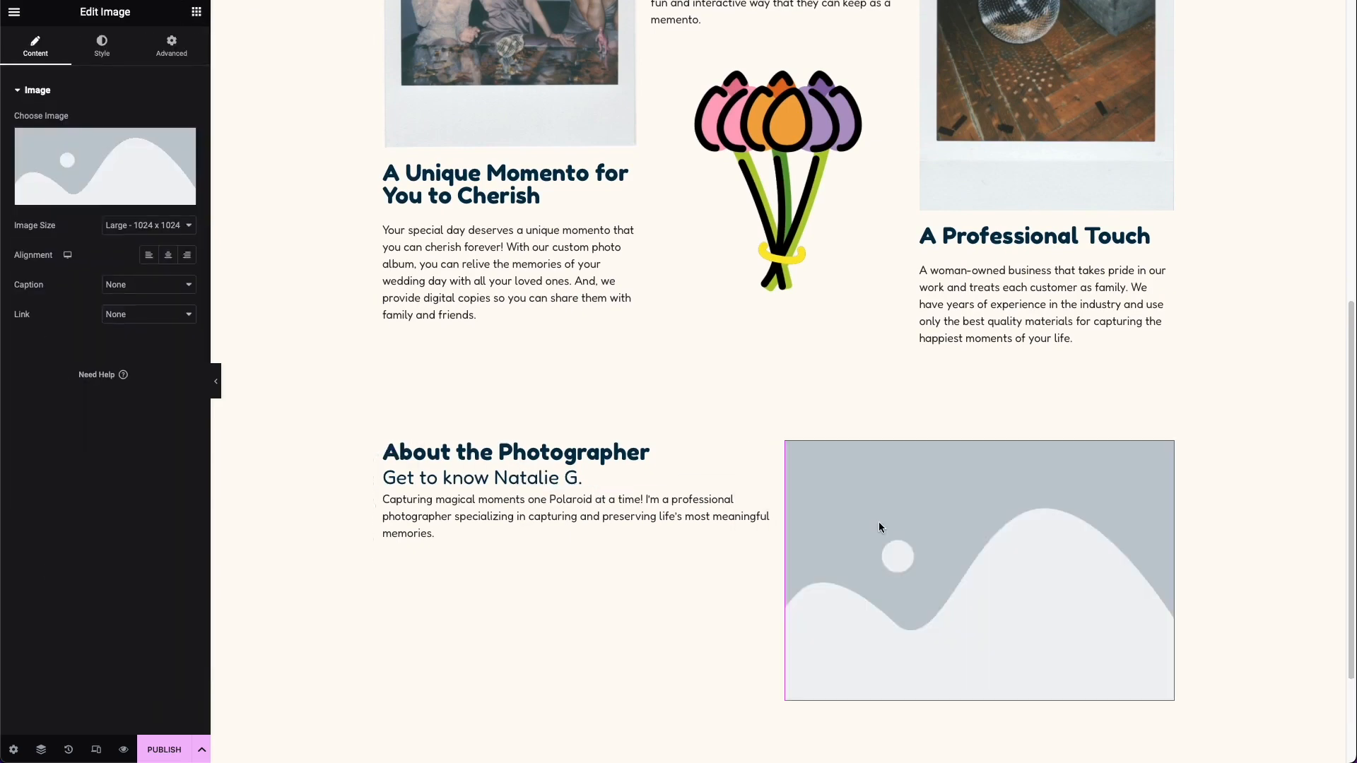
pyautogui.click(142, 199)
pyautogui.click(301, 166)
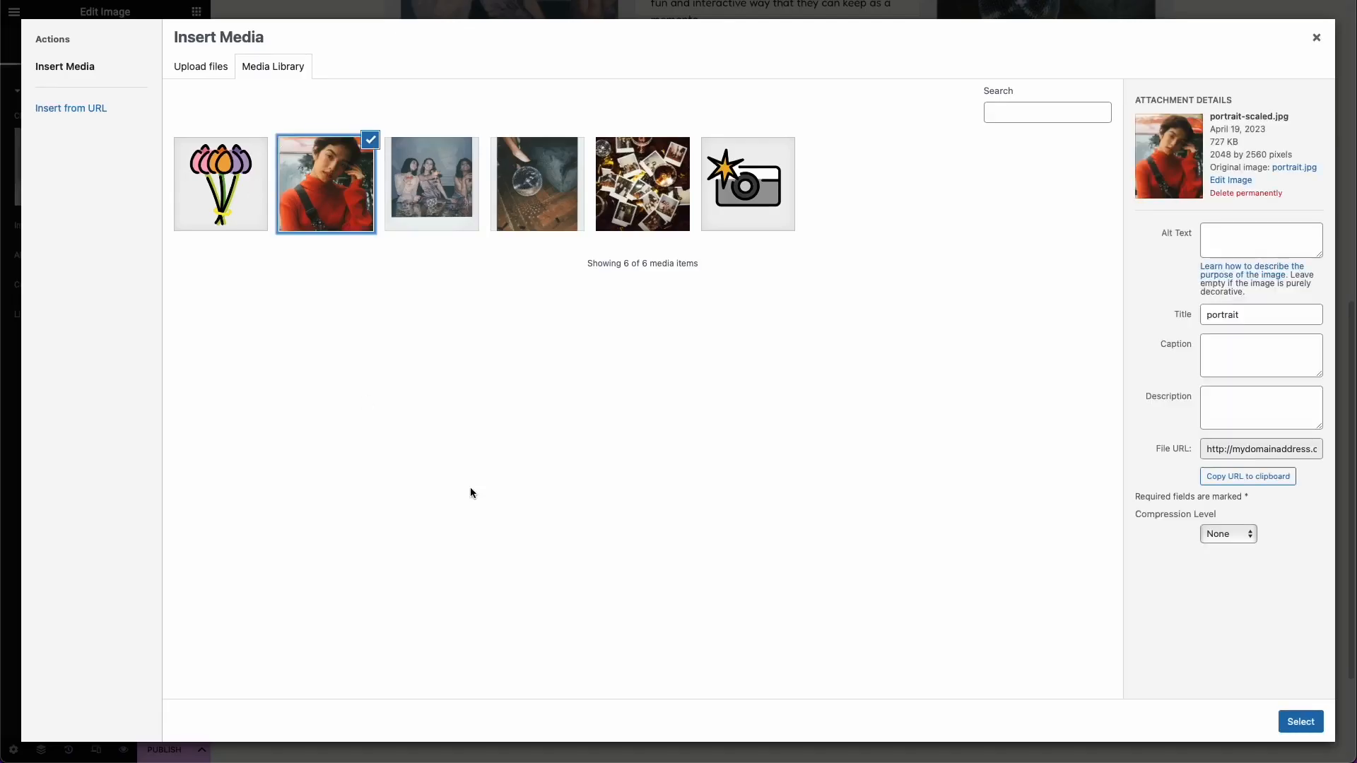
pyautogui.click(1303, 719)
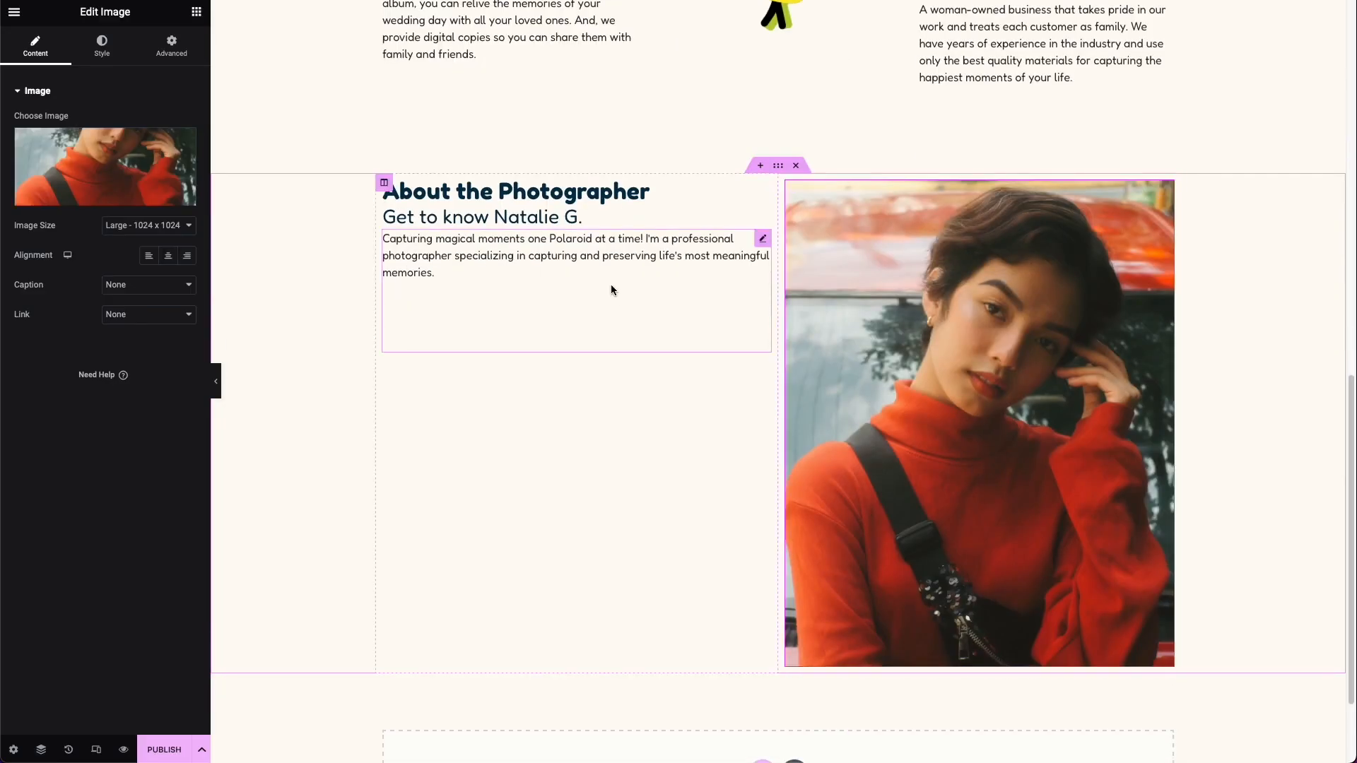
# Step: Set the vertical alignment of the About the Photographer text column to Middle
pyautogui.click(384, 183)
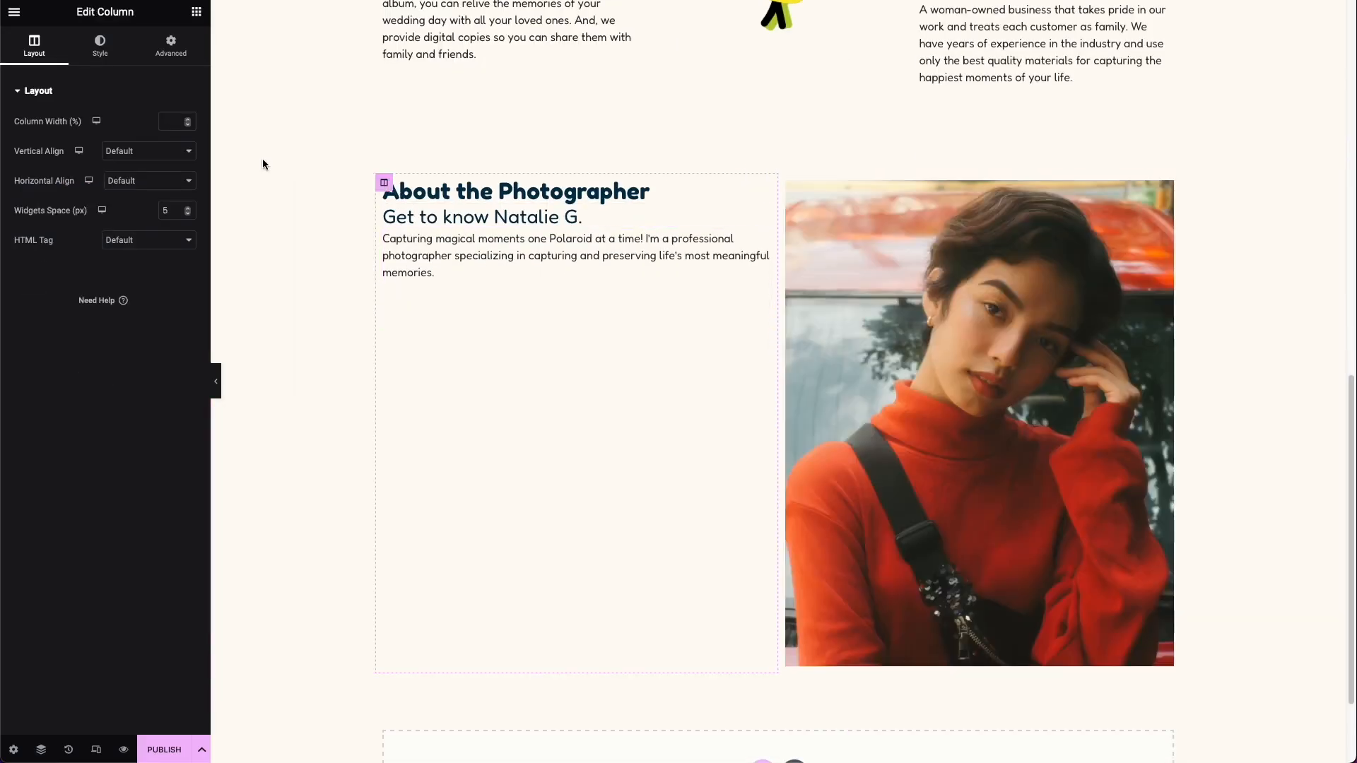
pyautogui.click(111, 154)
pyautogui.click(119, 178)
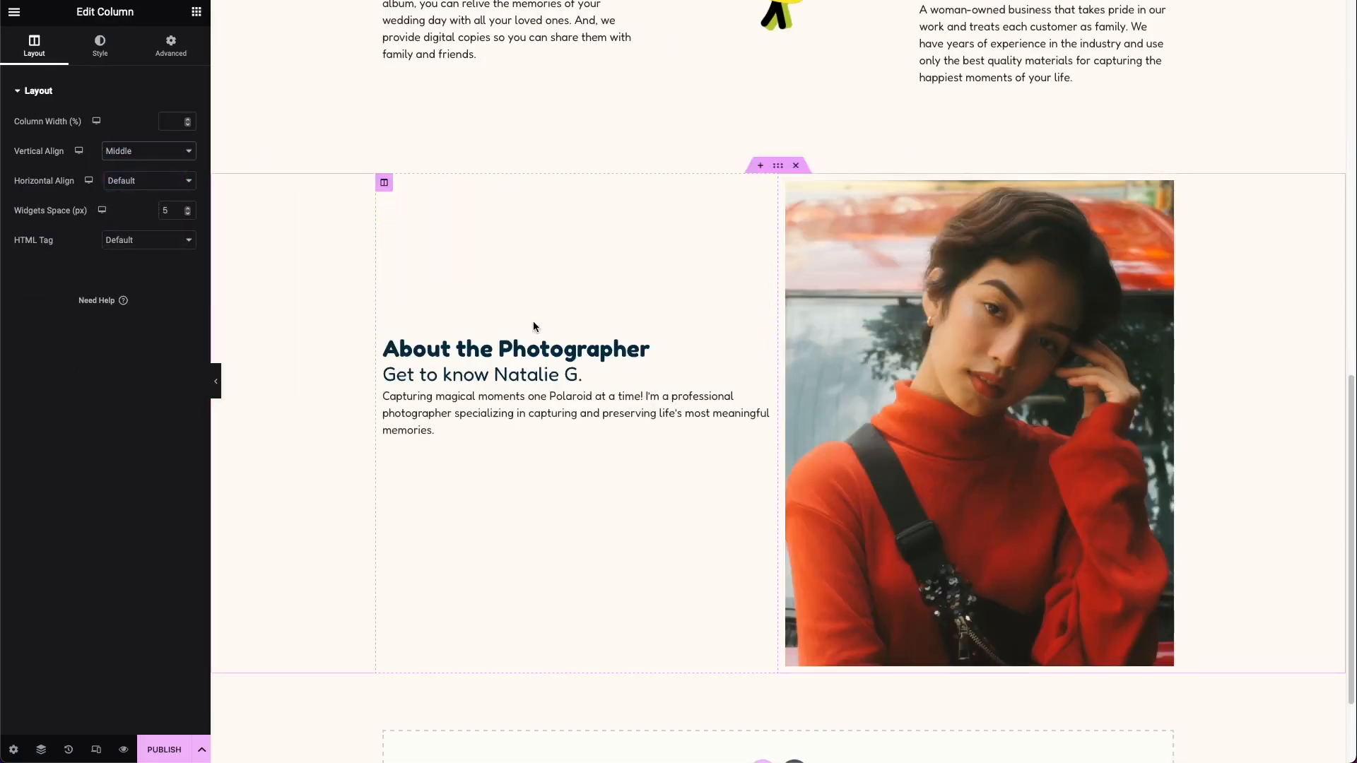
pyautogui.scroll(10, 608, 340)
pyautogui.scroll(2, 681, 344)
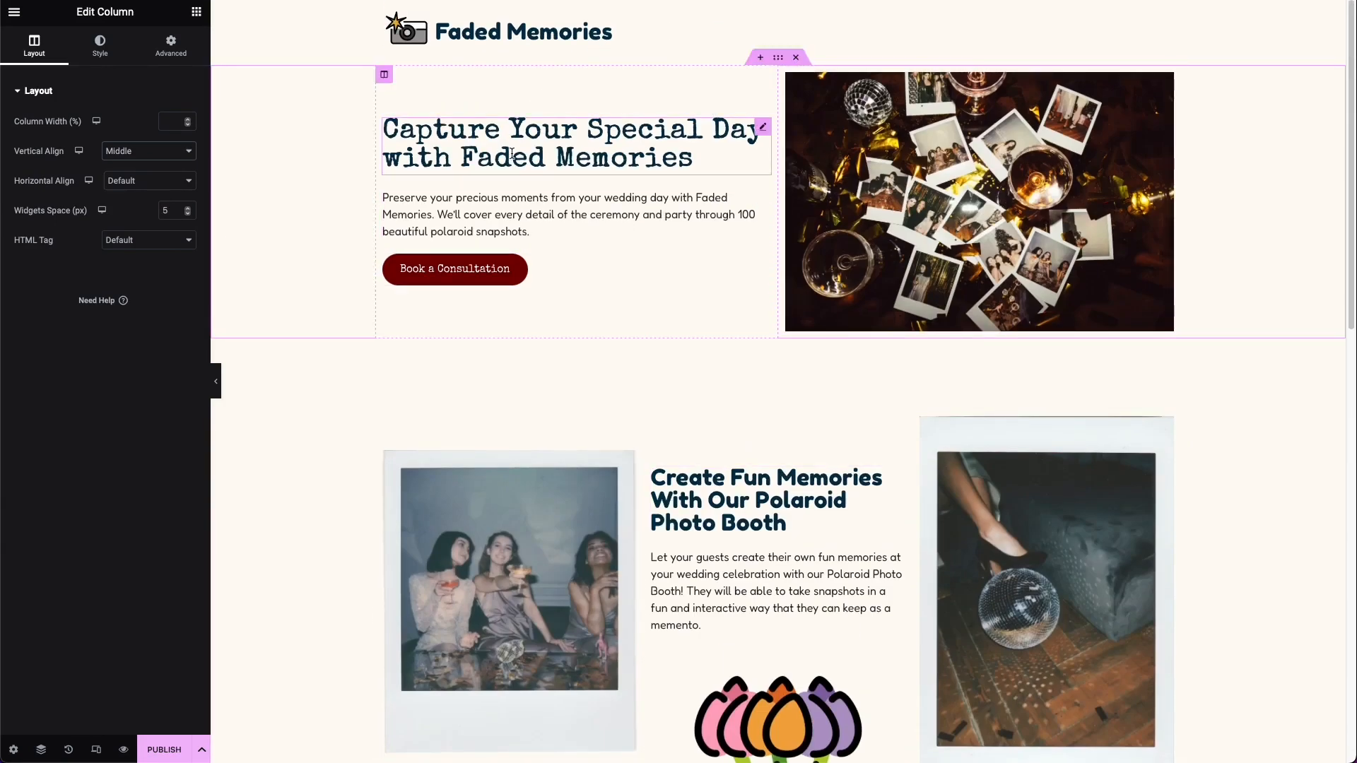
# Step: Move the About the Photographer text column to the other side of the portrait so the image comes first
pyautogui.scroll(-12, 877, 214)
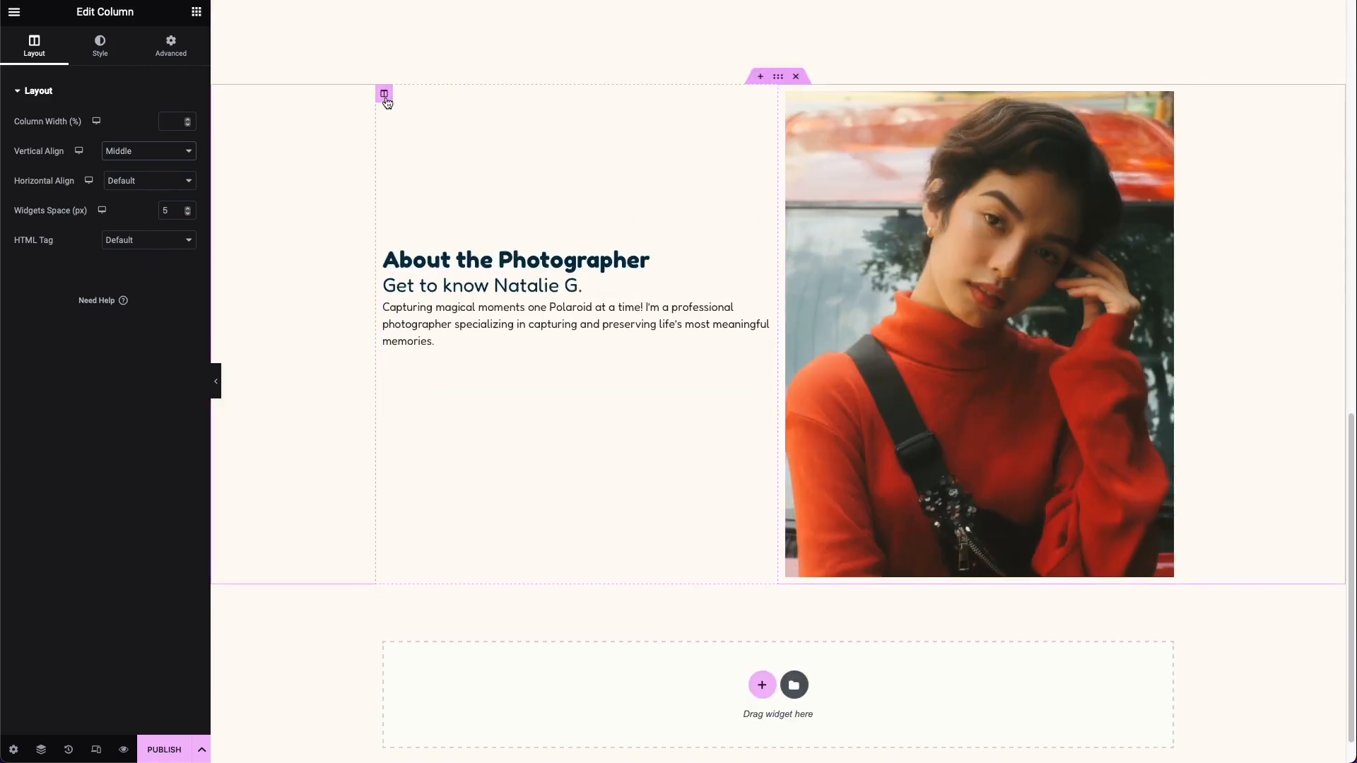
pyautogui.moveTo(384, 97); pyautogui.dragTo(1134, 138)
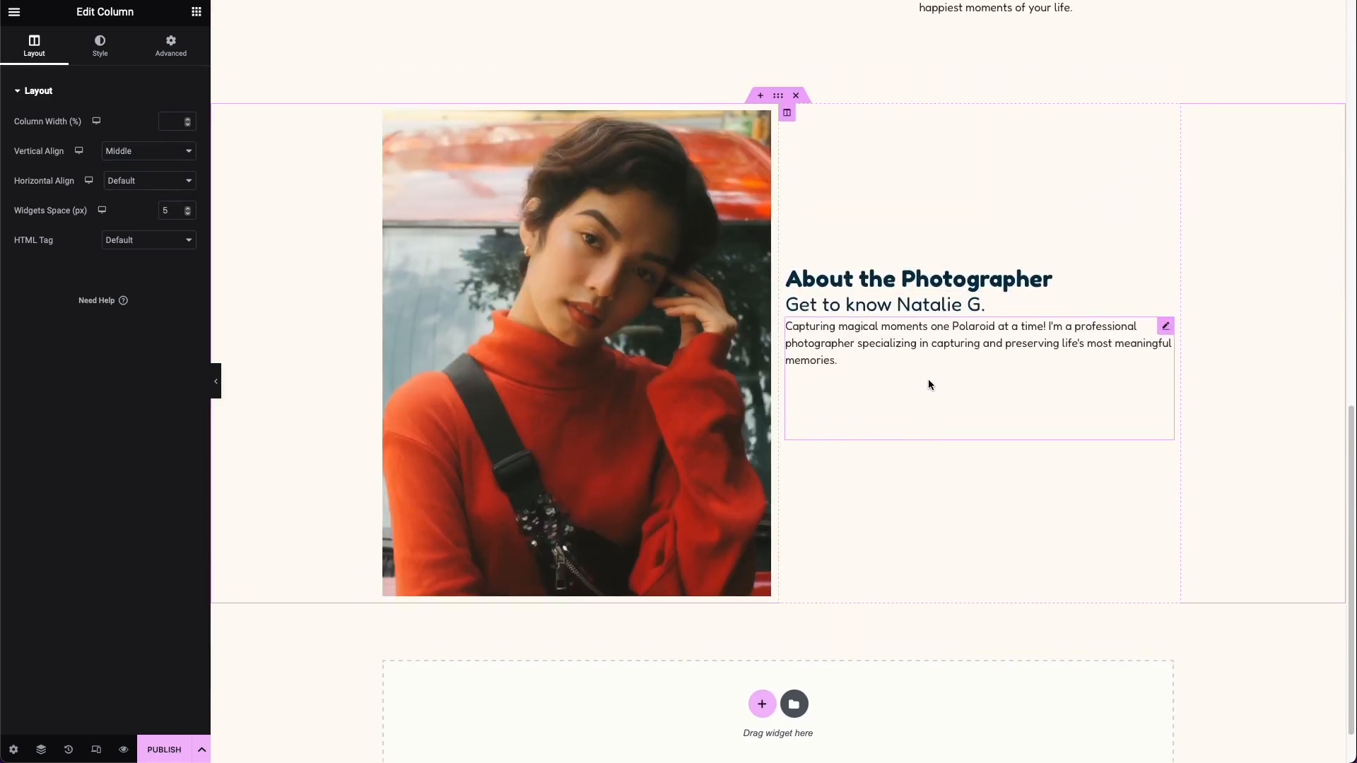
# Step: Add a new empty section below About the Photographer and place a Schedule an Appointment widget in it
pyautogui.scroll(5, 928, 383)
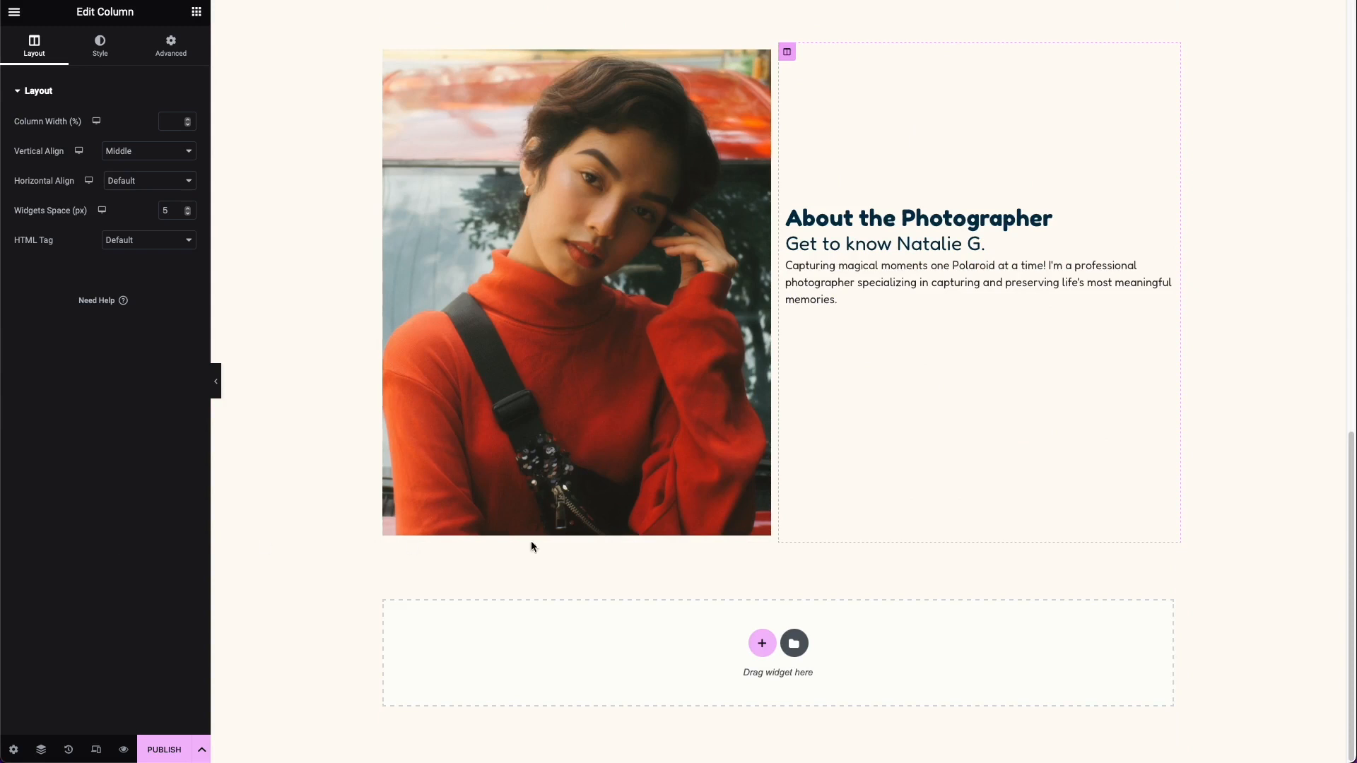
pyautogui.click(387, 542)
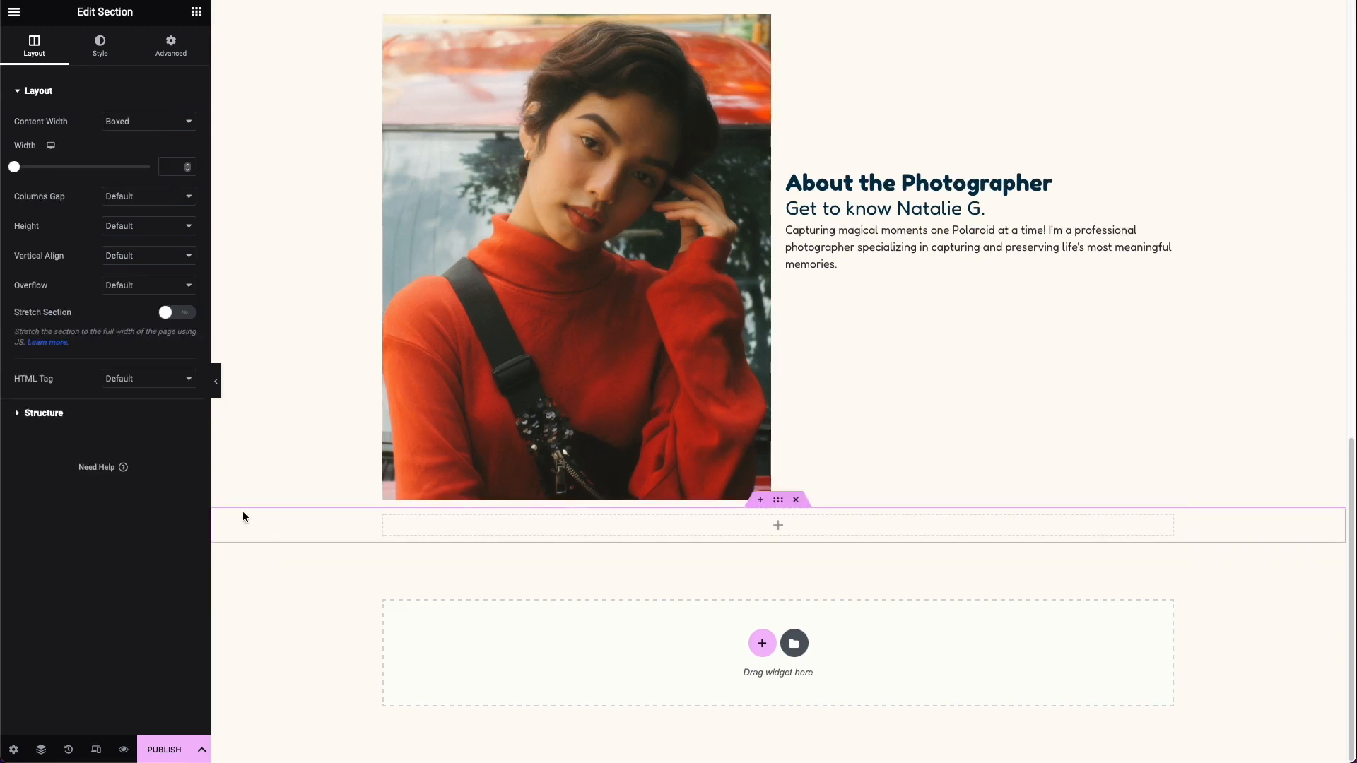
pyautogui.click(196, 12)
pyautogui.scroll(-1, 134, 126)
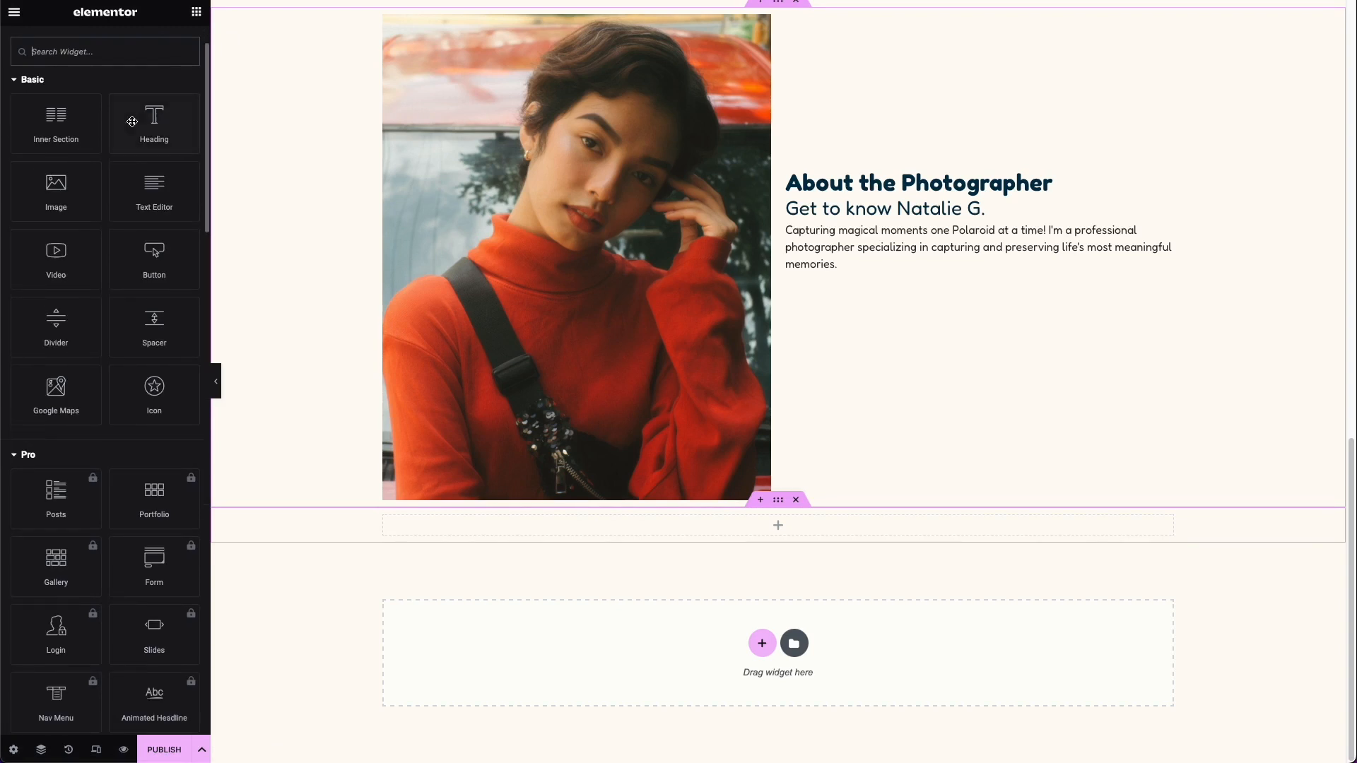
pyautogui.click(100, 59)
pyautogui.write('app')
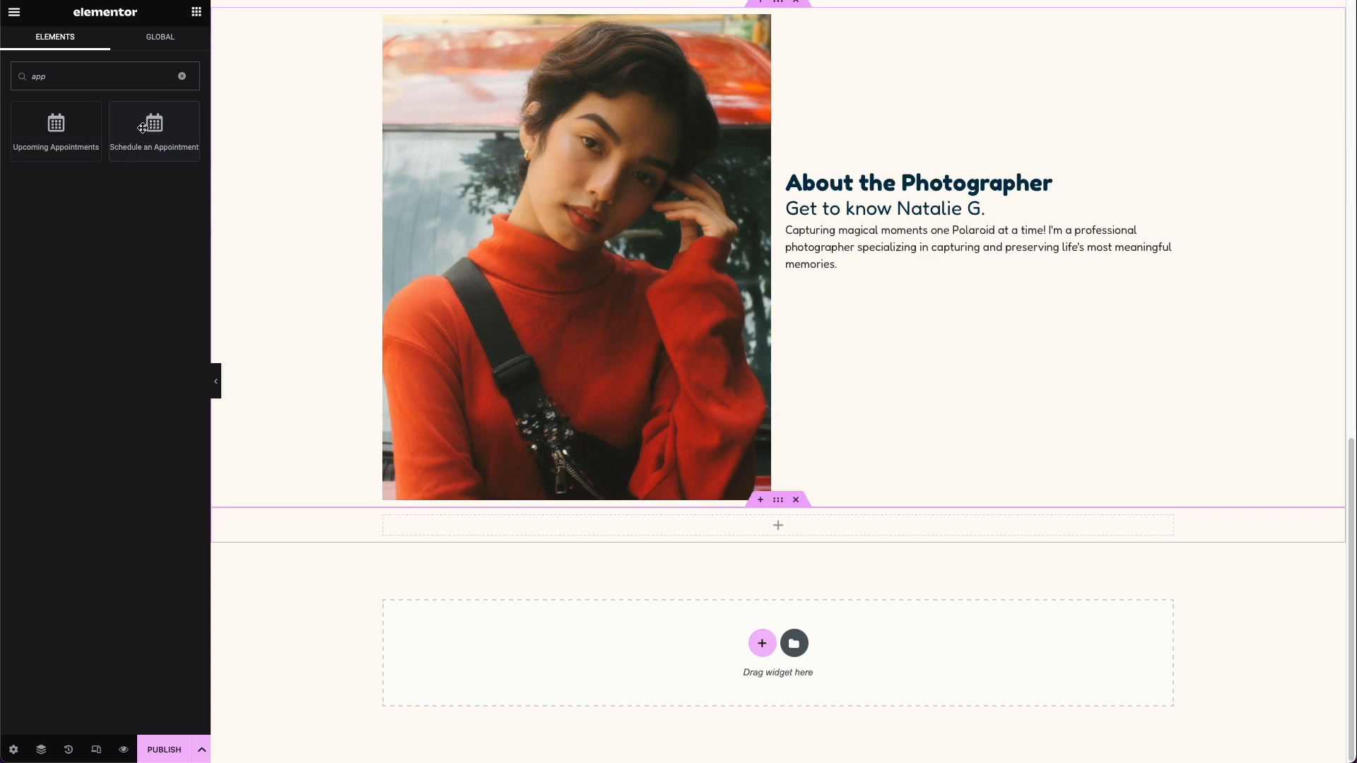
pyautogui.moveTo(144, 129); pyautogui.dragTo(712, 519)
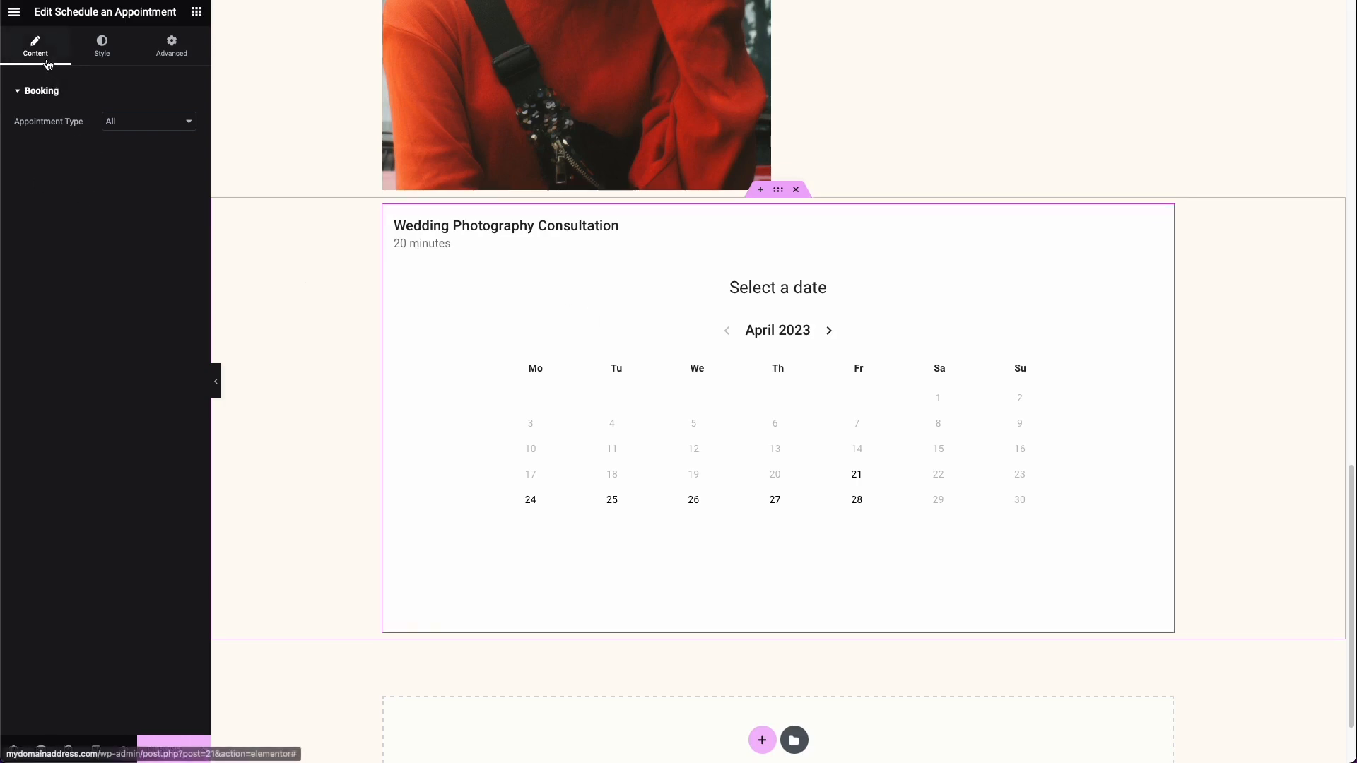
# Step: Set the booking widget's appointment type to Wedding Photography Consultation
pyautogui.click(139, 127)
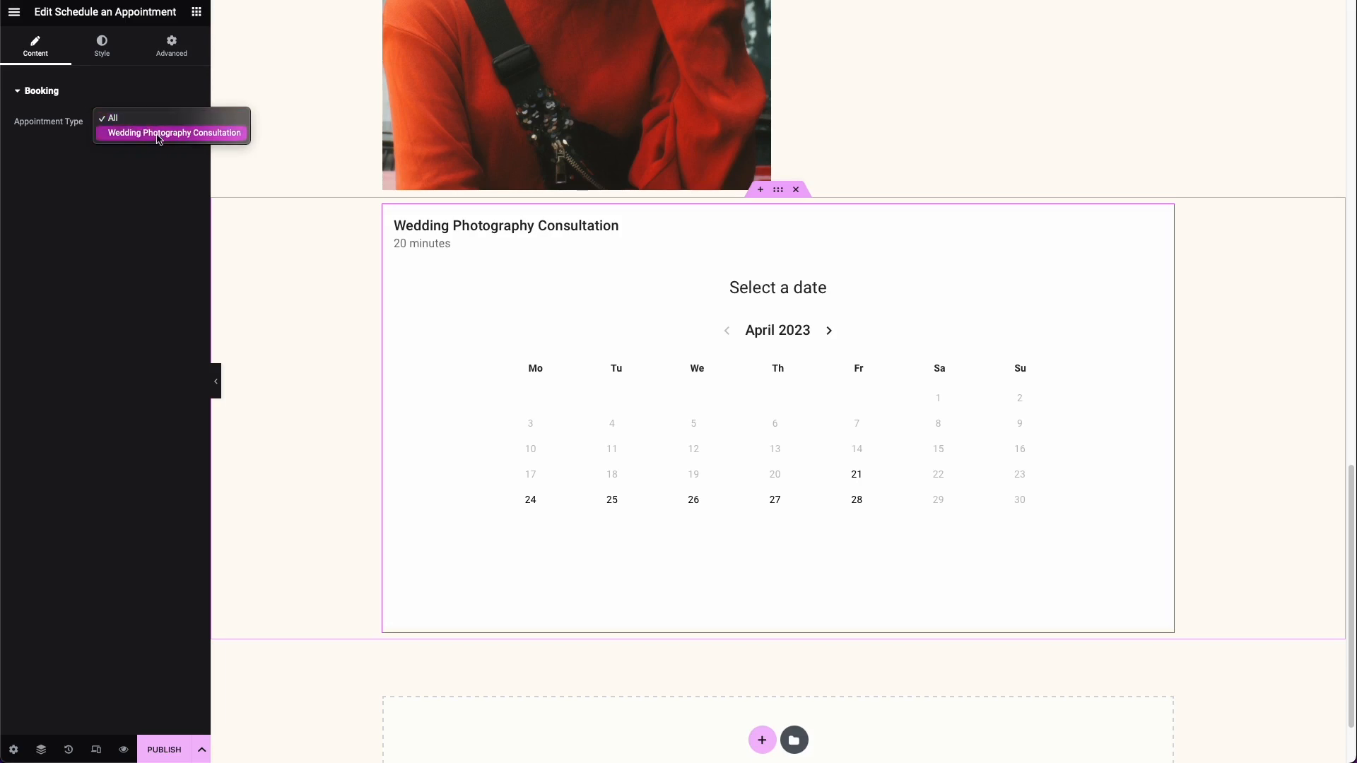
pyautogui.click(159, 134)
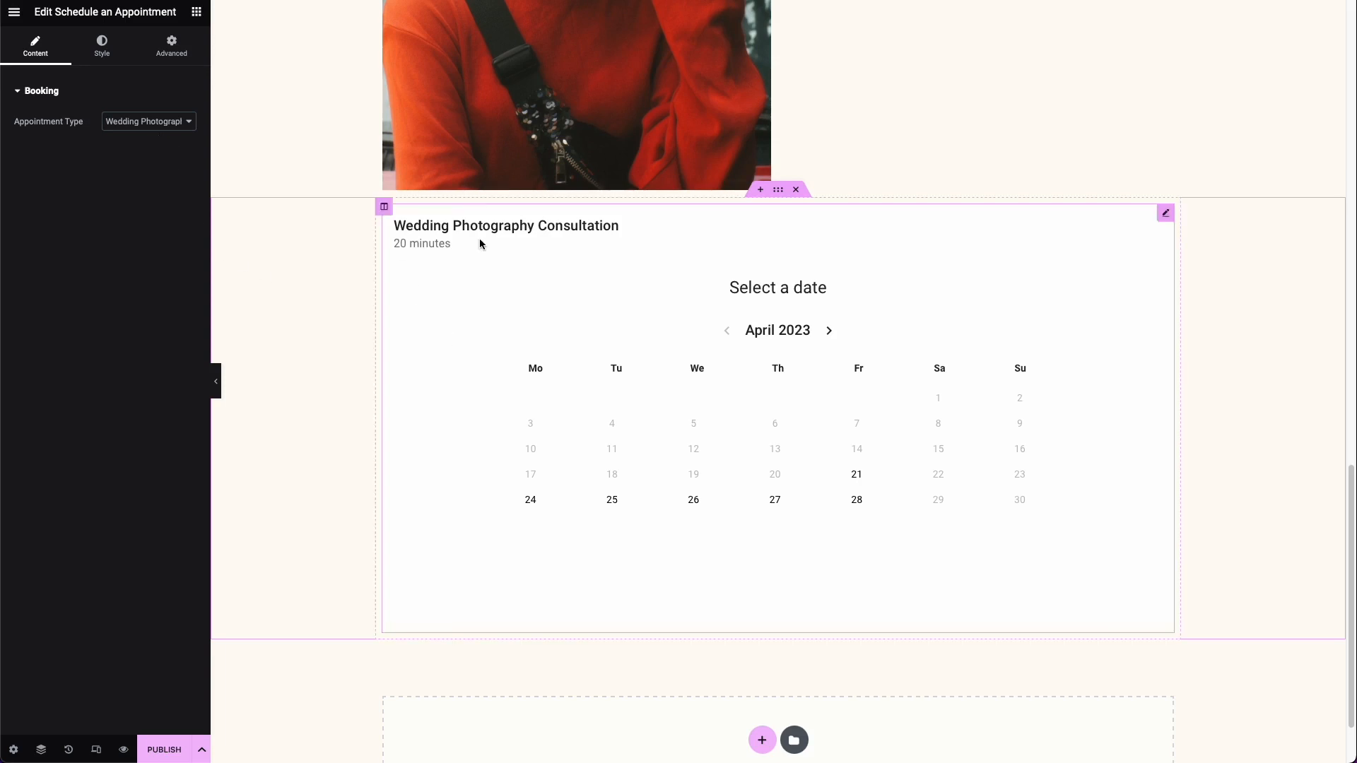
pyautogui.click(93, 251)
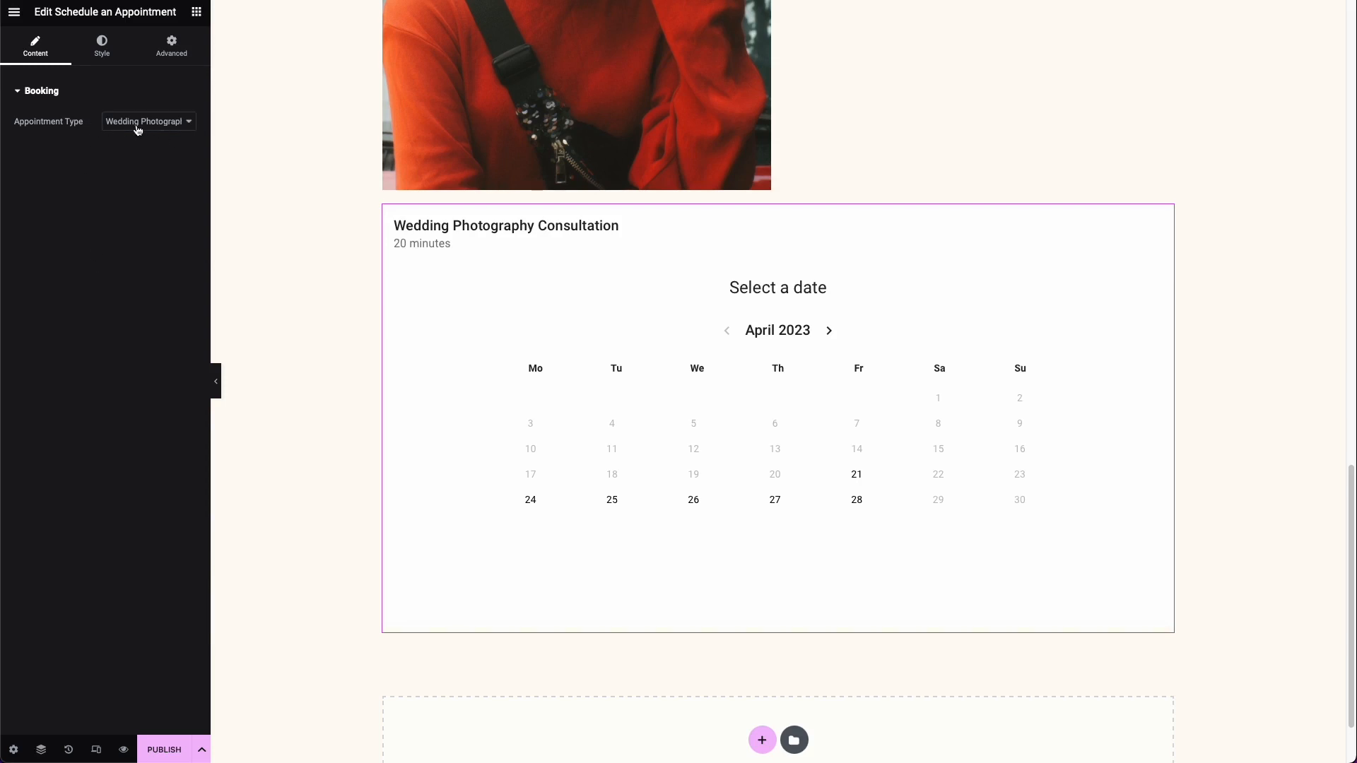
# Step: Set the booking widget's accent color to the global Accent color #780000
pyautogui.click(106, 62)
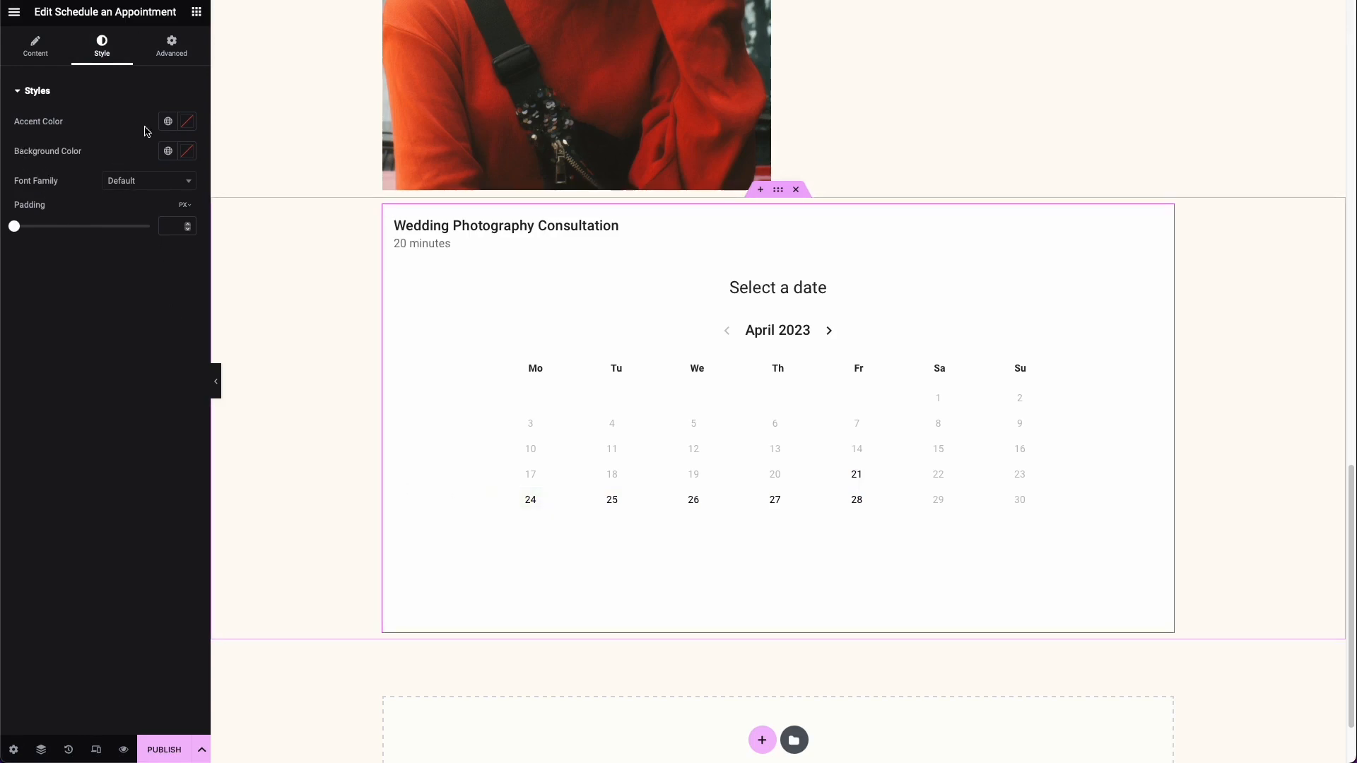
pyautogui.click(169, 123)
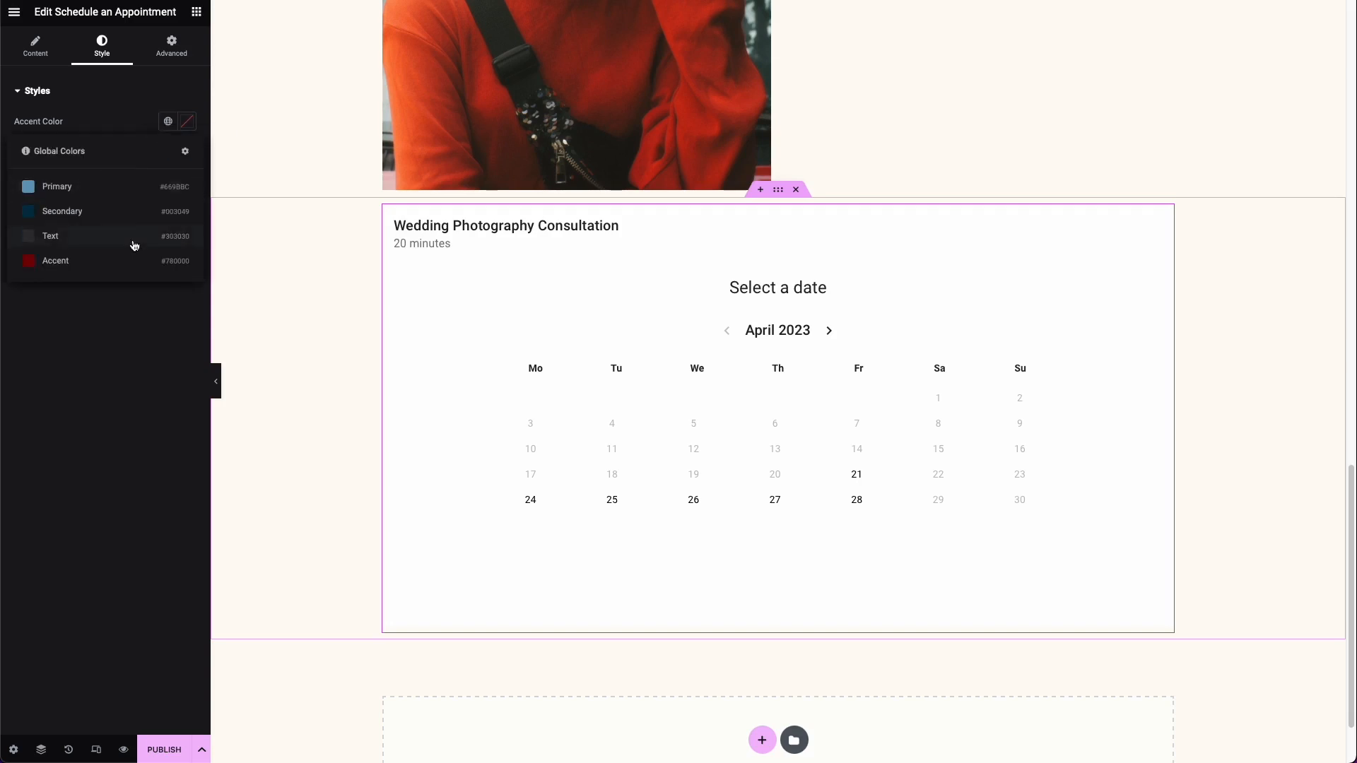
pyautogui.click(78, 261)
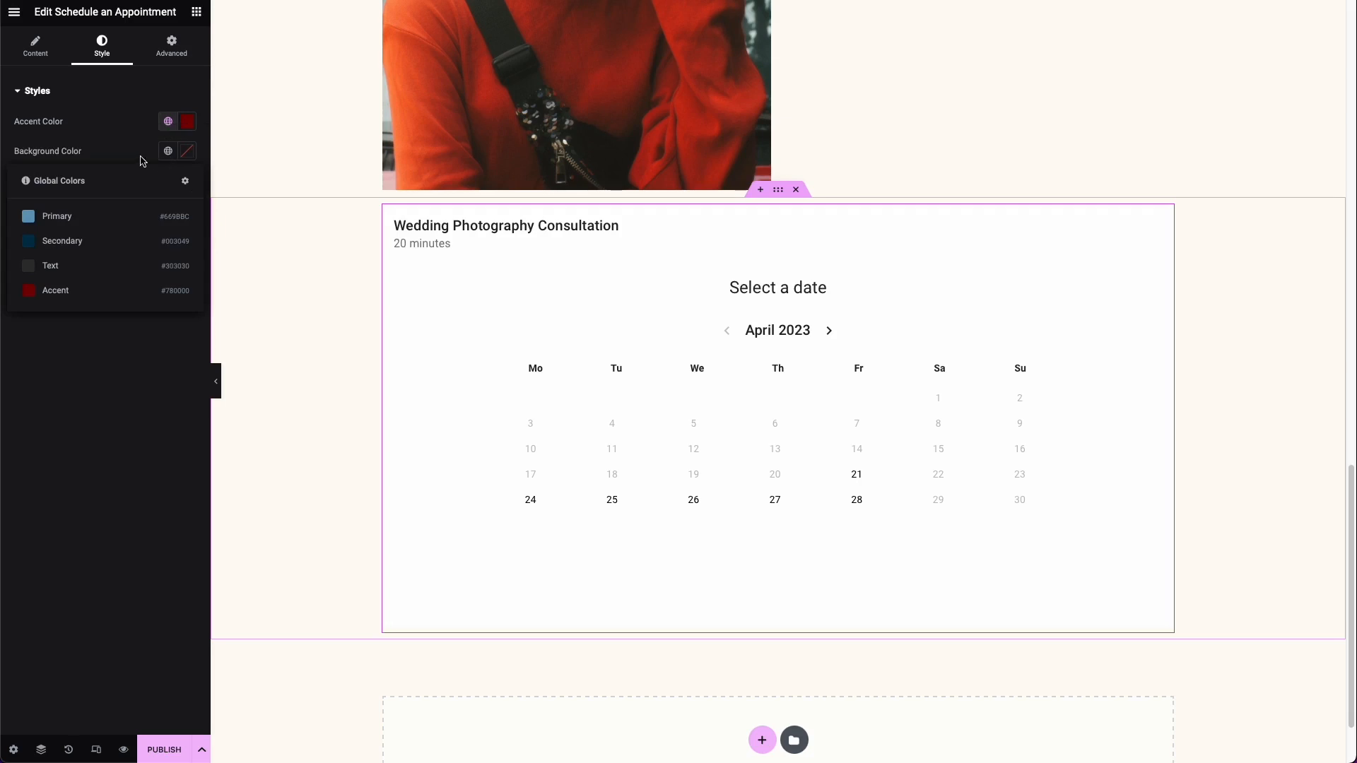
pyautogui.click(141, 158)
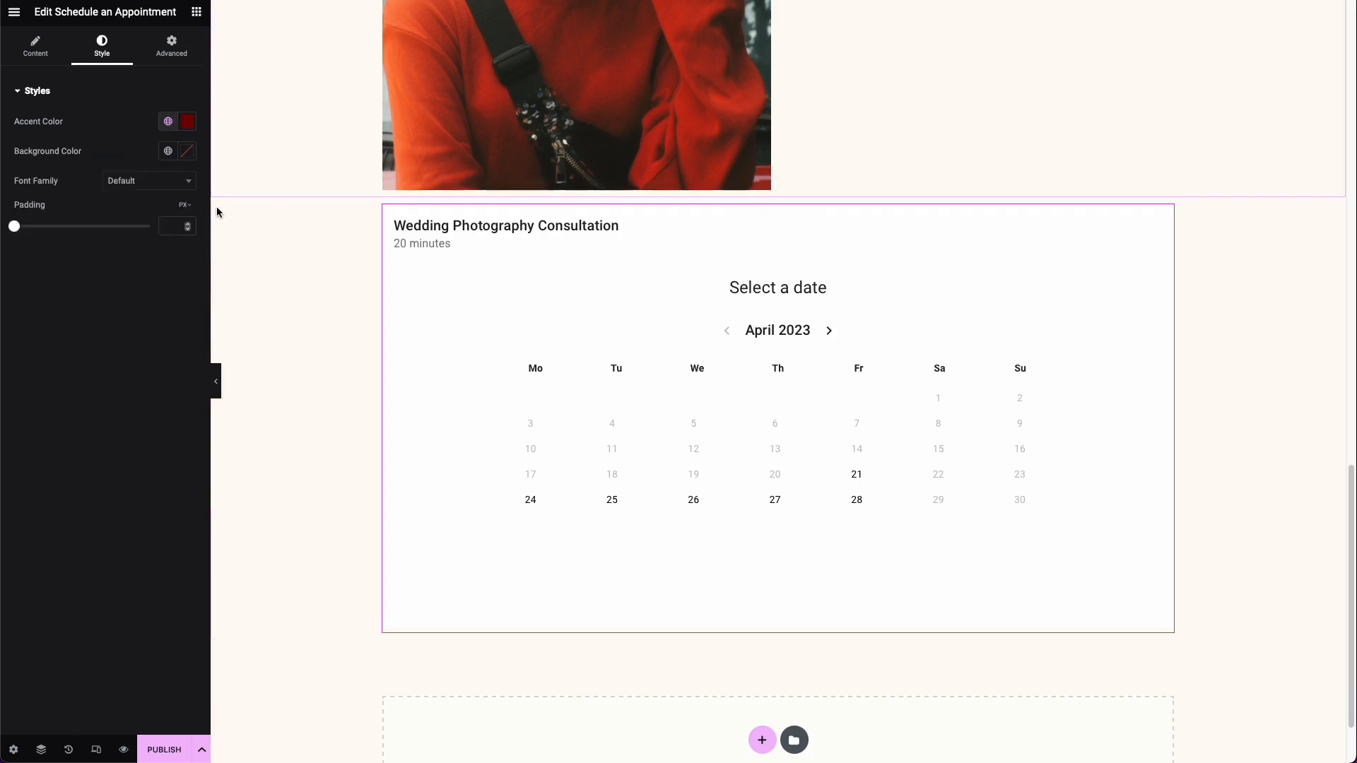
# Step: Copy the hex code of the site's background color from the site-wide background settings
pyautogui.click(13, 14)
pyautogui.click(67, 74)
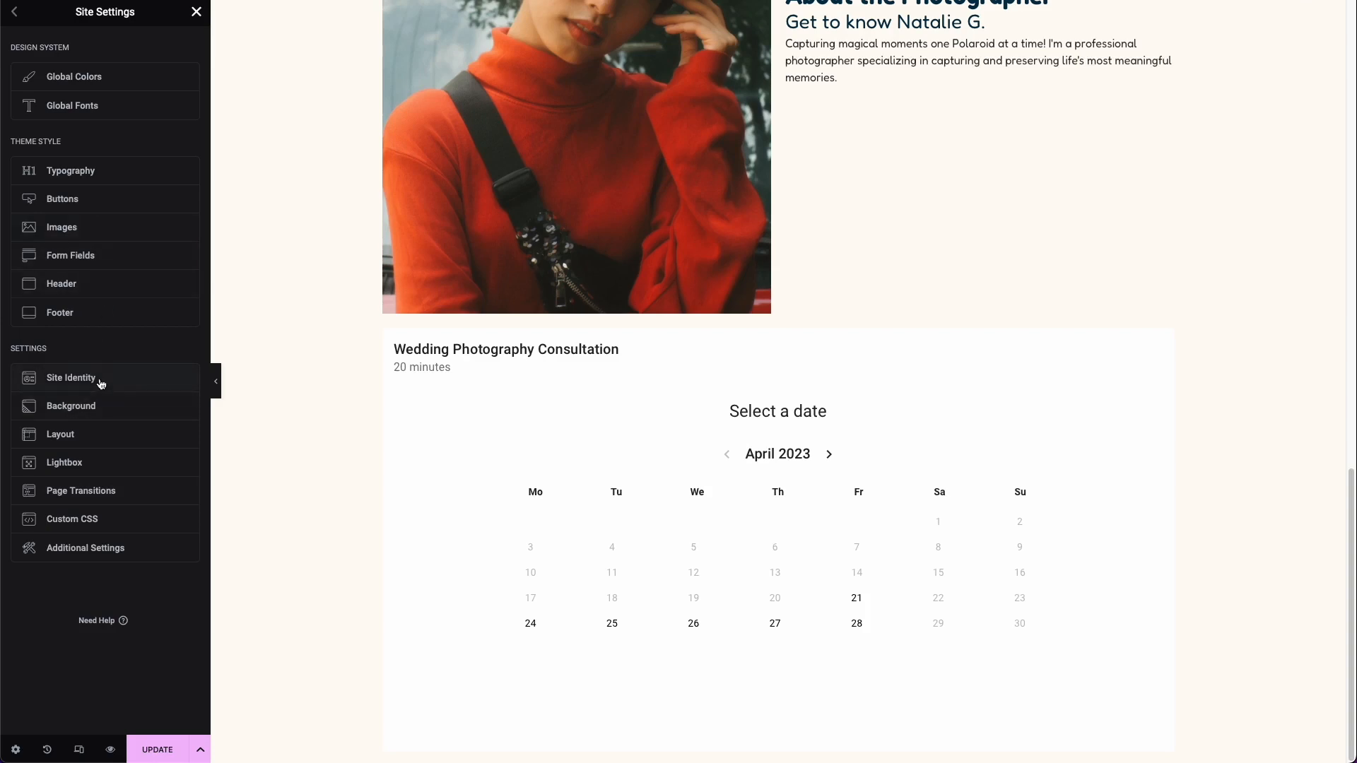
pyautogui.click(101, 403)
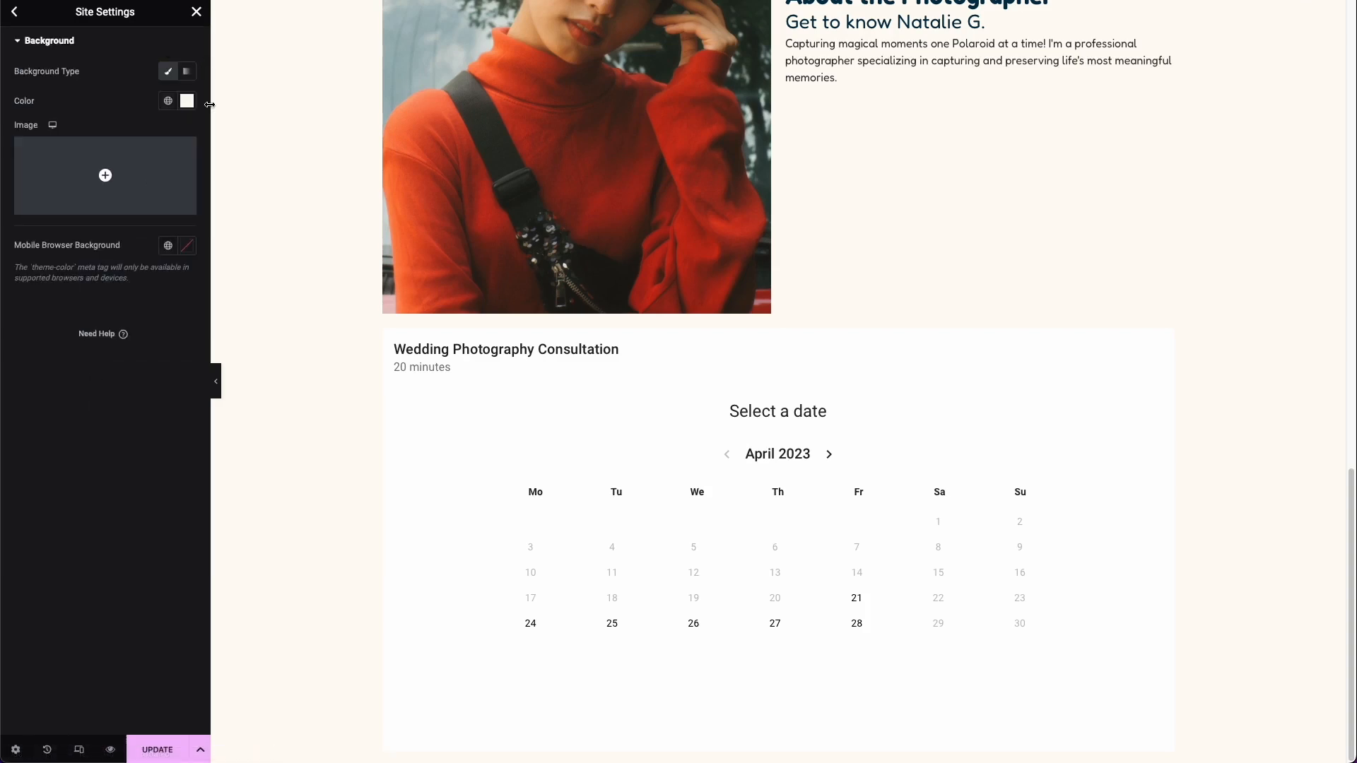
pyautogui.click(188, 102)
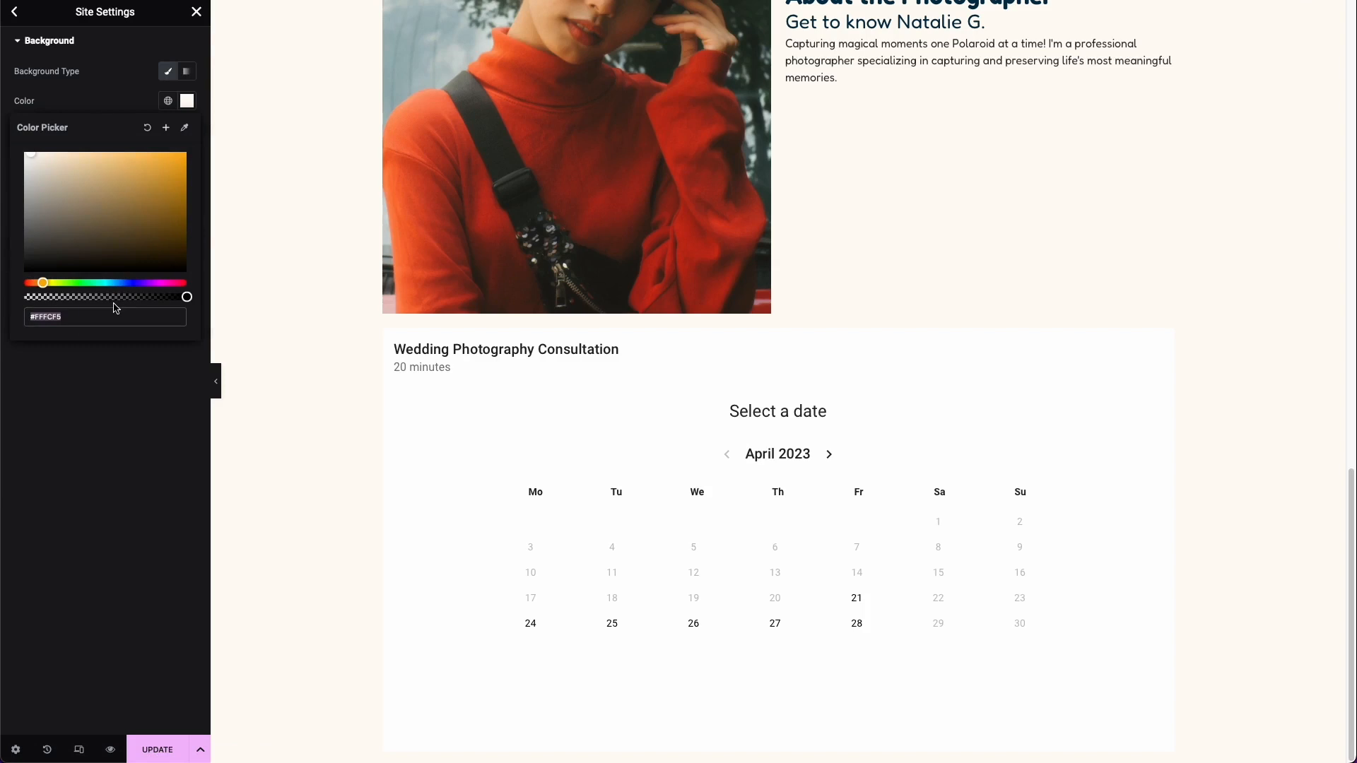
pyautogui.click(80, 104)
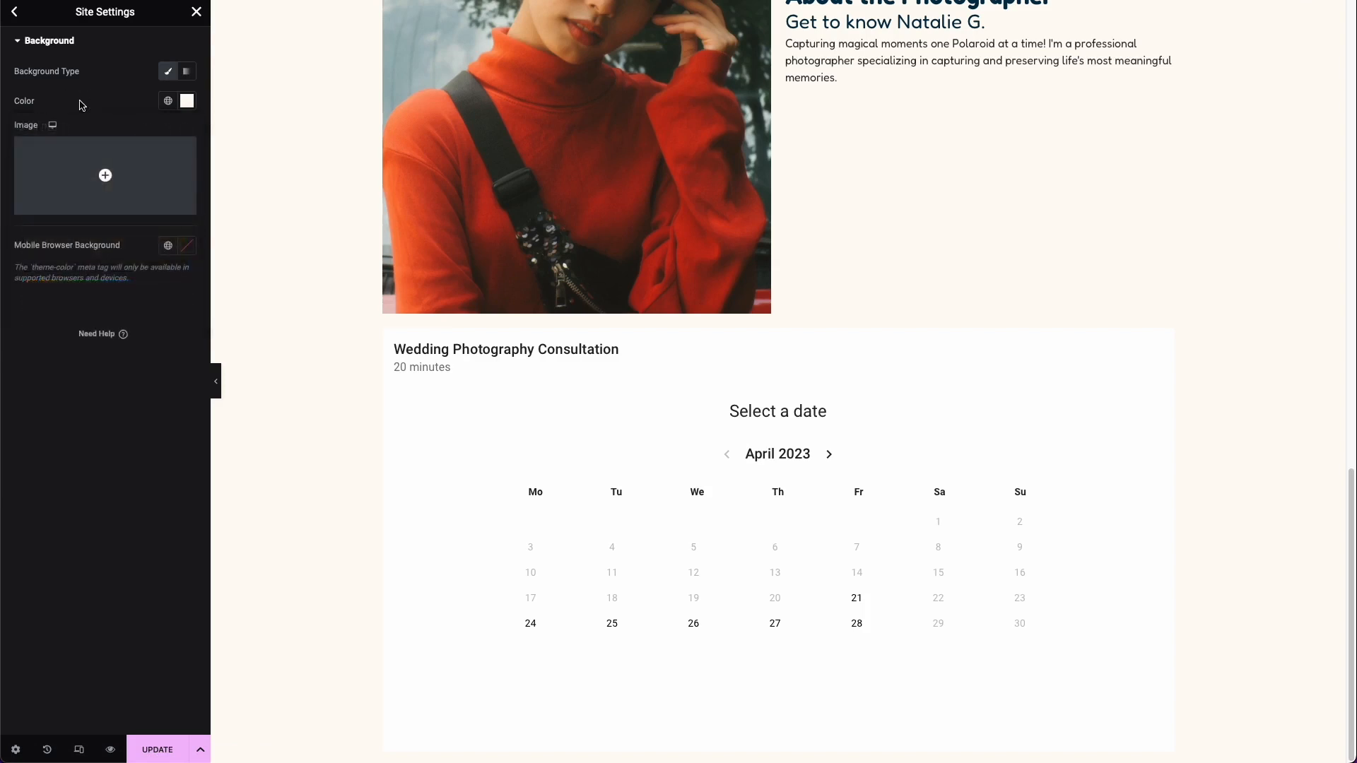
# Step: Add a custom global color named "Background beige" with the copied value #FFFCF5, and save the site settings
pyautogui.click(16, 14)
pyautogui.click(71, 82)
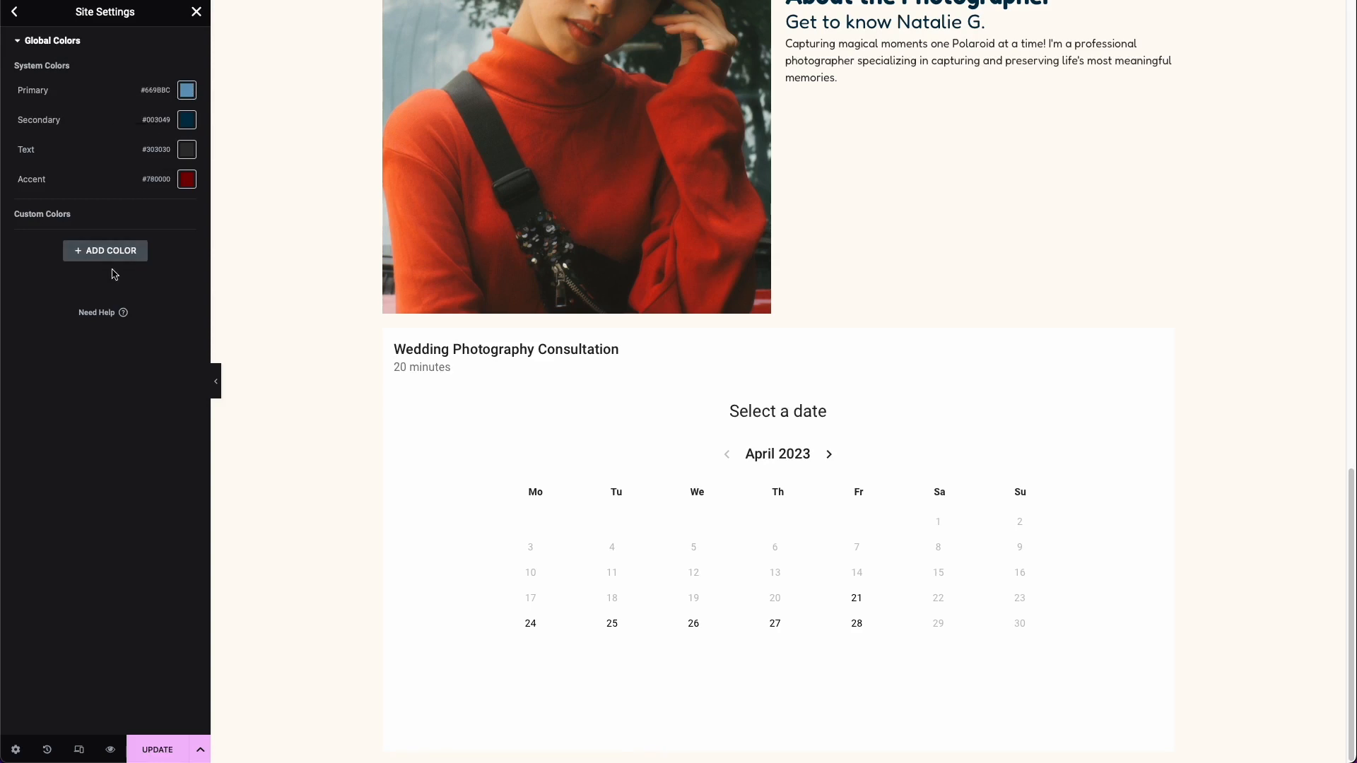
pyautogui.click(96, 256)
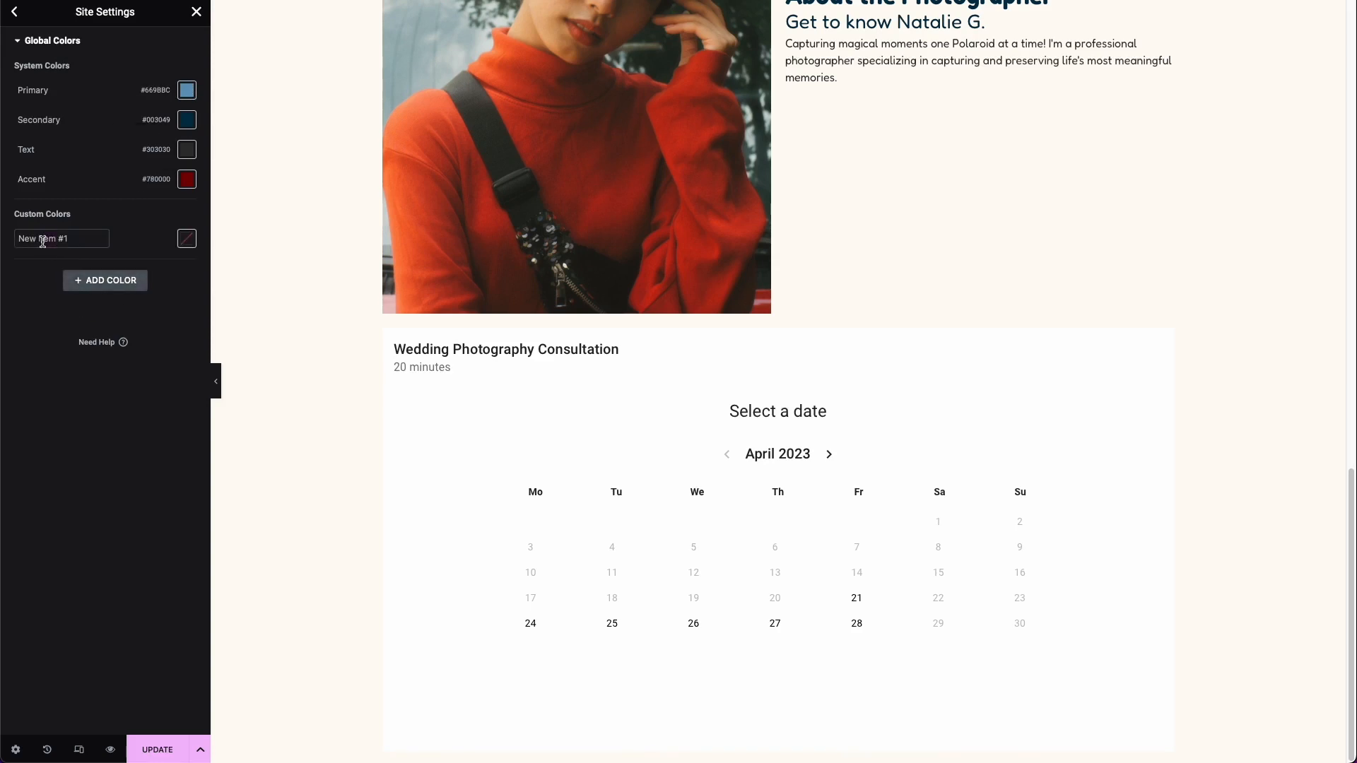
pyautogui.write('Background beige')
pyautogui.click(187, 238)
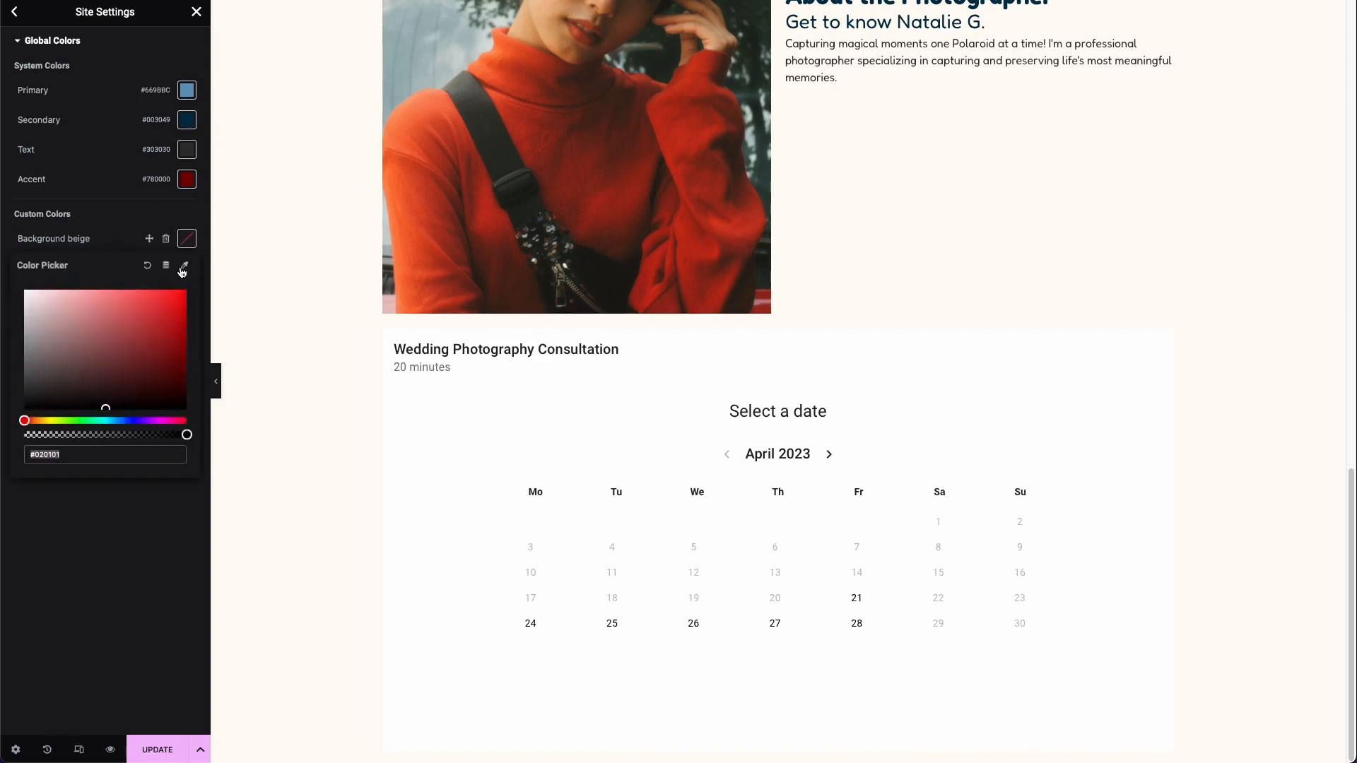
pyautogui.write('#FFFCF5')
pyautogui.click(107, 492)
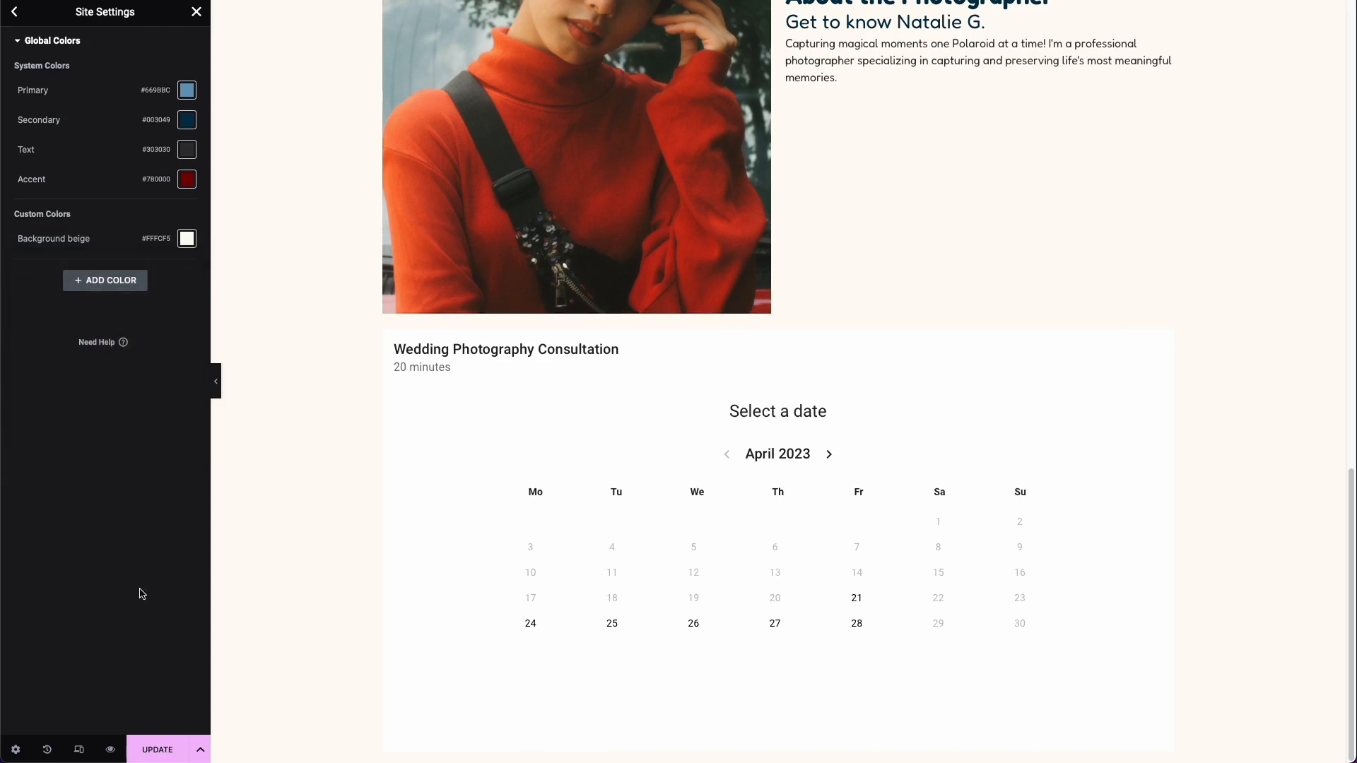
pyautogui.click(165, 740)
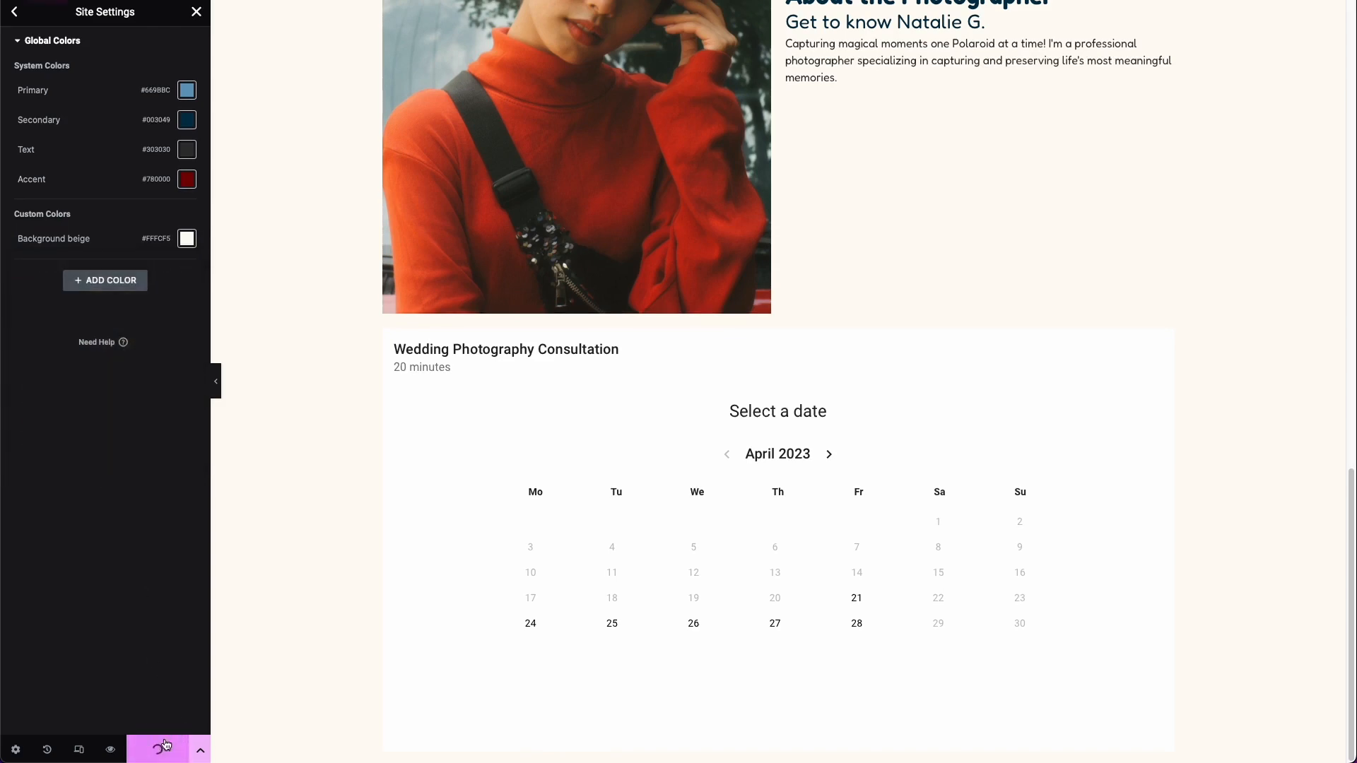
pyautogui.click(196, 13)
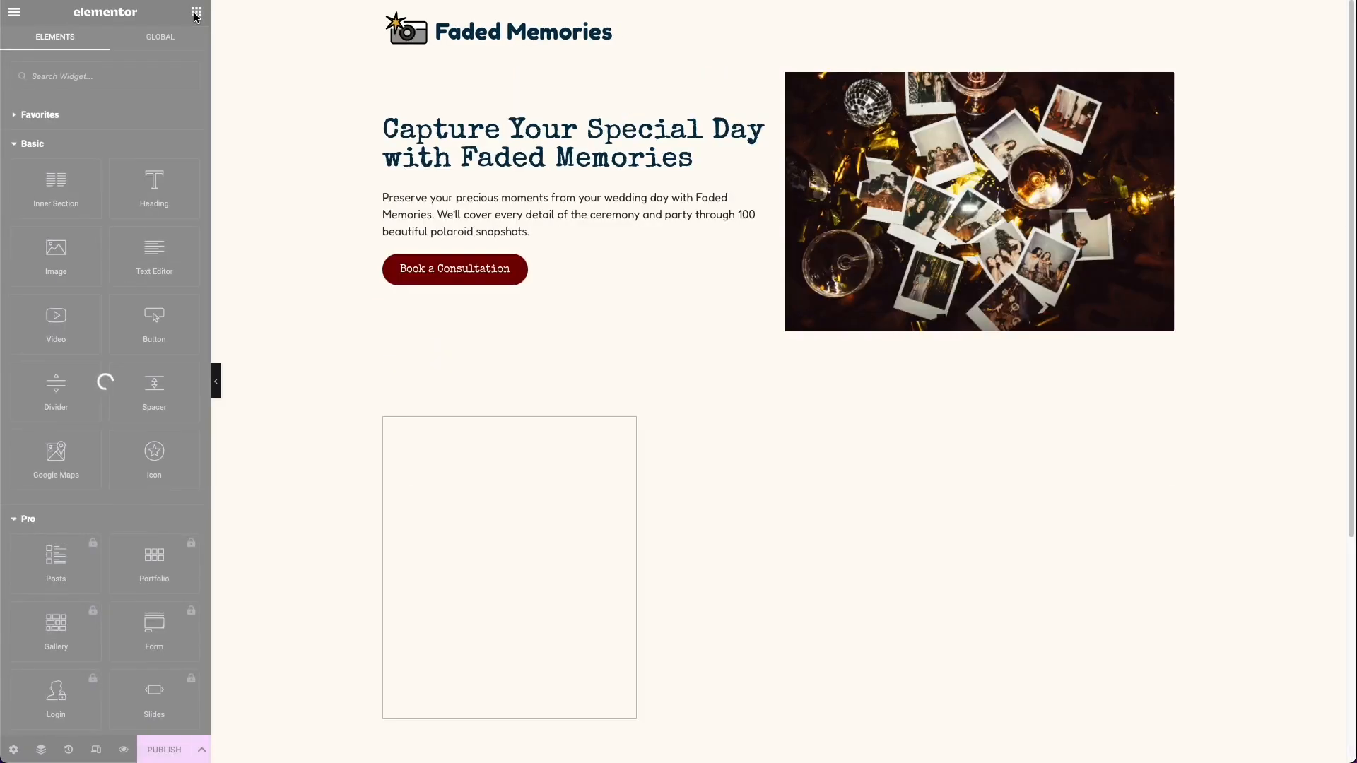
# Step: Set the background color of the Schedule an Appointment widget to the global color Background beige
pyautogui.scroll(-18, 418, 200)
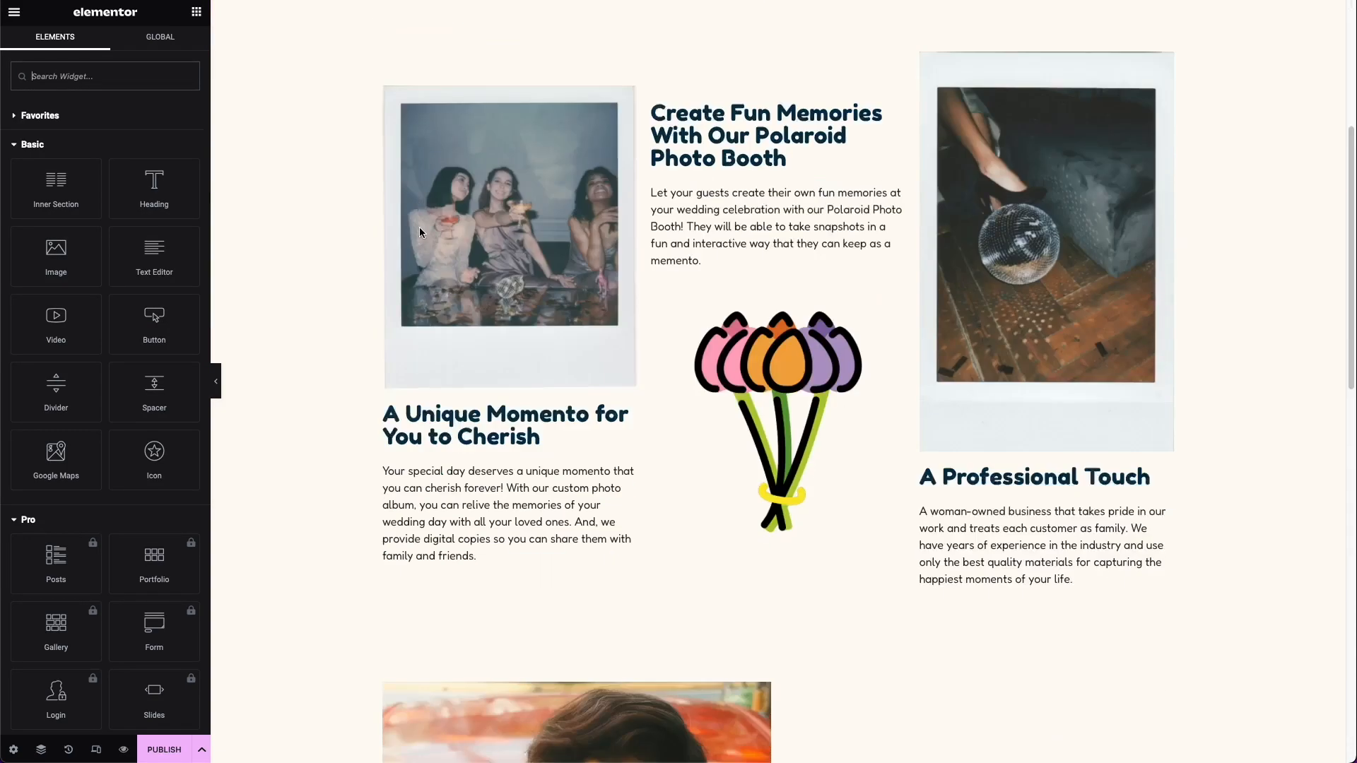
pyautogui.scroll(-1, 421, 280)
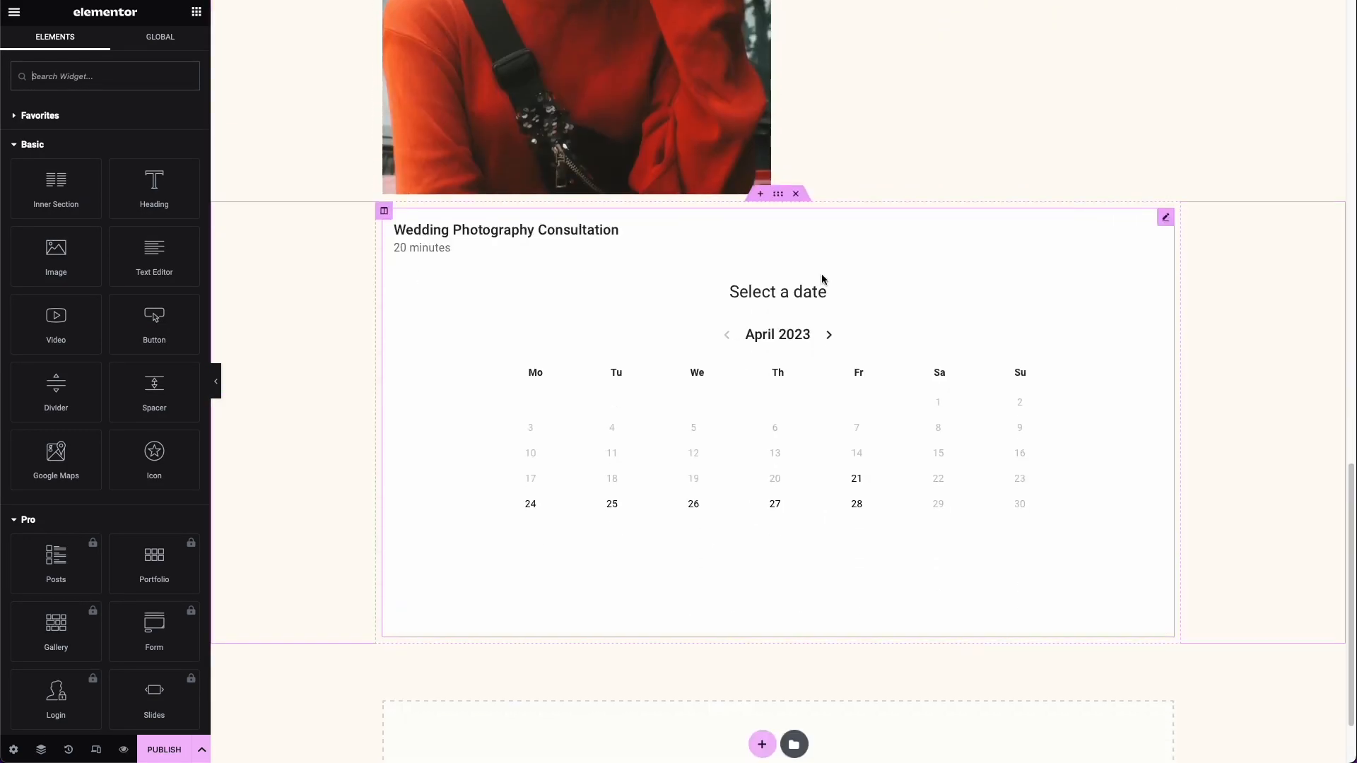
pyautogui.click(1163, 219)
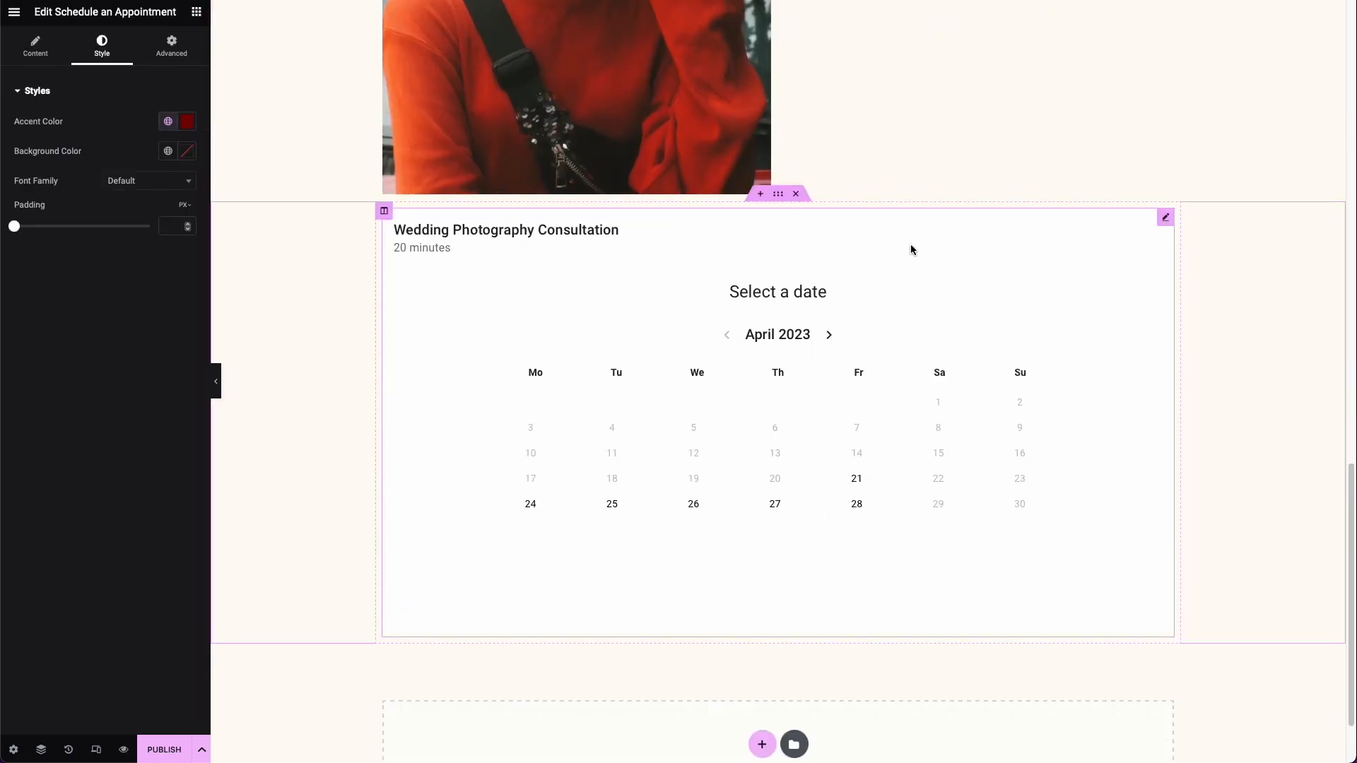
pyautogui.click(170, 151)
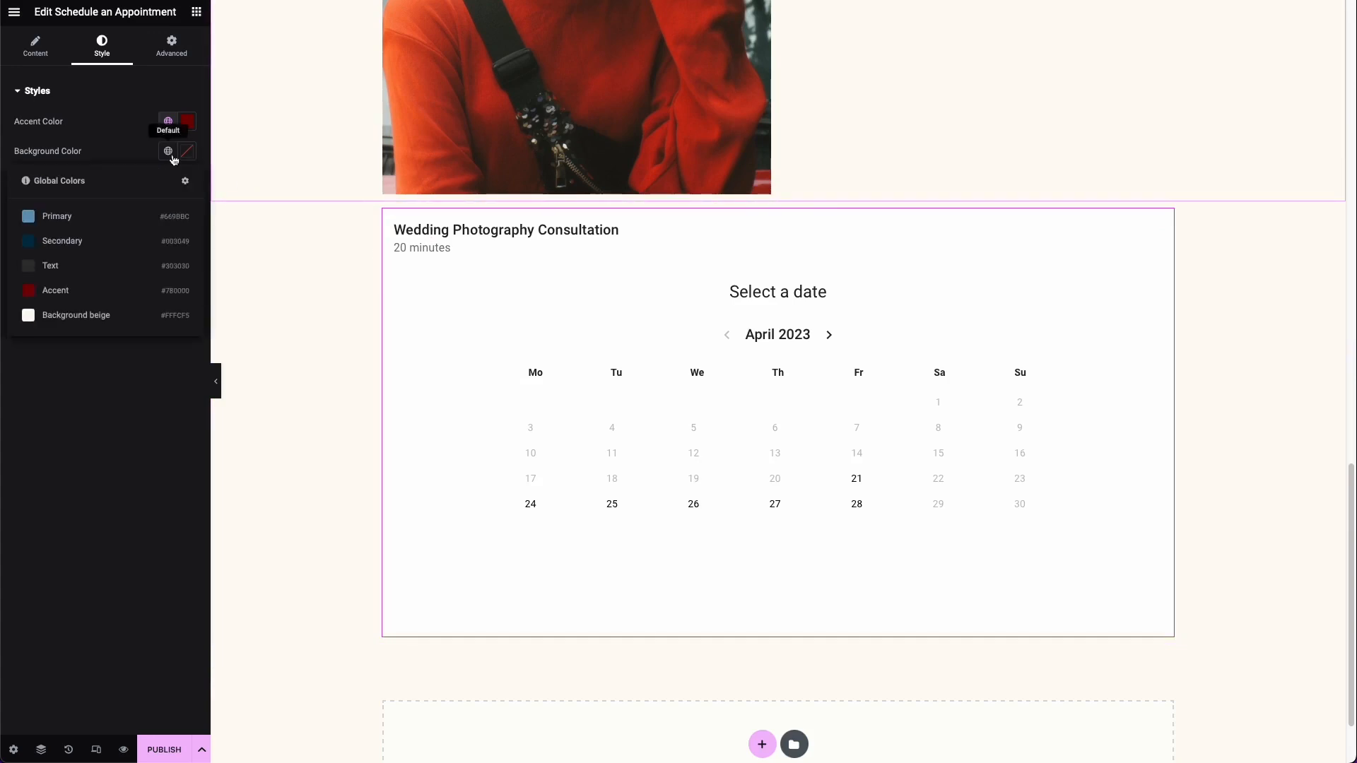
pyautogui.click(90, 318)
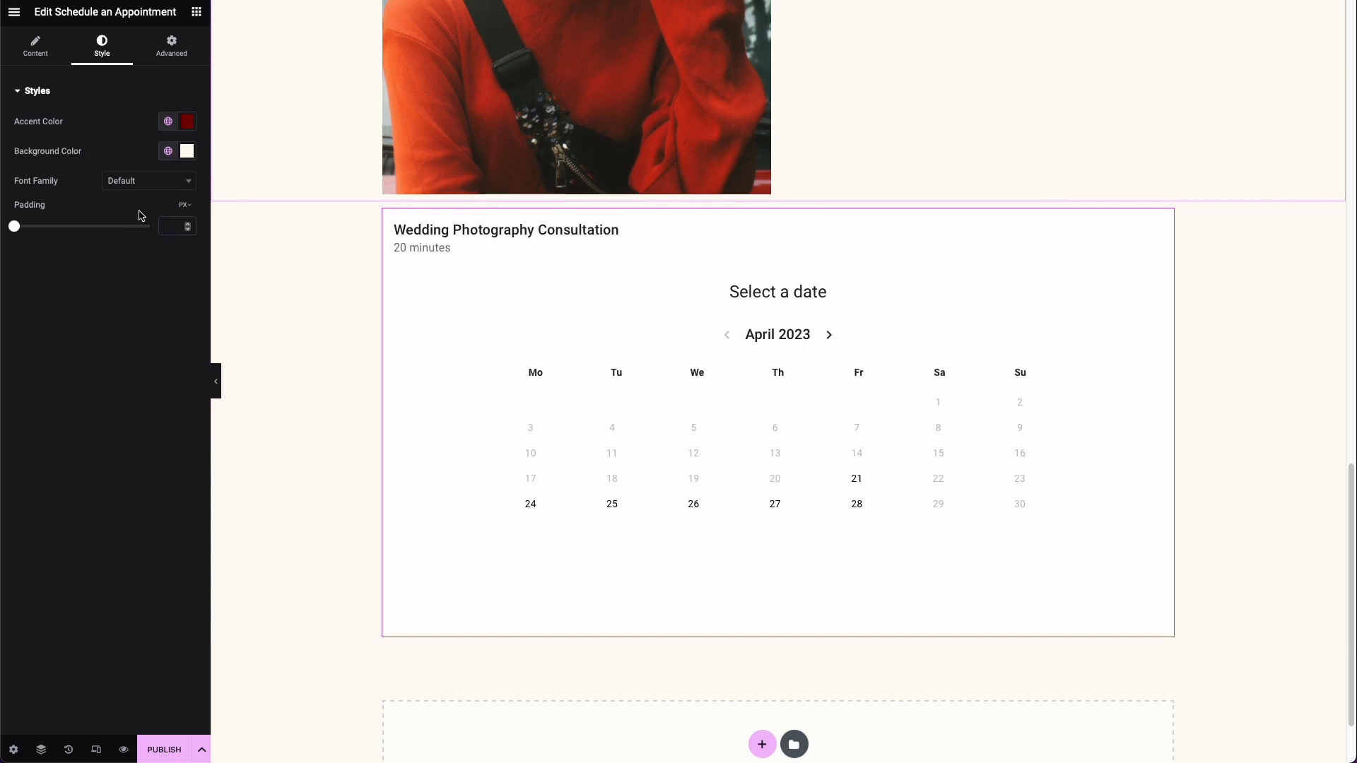
# Step: Set the booking widget's font family to Special Elite
pyautogui.click(145, 178)
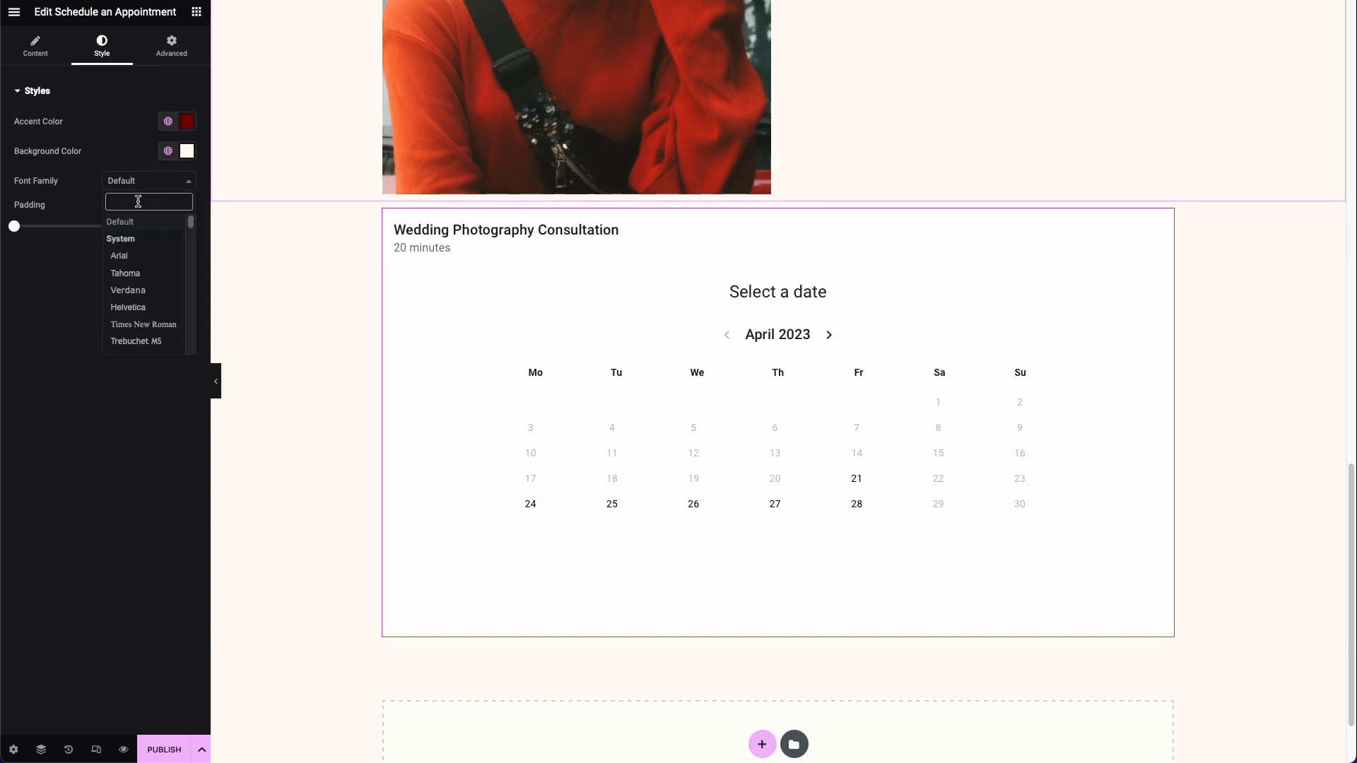
pyautogui.write('spe')
pyautogui.click(115, 243)
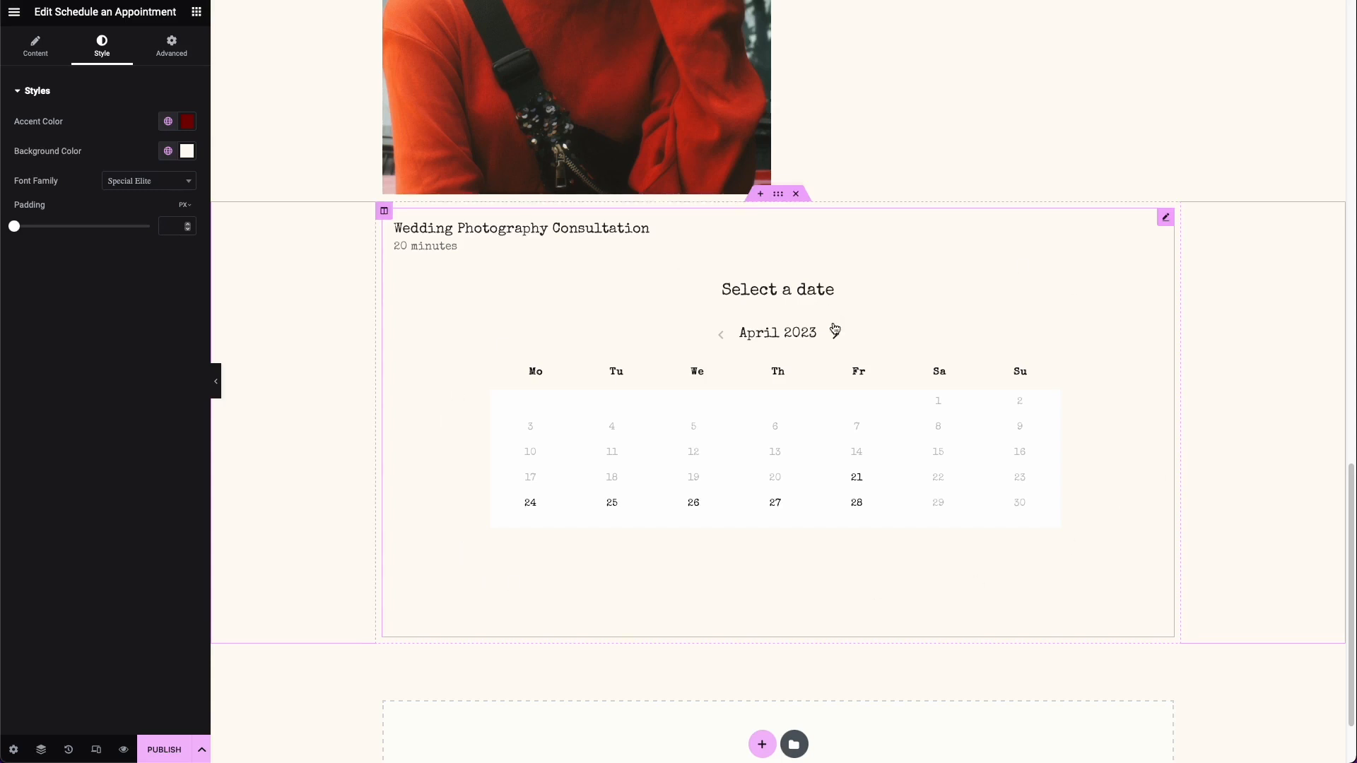
# Step: Test the styled booking calendar by choosing April 27, 2023 and the 10:40 AM slot
pyautogui.scroll(5, 491, 592)
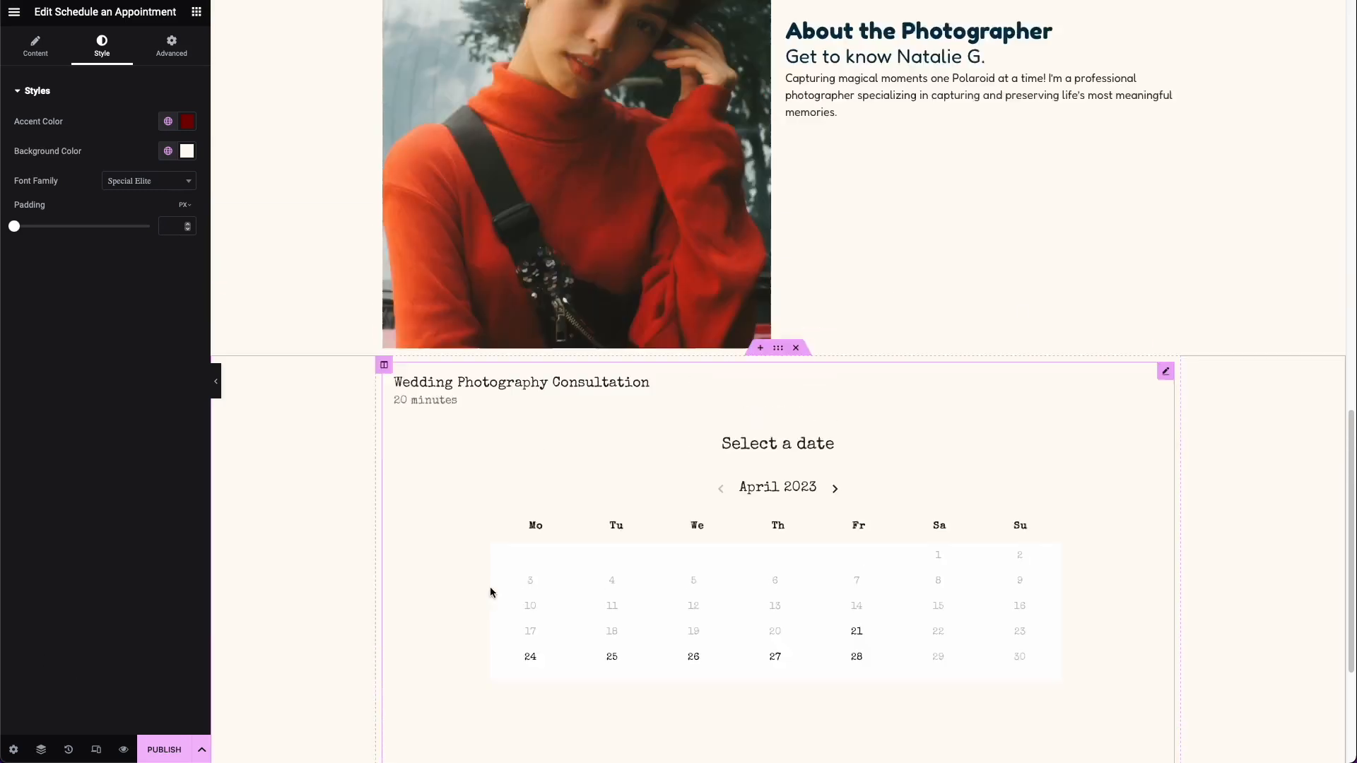
pyautogui.scroll(-6, 491, 592)
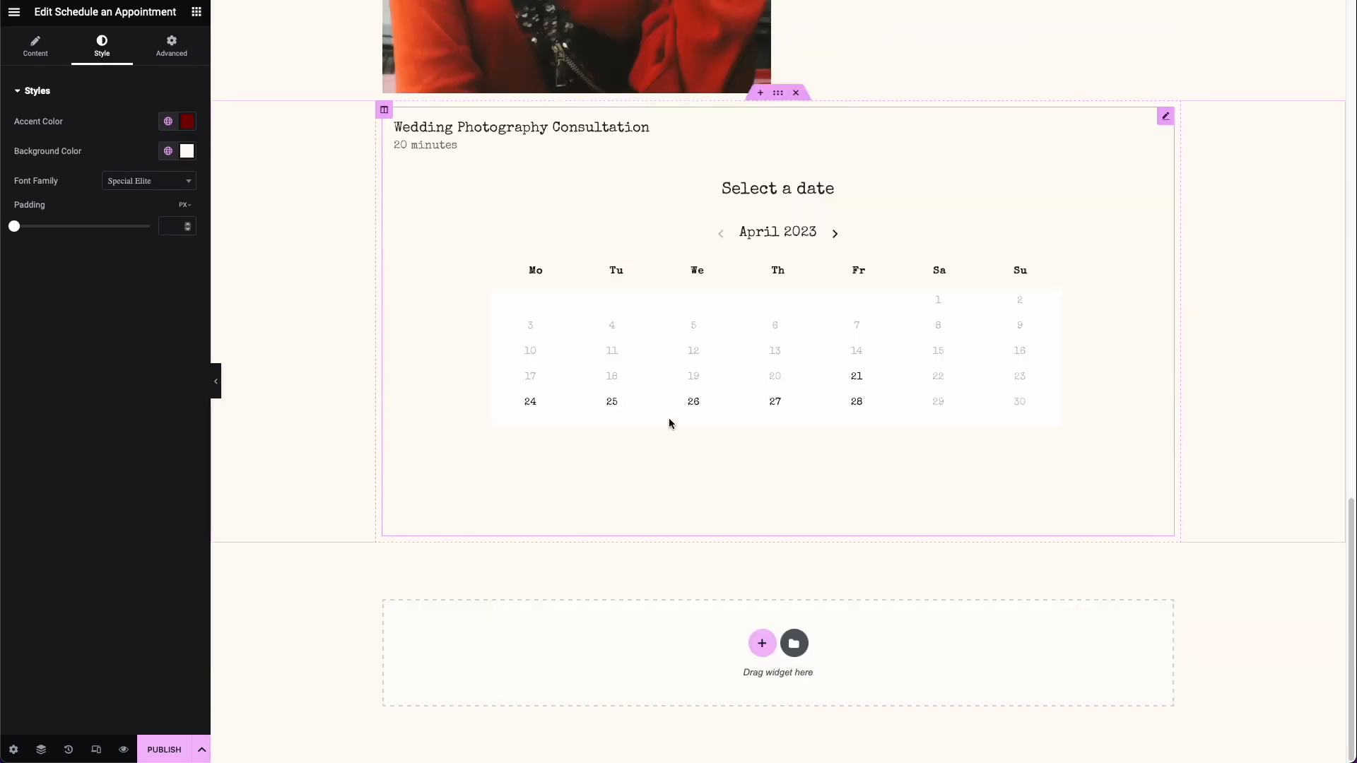
pyautogui.click(762, 400)
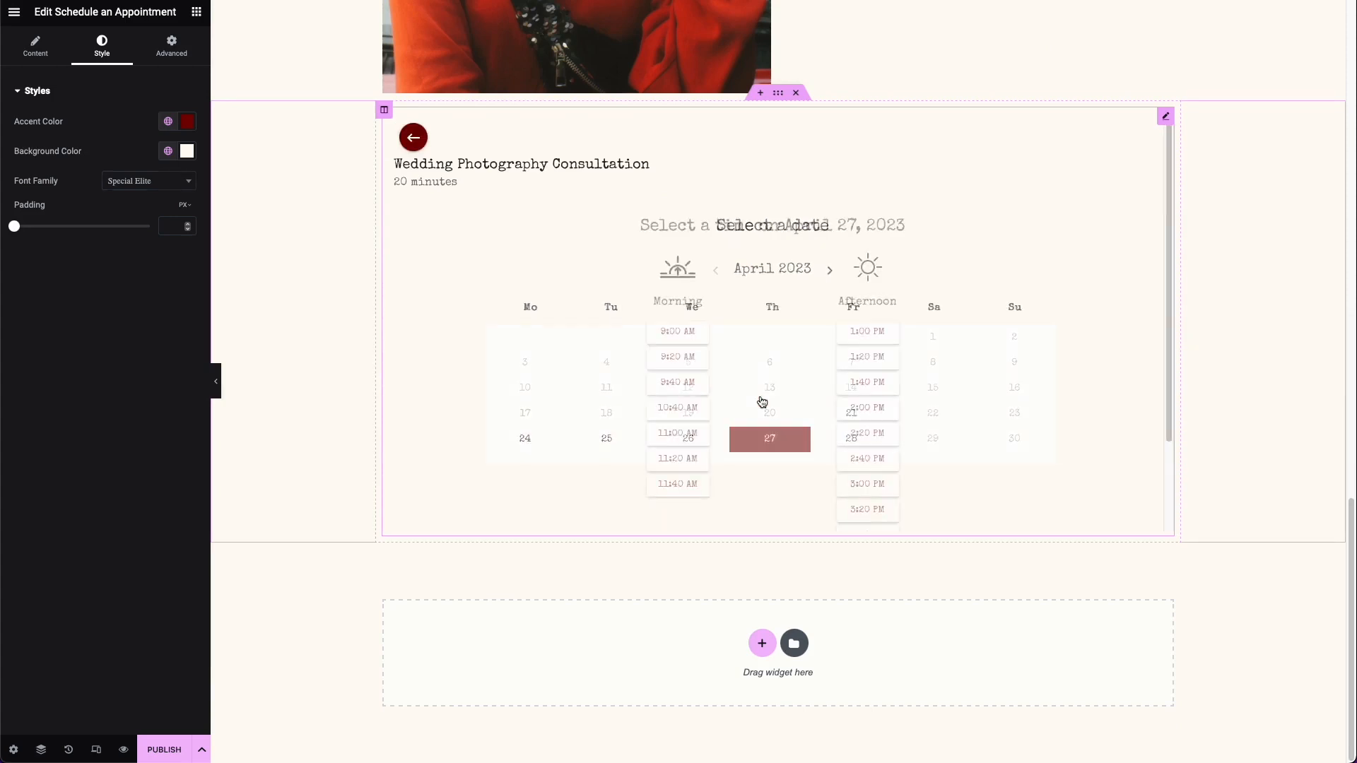
pyautogui.click(684, 408)
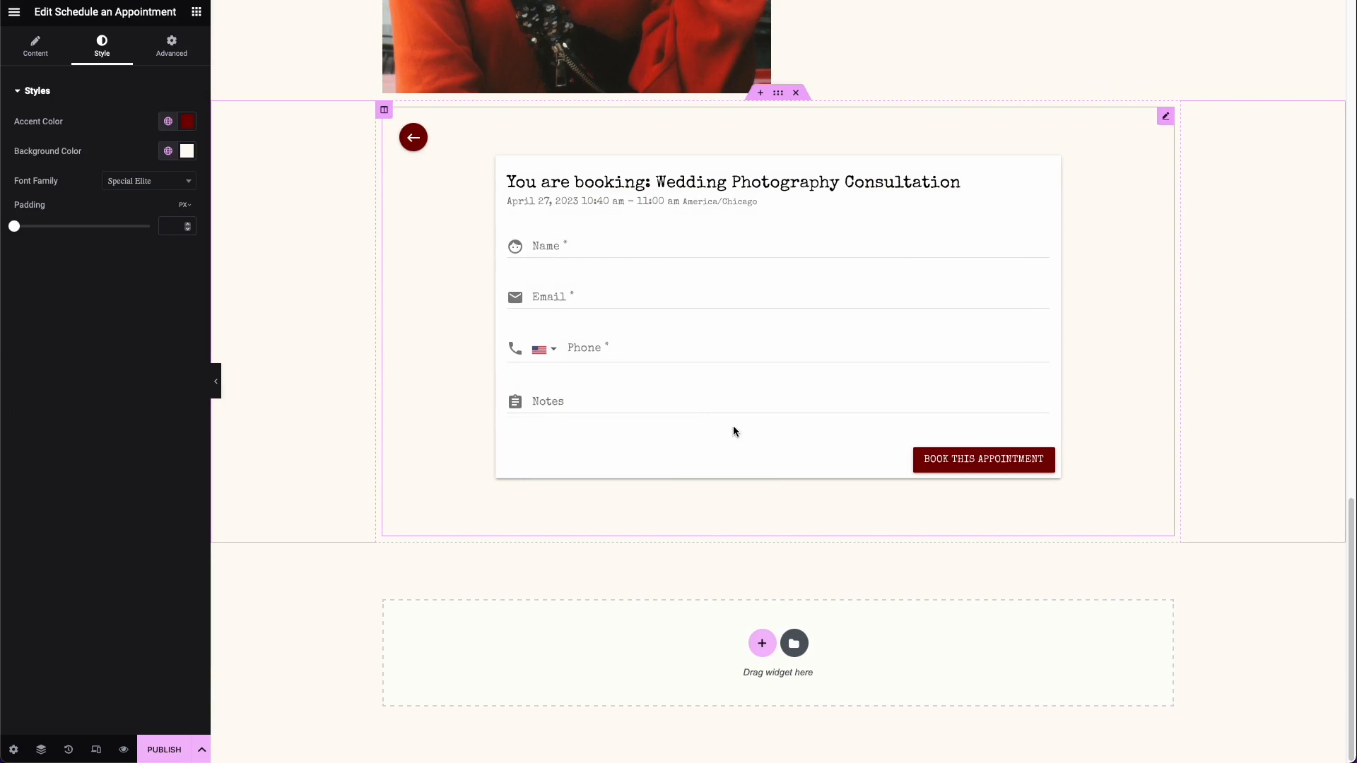
# Step: Add a single-column section below the appointment booking widget
pyautogui.scroll(7, 733, 426)
pyautogui.scroll(-7, 732, 428)
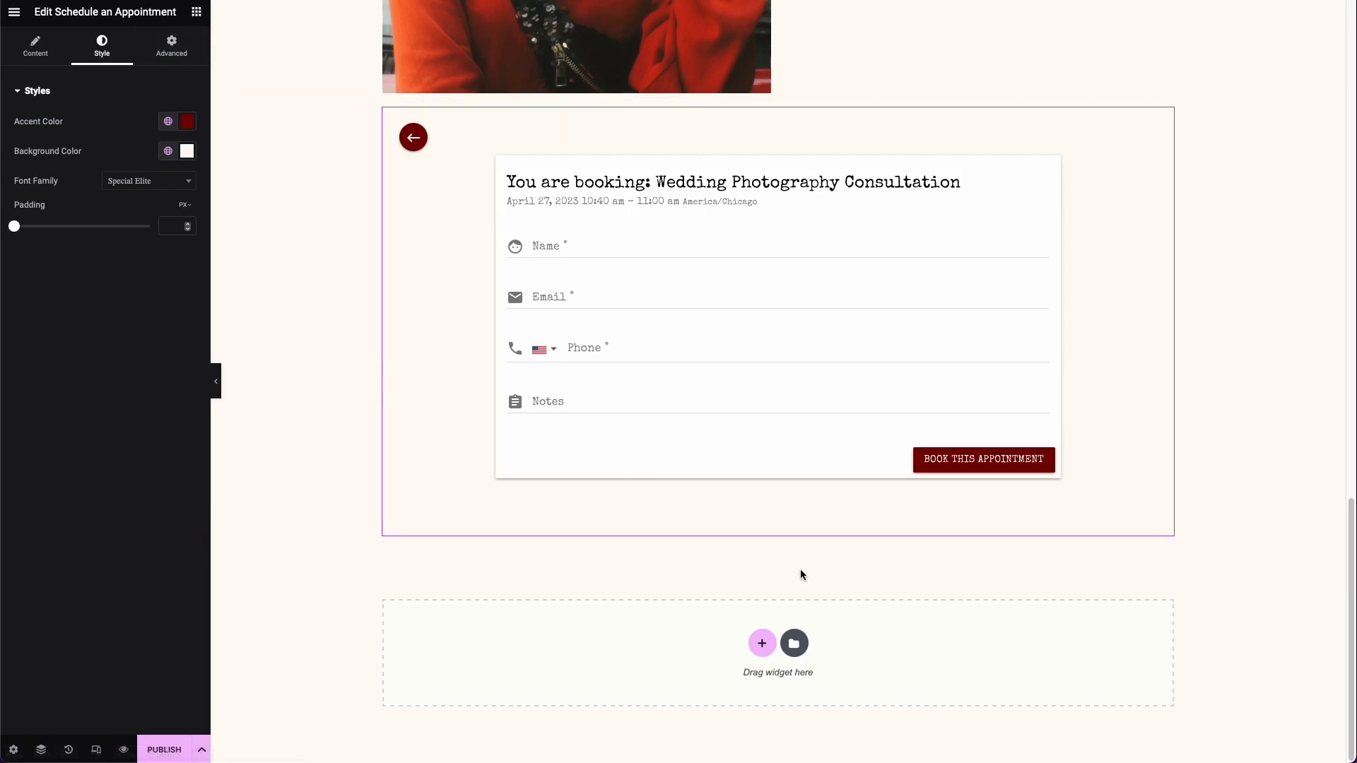
pyautogui.click(763, 647)
pyautogui.click(587, 677)
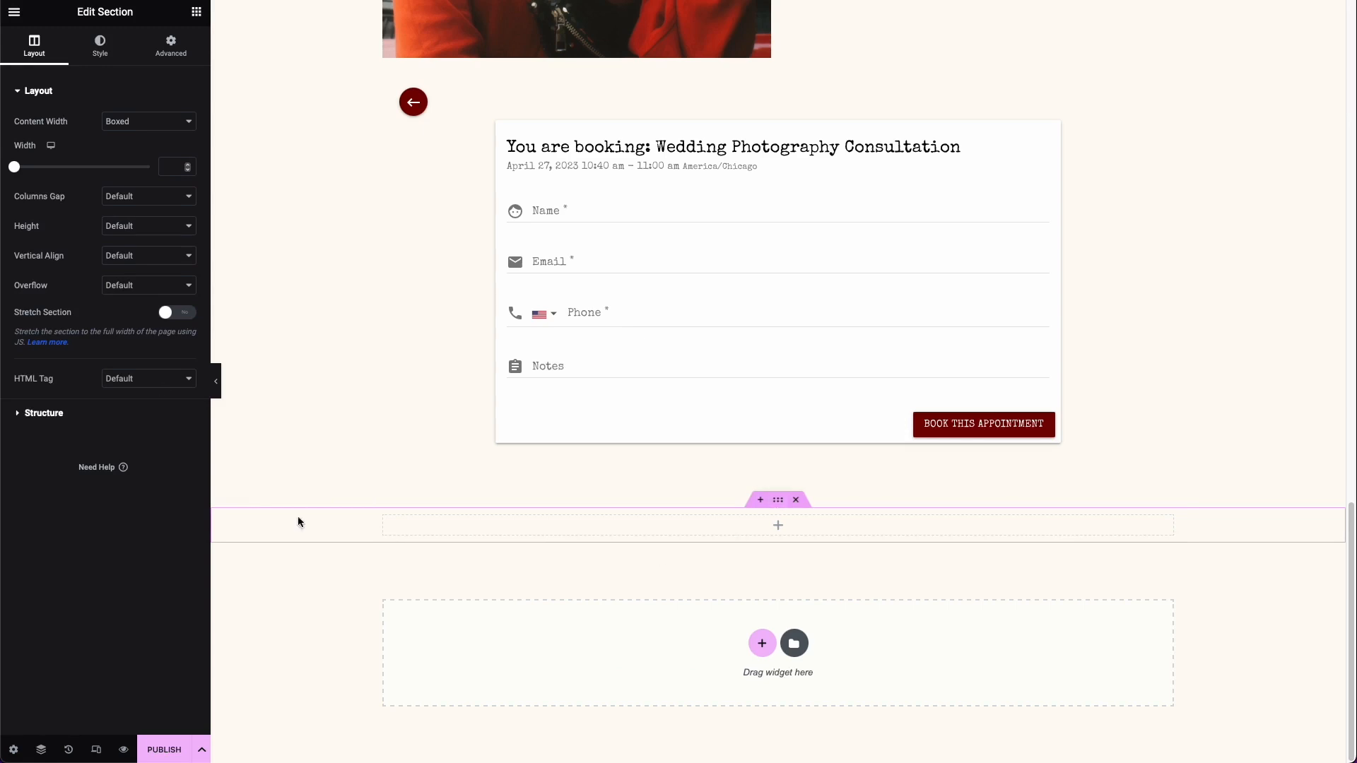
pyautogui.click(199, 15)
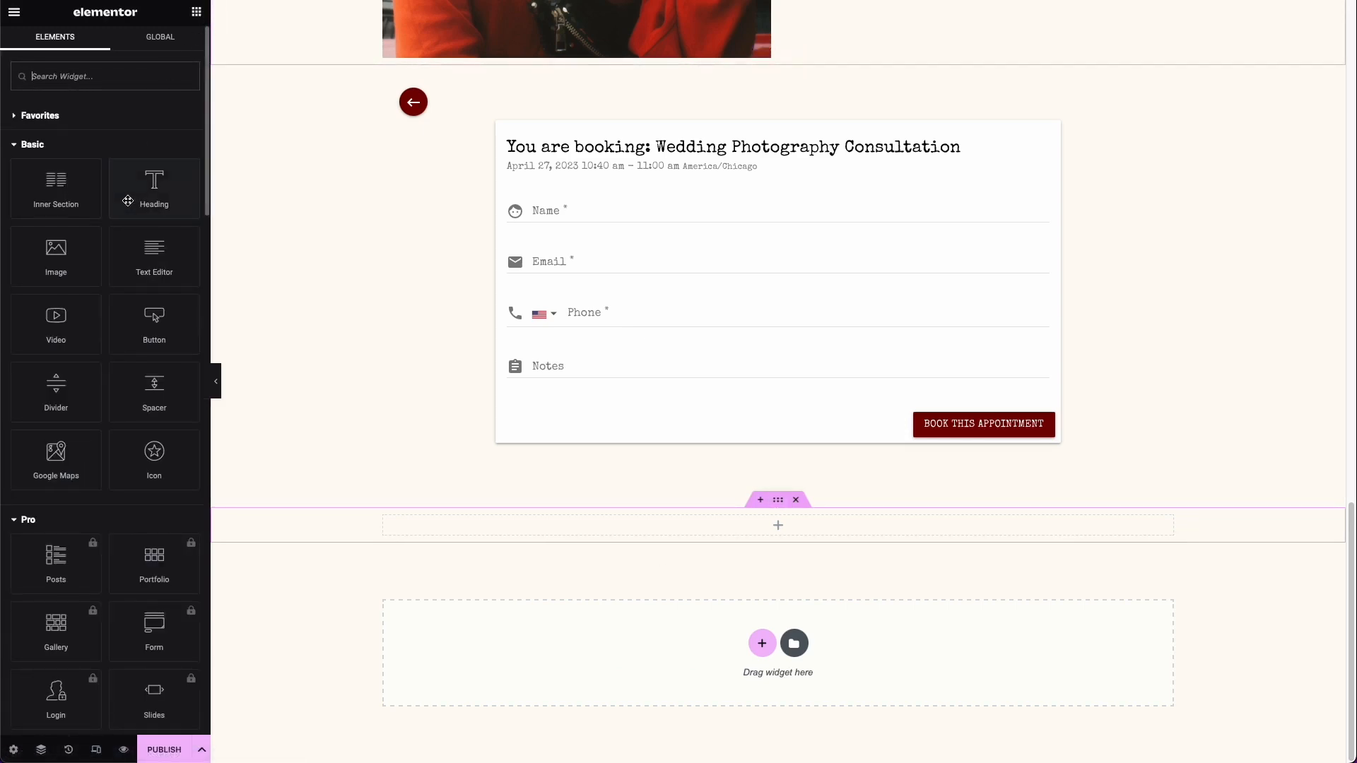
# Step: Set the new section's classic background color to the global color Secondary
pyautogui.click(778, 500)
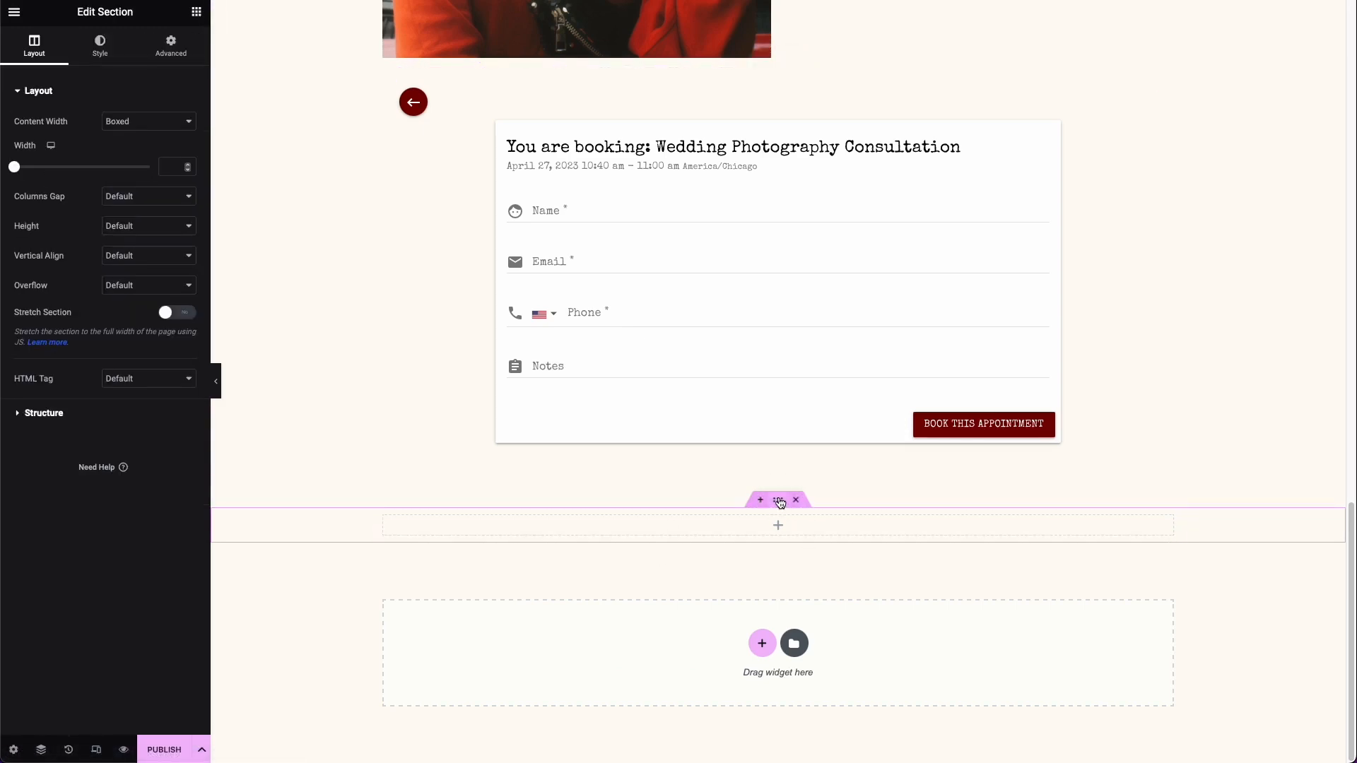
pyautogui.click(99, 47)
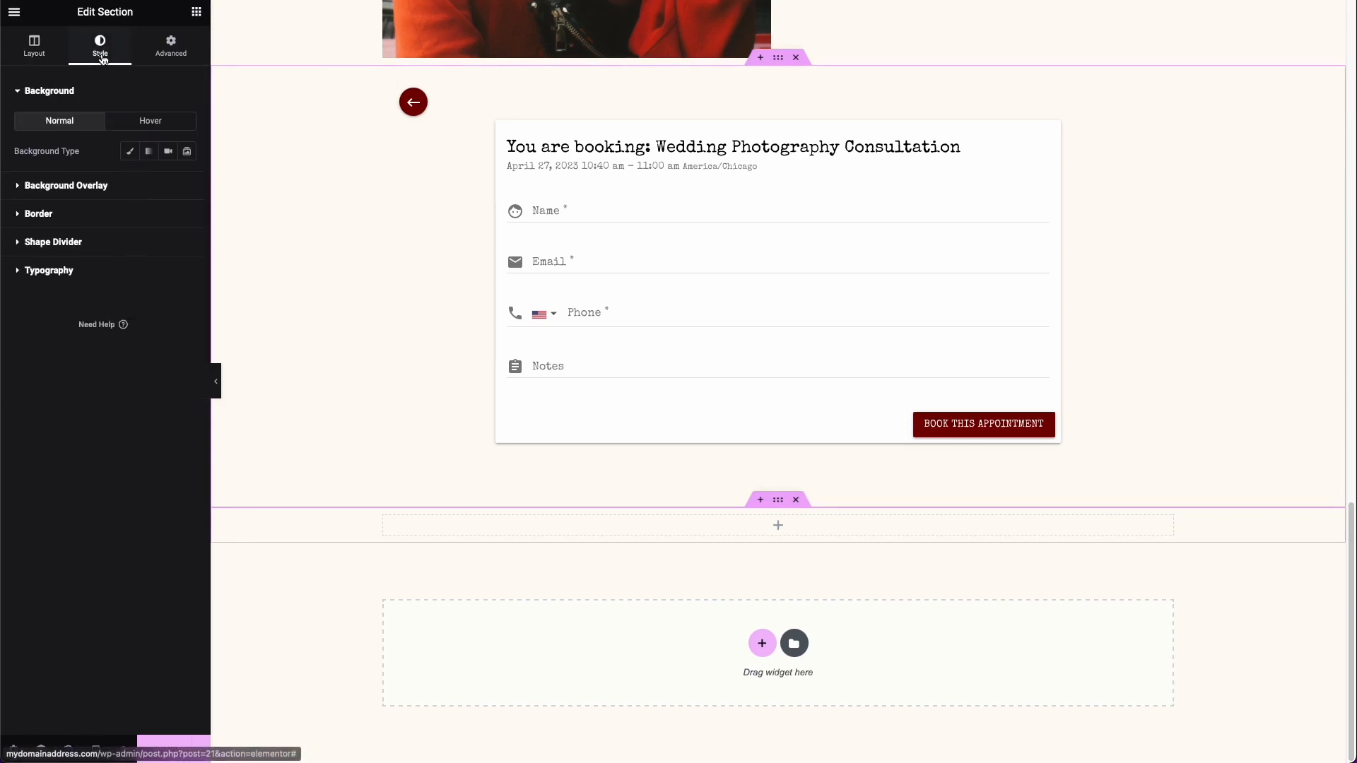
pyautogui.click(130, 151)
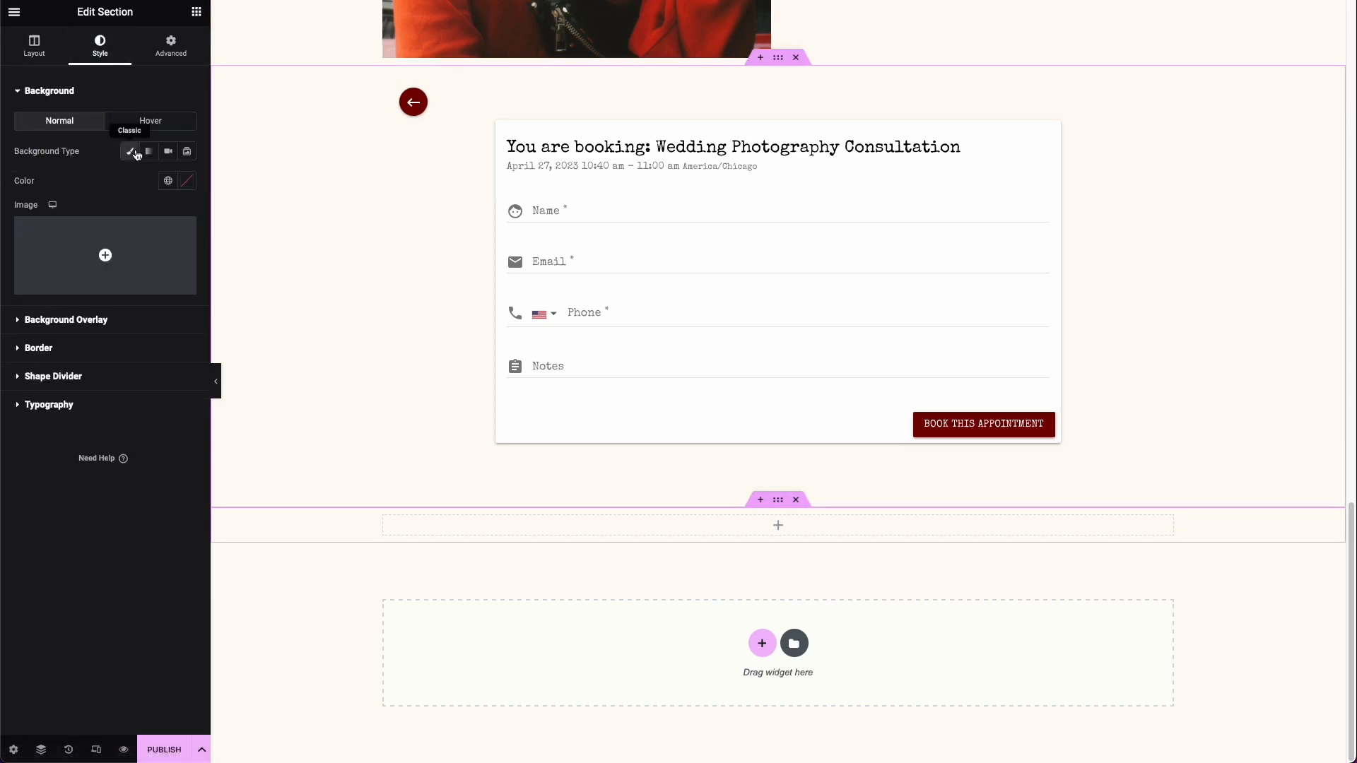
pyautogui.click(166, 181)
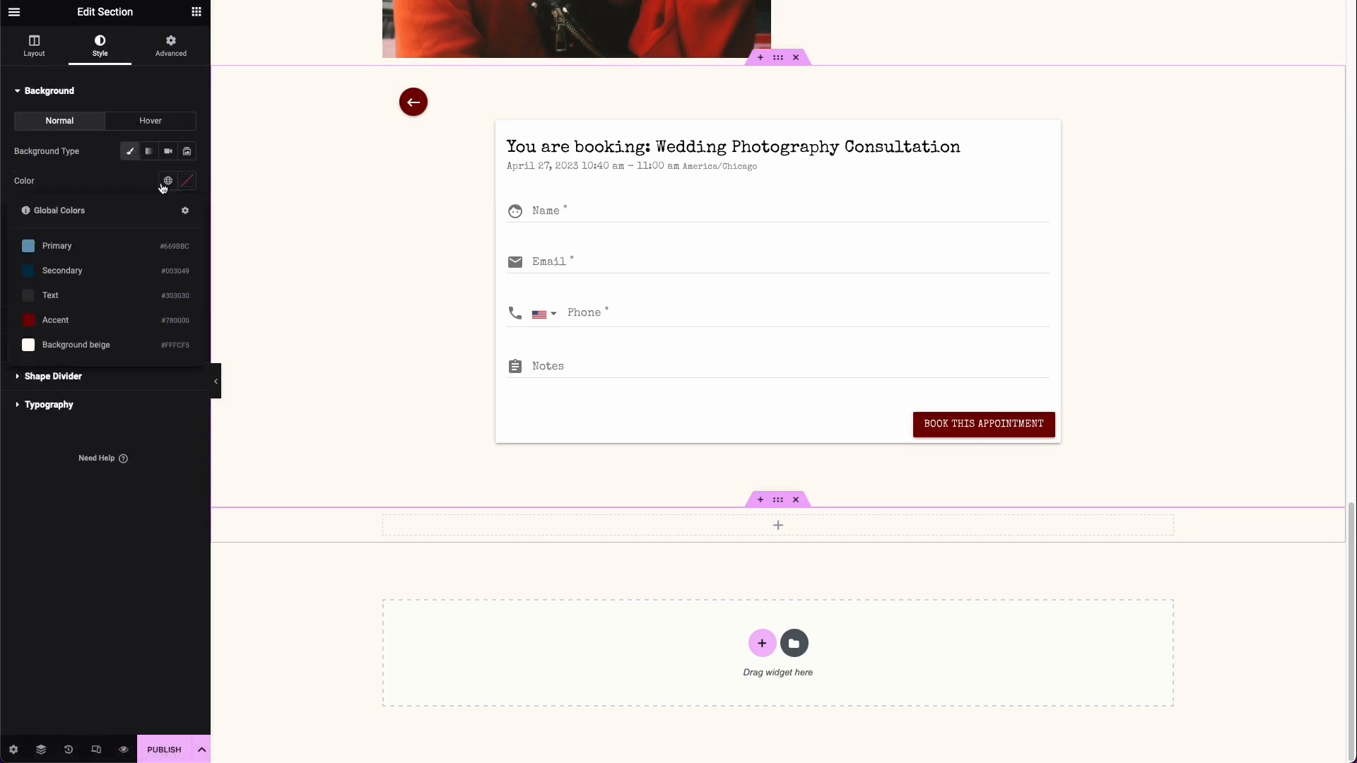
pyautogui.click(104, 272)
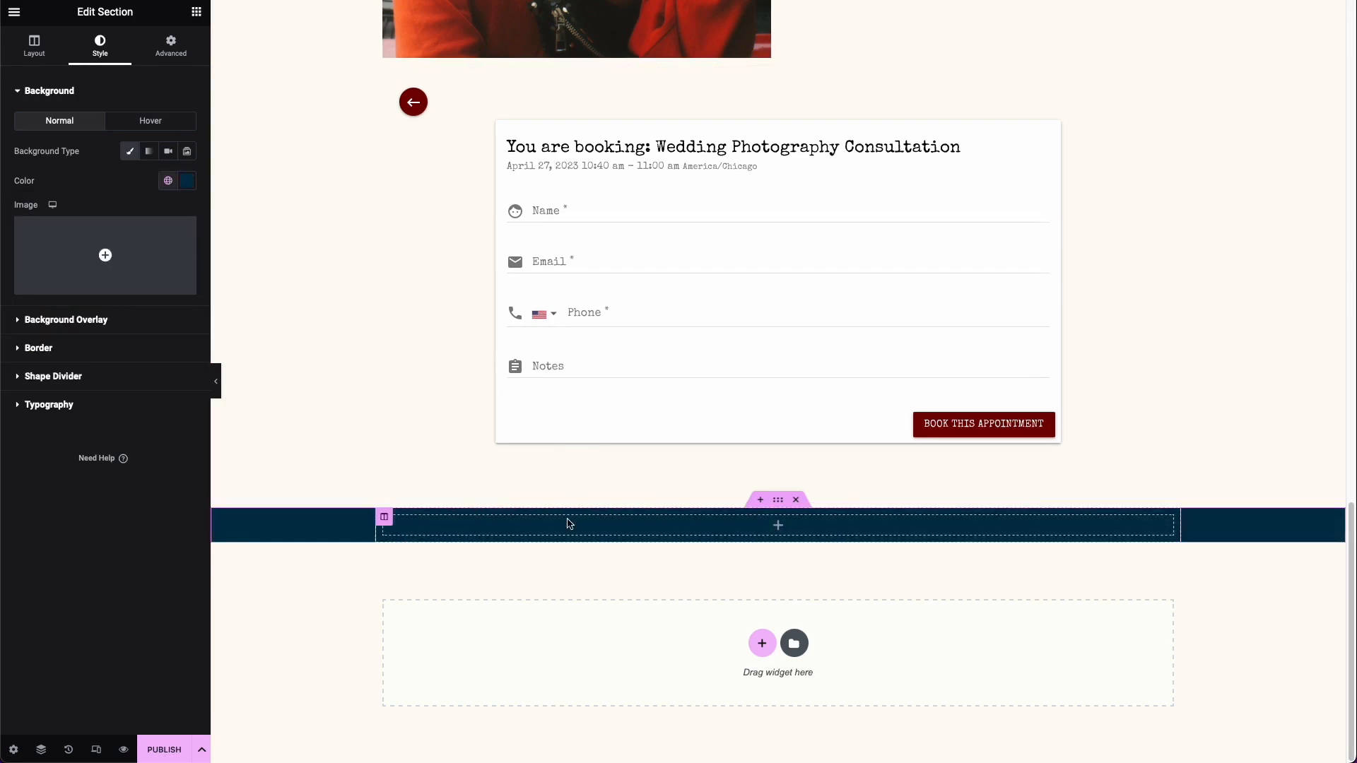
# Step: Copy the header column with the camera logo and site name into the new bottom section, and delete that section's empty column
pyautogui.scroll(15, 569, 523)
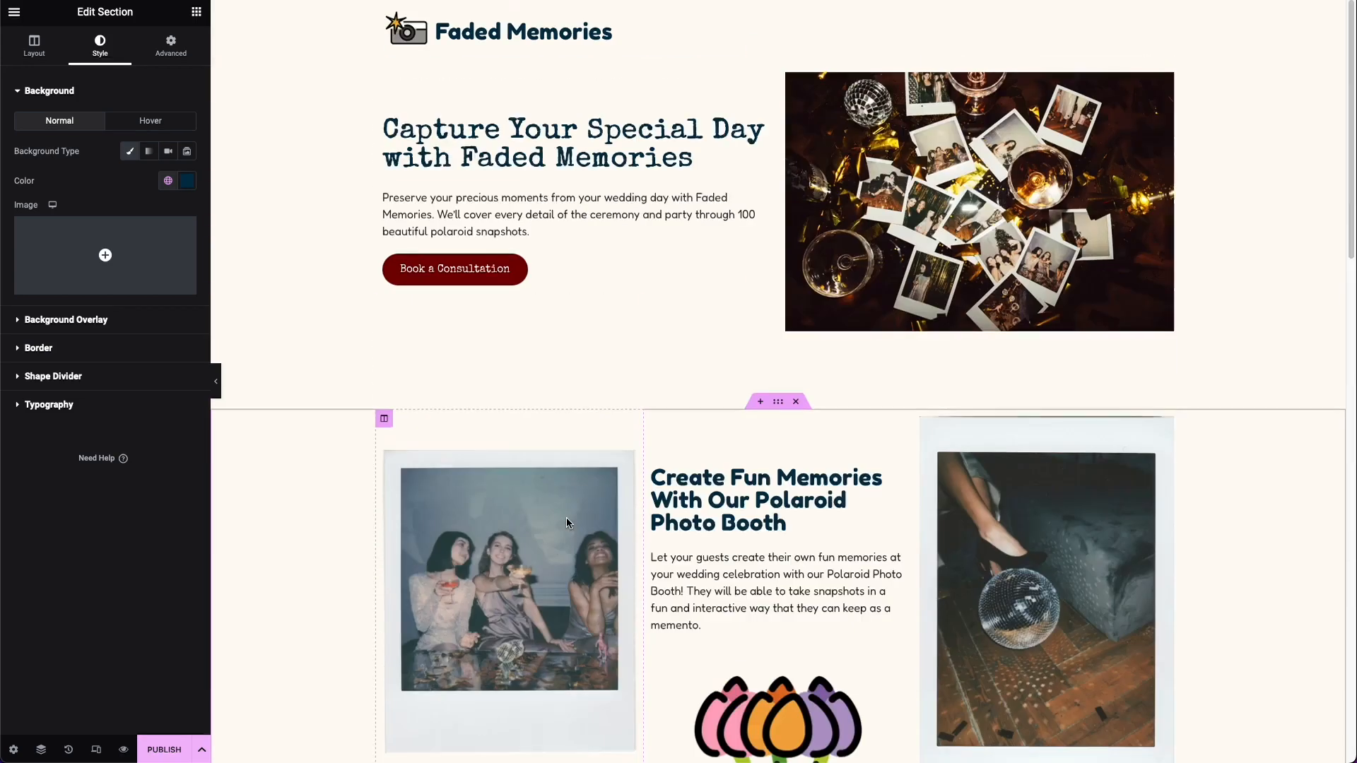
pyautogui.click(384, 9)
pyautogui.rightClick(385, 10)
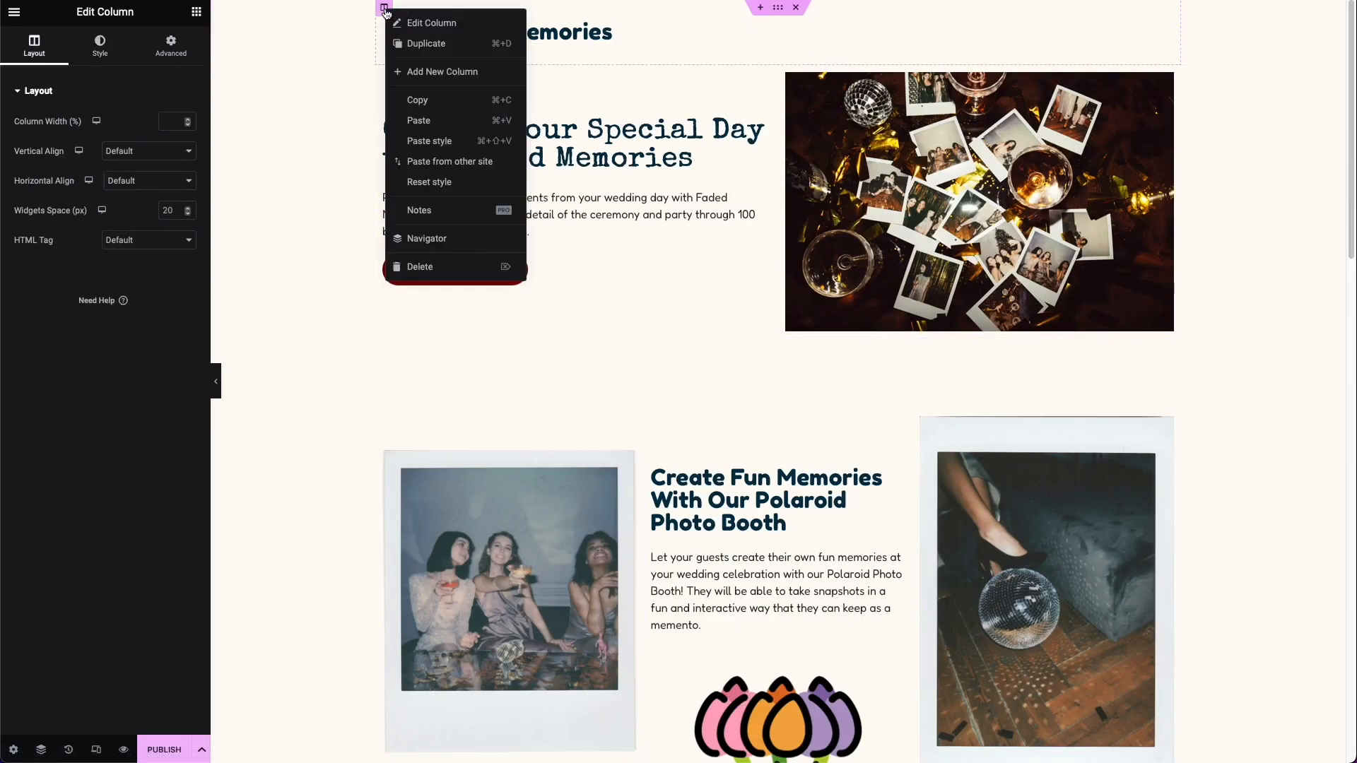
pyautogui.scroll(-15, 418, 90)
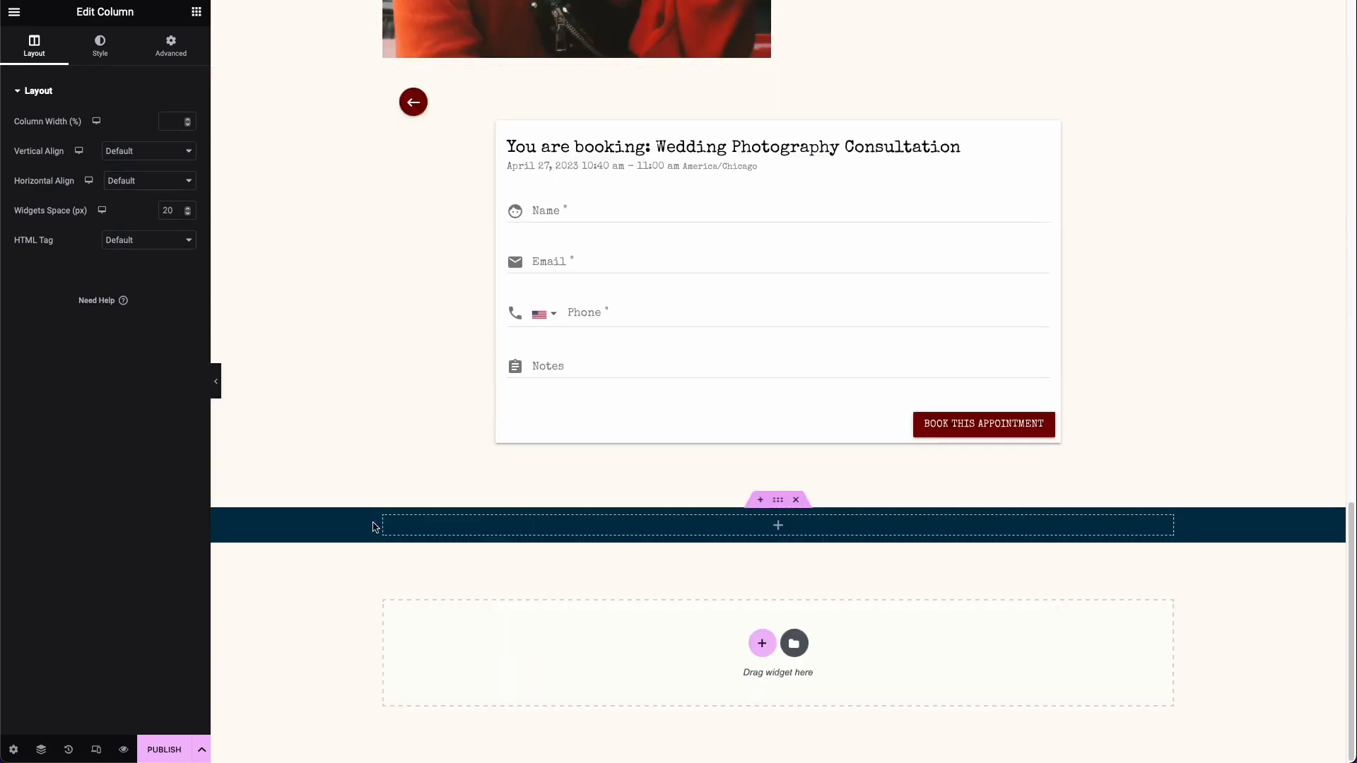
pyautogui.rightClick(373, 527)
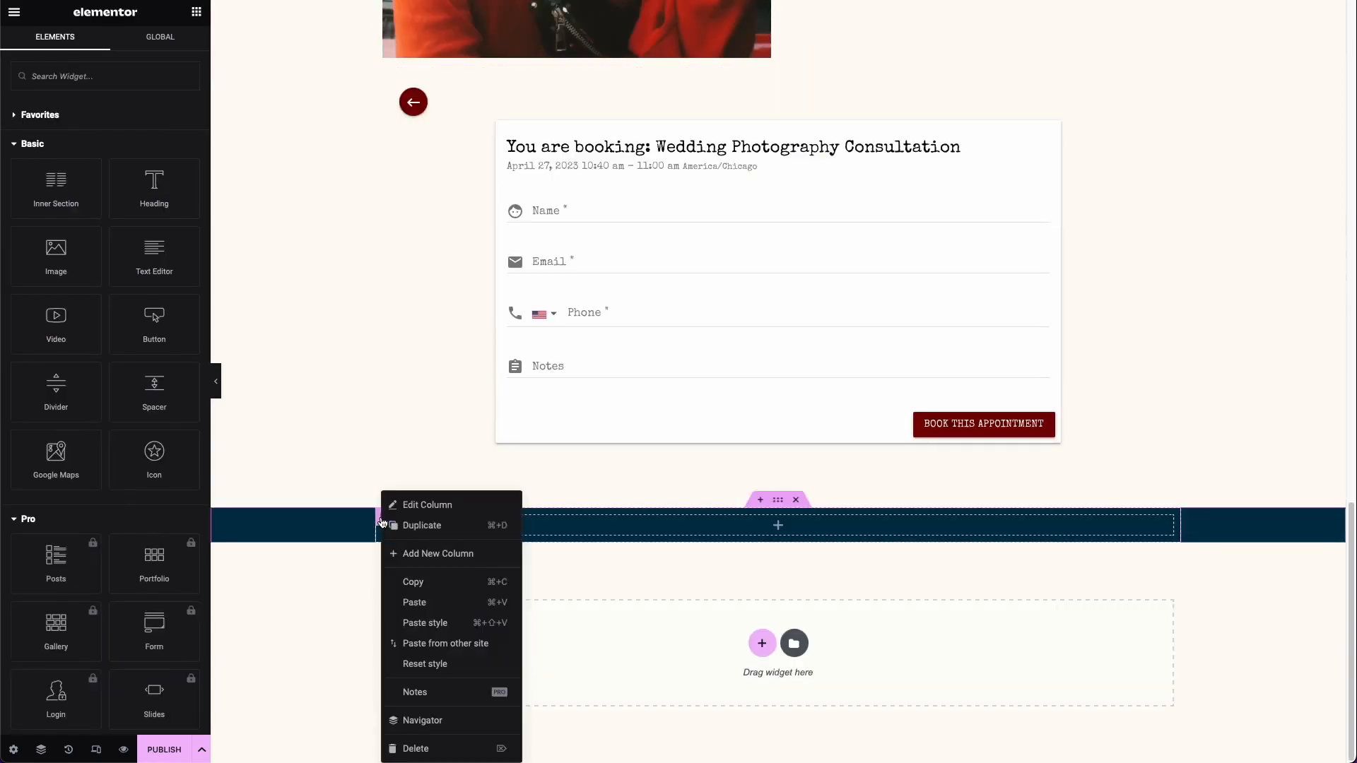
pyautogui.click(418, 600)
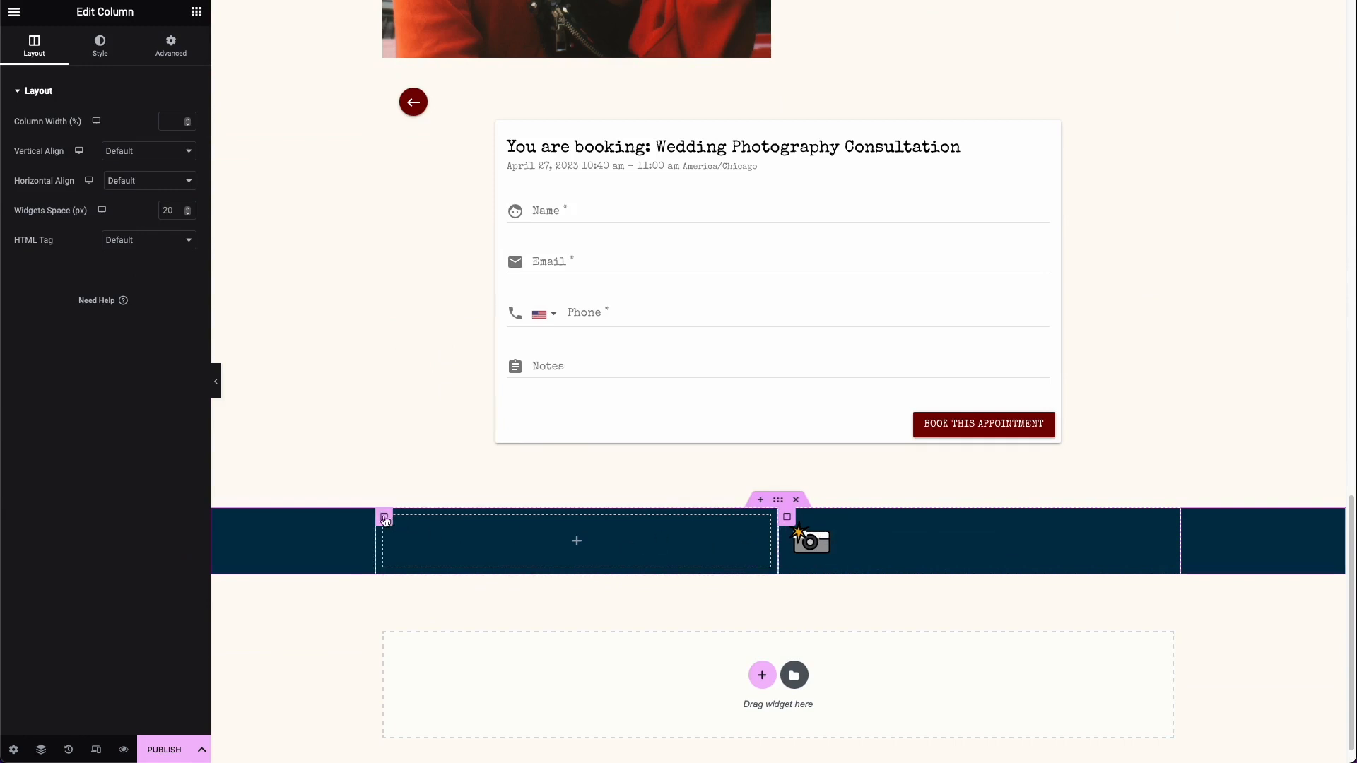
pyautogui.rightClick(395, 523)
pyautogui.click(424, 750)
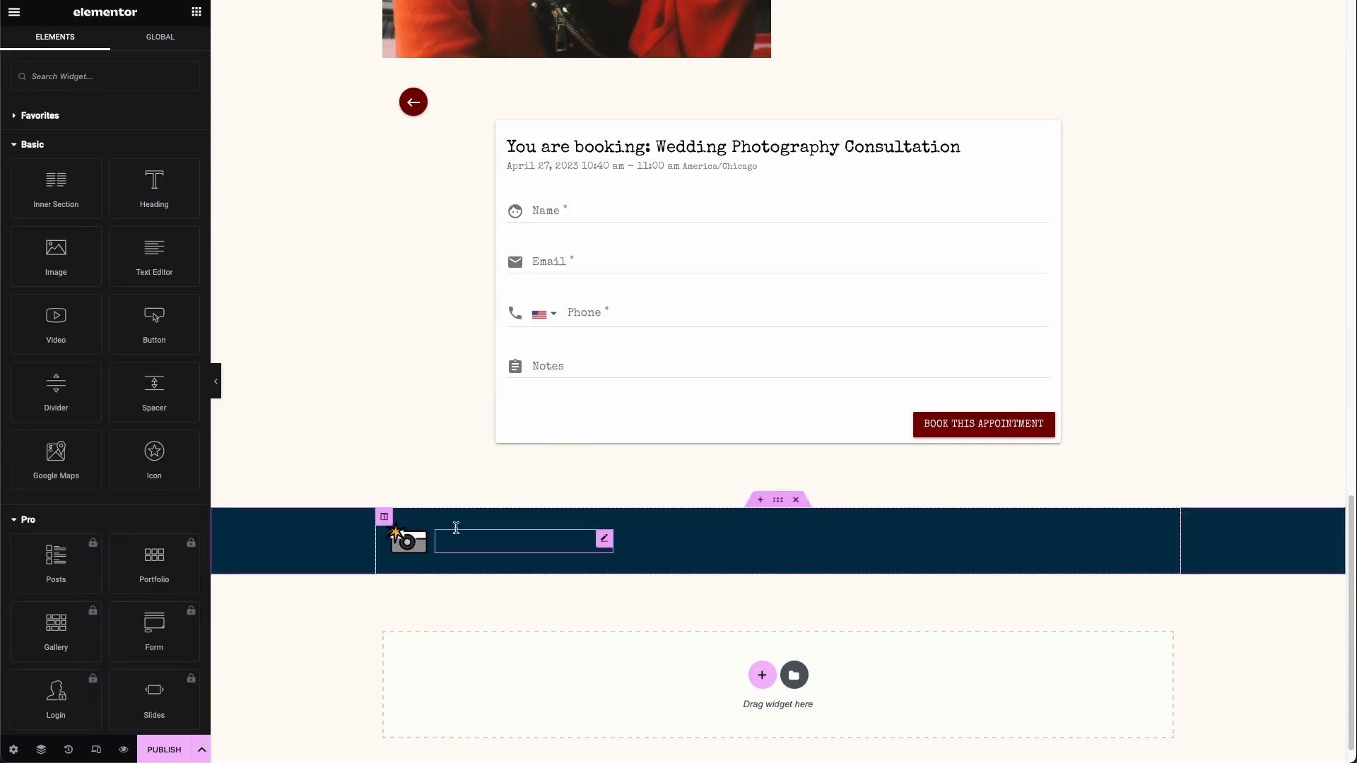
# Step: Set the text color of the footer's Faded Memories heading to the global color Background beige
pyautogui.click(609, 543)
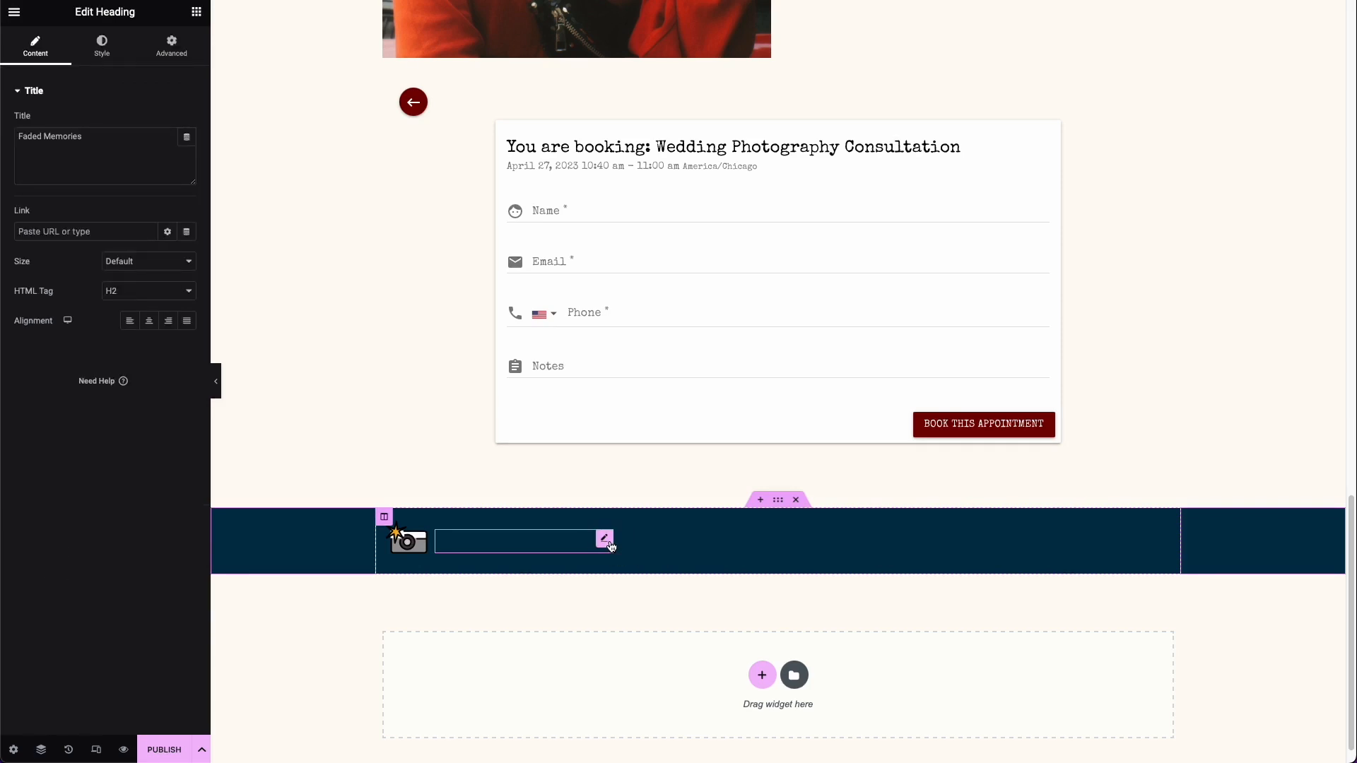
pyautogui.click(117, 52)
pyautogui.click(167, 122)
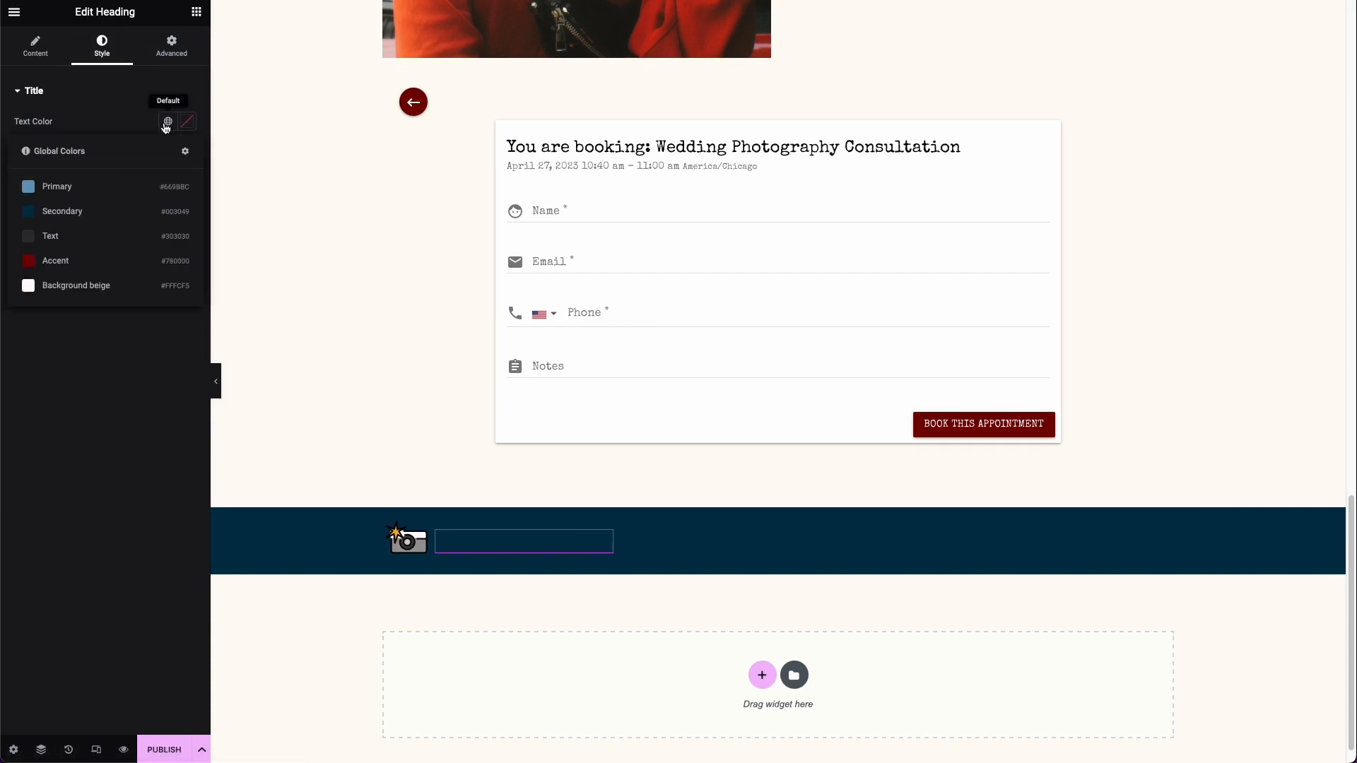
pyautogui.click(99, 282)
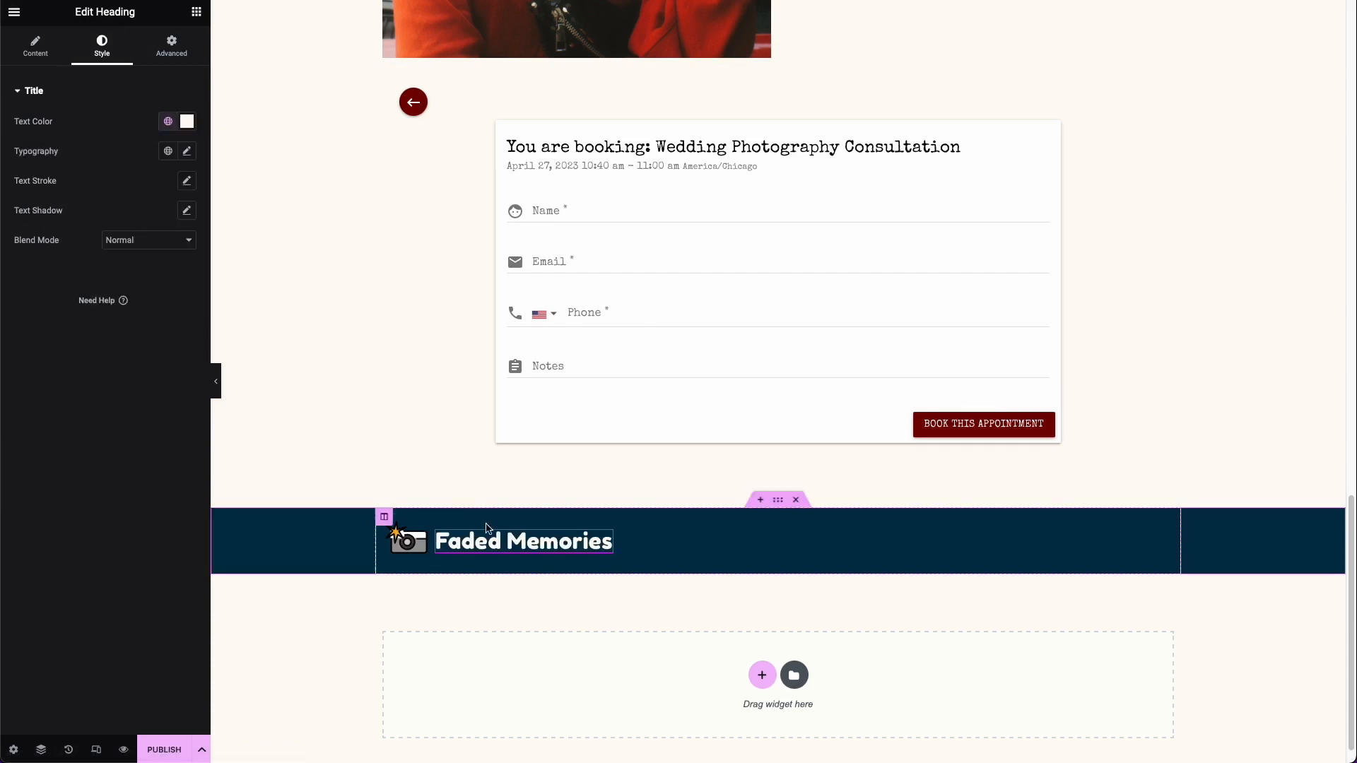
pyautogui.click(183, 128)
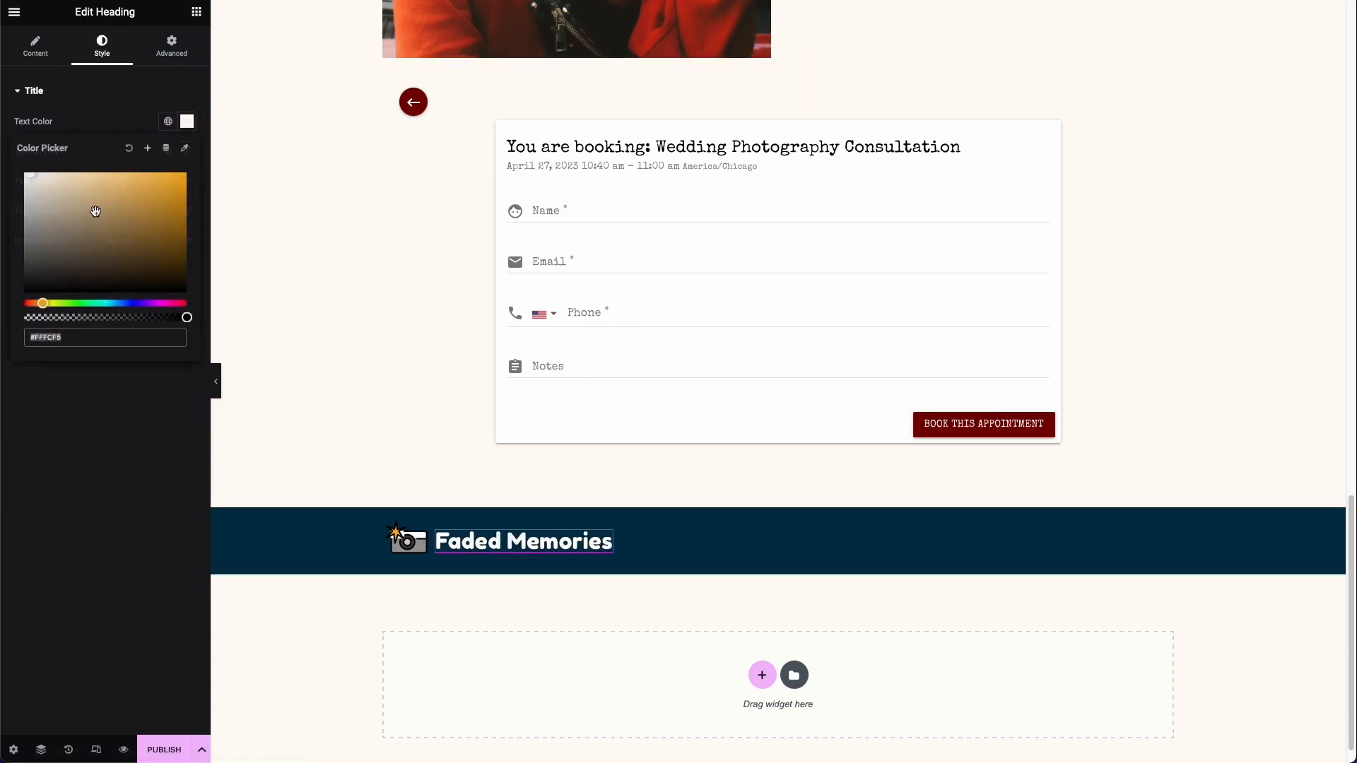
pyautogui.click(164, 19)
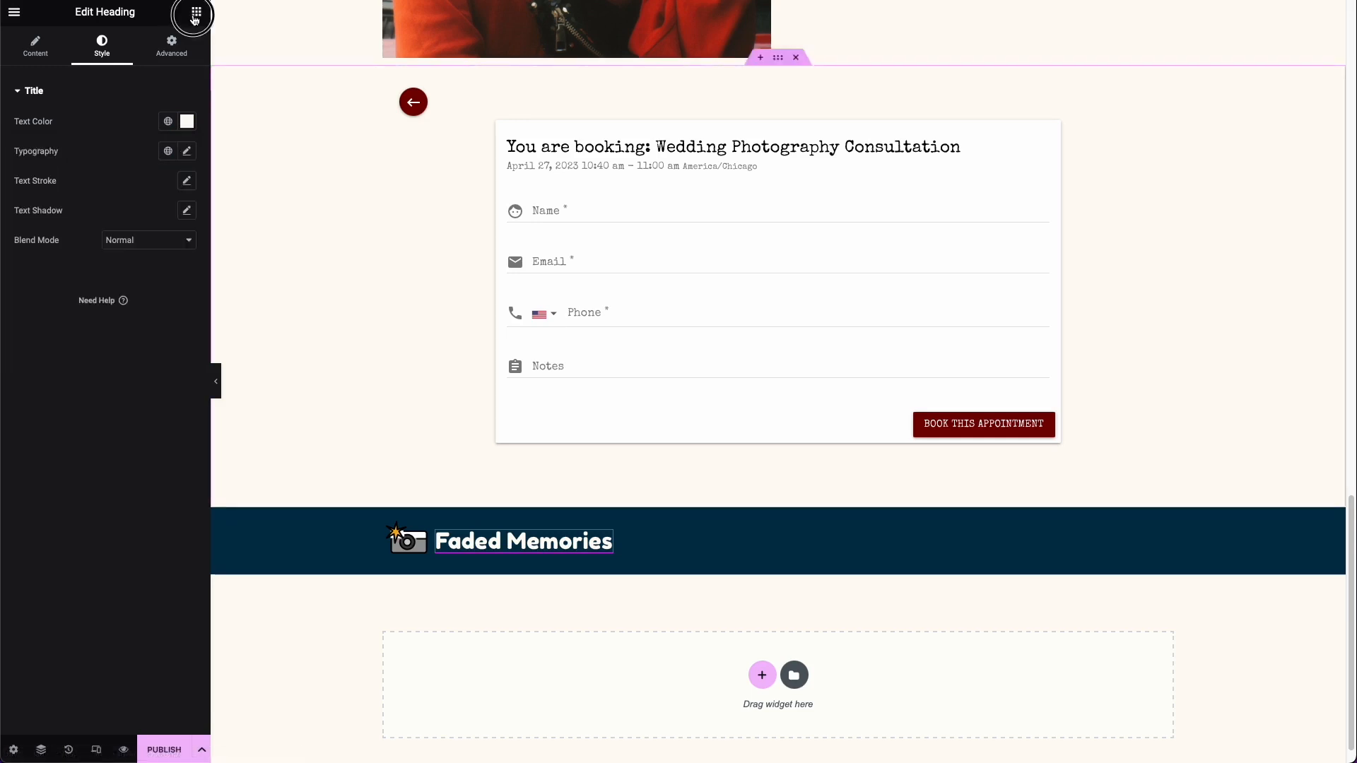
# Step: Add a Social Icons widget beneath the footer's logo and heading, and align it left
pyautogui.click(196, 12)
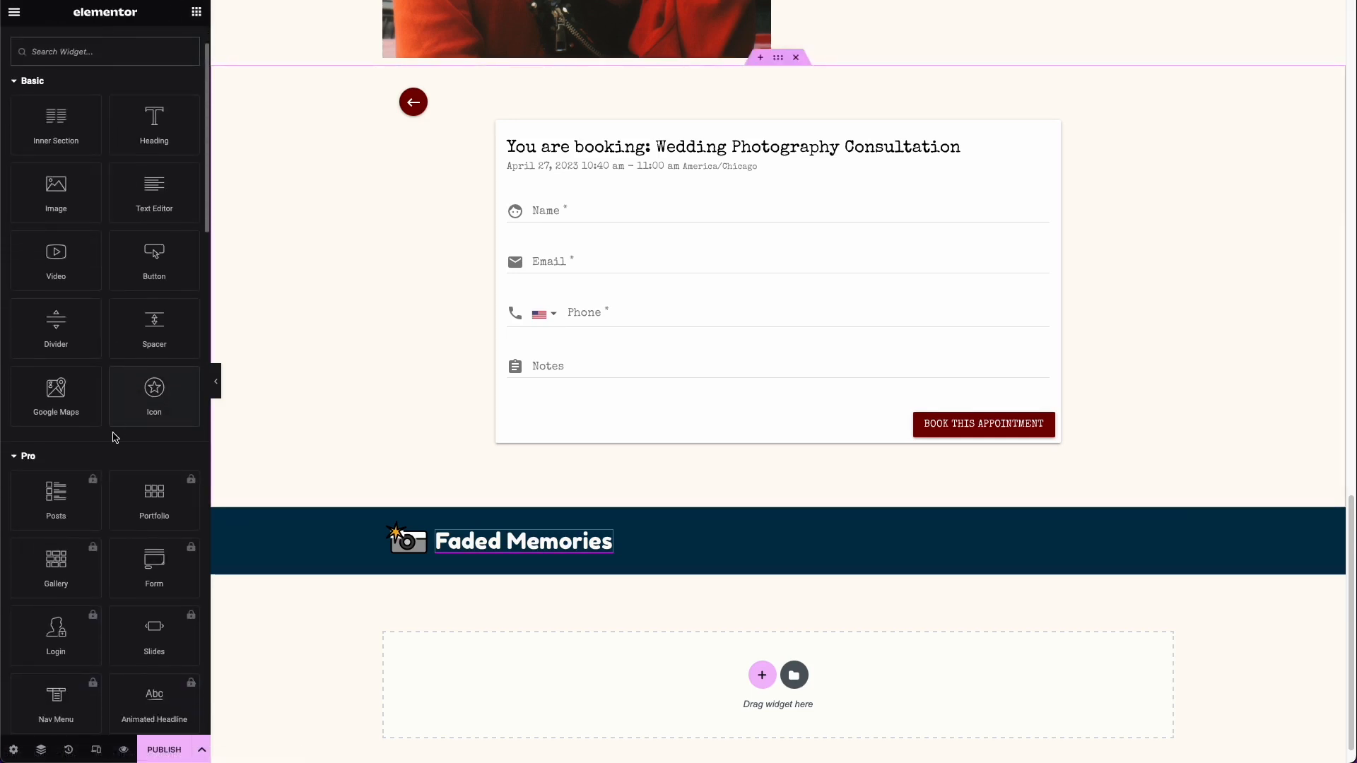
pyautogui.write('soc')
pyautogui.moveTo(56, 194); pyautogui.dragTo(311, 569)
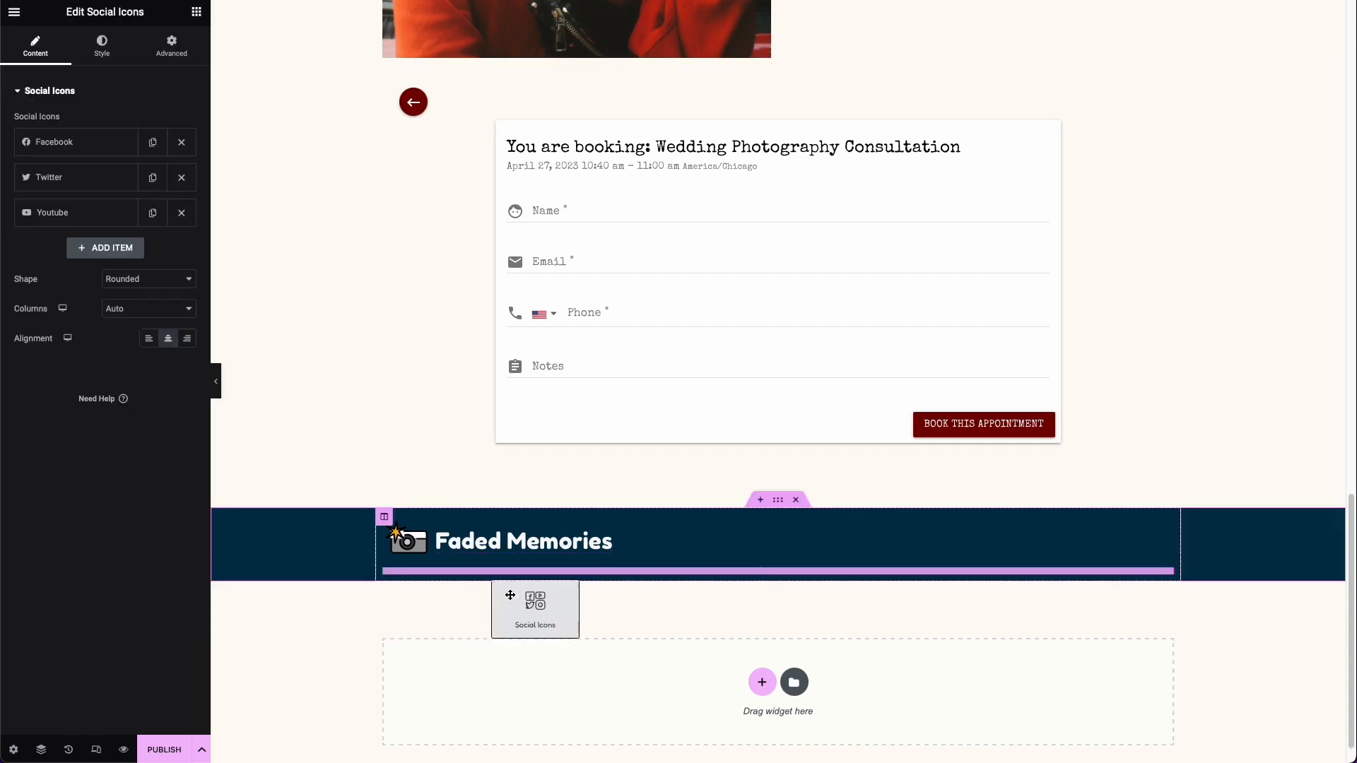
pyautogui.click(148, 338)
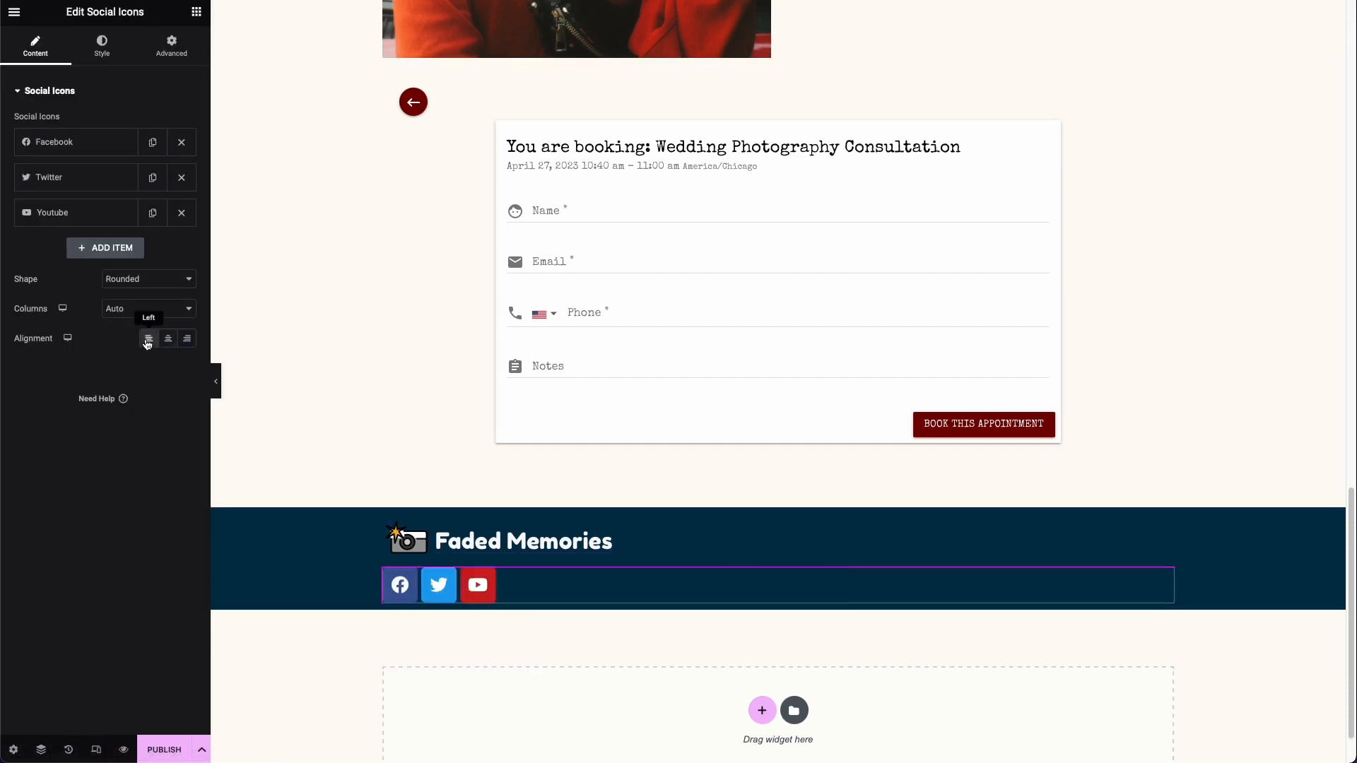
# Step: Give the Facebook, Twitter and Youtube icons a custom color, using the global color Primary as their primary color
pyautogui.click(79, 142)
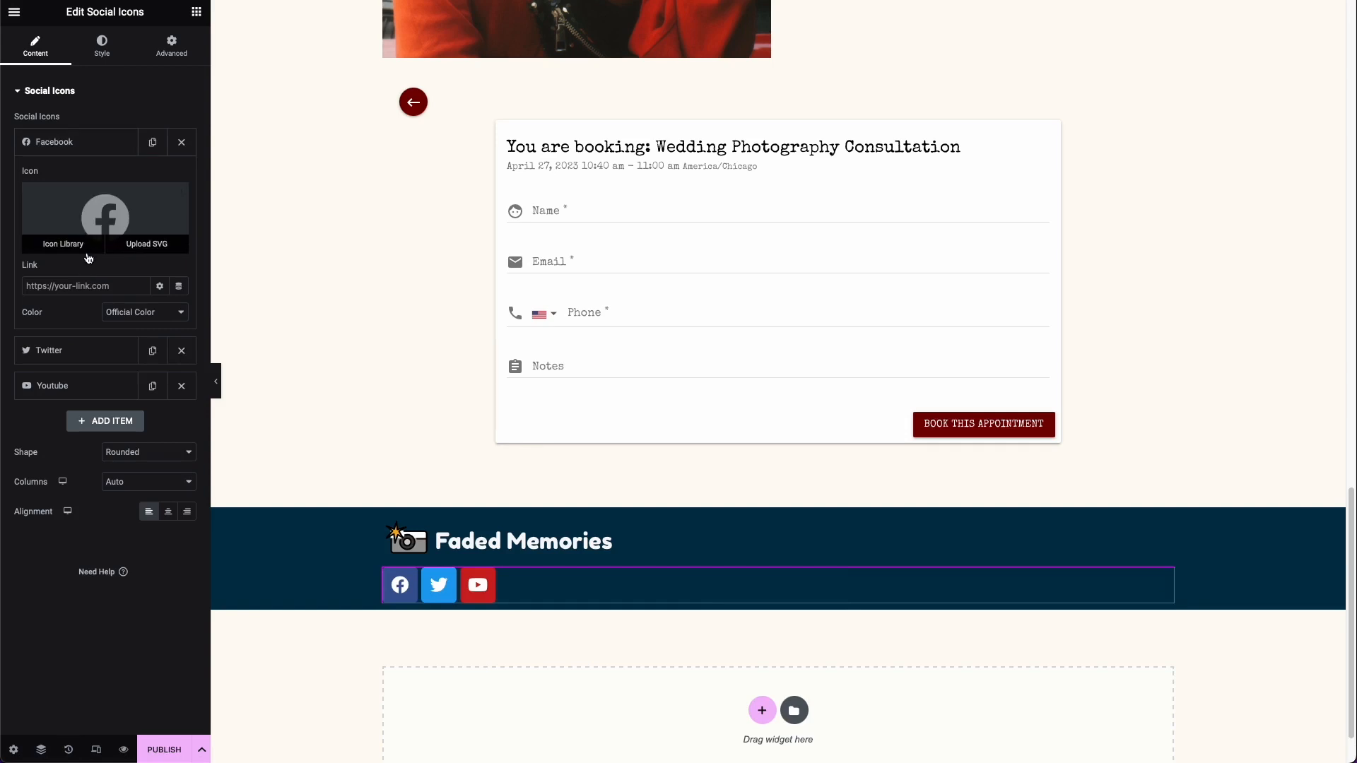
pyautogui.click(119, 311)
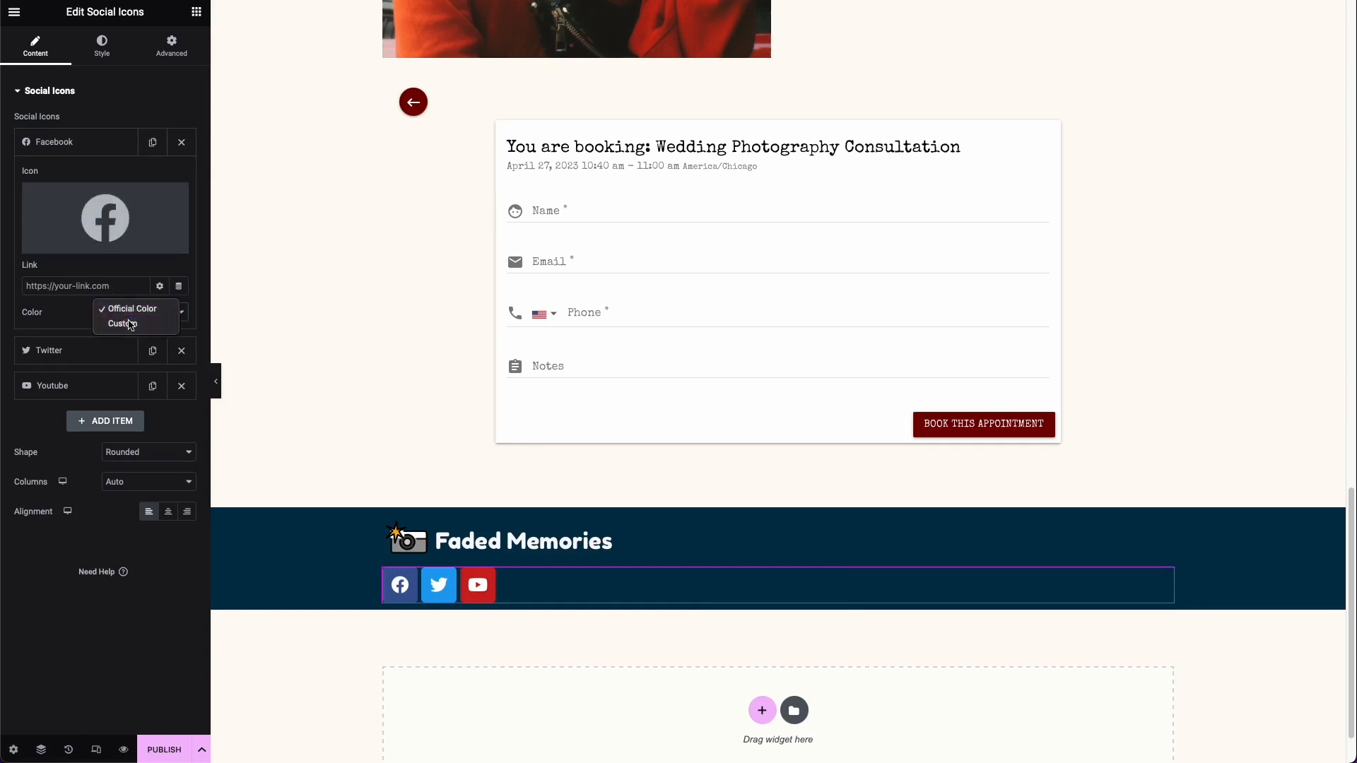
pyautogui.click(129, 322)
pyautogui.click(159, 340)
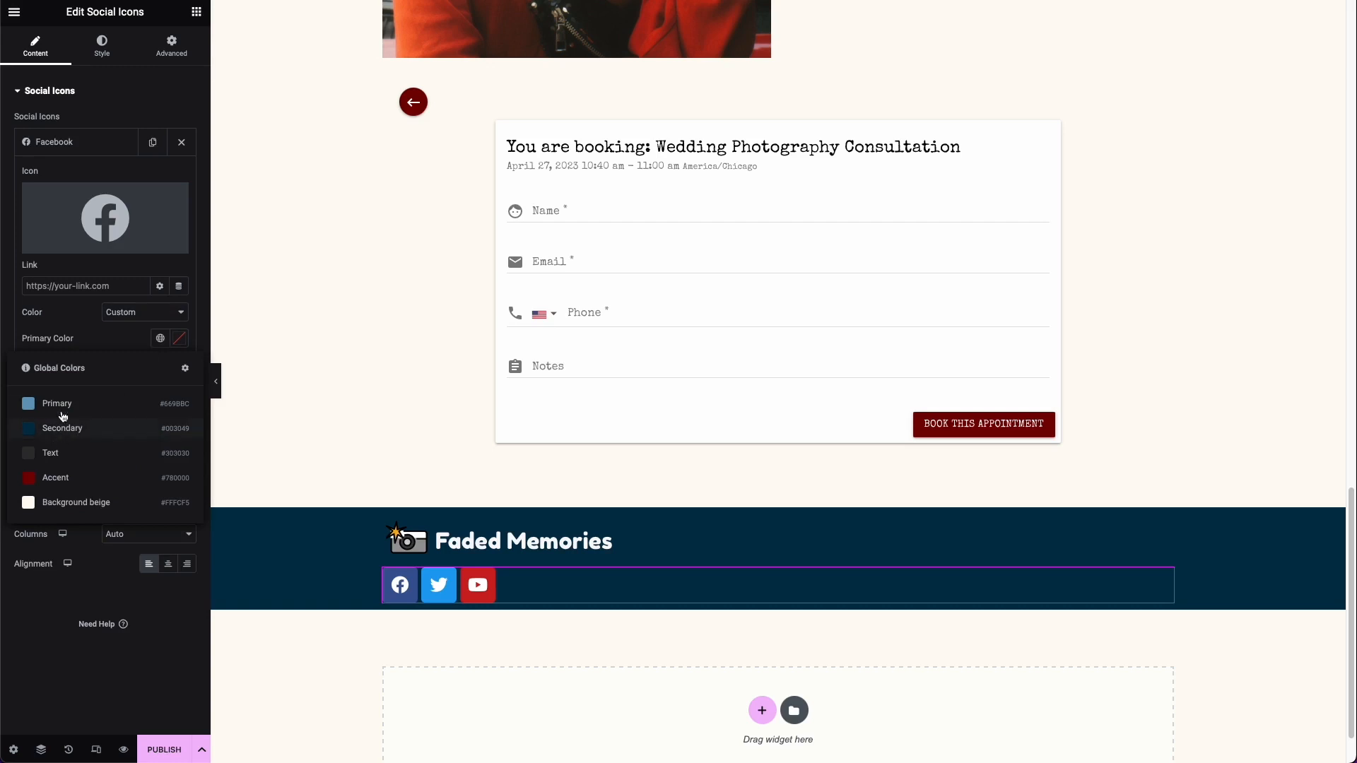
pyautogui.click(61, 407)
pyautogui.click(65, 403)
pyautogui.click(129, 354)
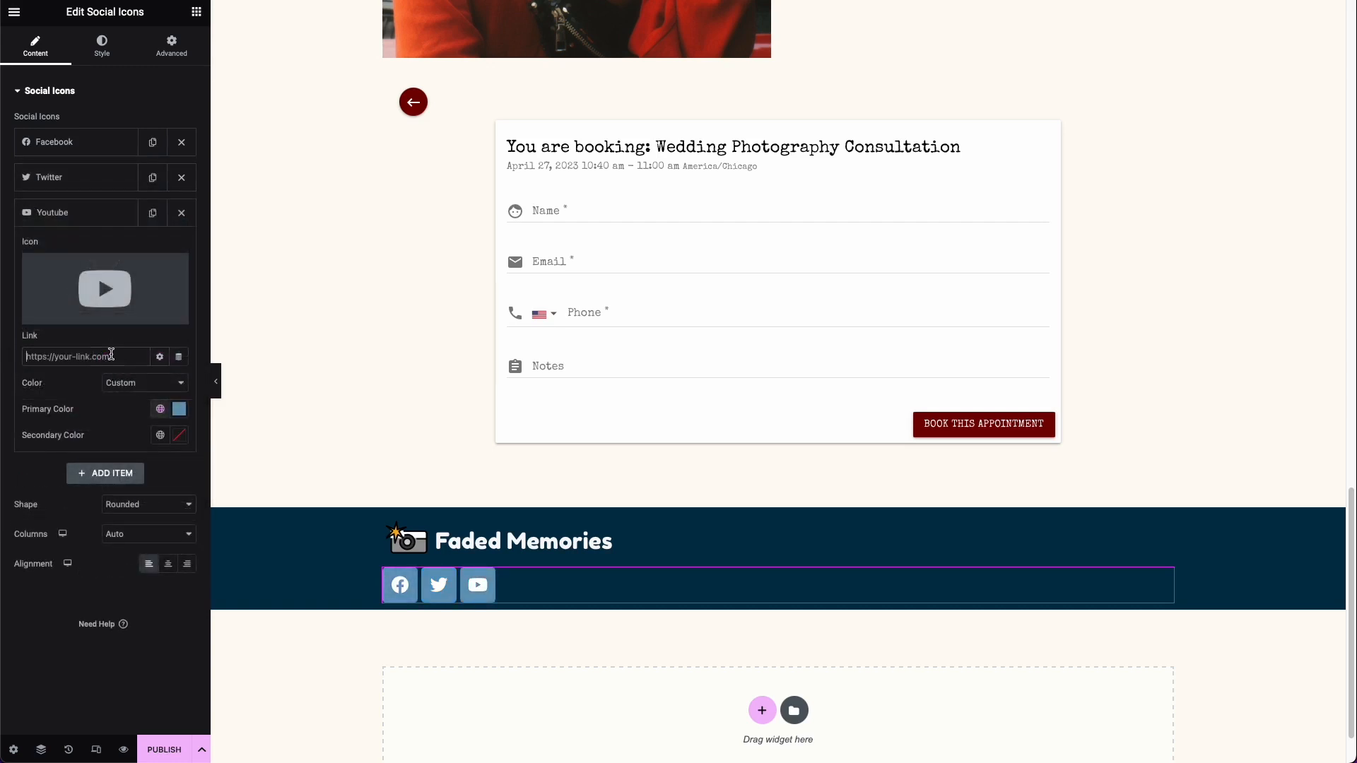
pyautogui.click(111, 354)
# Step: Set the social icons' shape to Circle, keep their columns on Auto, and set their size to 20 px
pyautogui.click(135, 504)
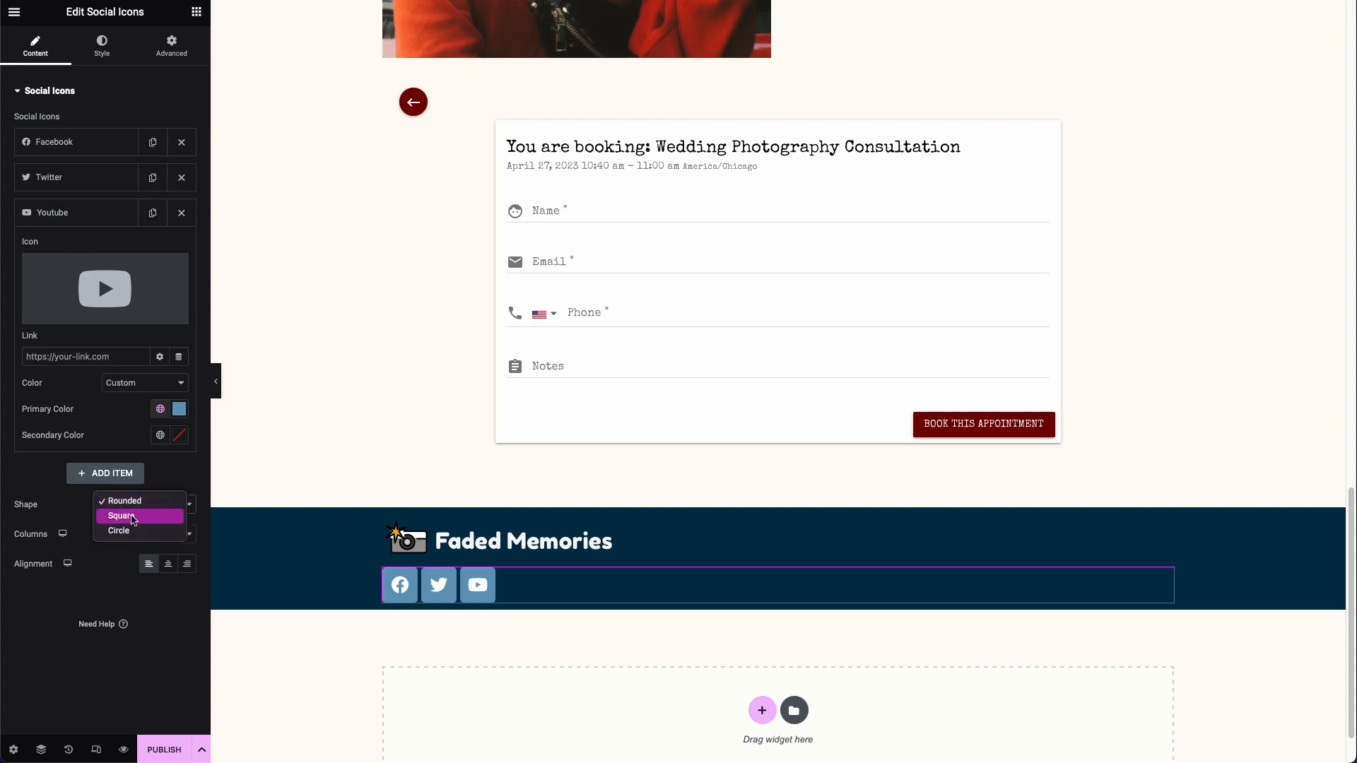
pyautogui.click(133, 530)
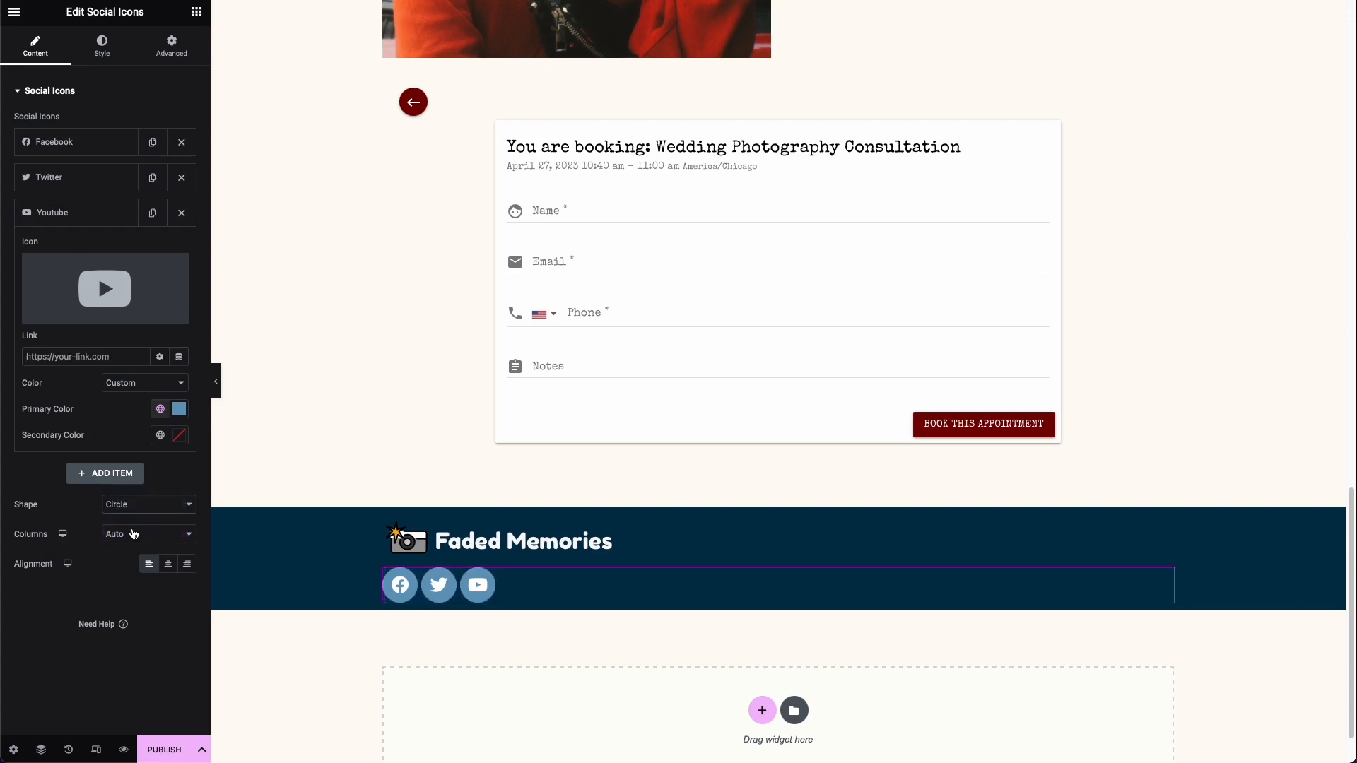
pyautogui.click(128, 538)
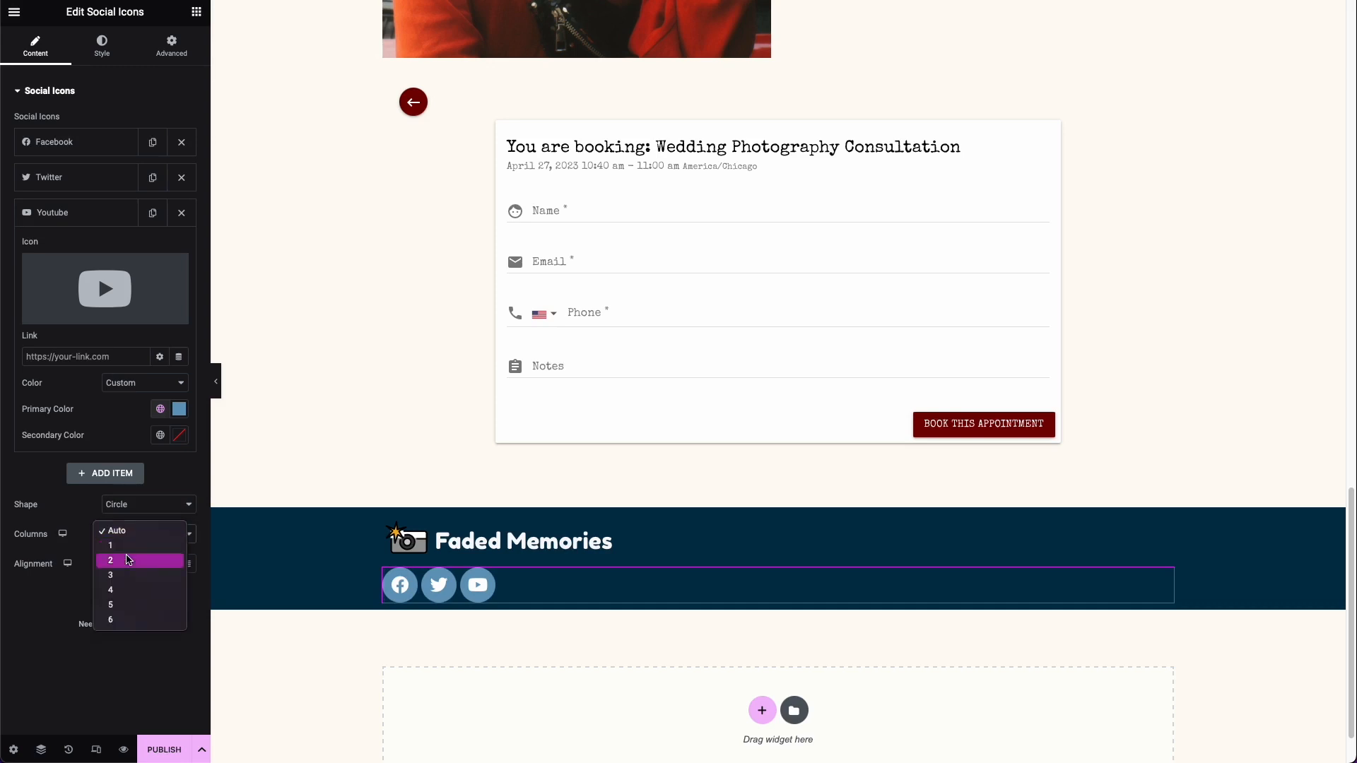
pyautogui.click(121, 518)
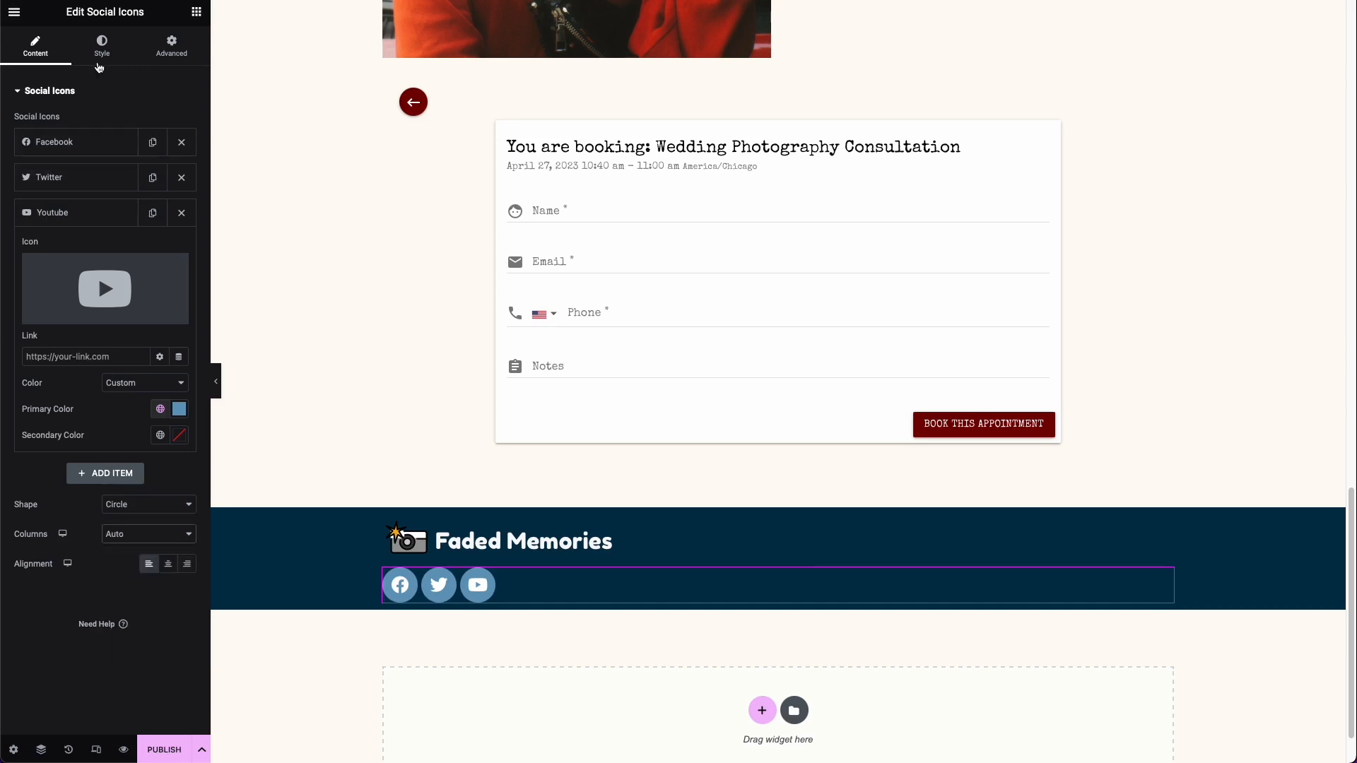
pyautogui.click(100, 56)
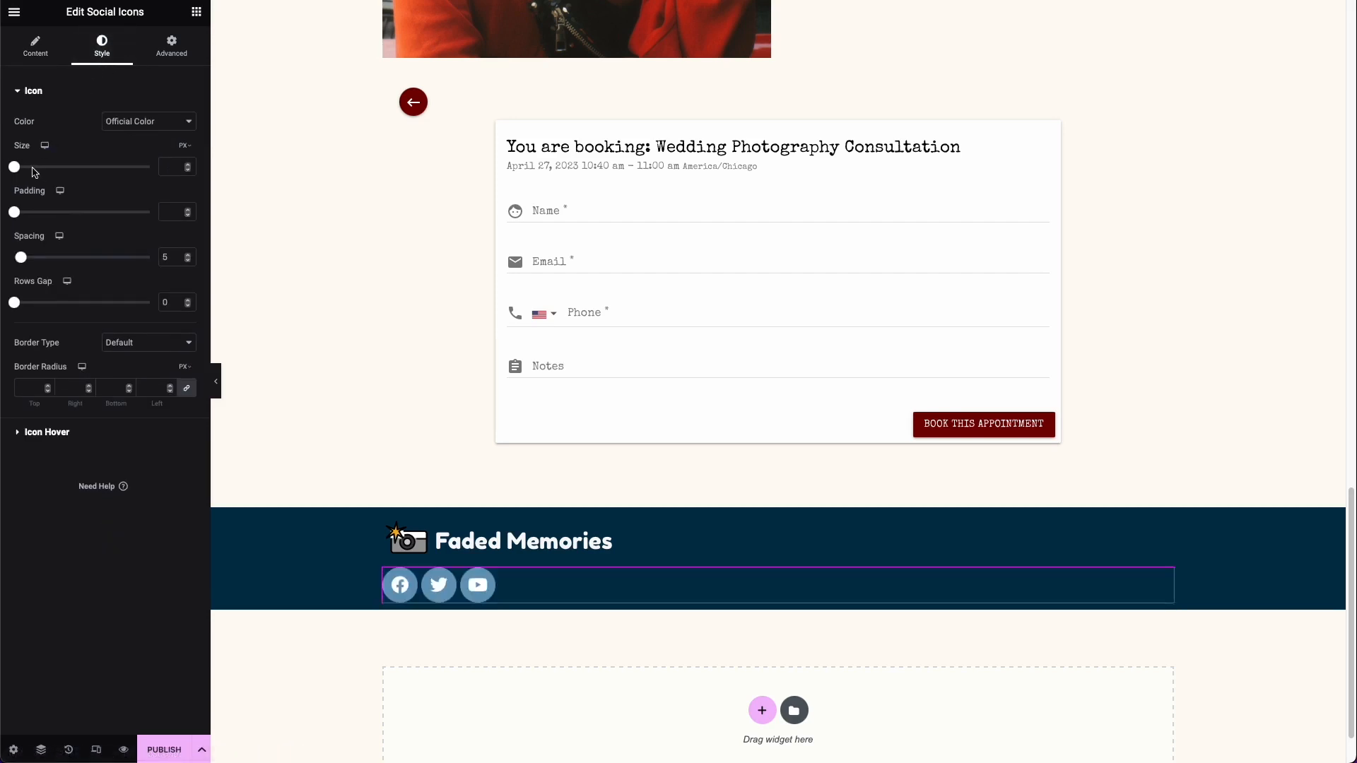
pyautogui.moveTo(20, 167); pyautogui.dragTo(21, 169)
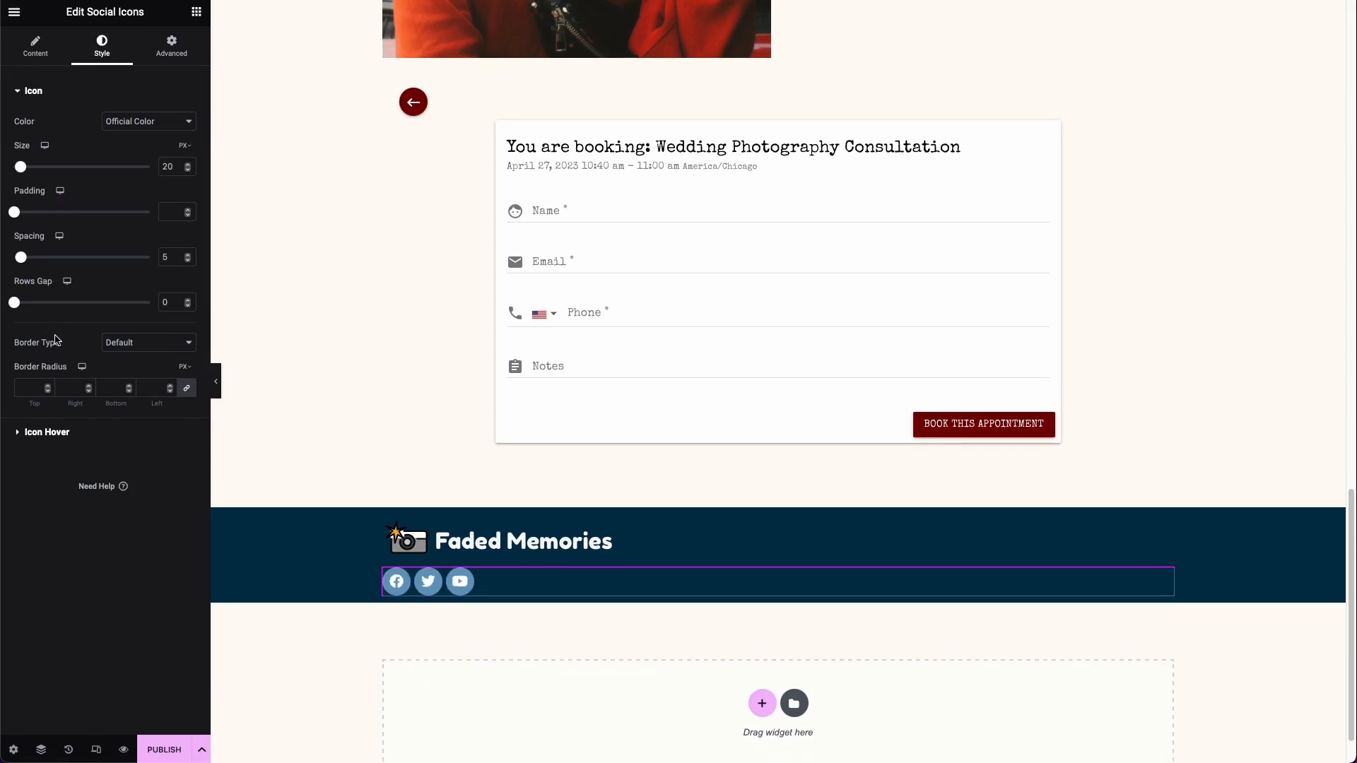
pyautogui.click(47, 442)
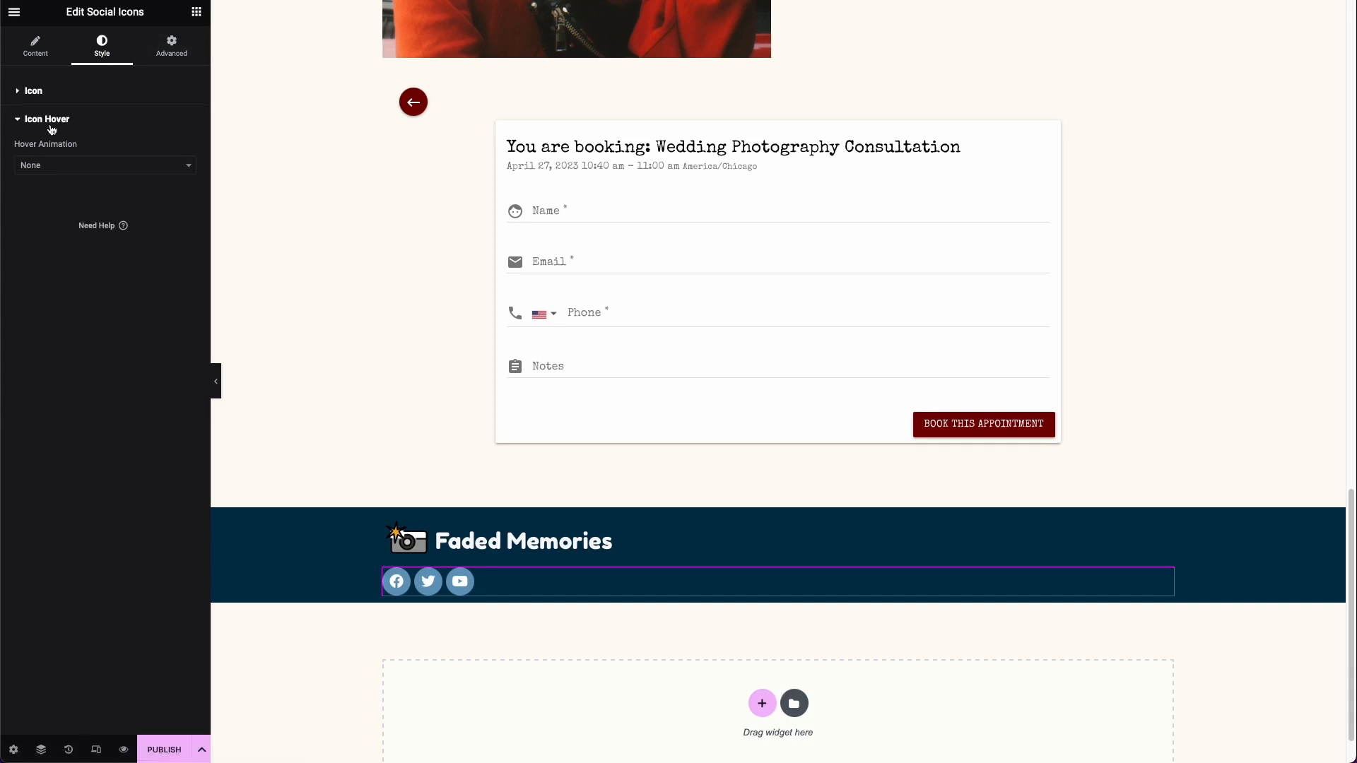
pyautogui.click(172, 50)
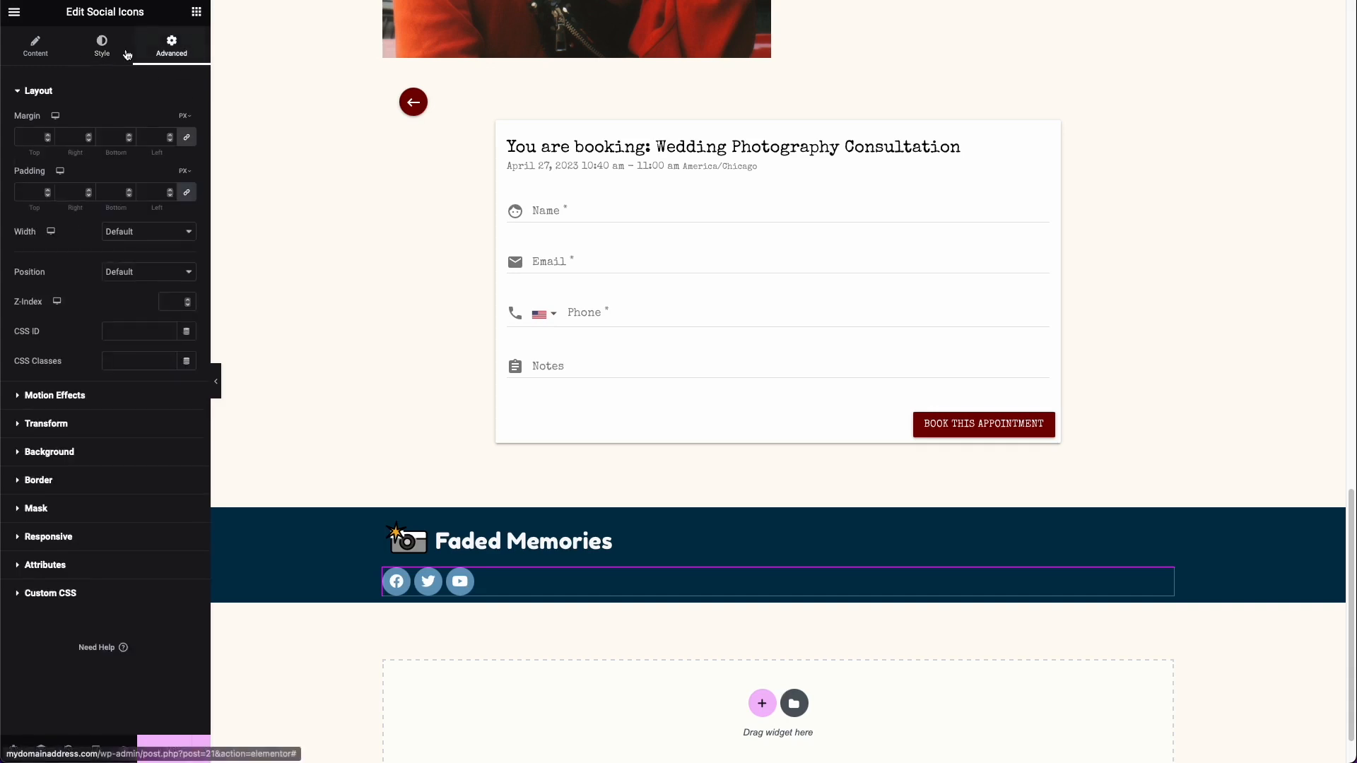
# Step: Add a Google Maps widget to the footer between the Faded Memories heading and the social icons
pyautogui.click(31, 53)
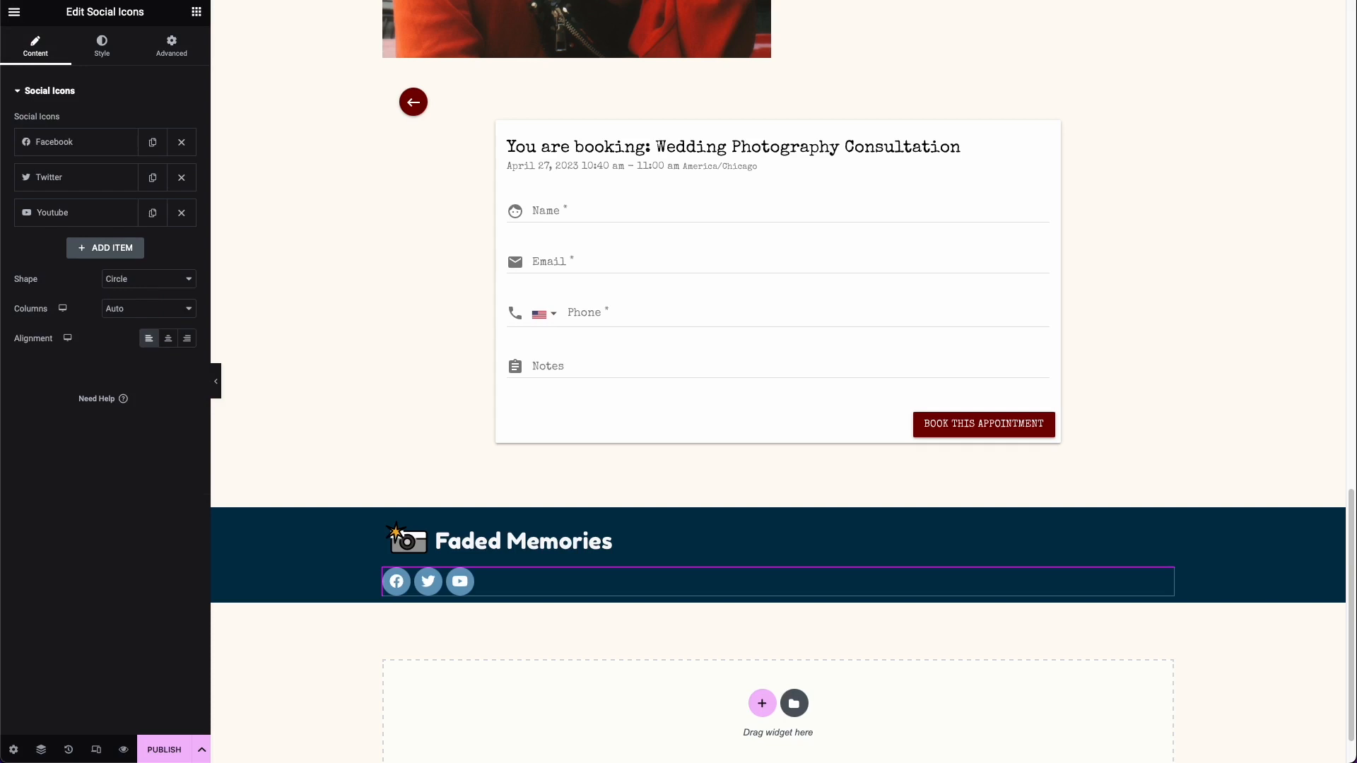
pyautogui.click(197, 12)
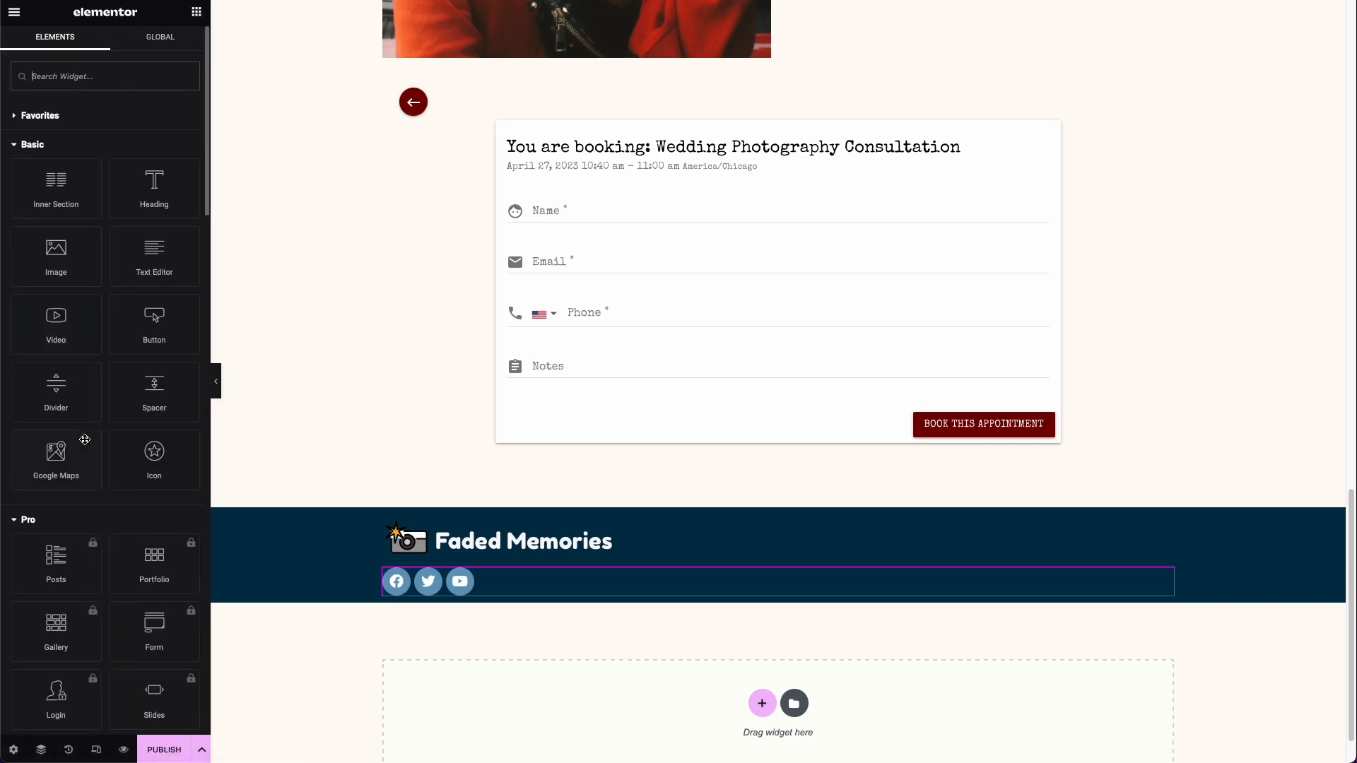
pyautogui.moveTo(84, 440); pyautogui.dragTo(492, 553)
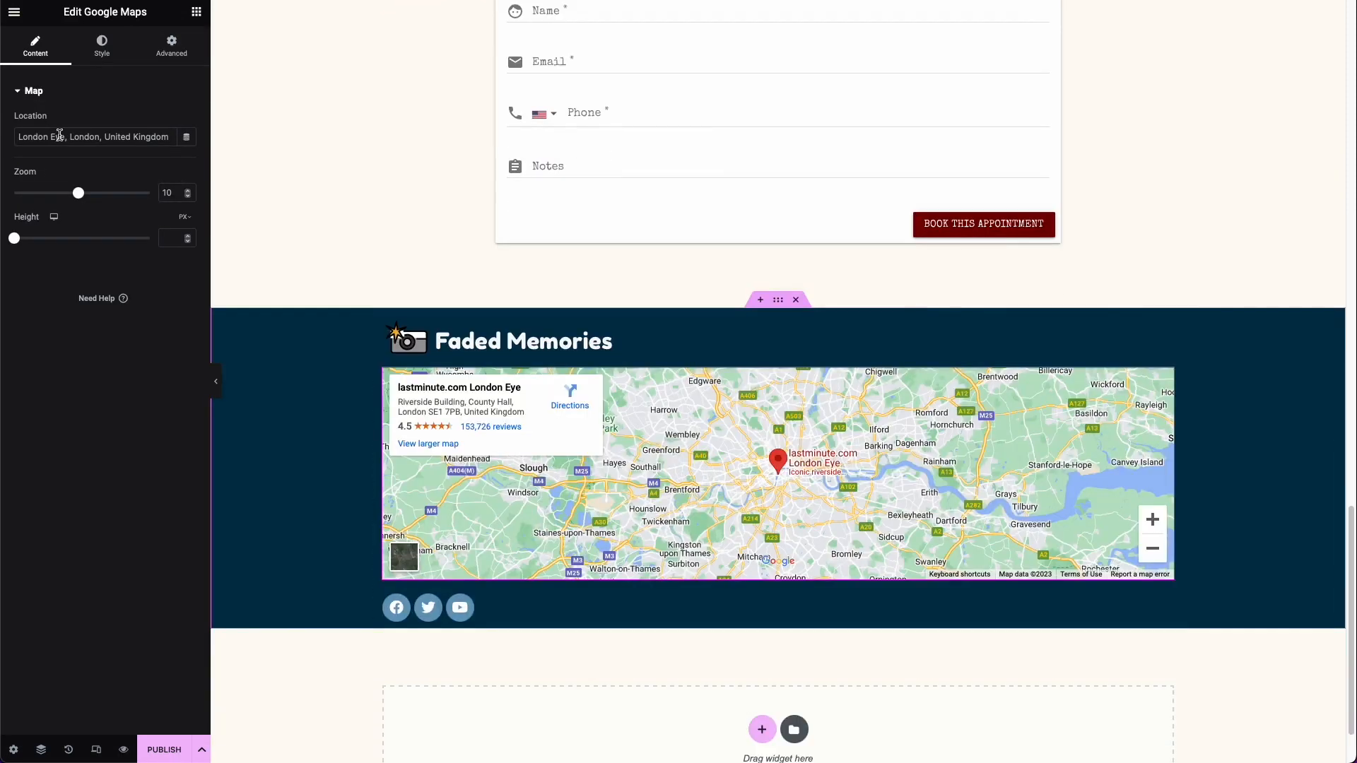
# Step: Set the footer map's zoom to 15 and its height to 274 px
pyautogui.moveTo(79, 193); pyautogui.dragTo(113, 195)
pyautogui.click(102, 47)
pyautogui.click(171, 47)
pyautogui.click(48, 54)
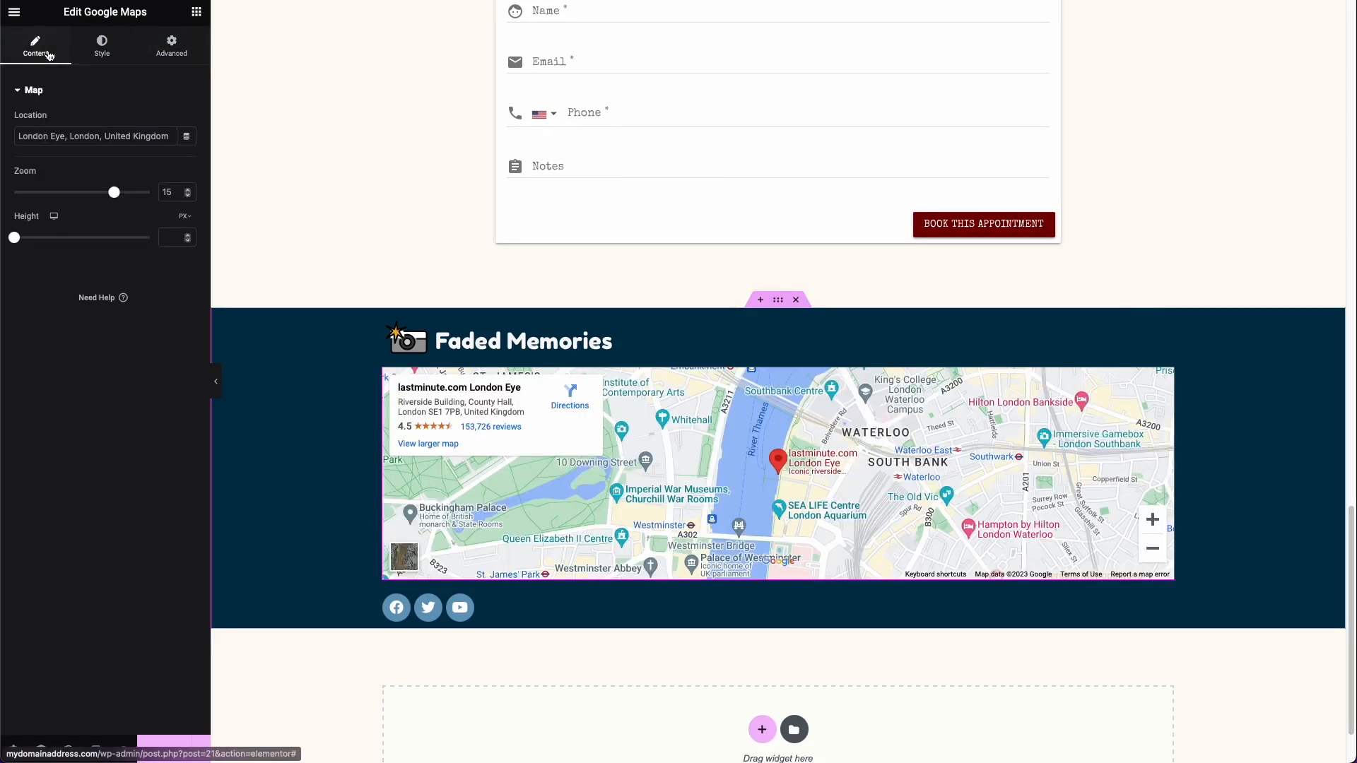
pyautogui.moveTo(23, 242); pyautogui.dragTo(42, 245)
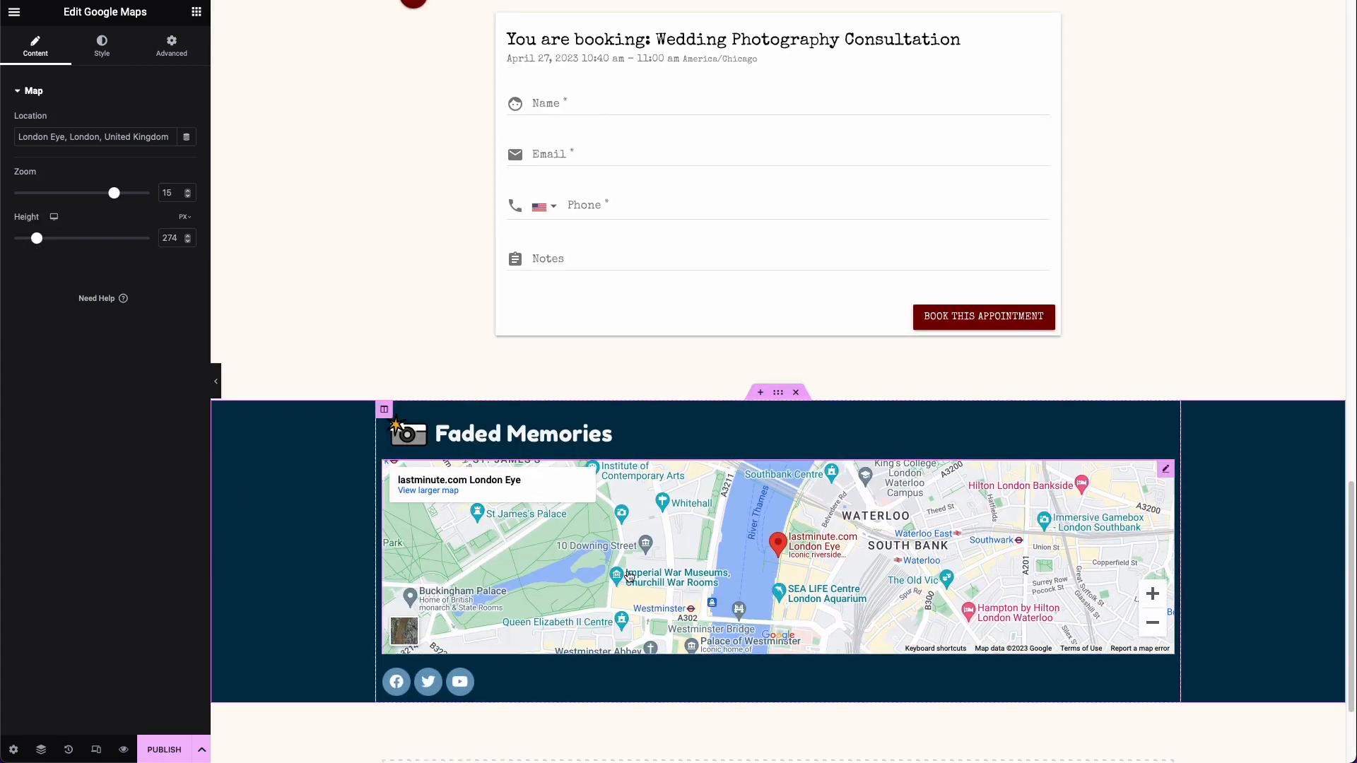
pyautogui.scroll(-3, 763, 364)
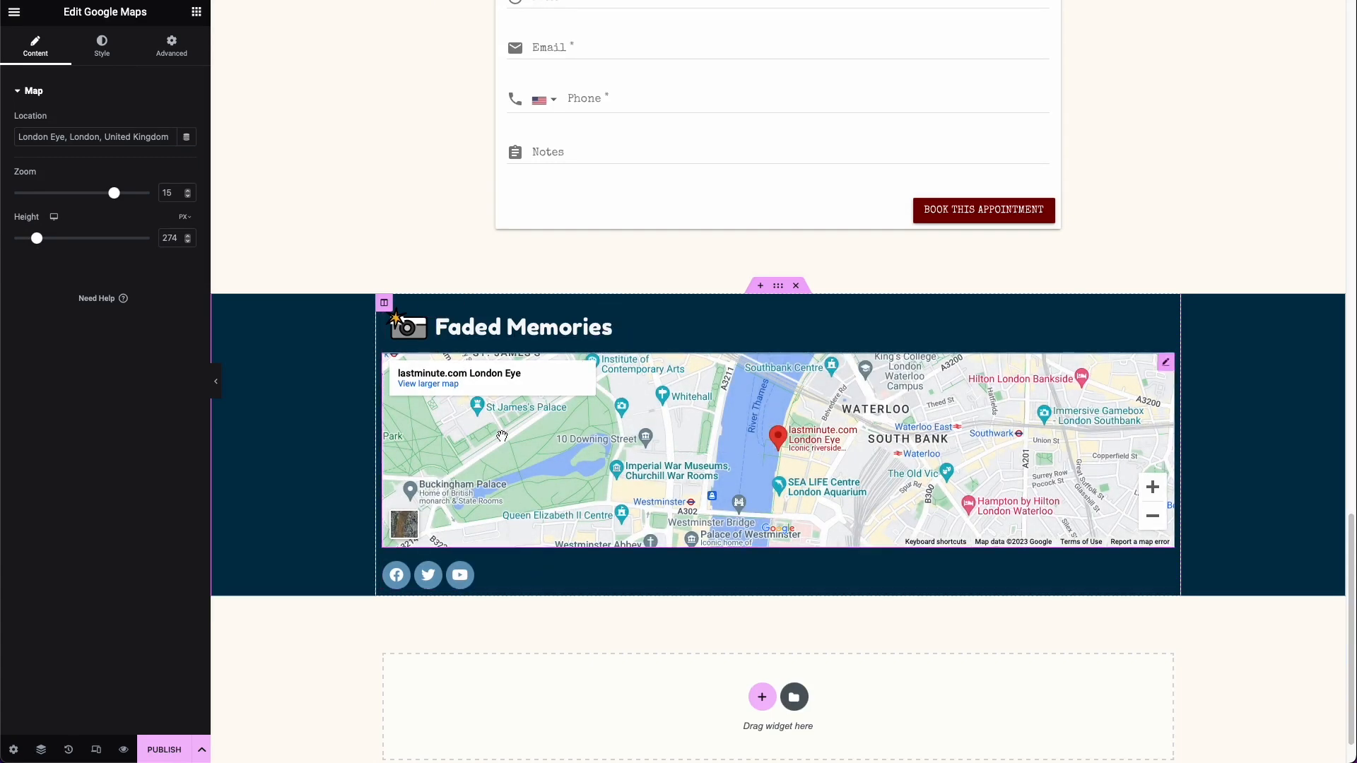
# Step: Unlink the footer section's padding values and set 50 px at the top and 100 px at the bottom
pyautogui.click(779, 291)
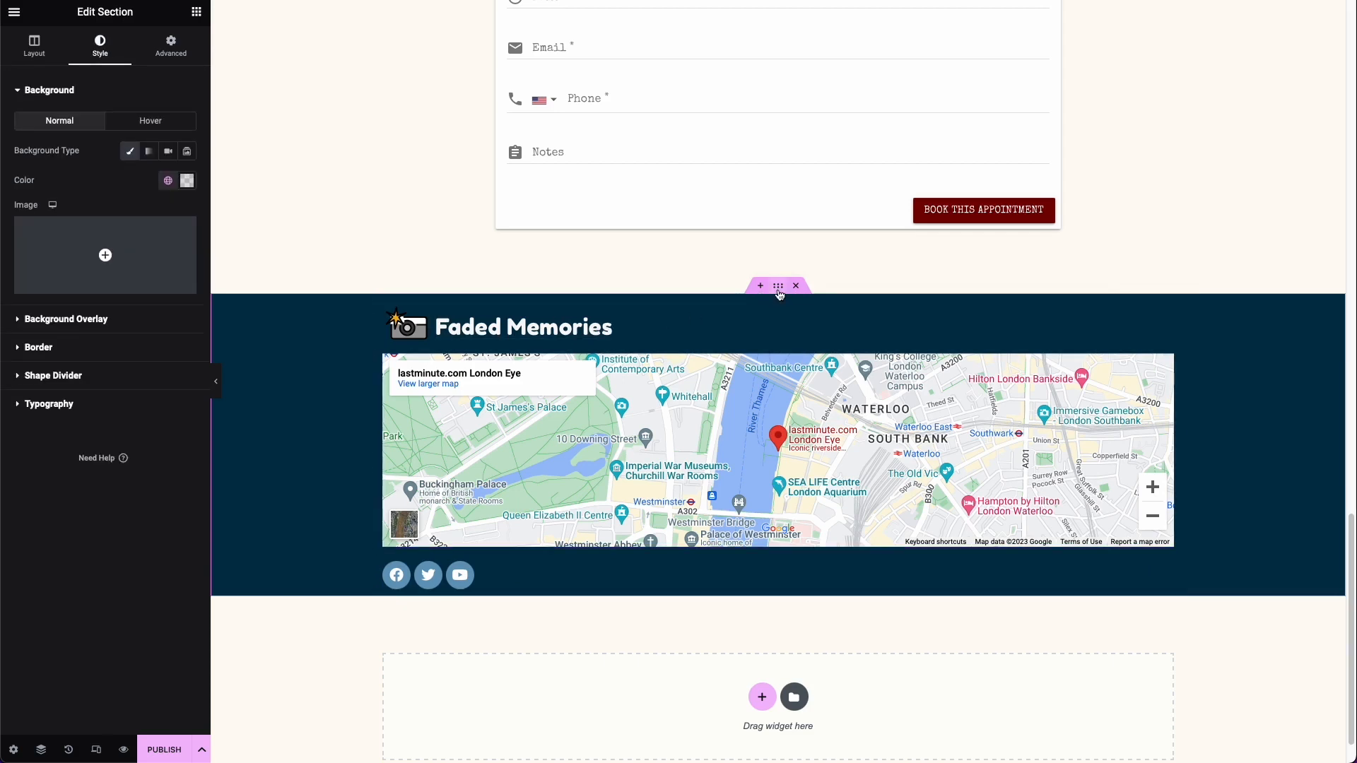
pyautogui.click(171, 45)
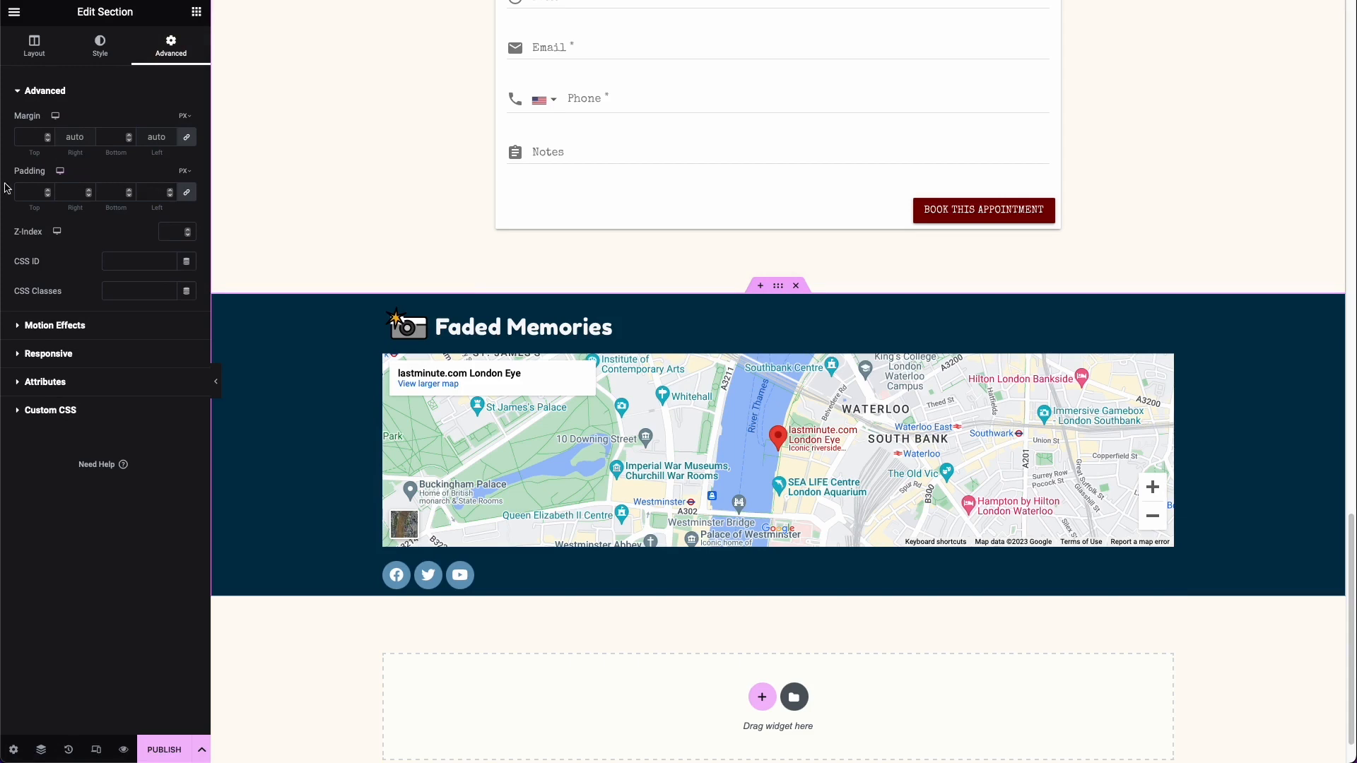
pyautogui.click(187, 192)
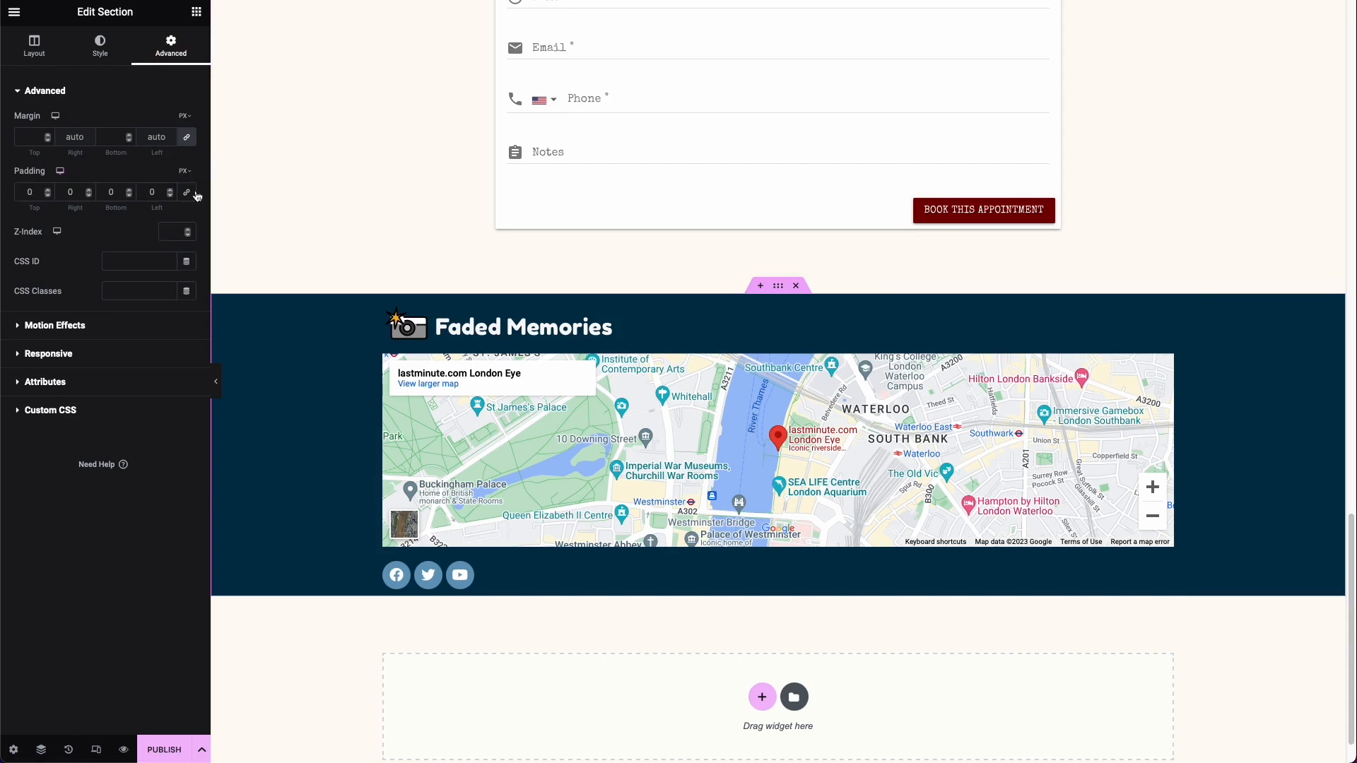
pyautogui.click(33, 193)
pyautogui.write('100')
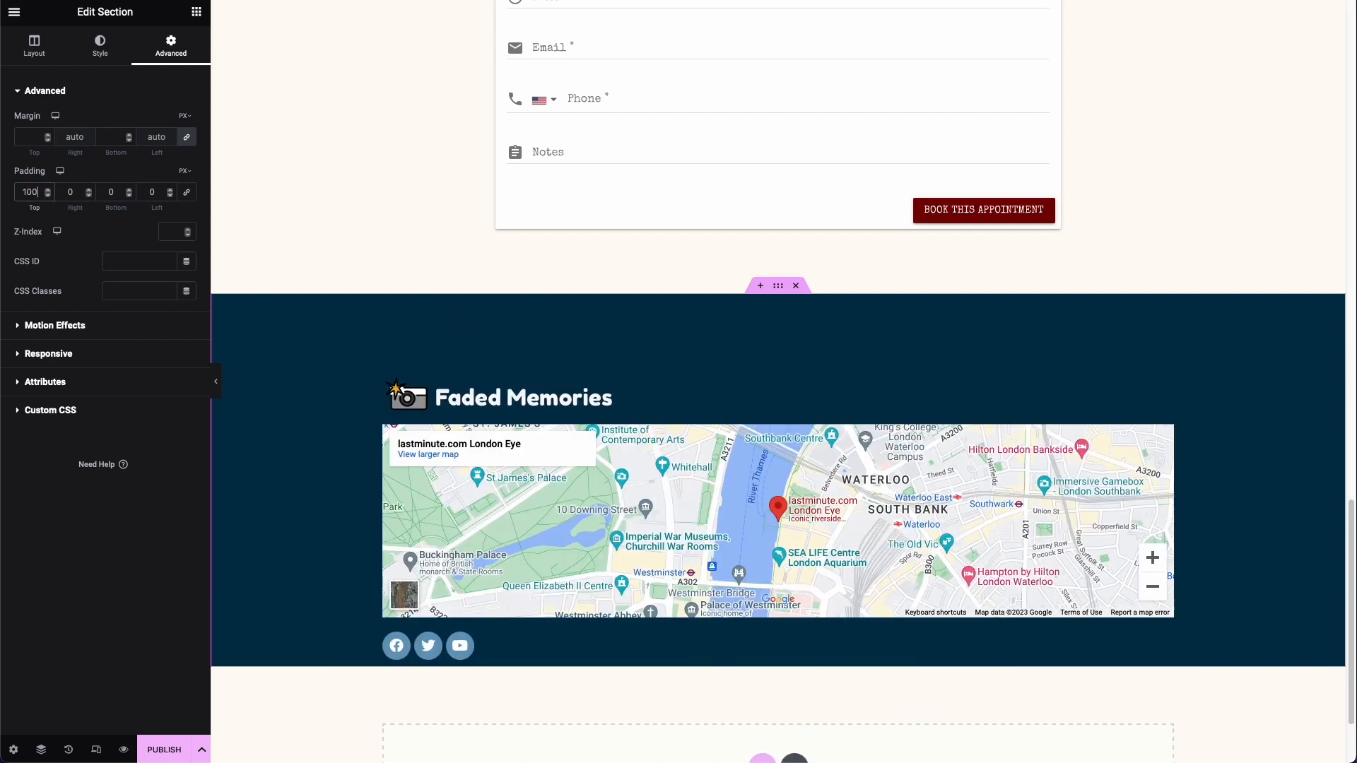
pyautogui.doubleClick(28, 196)
pyautogui.write('50')
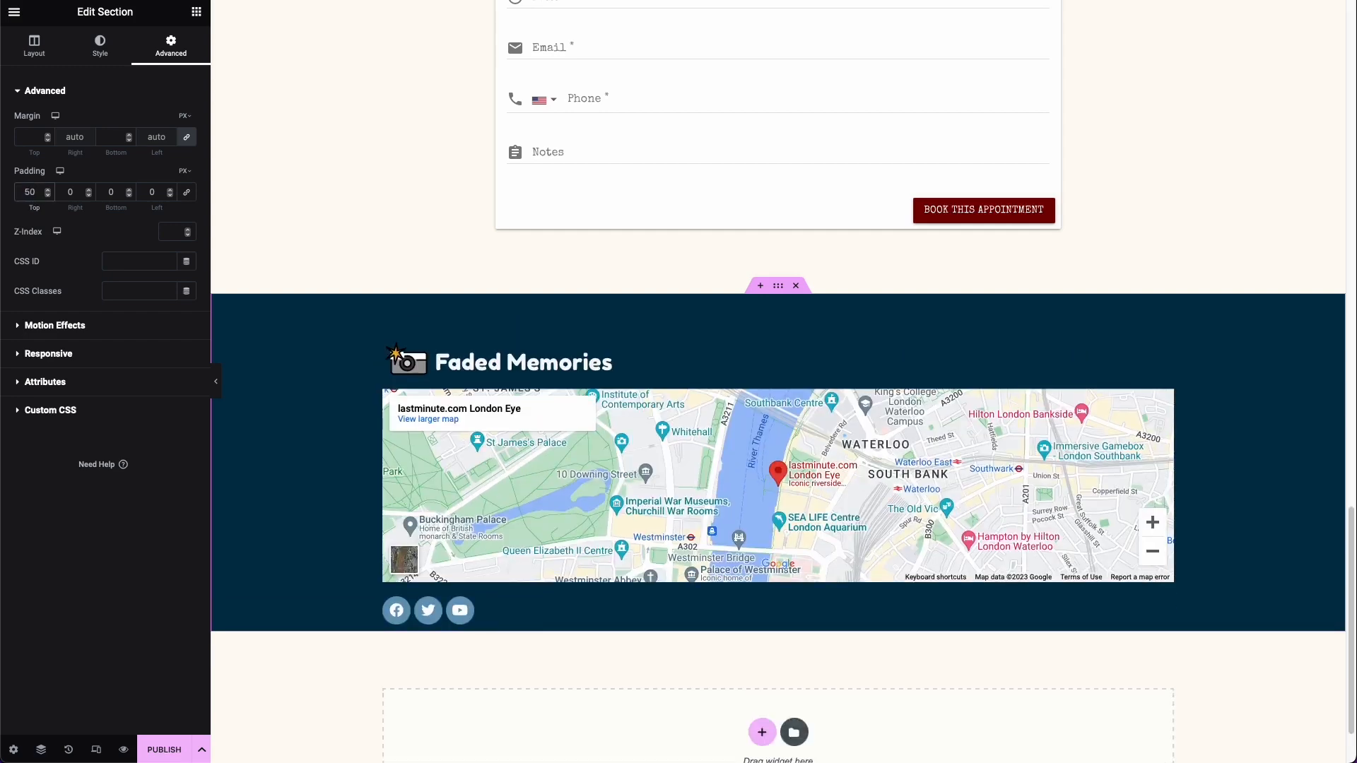
pyautogui.doubleClick(117, 194)
pyautogui.write('100')
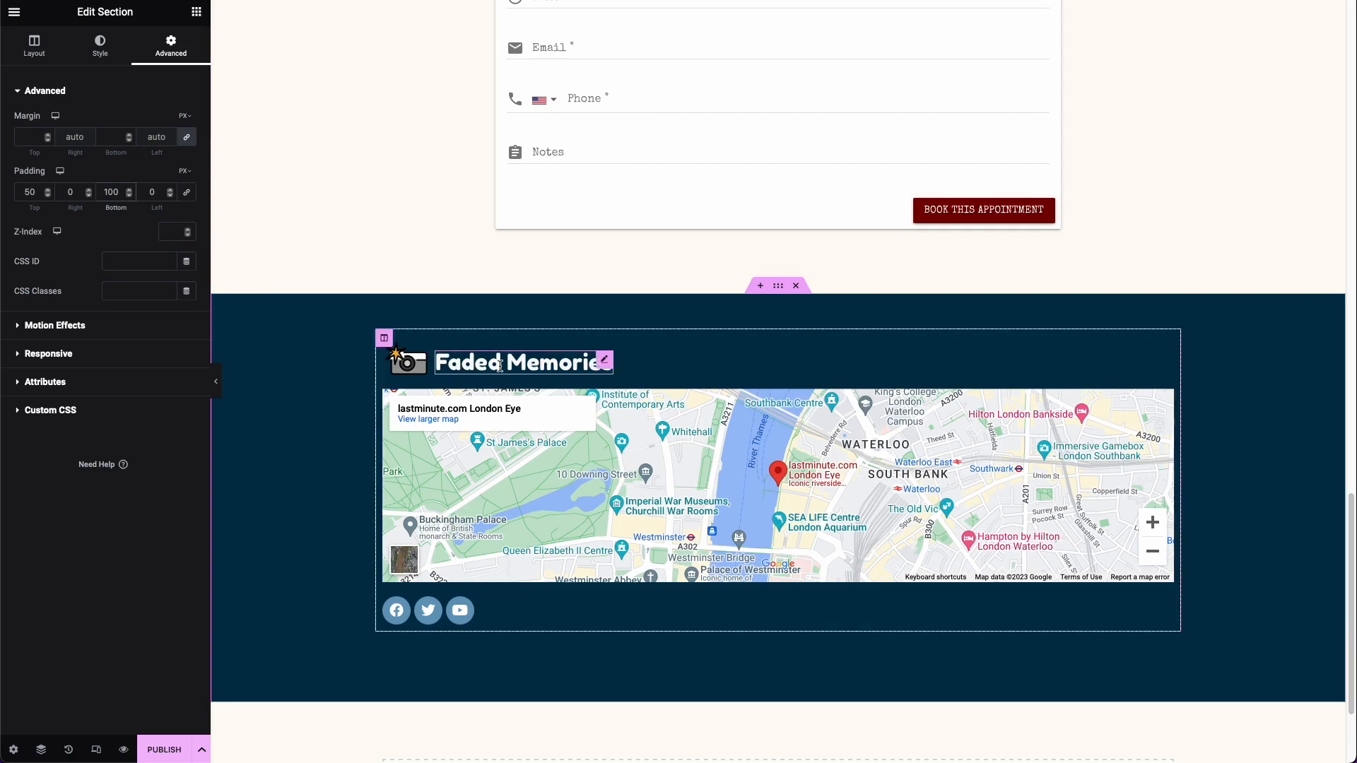
# Step: Give the section holding the Wedding Photography Consultation booking form the CSS ID booking
pyautogui.scroll(10, 513, 287)
pyautogui.scroll(10, 404, 648)
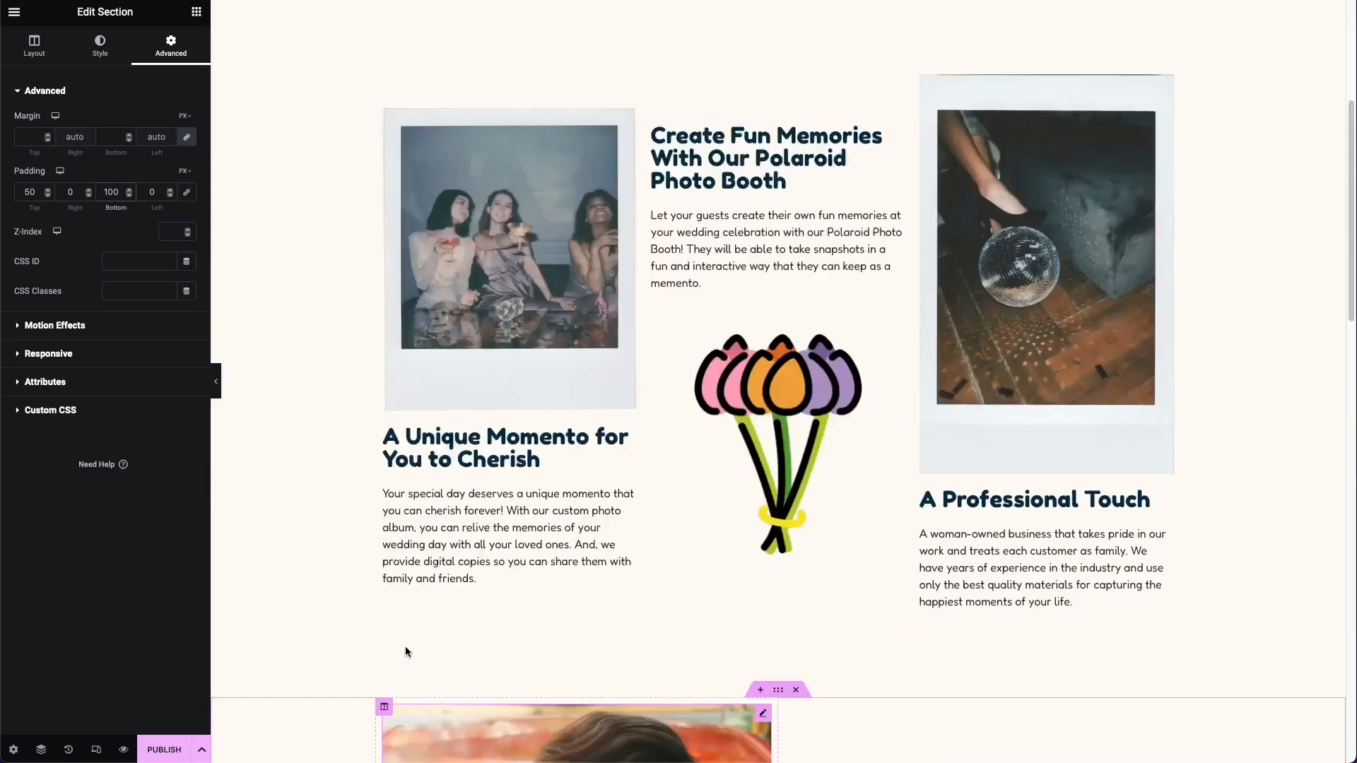
pyautogui.scroll(-11, 409, 645)
pyautogui.scroll(-8, 410, 648)
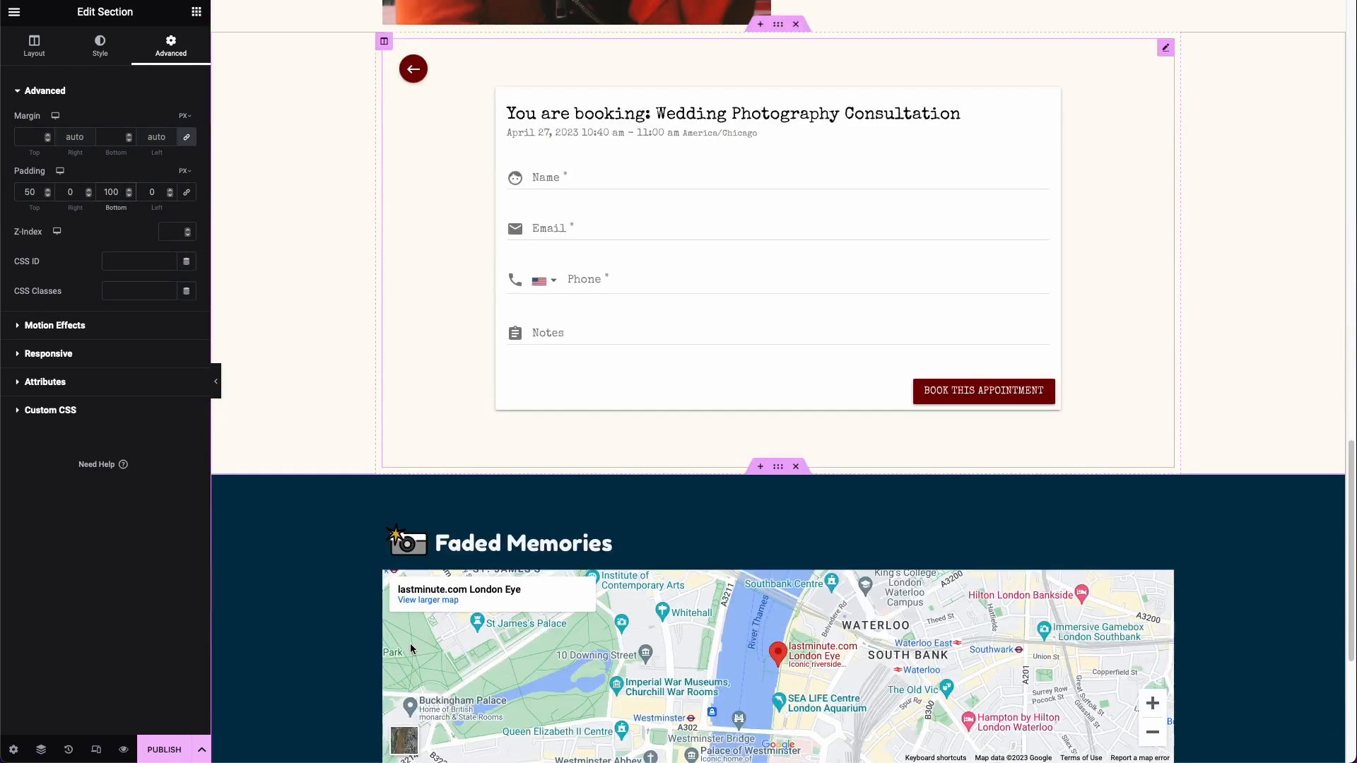
pyautogui.scroll(3, 368, 656)
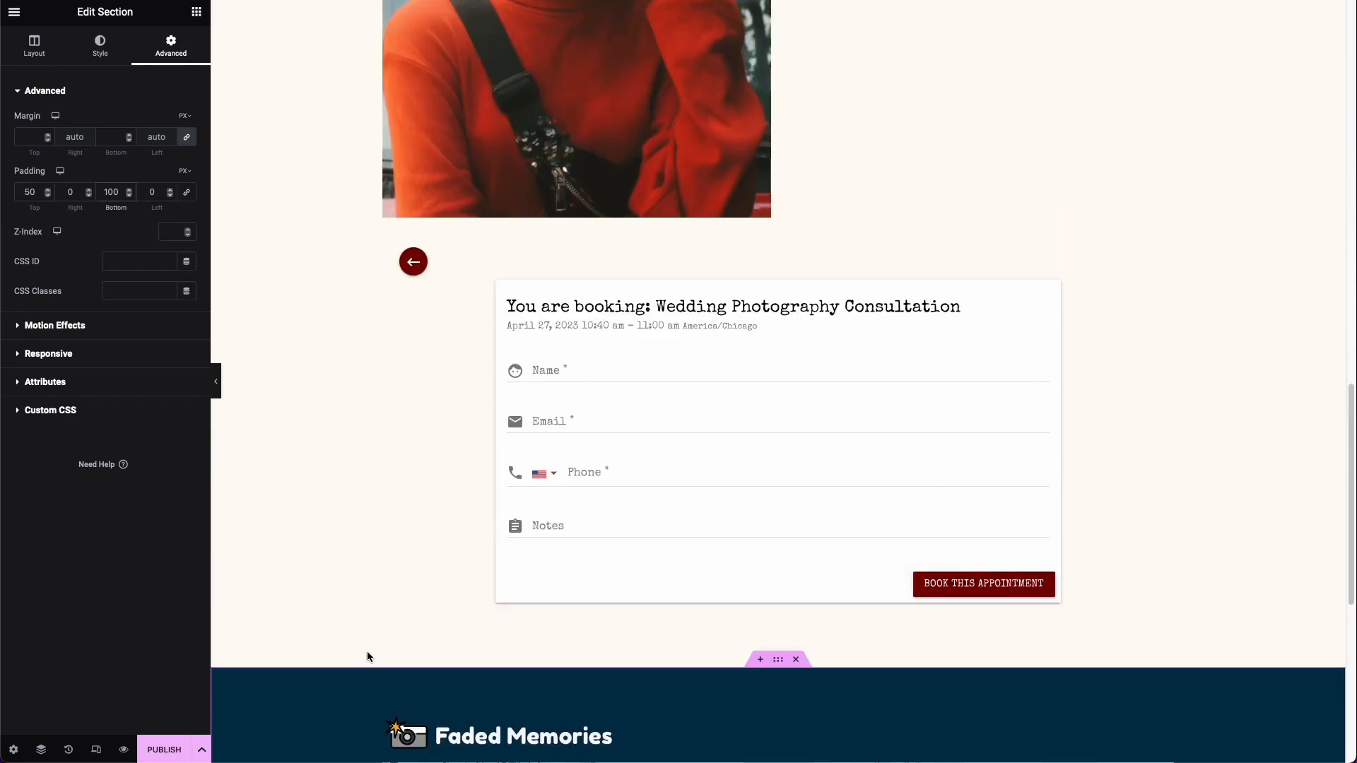
pyautogui.scroll(12, 388, 643)
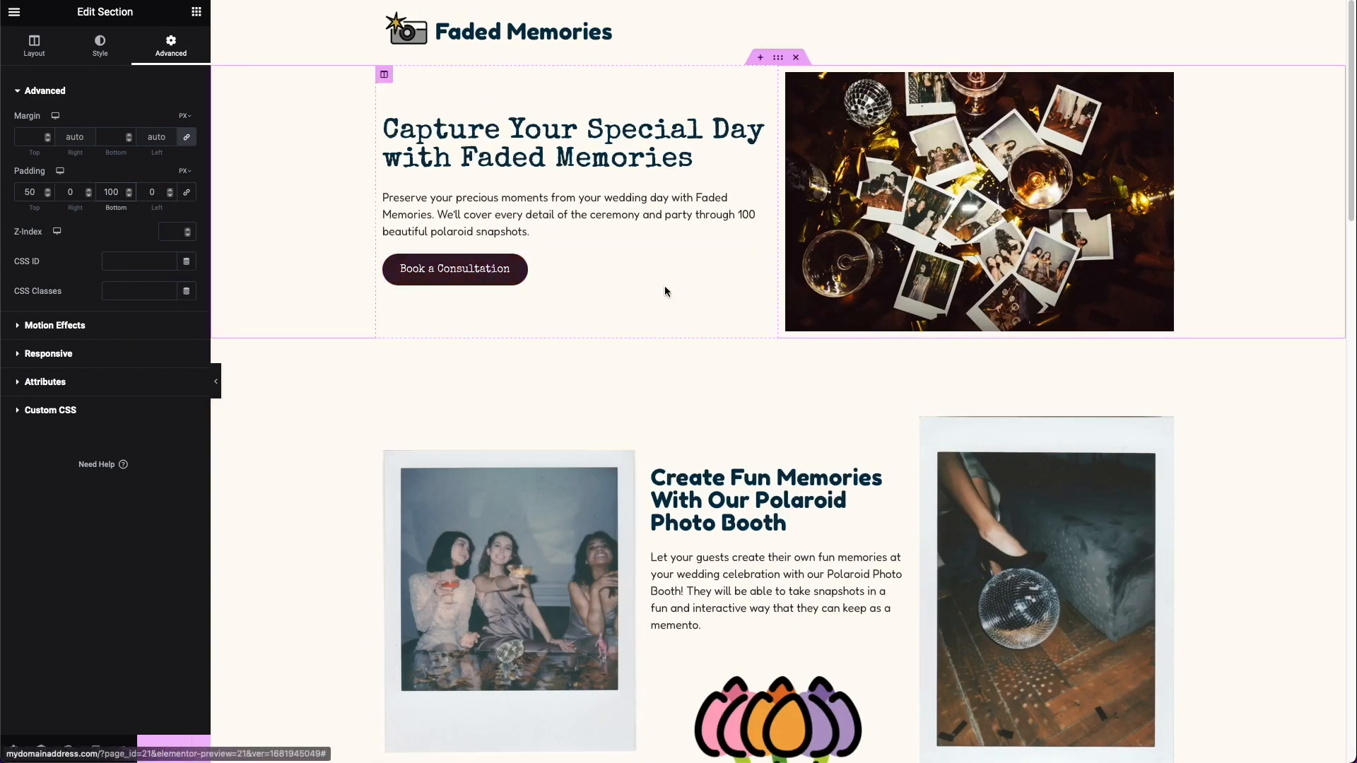
pyautogui.scroll(-13, 665, 285)
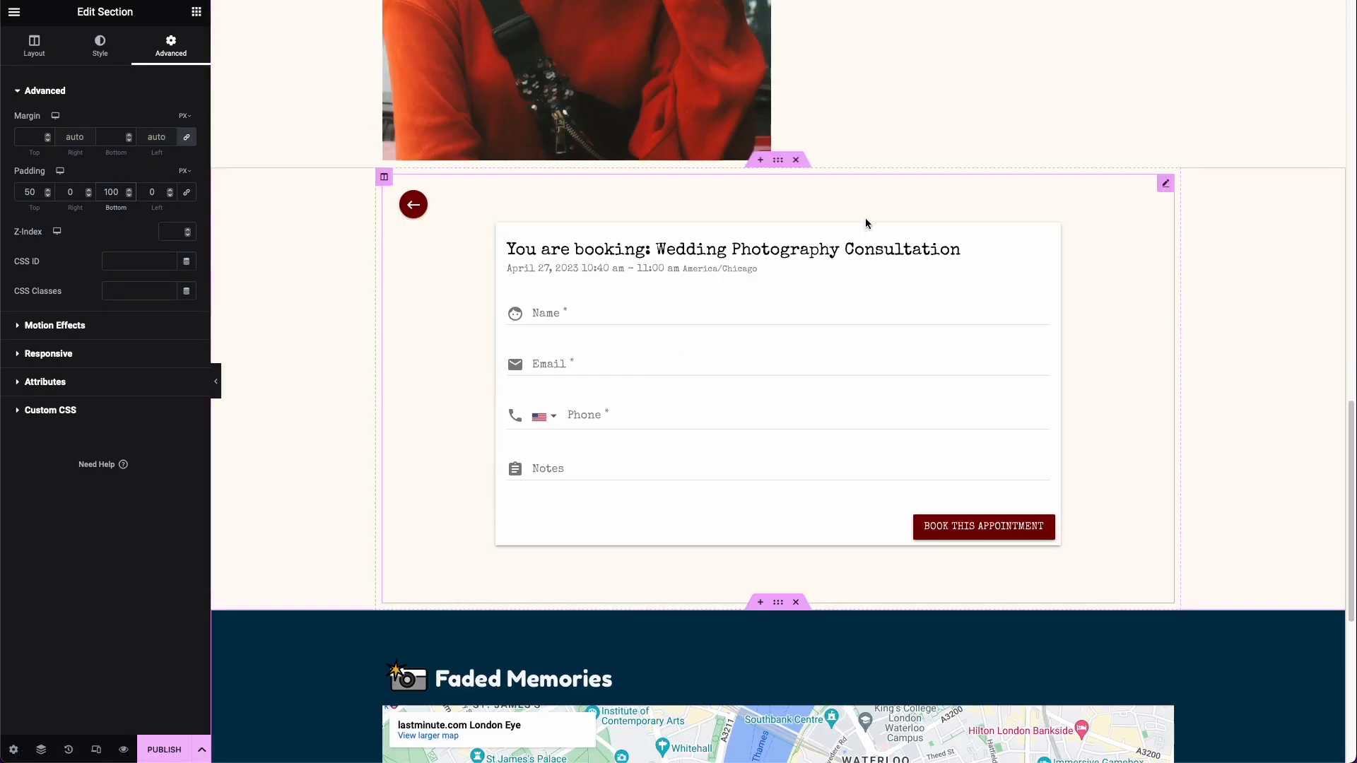
pyautogui.click(781, 162)
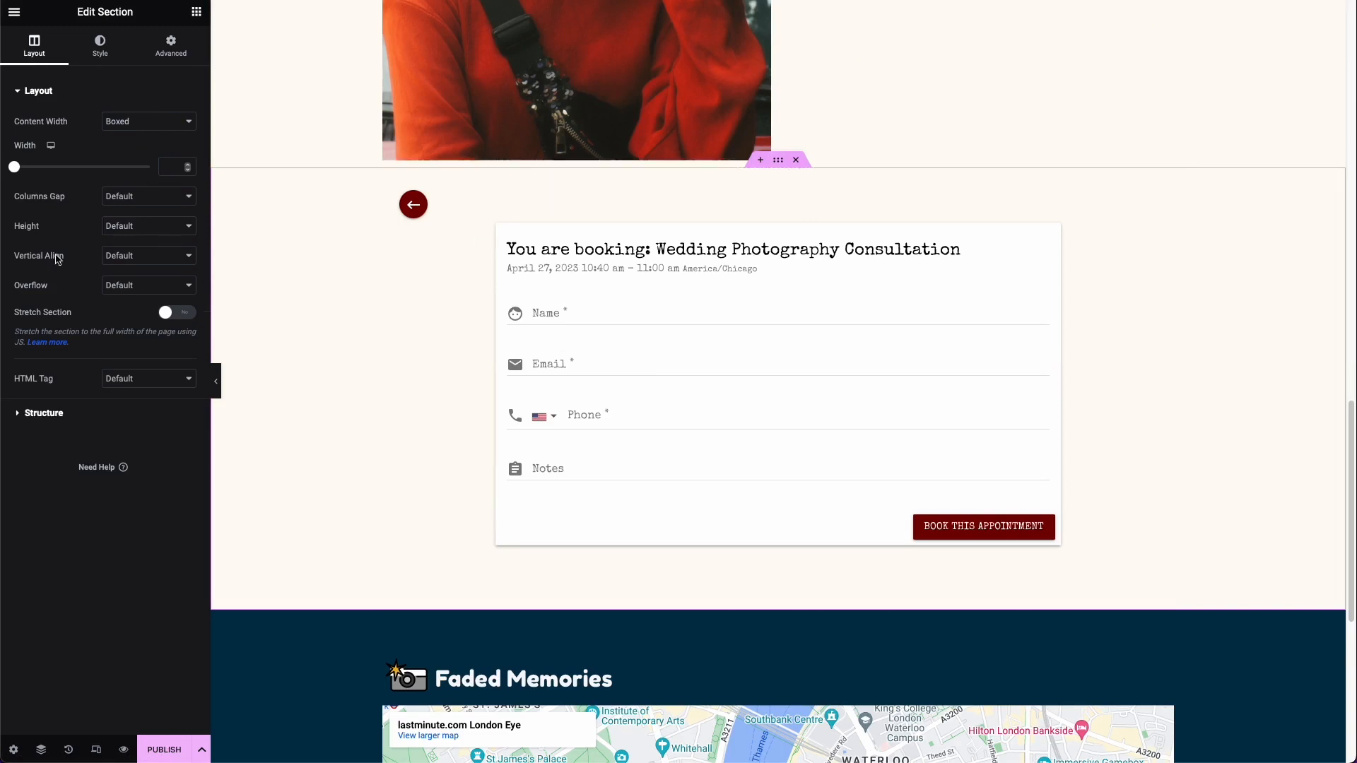
pyautogui.click(178, 54)
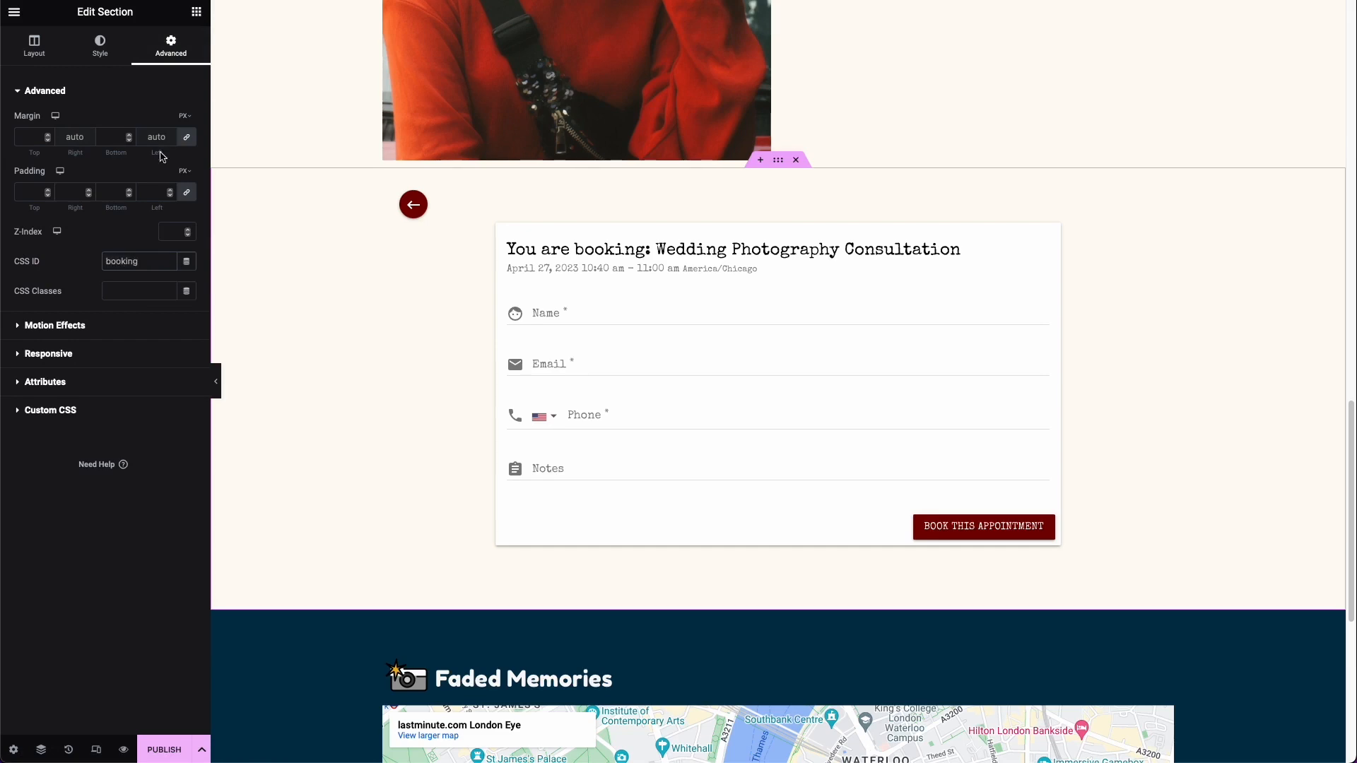
# Step: Link the hero section's Book a Consultation button to #booking and test the jump
pyautogui.scroll(12, 414, 421)
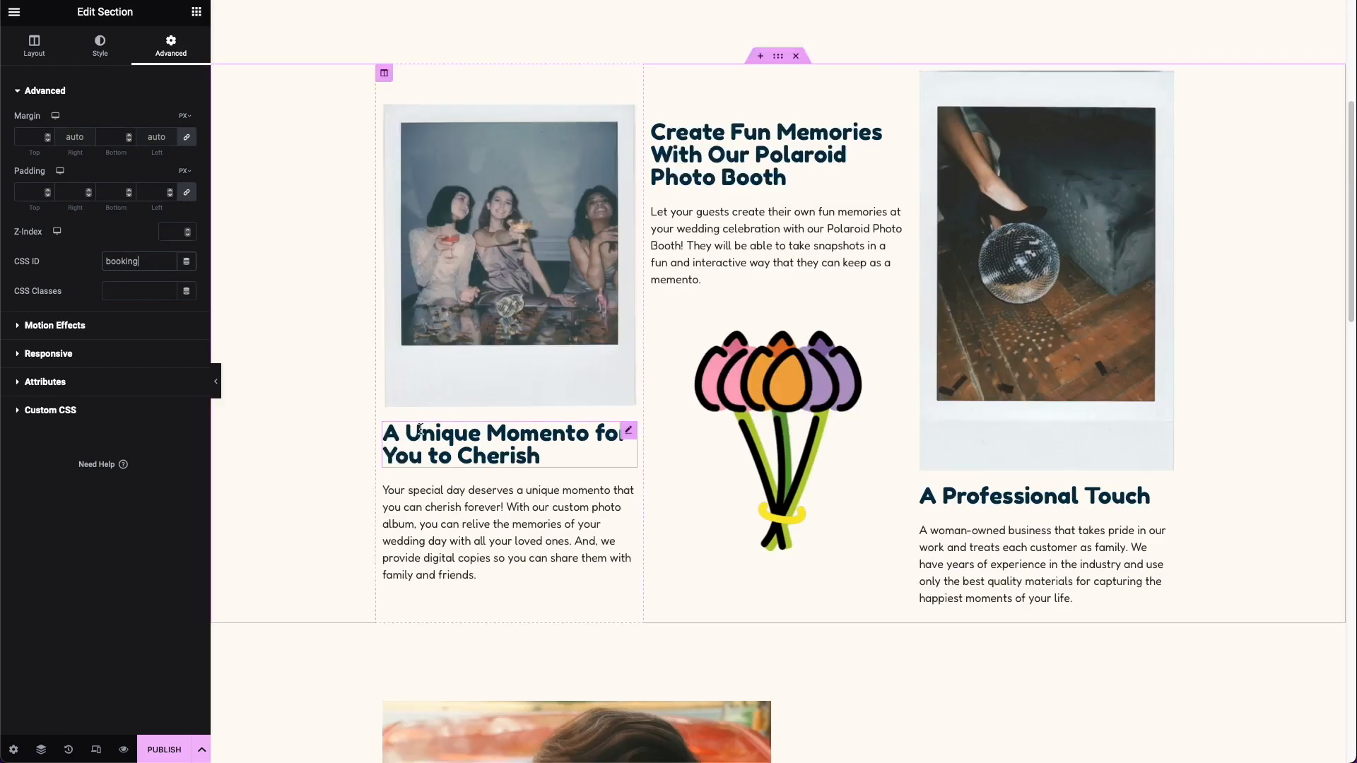
pyautogui.scroll(5, 419, 429)
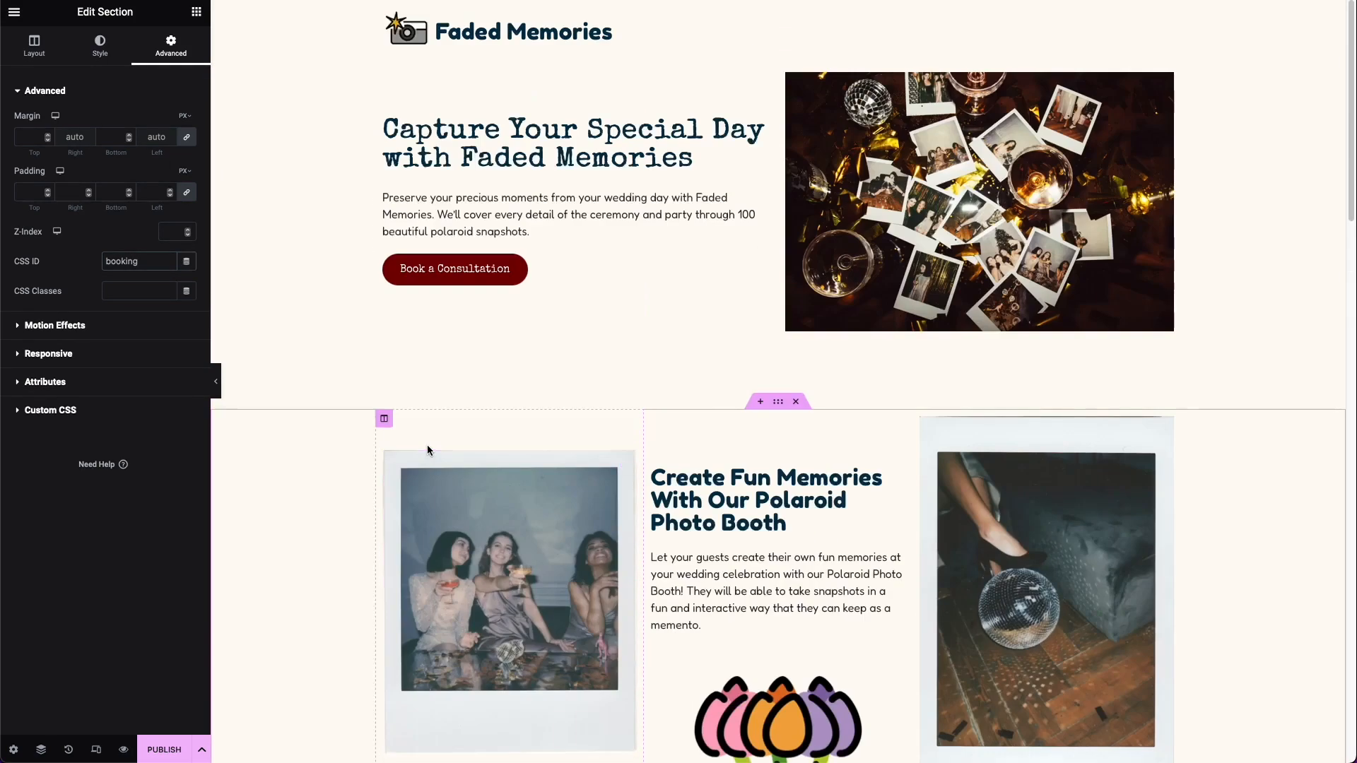
pyautogui.click(533, 268)
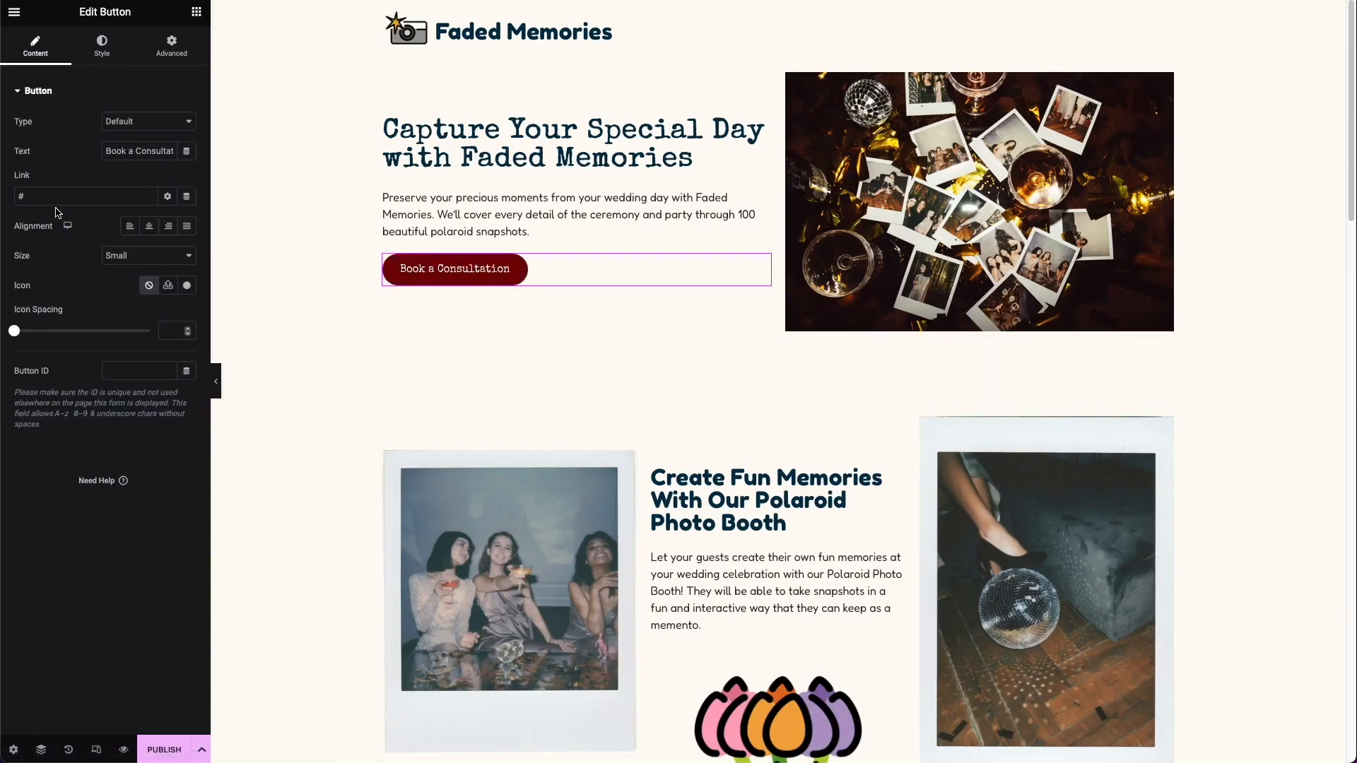
pyautogui.click(19, 199)
pyautogui.write('booking')
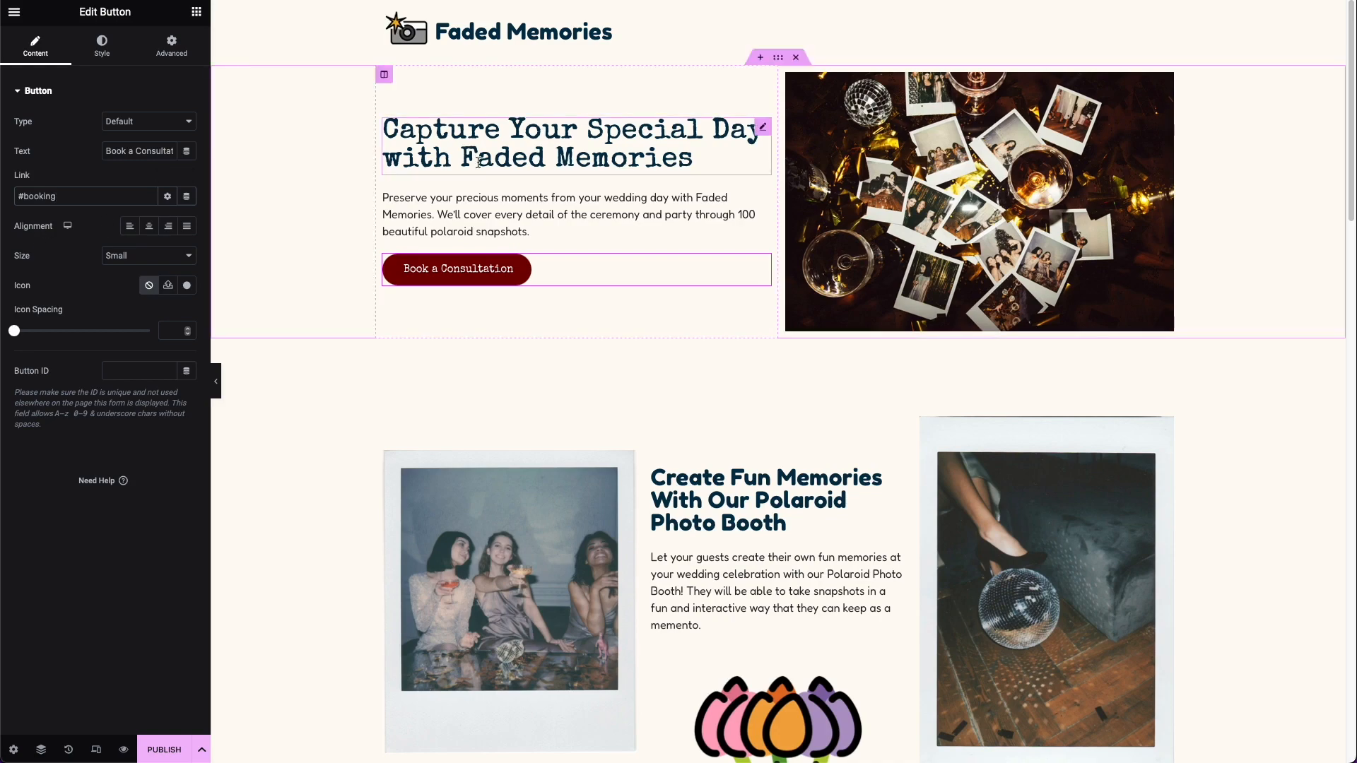
pyautogui.click(460, 283)
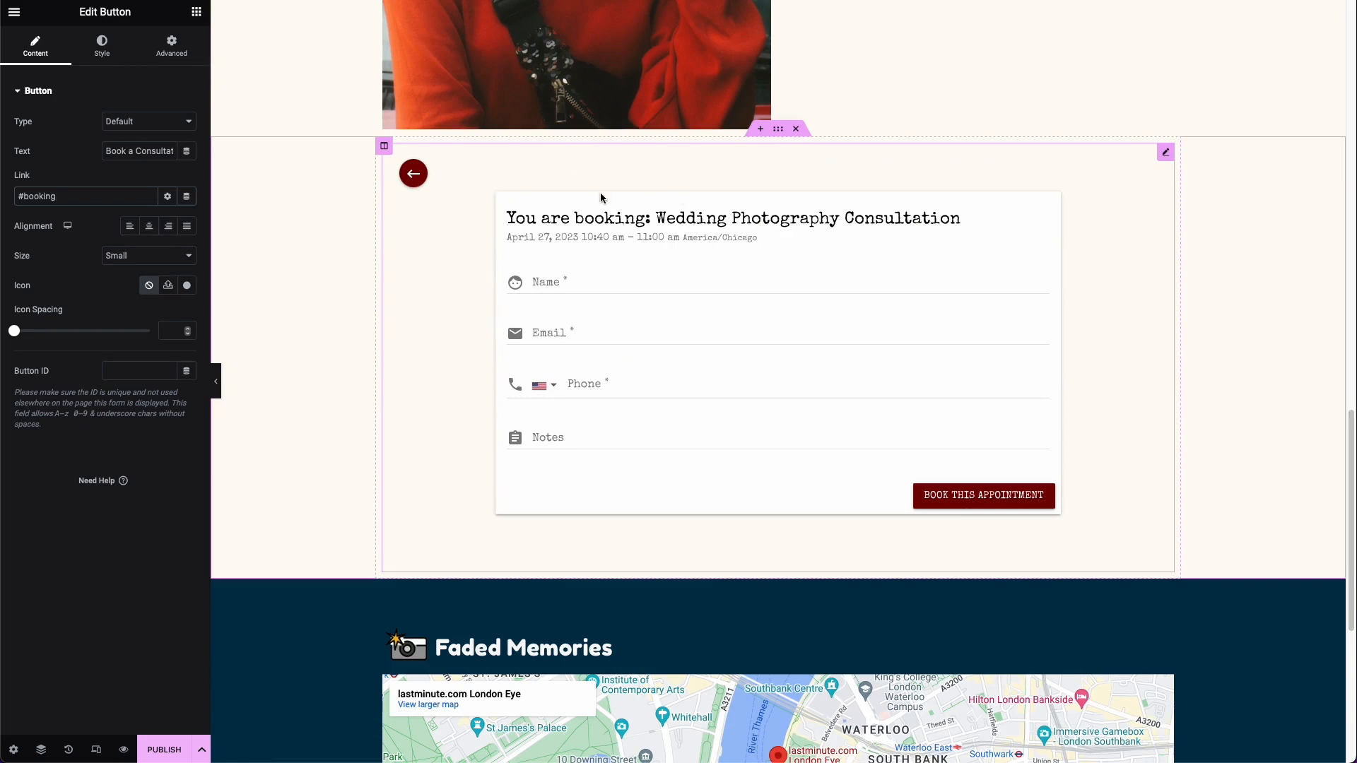
# Step: Publish the Home page and open the live version
pyautogui.scroll(-2, 587, 224)
pyautogui.scroll(-4, 588, 228)
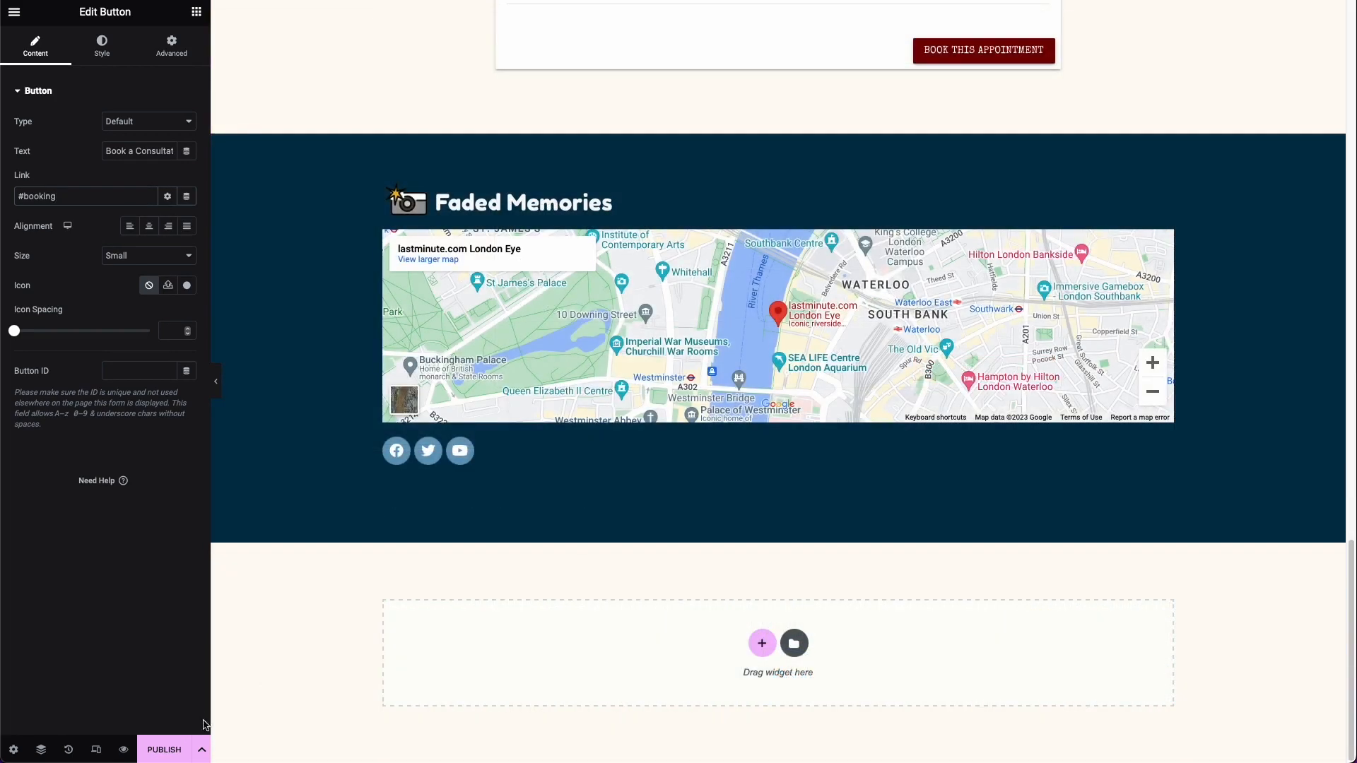
pyautogui.click(183, 748)
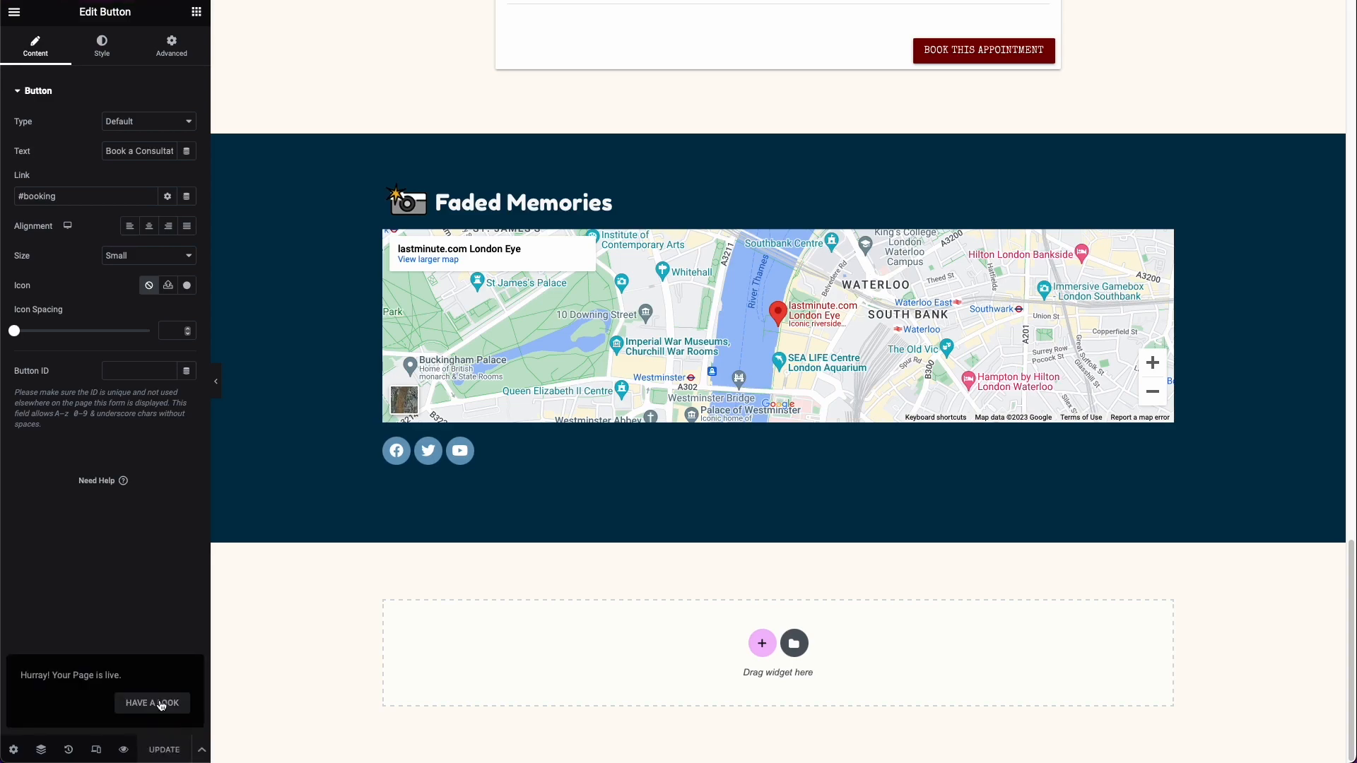
pyautogui.click(161, 705)
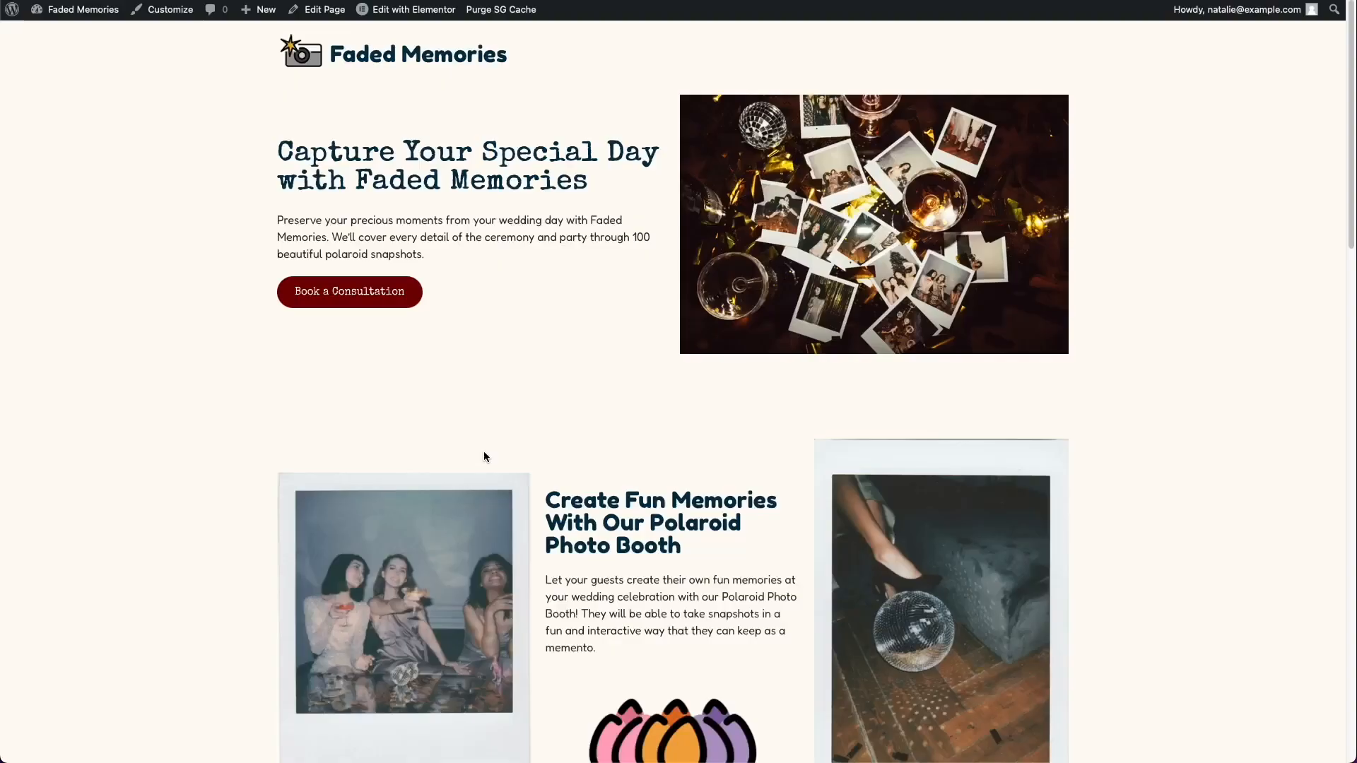
# Step: Review the live page down to the footer and try the booking calendar with April 27, 10:40 am
pyautogui.scroll(-2, 483, 451)
pyautogui.scroll(-5, 486, 456)
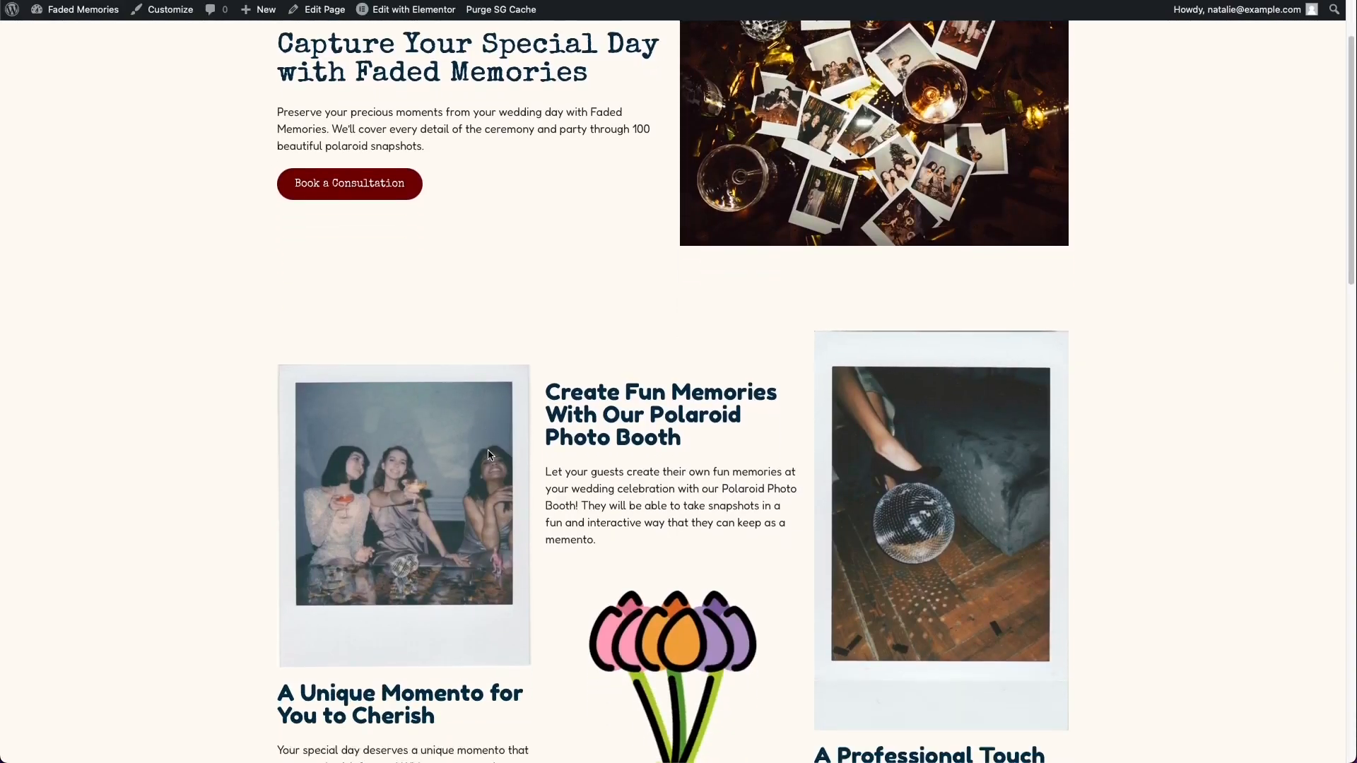
pyautogui.scroll(-8, 662, 306)
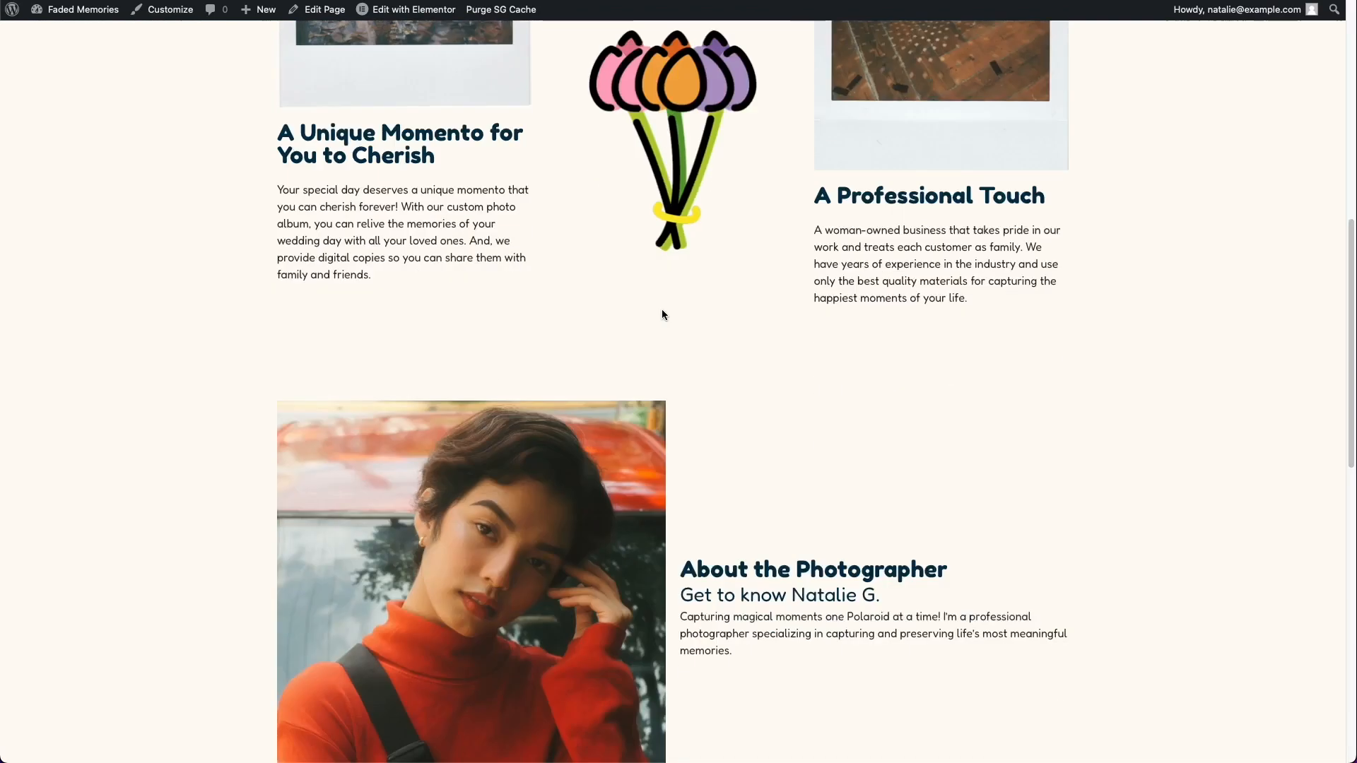
pyautogui.scroll(-3, 663, 311)
pyautogui.scroll(-2, 663, 312)
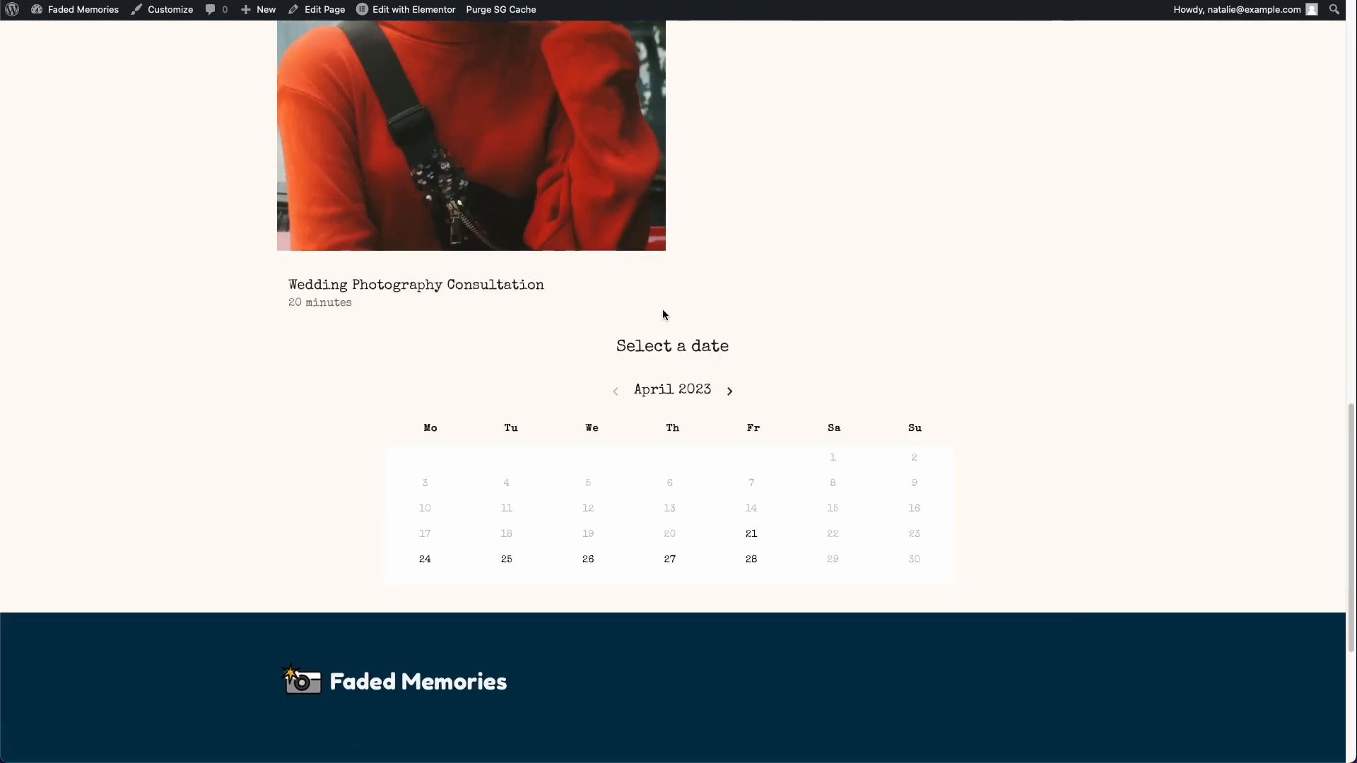
pyautogui.scroll(-4, 588, 424)
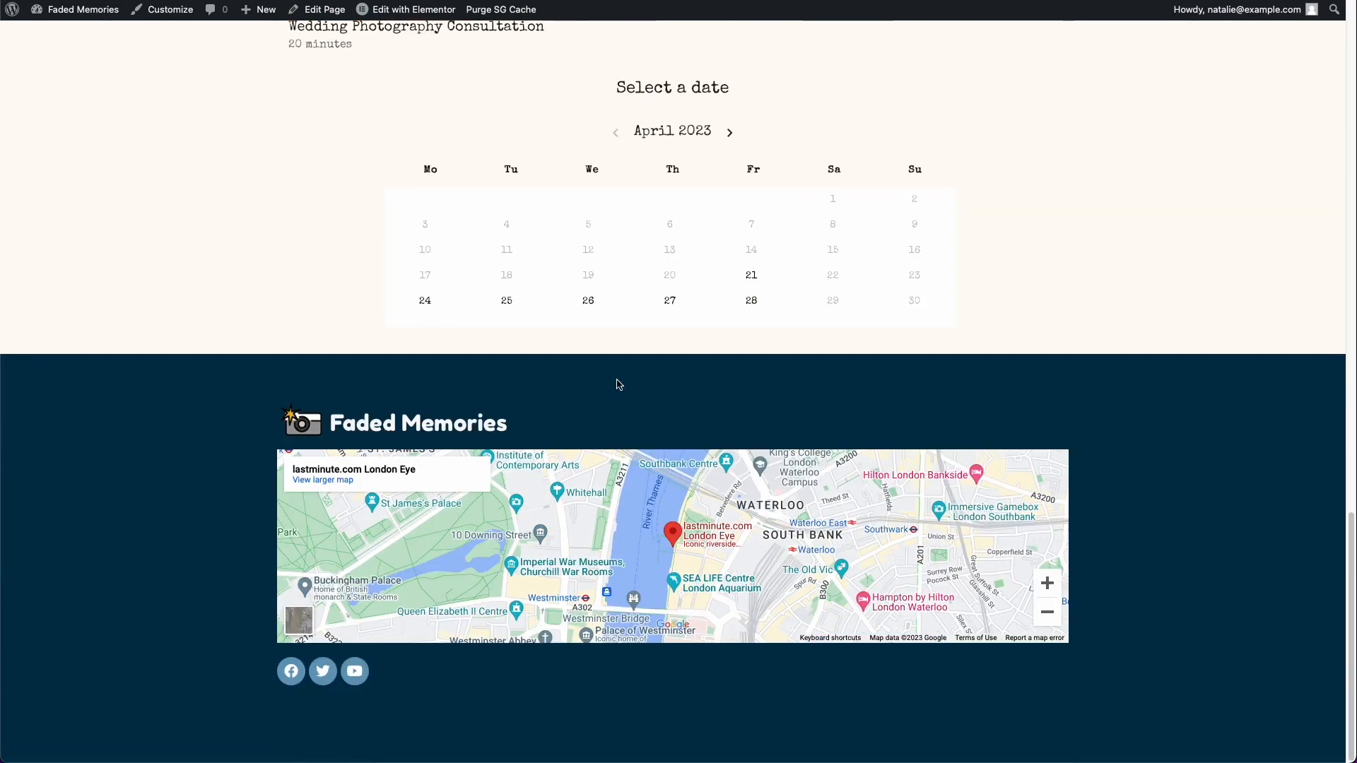
pyautogui.click(677, 311)
pyautogui.click(576, 307)
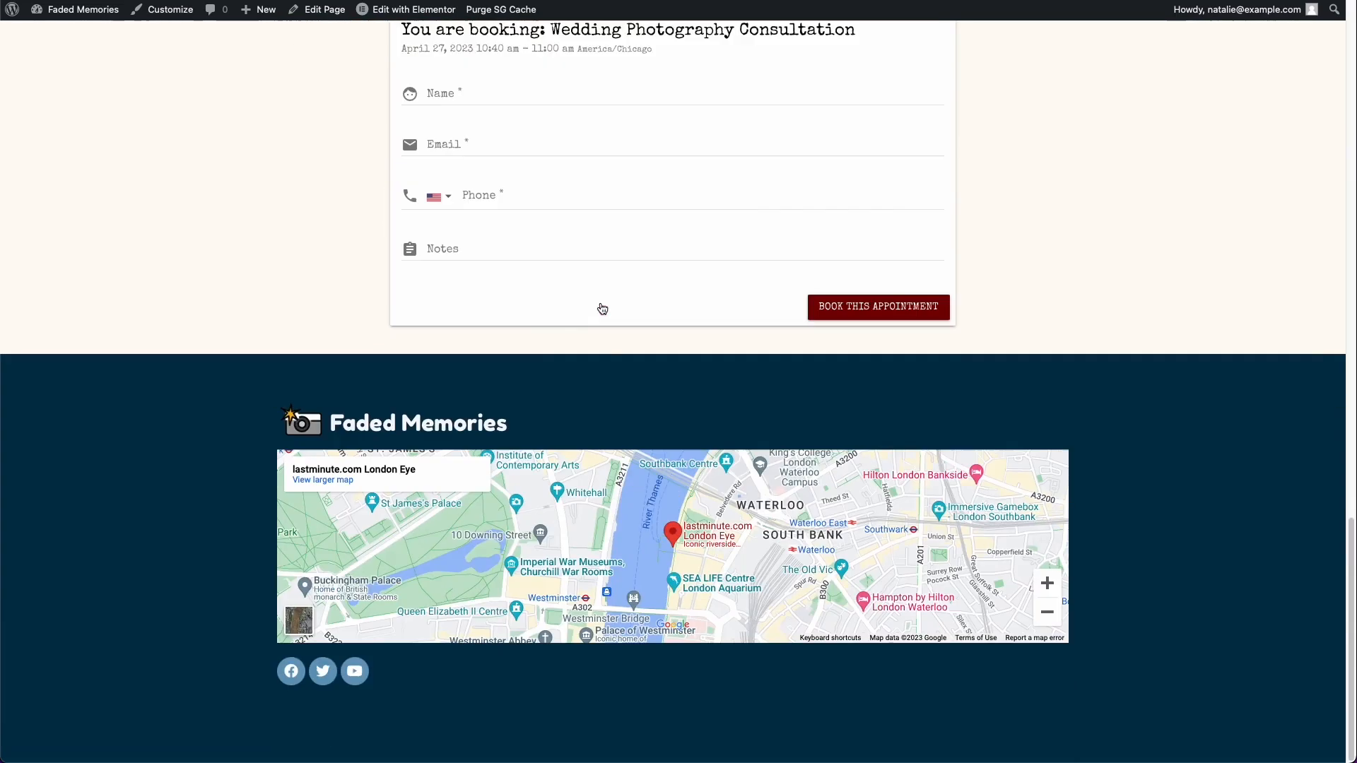
# Step: Reopen the Home page from the live site in Elementor and turn on responsive mode
pyautogui.scroll(1, 537, 486)
pyautogui.scroll(15, 537, 485)
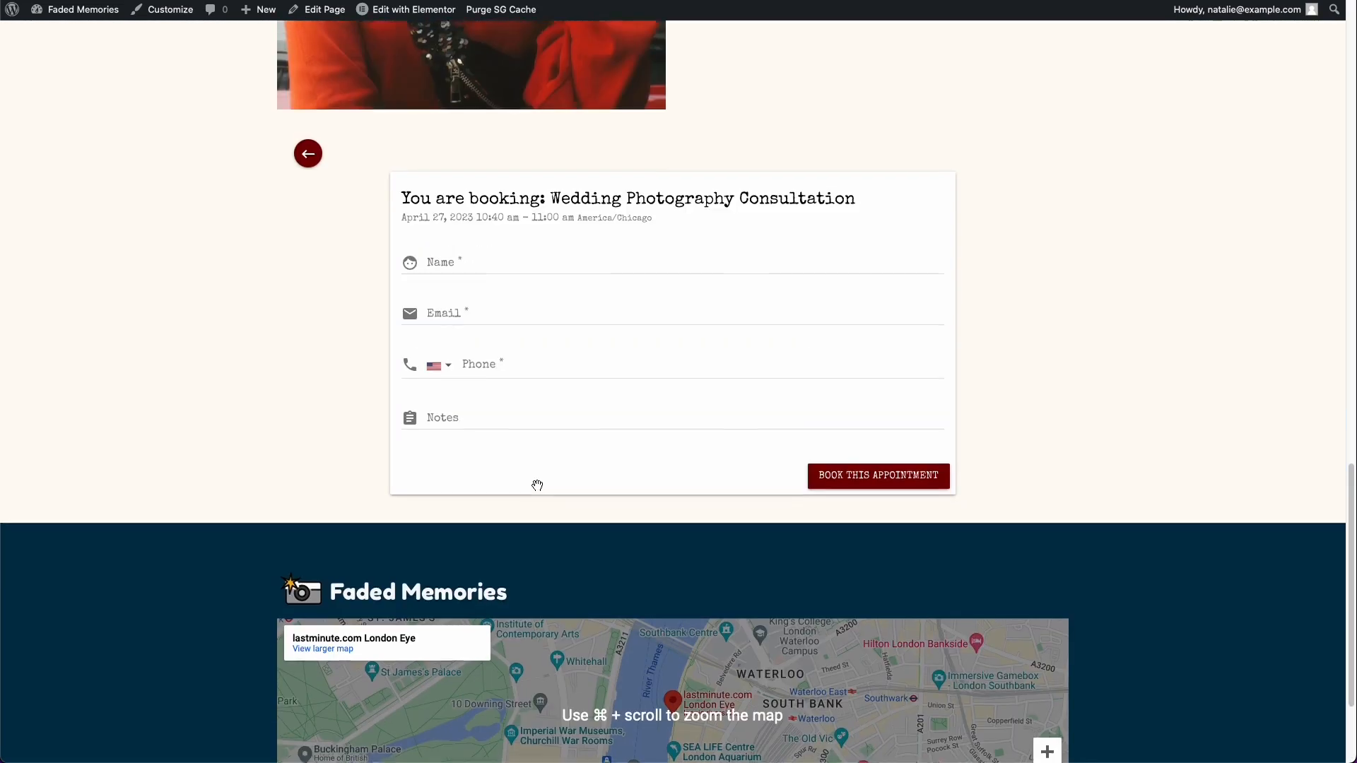
pyautogui.scroll(7, 536, 483)
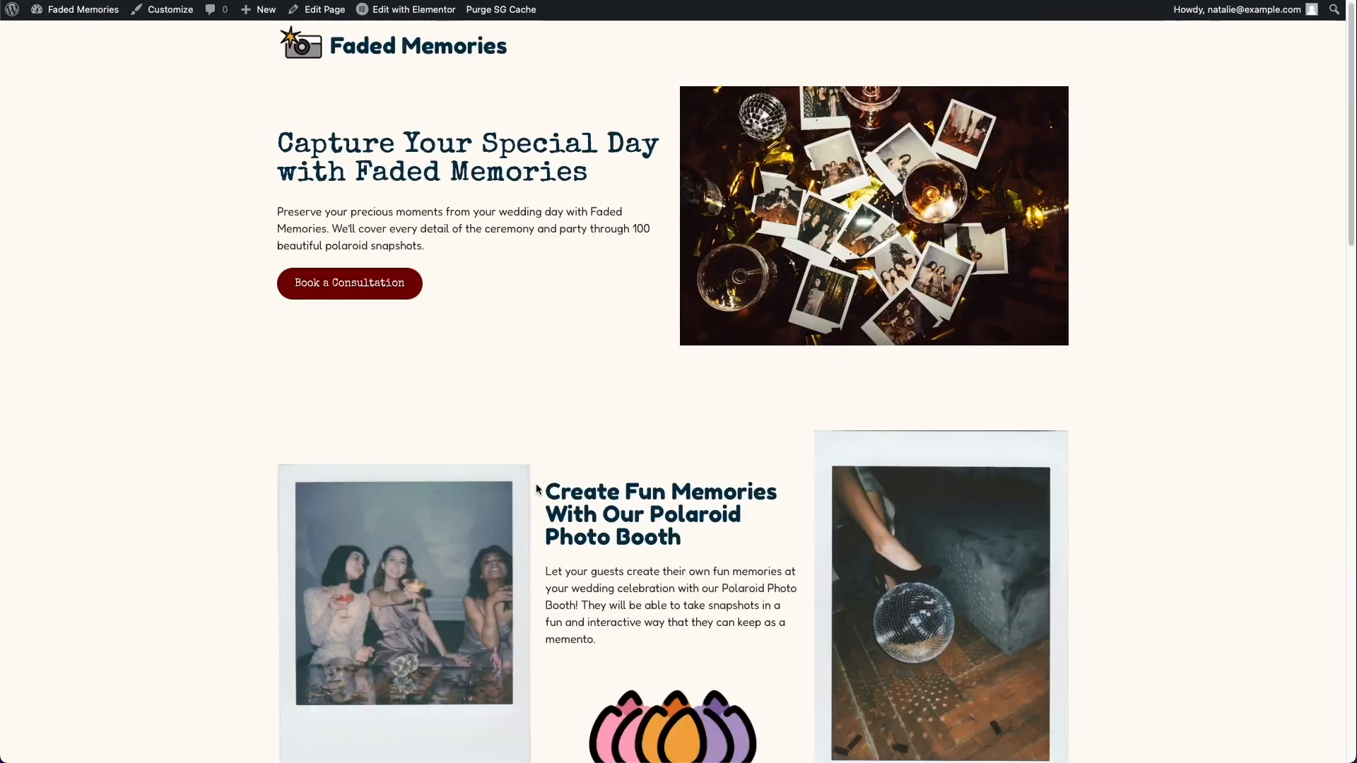
pyautogui.moveTo(424, 11)
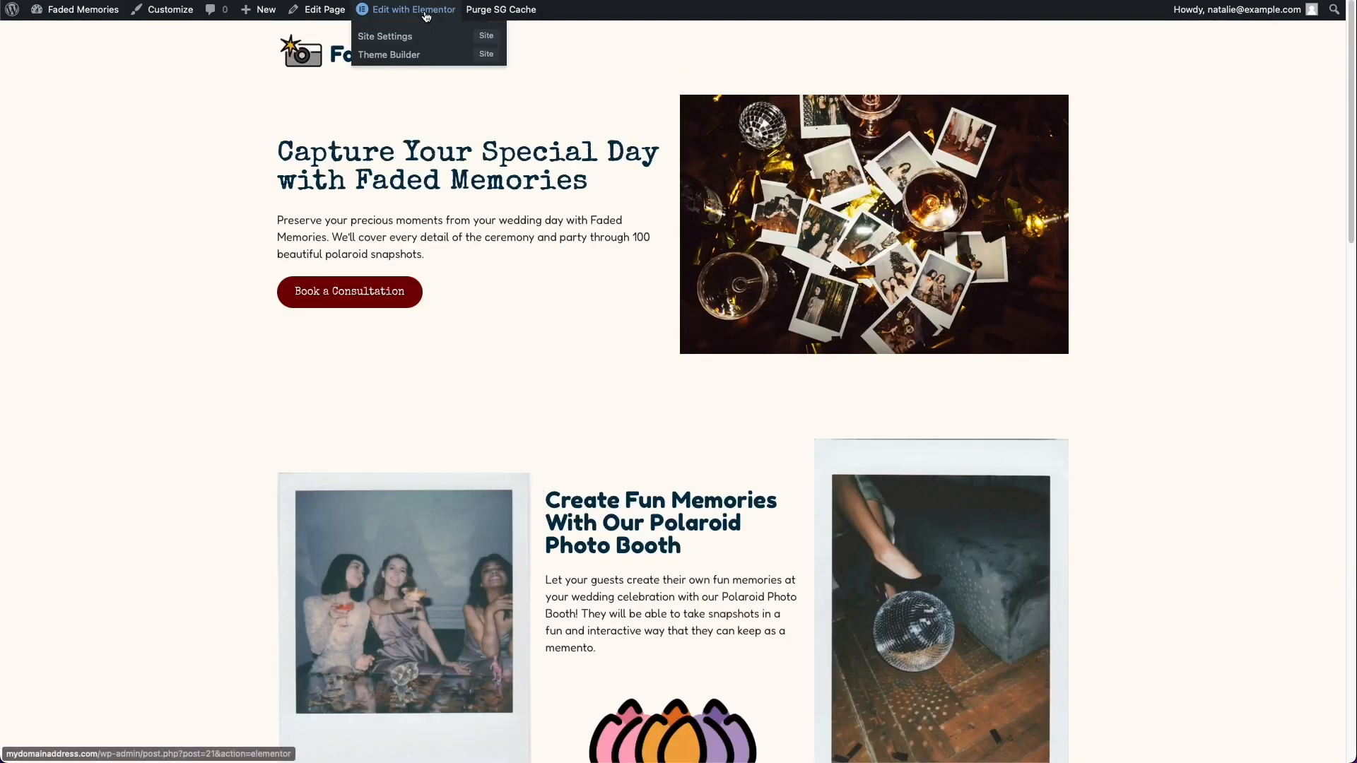
pyautogui.click(426, 10)
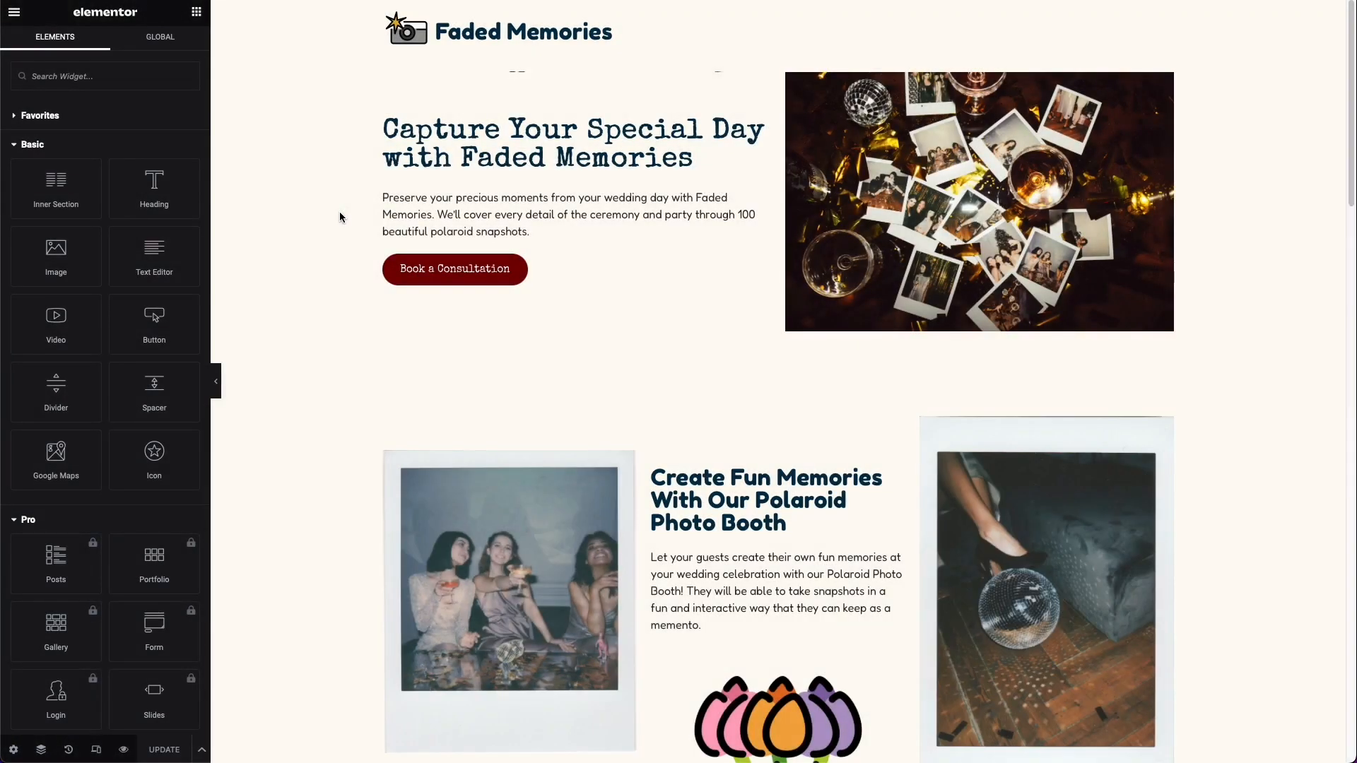
pyautogui.click(96, 749)
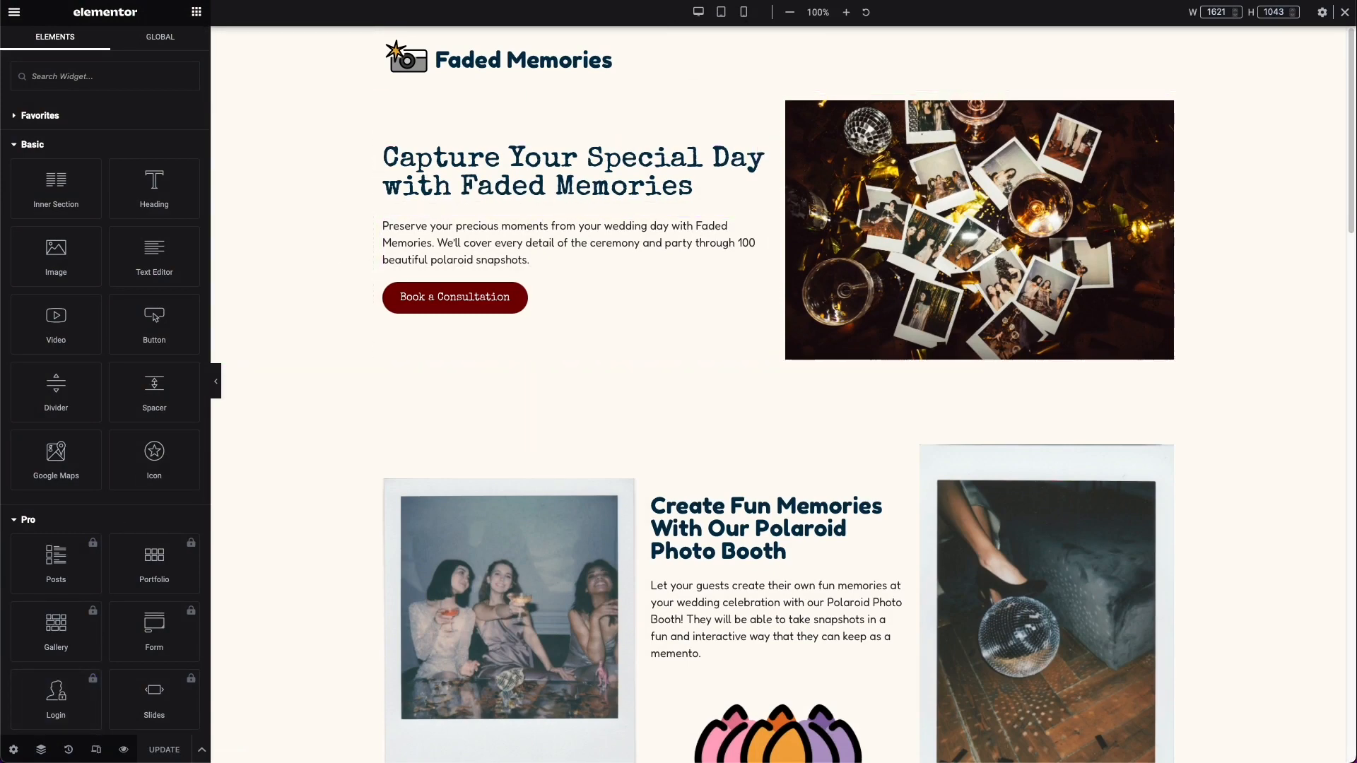
# Step: Compare the tablet and mobile previews, then examine the tablet layout from the hero section down to A Professional Touch
pyautogui.click(728, 12)
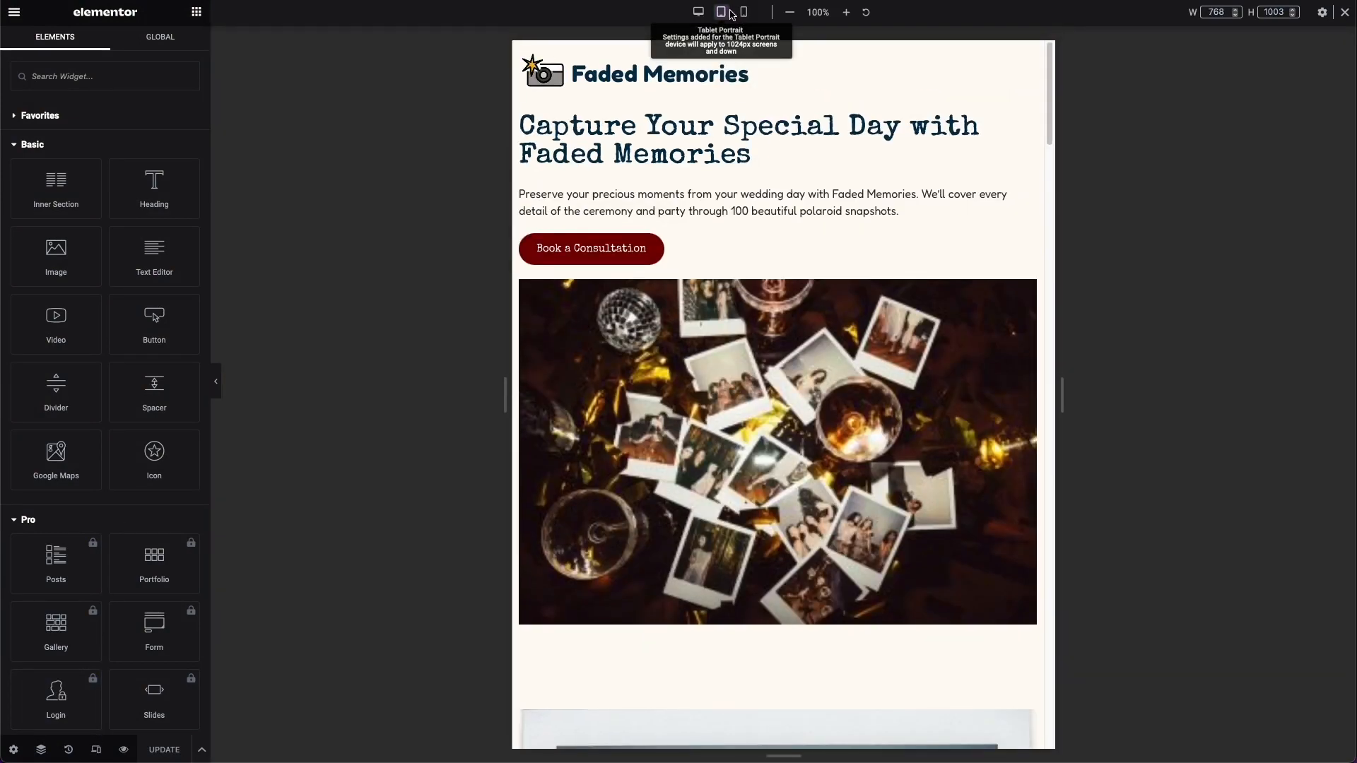
pyautogui.click(742, 13)
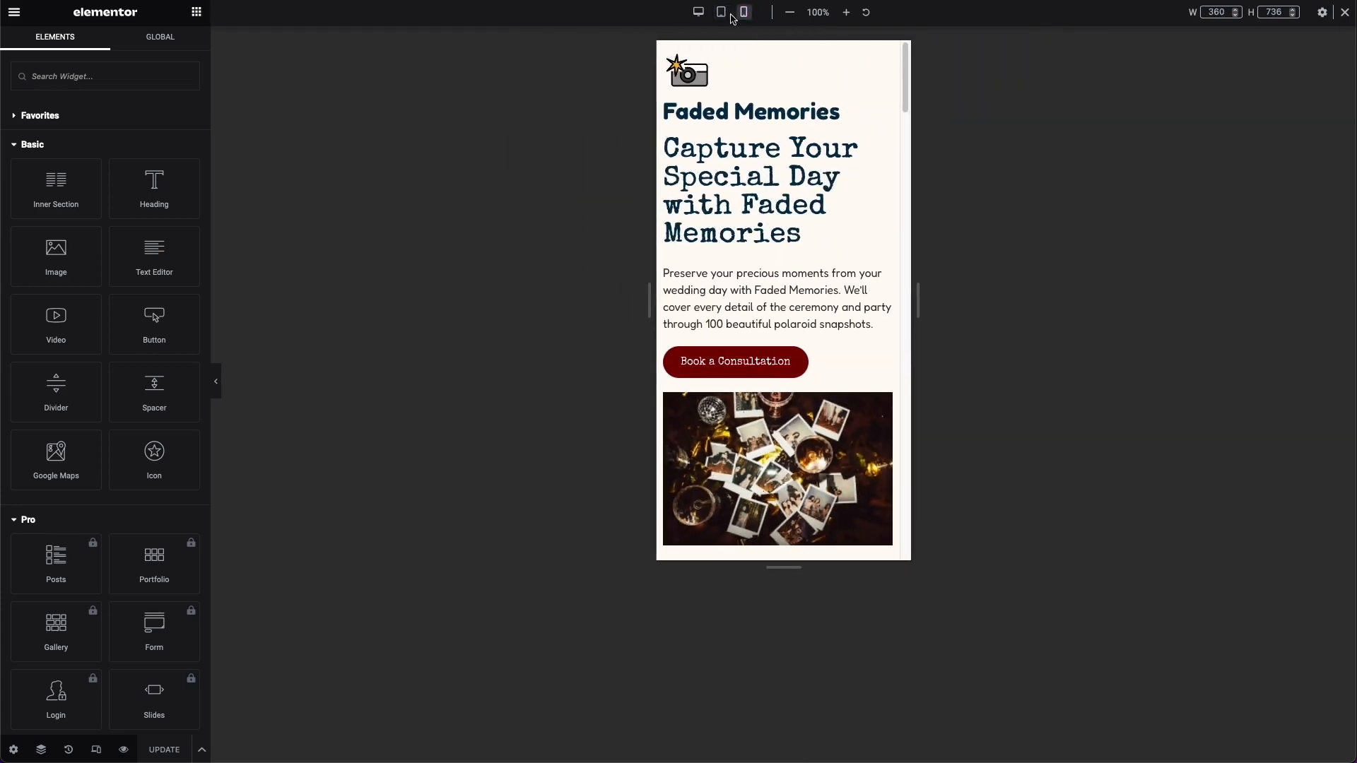
pyautogui.click(721, 12)
pyautogui.scroll(-2, 811, 209)
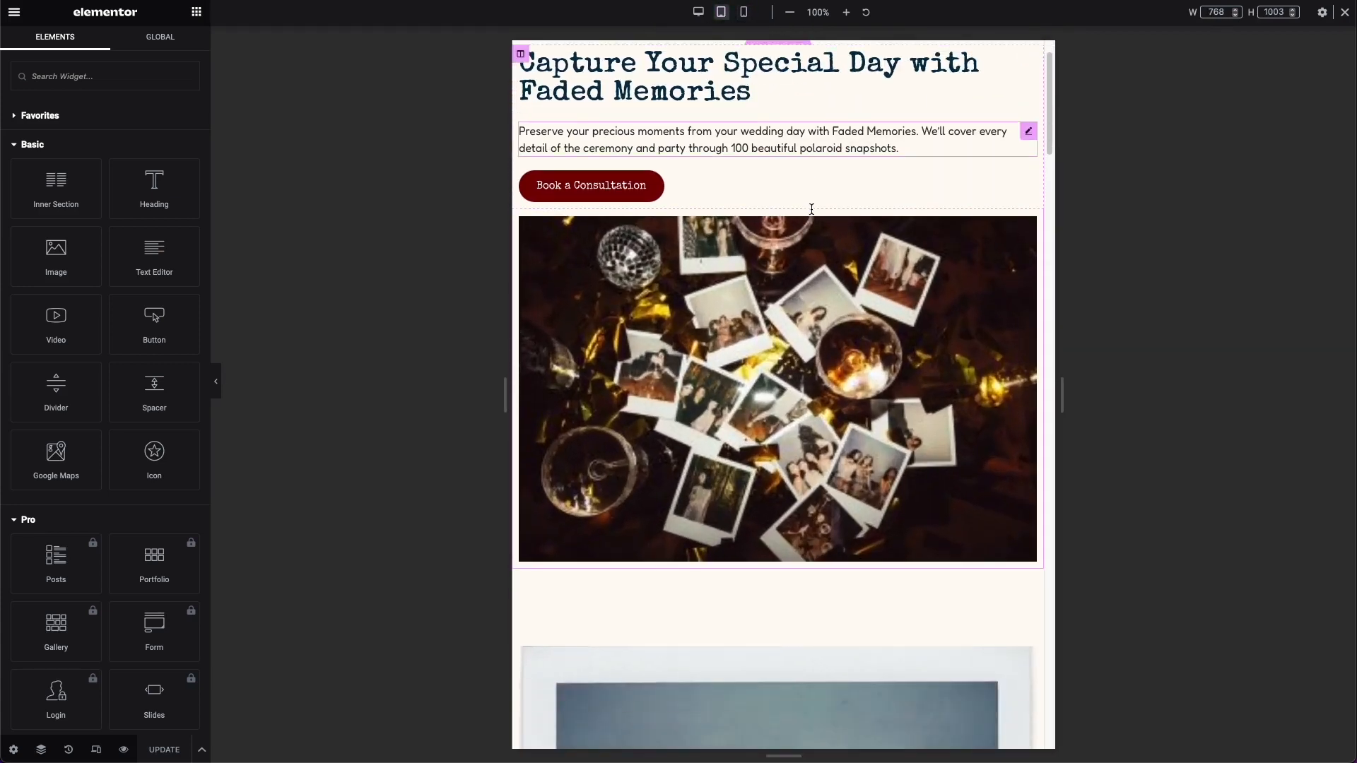
pyautogui.scroll(-10, 811, 209)
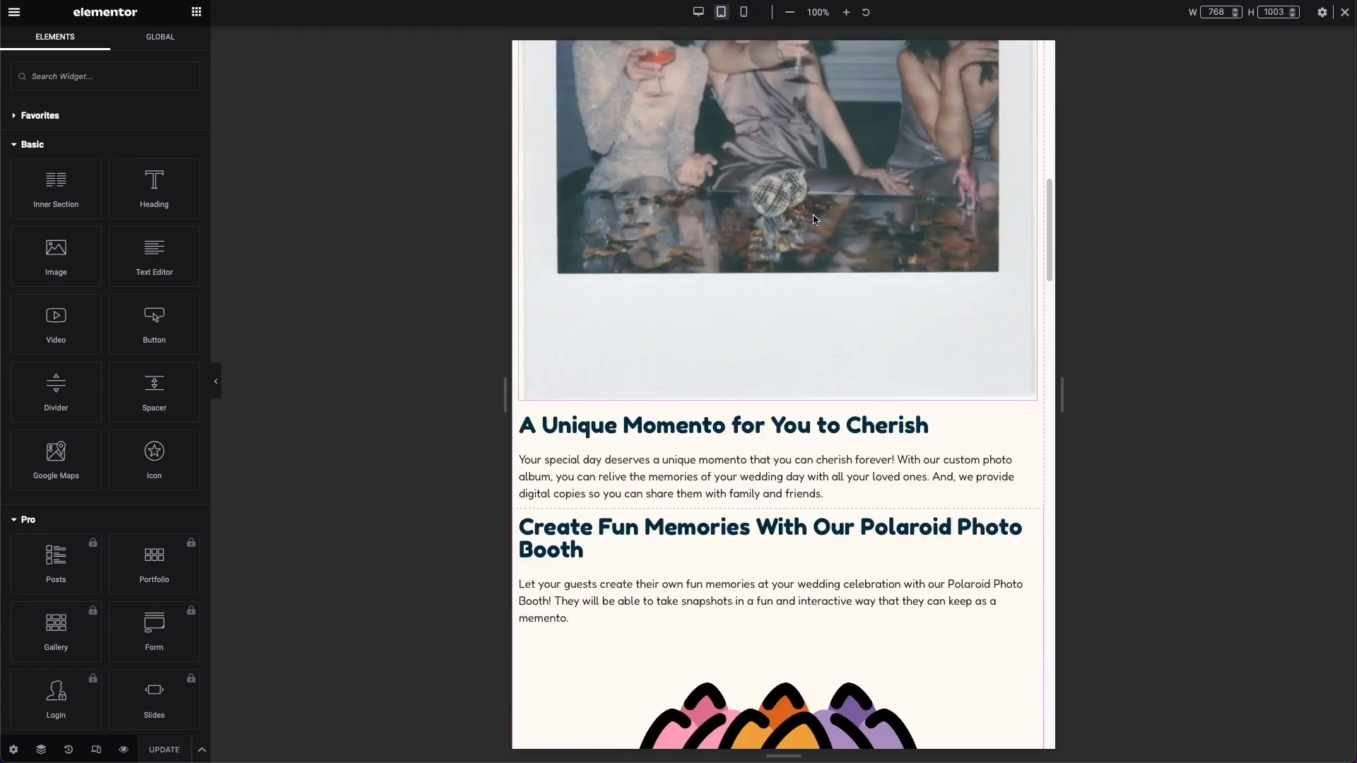
pyautogui.scroll(-4, 814, 220)
pyautogui.scroll(15, 814, 219)
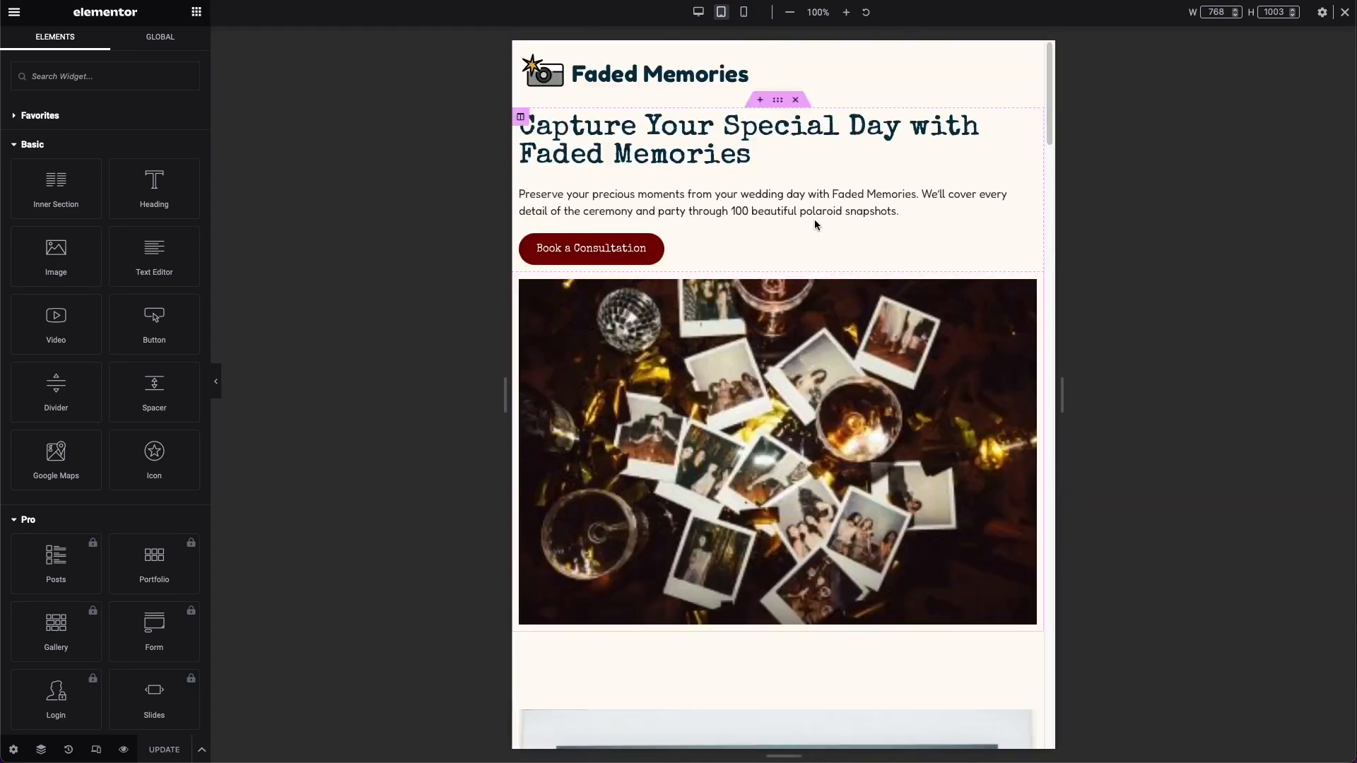
pyautogui.scroll(-6, 815, 225)
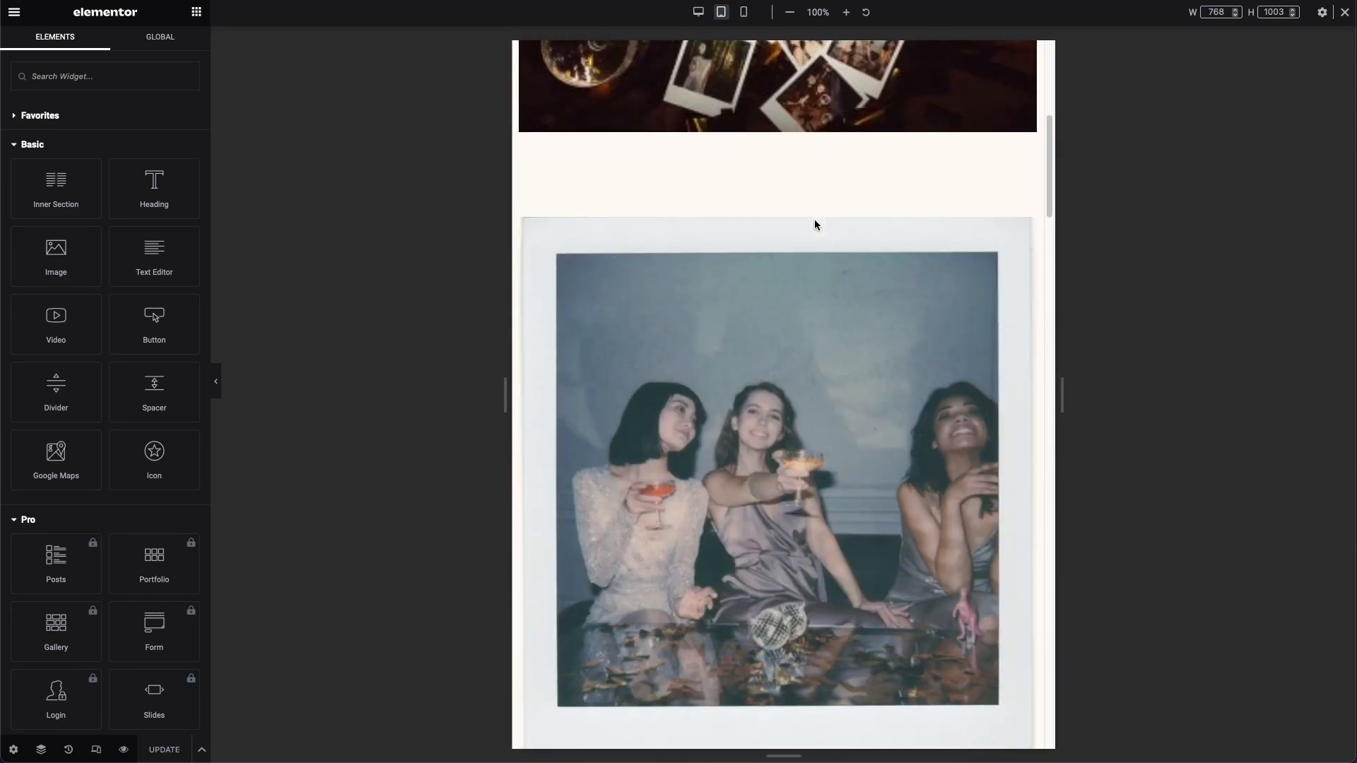
pyautogui.scroll(-5, 536, 223)
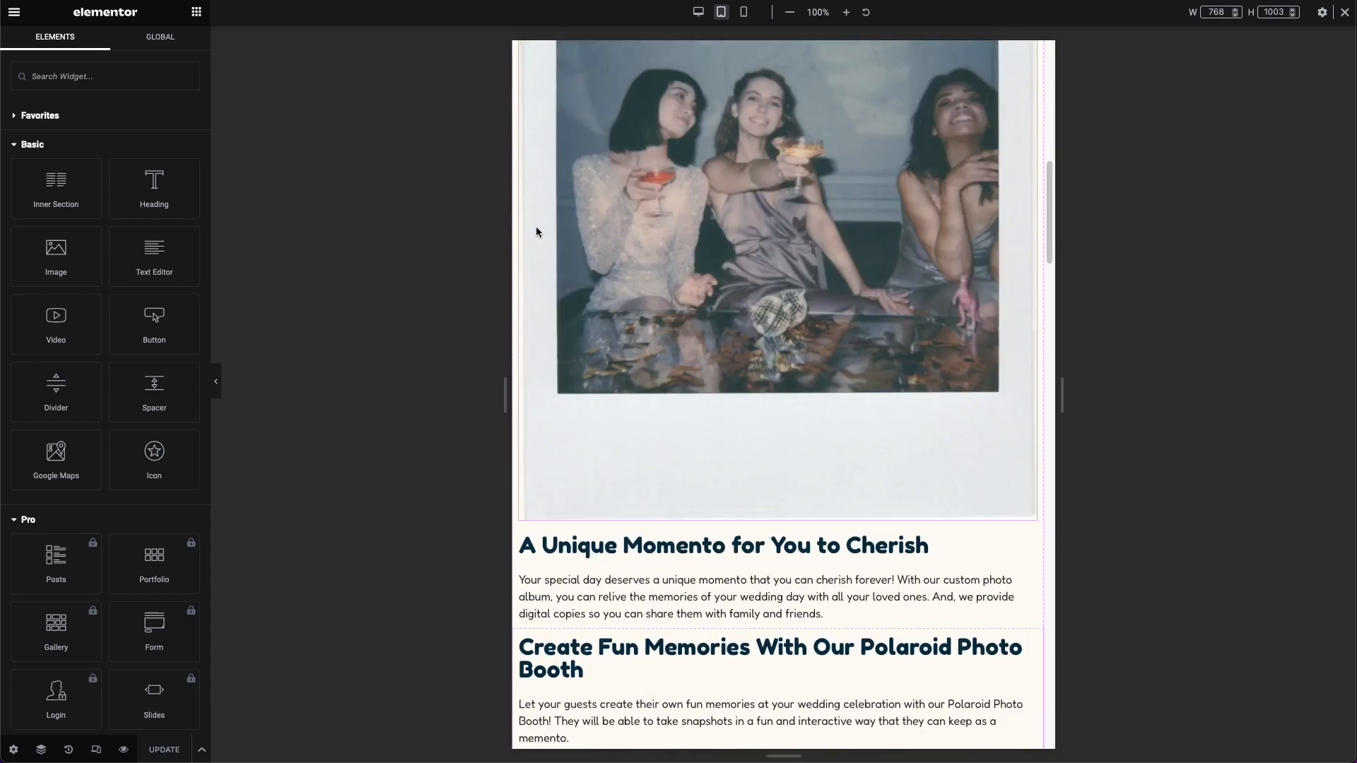
pyautogui.scroll(-15, 536, 228)
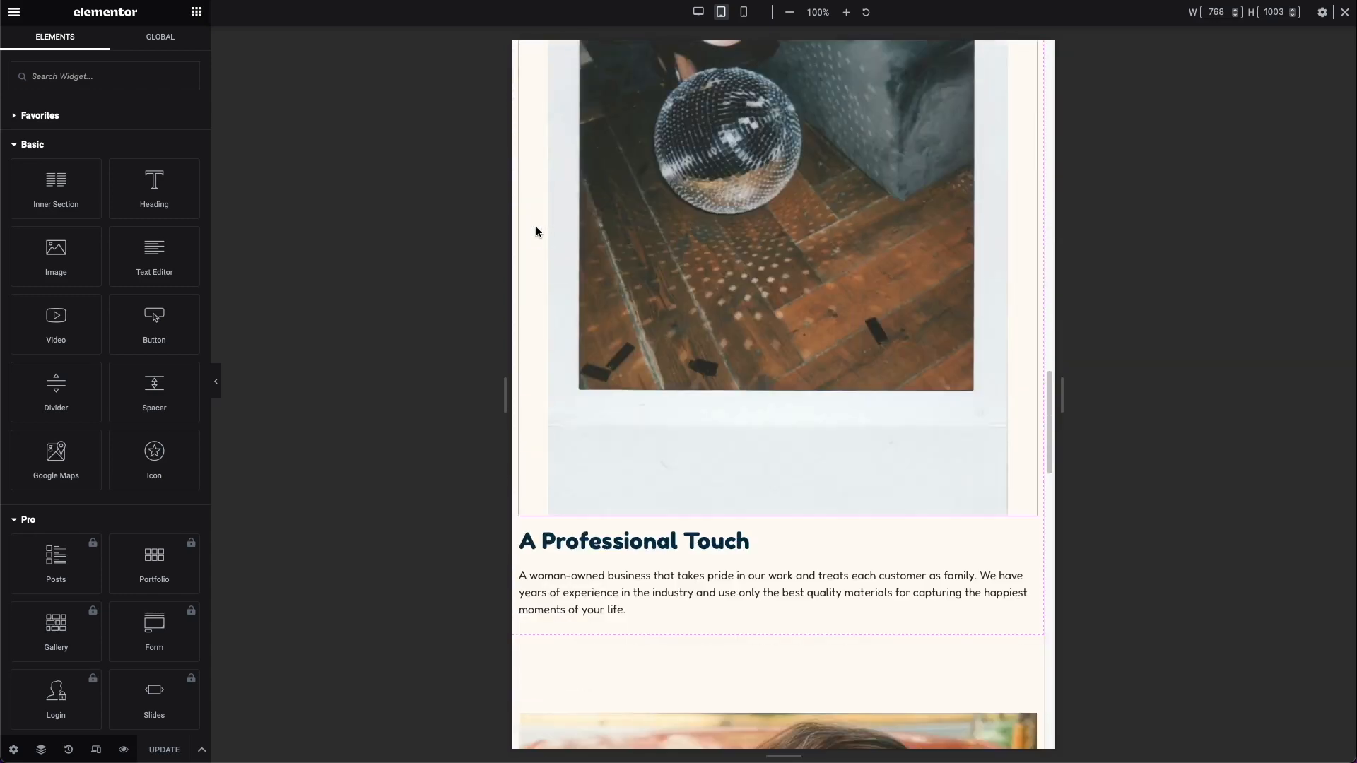
pyautogui.scroll(20, 536, 231)
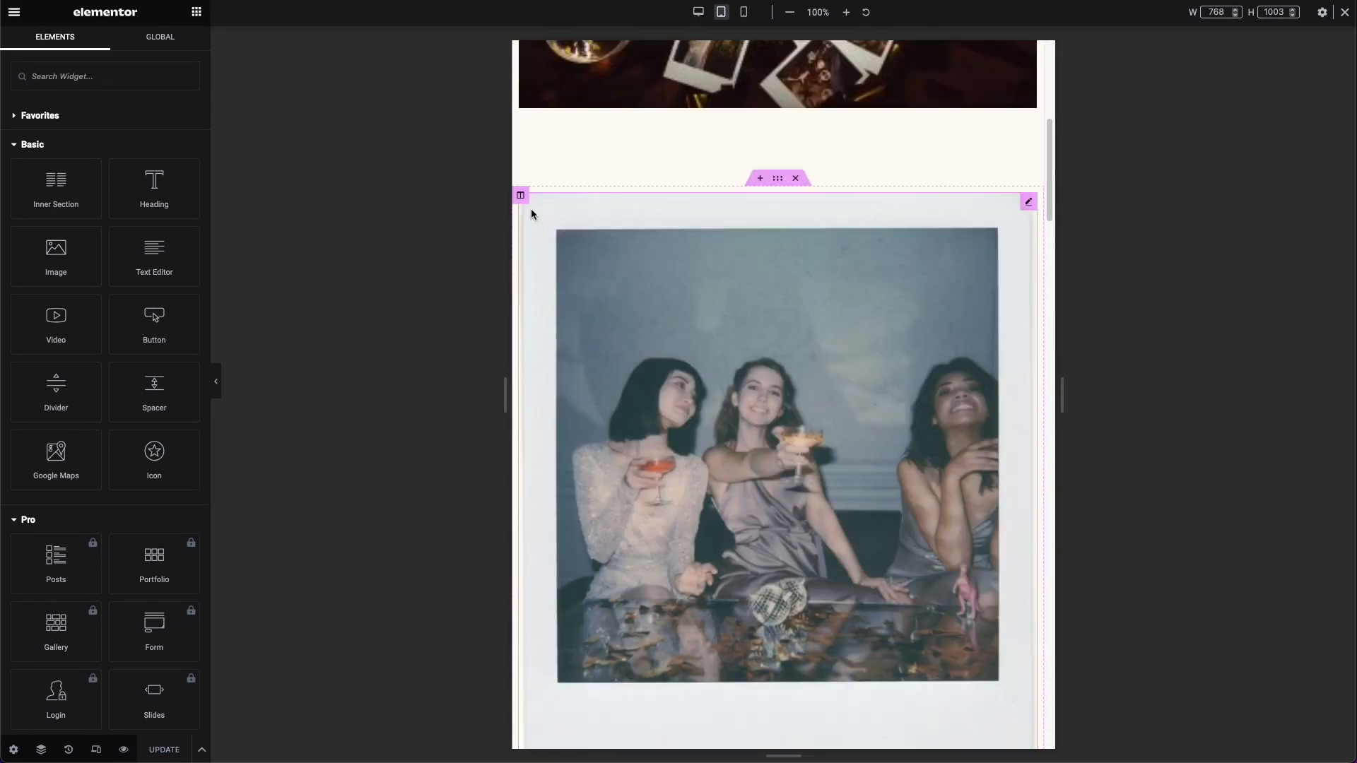
# Step: Inspect the settings of the first polaroid column and its image, with the tablet preview widened to 962 px
pyautogui.click(520, 195)
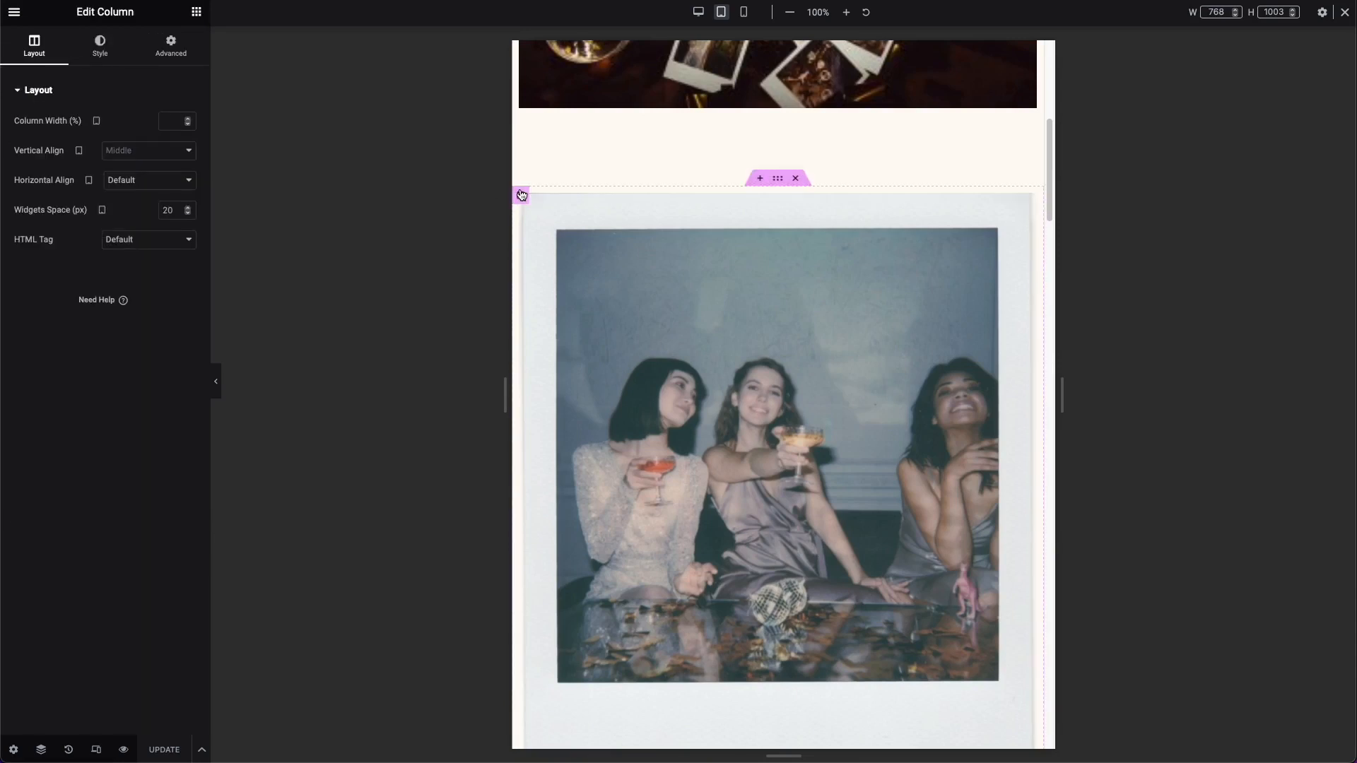
pyautogui.click(192, 62)
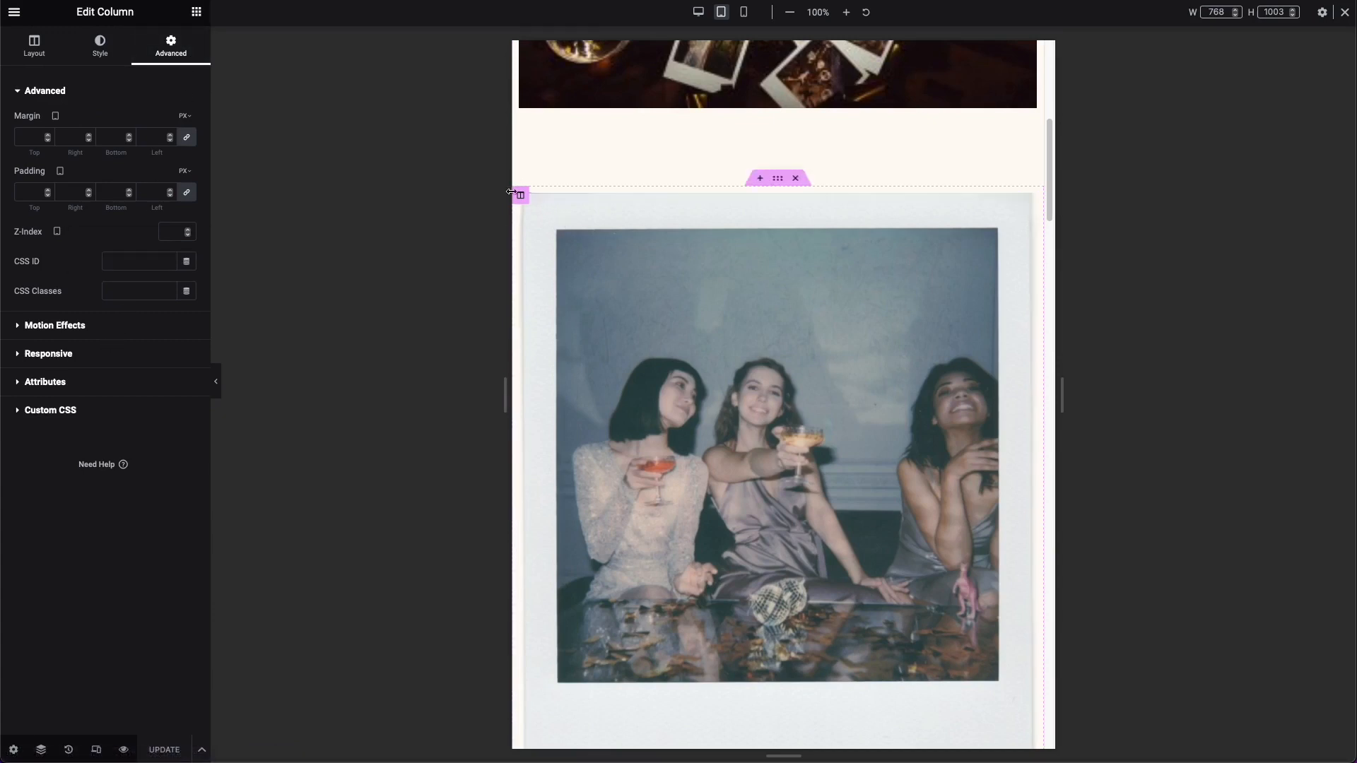
pyautogui.click(164, 353)
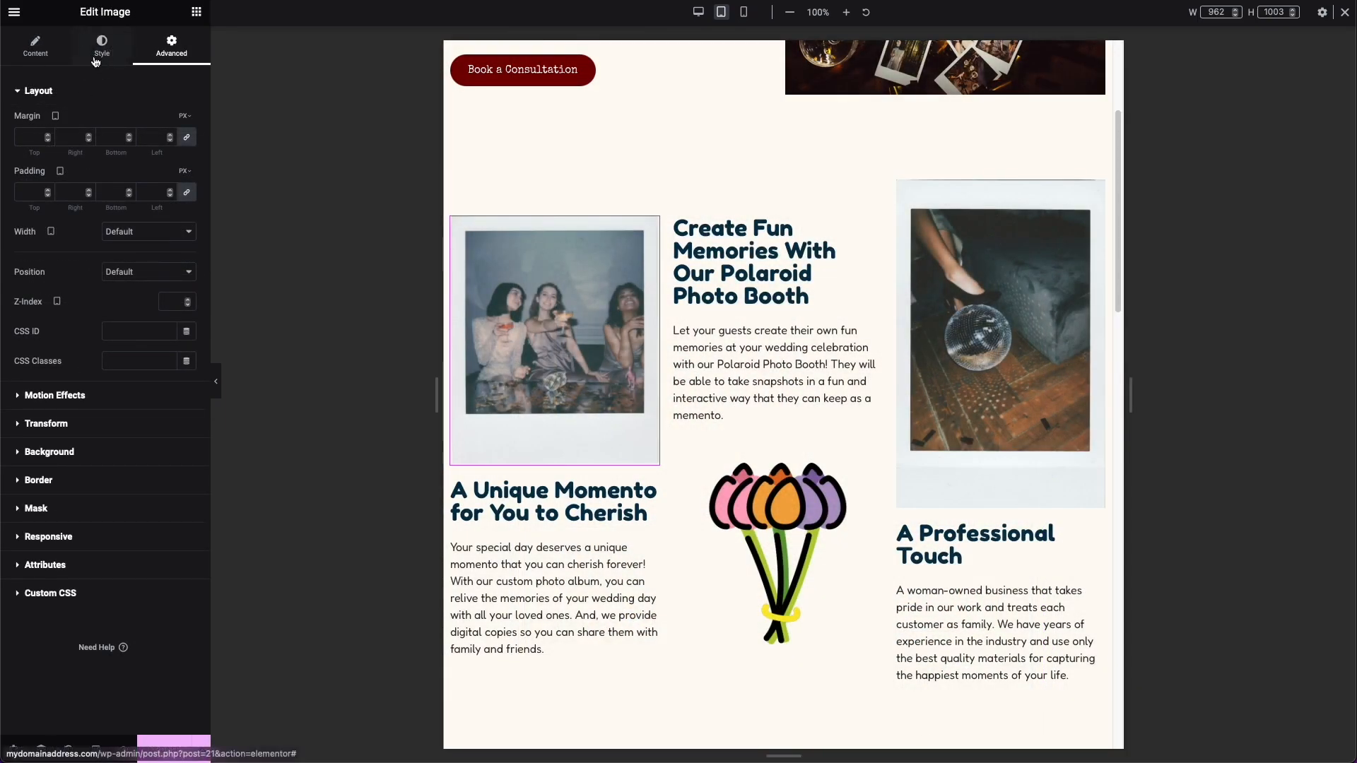
pyautogui.click(95, 61)
pyautogui.click(22, 58)
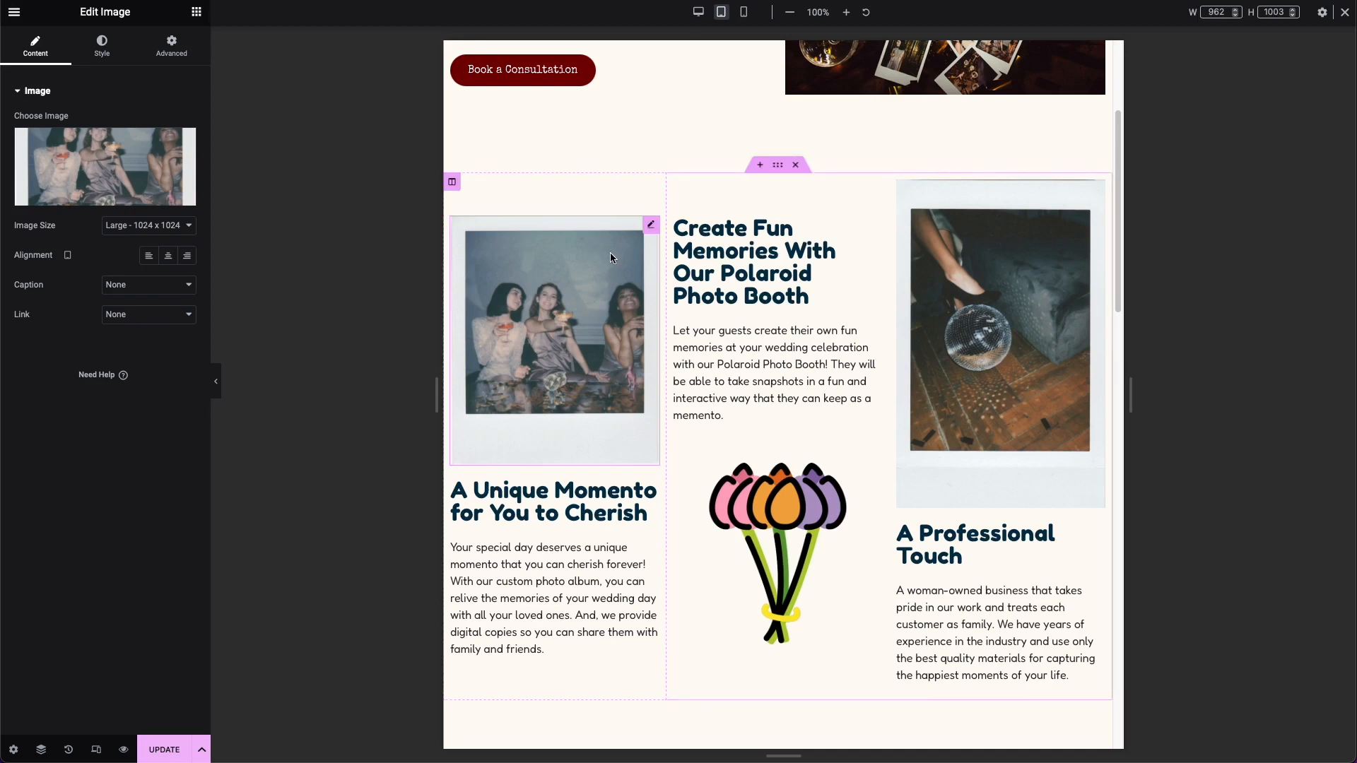
# Step: Try centering the Create Fun Memories With Our Polaroid Photo Booth heading for tablet and compare it with the desktop view
pyautogui.click(749, 262)
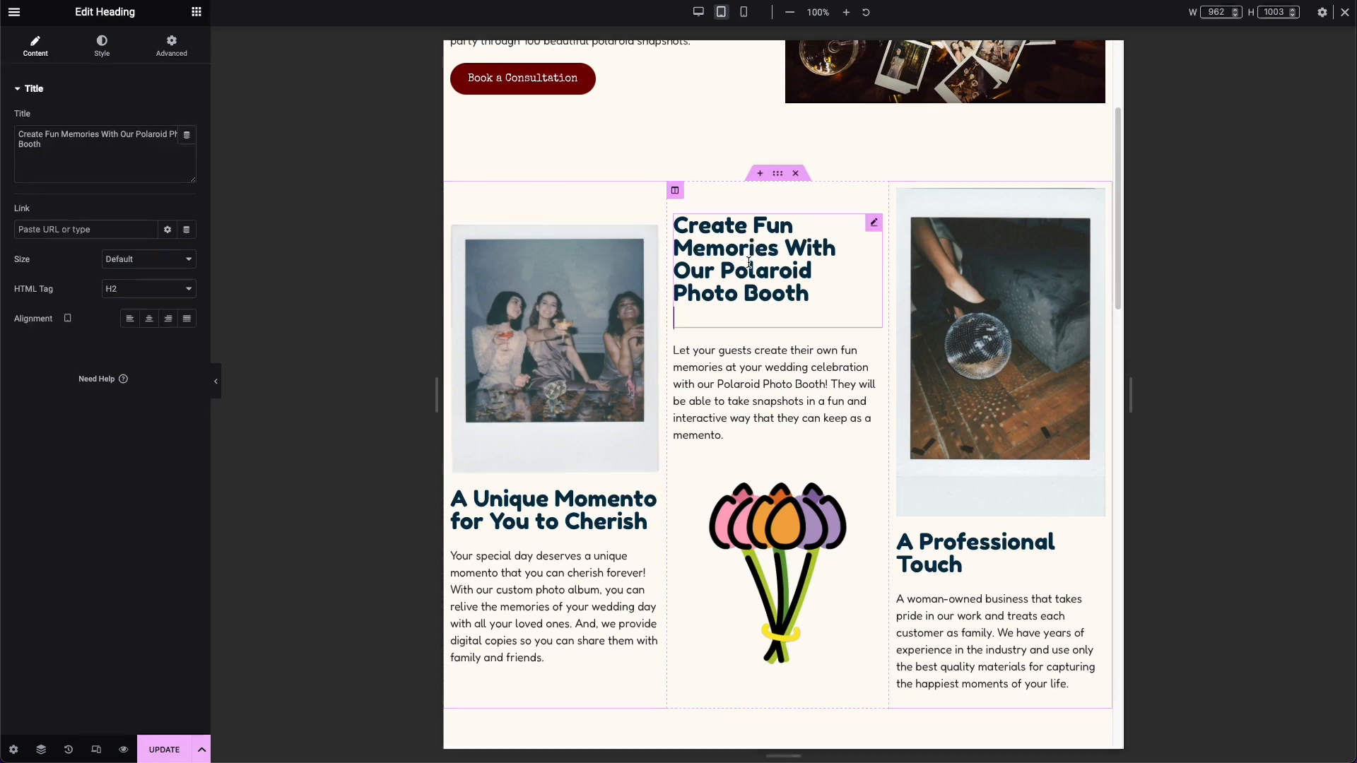
pyautogui.click(870, 230)
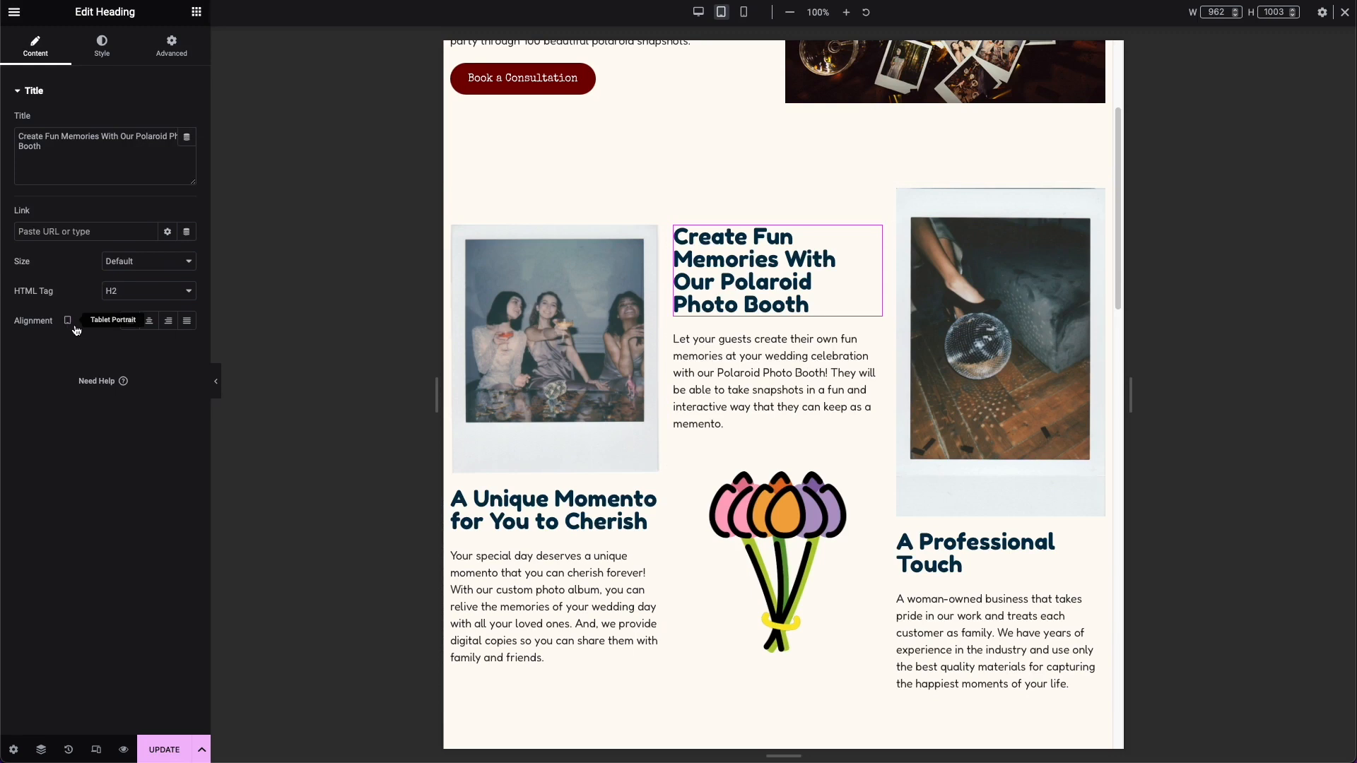
pyautogui.click(149, 322)
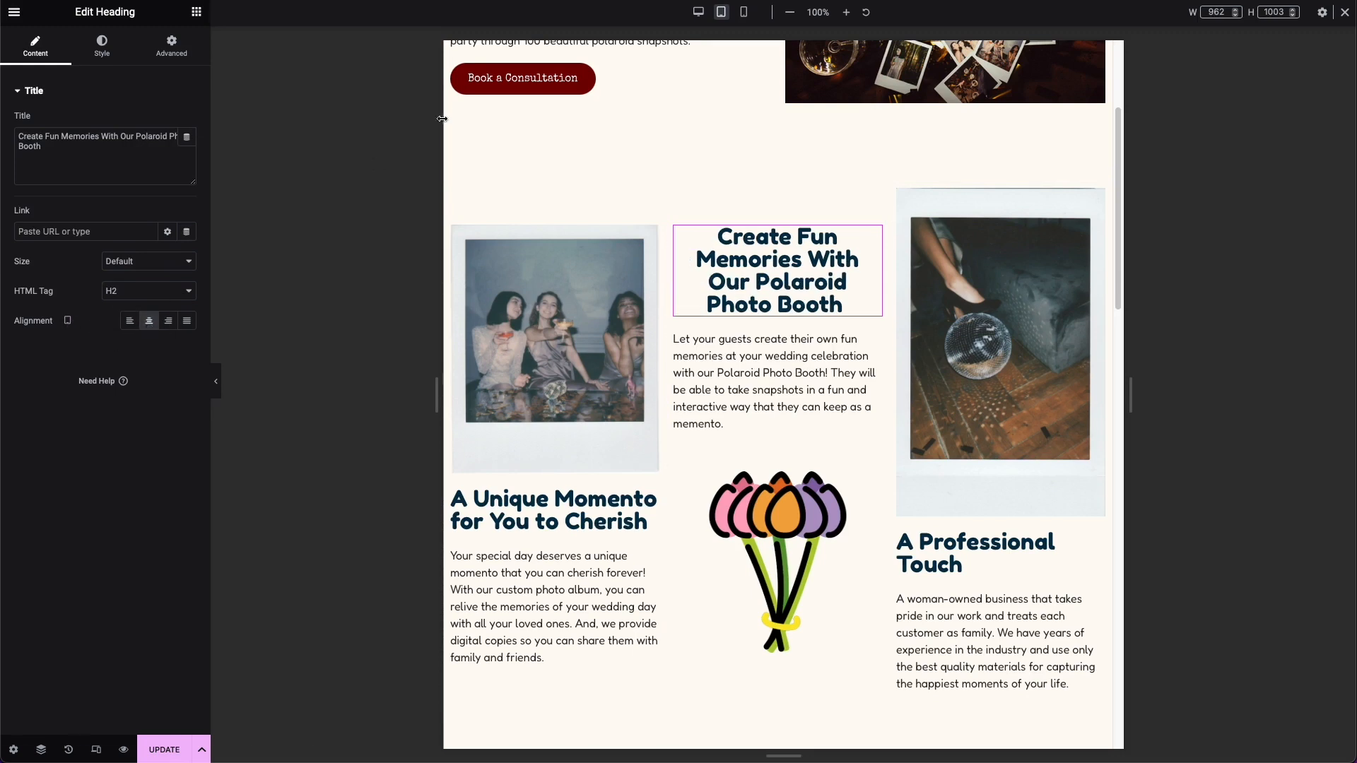
pyautogui.click(699, 14)
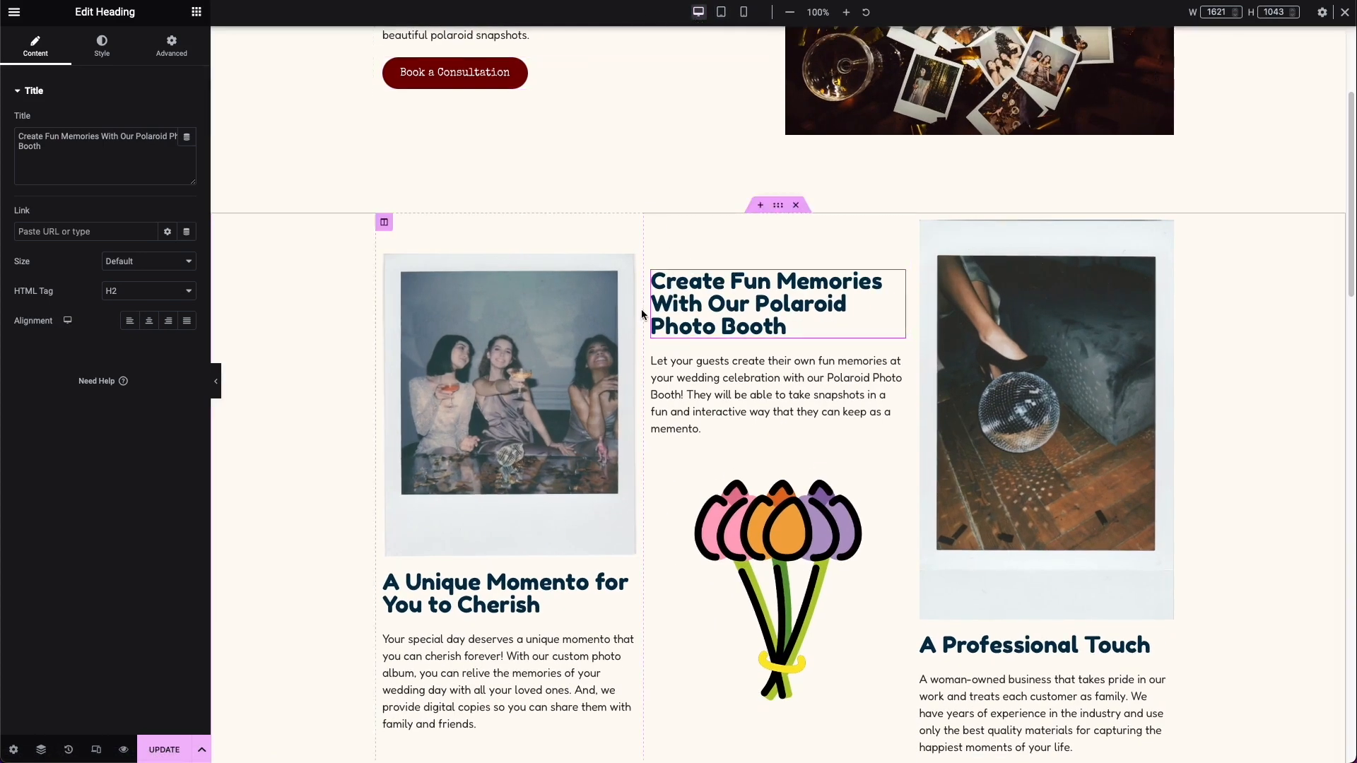
# Step: Widen the tablet preview to 1024 px and left-align the Create Fun Memories With Our Polaroid Photo Booth heading
pyautogui.click(721, 13)
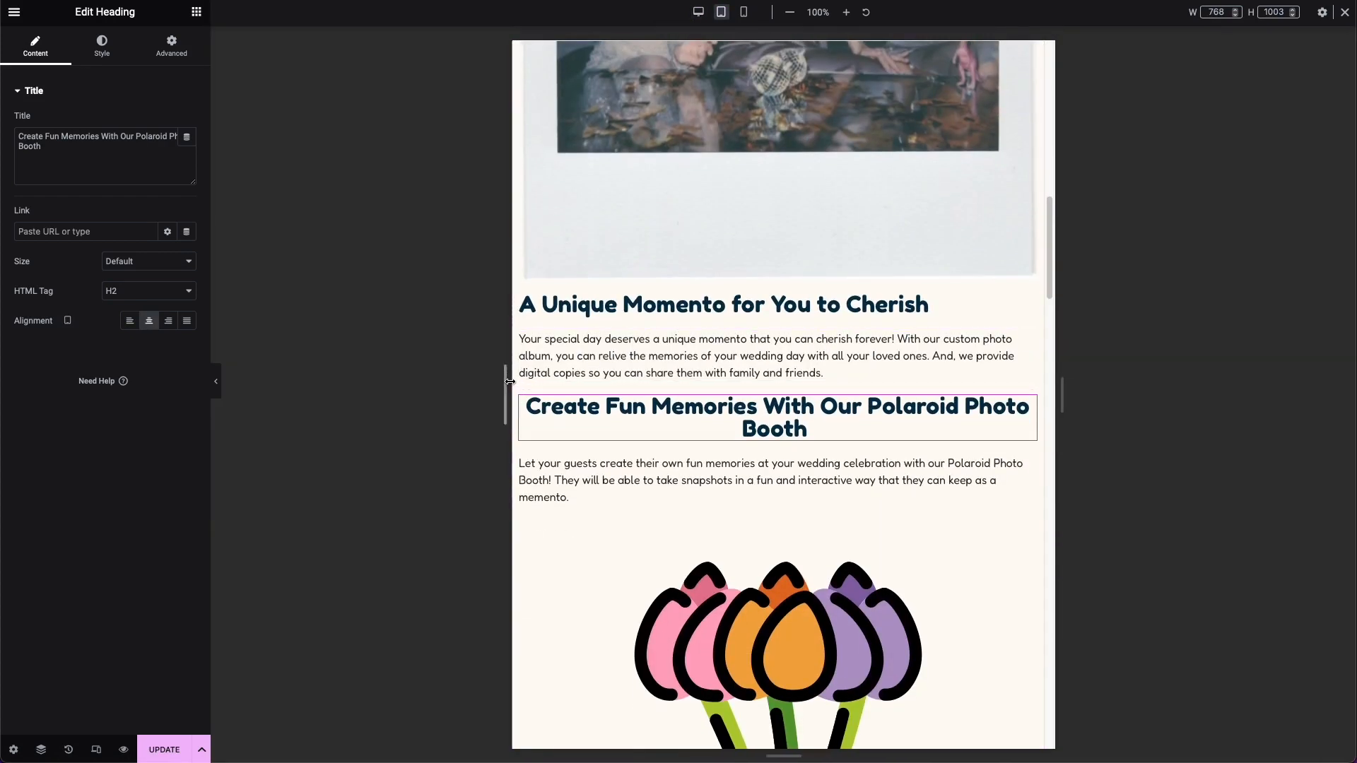
pyautogui.moveTo(510, 382); pyautogui.dragTo(415, 393)
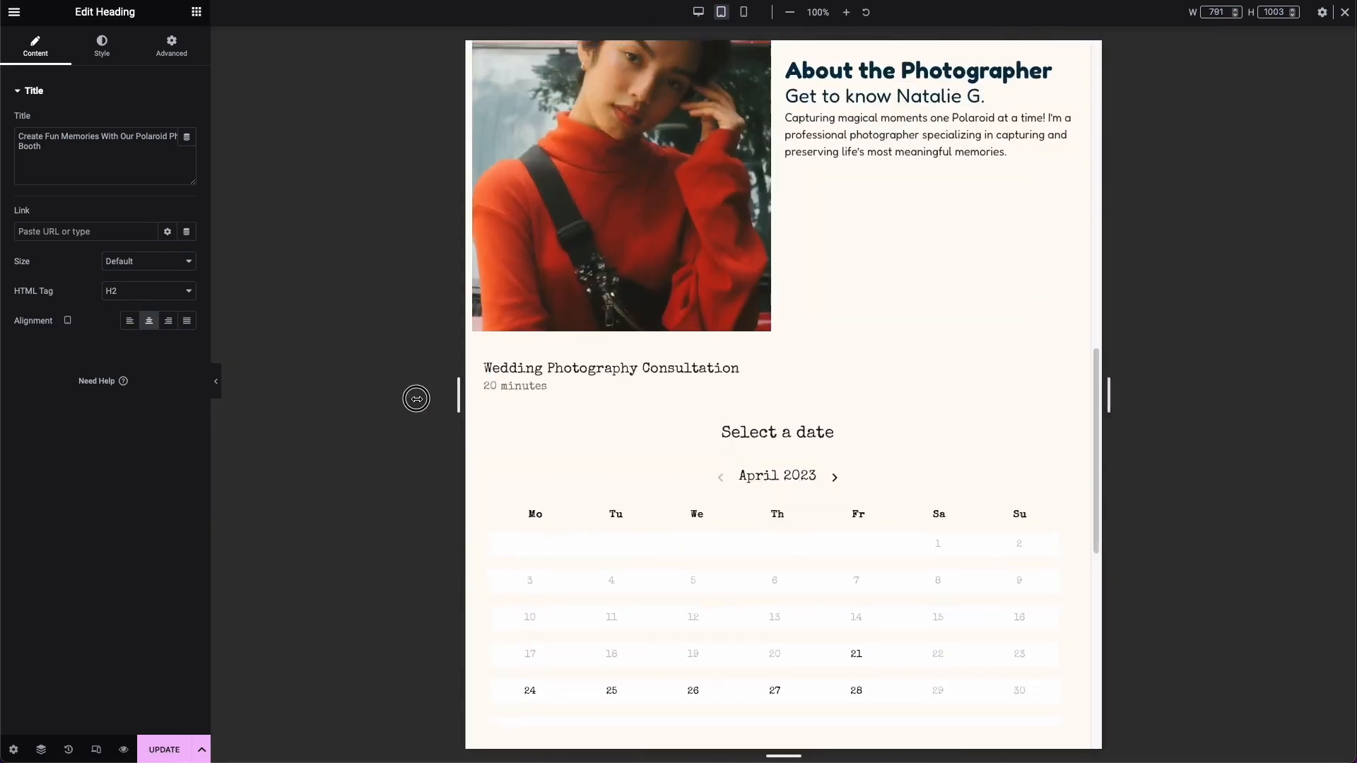
pyautogui.click(129, 321)
# Step: Inspect the heading's style options and the first polaroid image's style and responsive visibility options
pyautogui.click(102, 45)
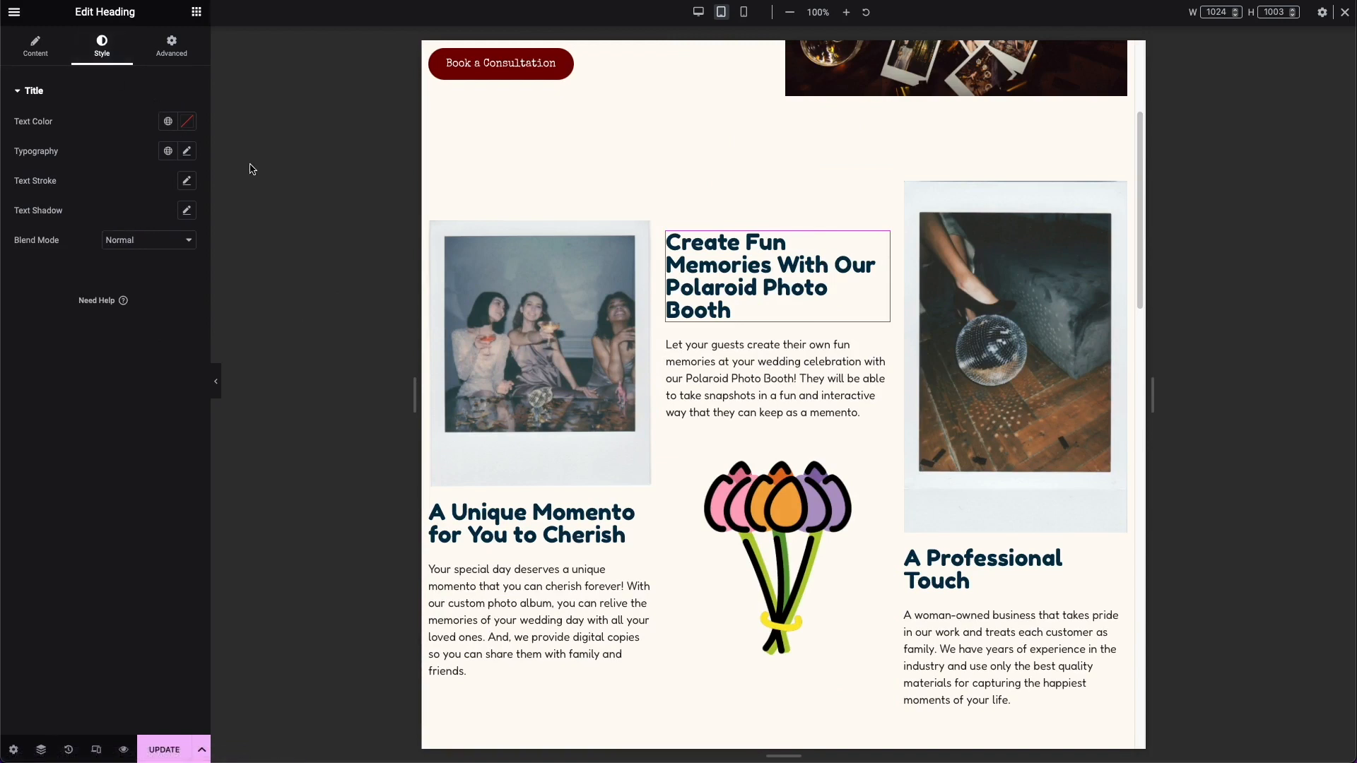
pyautogui.click(643, 229)
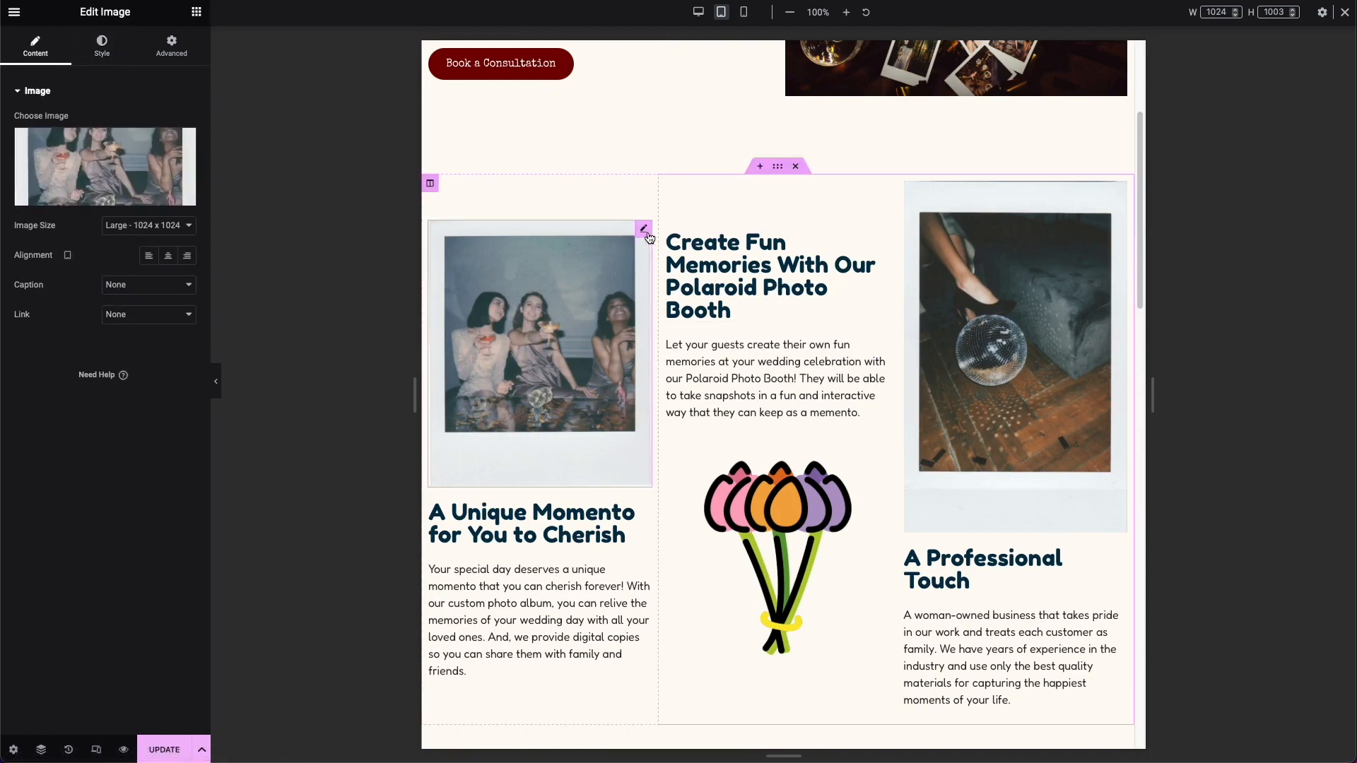
pyautogui.click(102, 46)
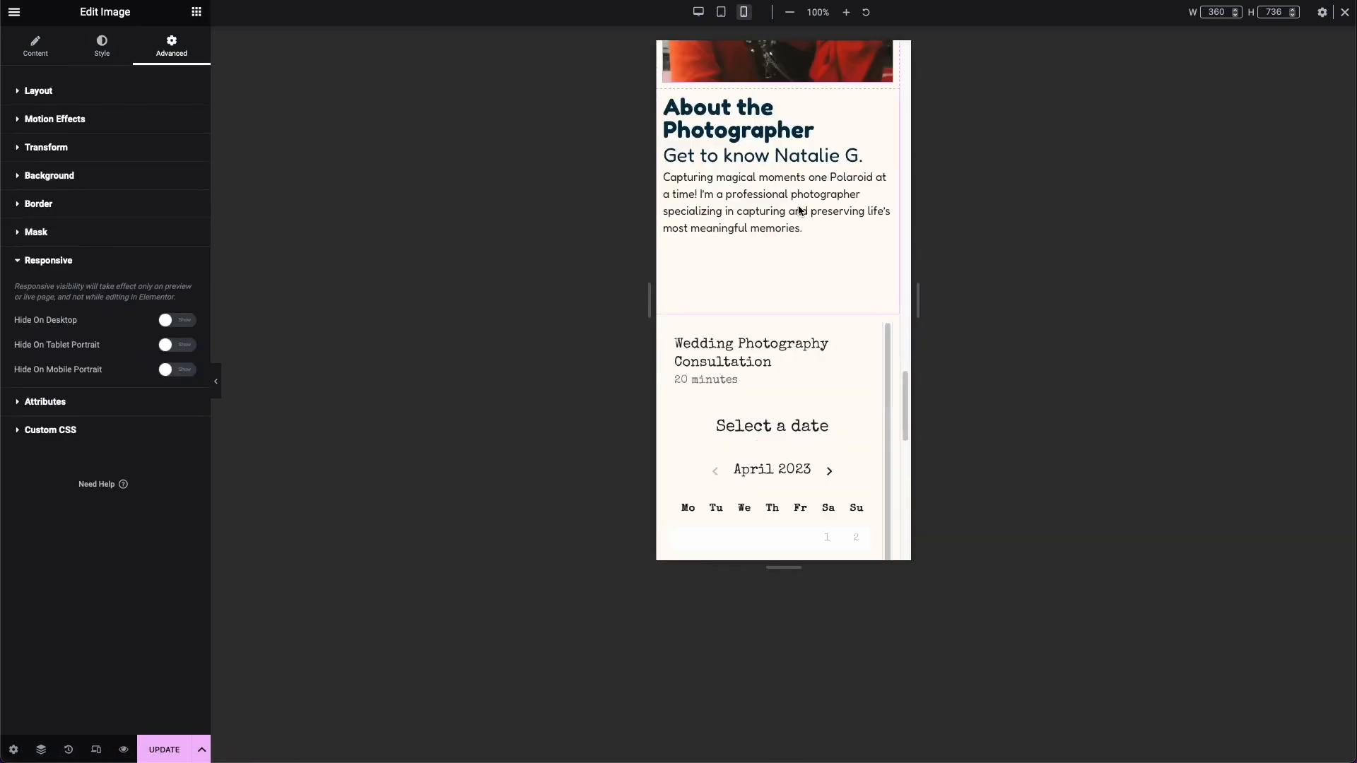
# Step: Review the mobile preview from the About the Photographer section through the booking calendar to the footer
pyautogui.scroll(-3, 799, 206)
pyautogui.scroll(-6, 799, 206)
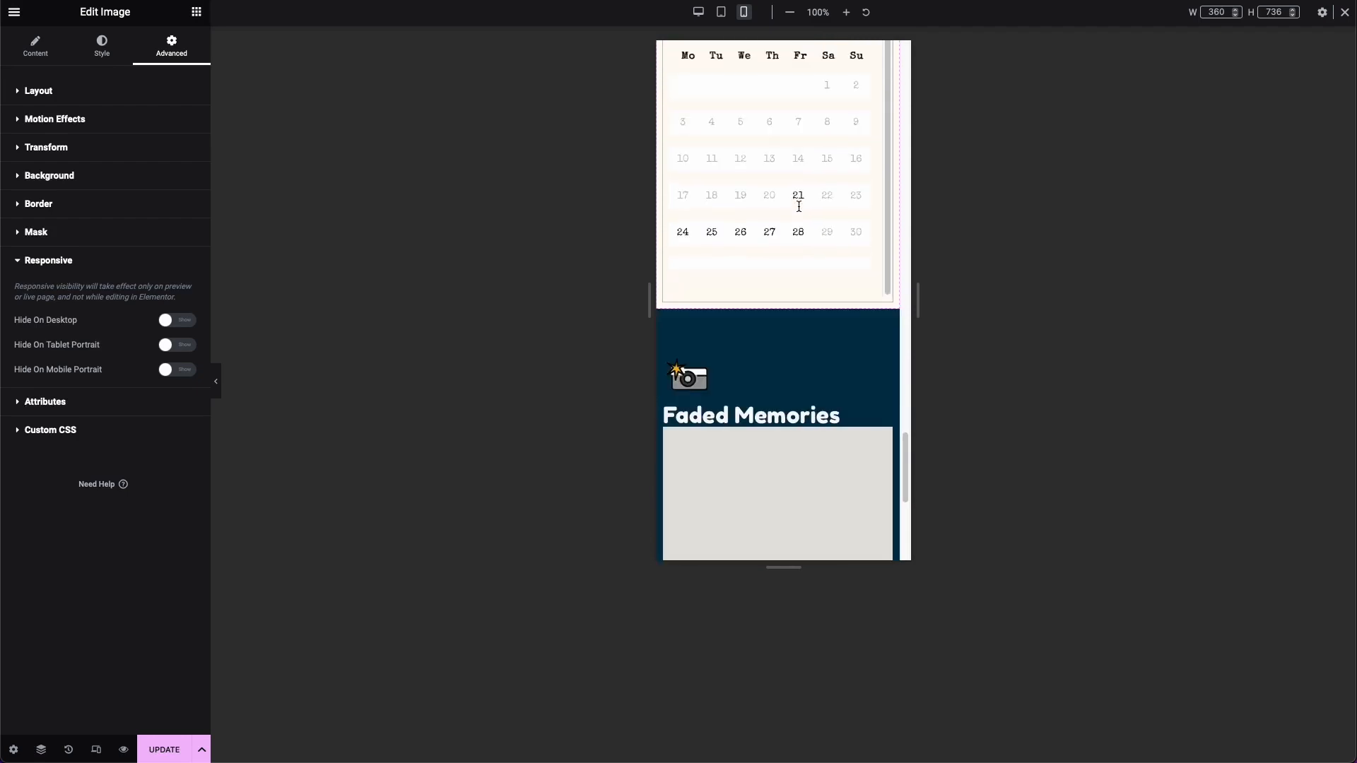
pyautogui.scroll(8, 797, 206)
pyautogui.scroll(10, 797, 206)
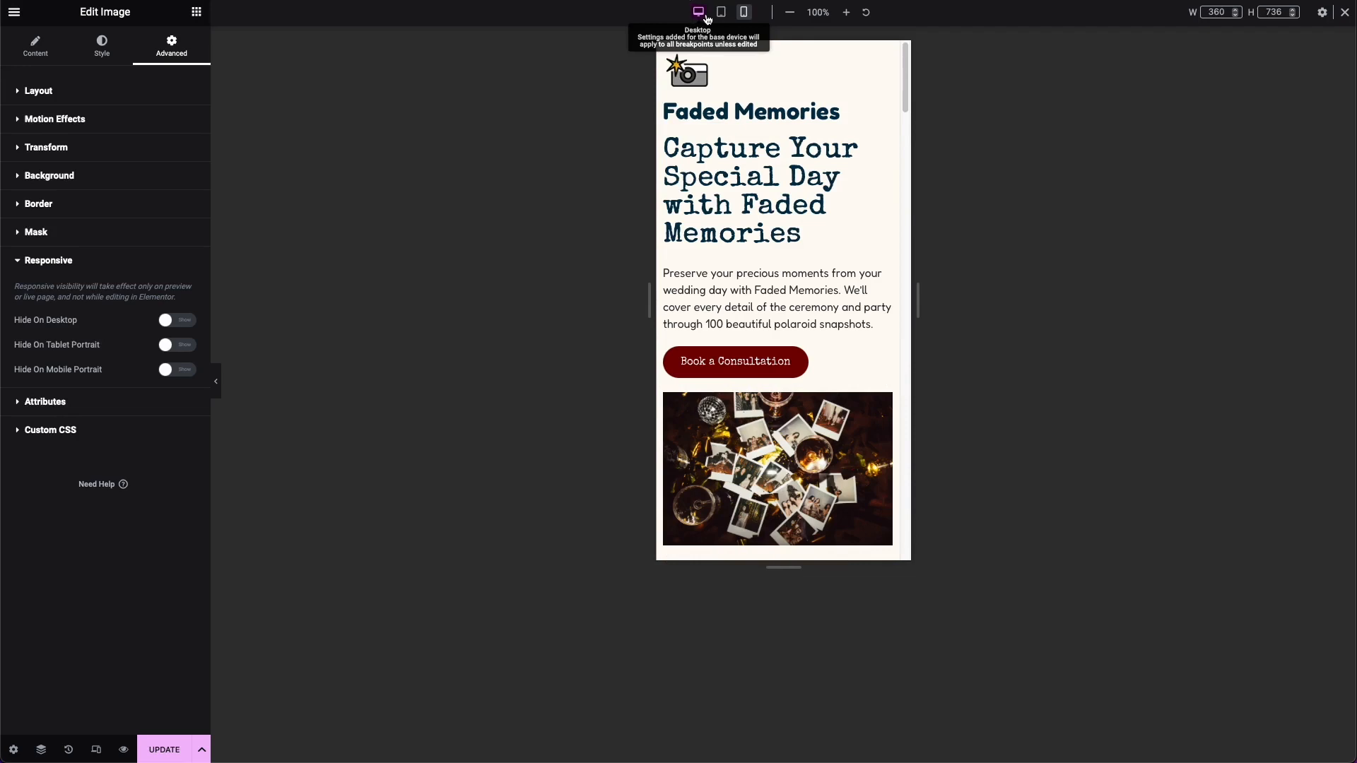
# Step: Return to the desktop view, update the Home page and open the live version
pyautogui.click(698, 12)
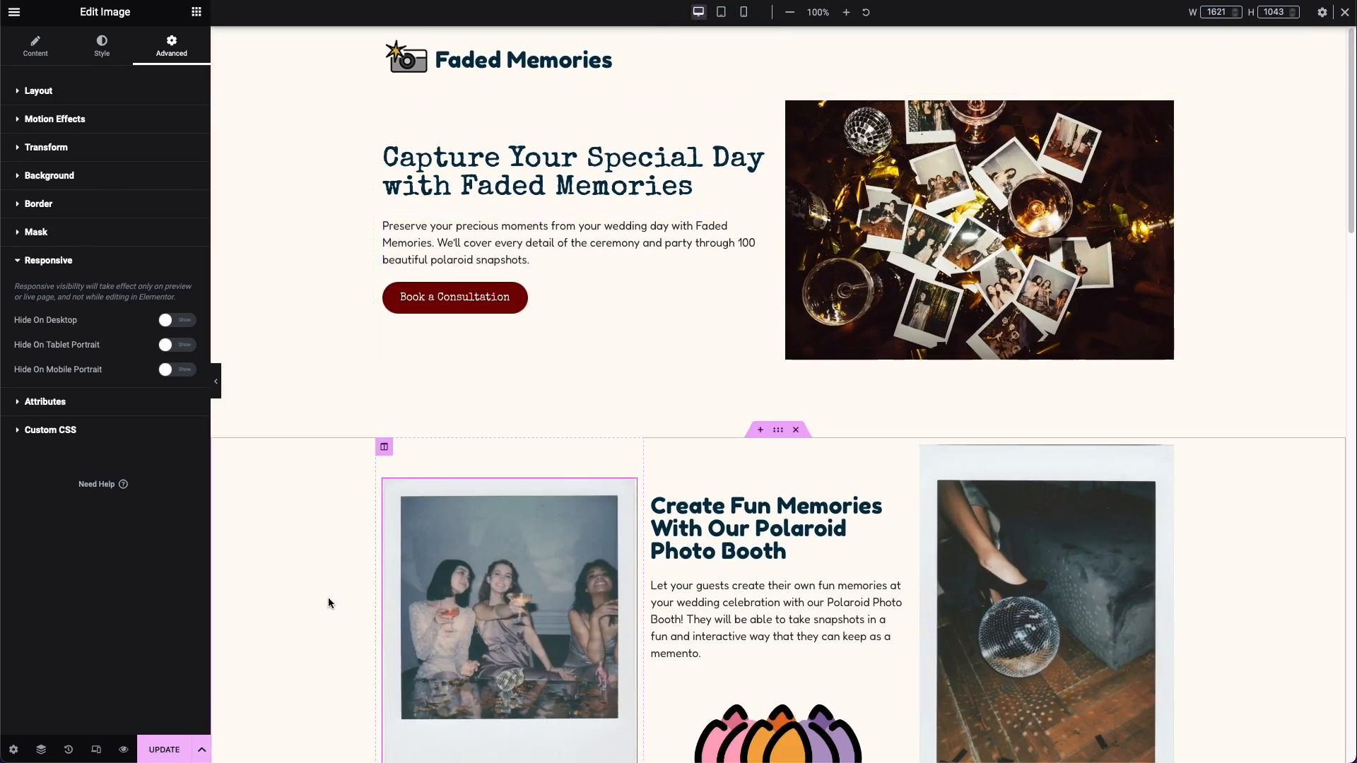
pyautogui.click(164, 749)
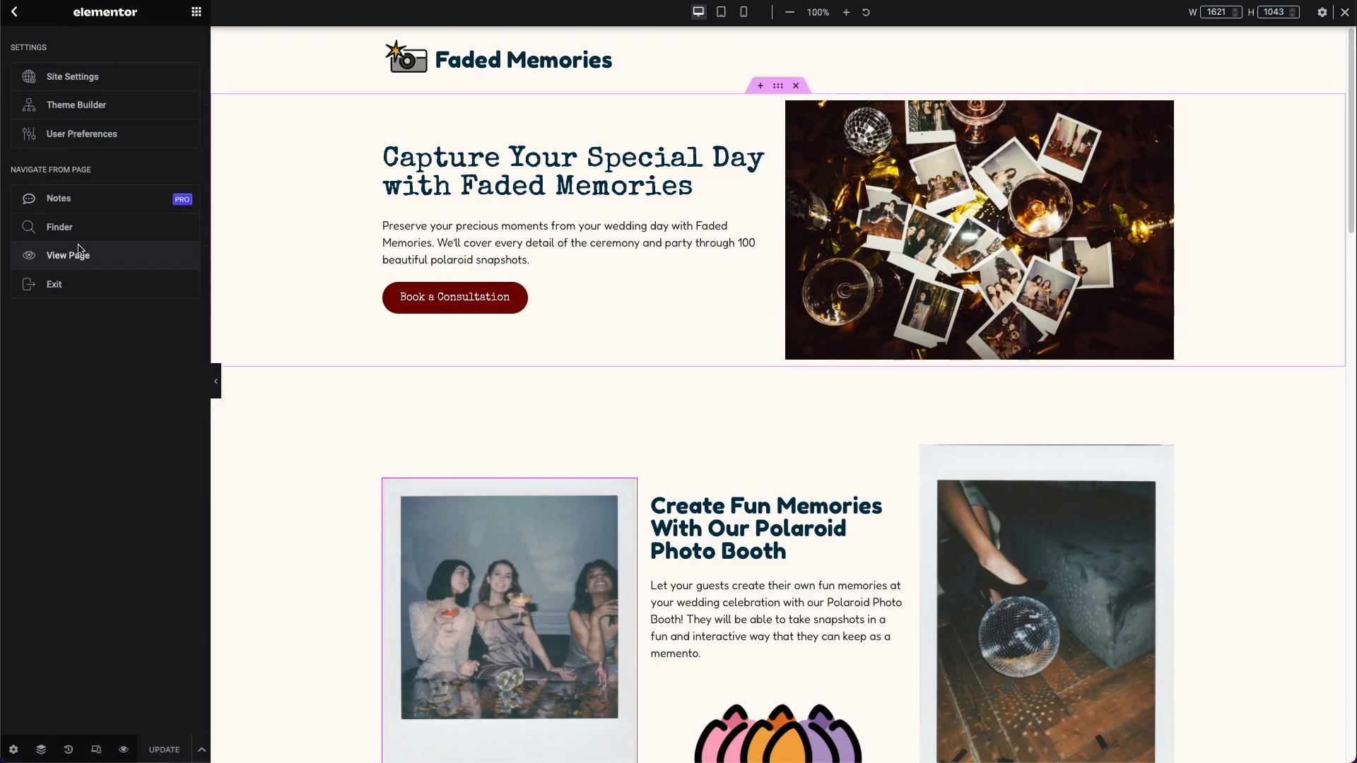
pyautogui.click(78, 253)
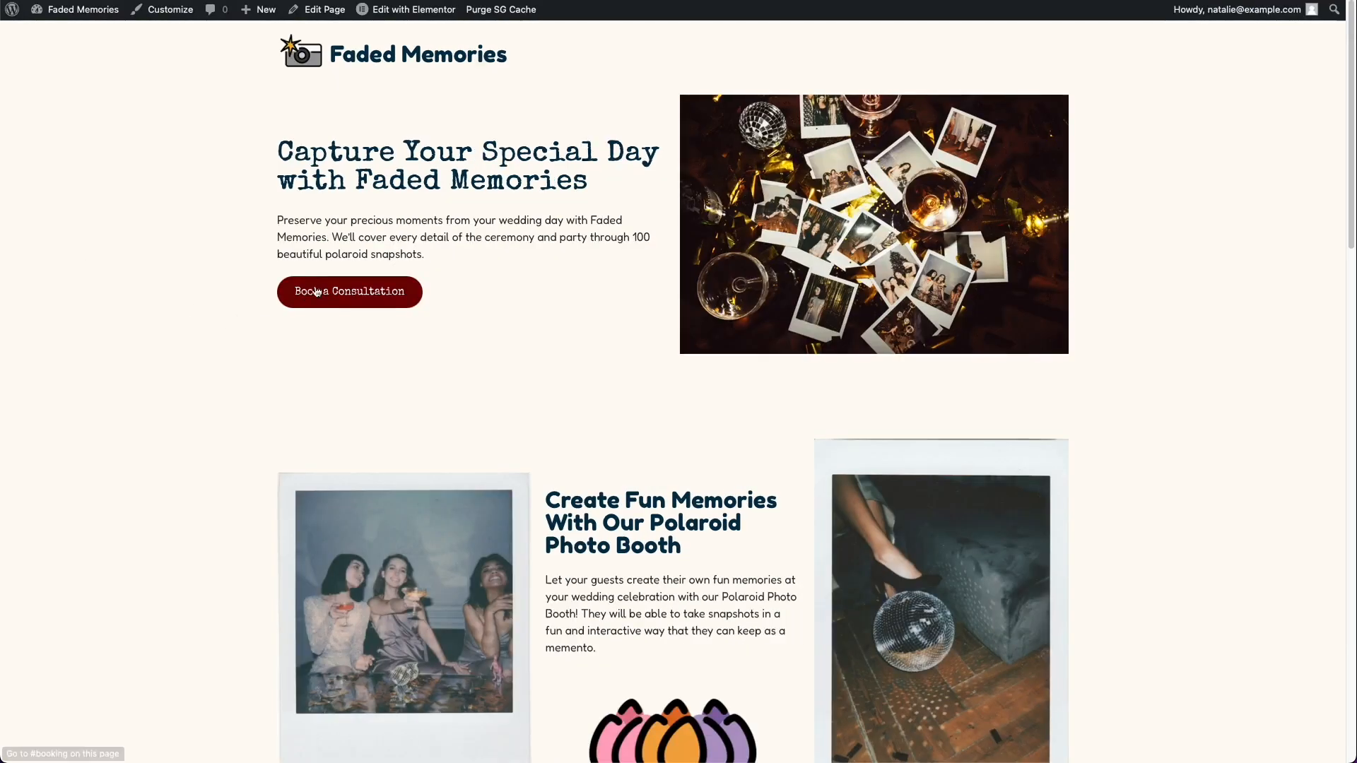
# Step: Book a Wedding Photography Consultation for April 27, 2023 at 9:40 AM with the customer's name, email, phone and the note "Can't wait to chat!"
pyautogui.click(370, 306)
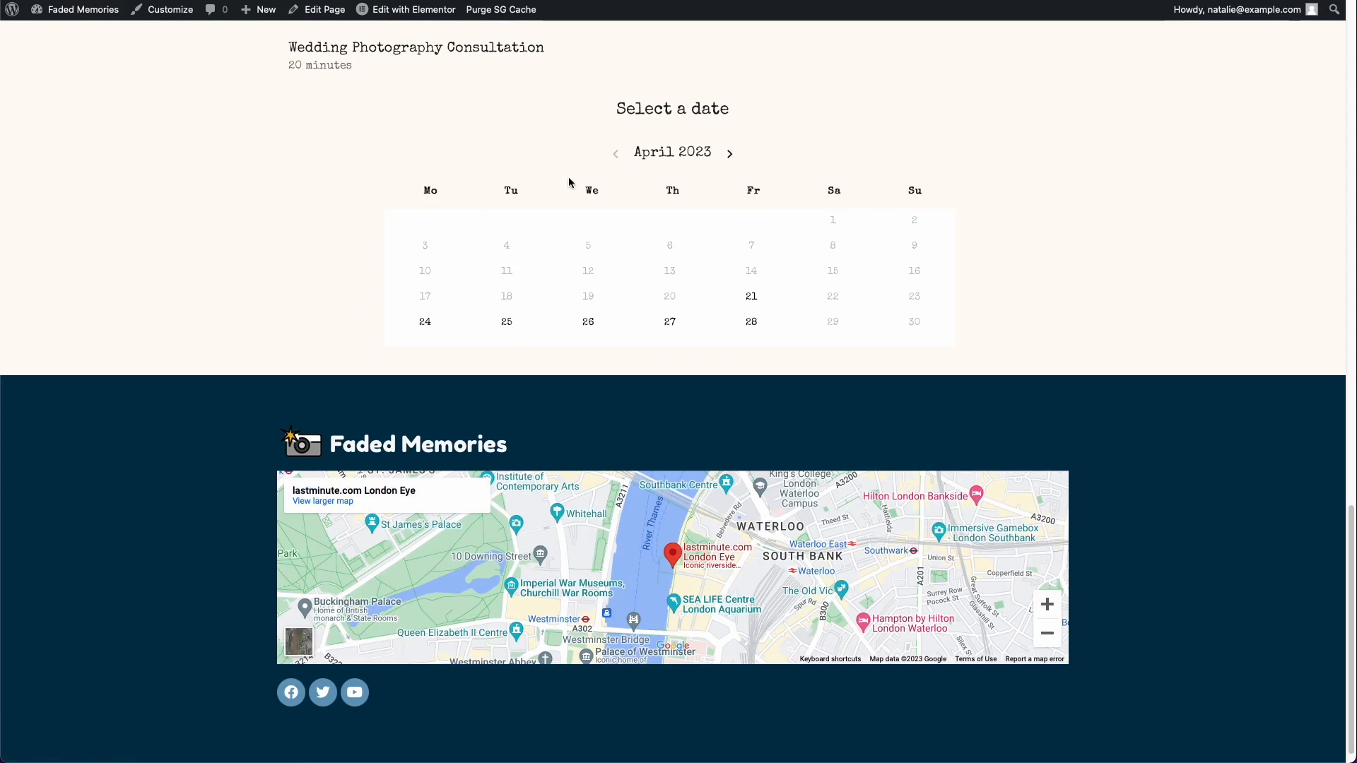
pyautogui.click(671, 319)
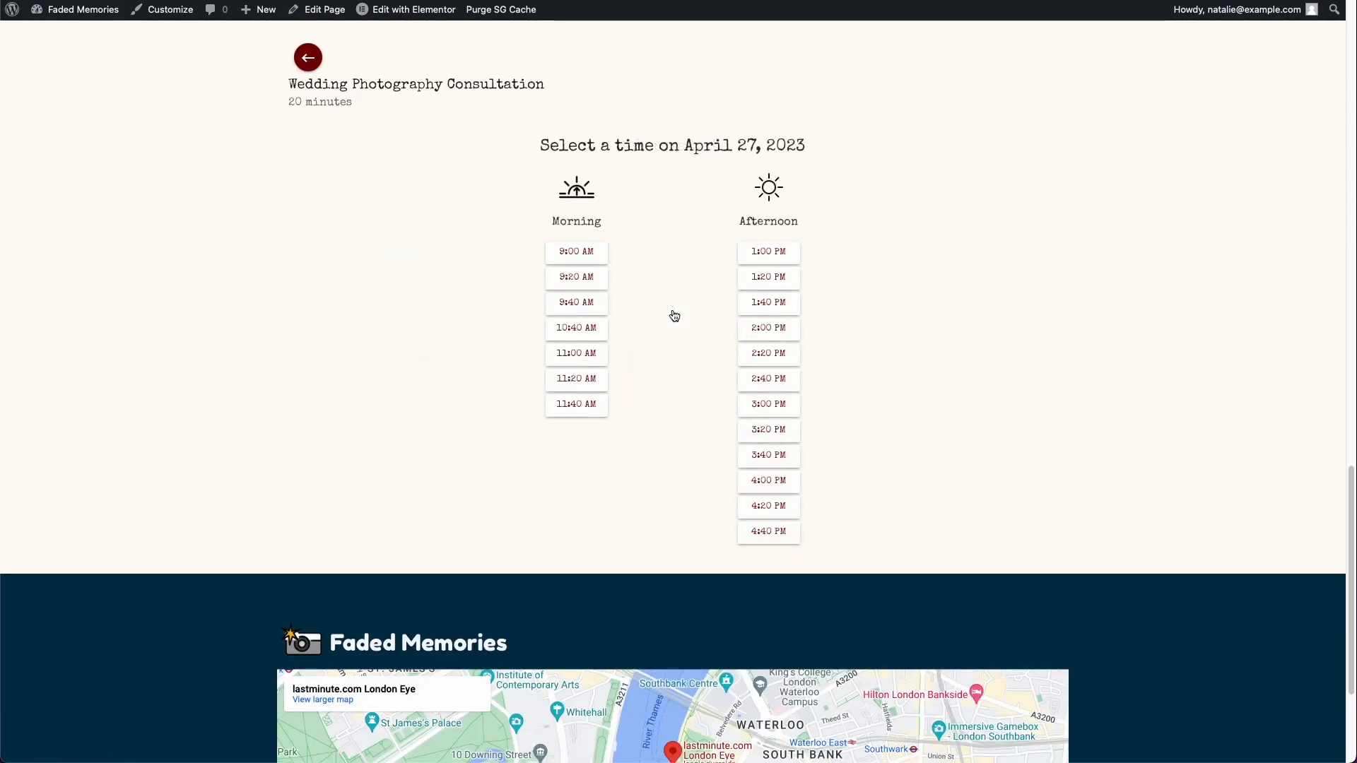
pyautogui.click(574, 304)
pyautogui.click(475, 166)
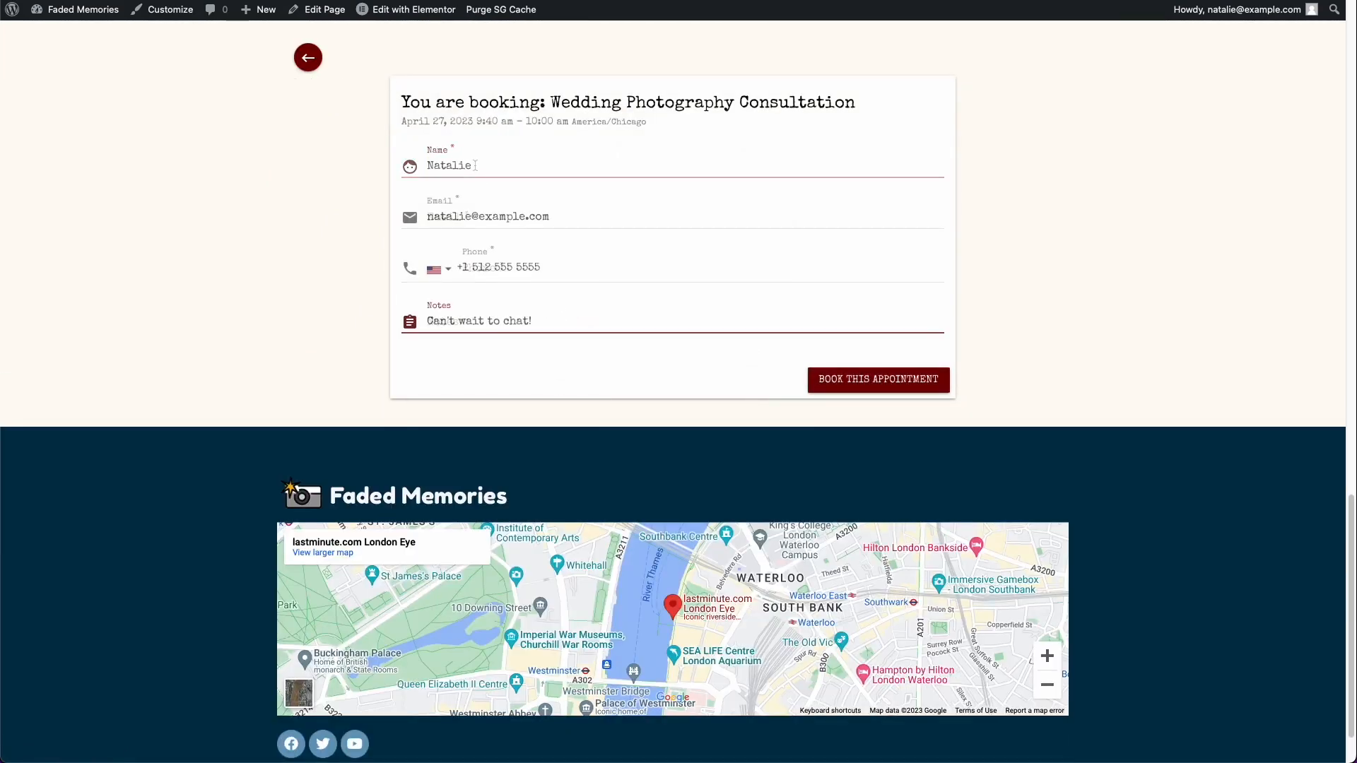
pyautogui.click(863, 379)
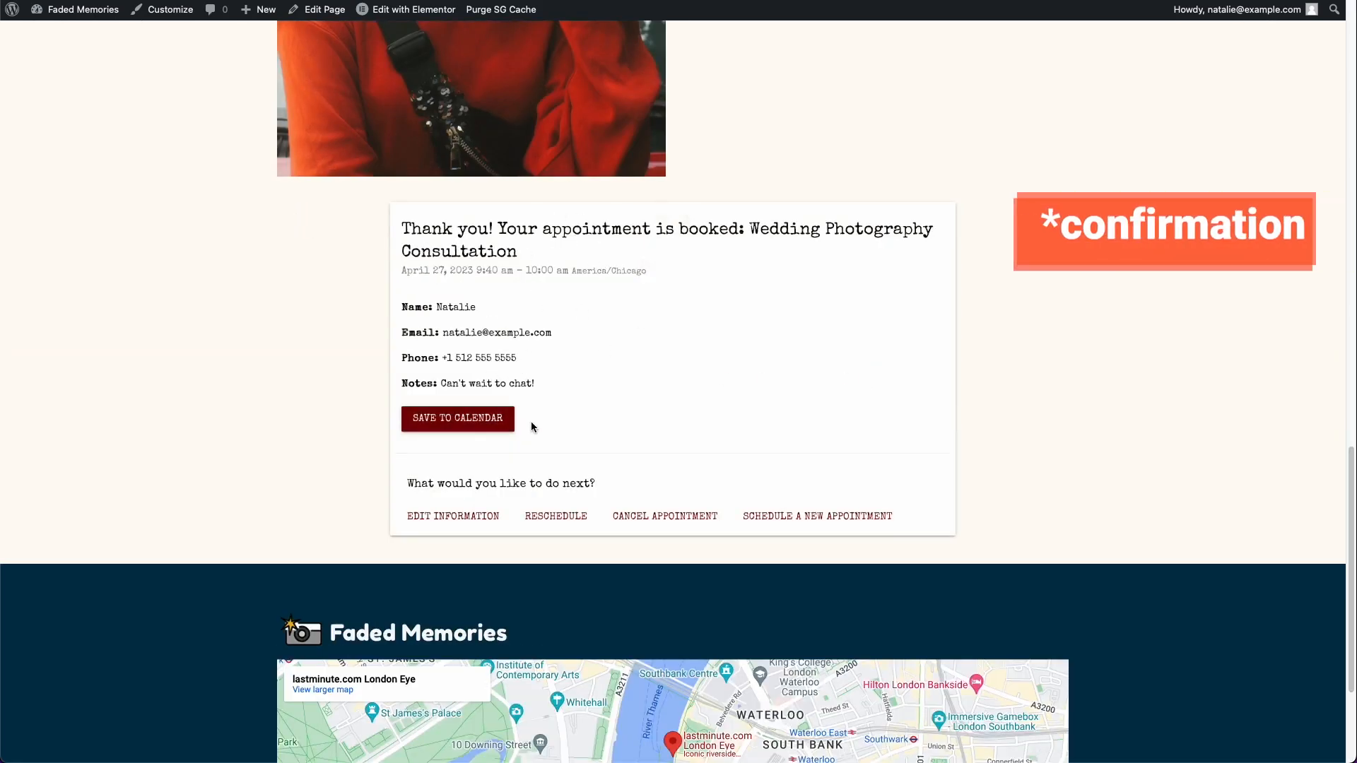
# Step: Check the calendar-saving options on the booking confirmation and bring back the date selection for scheduling a new appointment
pyautogui.click(494, 418)
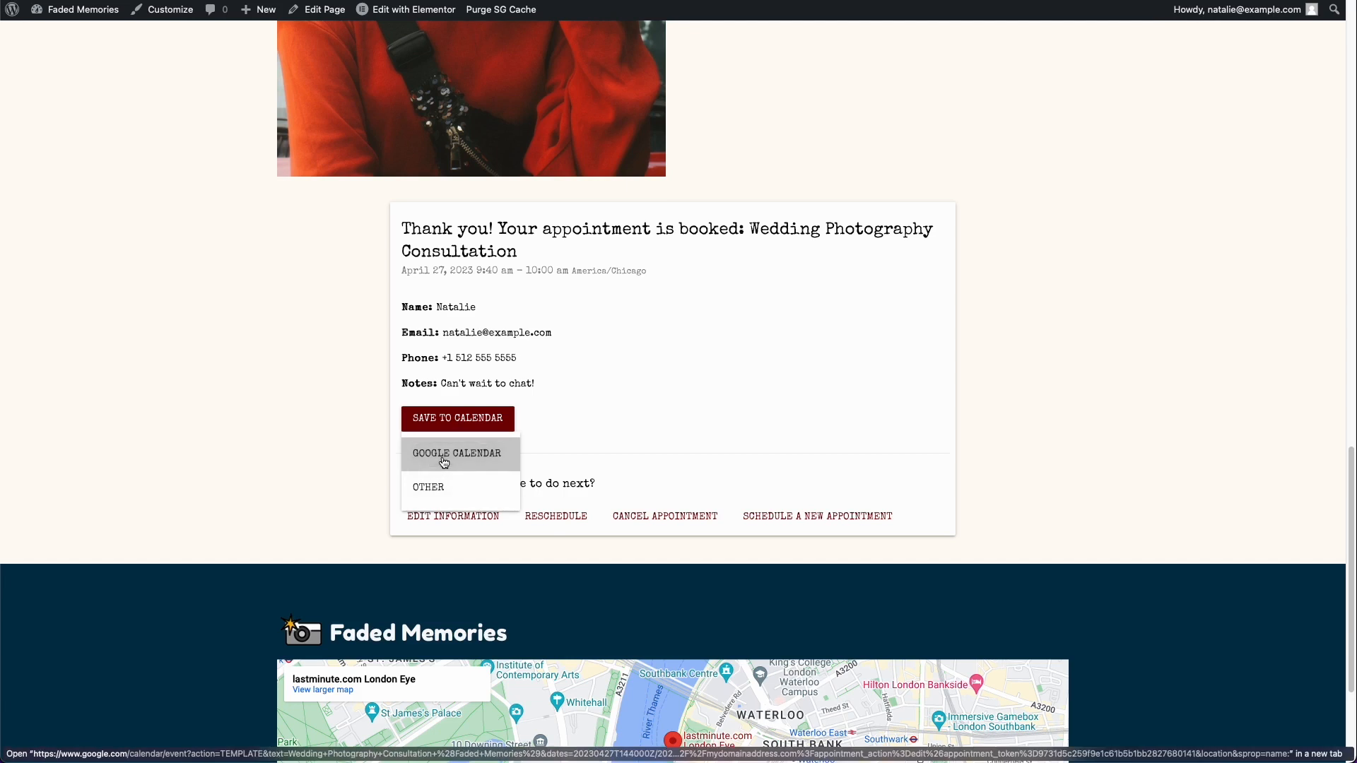
pyautogui.click(622, 439)
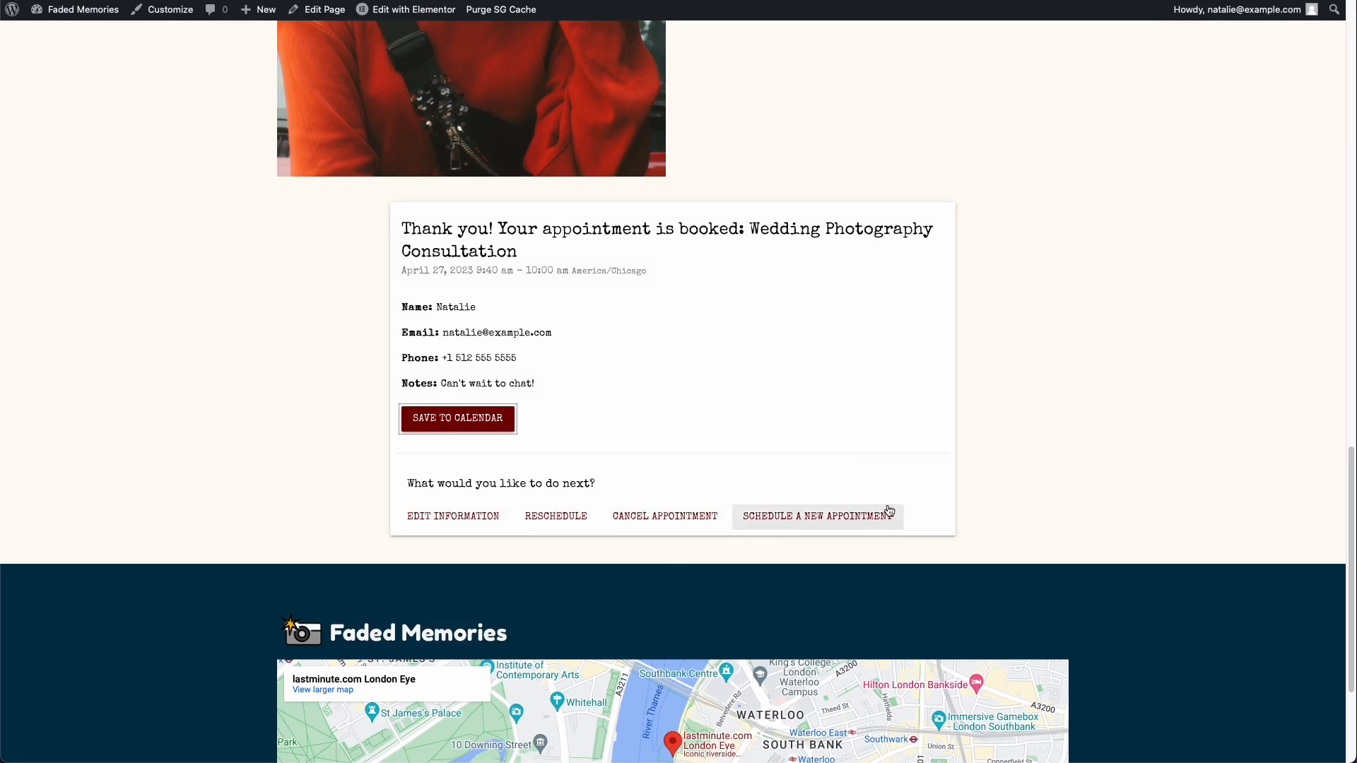
pyautogui.scroll(-1, 782, 497)
pyautogui.click(818, 499)
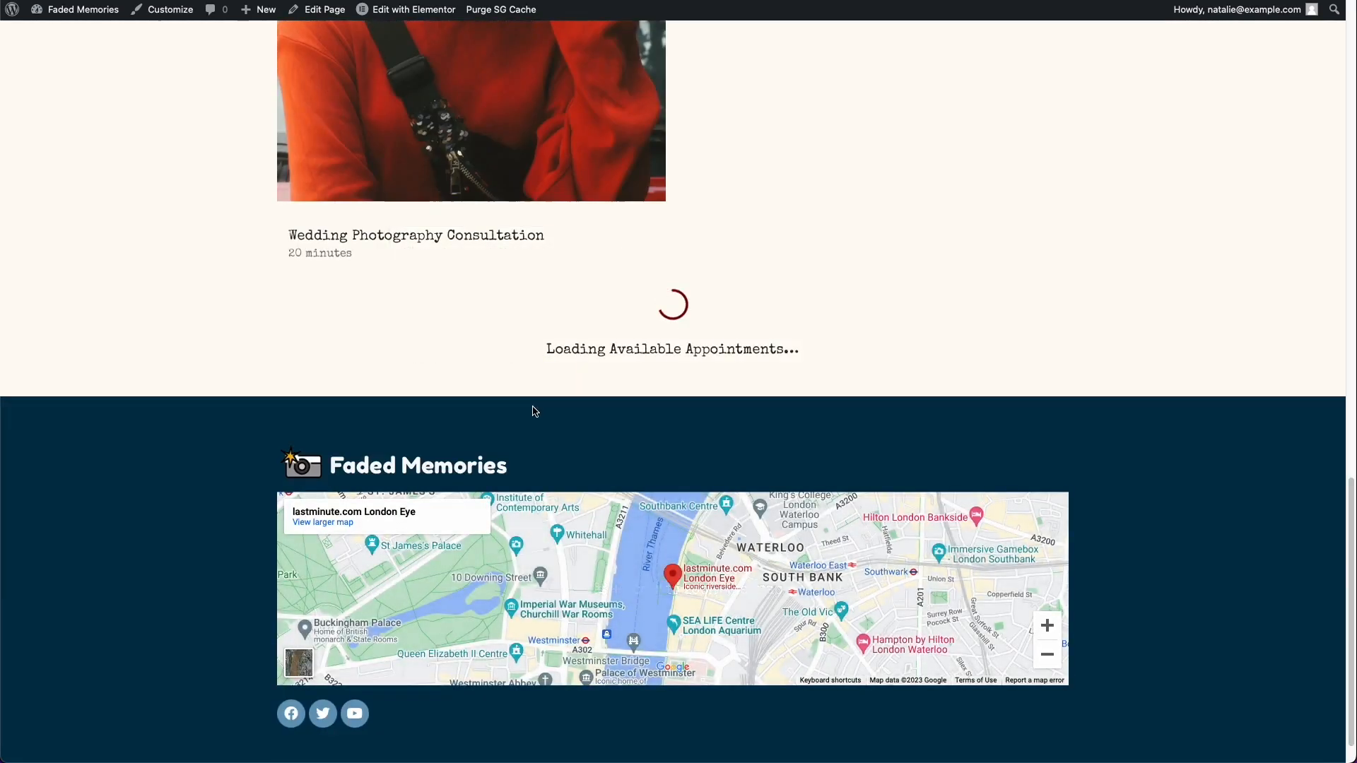
pyautogui.scroll(1, 737, 450)
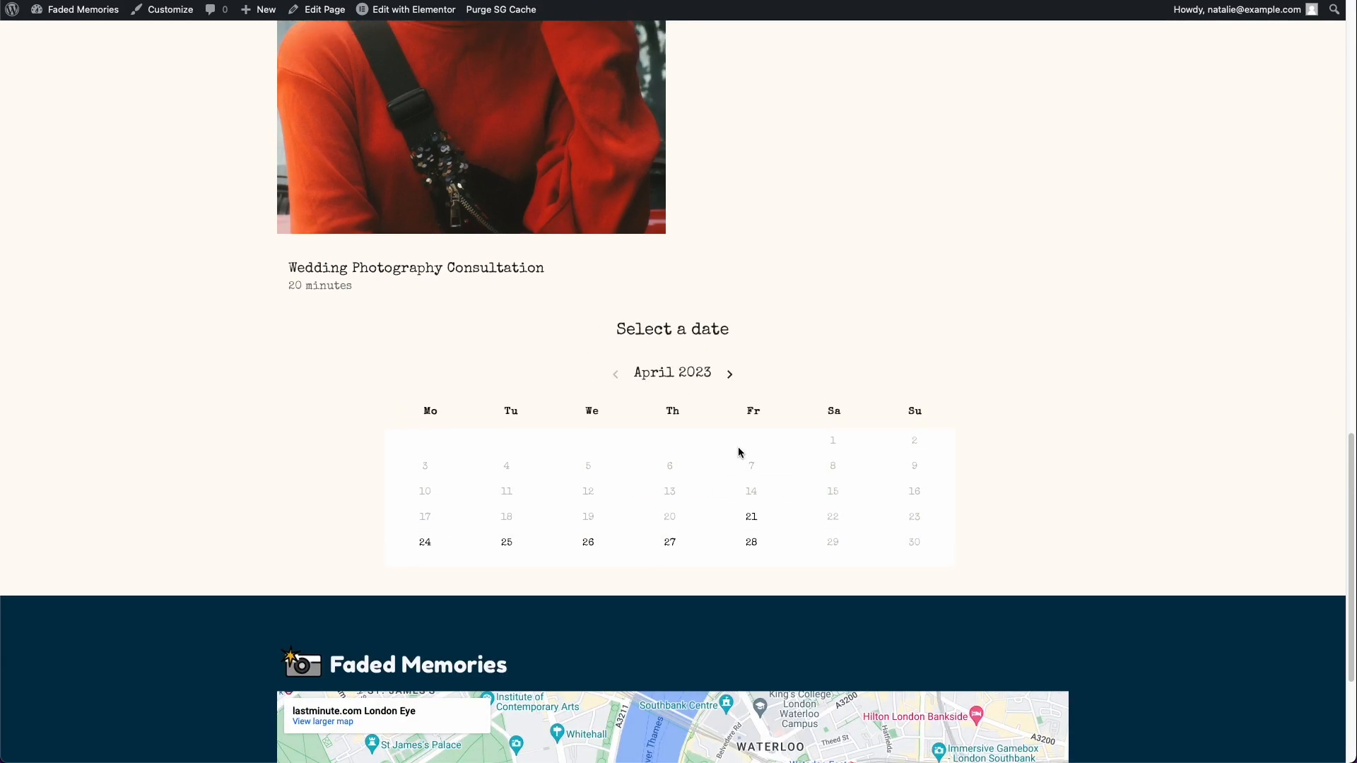
pyautogui.scroll(18, 737, 447)
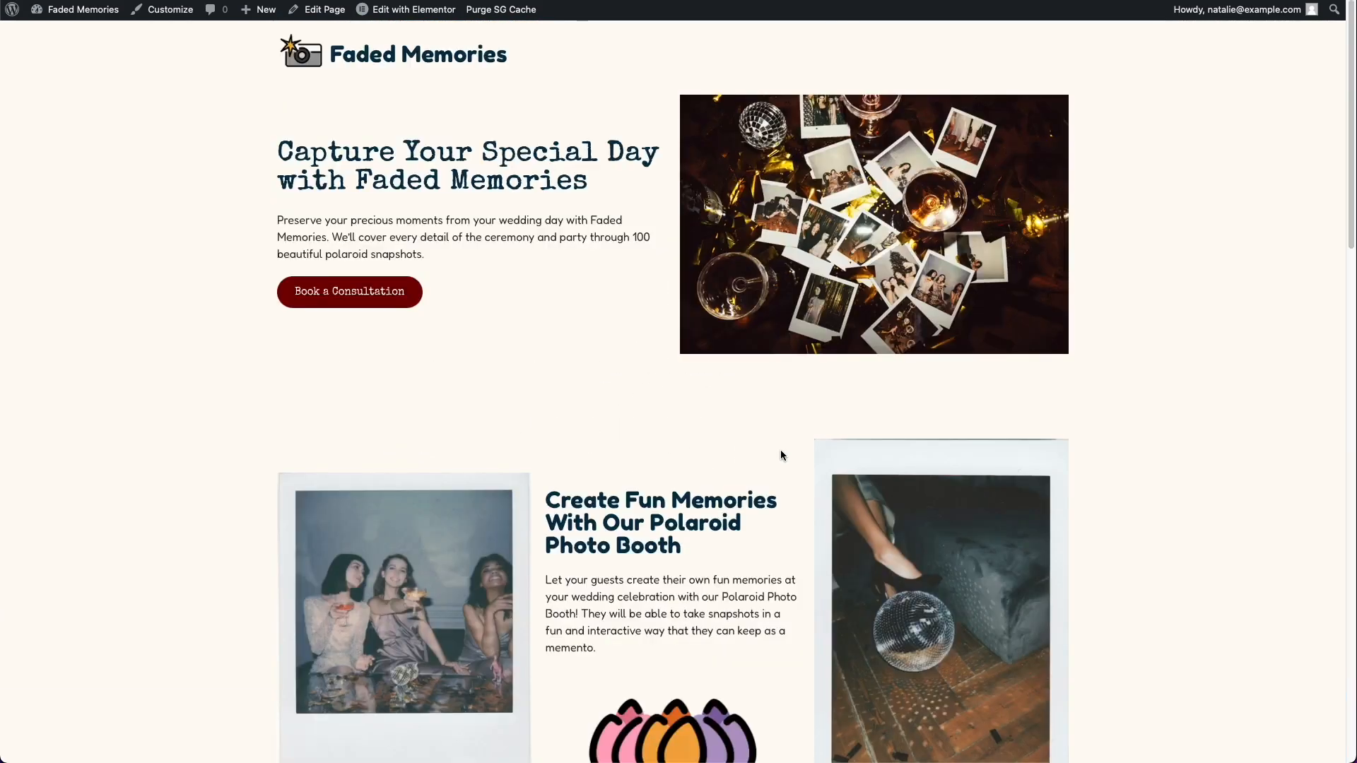
# Step: In the WordPress Reading settings, make the homepage a static page, choose Home as the homepage and save the changes
pyautogui.click(89, 7)
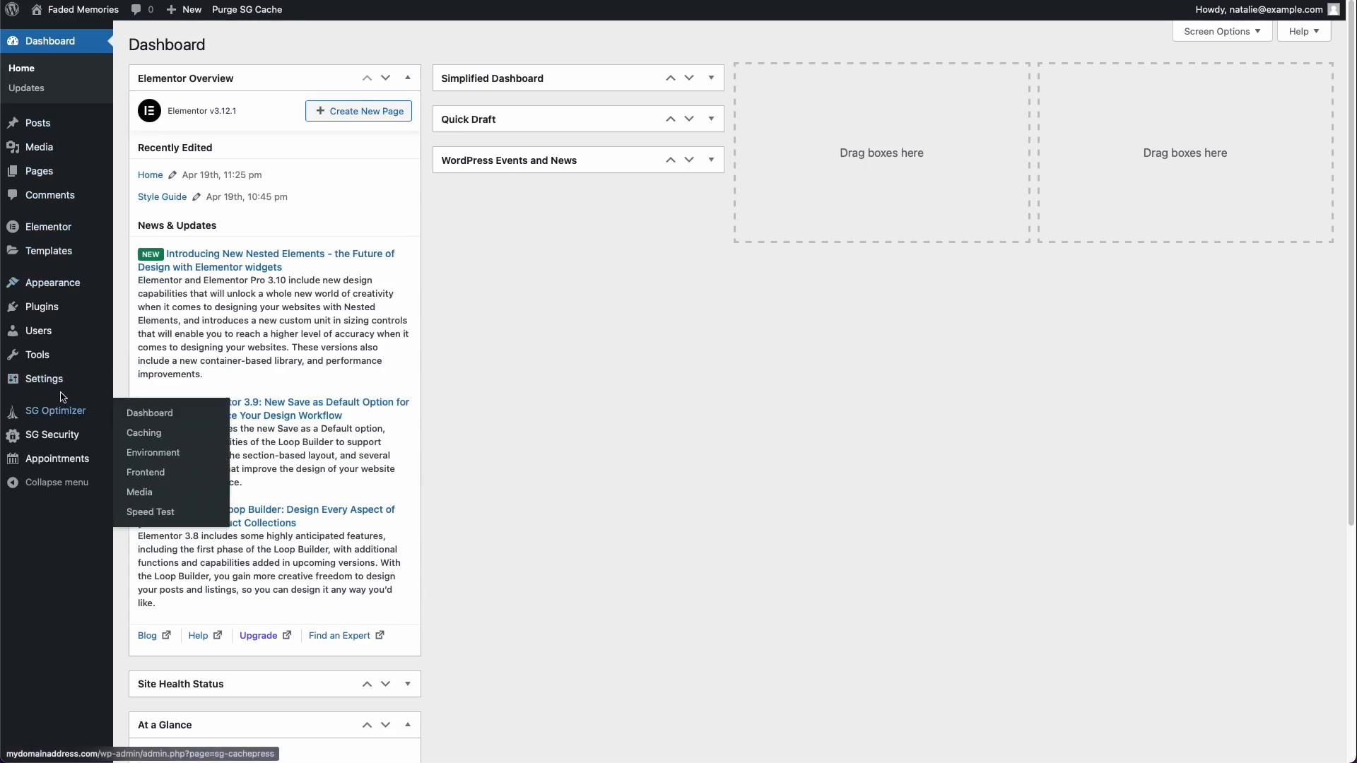
pyautogui.moveTo(52, 394)
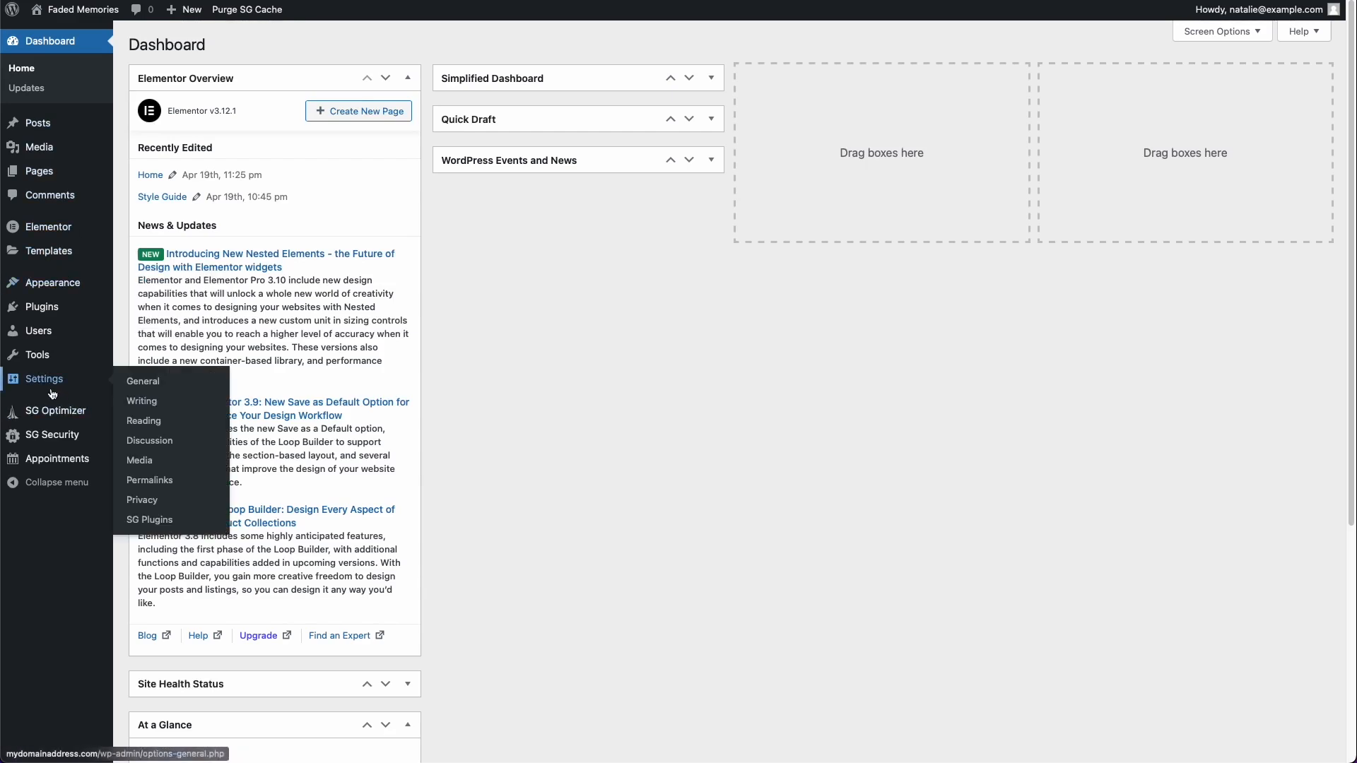
pyautogui.click(198, 425)
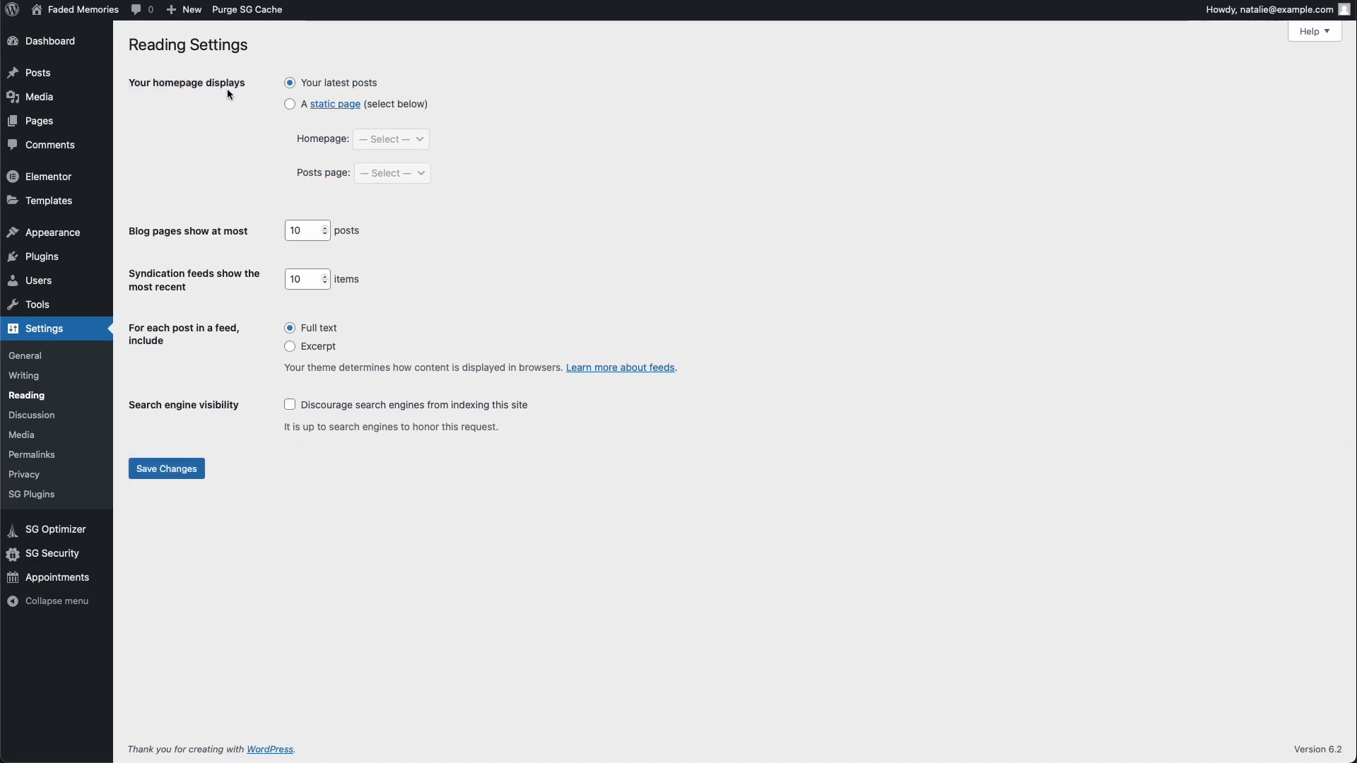
pyautogui.click(202, 82)
pyautogui.click(295, 107)
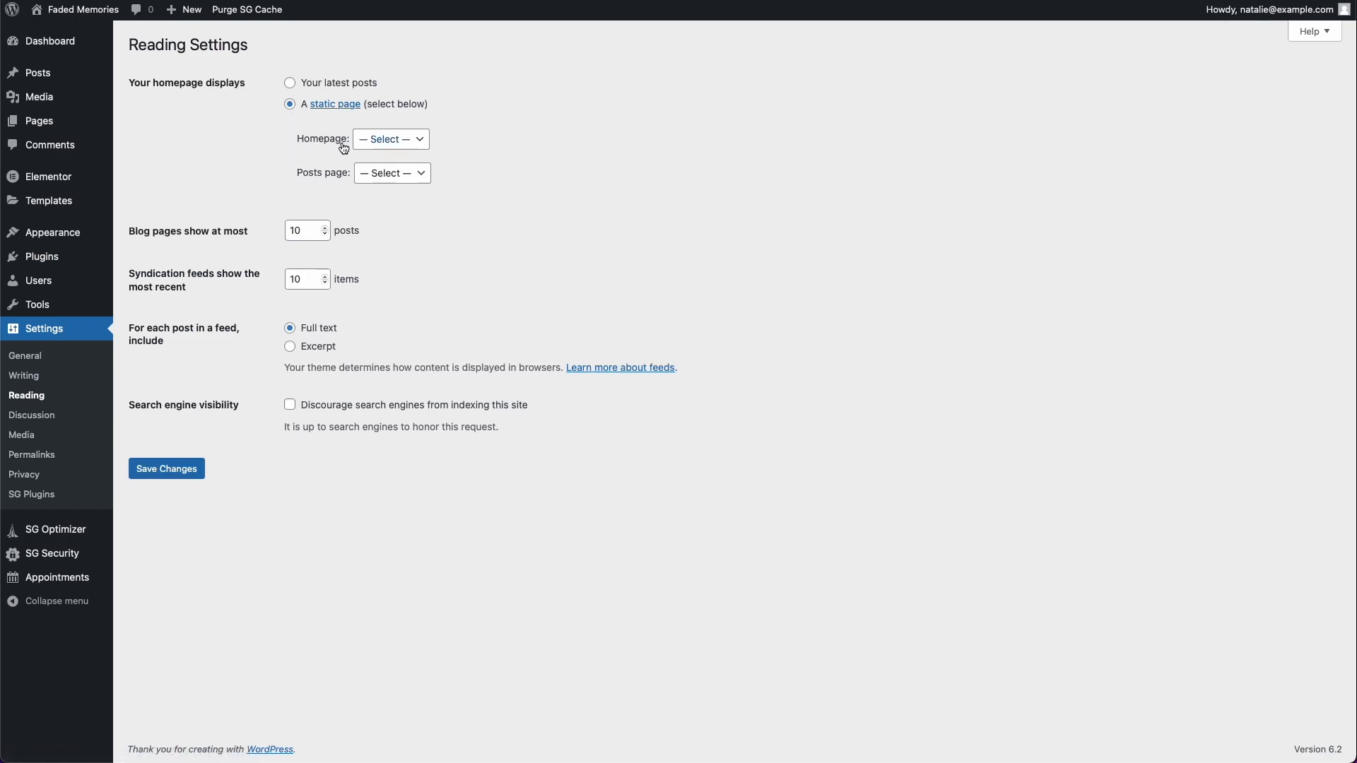
pyautogui.click(382, 140)
pyautogui.click(412, 151)
pyautogui.click(193, 475)
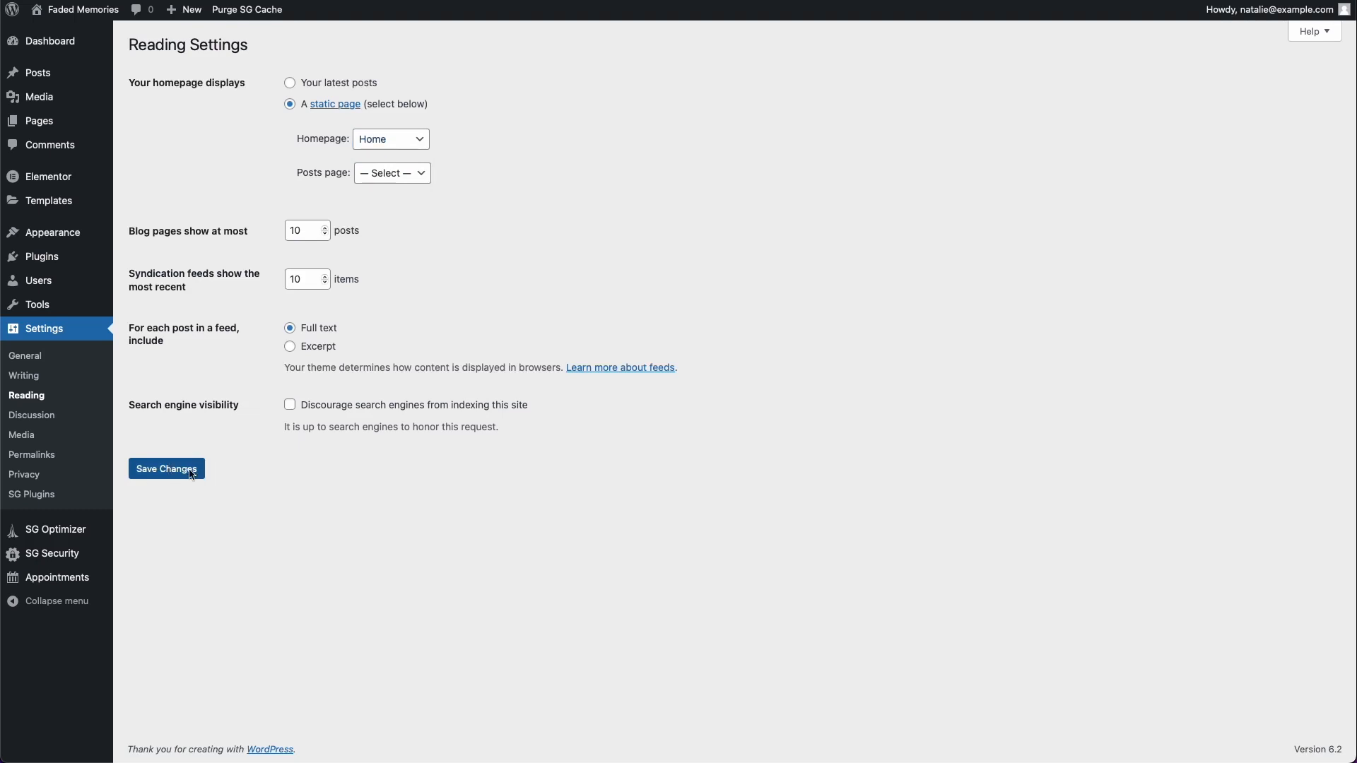
# Step: Visit the live site and review the homepage from the hero section to the footer
pyautogui.click(99, 17)
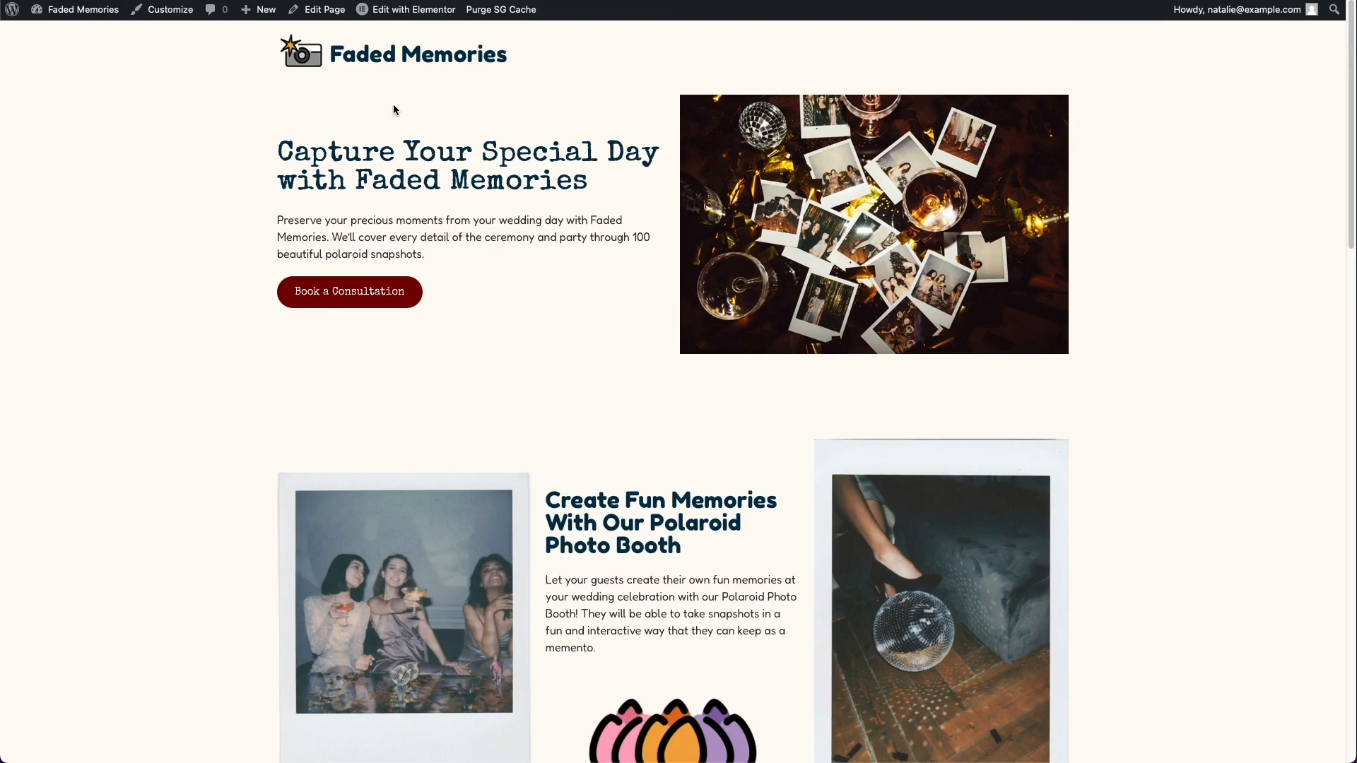
pyautogui.scroll(-10, 393, 110)
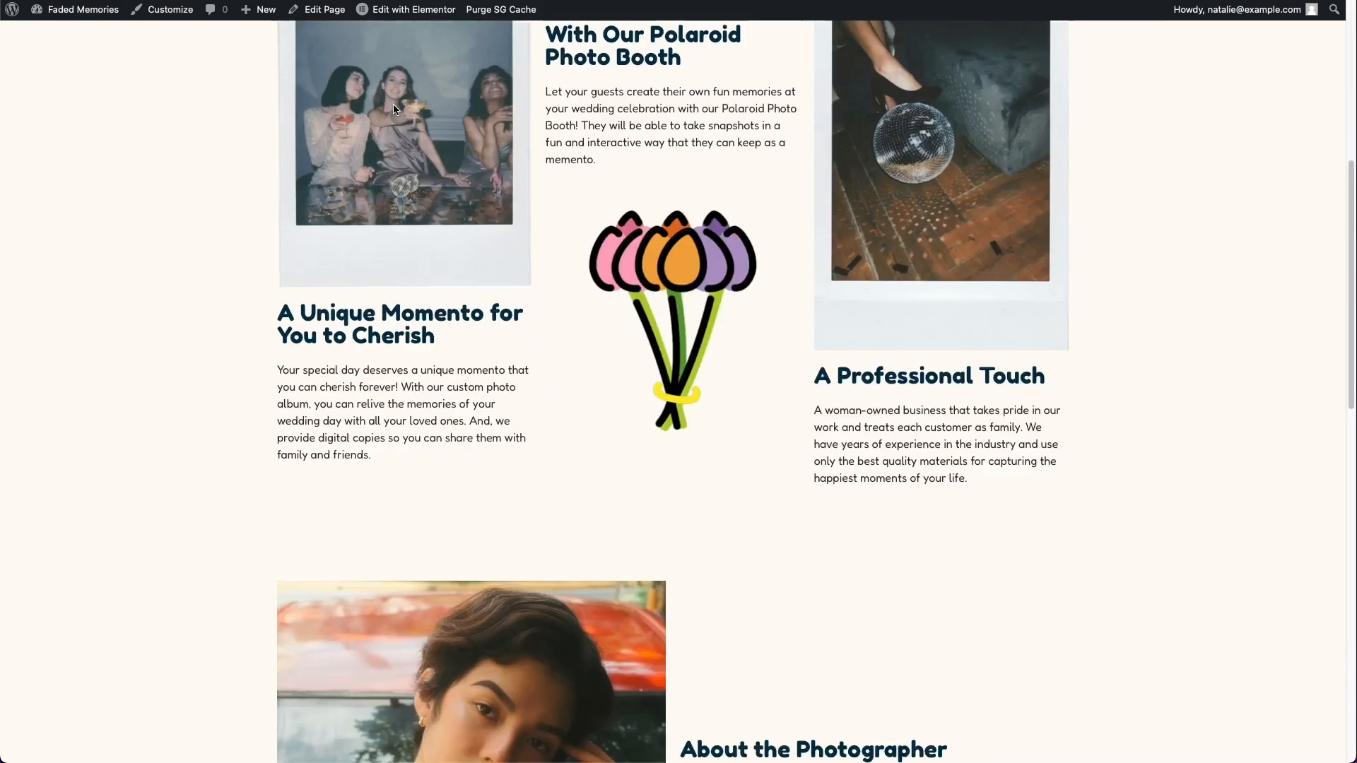
pyautogui.scroll(-20, 393, 106)
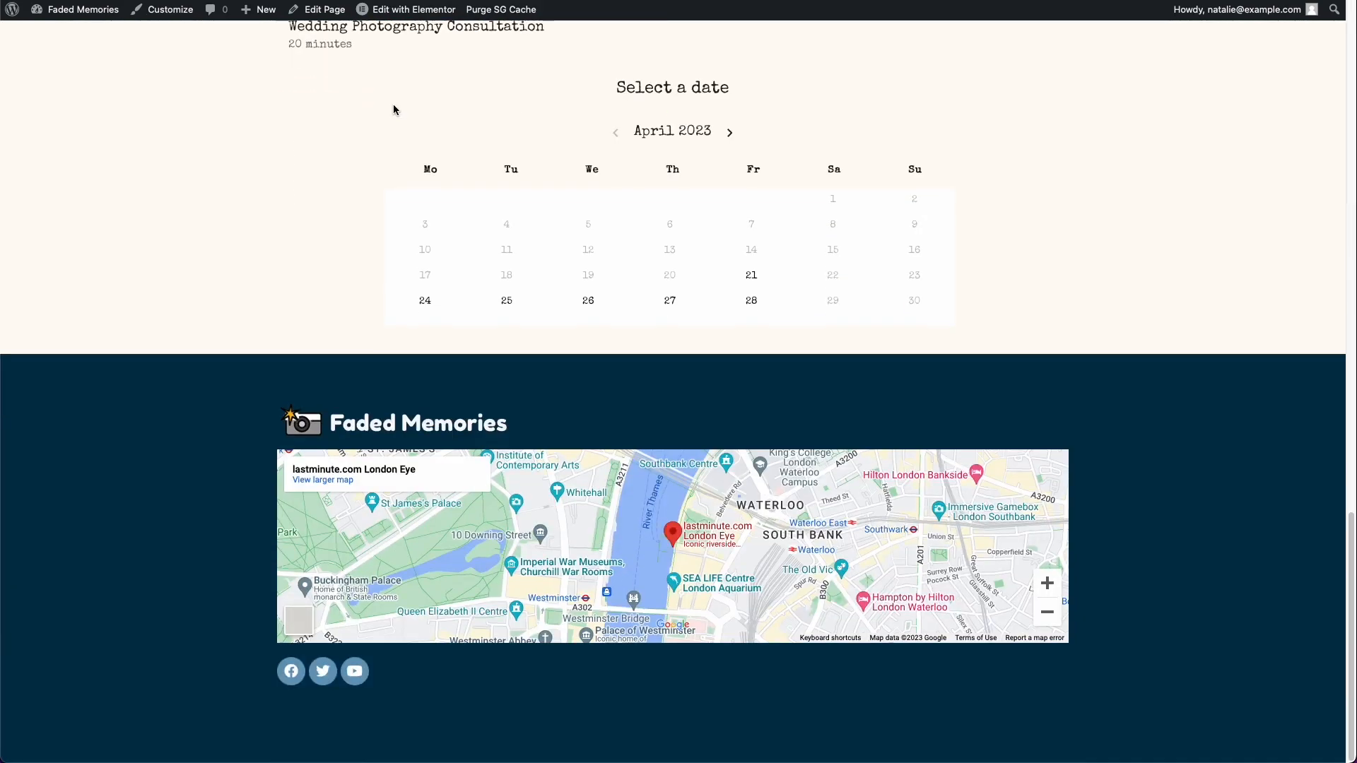
pyautogui.scroll(20, 393, 106)
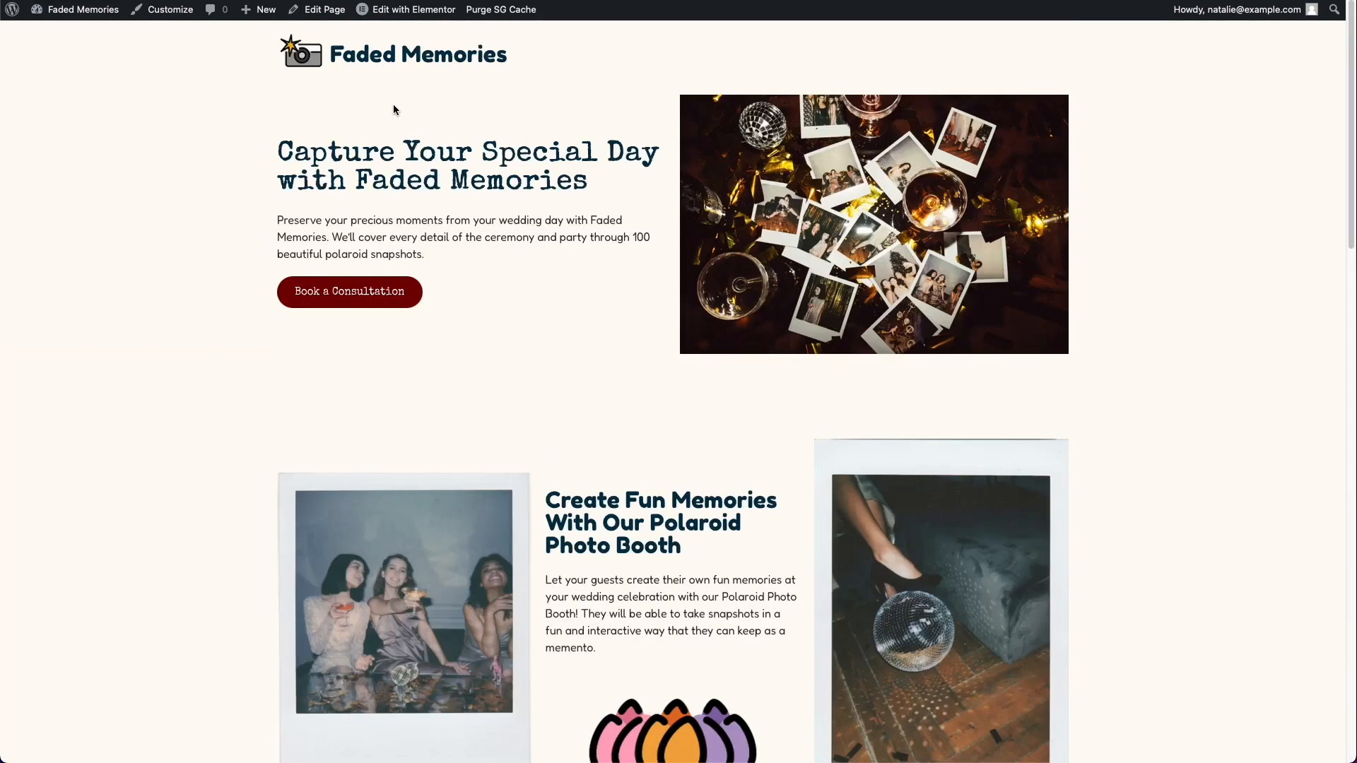
# Step: Go to Appointments in the WordPress dashboard and open the details of the April 27 Wedding Photography Consultation
pyautogui.click(109, 23)
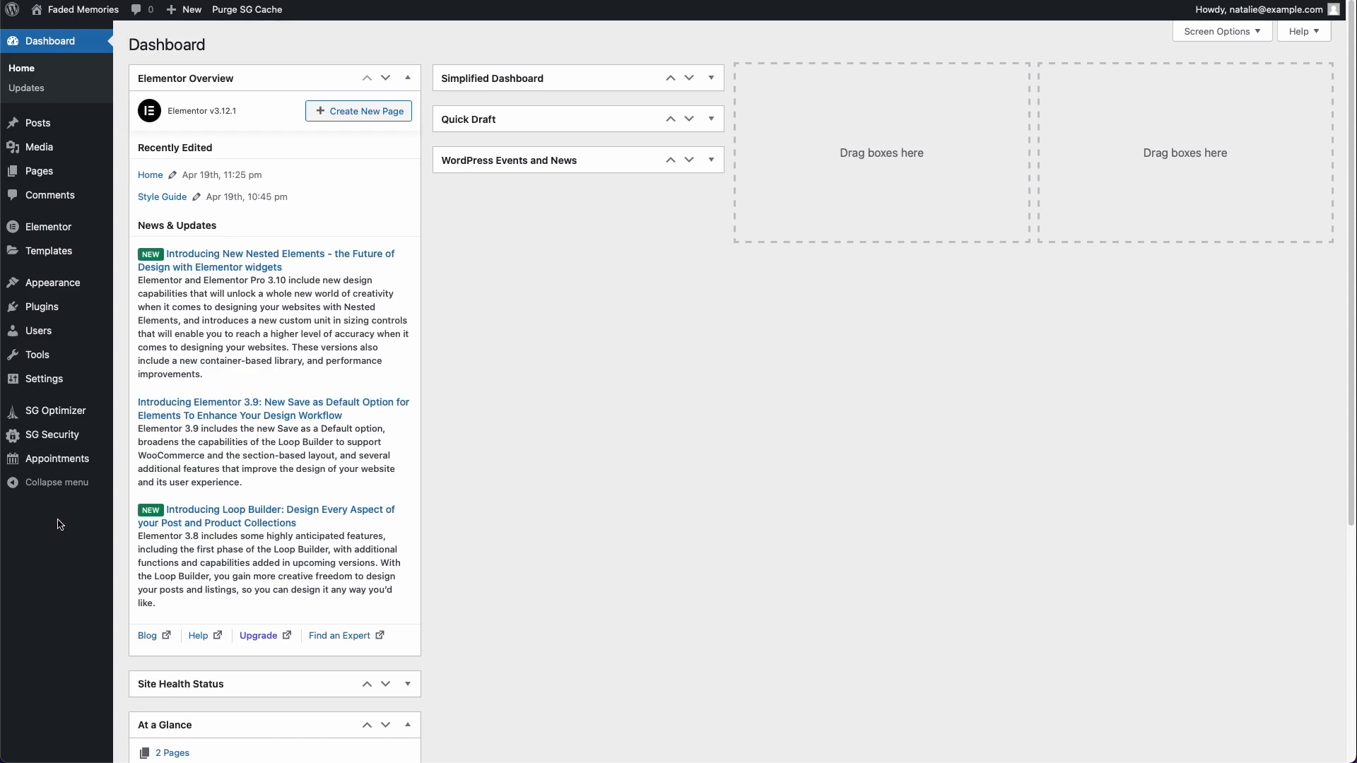
pyautogui.moveTo(63, 471)
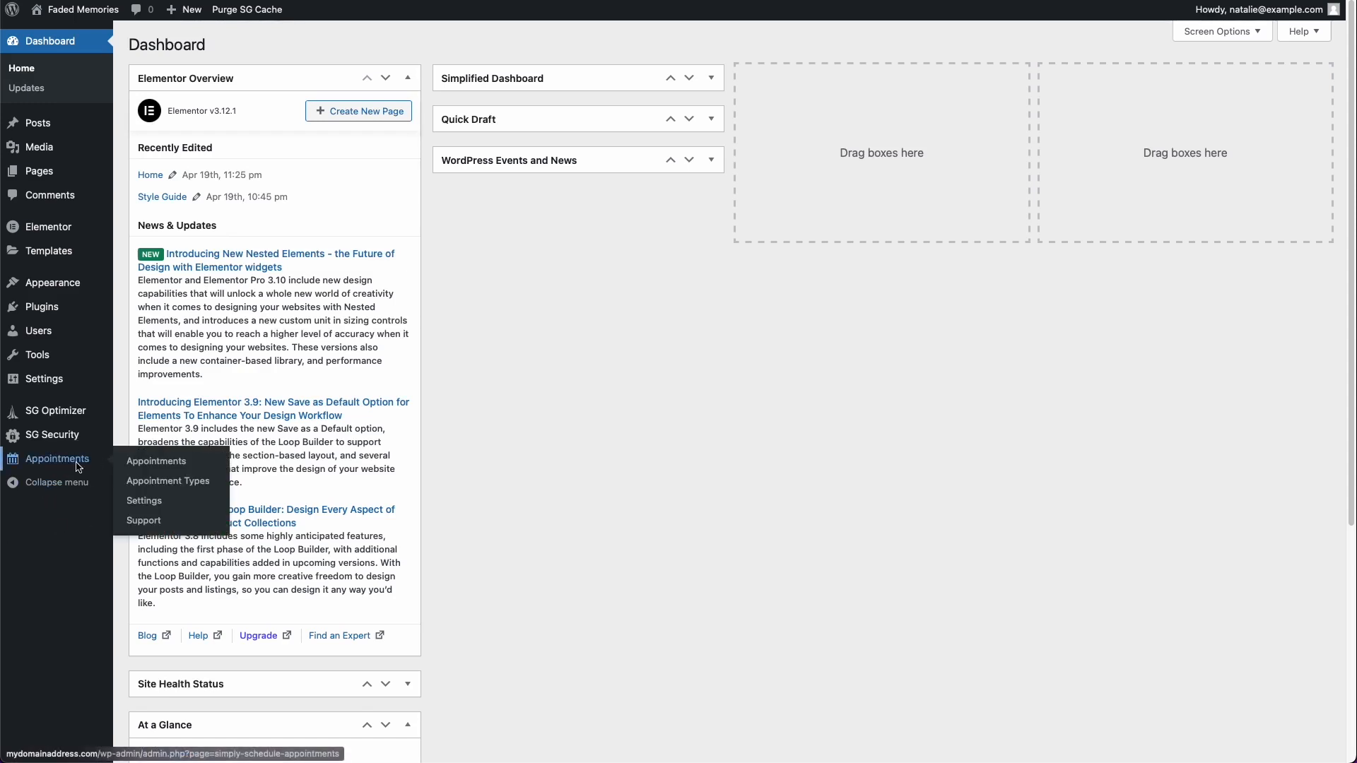
pyautogui.click(78, 466)
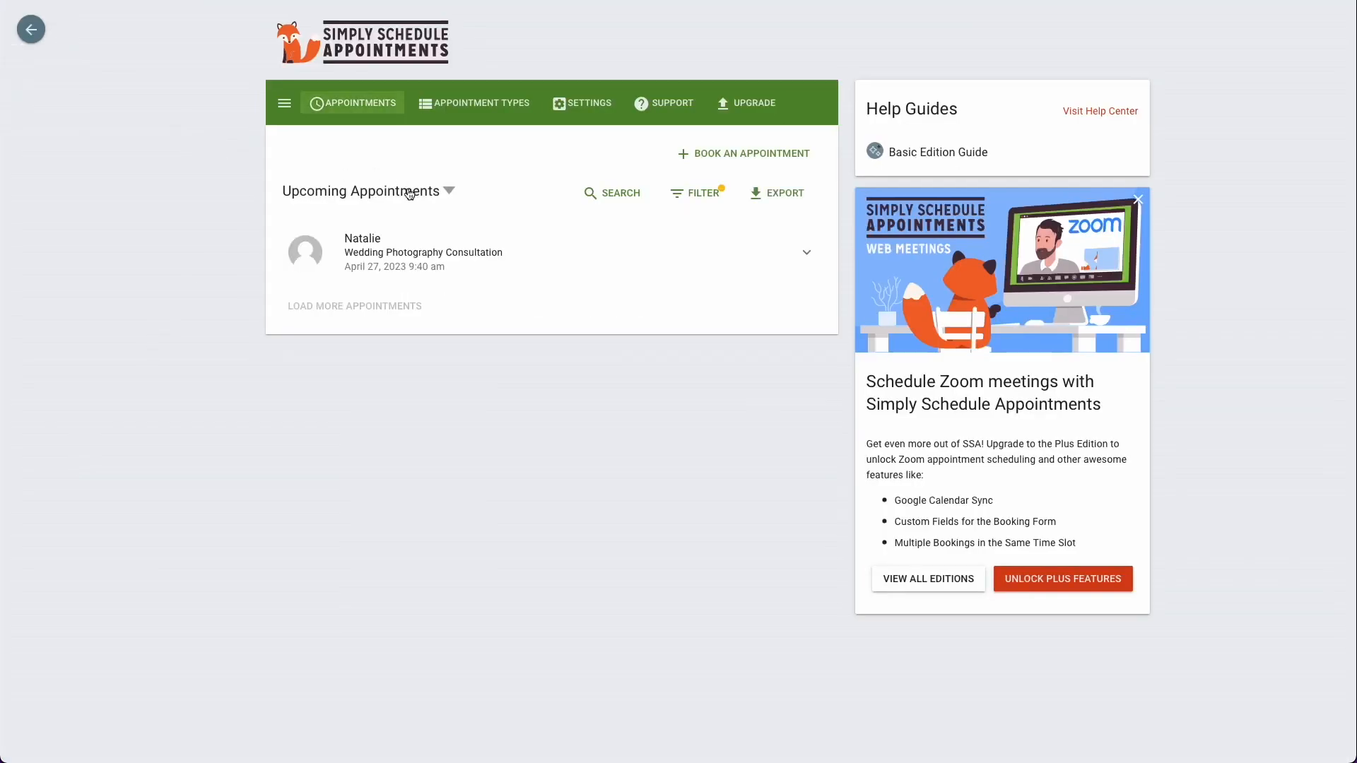
pyautogui.click(718, 253)
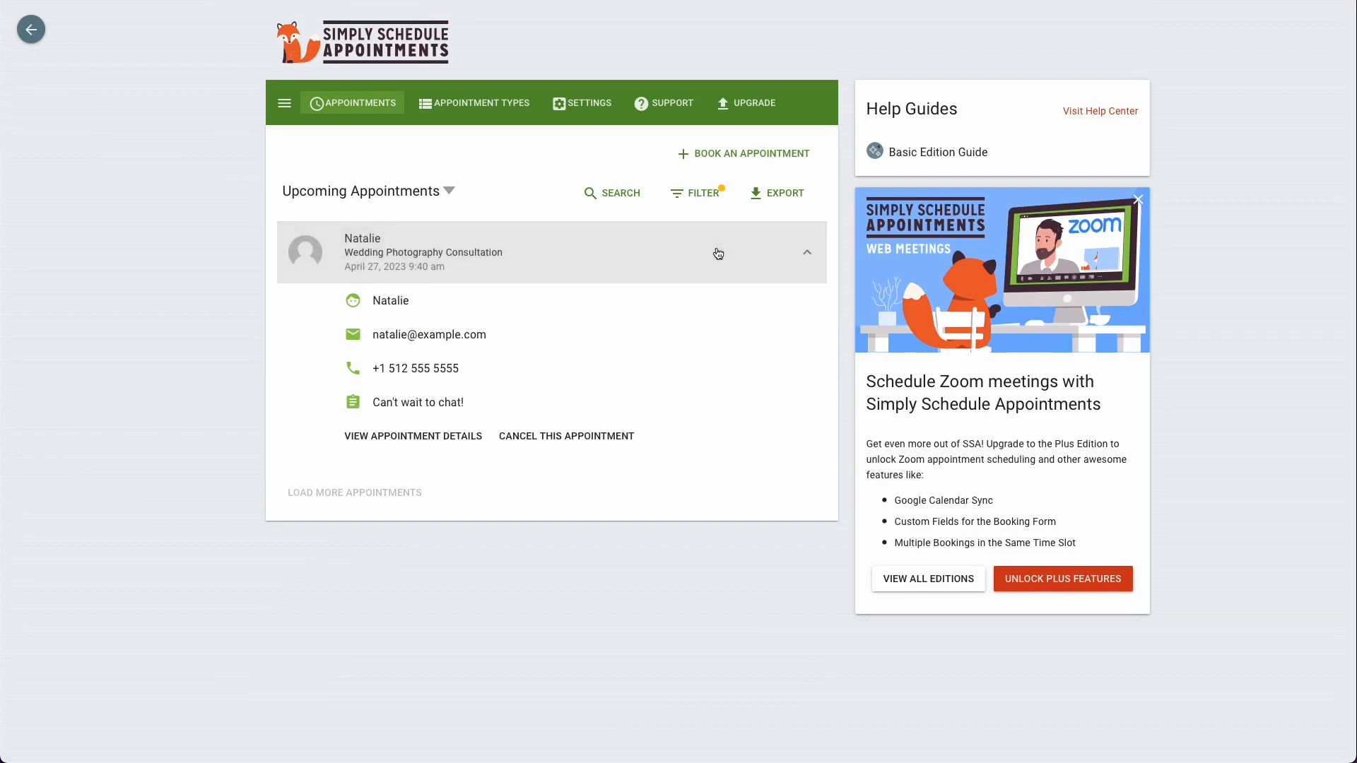
pyautogui.click(470, 435)
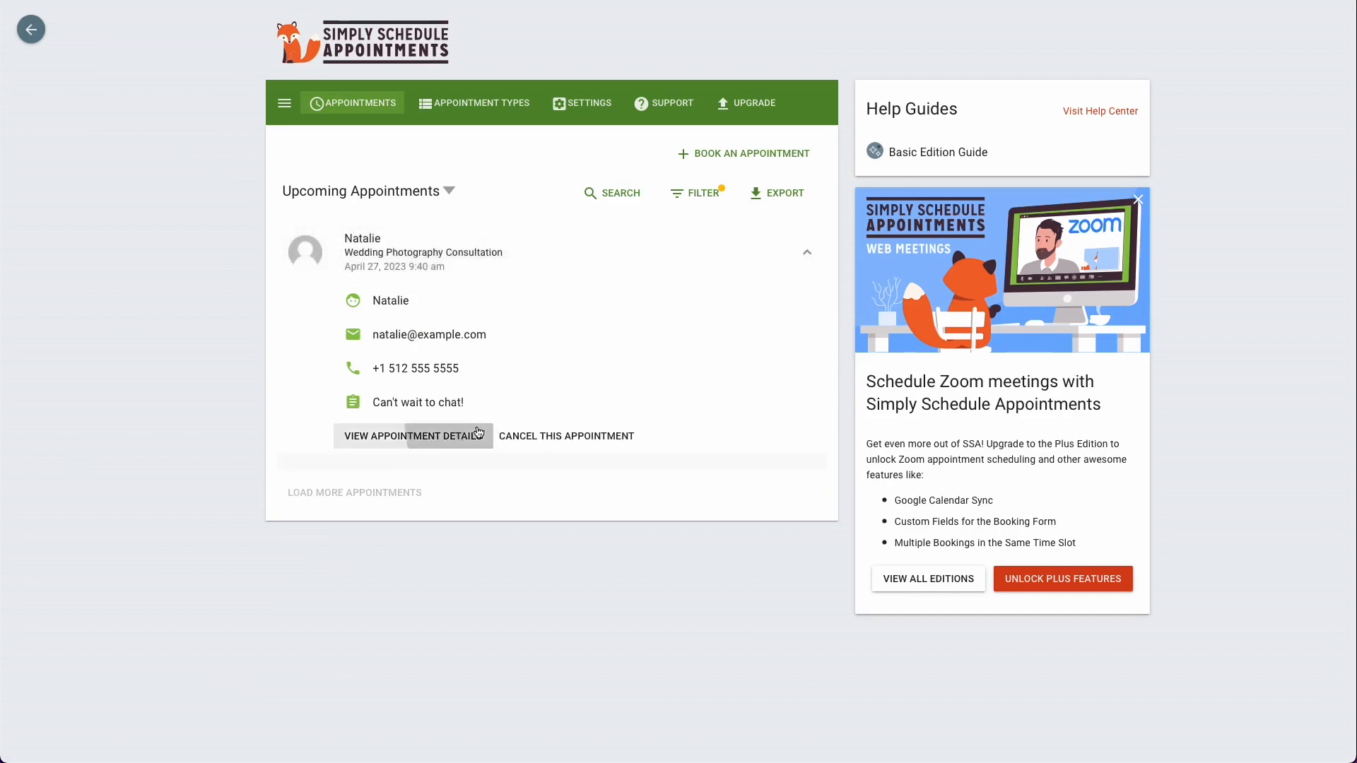
# Step: Examine the appointment's contact information, customer note, booking page details and status, and open its additional options
pyautogui.scroll(-1, 372, 414)
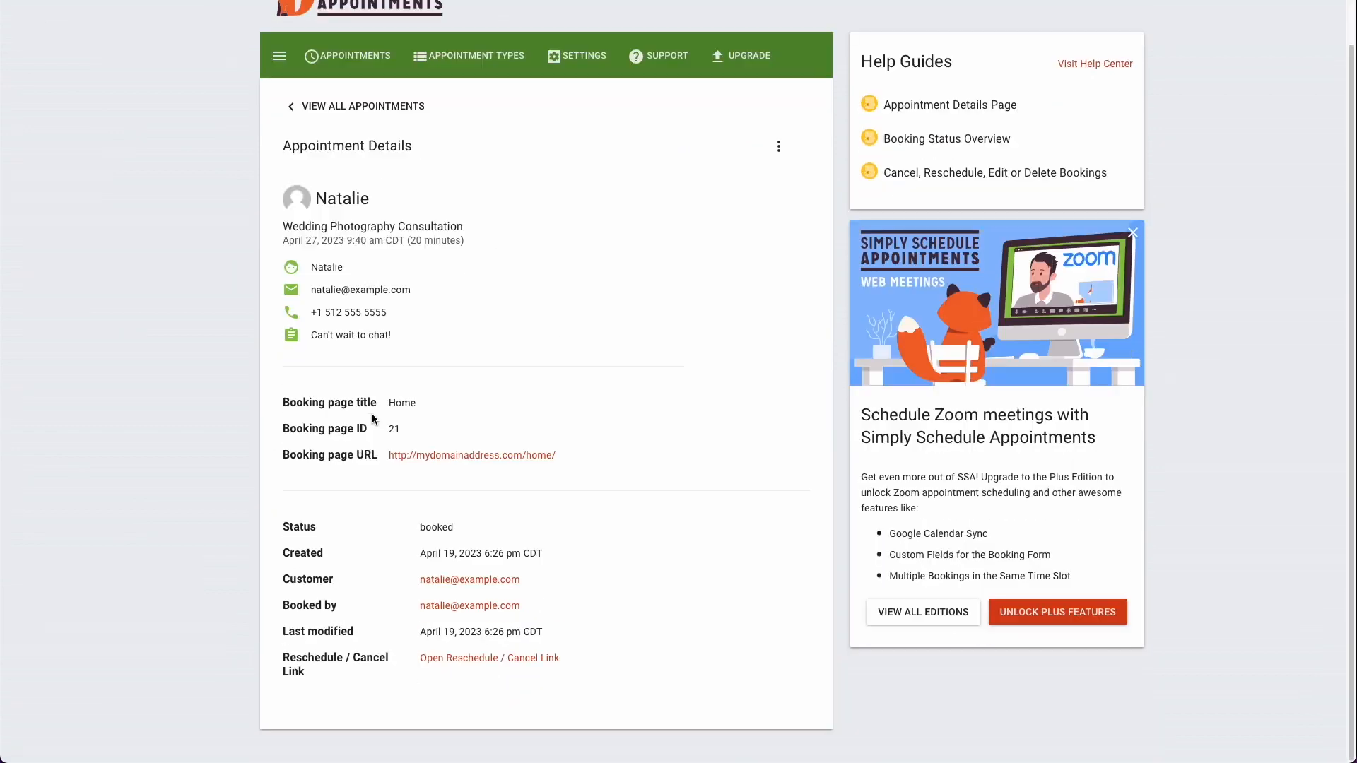
pyautogui.scroll(1, 372, 419)
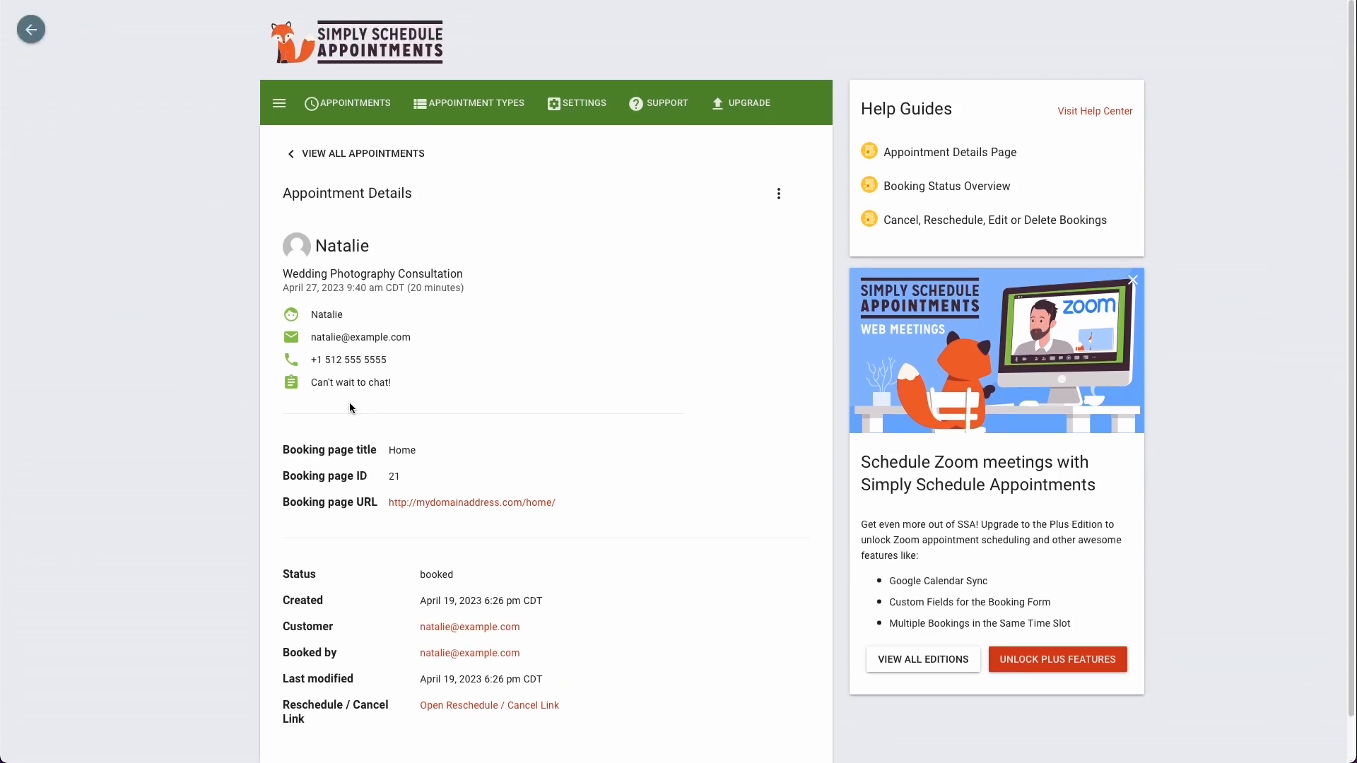
pyautogui.moveTo(310, 313); pyautogui.dragTo(407, 390)
pyautogui.click(407, 390)
pyautogui.scroll(-1, 410, 441)
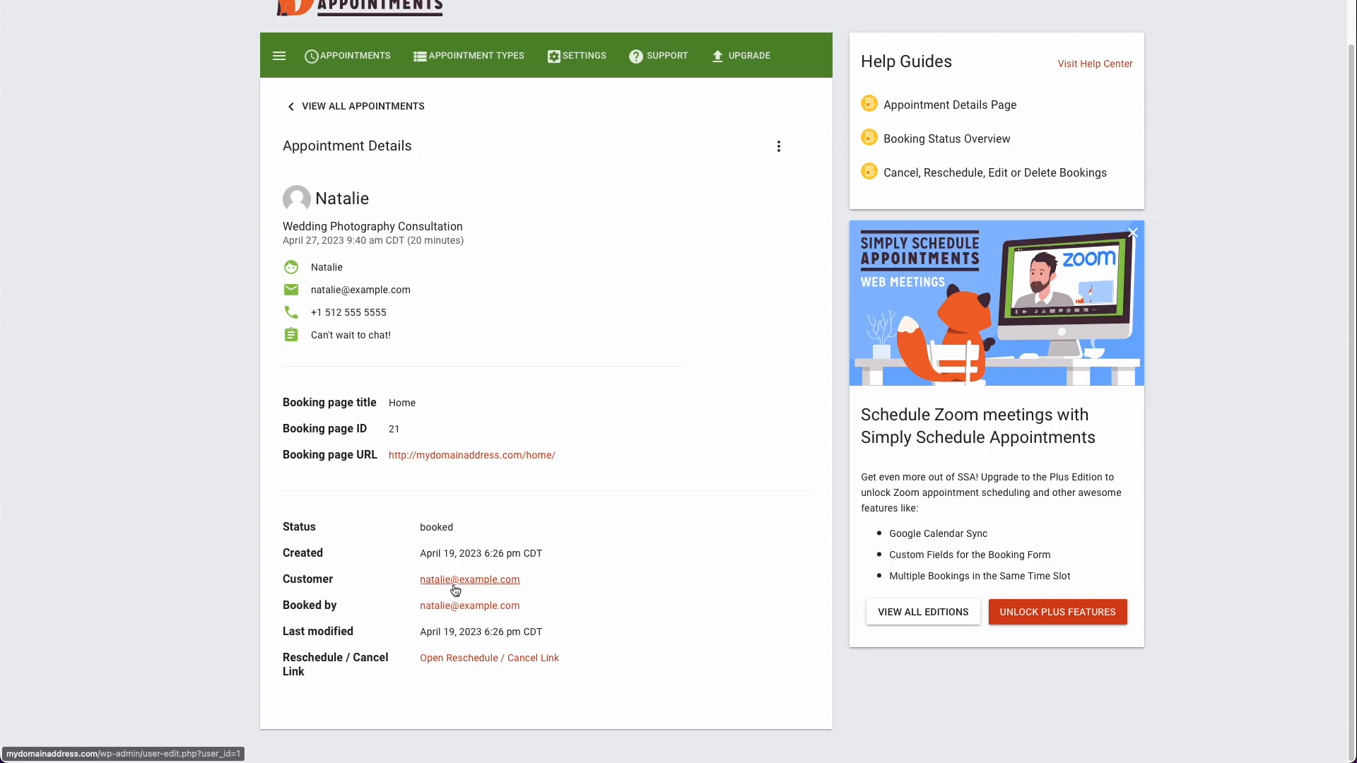
pyautogui.scroll(1, 650, 555)
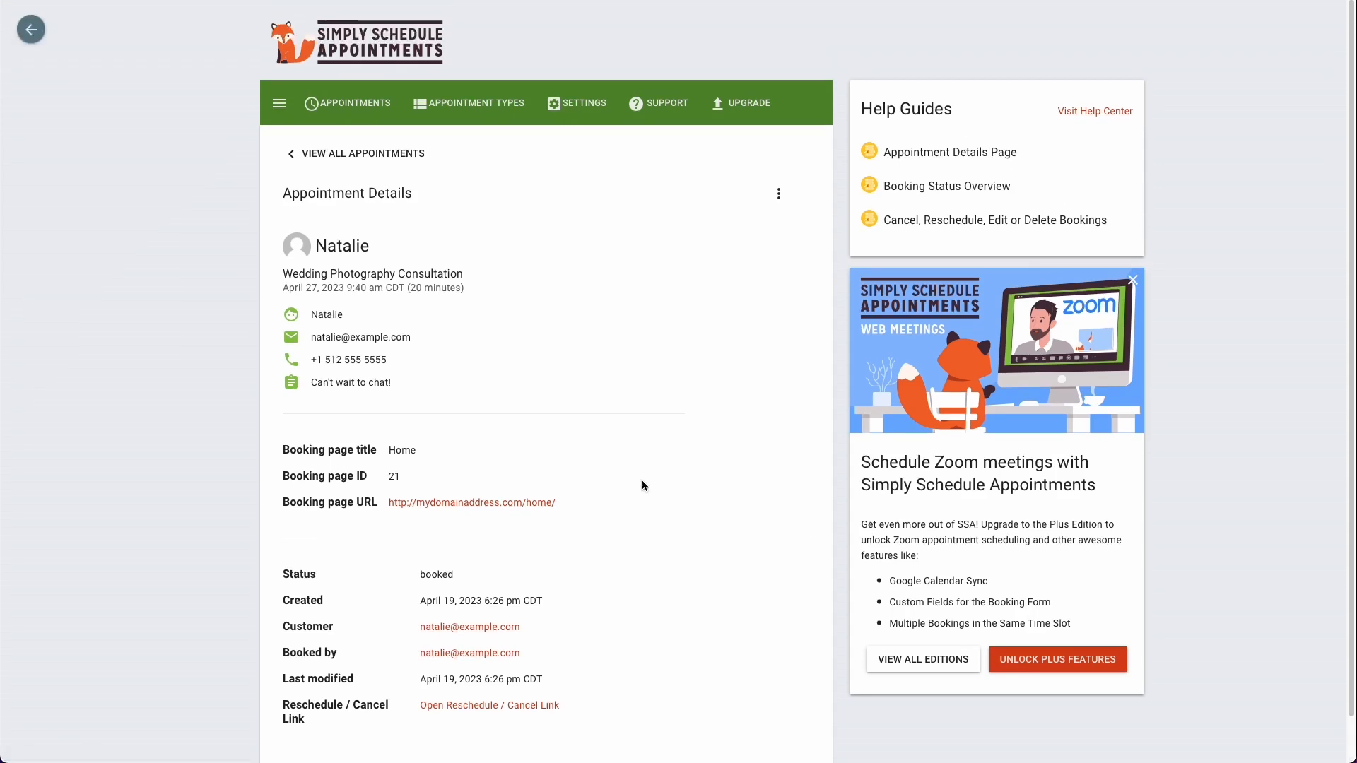
pyautogui.click(780, 196)
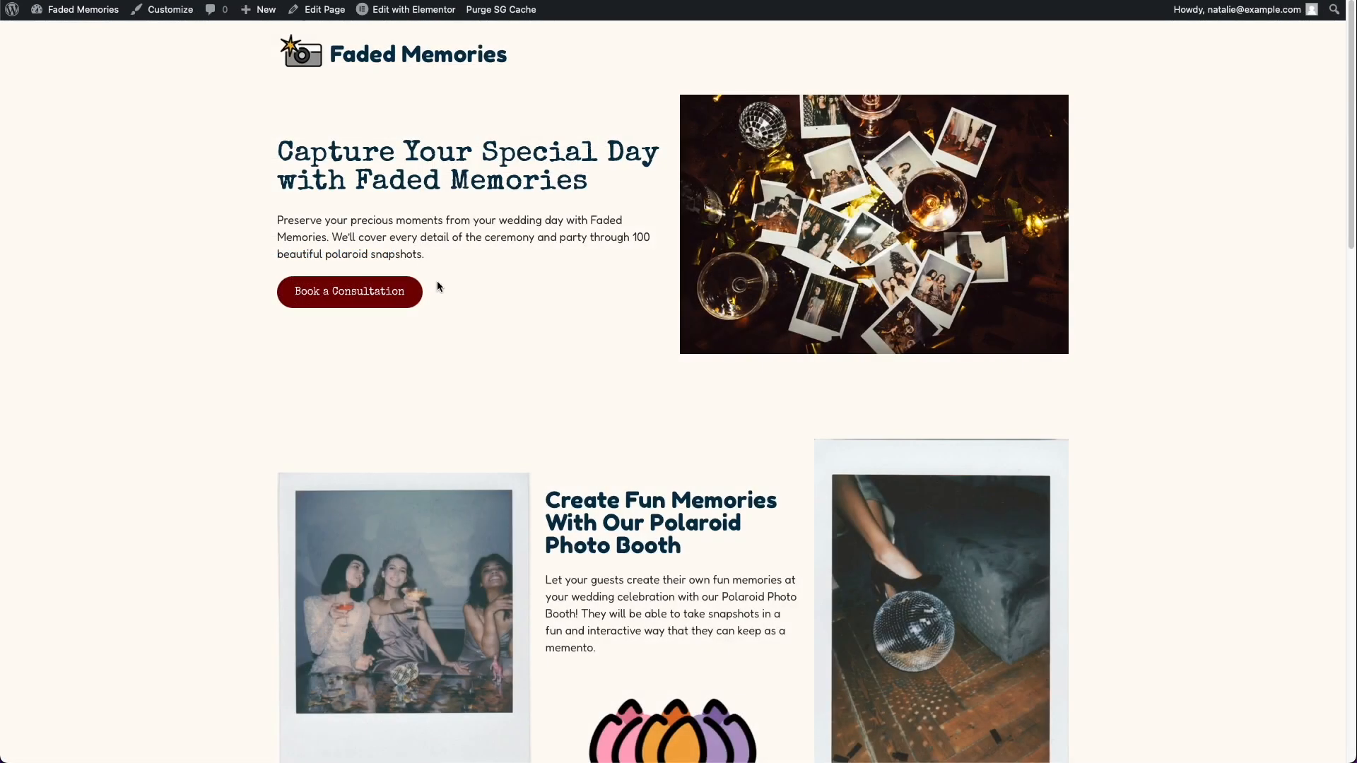
# Step: Look over the live homepage's hero and polaroid photo booth sections once more
pyautogui.scroll(-1, 443, 312)
pyautogui.scroll(1, 445, 314)
pyautogui.scroll(-4, 445, 320)
pyautogui.scroll(4, 445, 318)
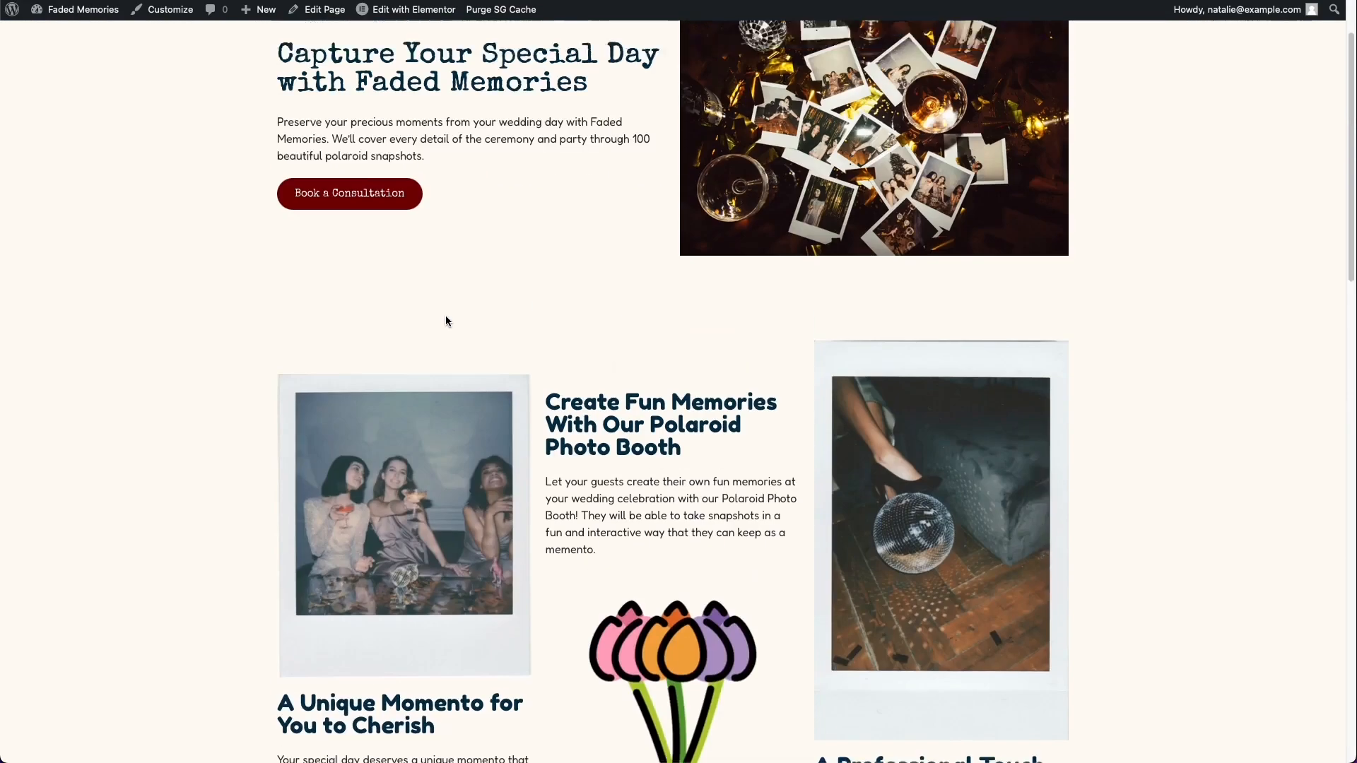